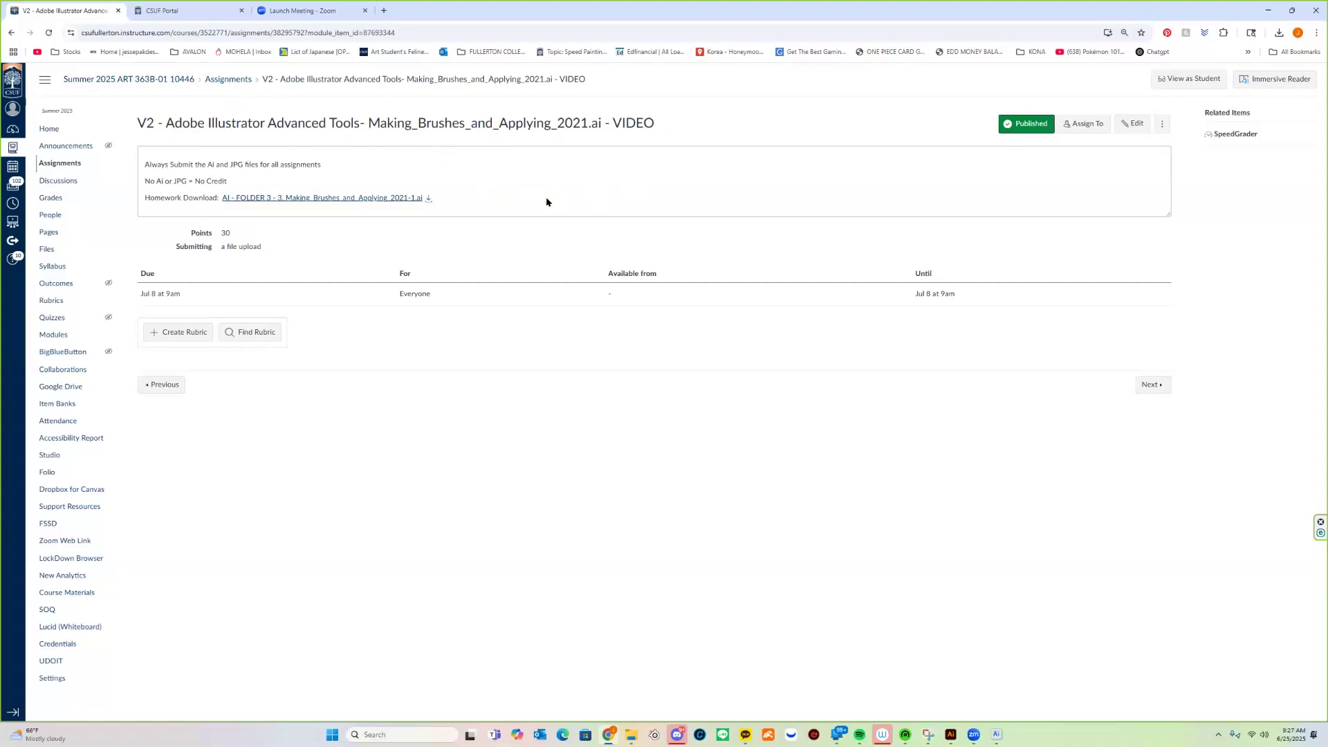
left_click(360, 199)
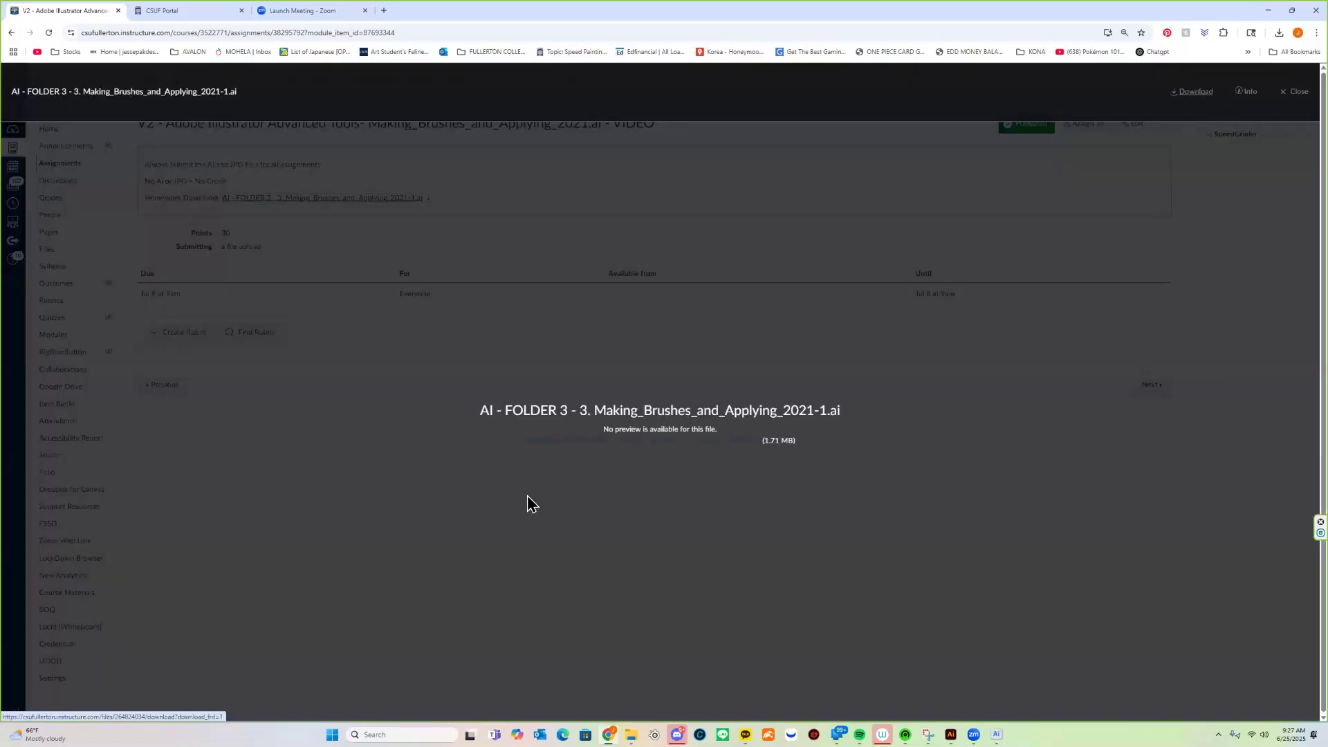
mouse_move(627, 716)
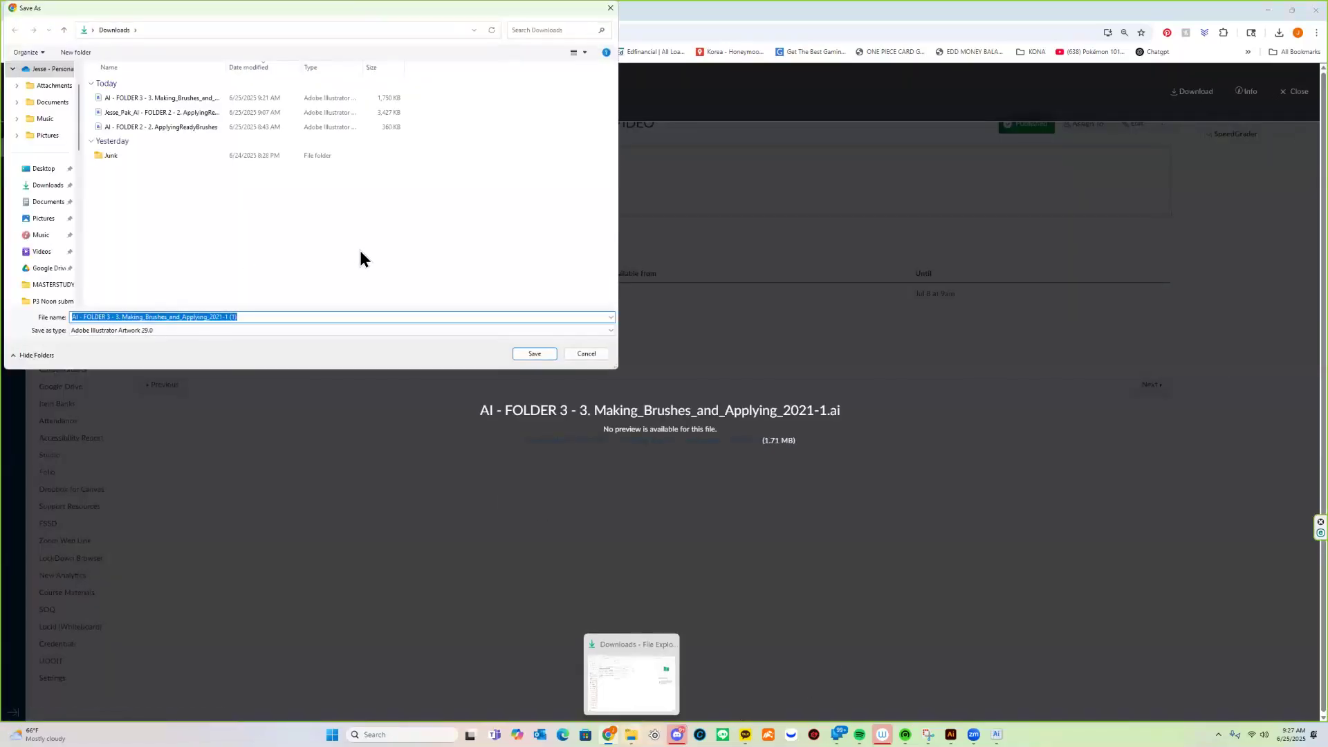
left_click(595, 355)
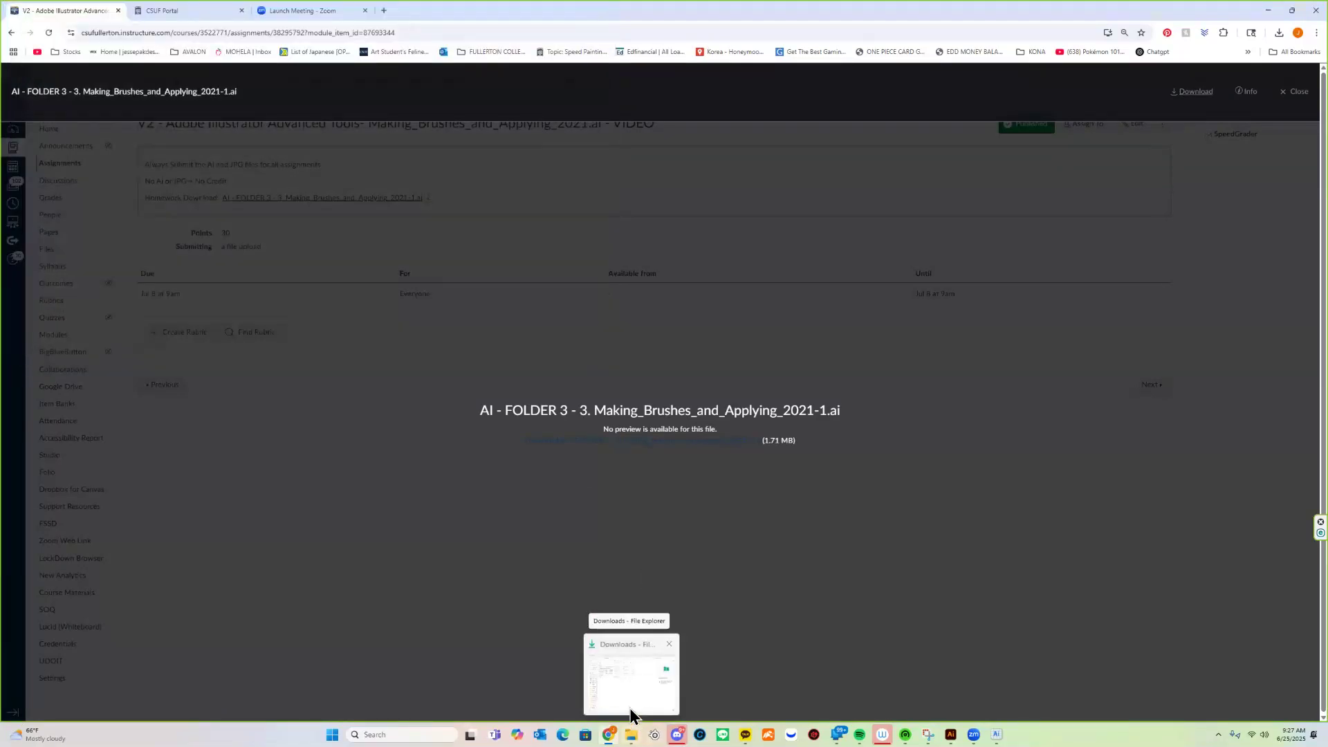
- Open the file AI - FOLDER 3 - 3. Making_Brushes_and_Applying_2021-1.ai from the Downloads folder in Illustrator
left_click(631, 713)
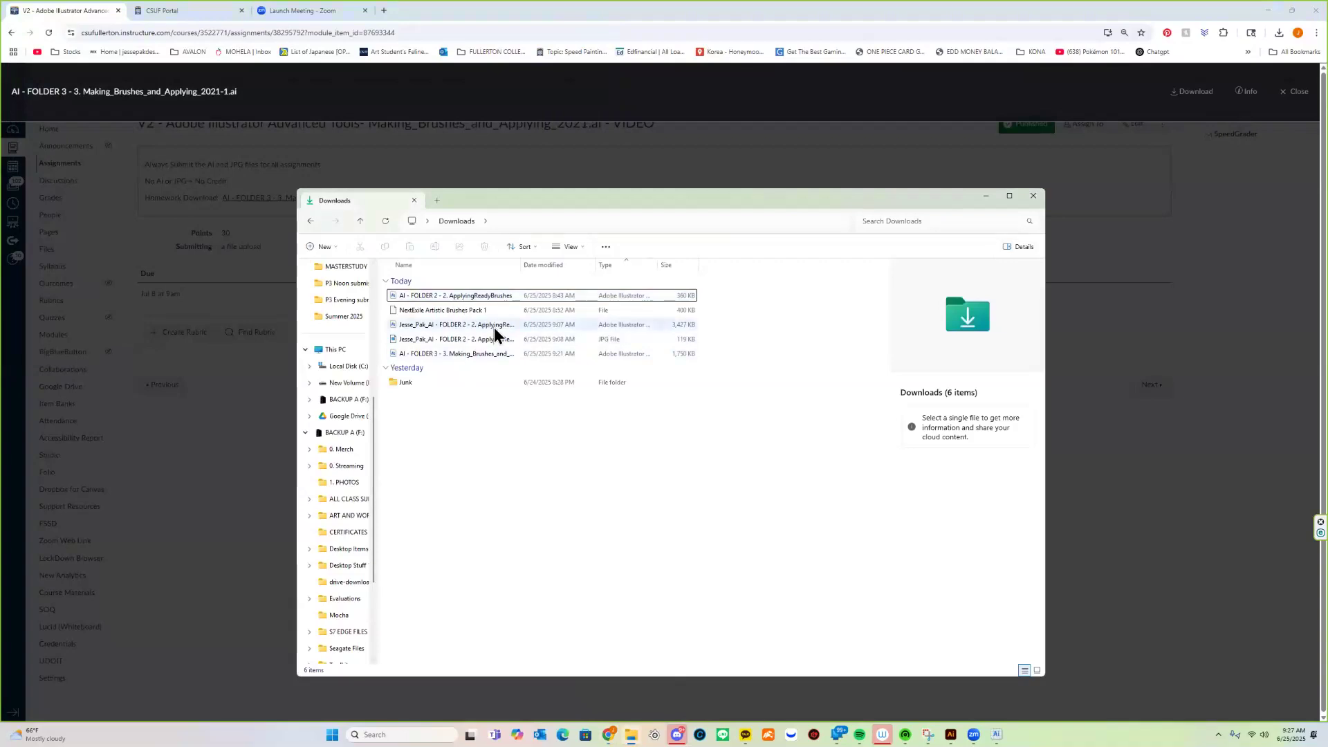
double_click(496, 355)
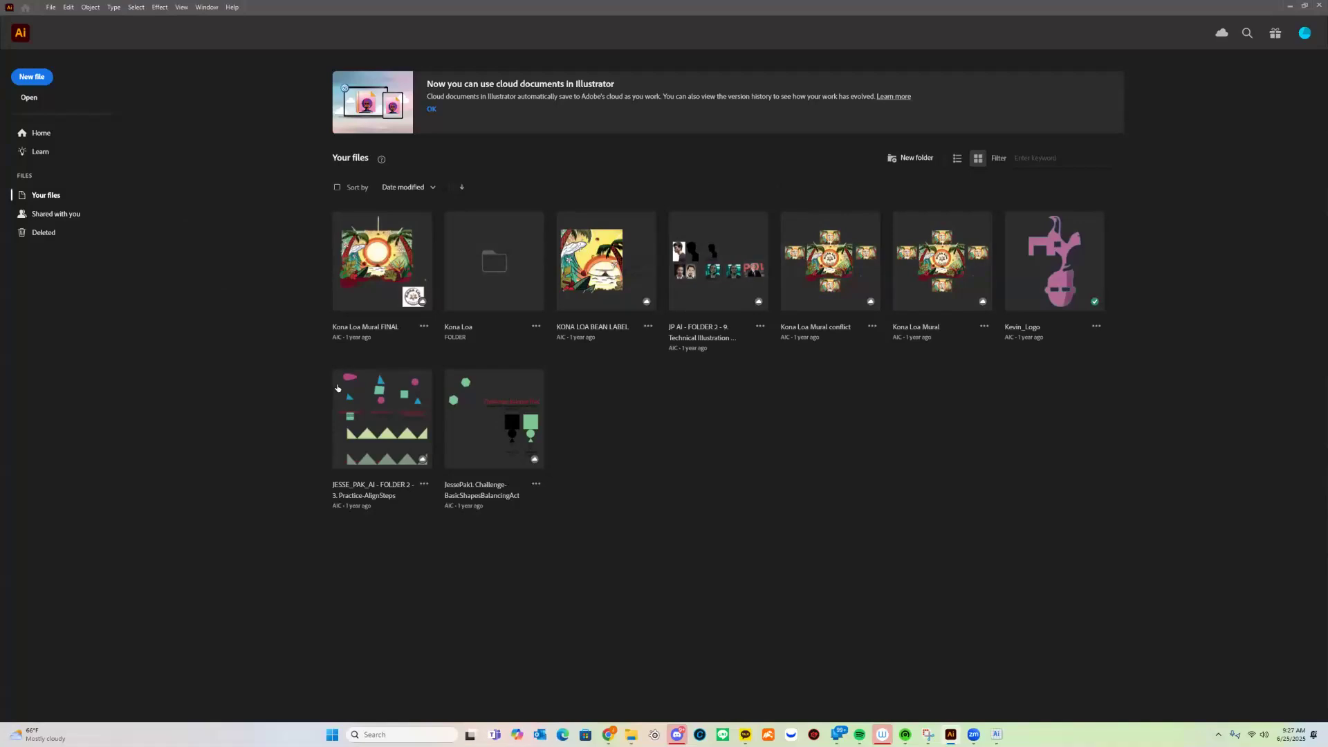
left_click(31, 98)
left_click(497, 500)
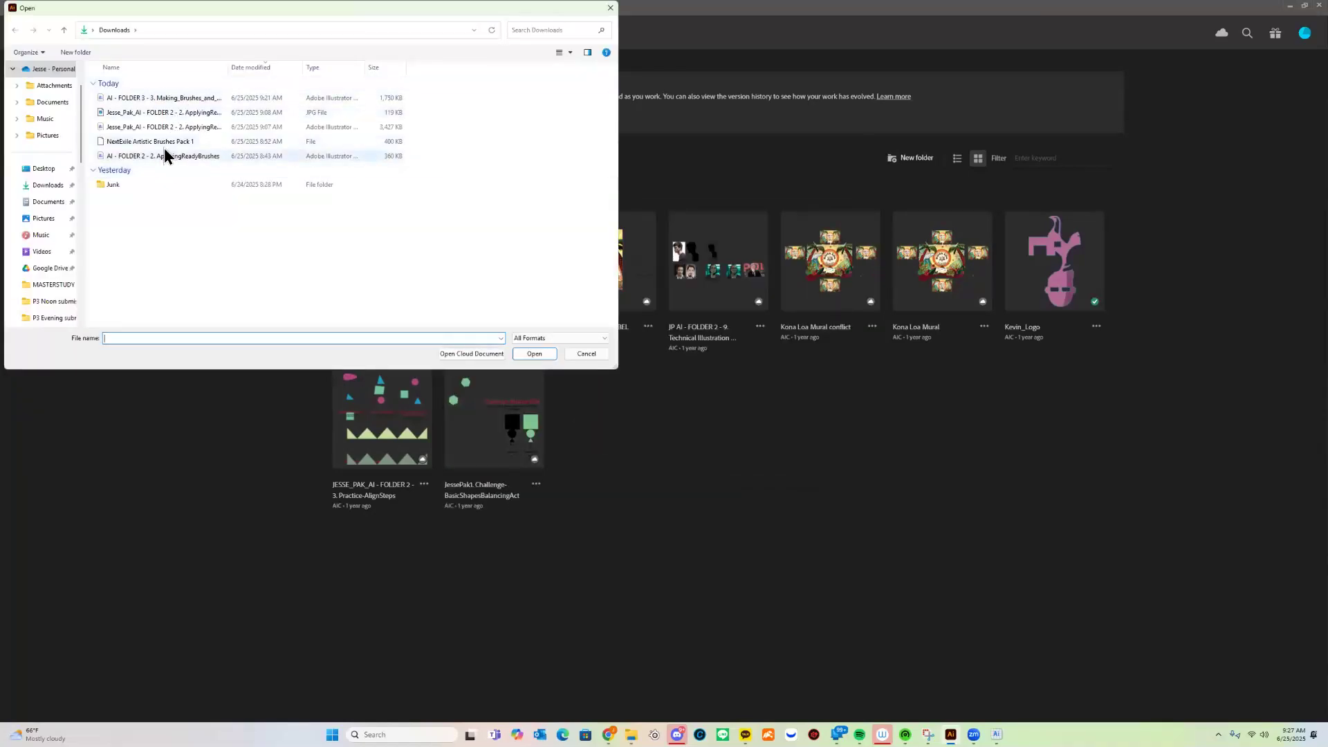
double_click(180, 99)
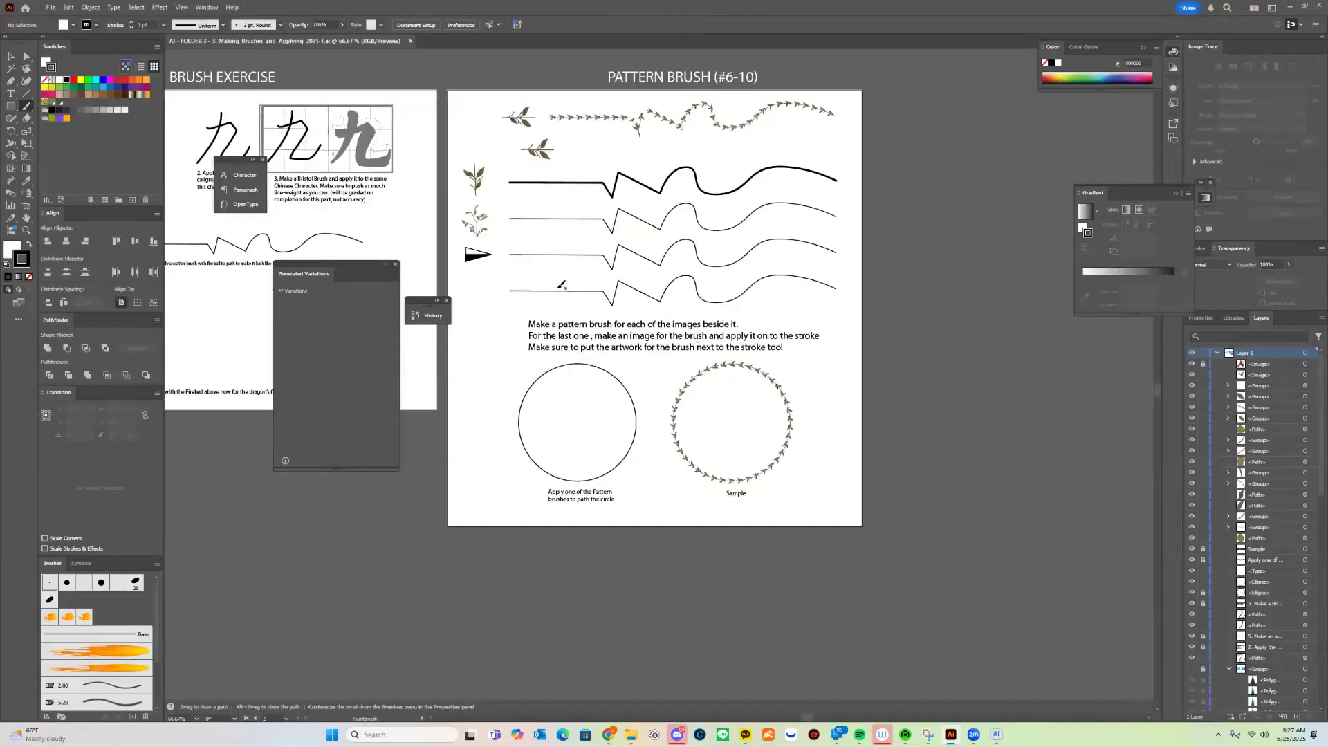
- Bring the Brush Exercise artboard into view and clear the floating Gradient, Generated Variations and History panels out of the way
key("space")
mouse_move(561, 285)
left_mouse_down()
mouse_move(724, 377)
mouse_move(1044, 454)
mouse_move(947, 405)
mouse_move(897, 404)
left_mouse_up()
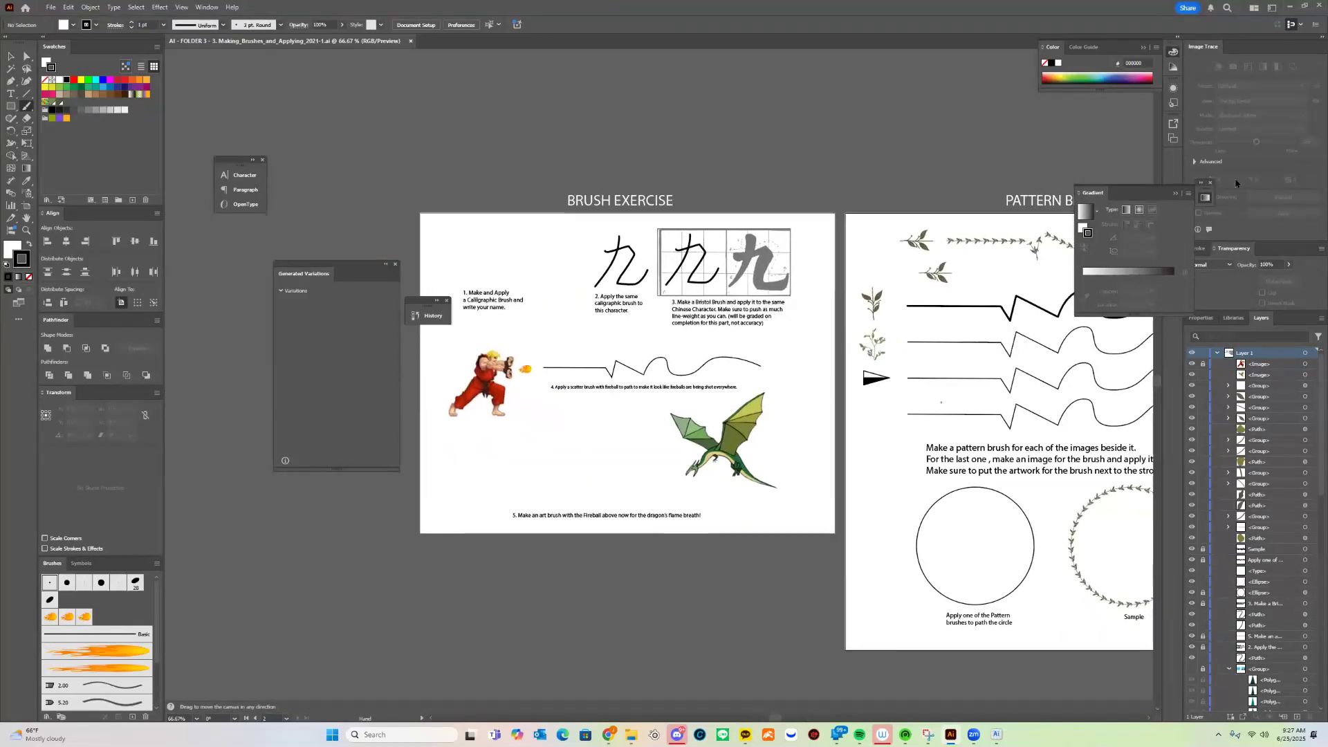
left_click(1177, 195)
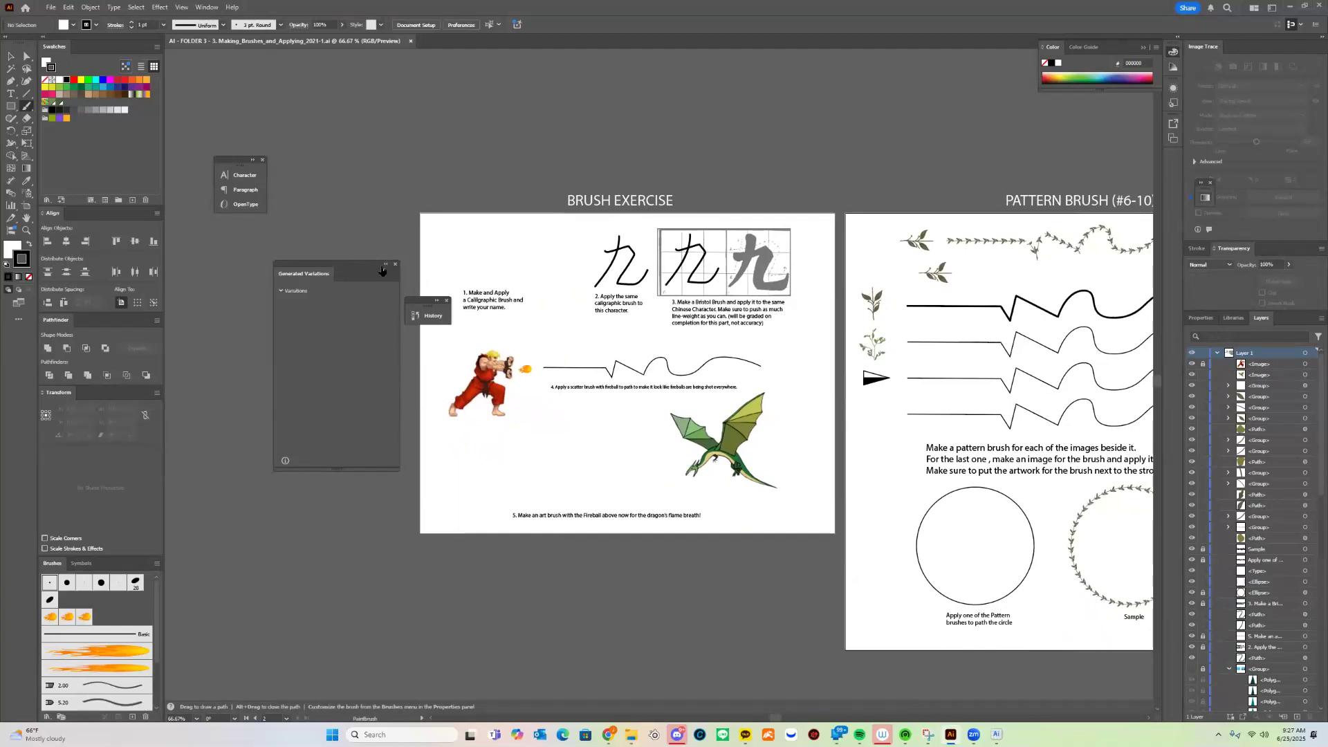
left_click(387, 263)
key("space")
left_click_drag(684, 362, 708, 229)
left_click_drag(429, 305, 226, 344)
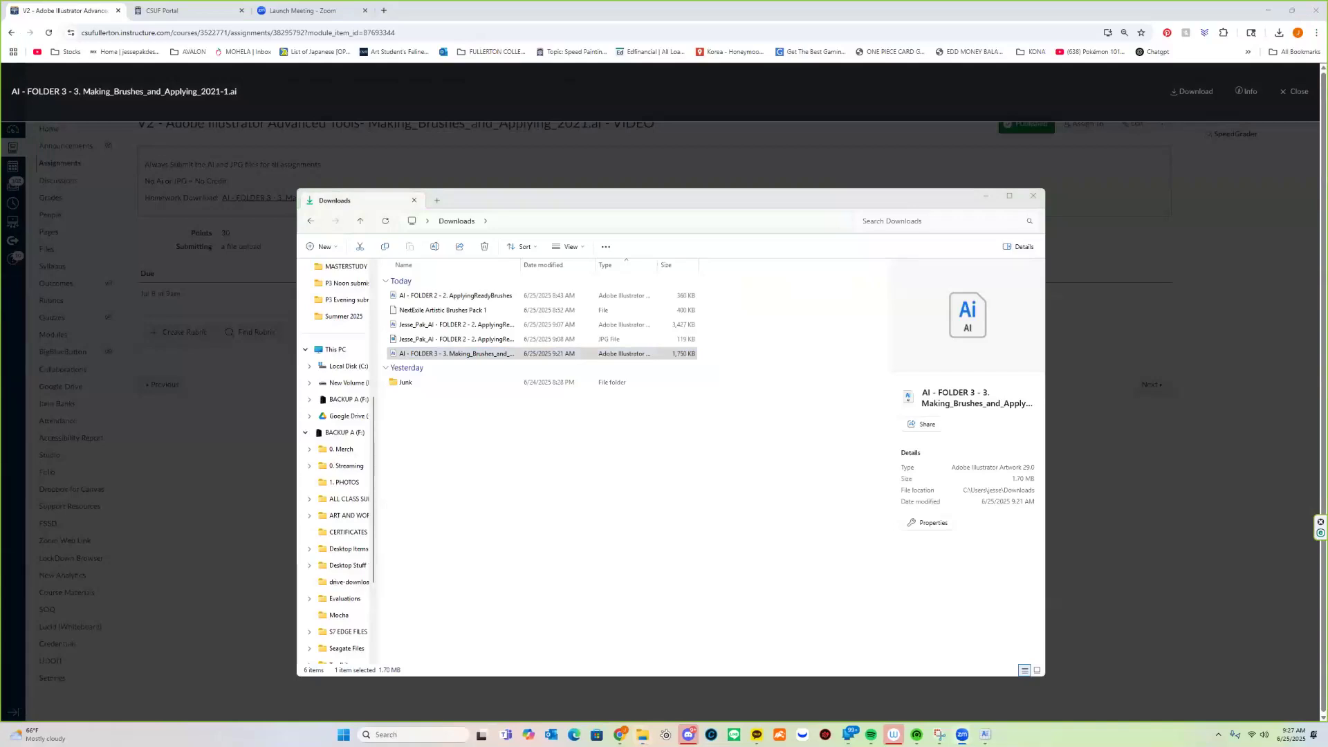
- Put the Downloads window away and switch from the browser back to the brush exercise document in Illustrator
left_click(696, 130)
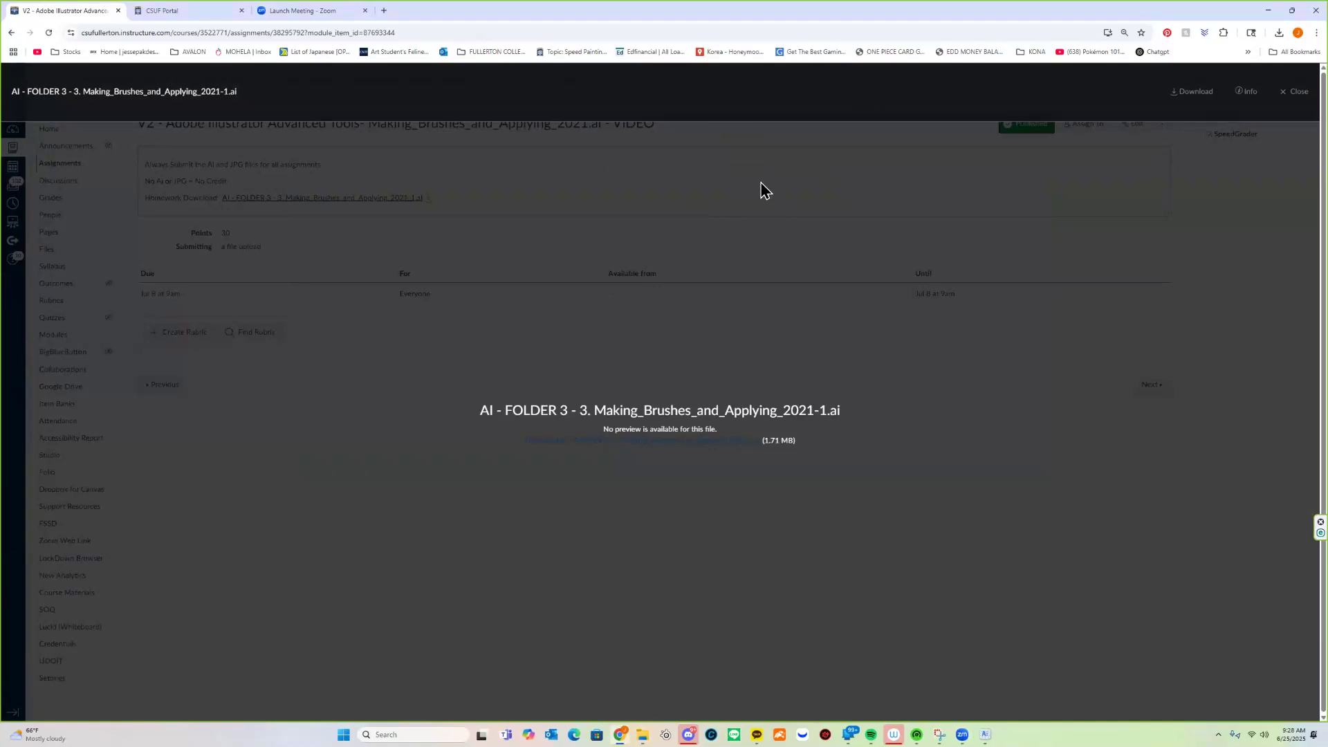
key("alt+Tab")
key("alt+Tab")
key("alt+Tab")
key("alt+Tab")
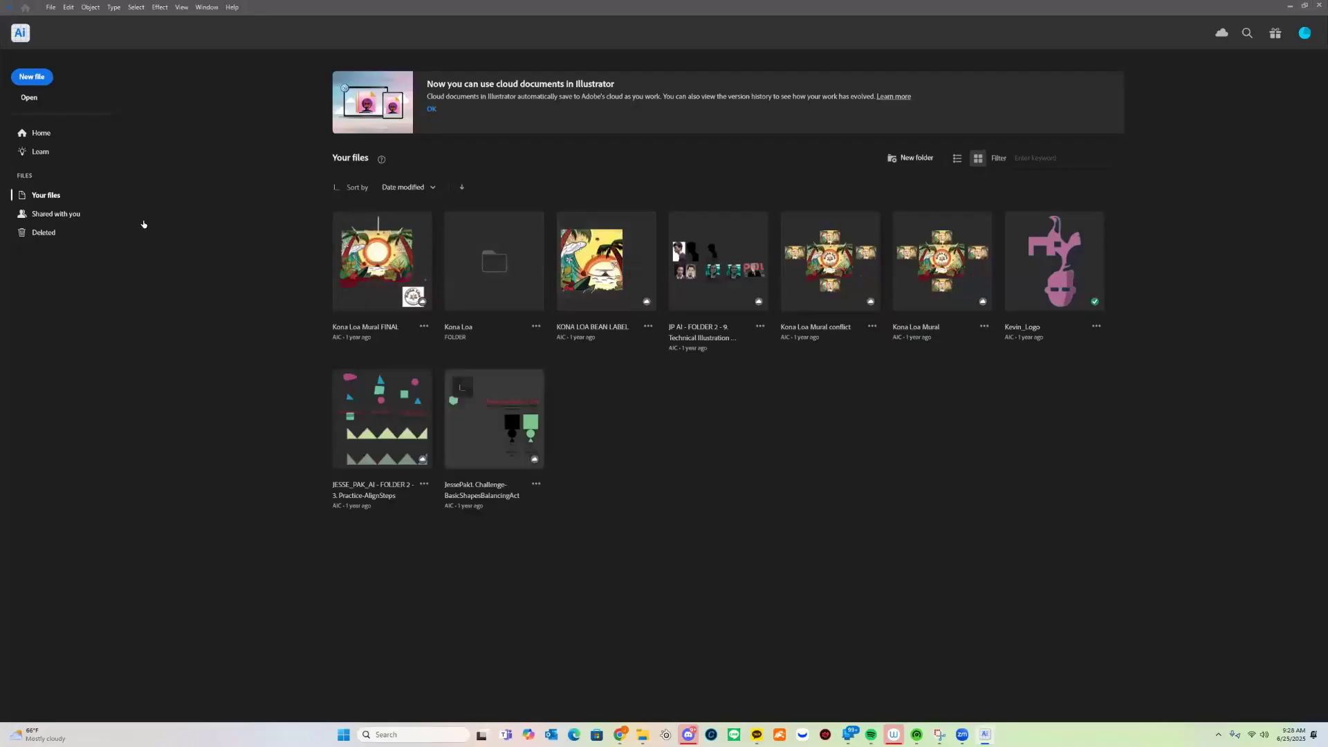
key("alt+Tab")
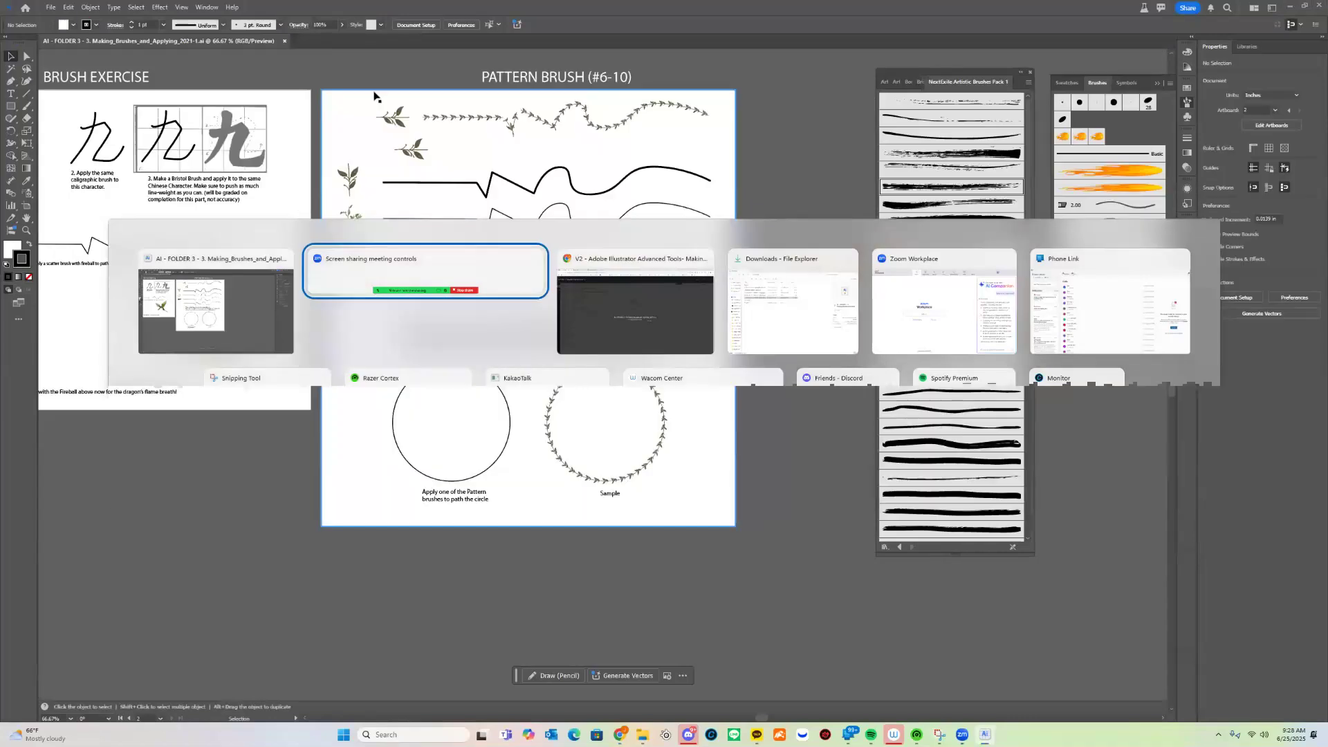
- Collapse the NextExile Artistic Brushes Pack 1 library and bring both artboards fully into view
mouse_move(503, 233)
left_mouse_down()
mouse_move(658, 294)
mouse_move(646, 296)
left_mouse_up()
left_click(1020, 72)
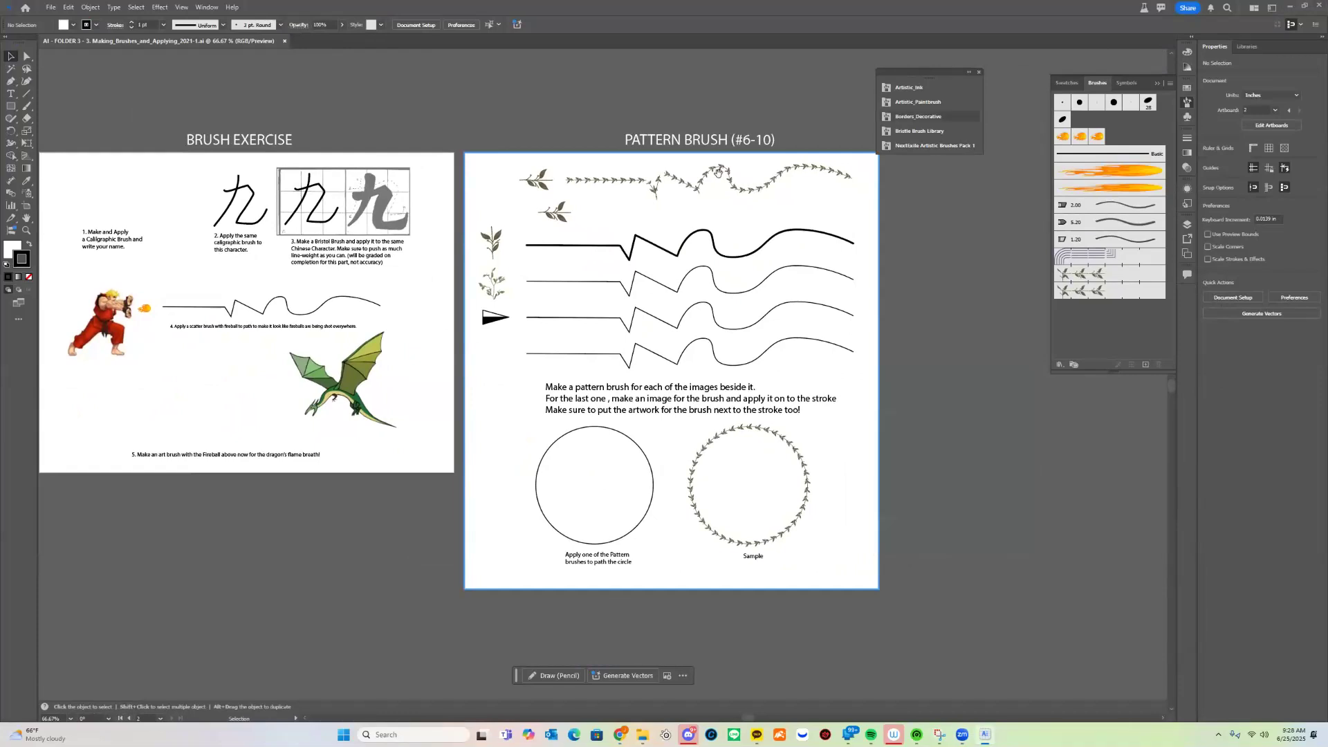
mouse_move(741, 153)
left_mouse_down()
mouse_move(759, 192)
mouse_move(827, 227)
mouse_move(855, 205)
left_mouse_up()
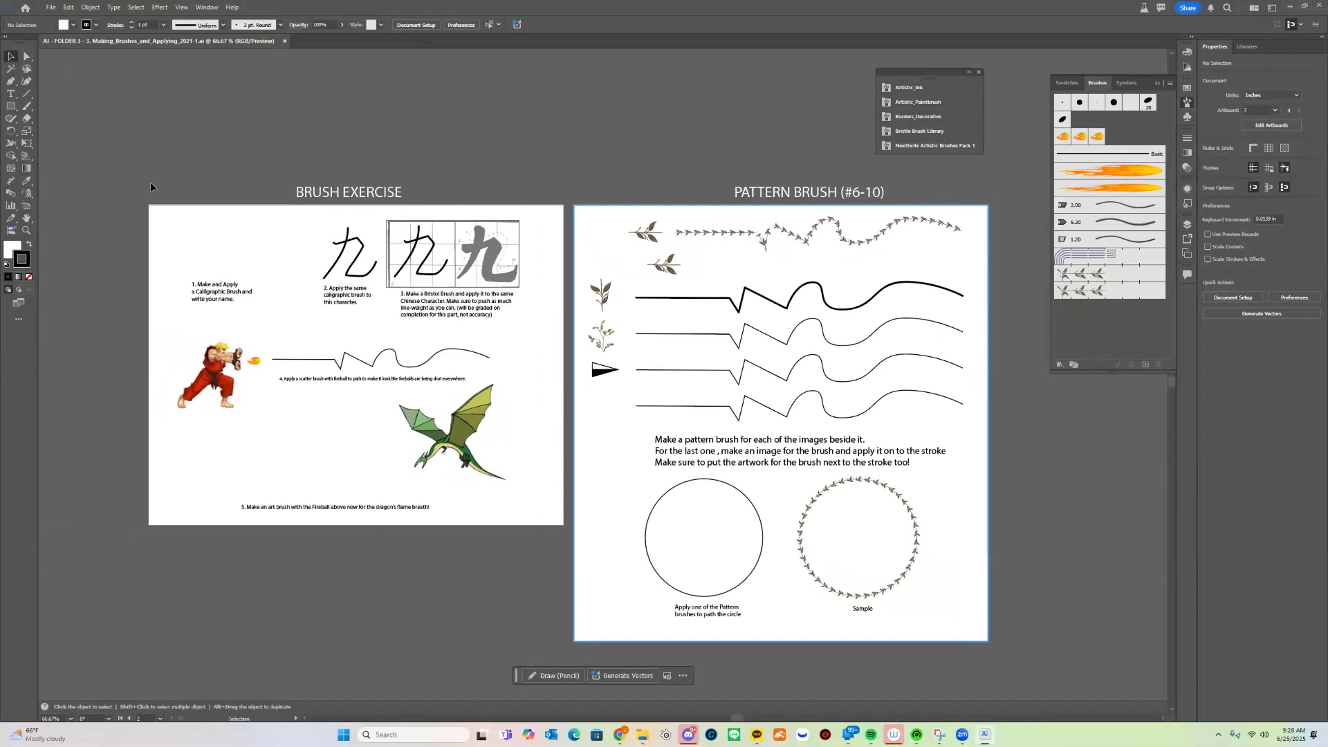
left_click_drag(216, 199, 207, 166)
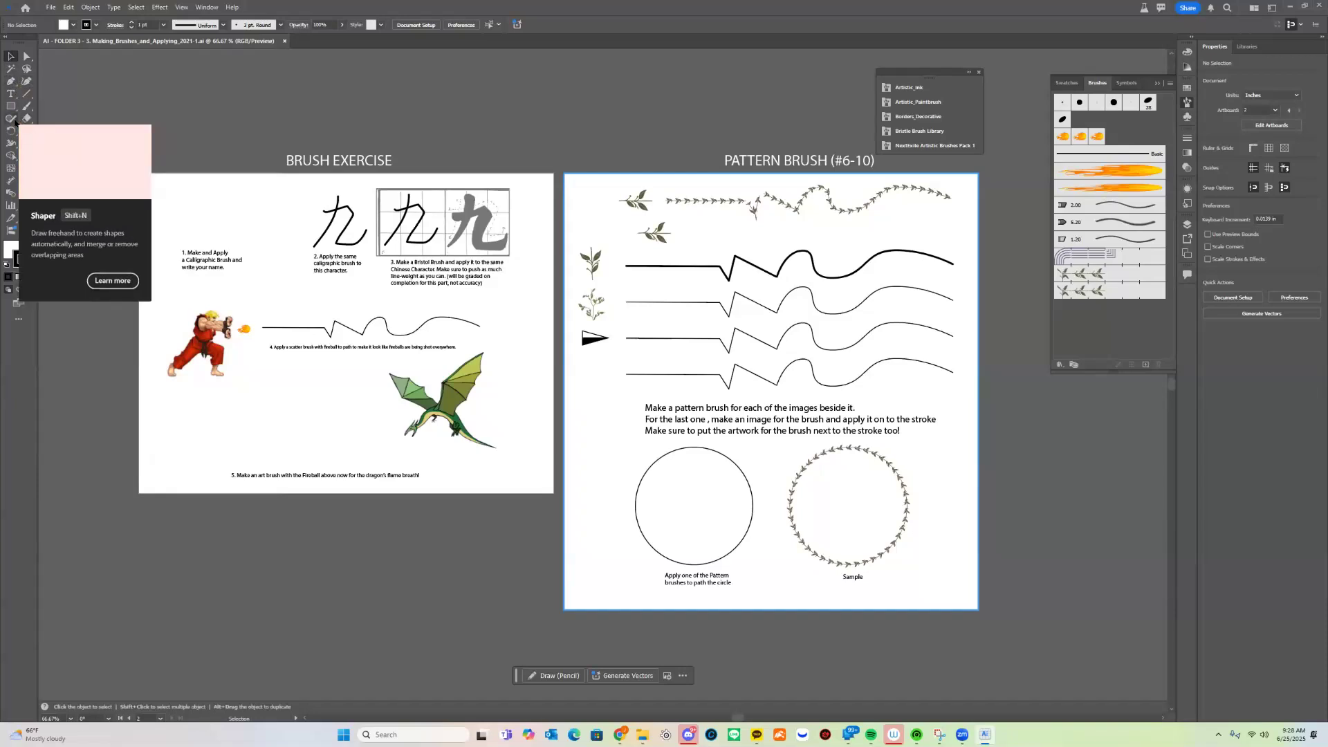
- Draw a closed curved shape about 3.3 by 3 in with the Pen tool beside the Brush Exercise artboard and move it up and left
left_click(15, 121)
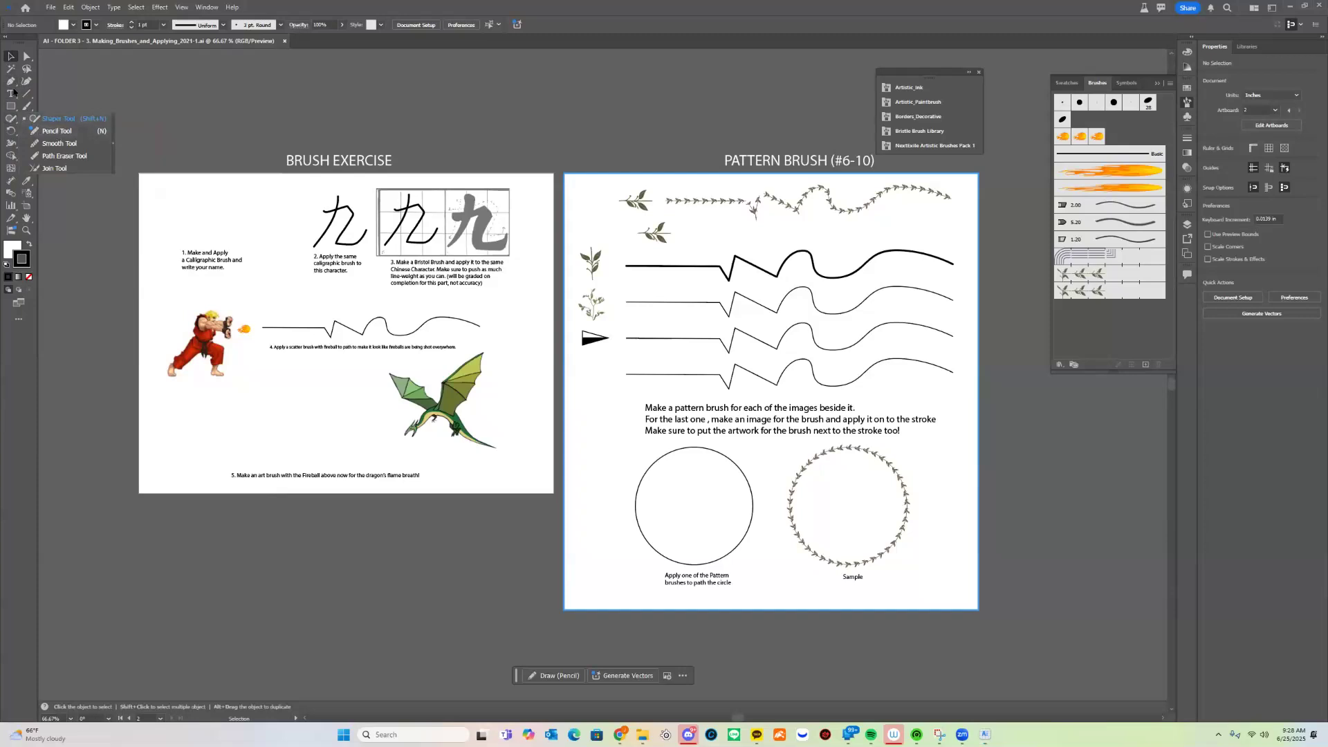
left_click(88, 124)
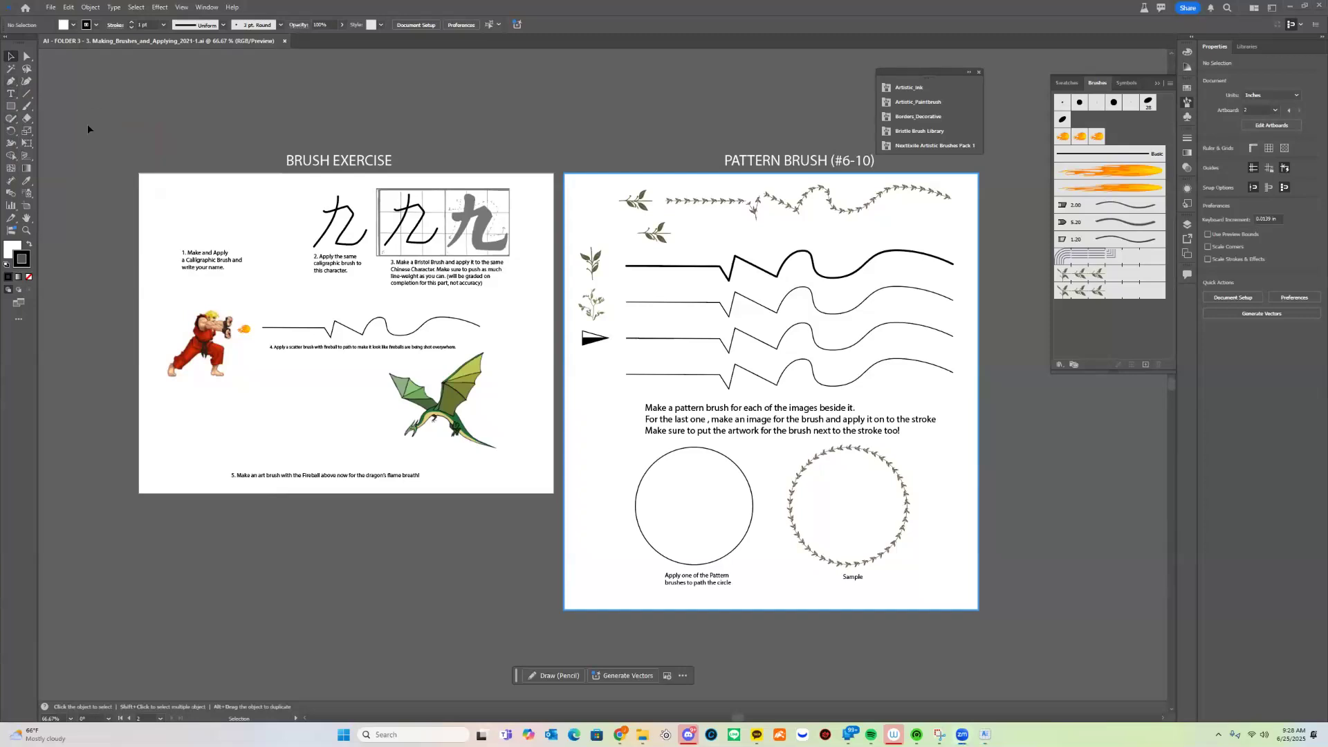
left_click(12, 83)
key("space")
left_click_drag(144, 114, 474, 233)
left_click(330, 275)
left_click_drag(318, 170, 441, 125)
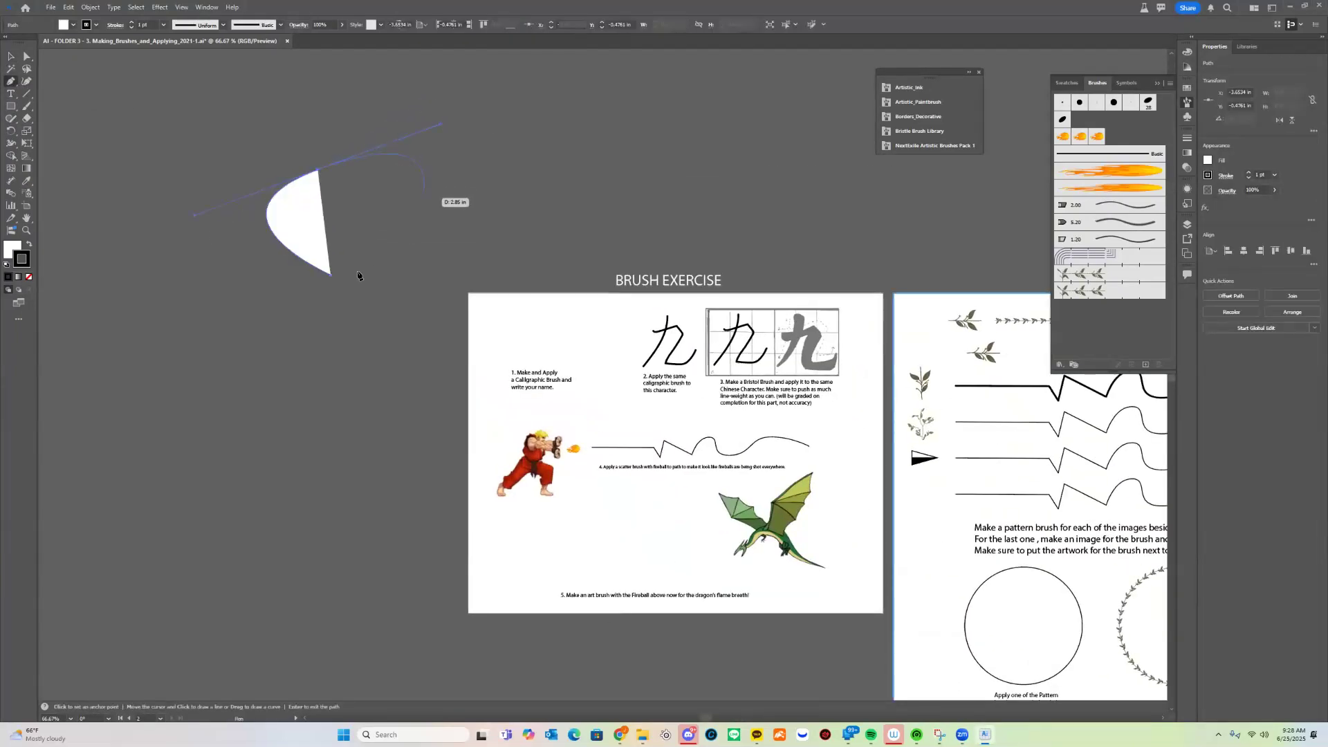
left_click_drag(331, 274, 289, 274)
key("v")
left_click_drag(334, 218, 249, 195)
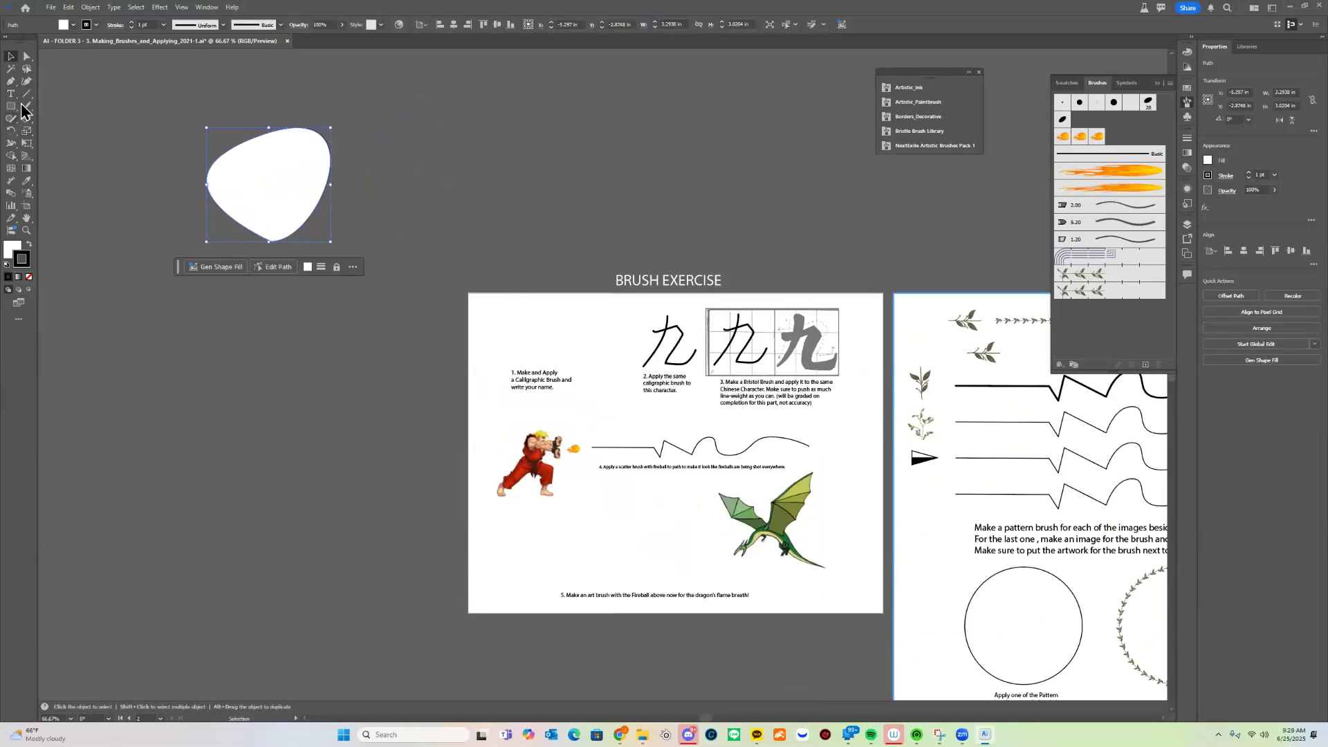
- Draw a freehand Pencil circle about 2.8 by 3 in below the white shape and a Paintbrush circle about 3.4 by 3.1 in beside it
left_click_drag(18, 121, 61, 132)
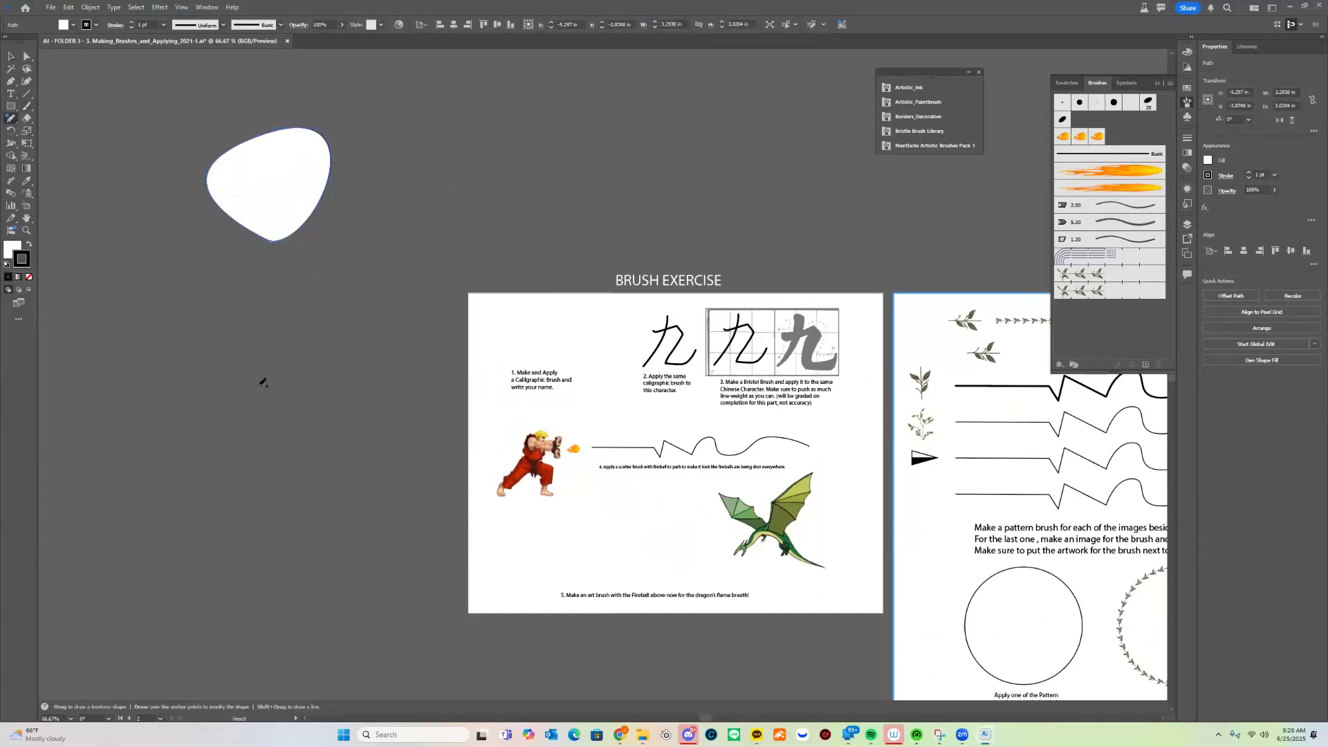
left_click_drag(267, 384, 281, 369)
left_click(28, 107)
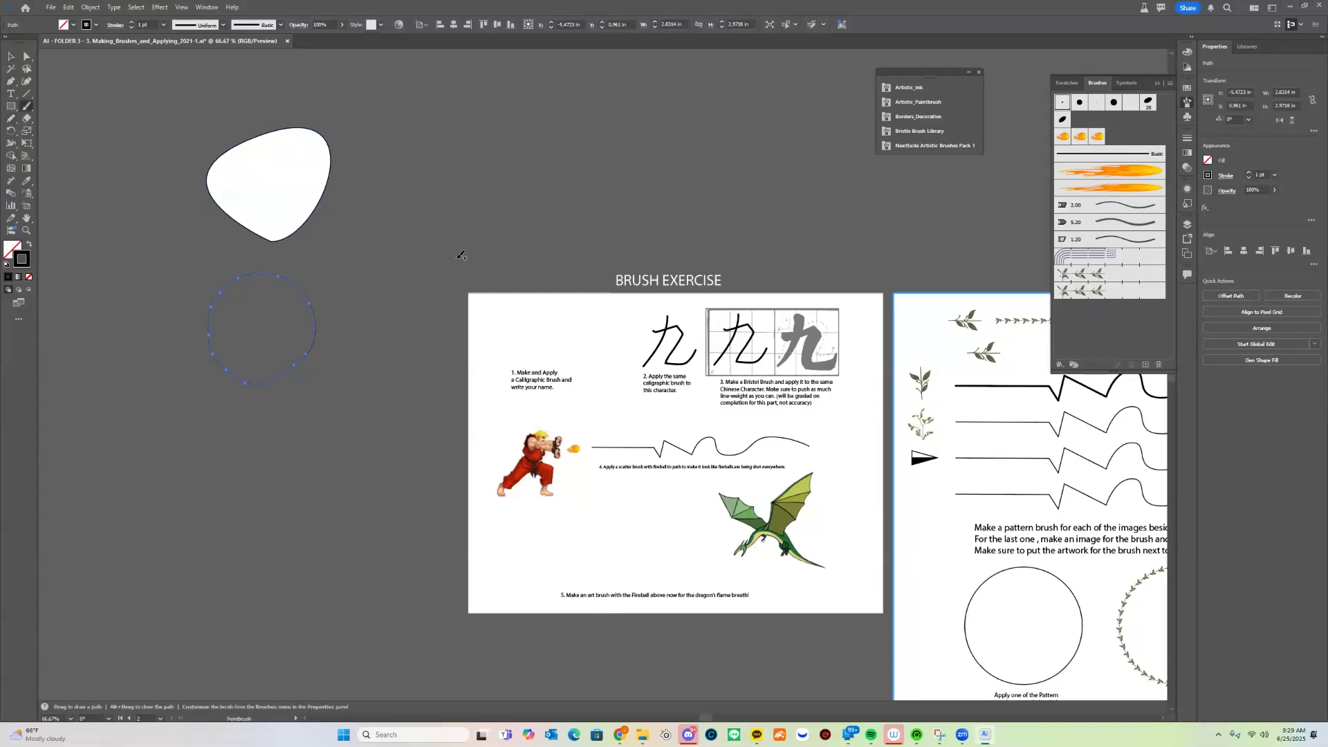
mouse_move(446, 261)
left_mouse_down()
mouse_move(402, 230)
mouse_move(422, 161)
mouse_move(467, 152)
mouse_move(529, 228)
mouse_move(505, 261)
mouse_move(472, 272)
mouse_move(444, 260)
mouse_move(581, 201)
left_mouse_up()
- Adjust the anchor point at the paintbrush circle's lower-left joint and check that joint up close
key("z")
key("a")
mouse_move(442, 277)
left_mouse_down()
mouse_move(454, 265)
mouse_move(433, 287)
mouse_move(418, 279)
left_mouse_up()
left_click(433, 260)
left_click(420, 279)
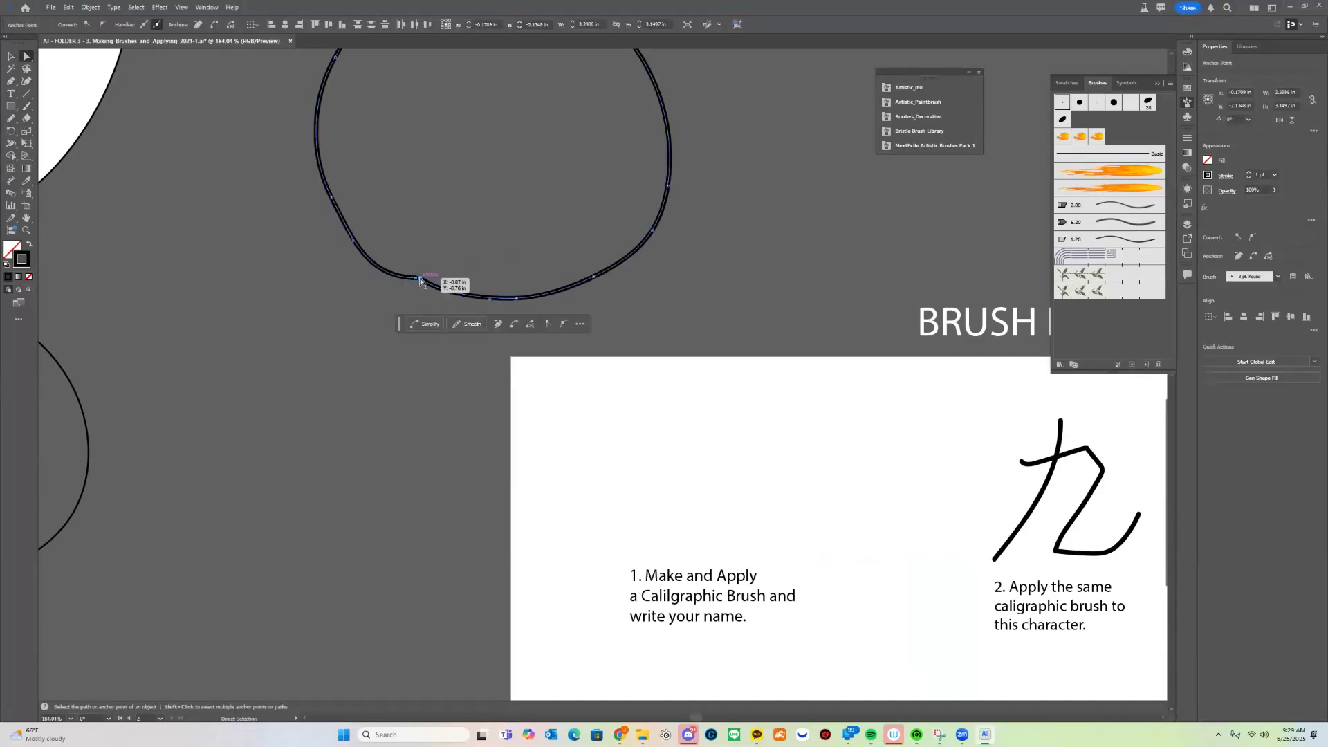
left_click(436, 274)
left_click(418, 279)
key("ctrl")
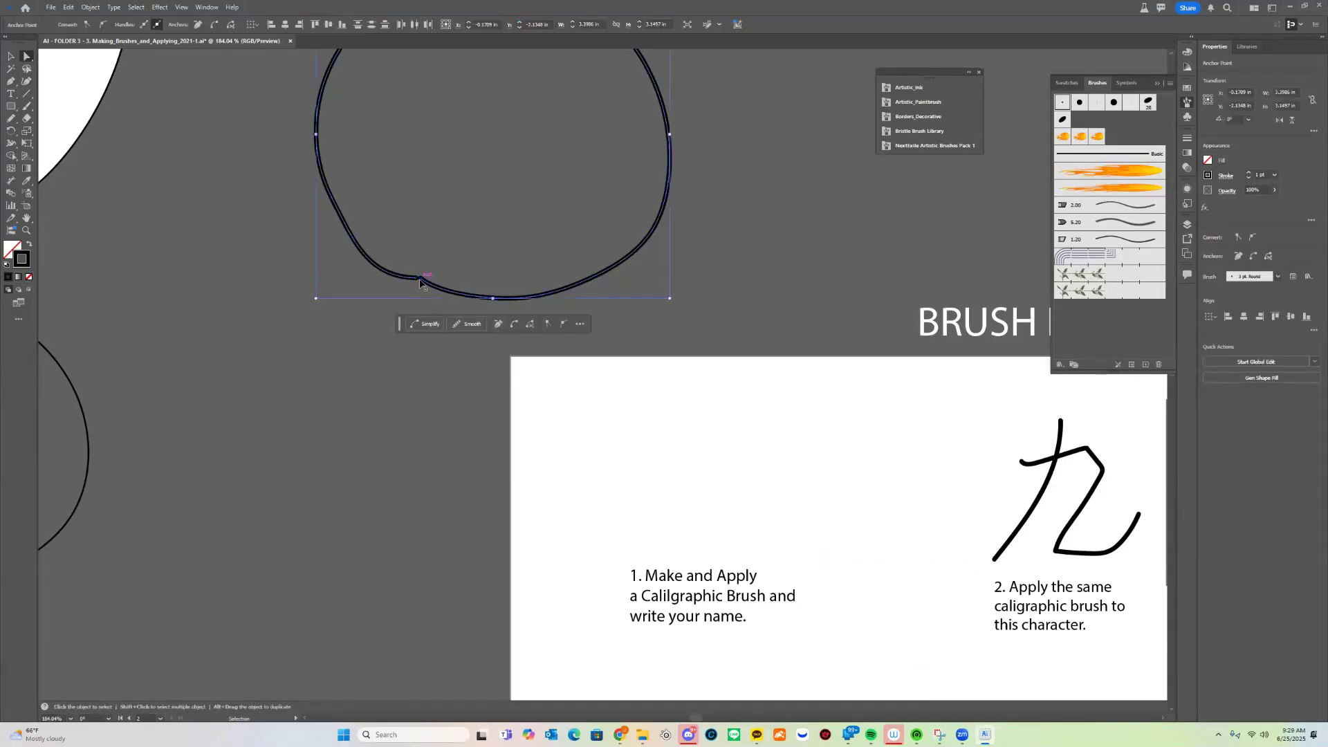
key("z")
left_click_drag(441, 278, 782, 242)
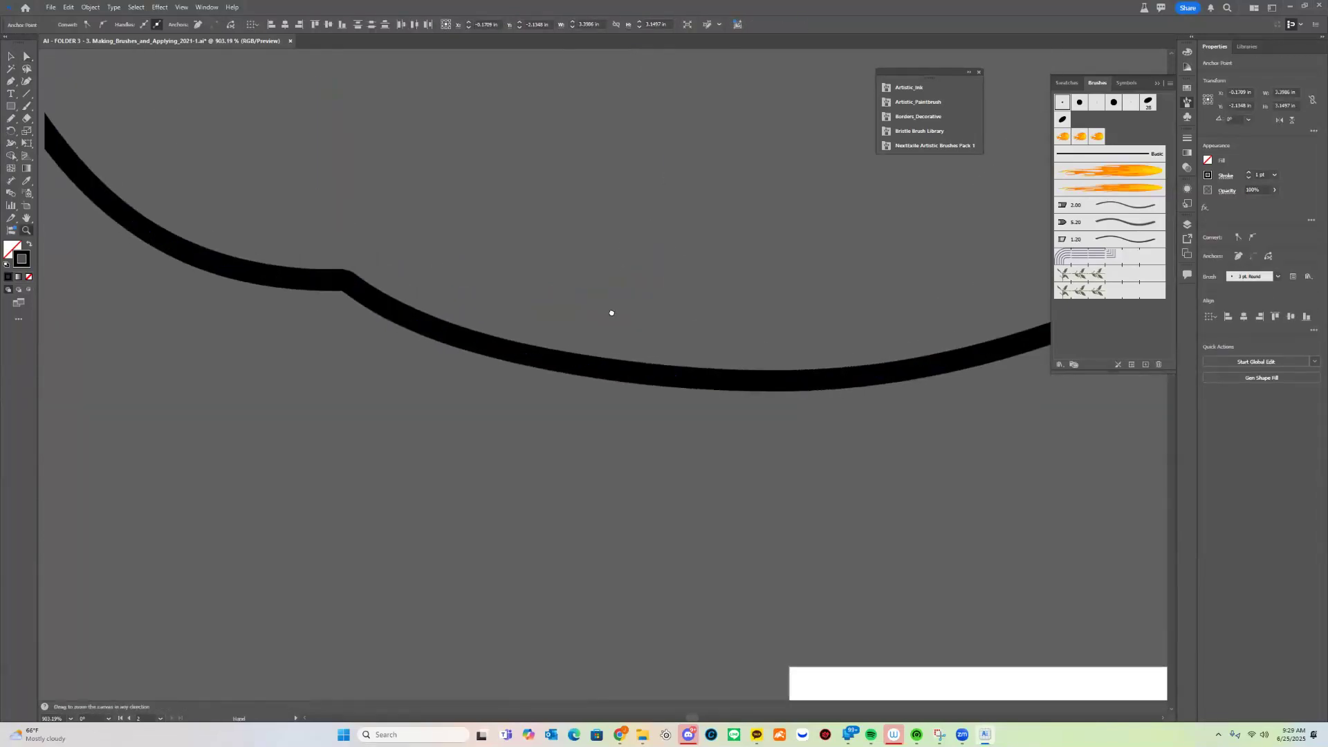
left_click_drag(611, 311, 795, 356)
left_click_drag(613, 385, 422, 417)
left_click_drag(451, 255, 441, 221)
- Apply the angled calligraphic brush to the pencil-drawn circle
key("v")
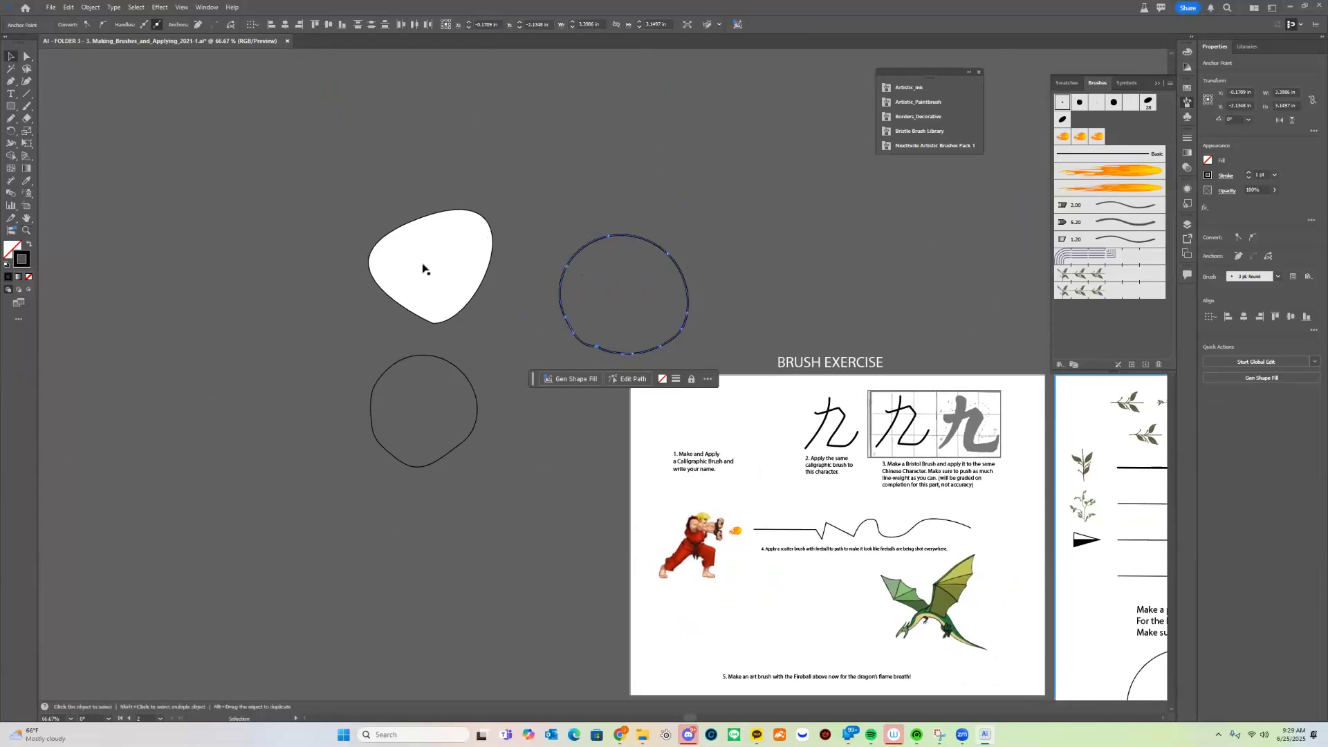
left_click(402, 388)
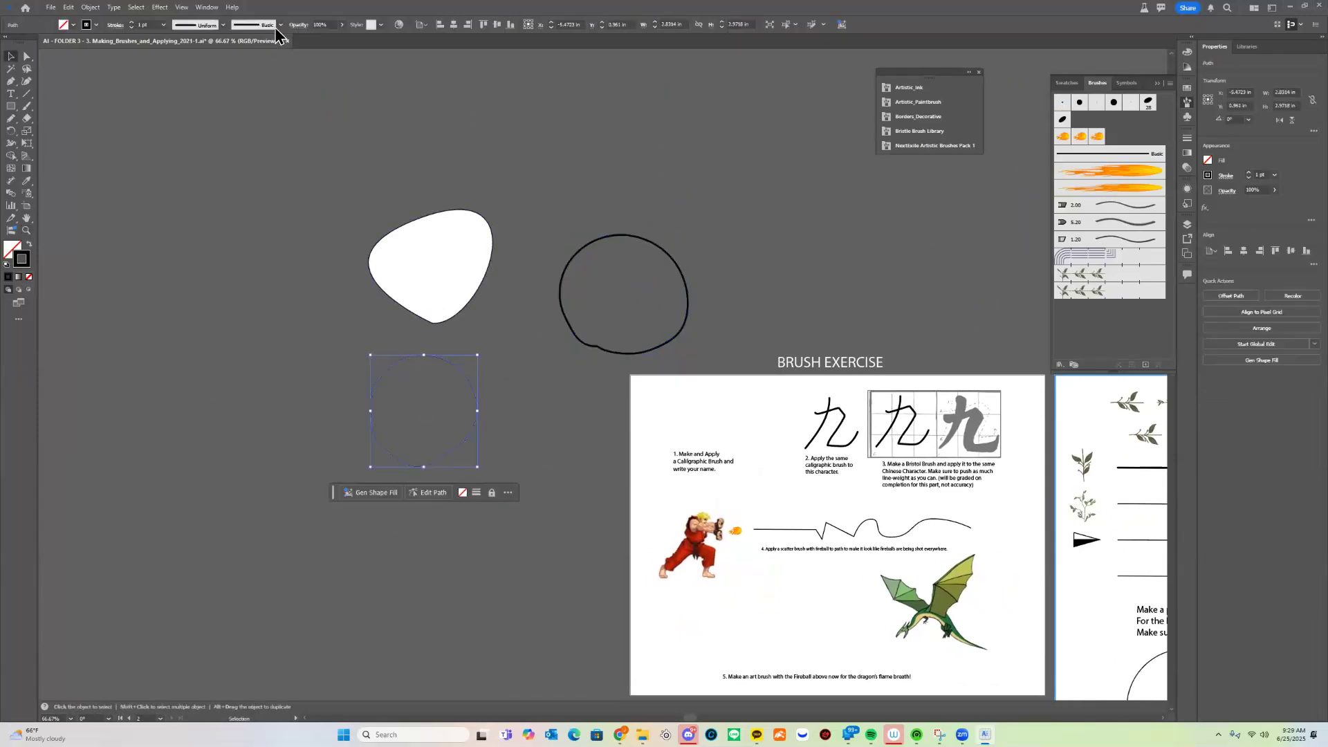
left_click(205, 8)
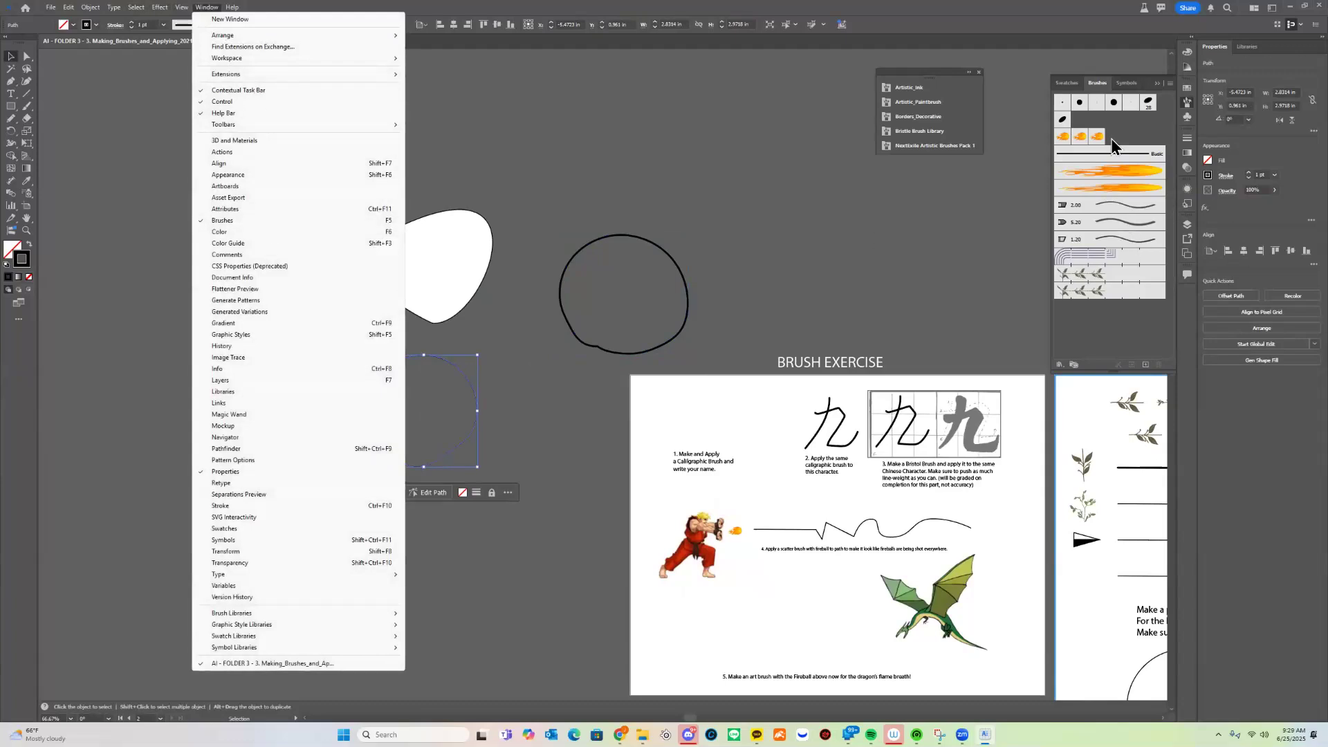
left_click(1138, 122)
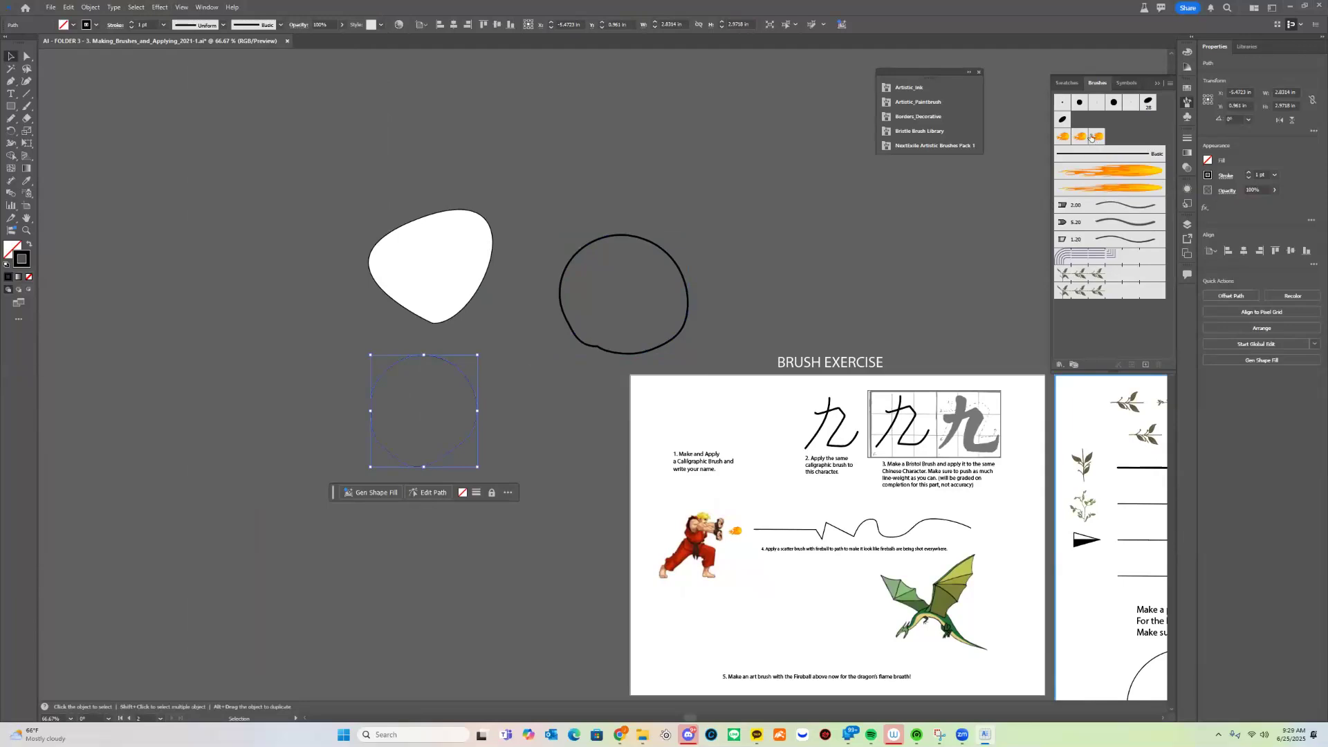
left_click(1097, 102)
left_click(1148, 101)
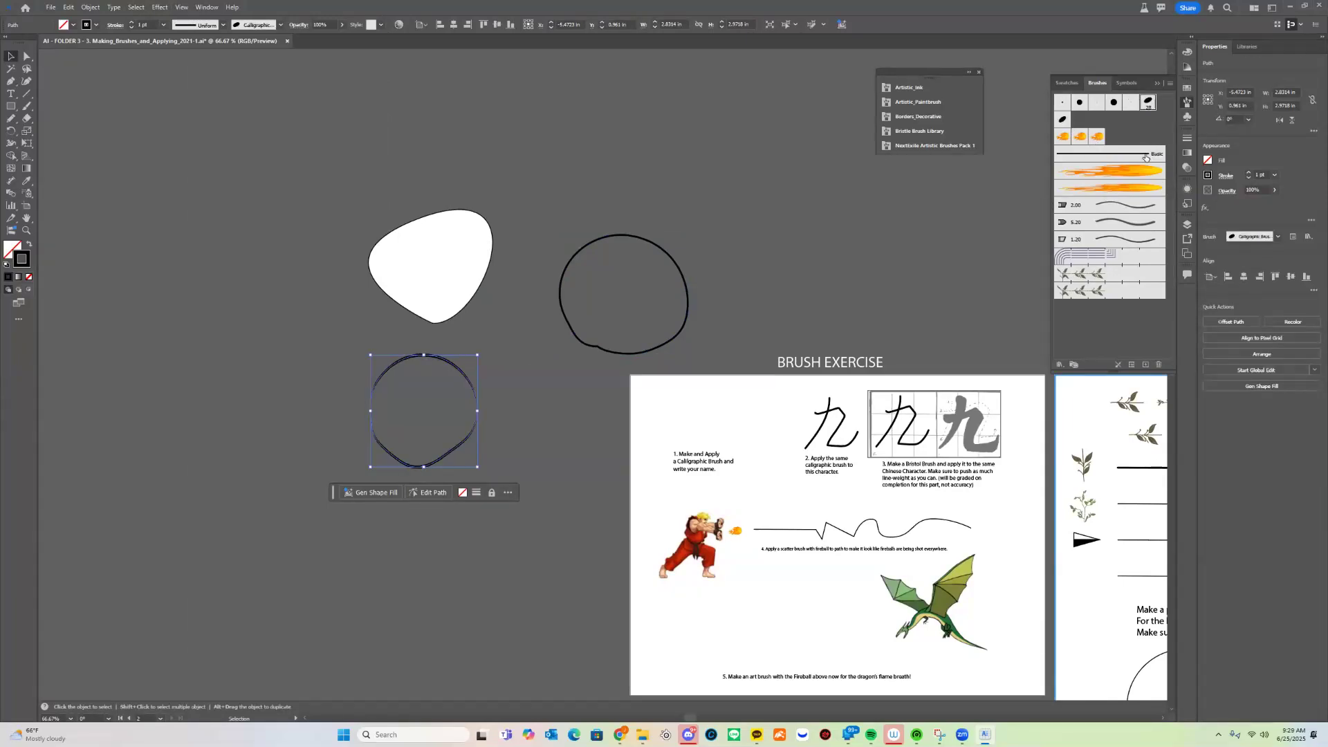
- Try the leaf pattern brush on the pencil-drawn circle and inspect the leaves along its path
left_click(1111, 279)
key("ctrl+space")
left_click_drag(446, 370, 781, 267)
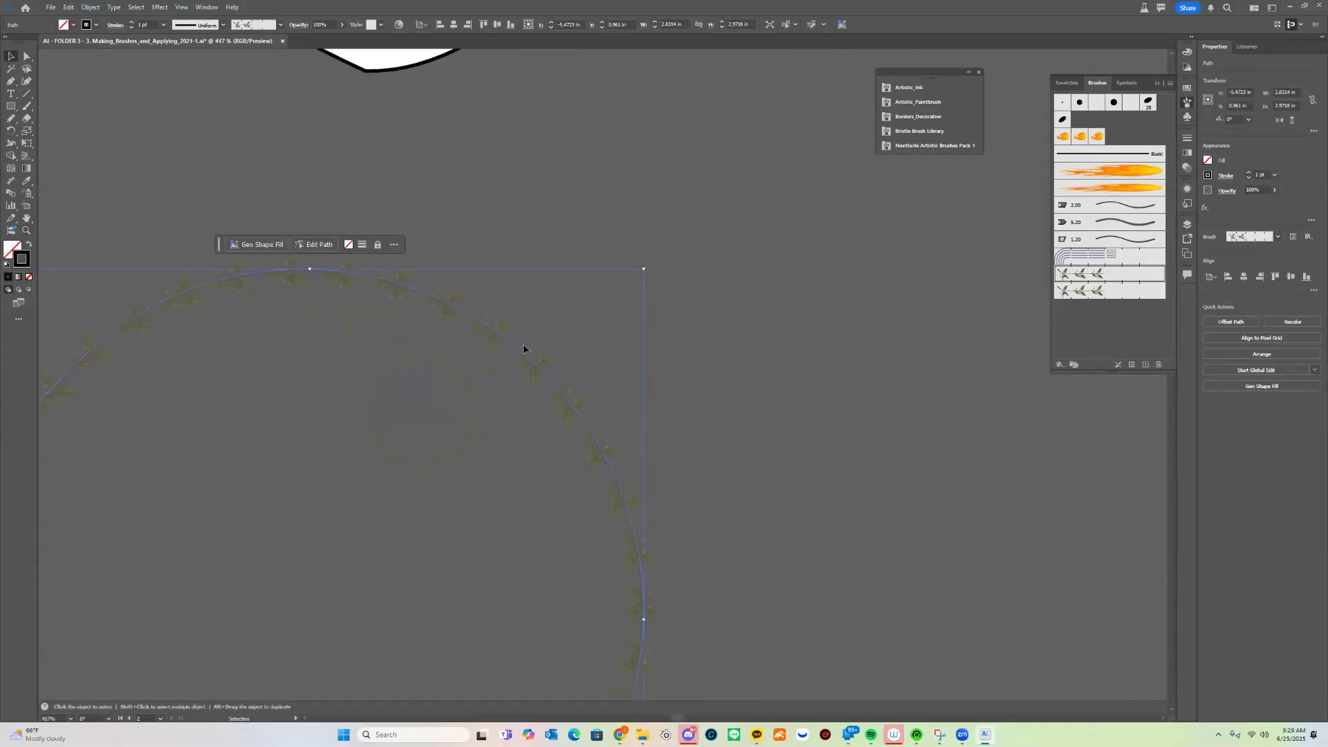
left_click(756, 359)
left_click(575, 400)
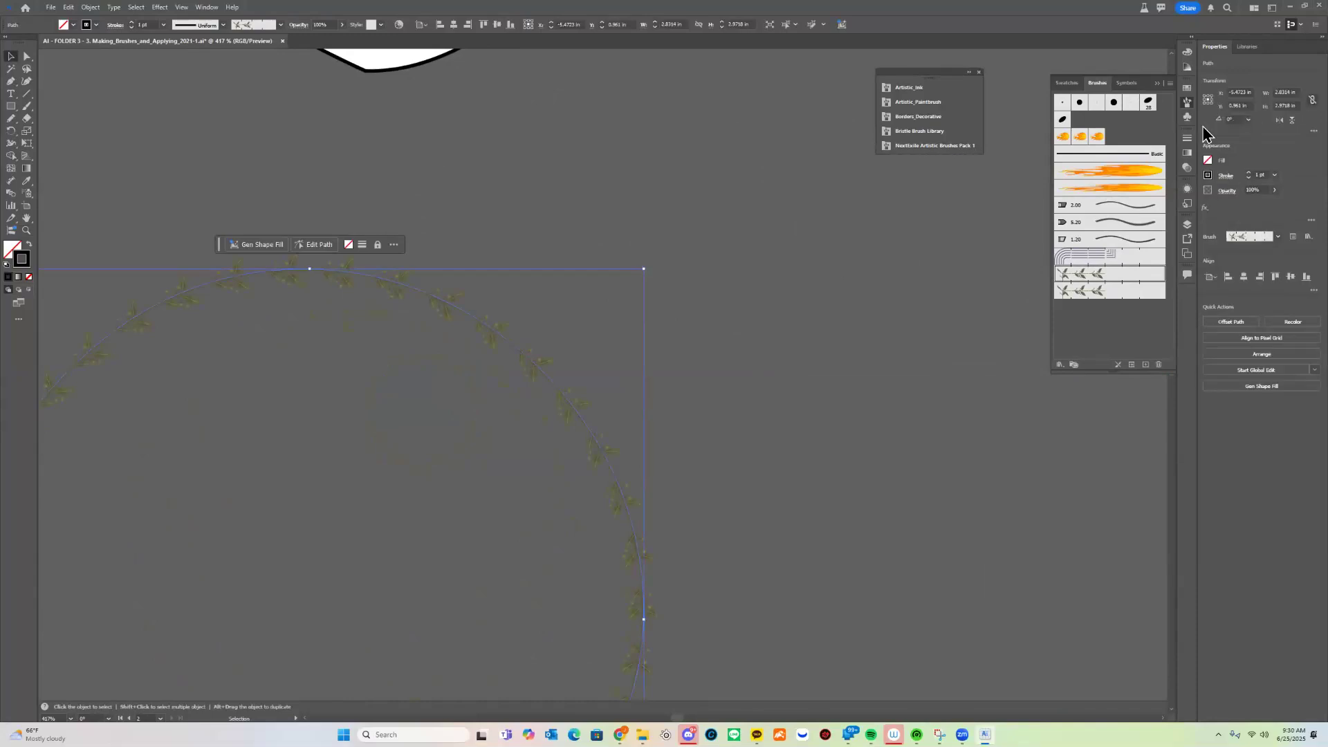
- Give the pencil-drawn circle the angled calligraphic brush again and bring all three drawn shapes into view
left_click(1148, 101)
mouse_move(380, 423)
left_mouse_down()
mouse_move(691, 314)
mouse_move(600, 309)
left_mouse_up()
left_click_drag(912, 332, 609, 367)
key("ctrl+space")
left_click_drag(561, 366, 621, 435)
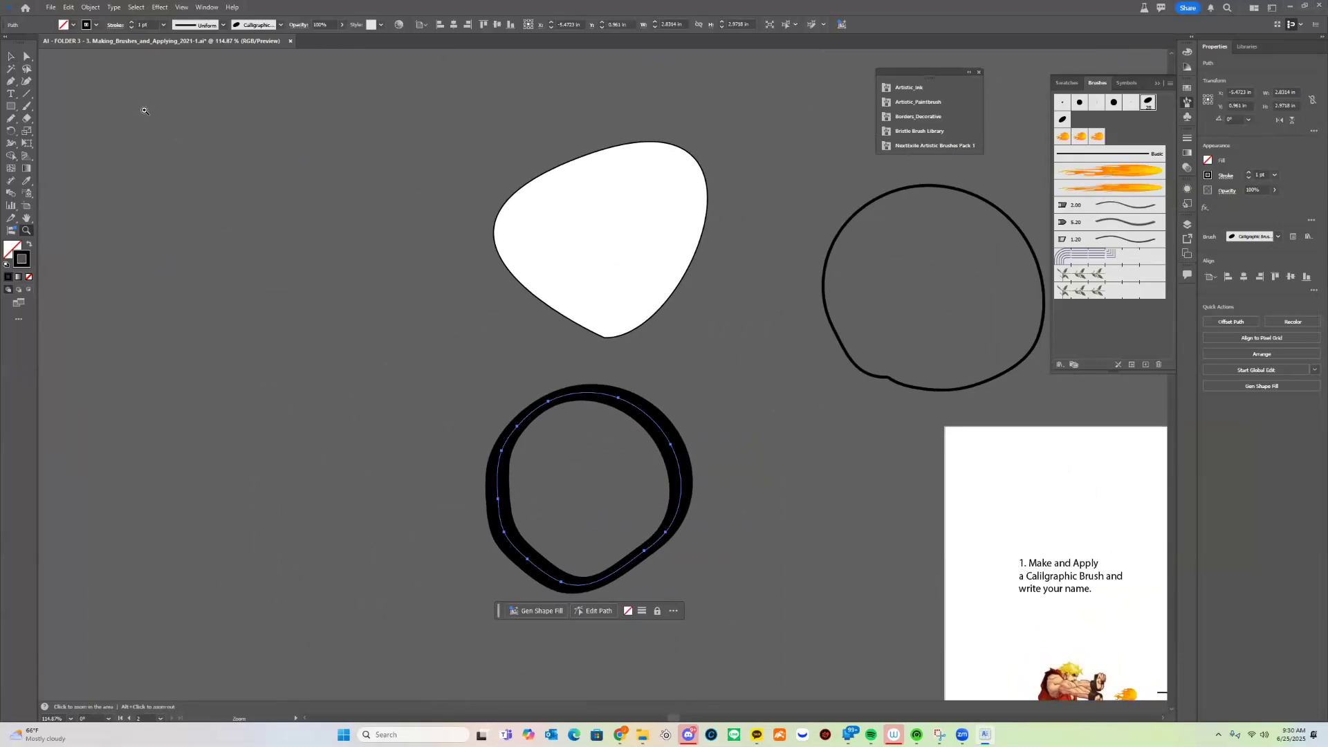
- Examine the width profiles and brush definitions available for the selected circle, and look over the Brush Exercise artboard
left_click(224, 28)
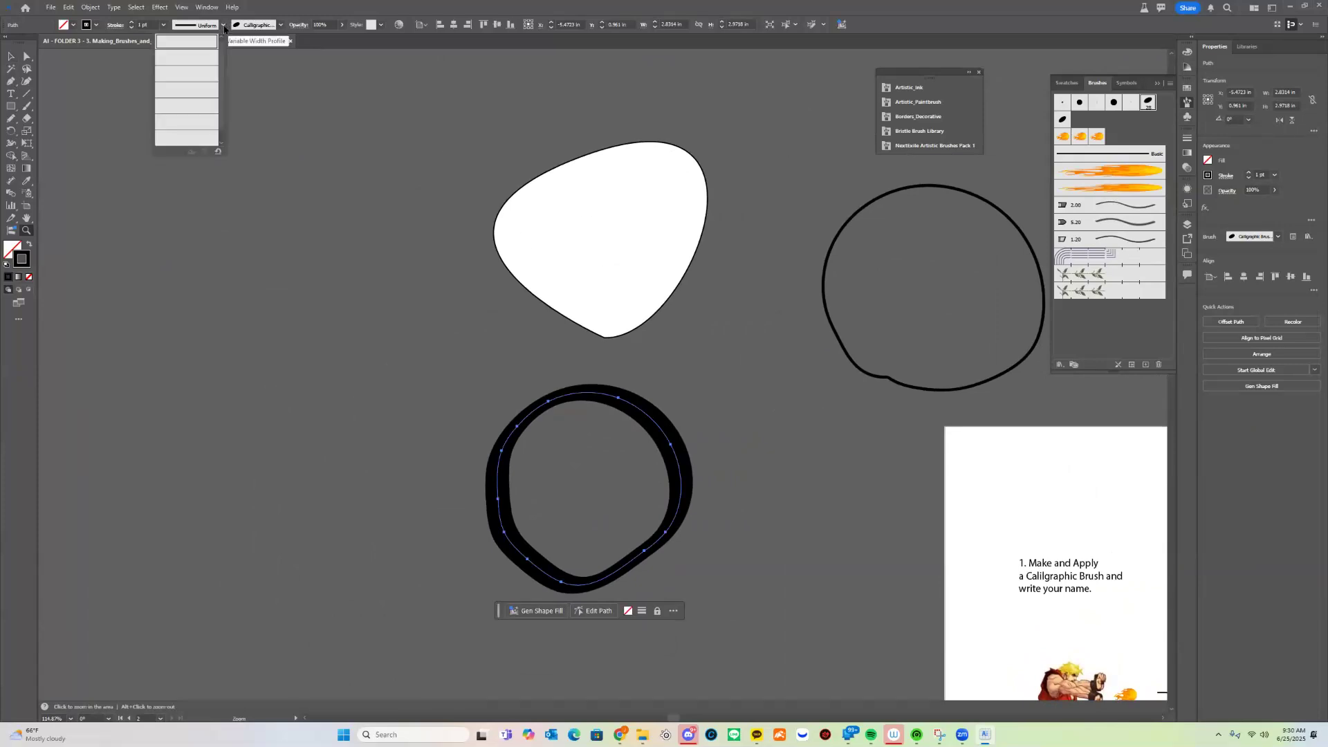
left_click(280, 25)
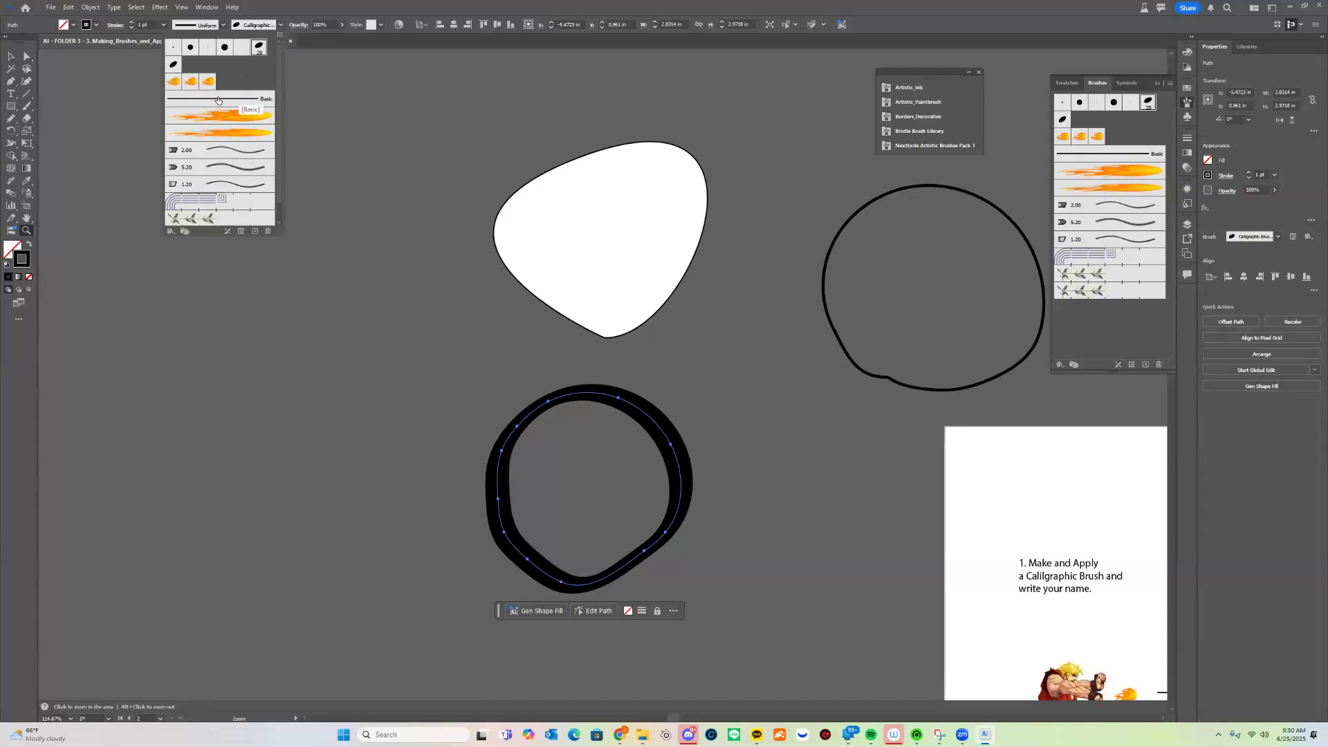
mouse_move(781, 228)
left_mouse_down()
mouse_move(582, 219)
mouse_move(562, 203)
left_mouse_up()
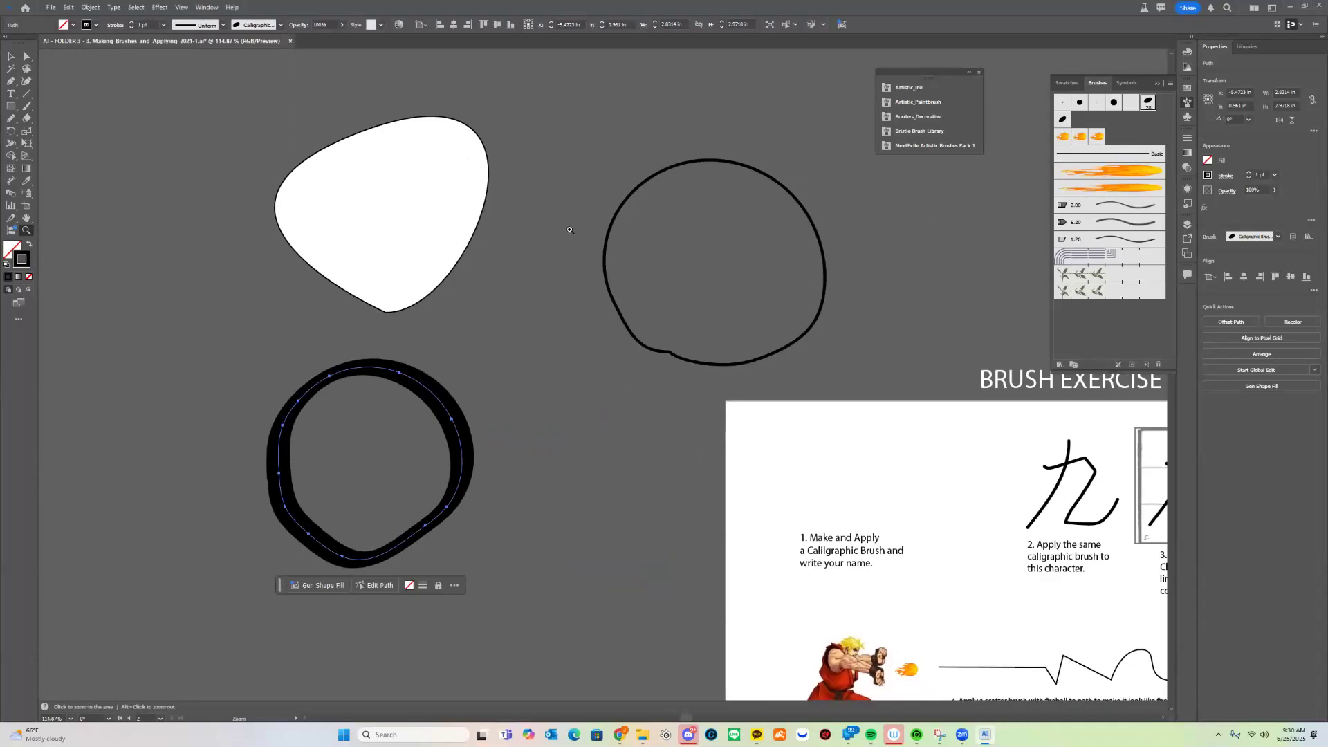
left_click_drag(894, 353, 772, 361)
left_click_drag(772, 361, 714, 370)
left_click(27, 106)
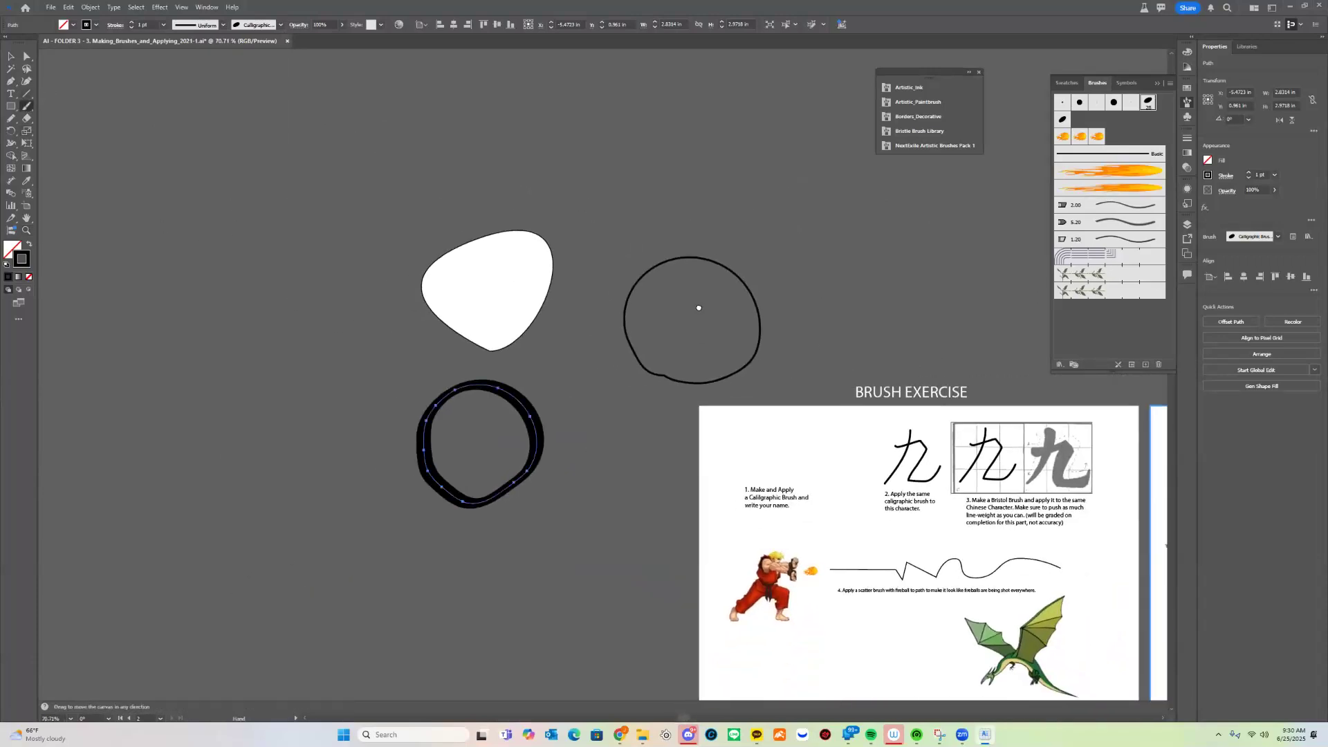
left_click_drag(699, 309, 595, 220)
left_click_drag(762, 326, 736, 328)
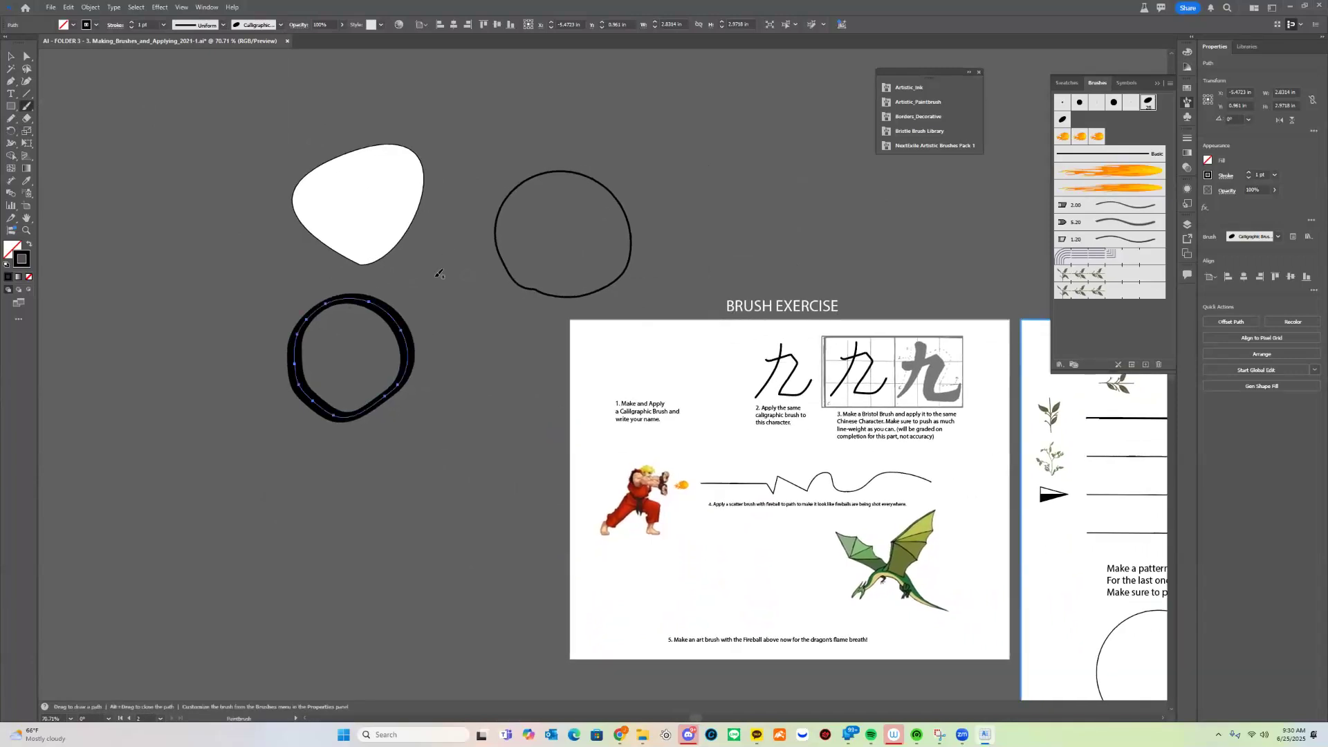
key("v")
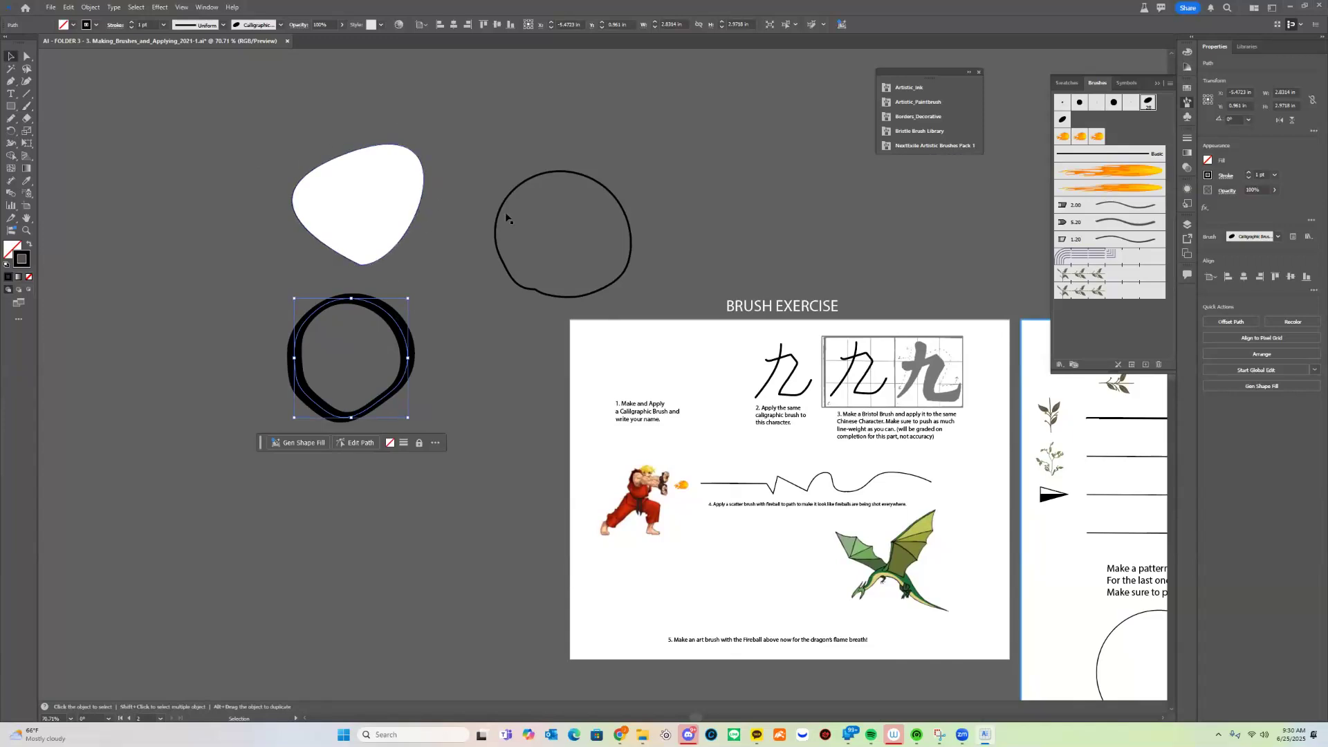
left_click_drag(724, 371, 720, 292)
left_click_drag(641, 318, 609, 292)
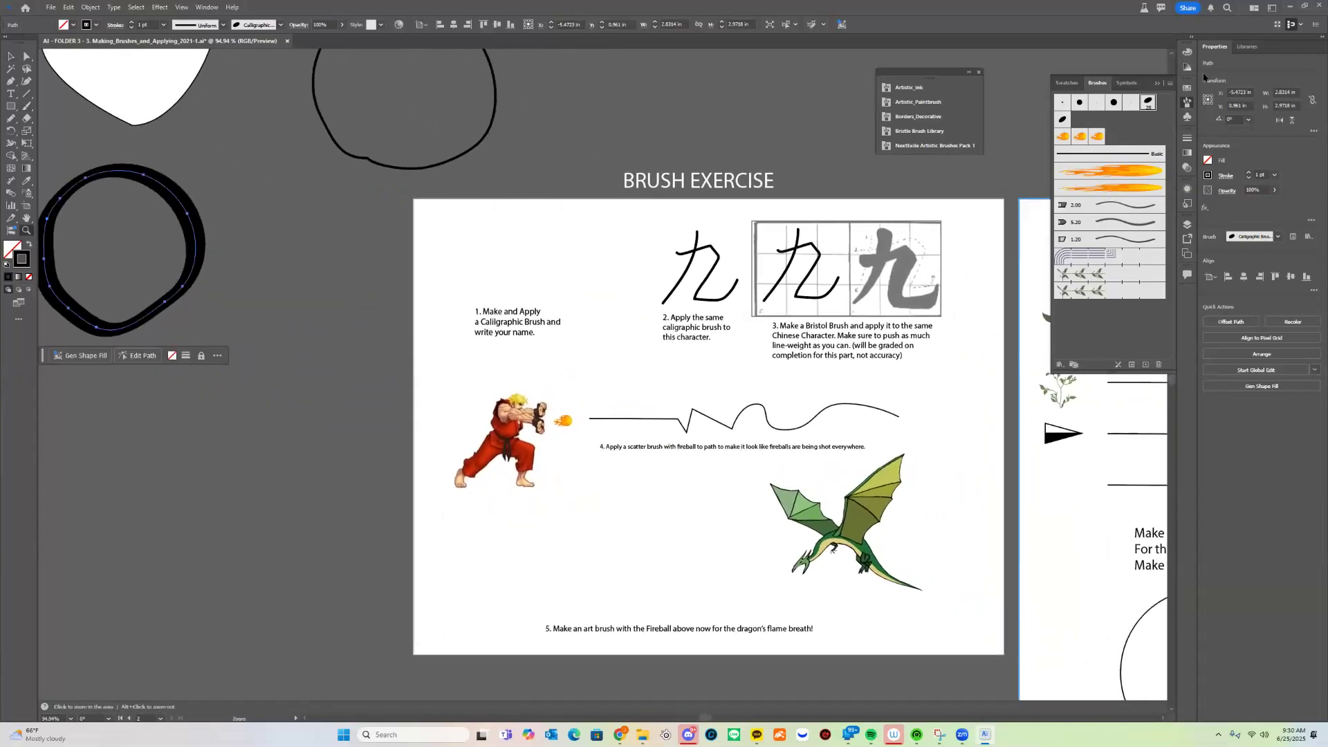
- Look over the available panels, the brush definition list and the workspace presets
left_click(201, 7)
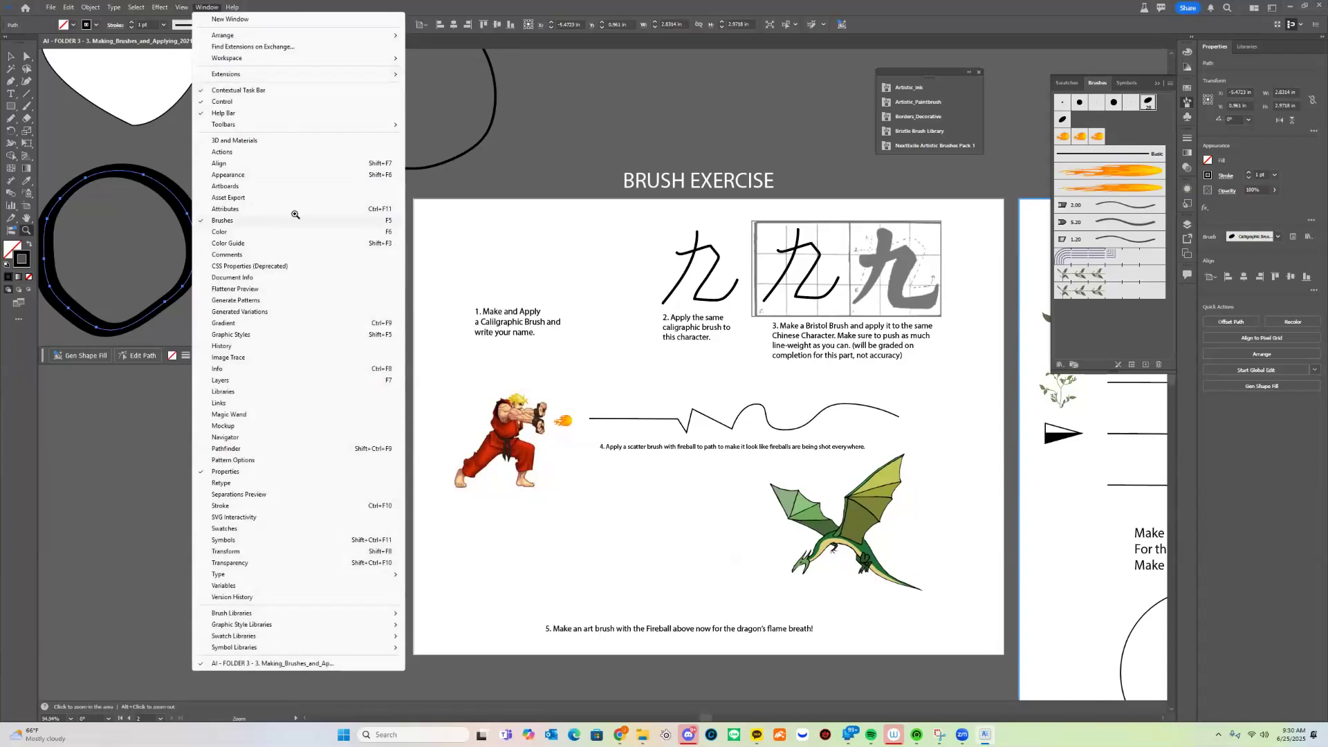
left_click(661, 116)
left_click_drag(297, 260, 329, 23)
left_click_drag(290, 111, 215, 31)
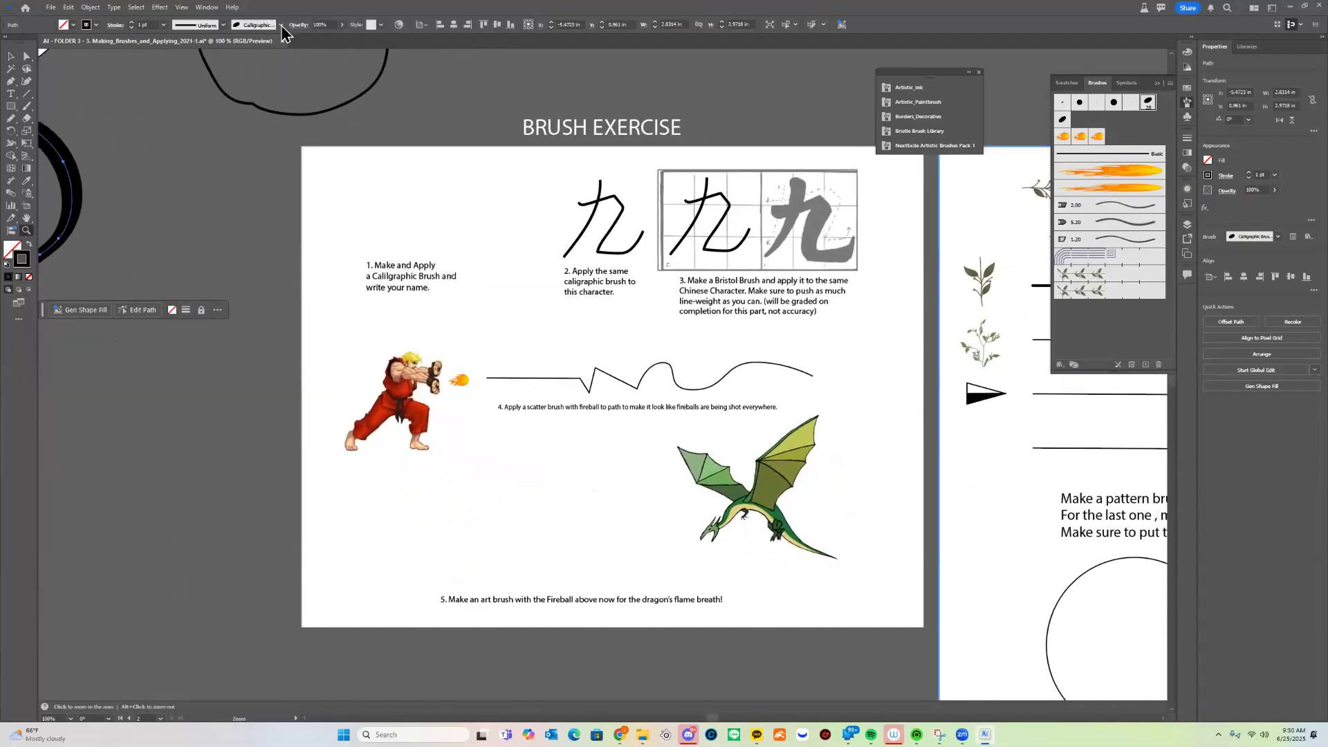
left_click(281, 24)
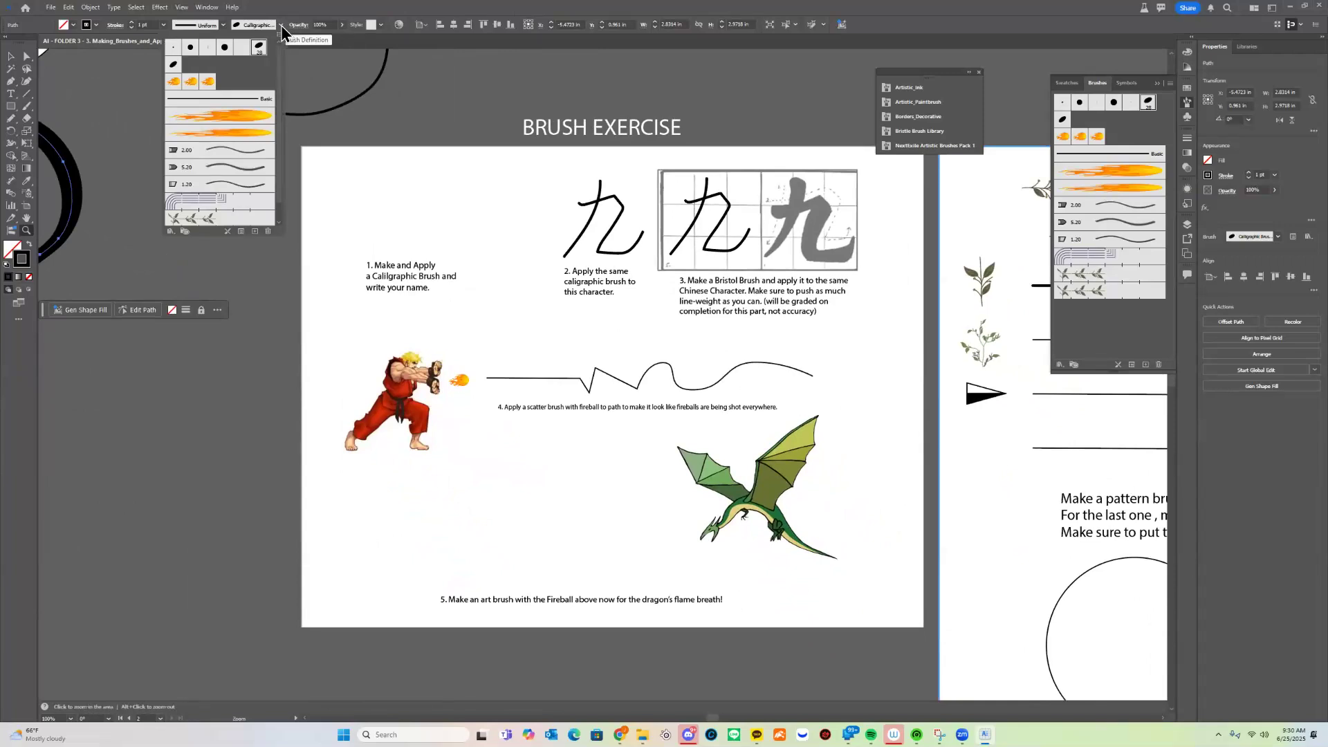
left_click(208, 7)
left_click(208, 8)
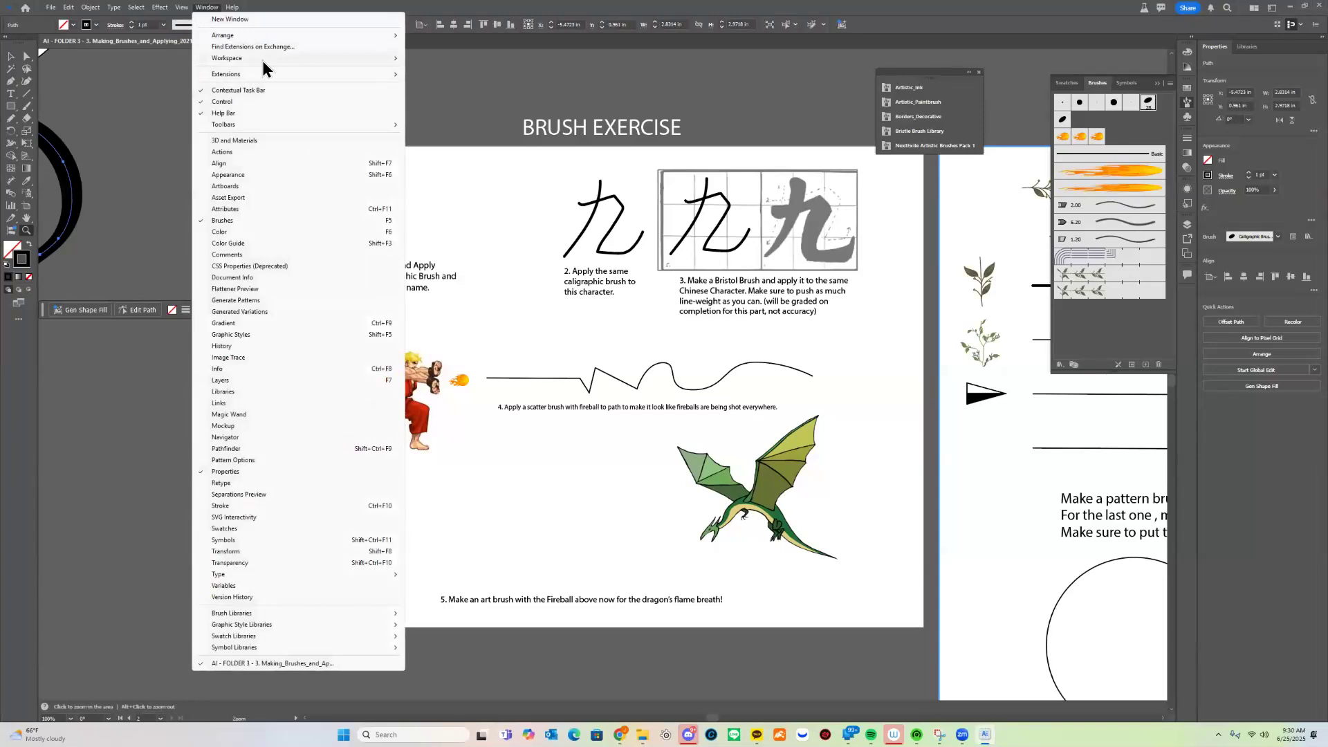
mouse_move(263, 60)
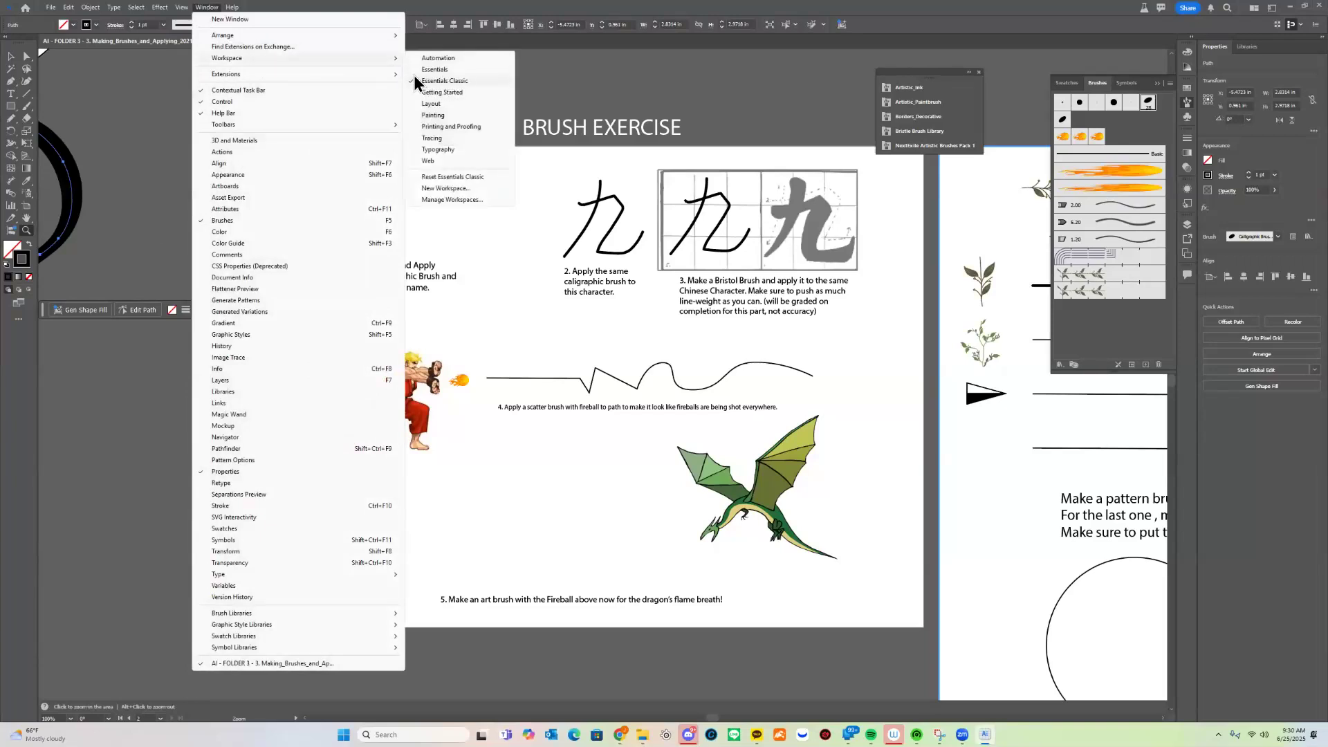
left_click(606, 80)
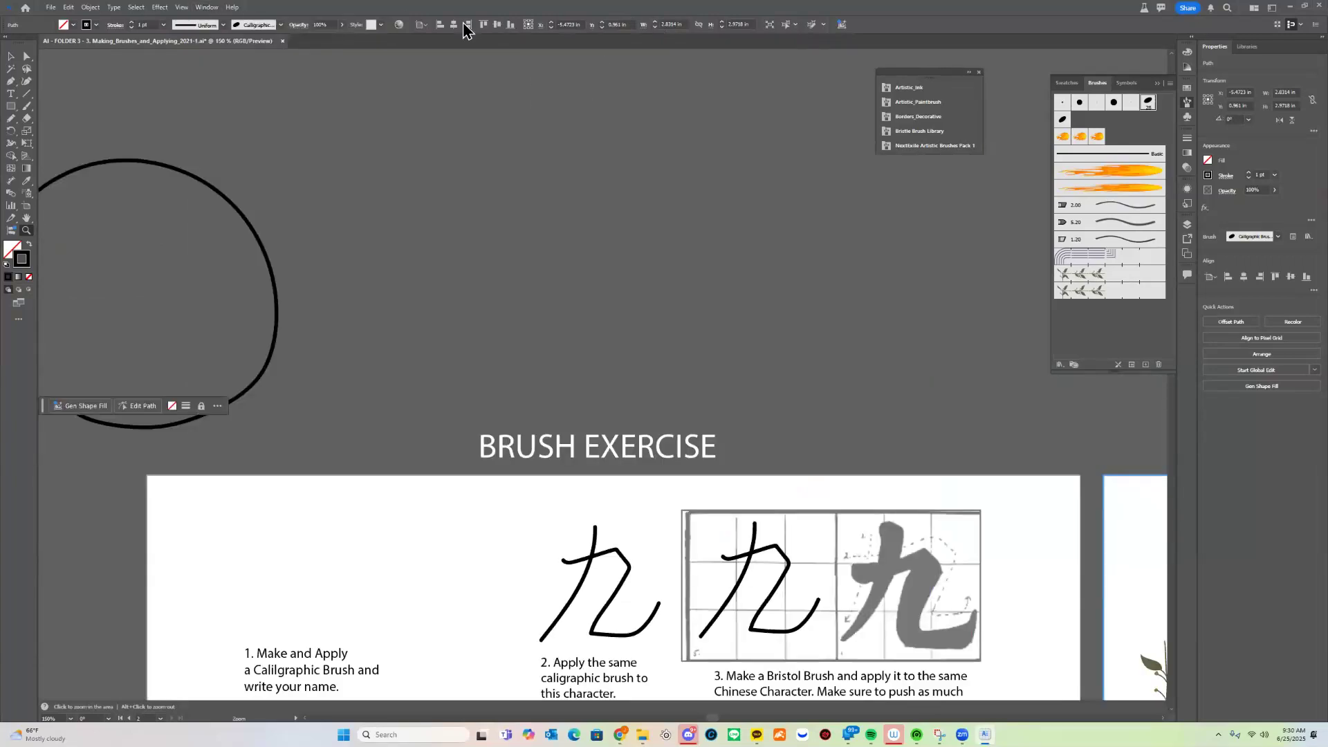
- Create a new calligraphic brush with a 30° angle, 17% roundness and 13 pt size
mouse_move(598, 433)
left_mouse_down()
mouse_move(513, 260)
mouse_move(700, 176)
mouse_move(724, 234)
left_mouse_up()
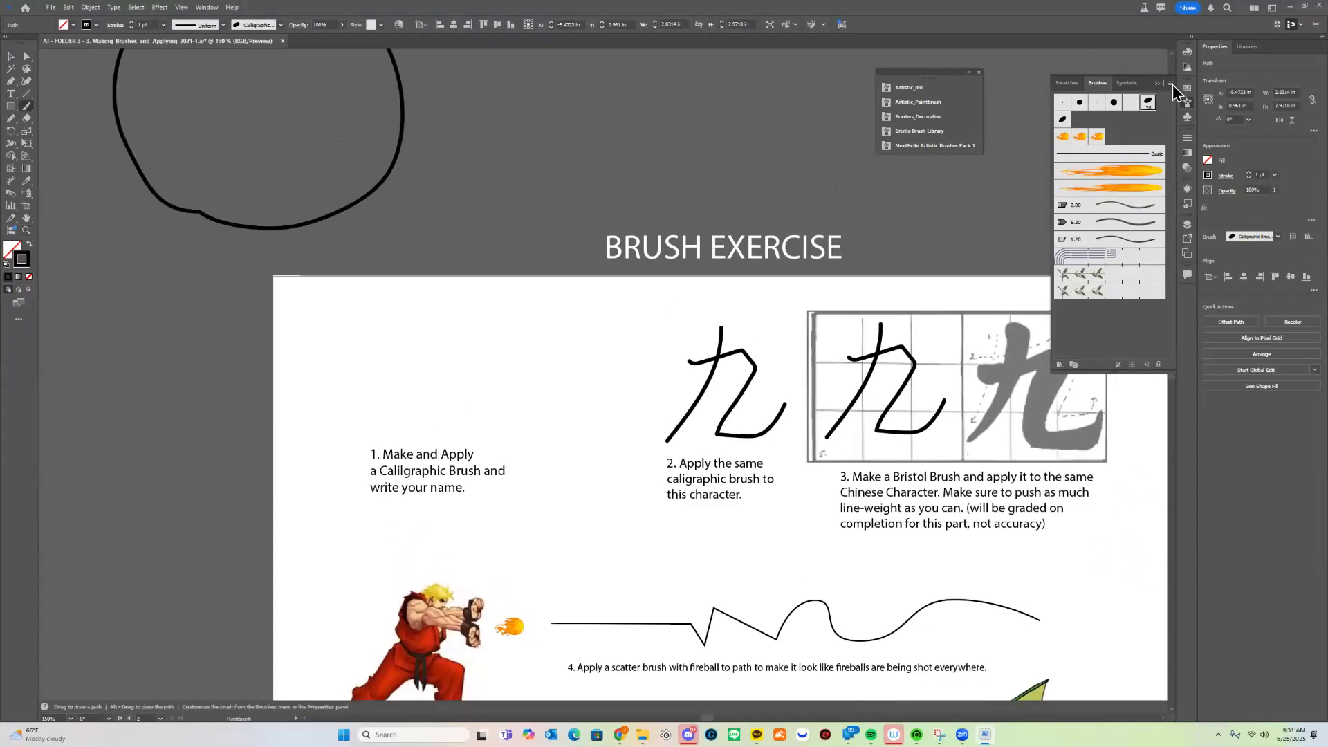
left_click(1171, 84)
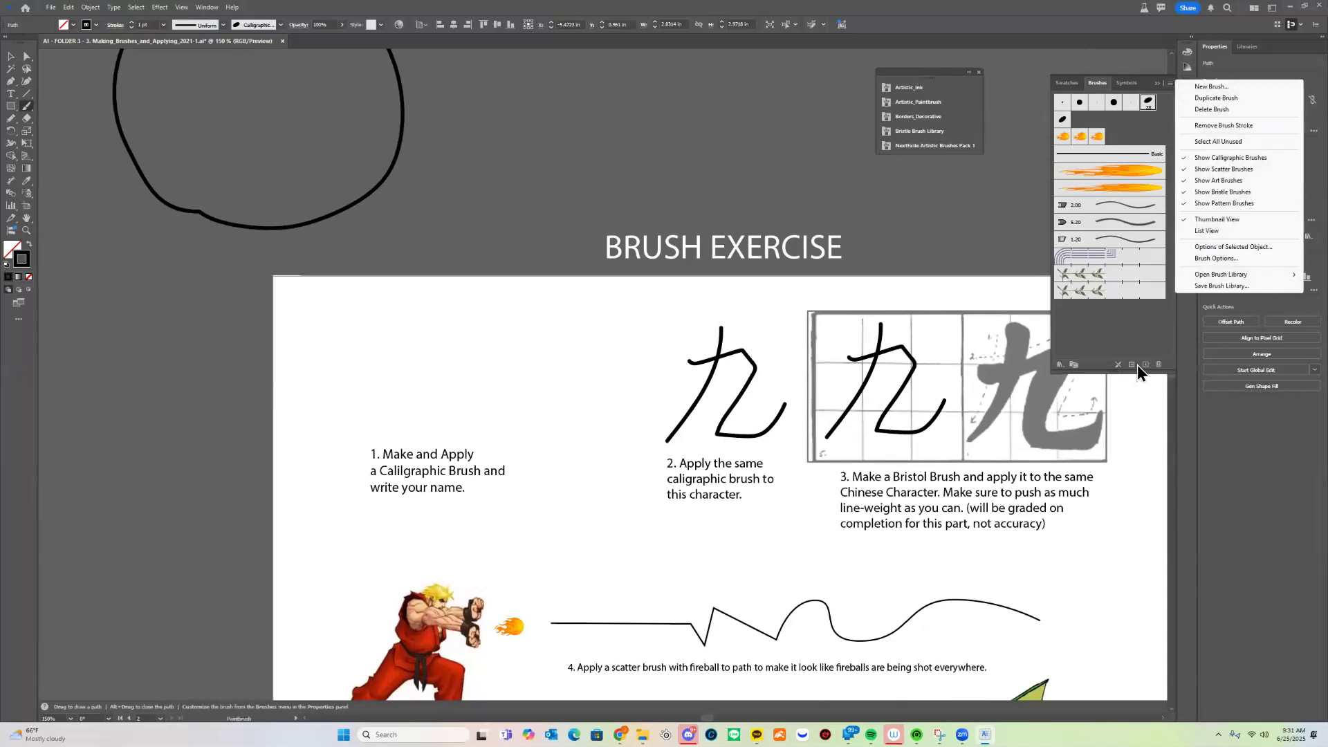
left_click(1238, 90)
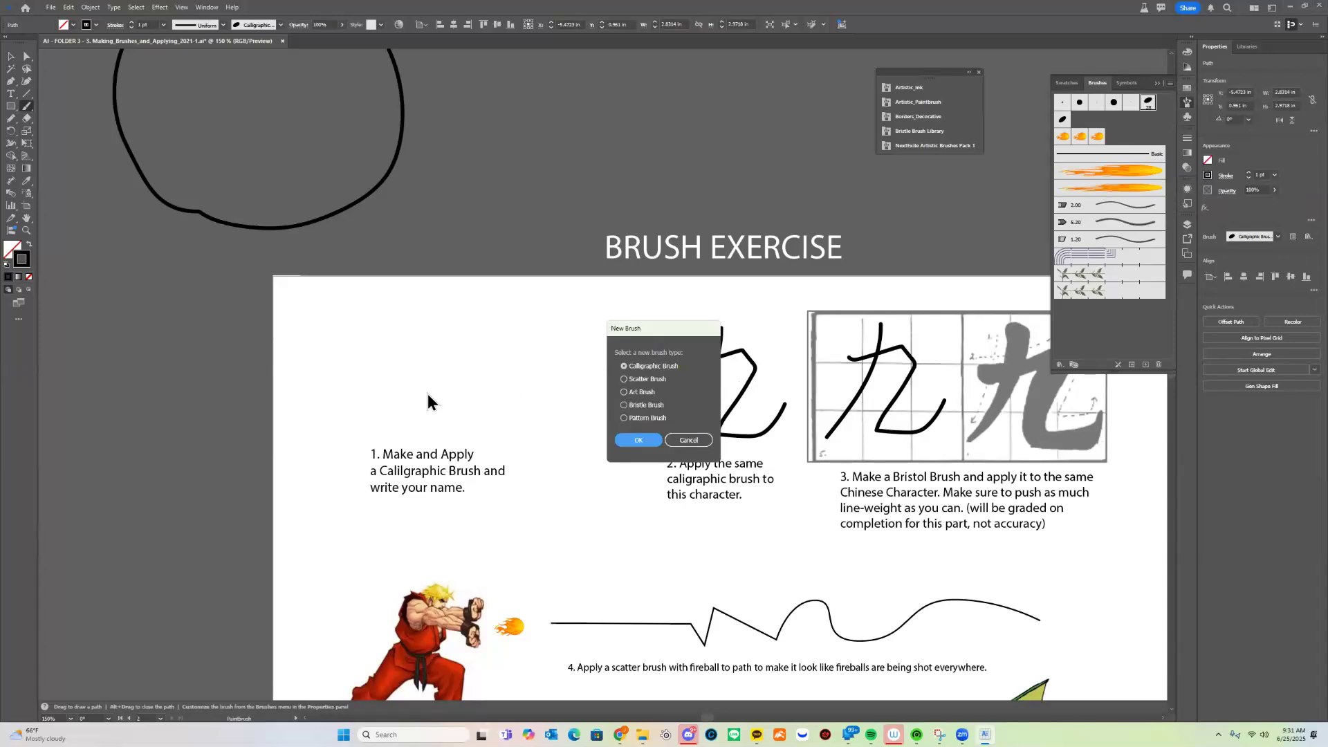
left_click(638, 440)
left_click_drag(627, 271, 564, 194)
mouse_move(562, 267)
left_mouse_down()
mouse_move(548, 261)
mouse_move(559, 257)
left_mouse_up()
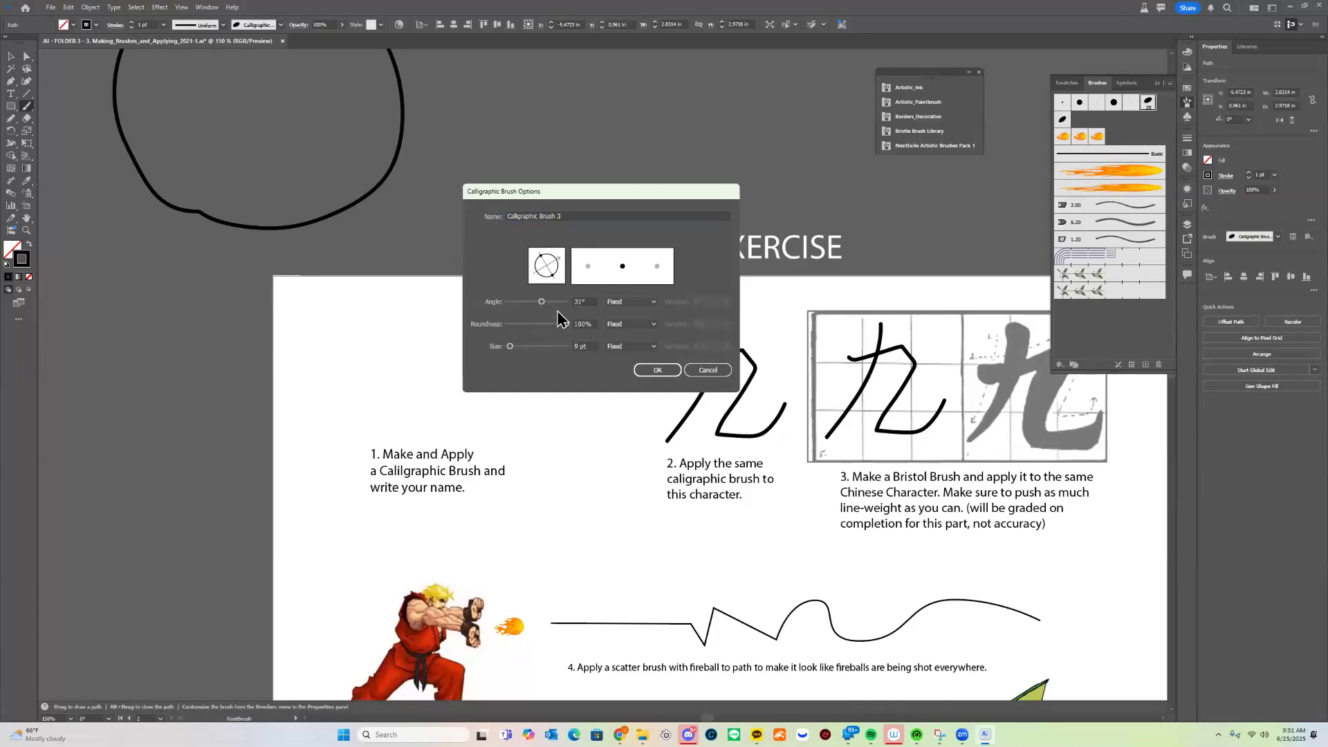
mouse_move(542, 302)
left_mouse_down()
mouse_move(561, 309)
mouse_move(528, 304)
mouse_move(566, 283)
mouse_move(567, 258)
mouse_move(548, 296)
mouse_move(558, 327)
mouse_move(518, 325)
left_mouse_up()
left_click_drag(574, 259, 571, 251)
mouse_move(510, 346)
left_mouse_down()
mouse_move(528, 346)
mouse_move(504, 352)
mouse_move(517, 334)
left_mouse_up()
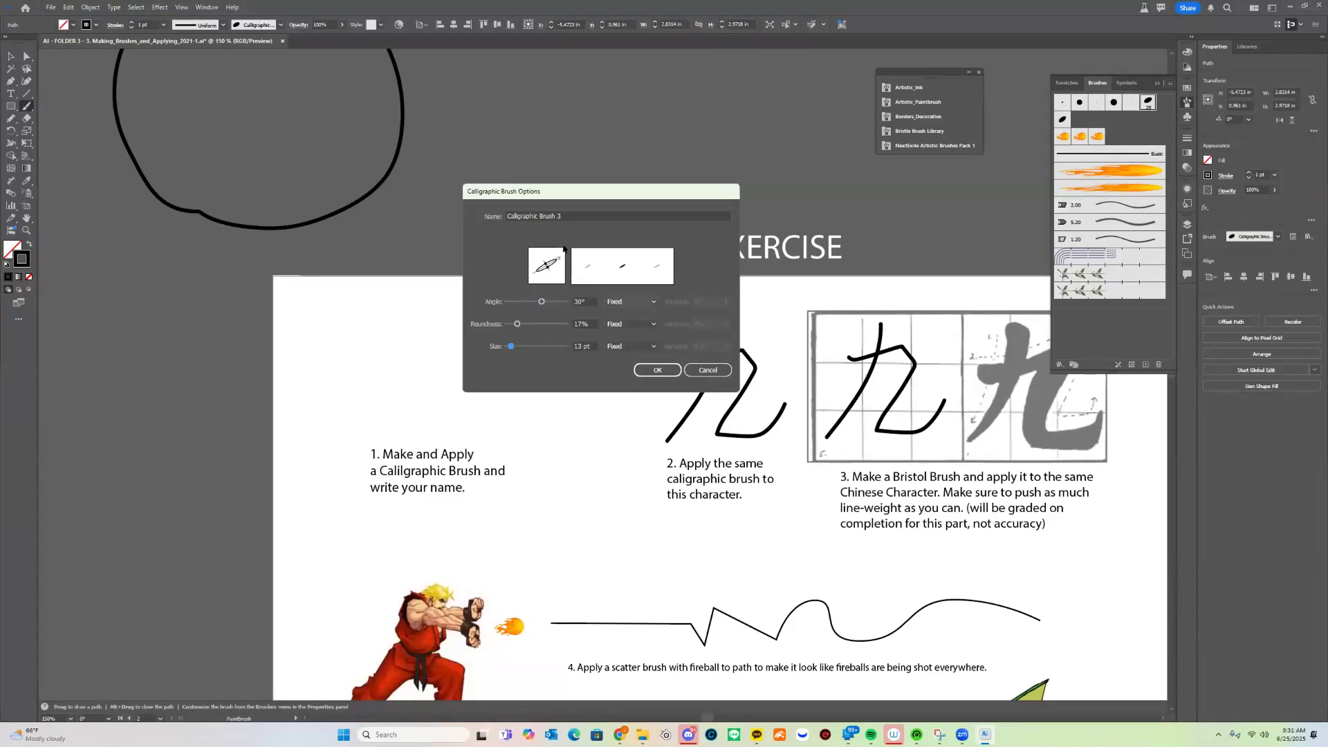
left_click(658, 372)
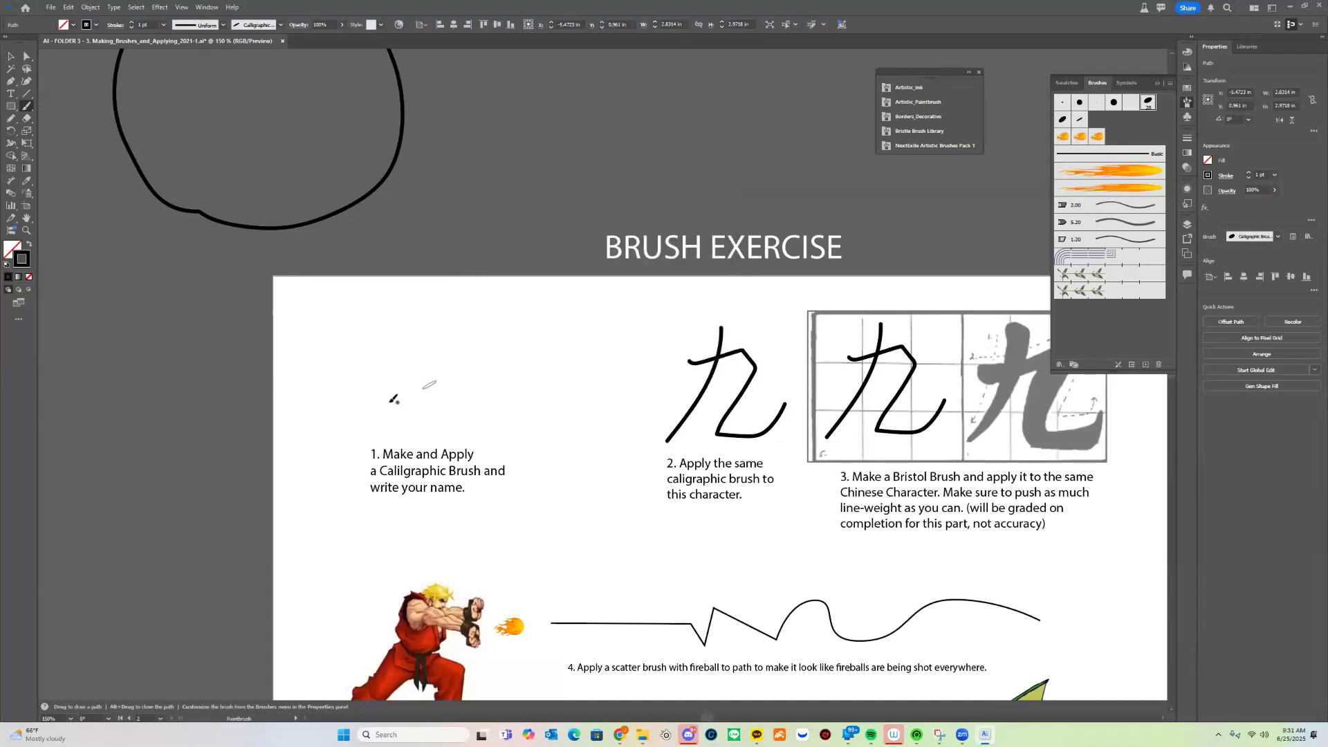
mouse_move(340, 418)
left_mouse_down()
mouse_move(392, 320)
mouse_move(365, 319)
mouse_move(350, 380)
mouse_move(427, 363)
mouse_move(384, 348)
mouse_move(377, 400)
left_mouse_up()
key("ctrl+z")
key("ctrl+z")
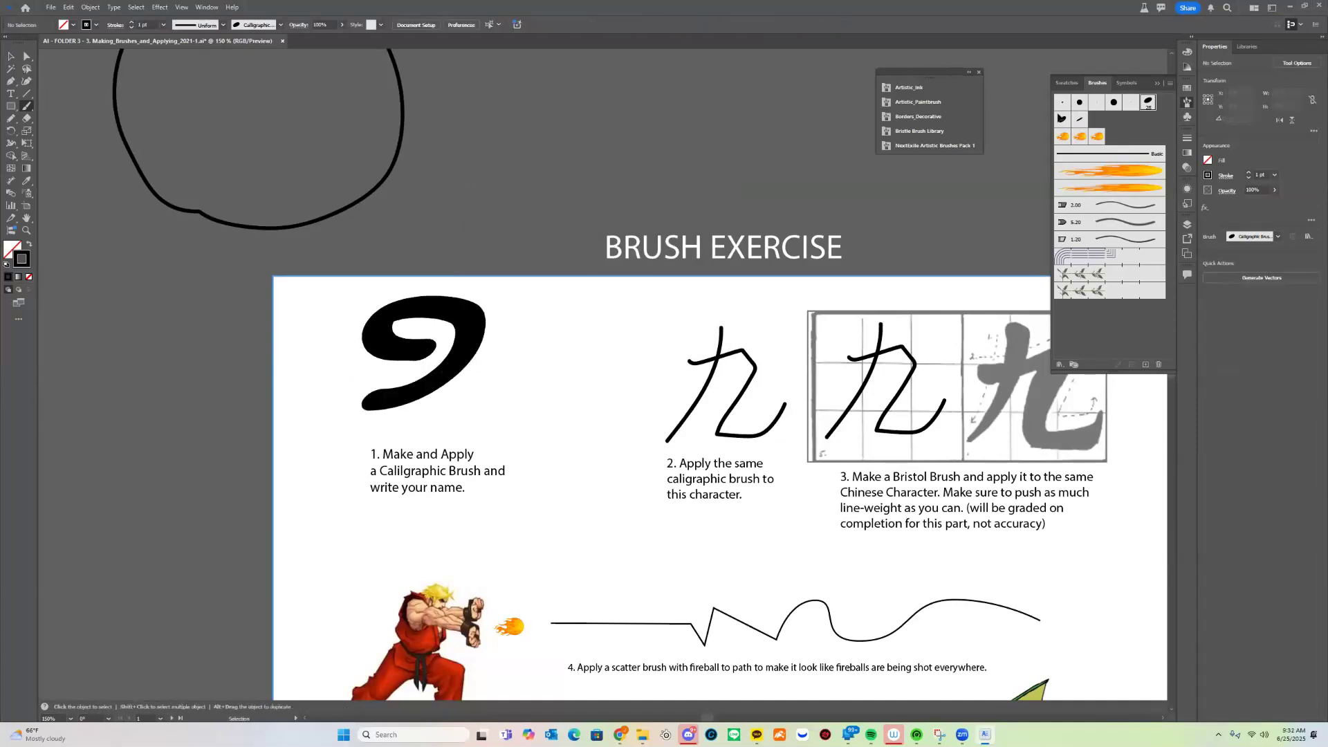
key("ctrl+z")
- Write a first name above instruction 1 with the Paintbrush and the new calligraphic brush
mouse_move(385, 357)
left_mouse_down()
mouse_move(406, 312)
mouse_move(333, 423)
left_mouse_up()
left_click_drag(423, 388, 499, 382)
left_click_drag(499, 336, 476, 379)
mouse_move(534, 320)
left_mouse_down()
mouse_move(511, 365)
mouse_move(615, 350)
left_mouse_up()
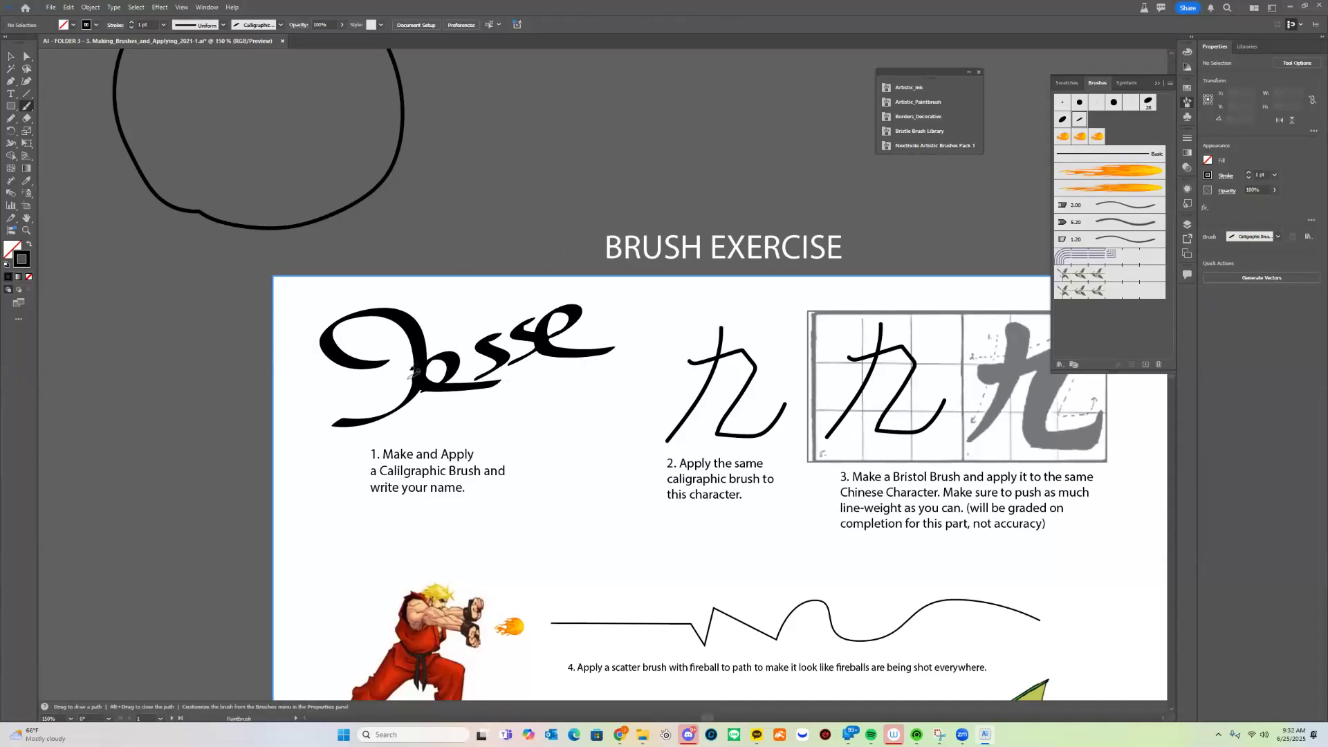
- Select all strokes of the handwritten name and move them slightly down and to the left, closer to instruction 1
left_click_drag(576, 360, 490, 364)
left_click_drag(490, 364, 572, 406)
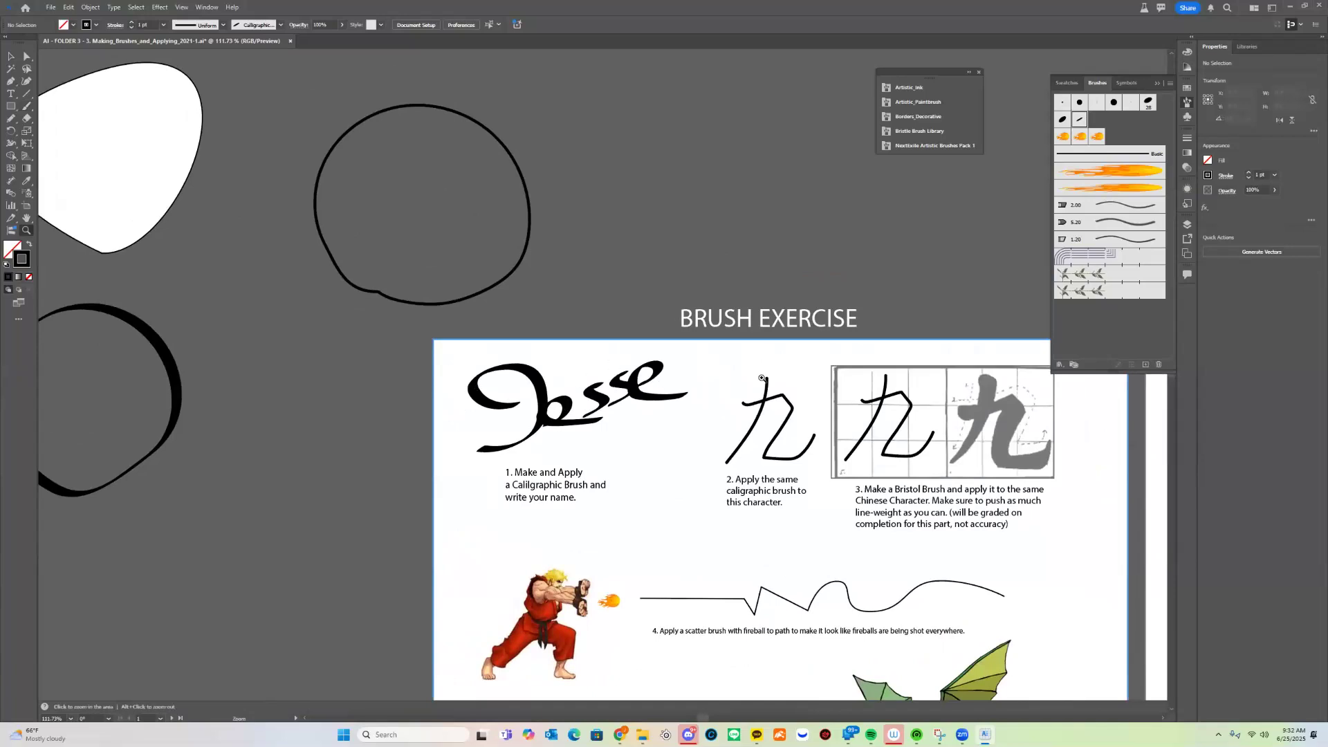
key("v")
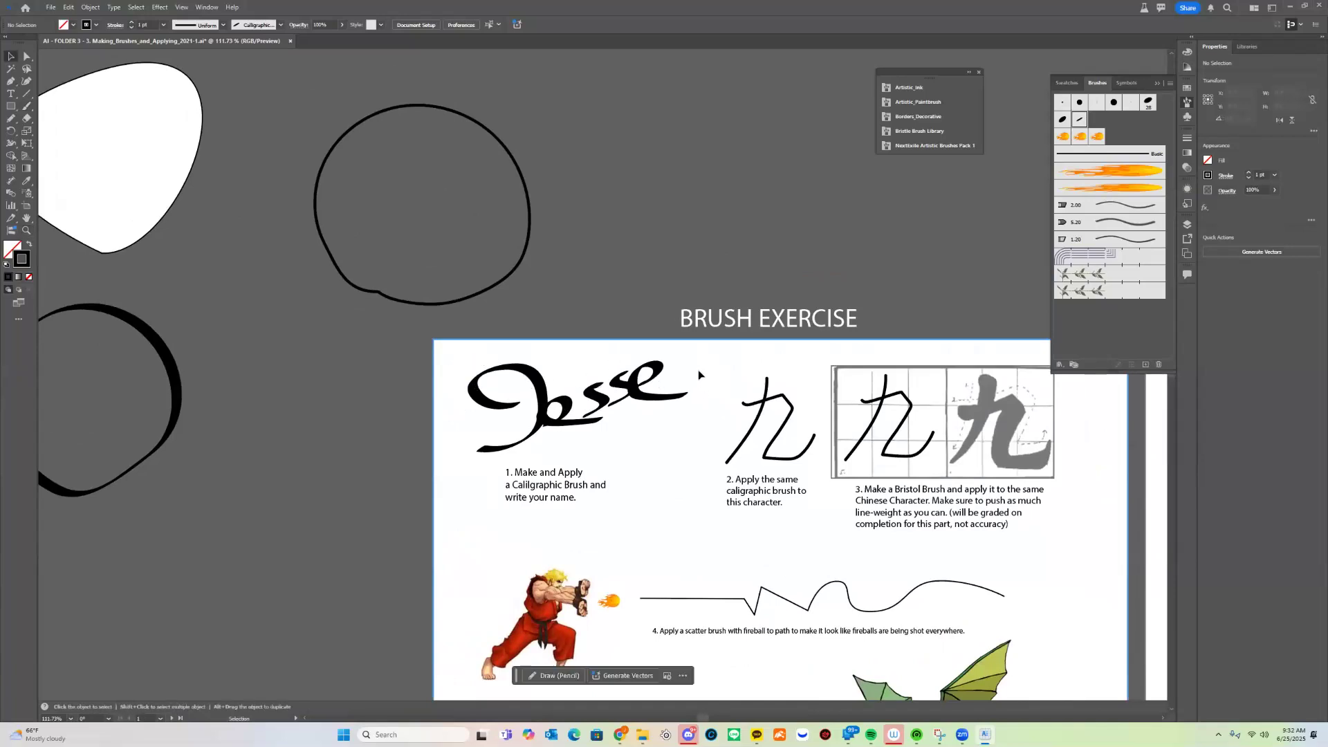
left_click_drag(410, 415, 624, 410)
left_click_drag(745, 379, 510, 420)
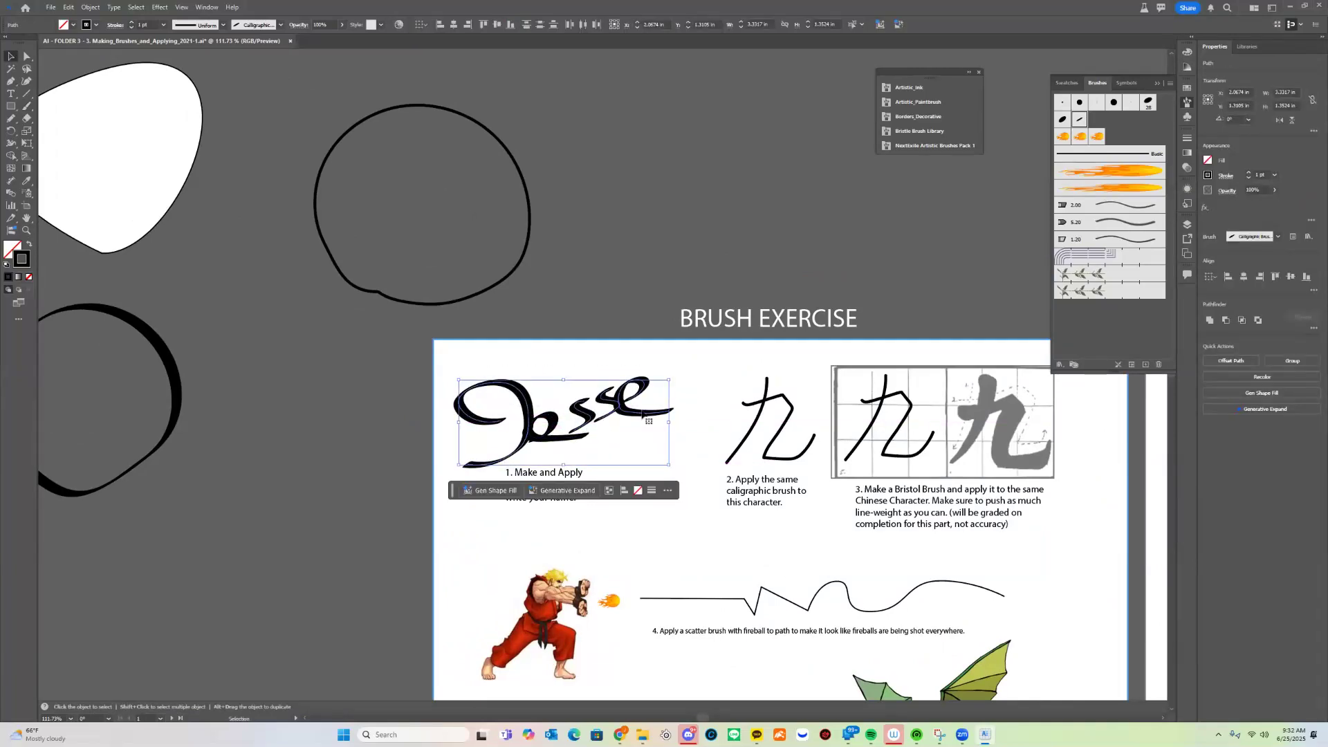
left_click(670, 374)
left_click_drag(613, 496, 652, 448)
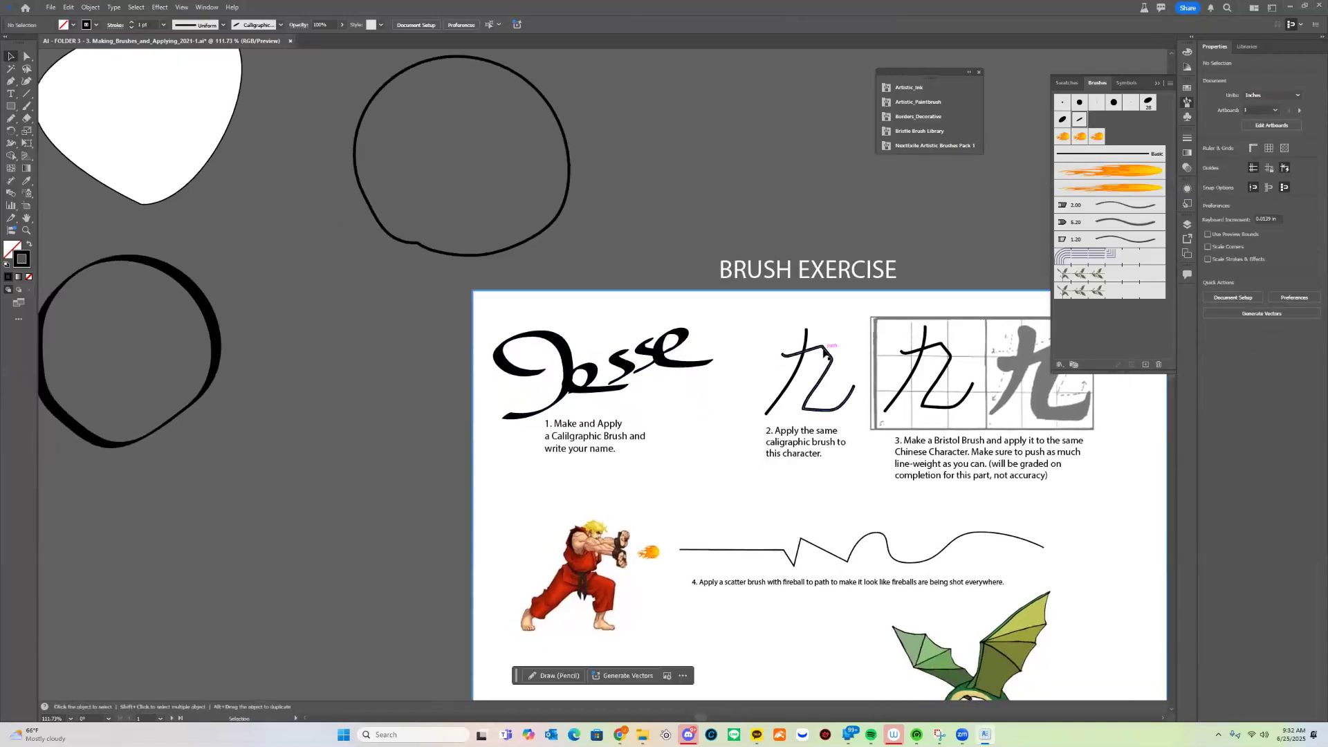
- Set the new calligraphic brush's angle to -56° and apply the change to the existing strokes
double_click(1077, 126)
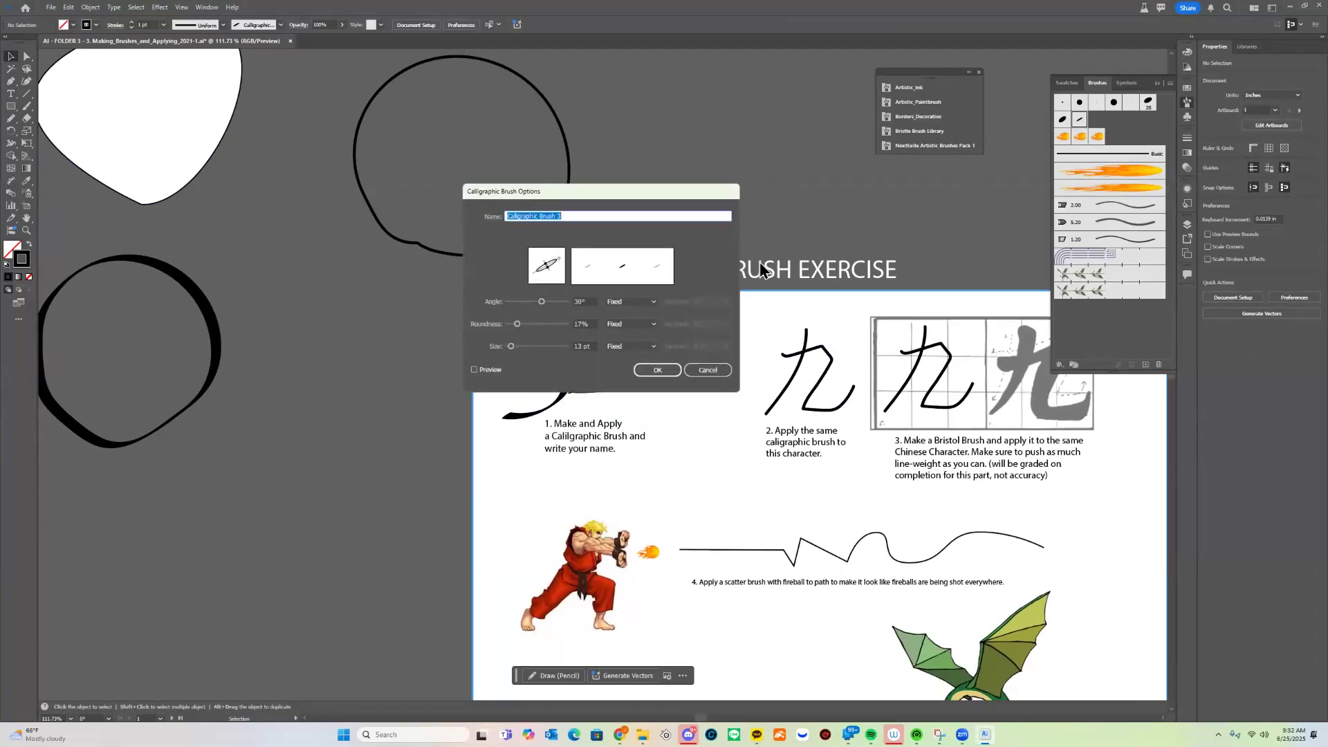
left_click_drag(561, 201, 789, 164)
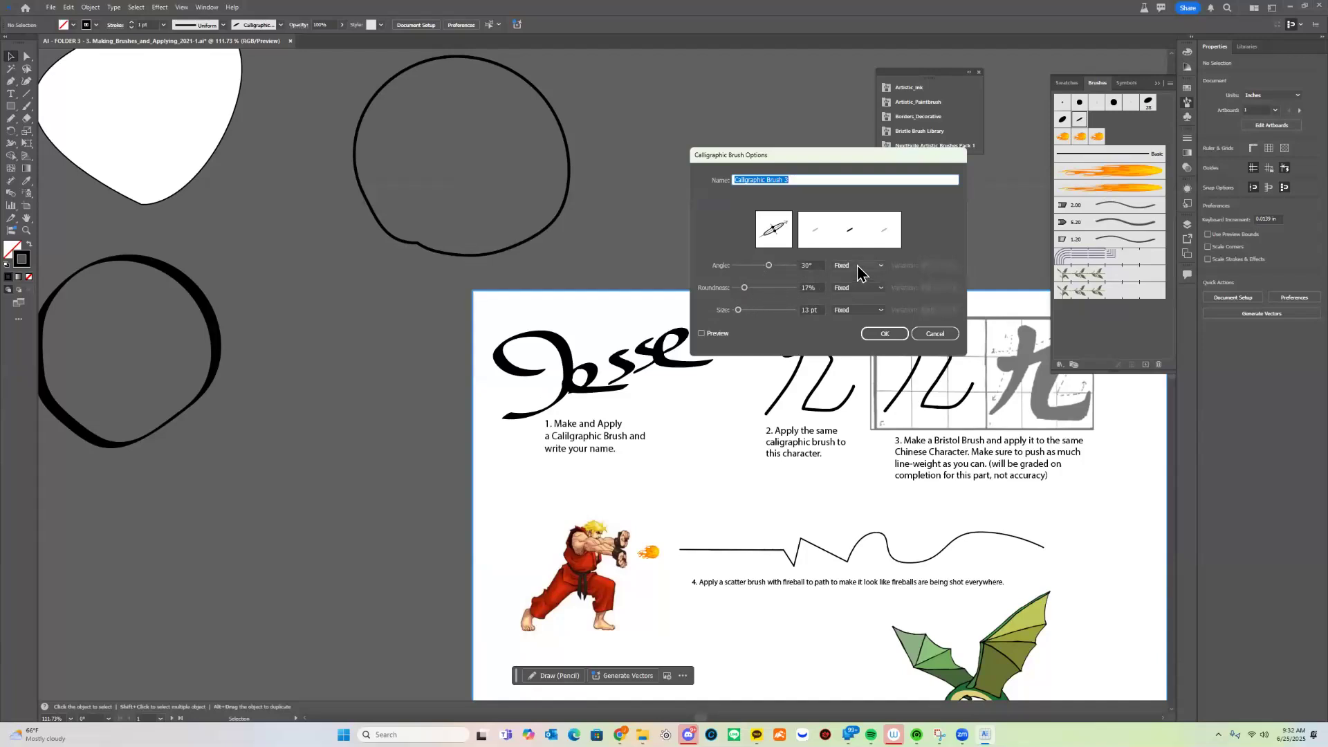
left_click_drag(758, 268, 755, 267)
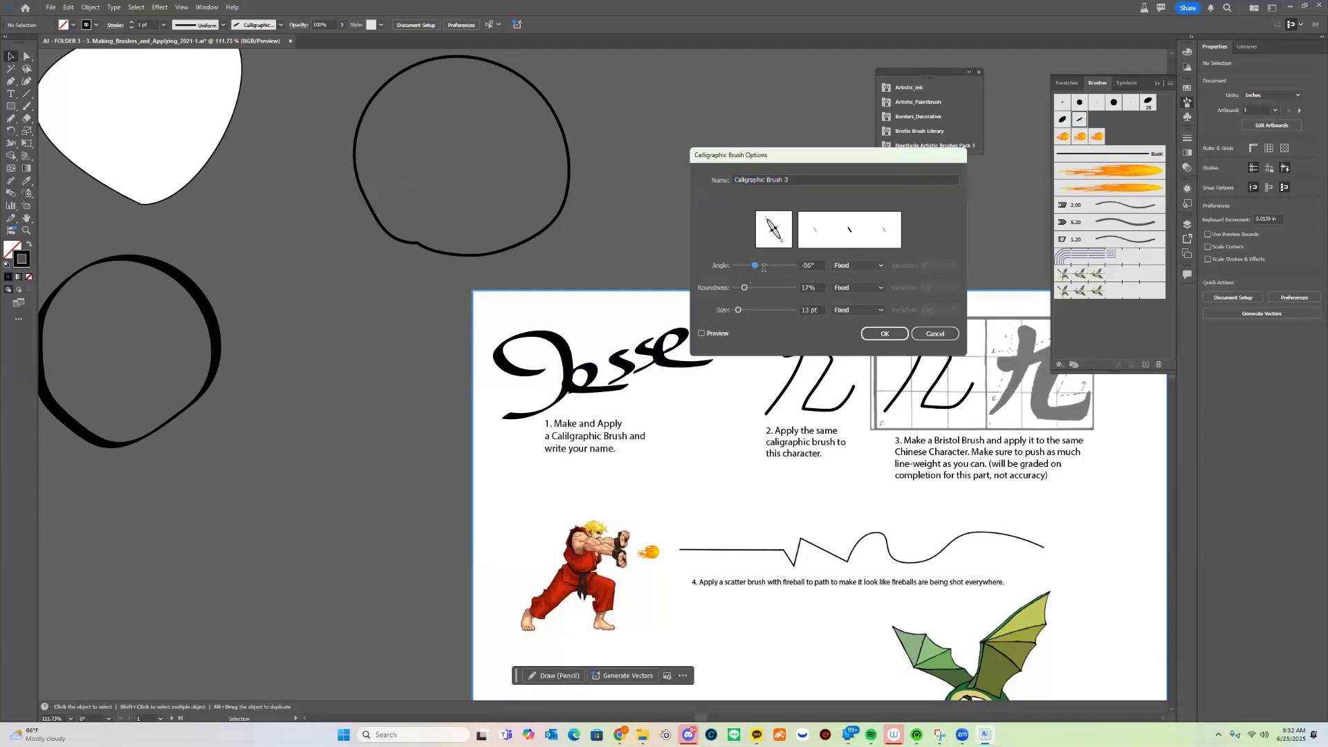
left_click(884, 334)
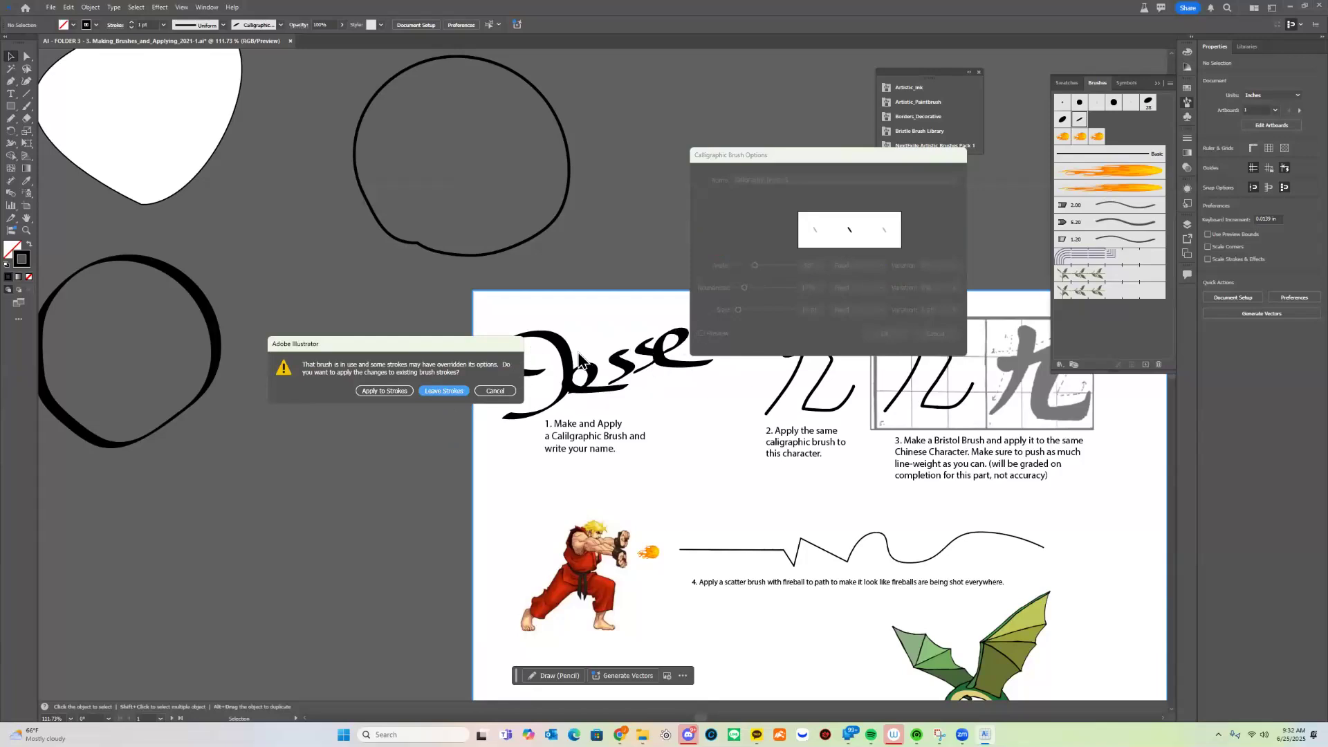
left_click_drag(475, 338, 403, 336)
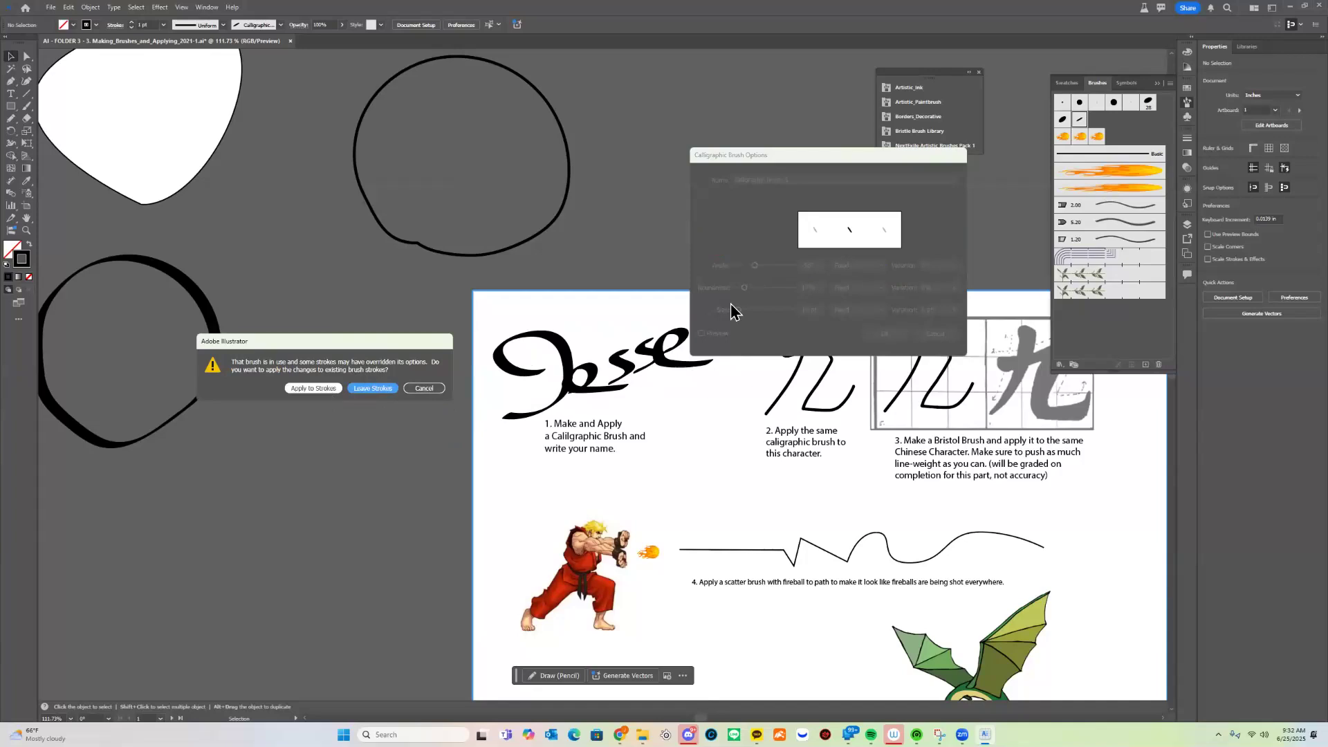
left_click(294, 388)
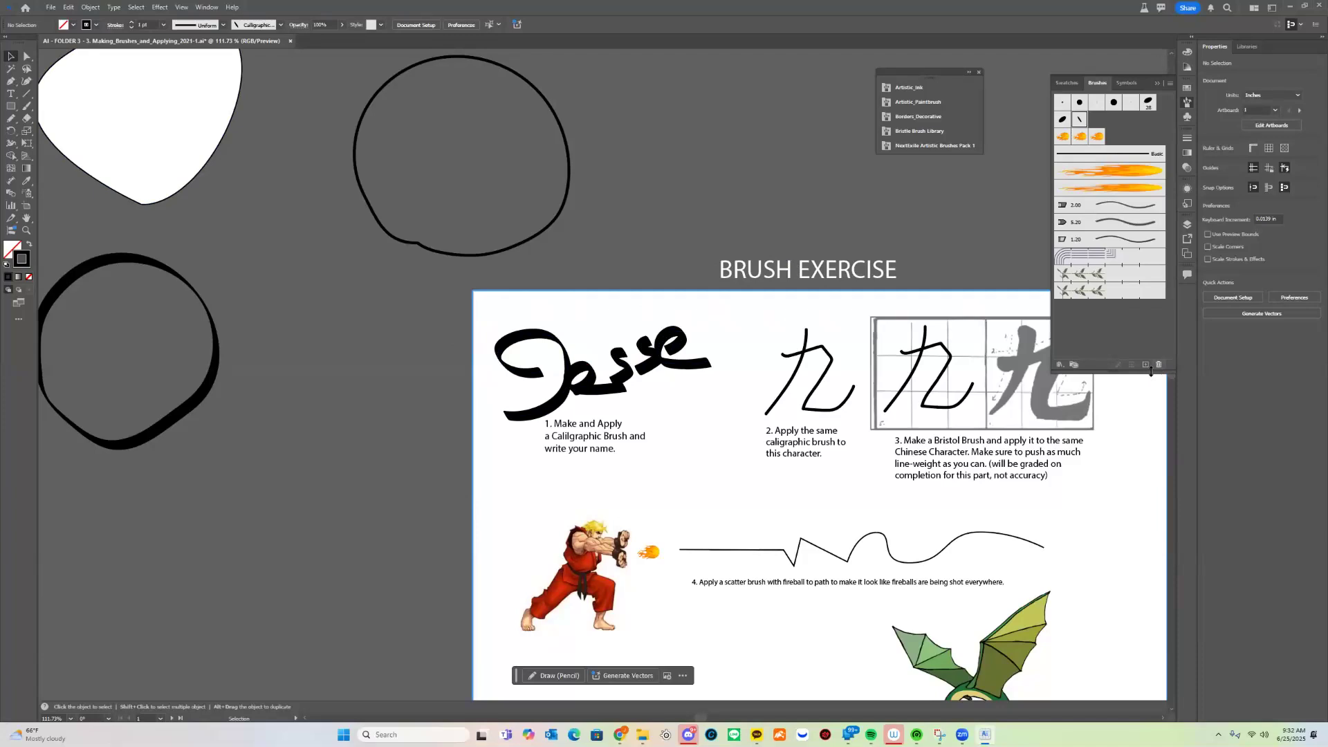
left_click(486, 379)
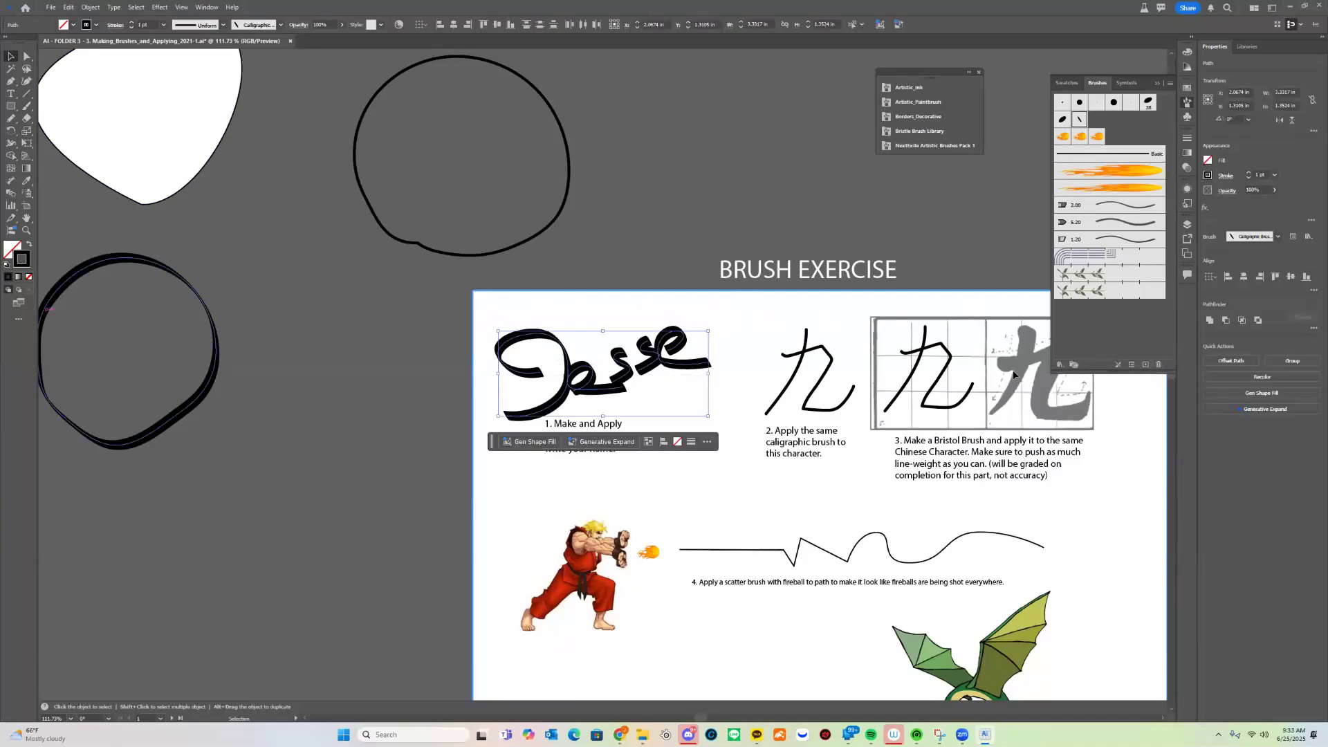
left_click(1143, 365)
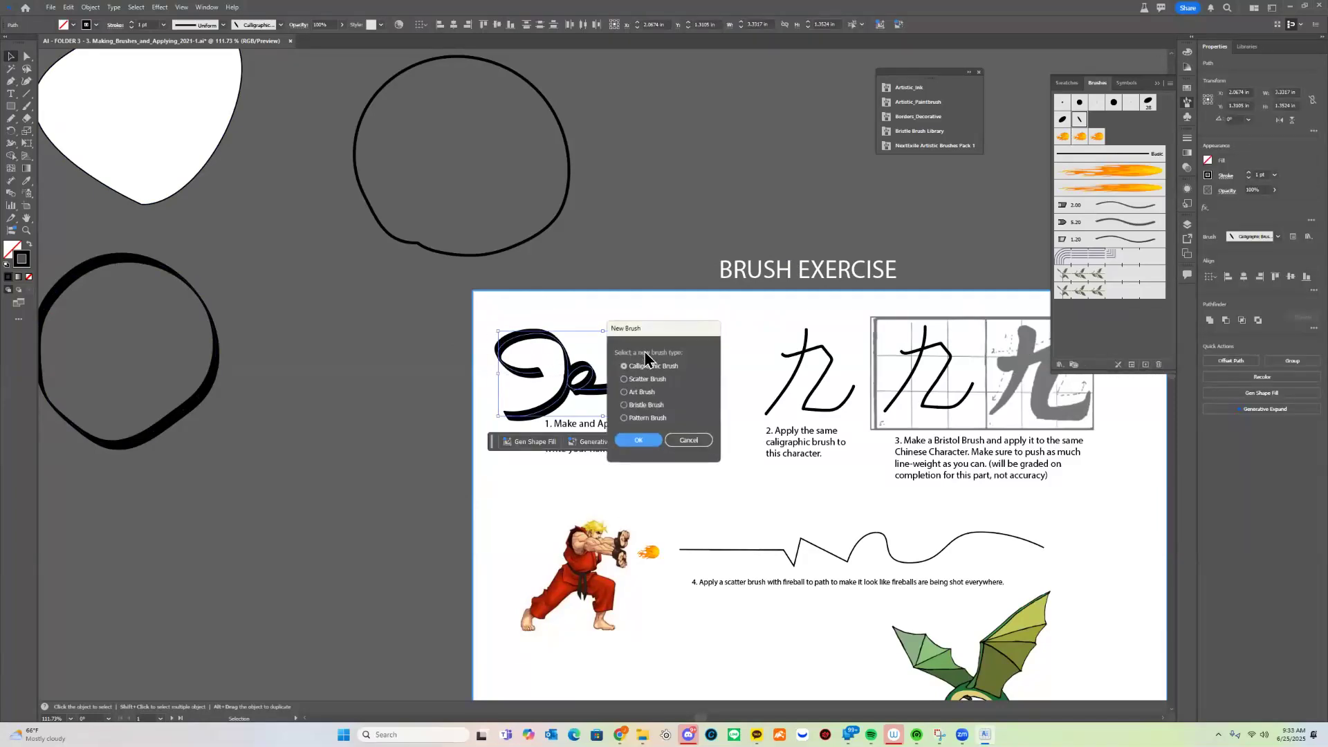
key("Escape")
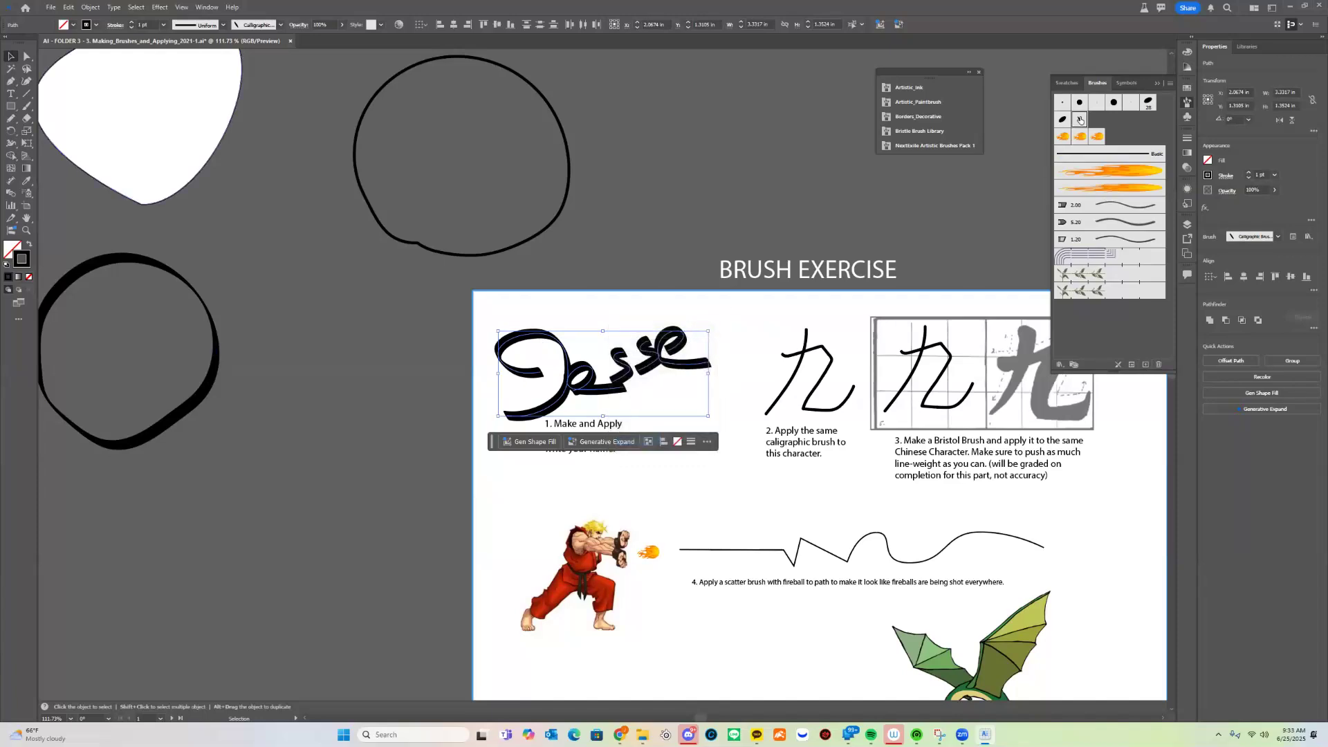
- Open the new calligraphic brush's options and examine the variation modes available for angle, roundness and size
double_click(1080, 120)
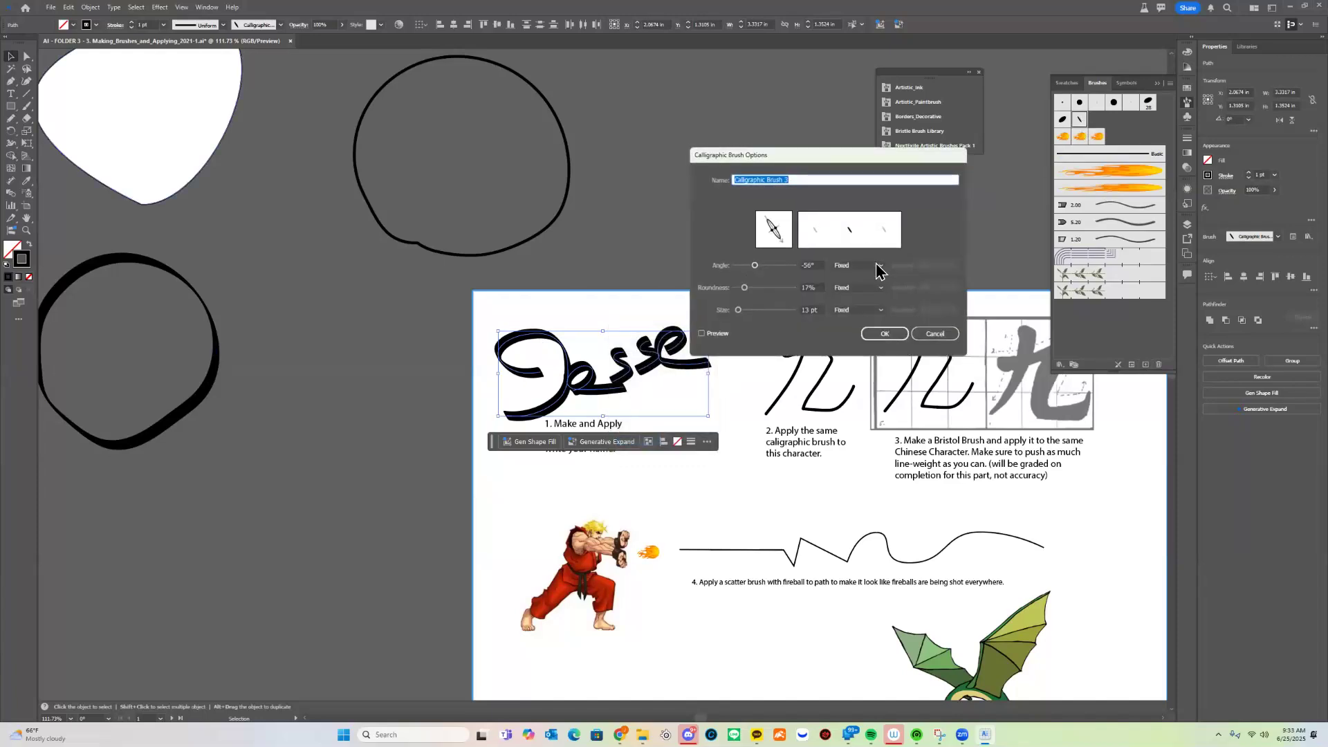
left_click(879, 267)
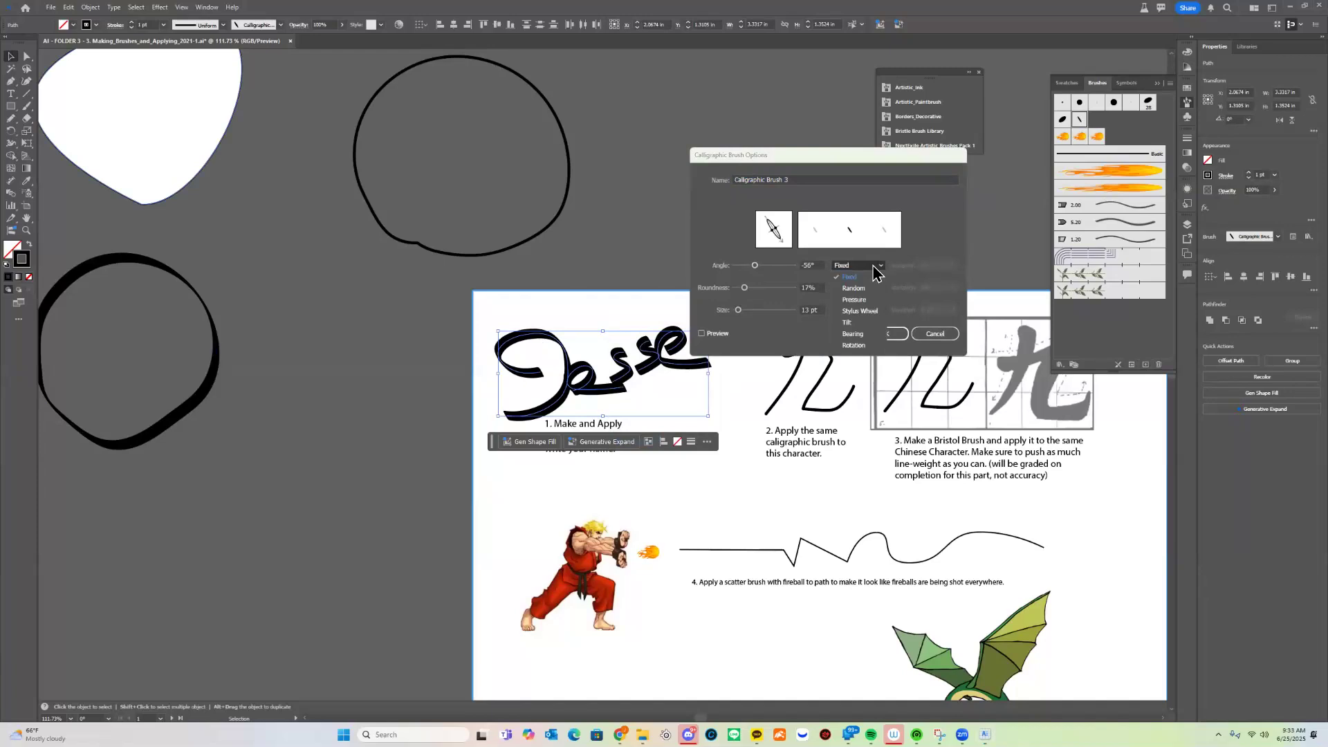
left_click(872, 266)
left_click(875, 288)
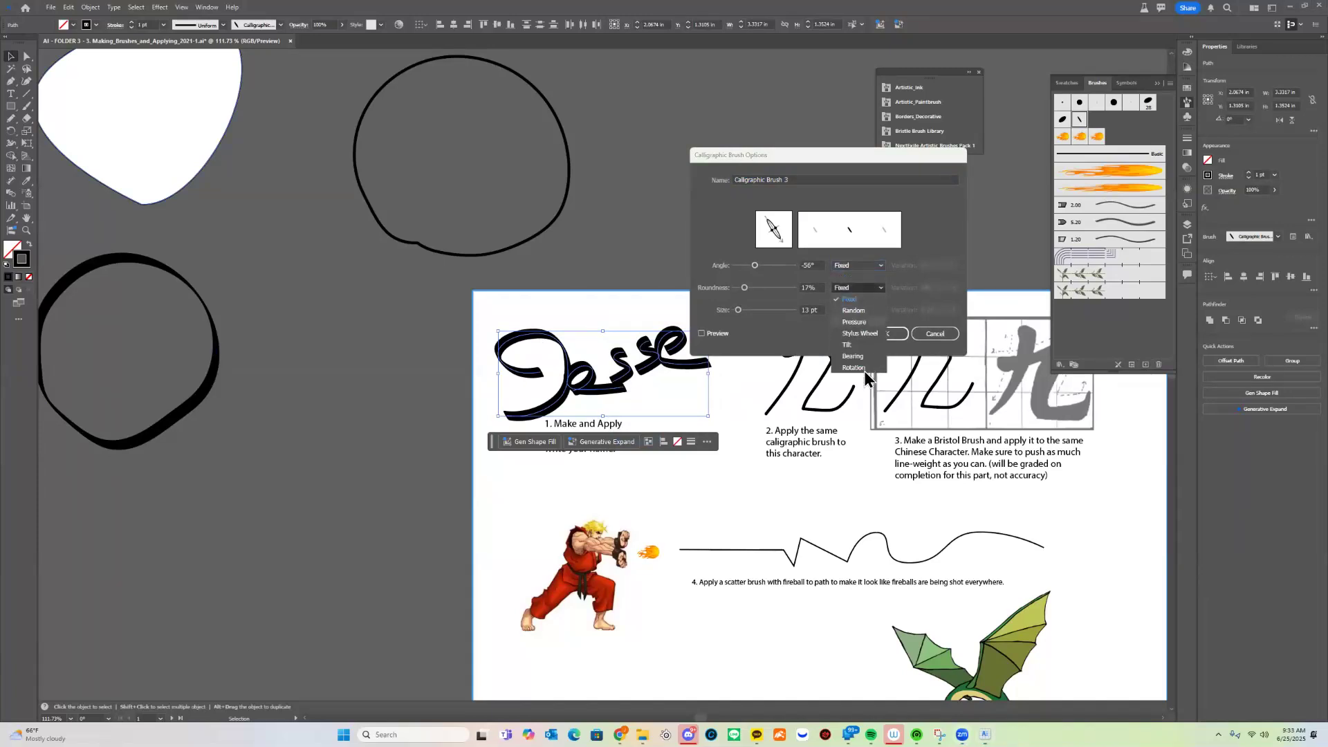
left_click(873, 287)
left_click(872, 310)
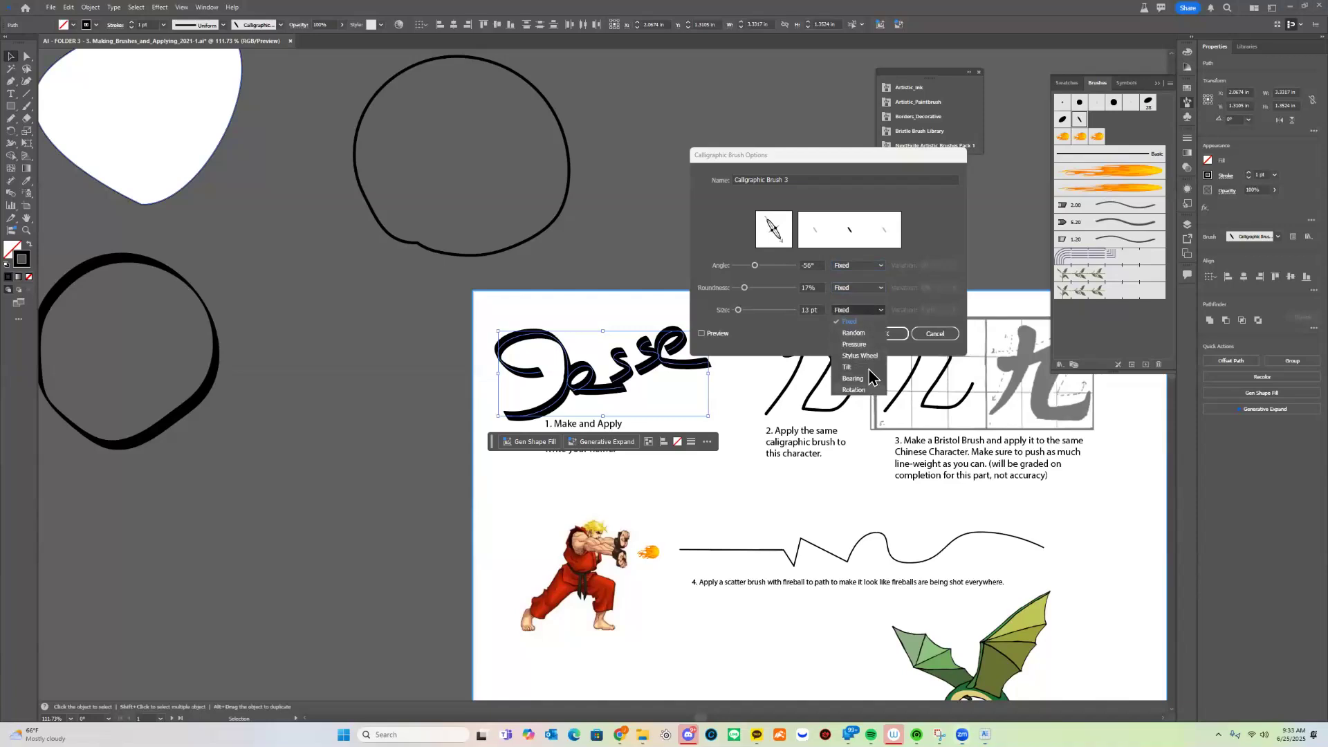
left_click(875, 312)
left_click(876, 267)
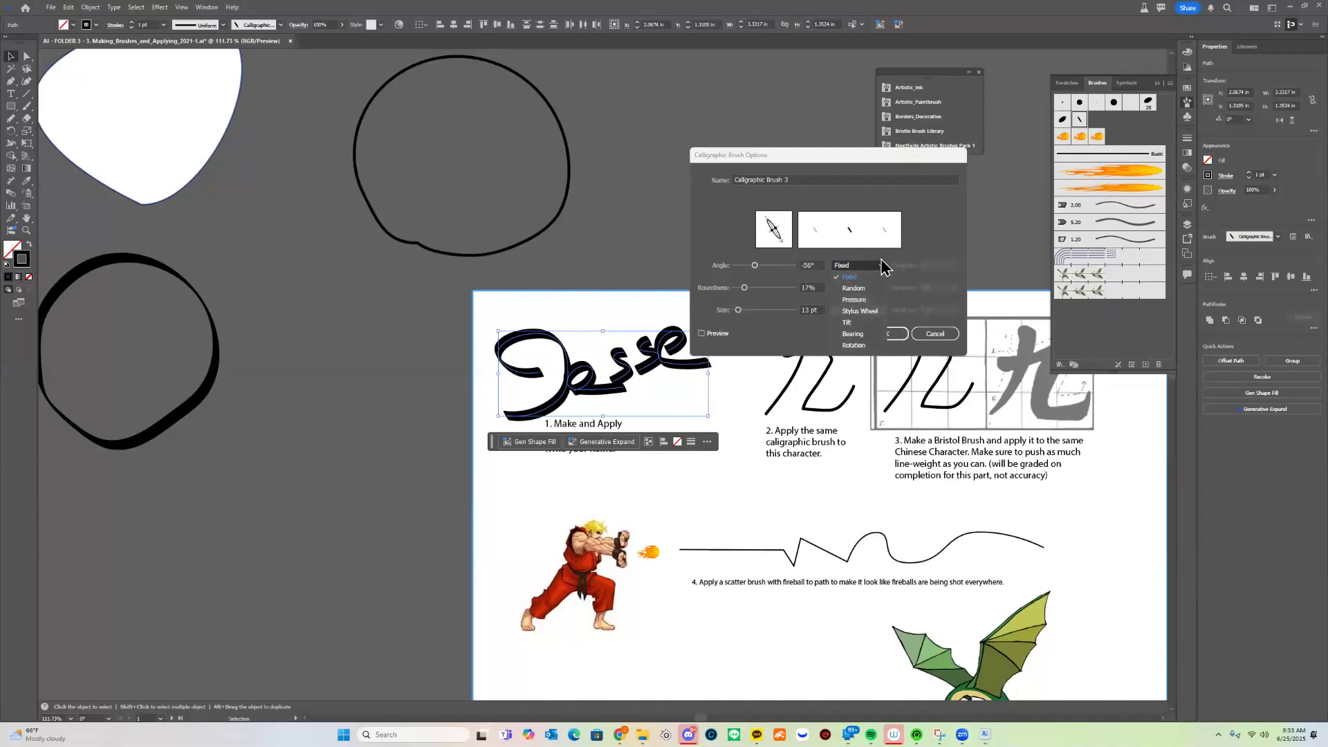
left_click(892, 281)
left_click(875, 287)
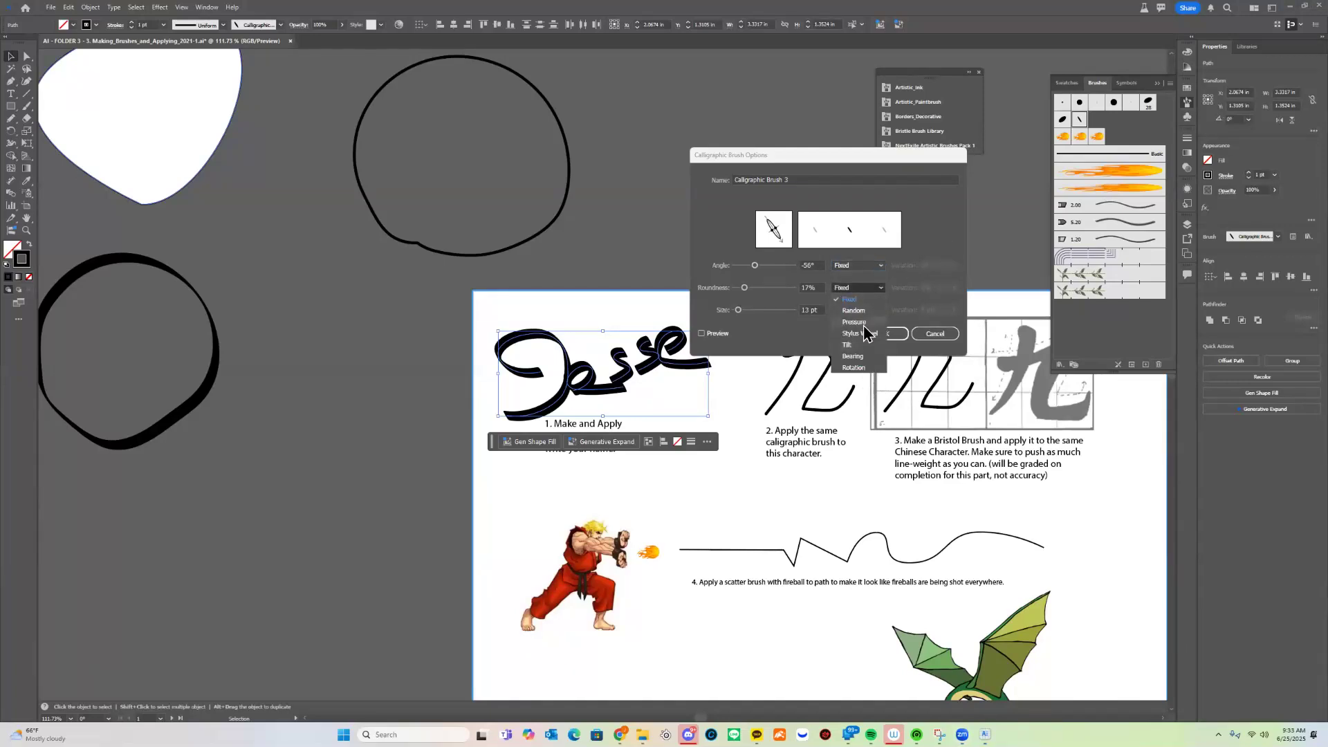
left_click(893, 291)
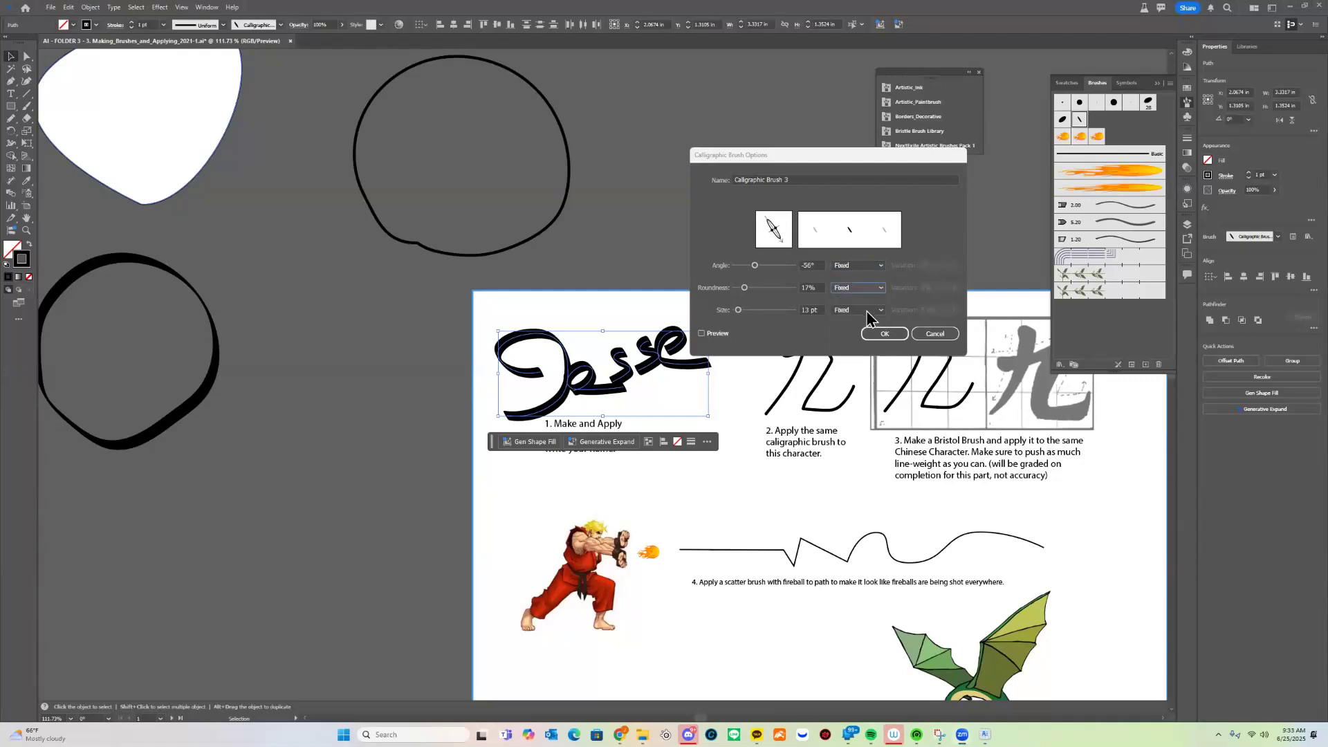
- Try Rotation and Pressure as the variation mode for the calligraphic brush's angle
left_click(855, 269)
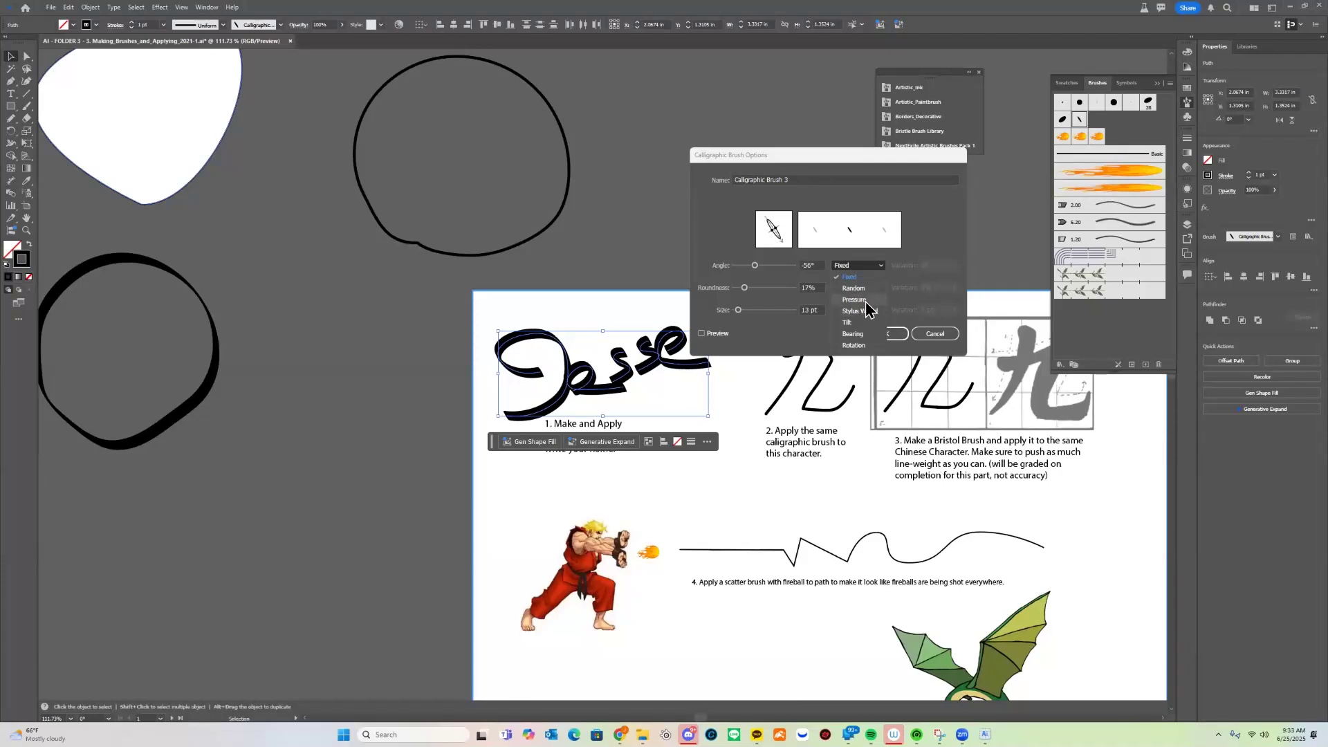
left_click(857, 345)
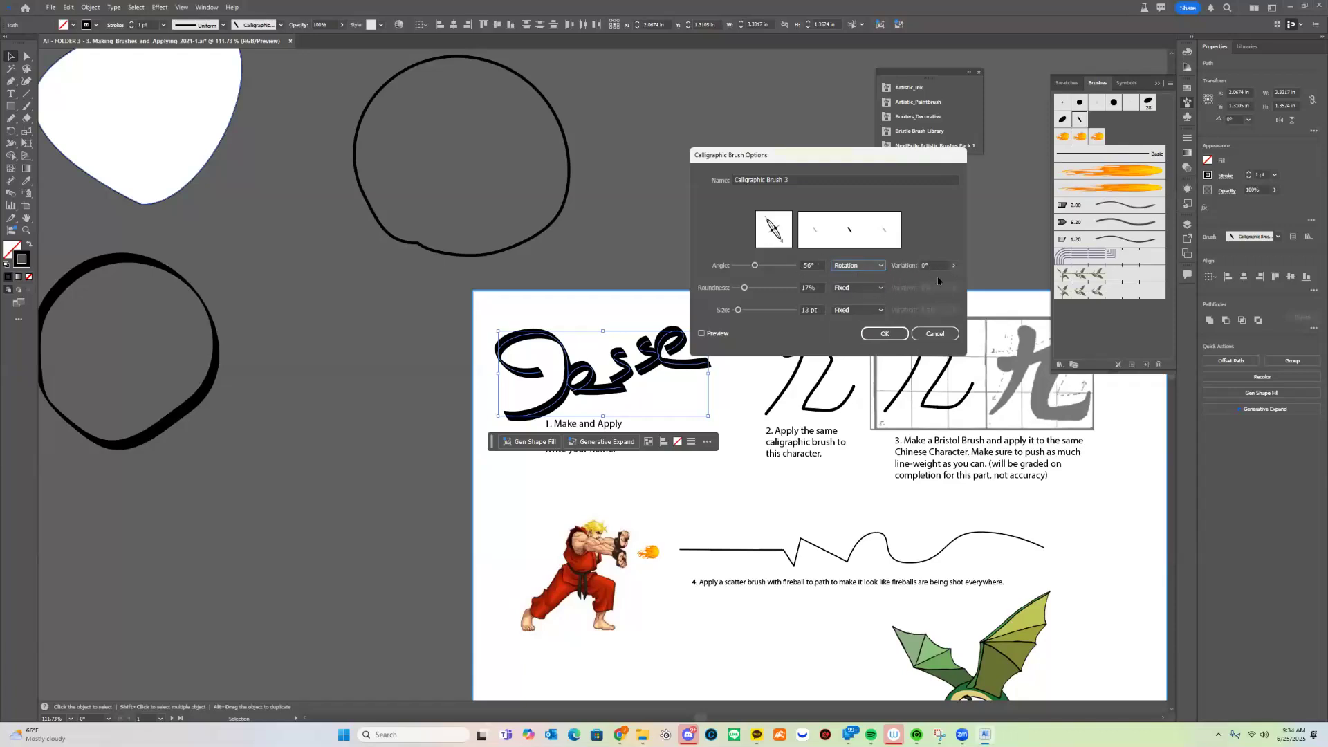
left_click(857, 266)
left_click(878, 270)
left_click(878, 270)
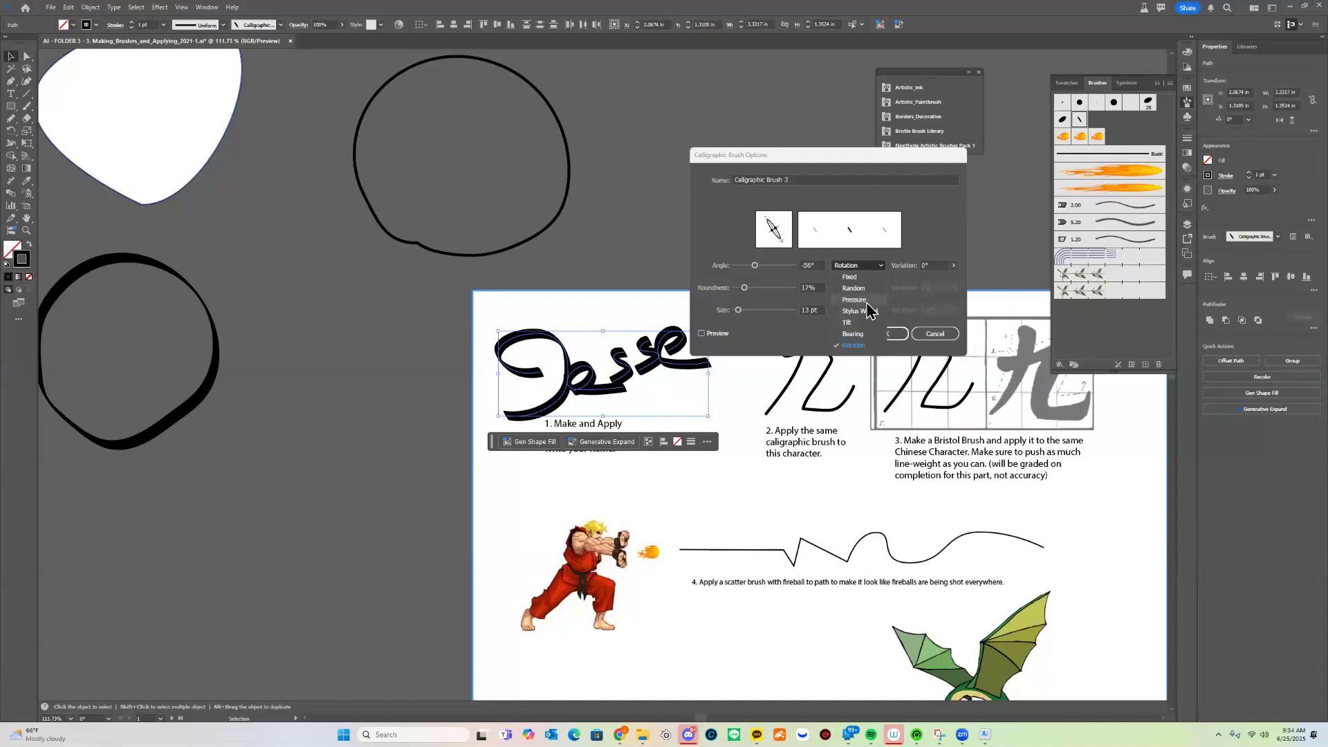
left_click(868, 301)
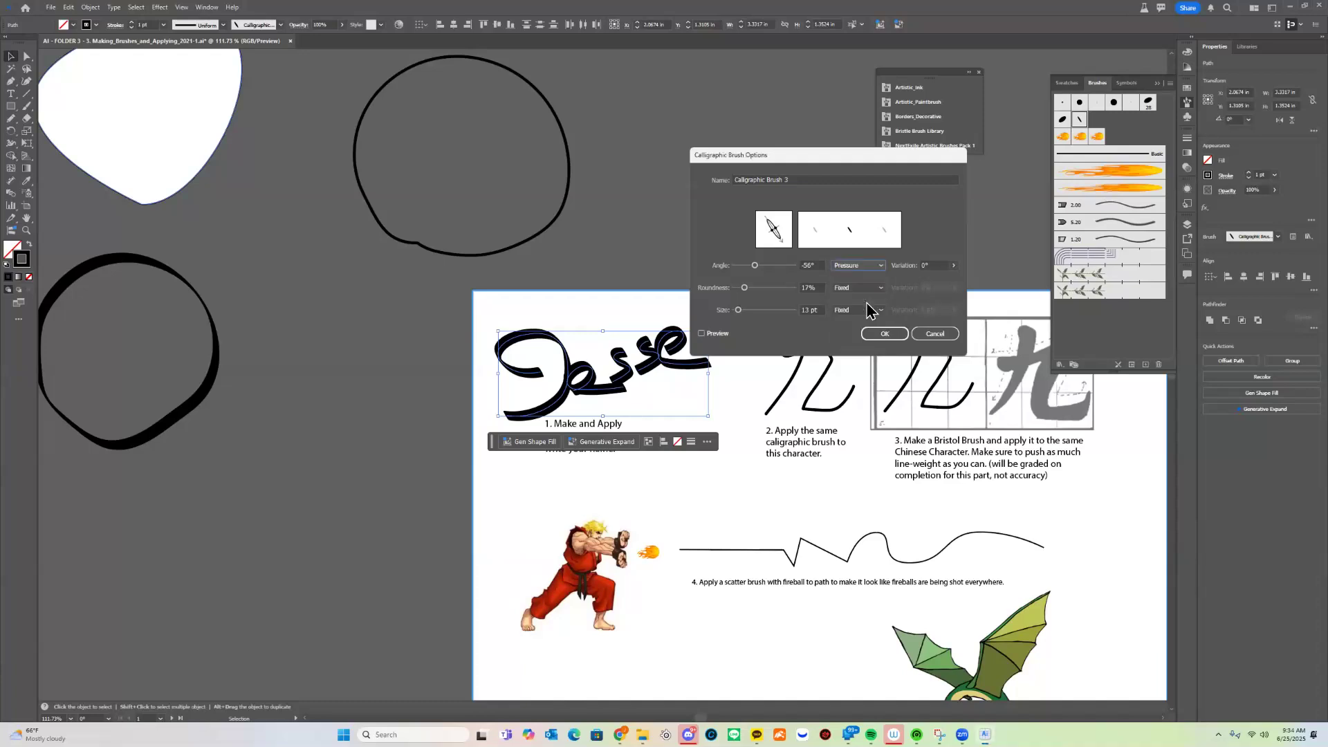
- Set the calligraphic brush's size to 50 pt and make it vary with Pressure by 35 pt
left_click_drag(743, 310, 749, 309)
left_click(873, 311)
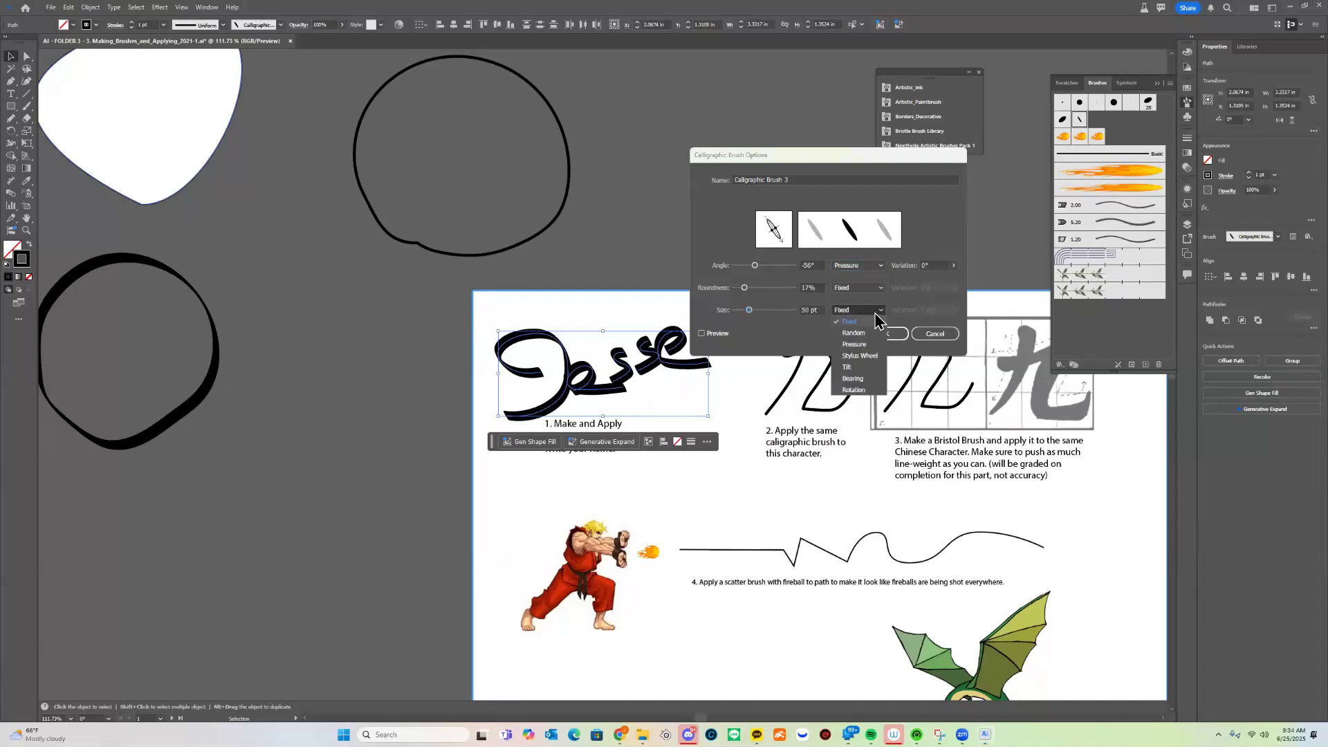
left_click(801, 308)
left_click(860, 311)
left_click(864, 343)
left_click_drag(930, 321, 940, 322)
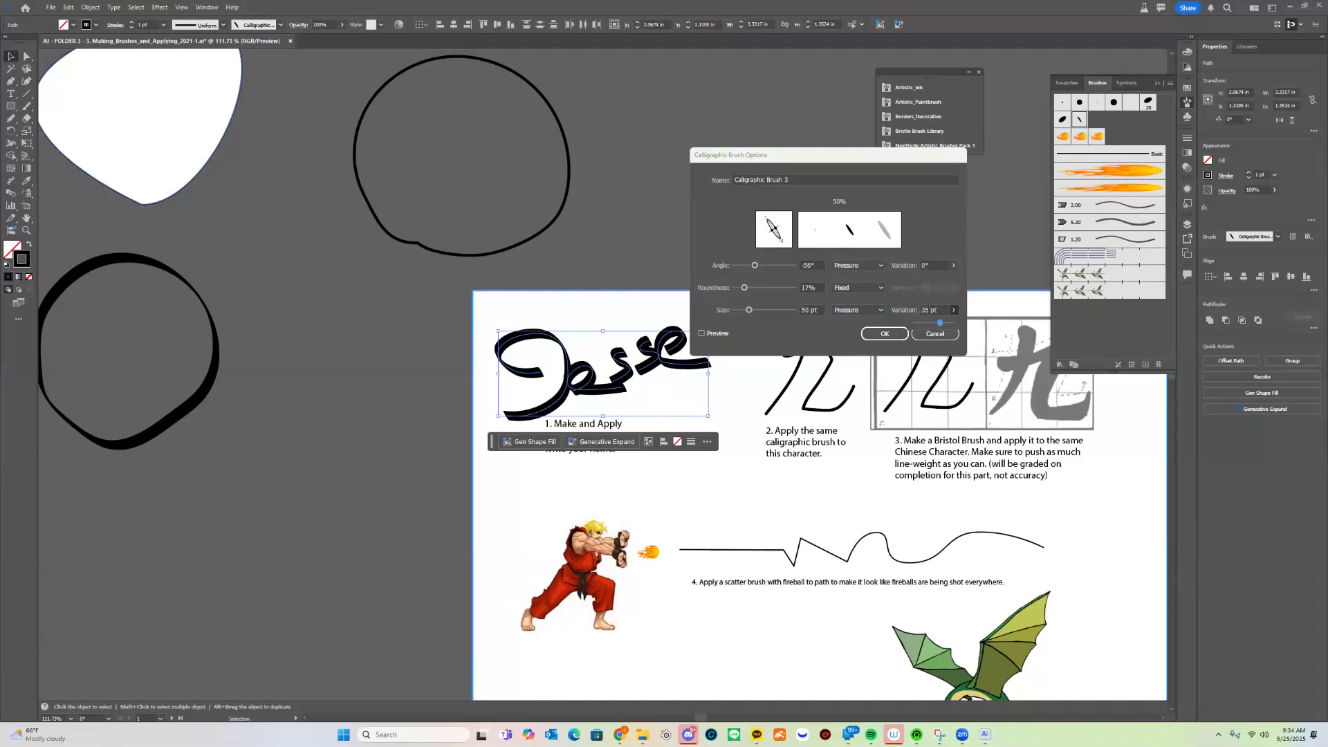
- Make the brush's roundness vary by Random with 13% variation, and set the angle's variation mode to Rotation
left_click(875, 289)
left_click(854, 311)
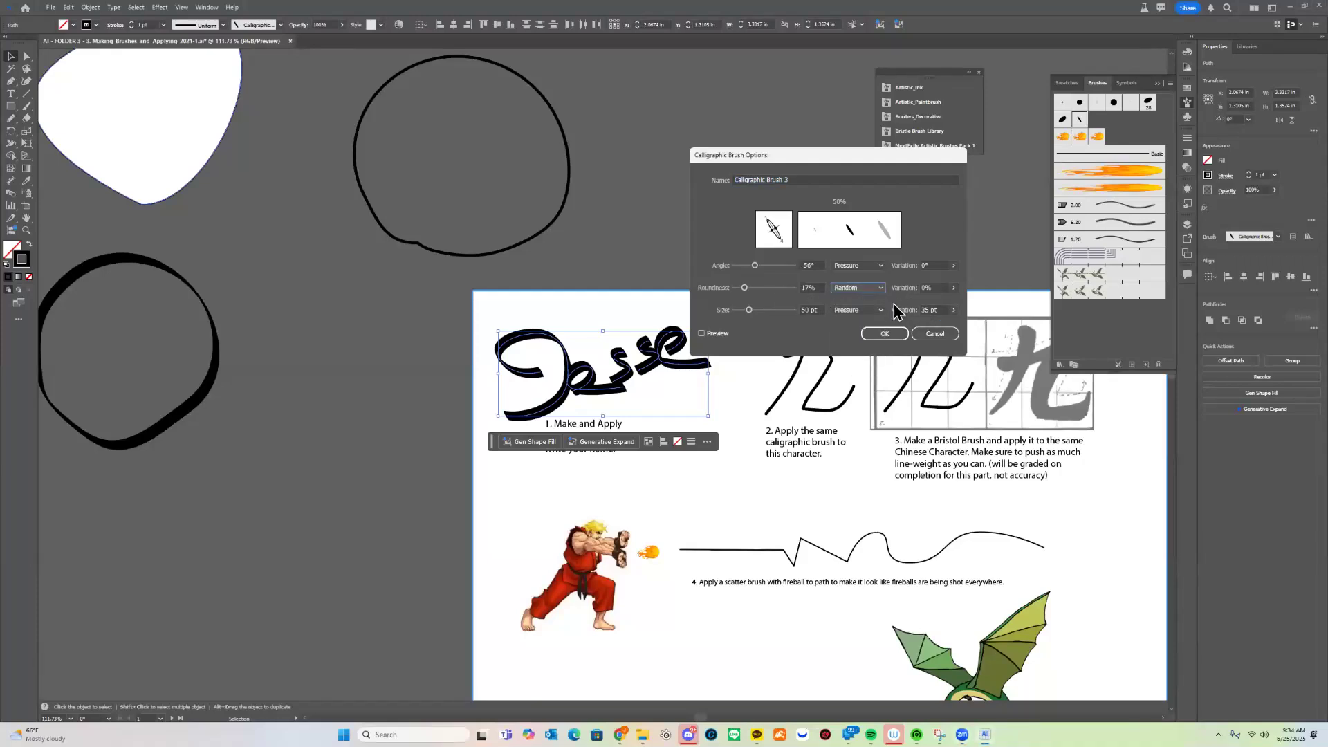
left_click(936, 286)
left_click(954, 288)
left_click_drag(924, 302, 951, 304)
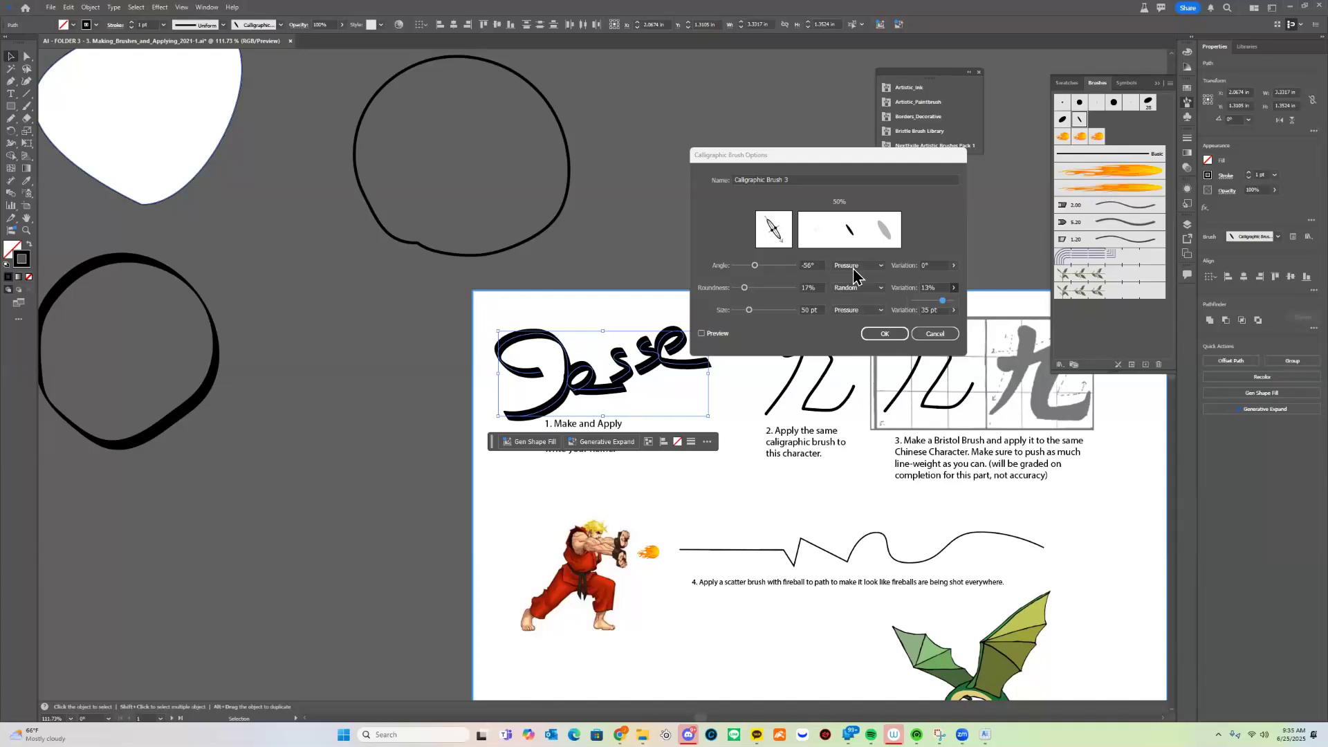
left_click(877, 266)
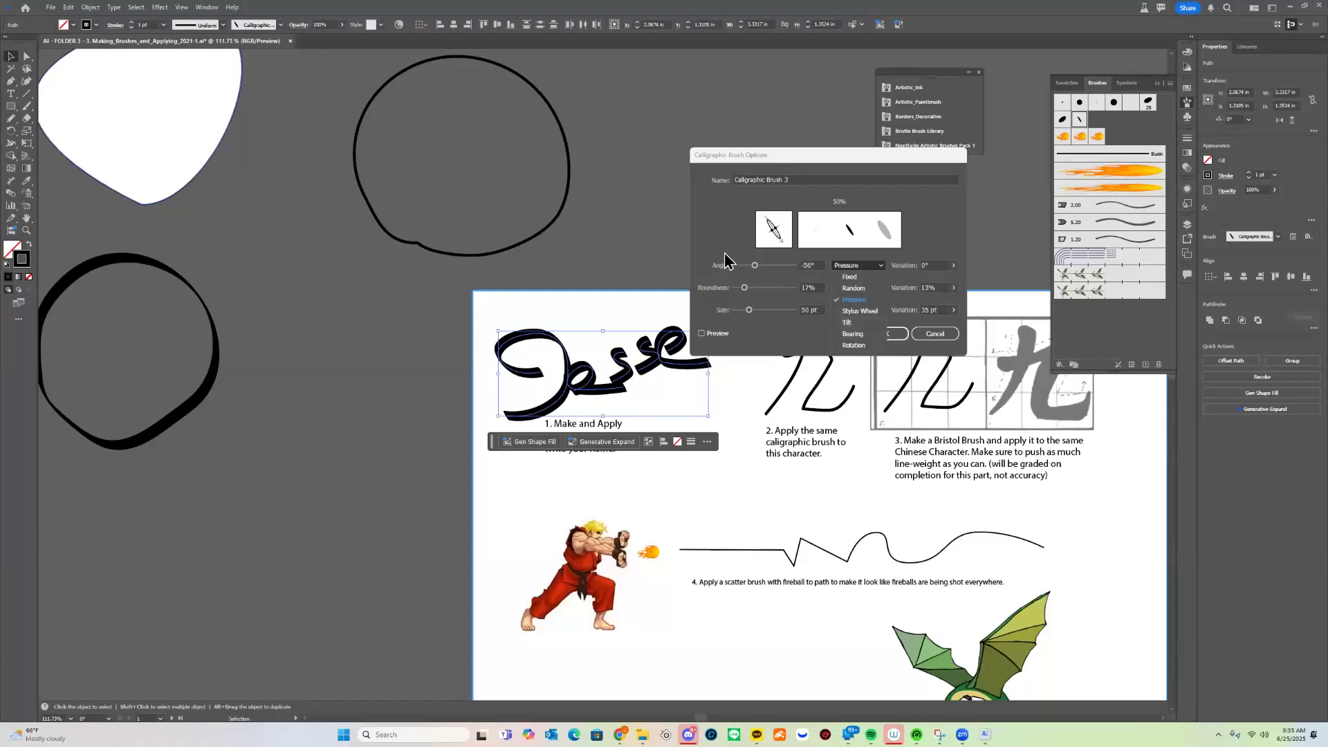
left_click(867, 345)
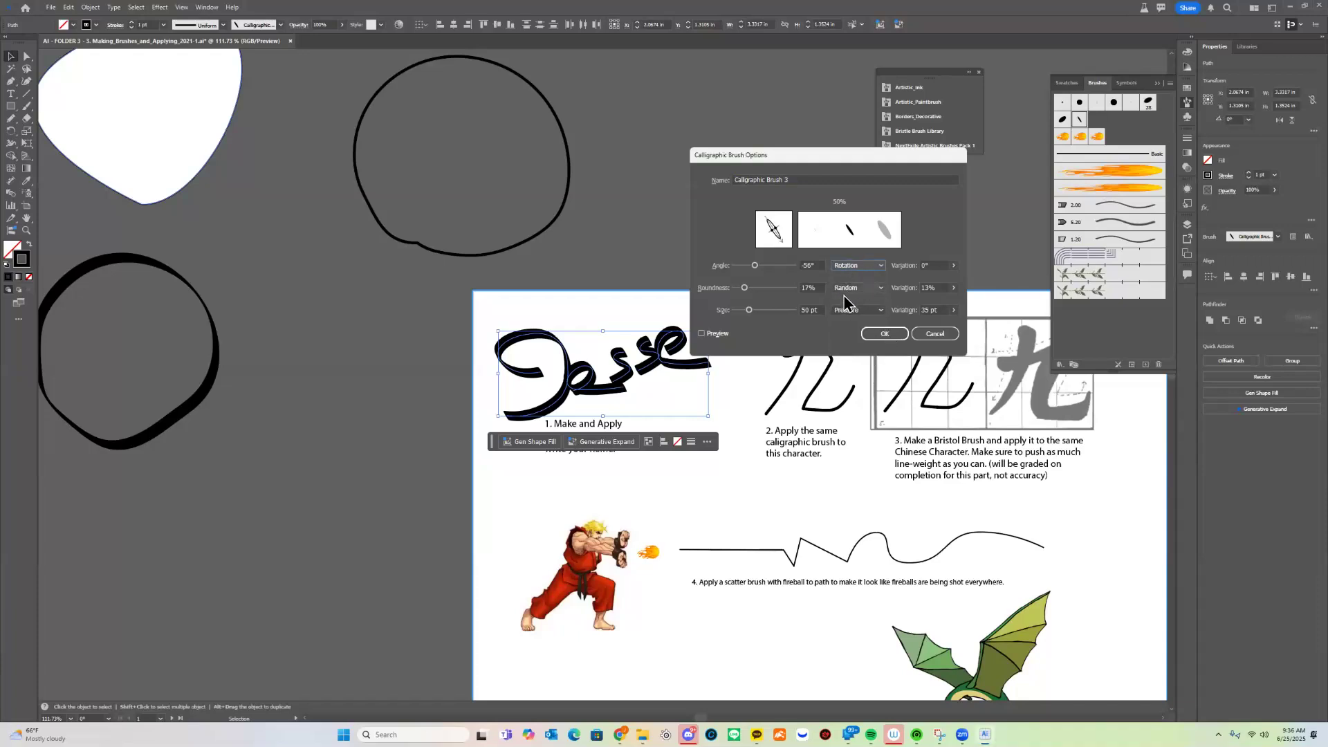
- Switch to the browser, search Google in a new tab for "wacom art pen" and open Wacom's product page for it
key("alt+Tab")
key("alt+Tab")
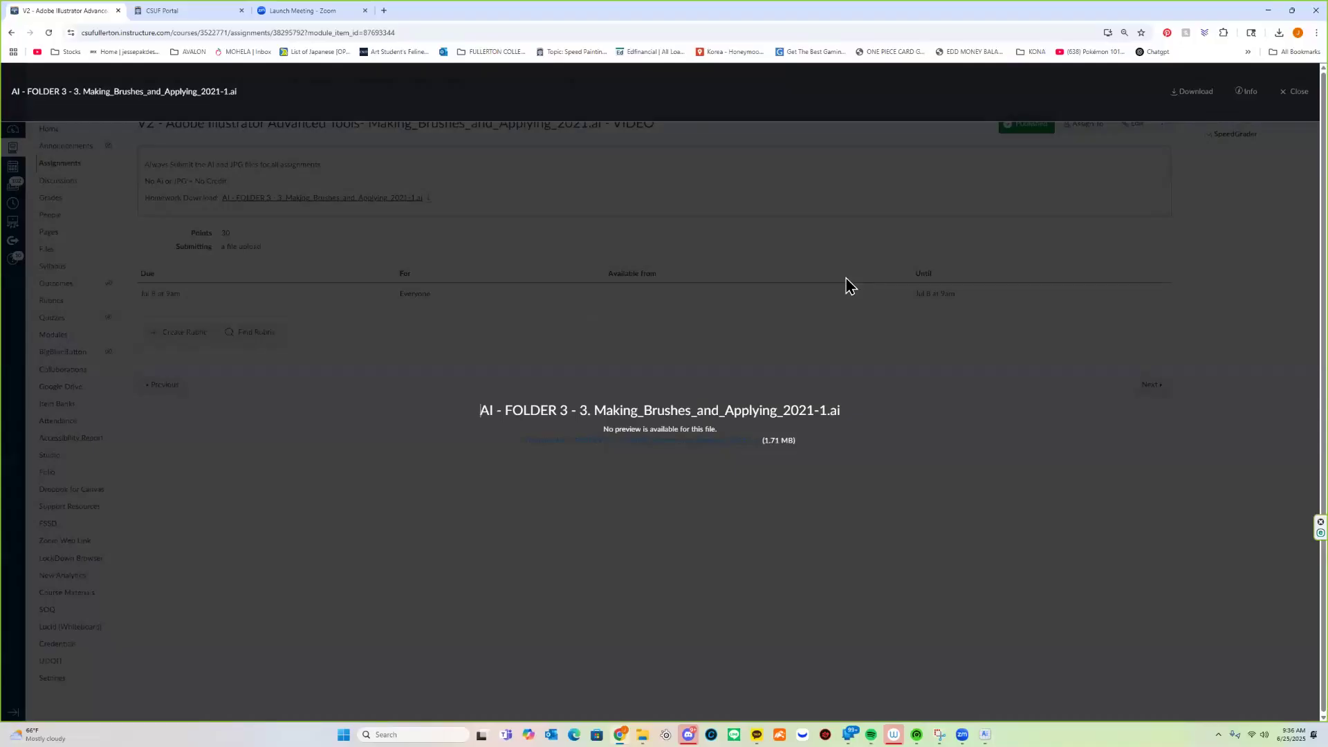
key("ctrl+t")
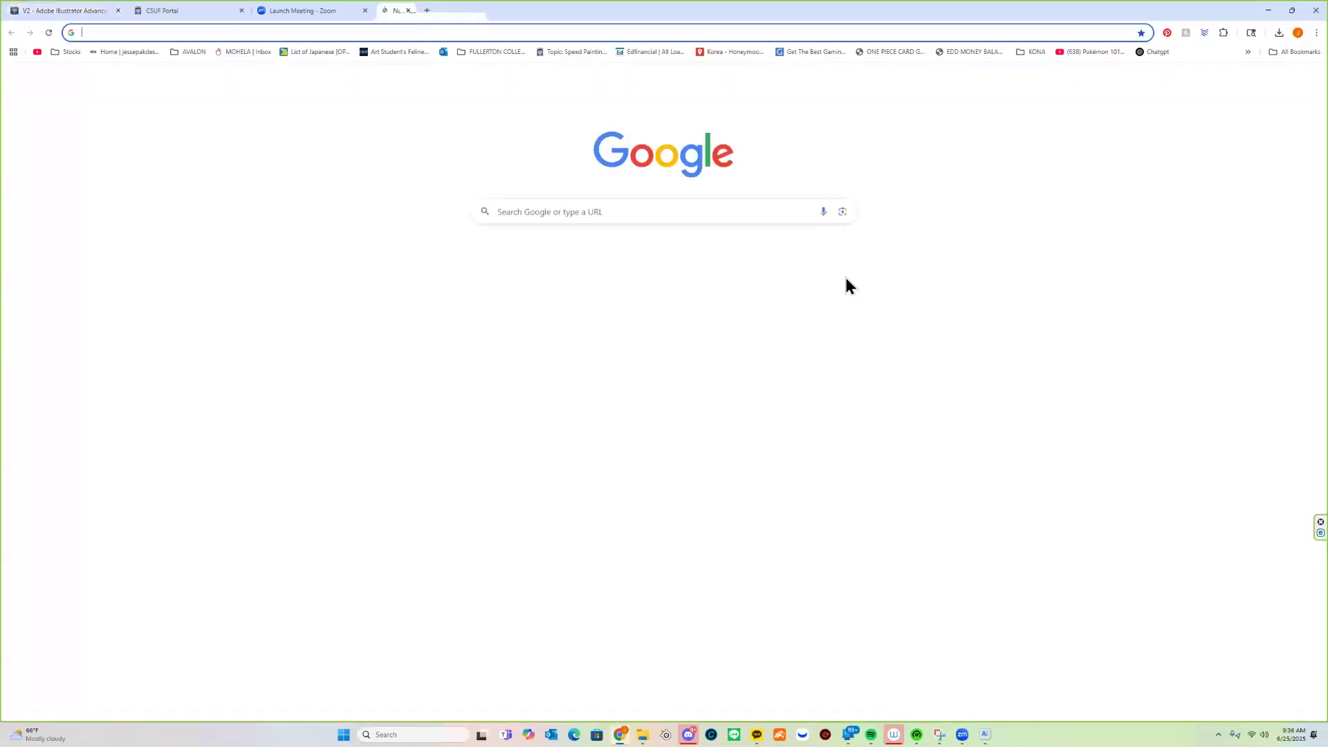
type("wacom art pe")
key("Return")
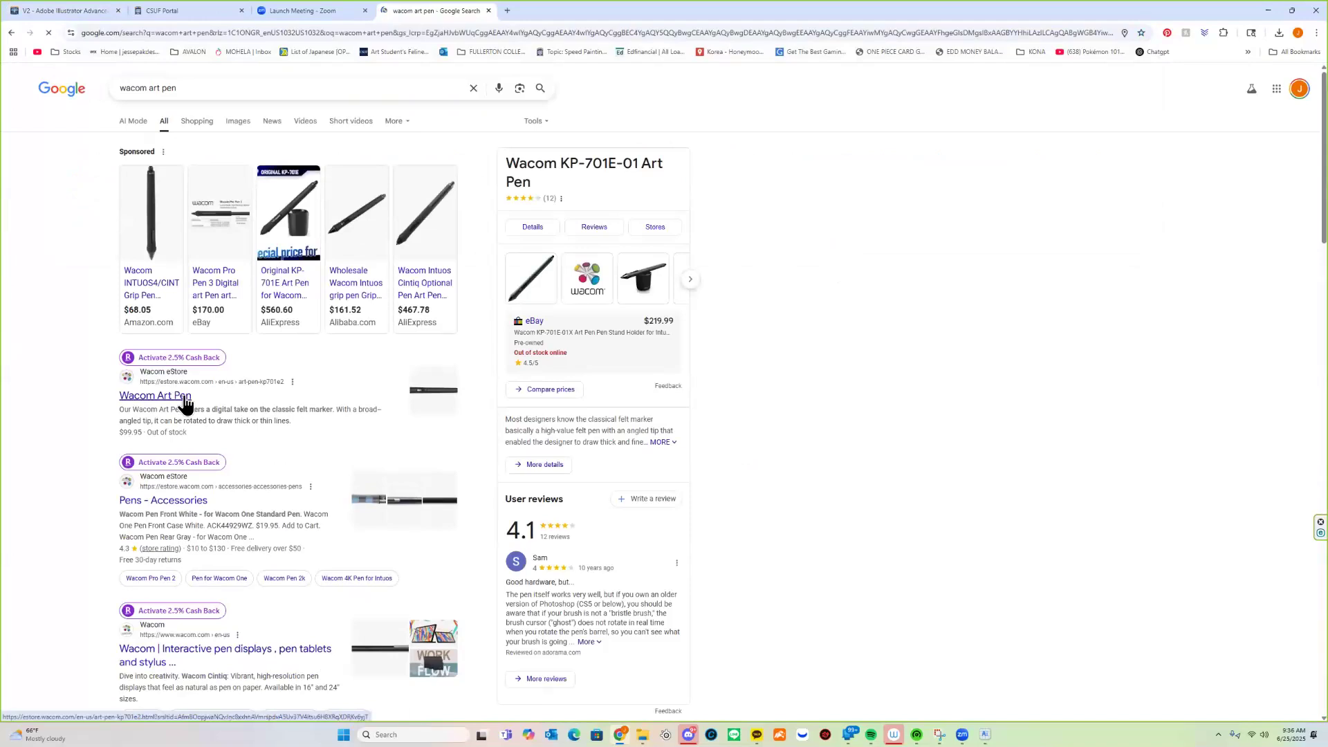
left_click(180, 398)
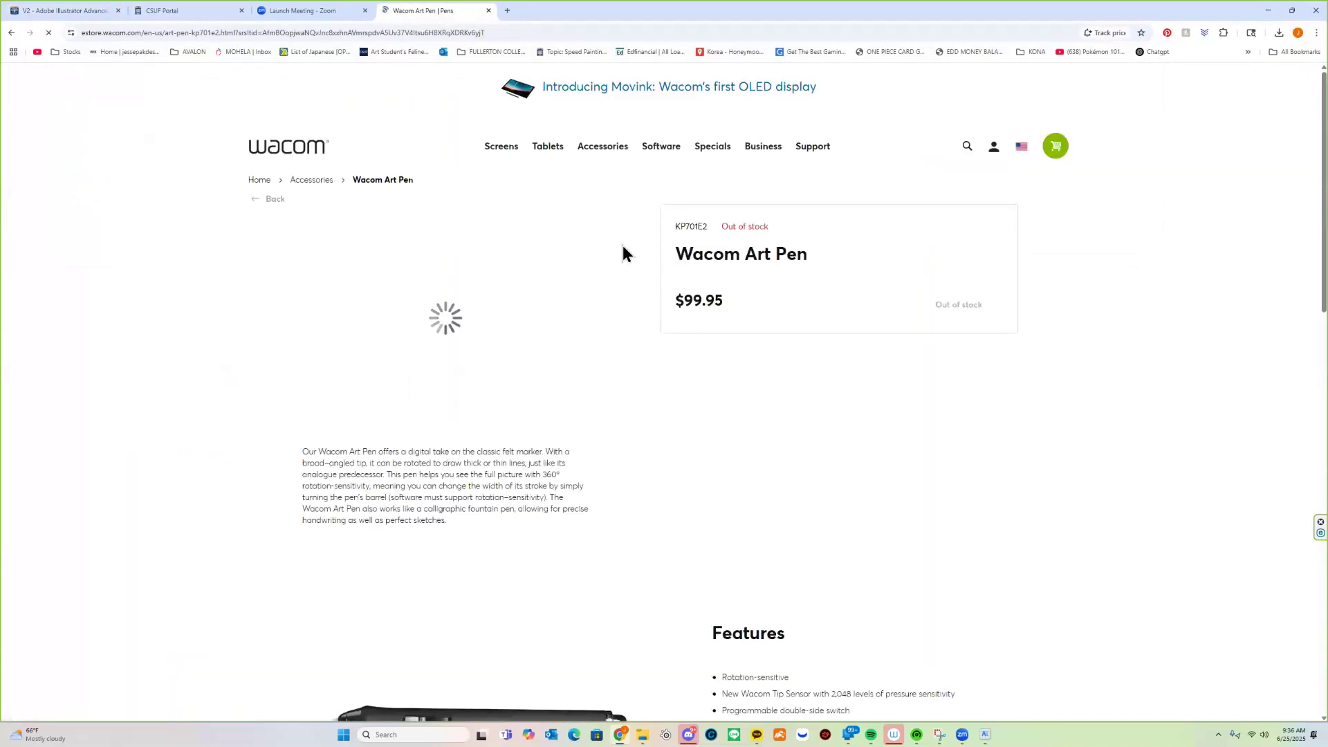
- Read the Wacom Art Pen's 360° rotation-sensitivity description, features and compatible devices, and return to Illustrator
scroll(508, 350, "down", 2)
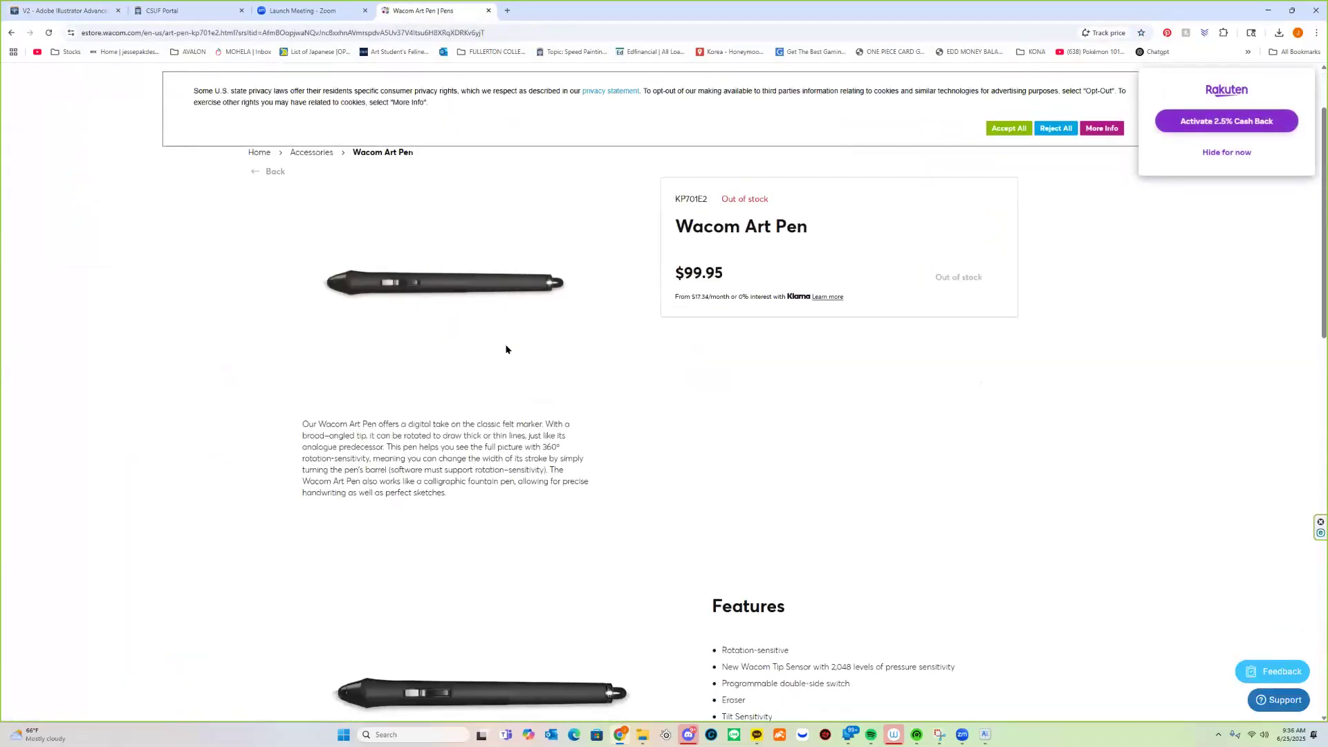
scroll(457, 279, "down", 1)
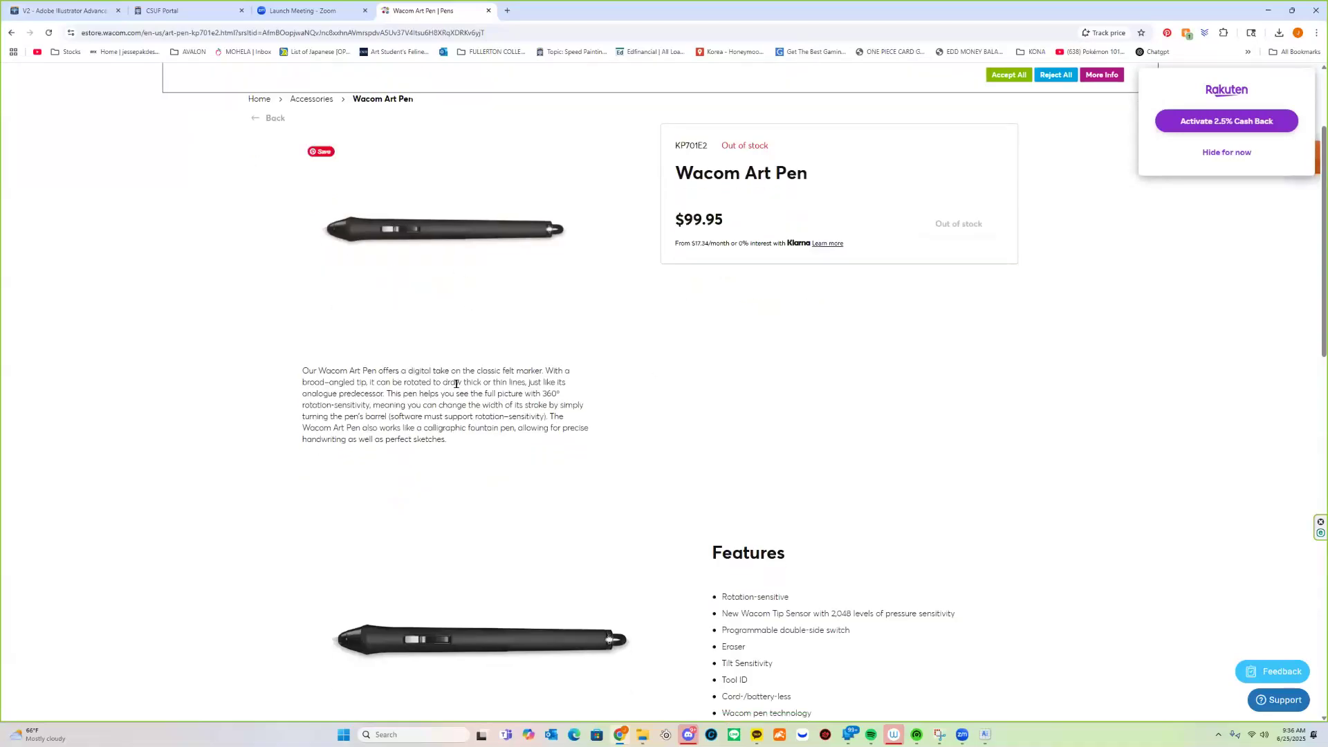
scroll(445, 415, "down", 2)
left_click_drag(540, 296, 370, 307)
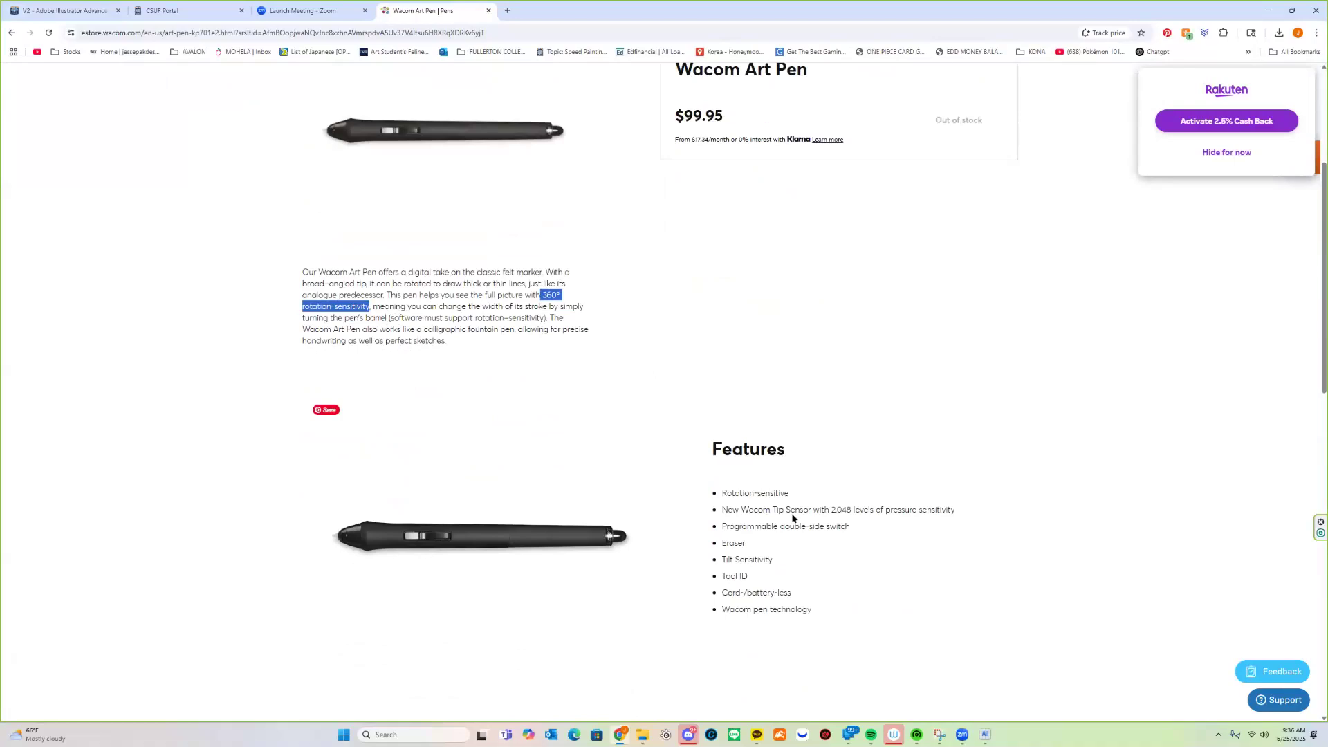
scroll(918, 534, "down", 3)
scroll(916, 540, "down", 5)
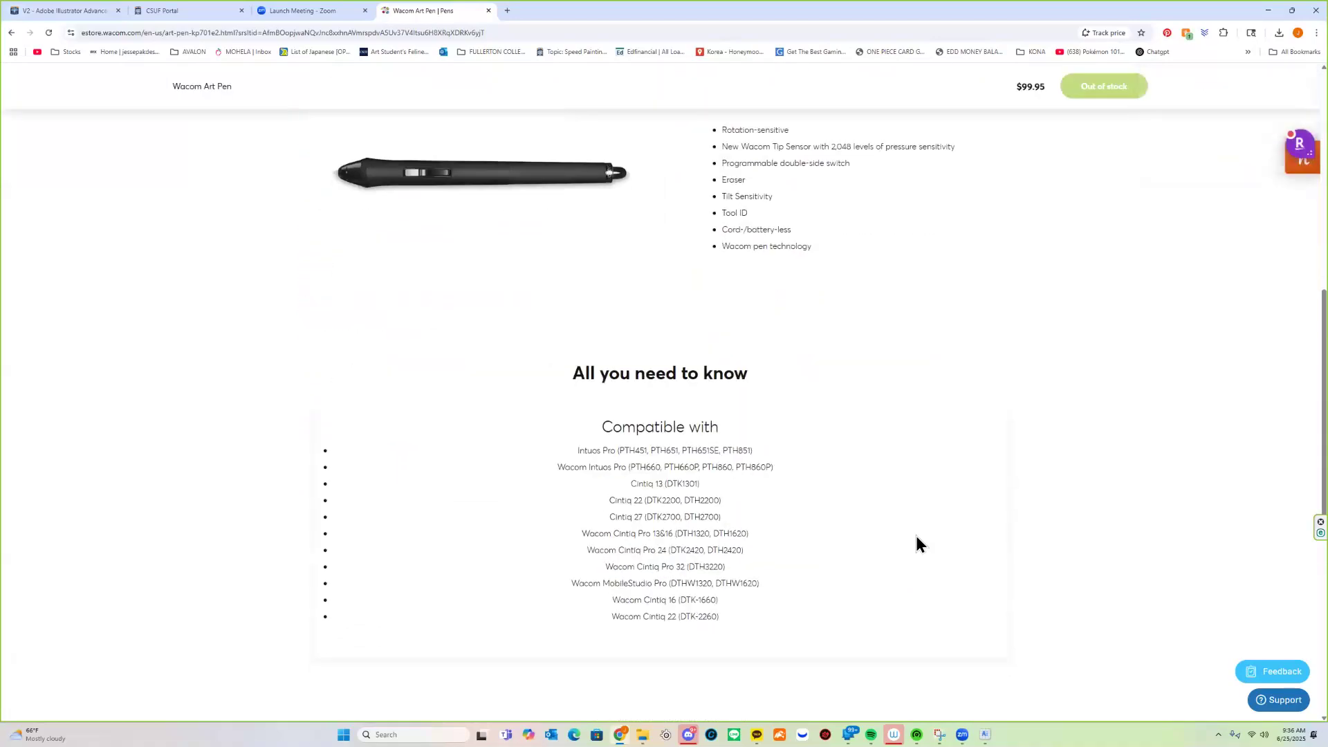
scroll(915, 543, "up", 10)
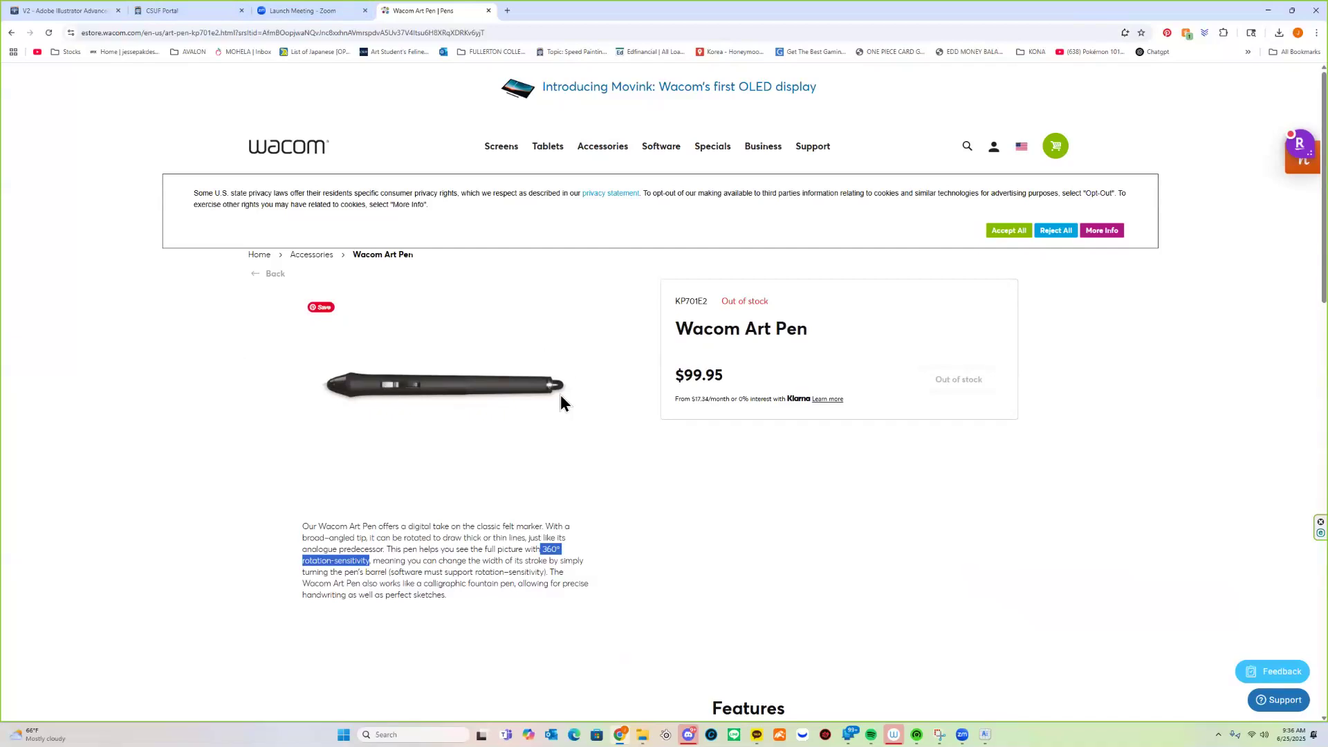
key("alt+Tab")
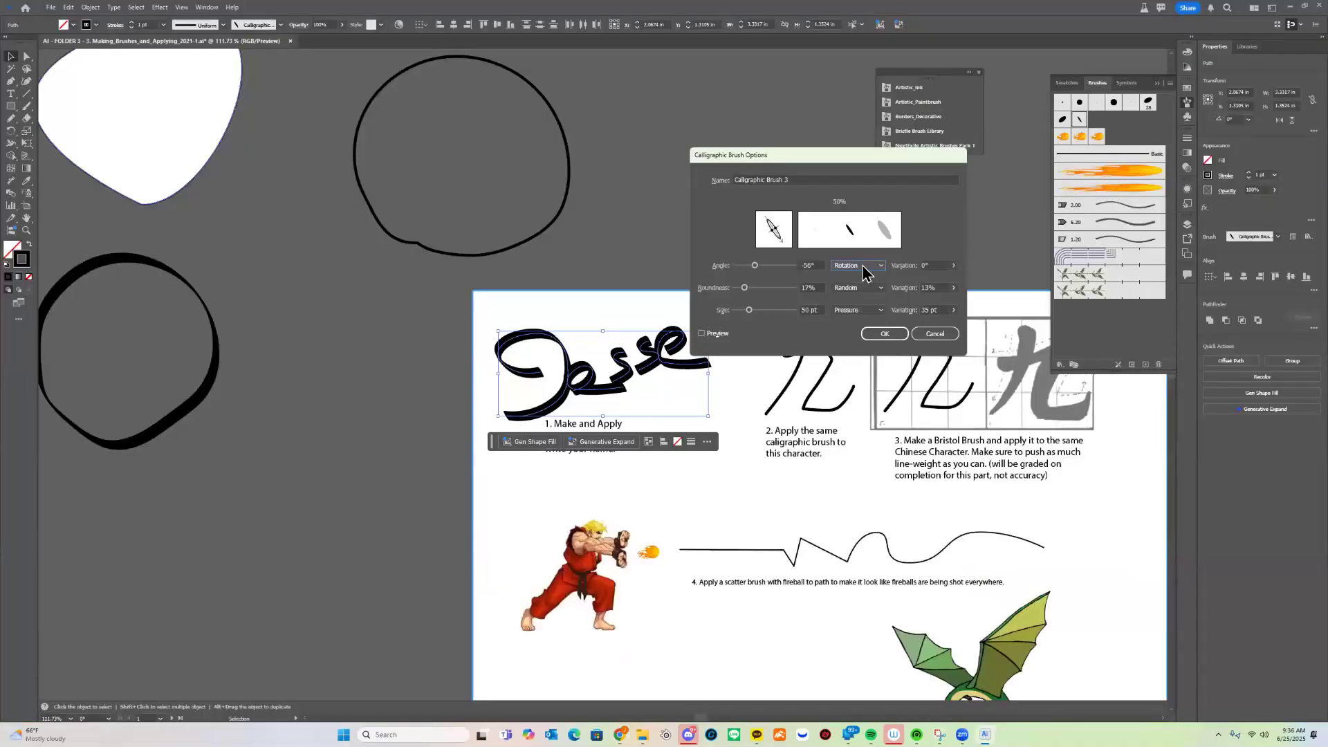
- Set the variation mode of the calligraphic brush's angle, roundness and size to Random
left_click(861, 266)
left_click(877, 290)
left_click(869, 268)
left_click(870, 289)
left_click(866, 288)
left_click(869, 313)
left_click(866, 313)
left_click(868, 334)
- Set the brush's angle variation to 60° and save the options with Leave Strokes for the existing artwork
left_click(953, 267)
left_click_drag(914, 279, 926, 279)
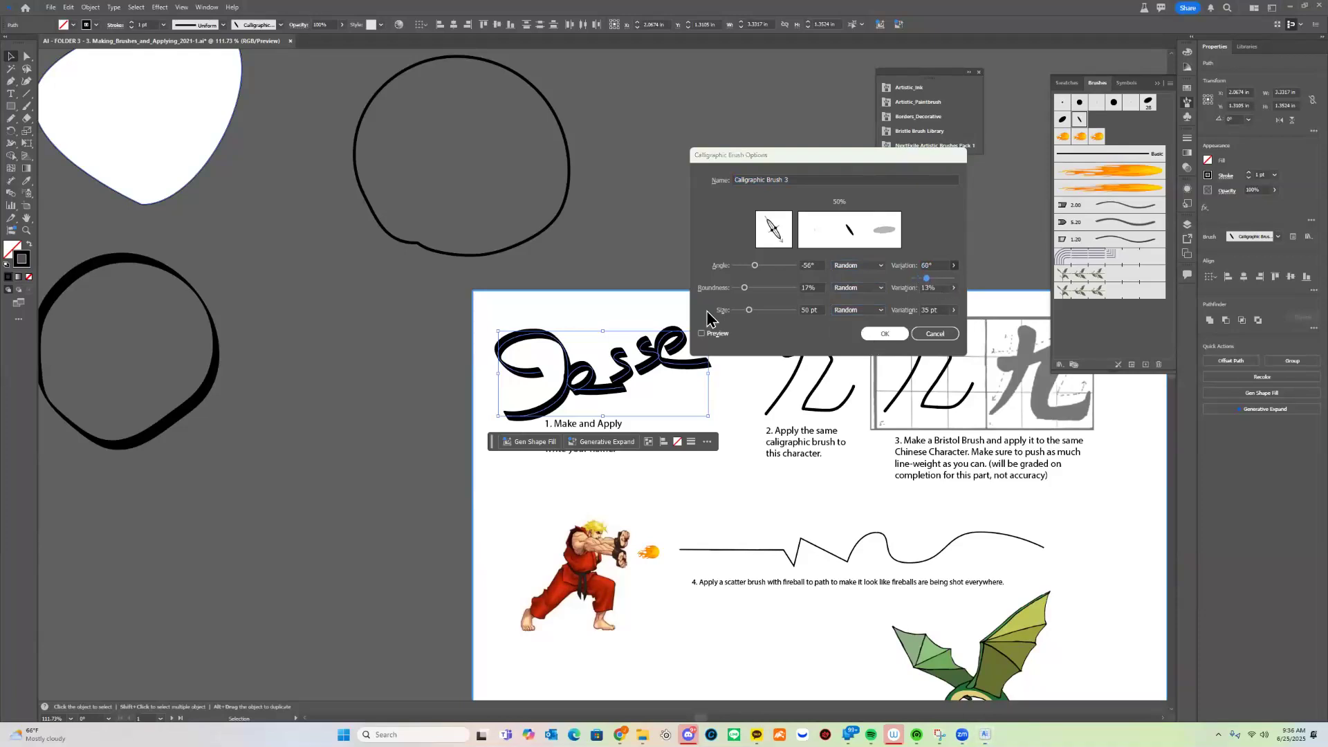
left_click(883, 333)
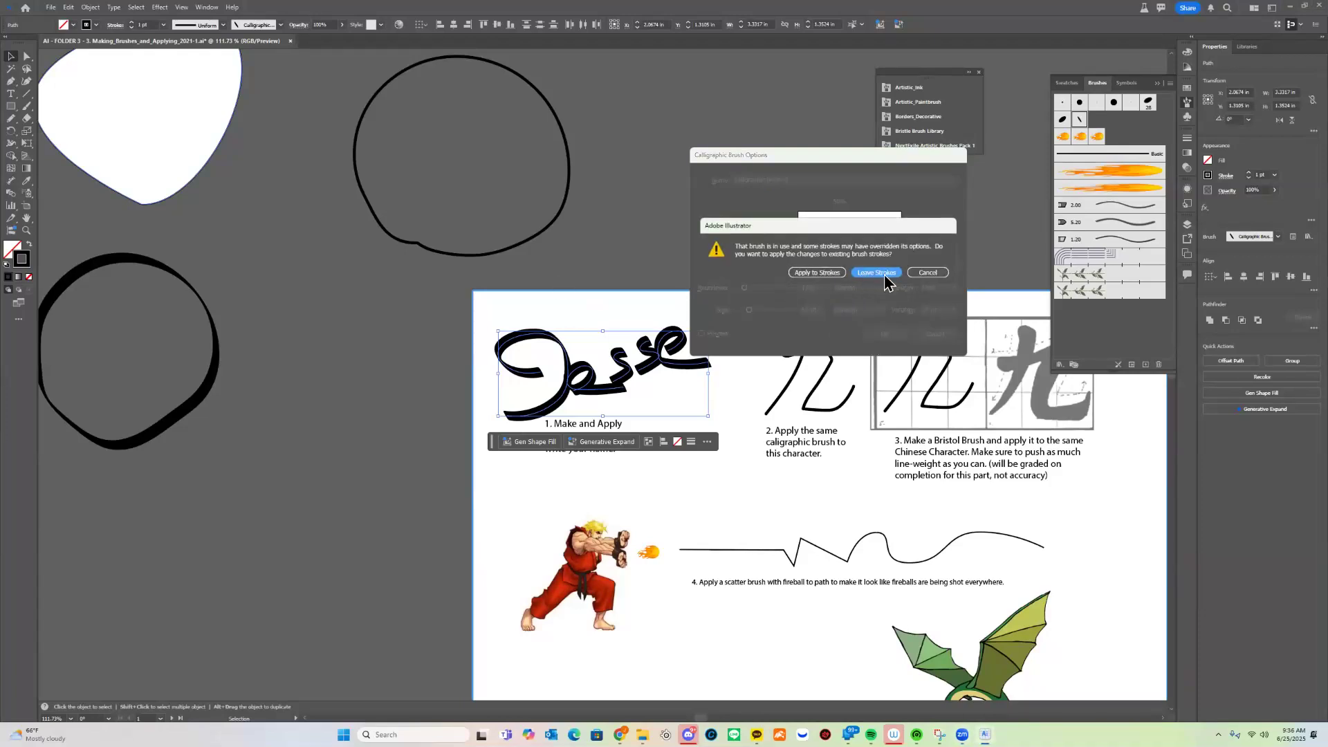
left_click(876, 273)
- Paint several short test strokes with the Paintbrush and the calligraphic brush in the empty canvas beside the artboard
left_click_drag(458, 342, 634, 315)
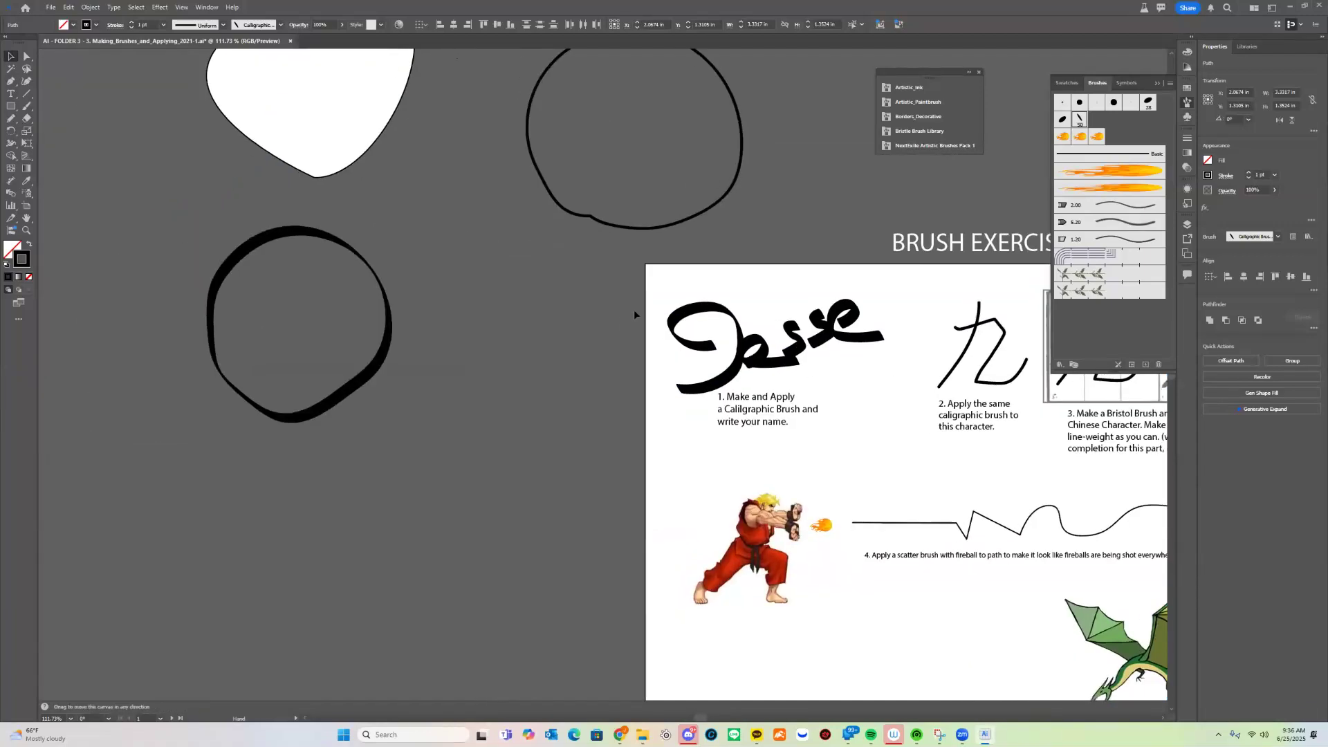
left_click(26, 106)
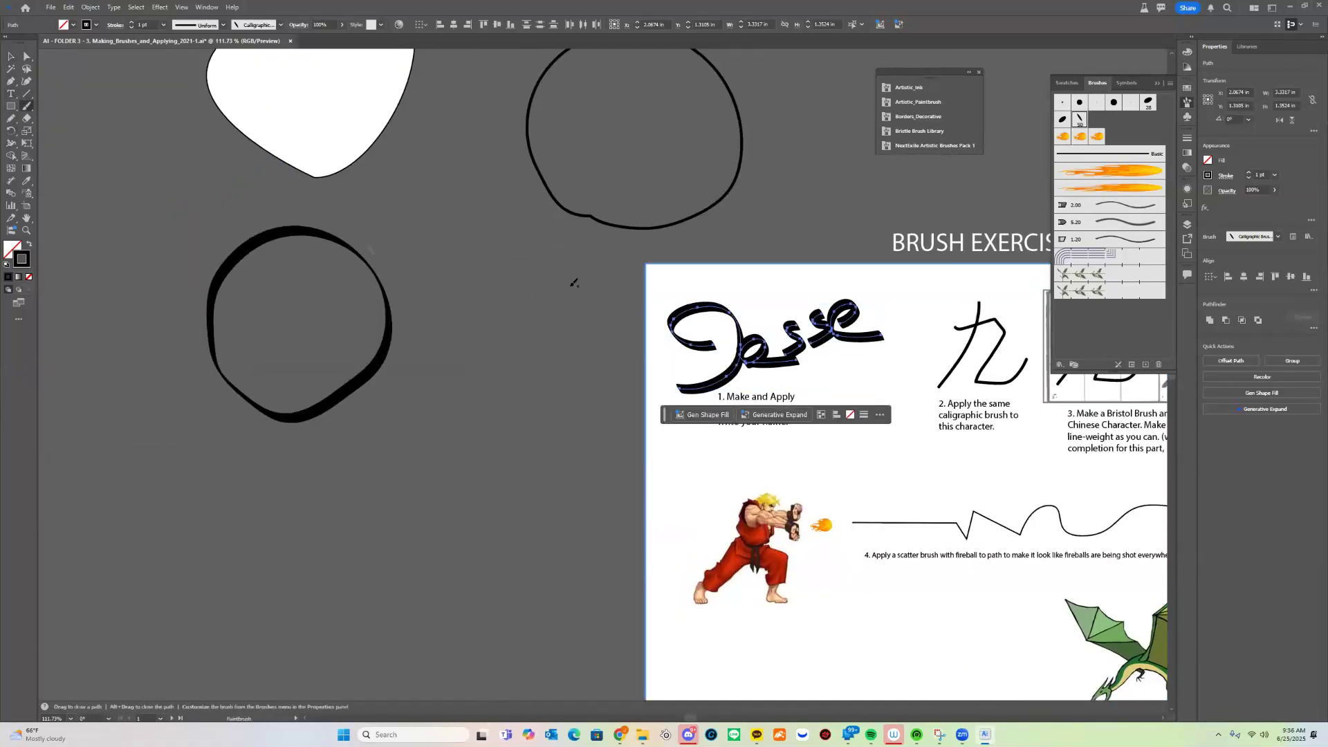
left_click_drag(476, 355, 534, 347)
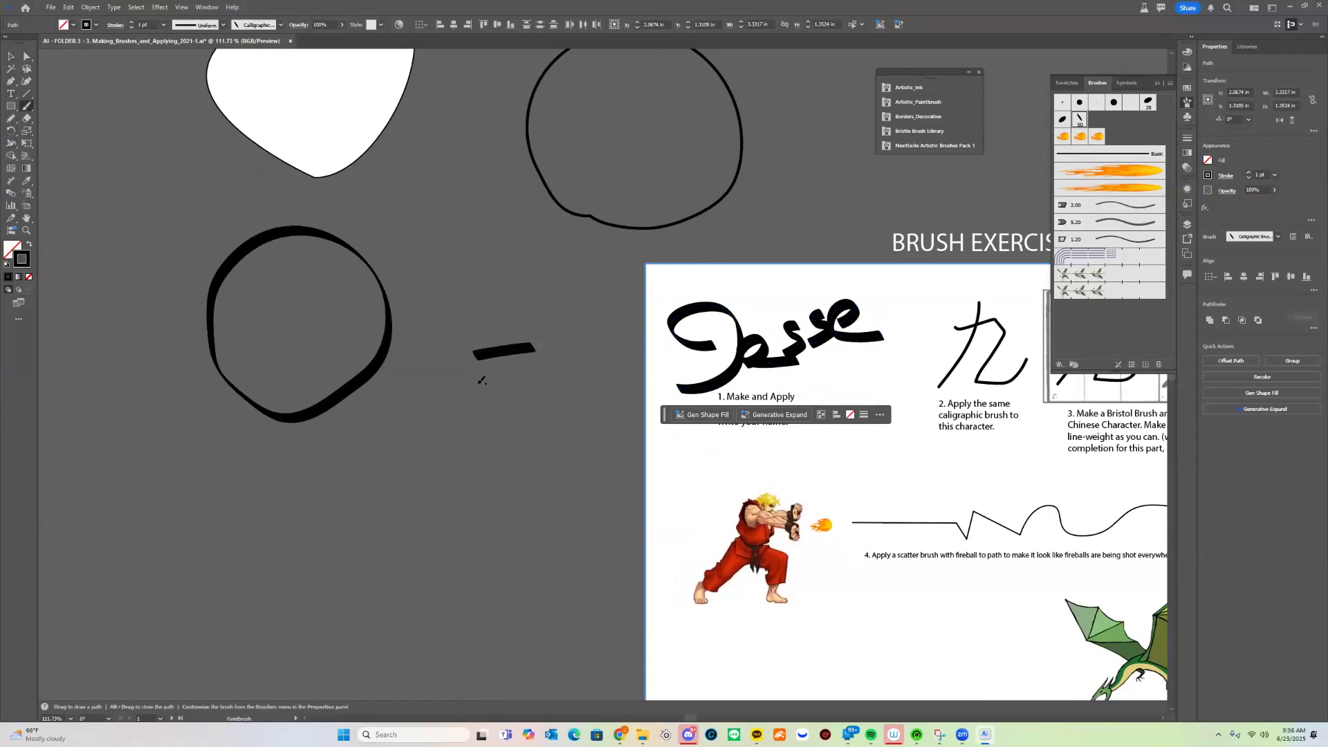
left_click_drag(476, 382, 552, 378)
left_click_drag(475, 415, 547, 409)
left_click_drag(626, 404, 593, 410)
left_click(552, 421)
mouse_move(530, 443)
left_mouse_down()
mouse_move(583, 428)
mouse_move(483, 453)
left_mouse_up()
left_click(542, 446)
- Increase the calligraphic brush's roundness and save the options with Leave Strokes for the existing artwork
double_click(1081, 121)
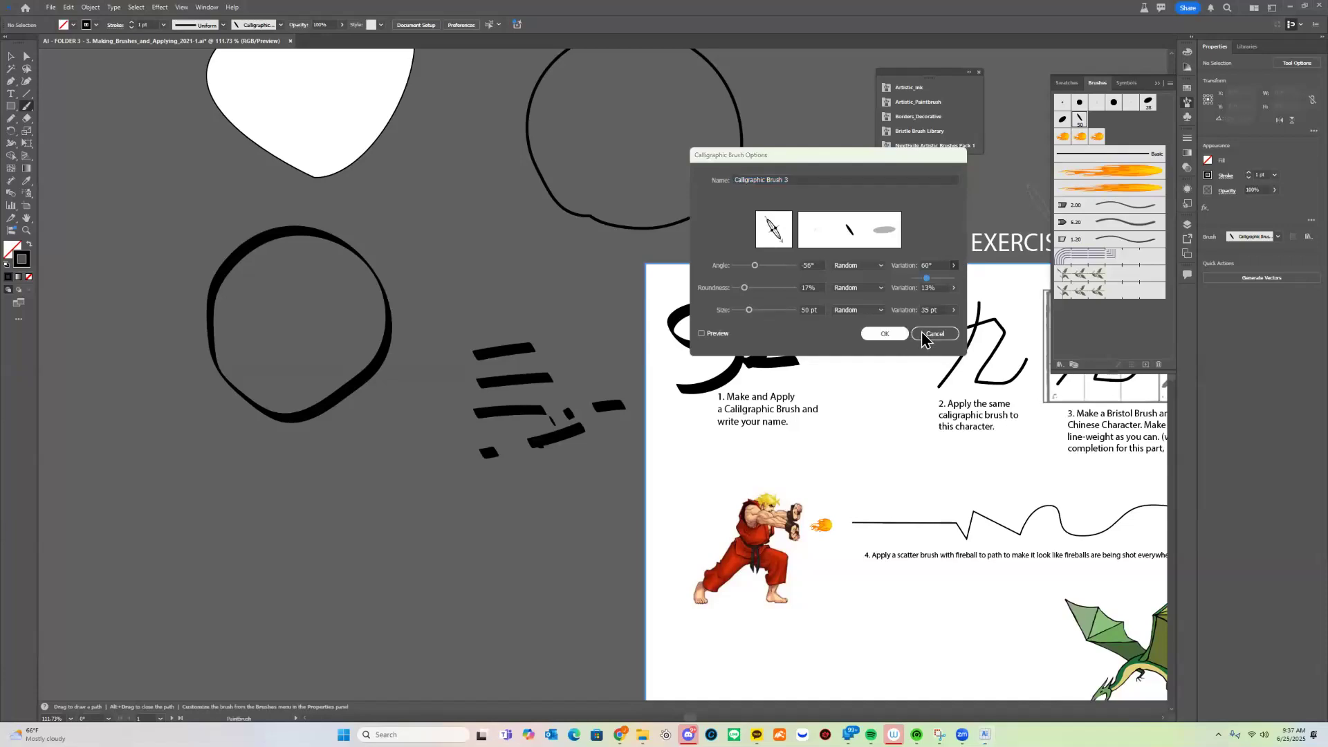
left_click_drag(744, 288, 756, 289)
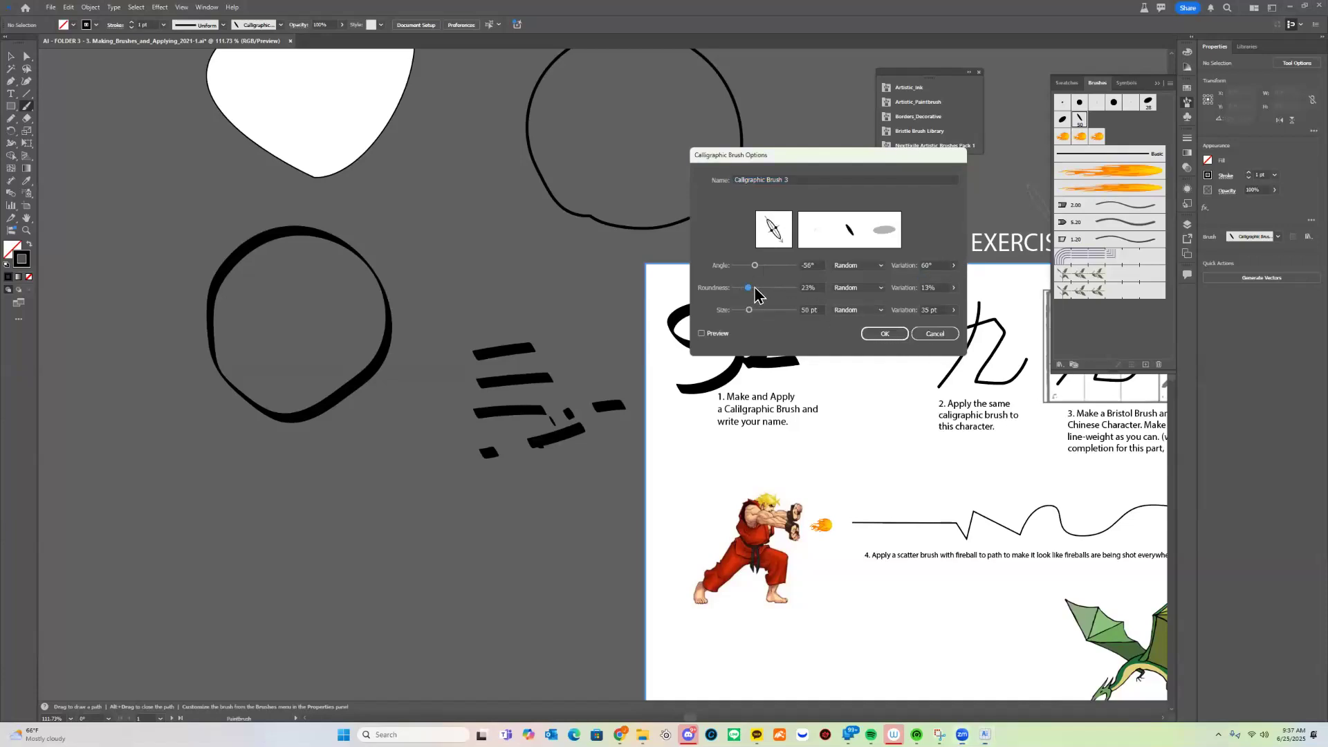
left_click(885, 334)
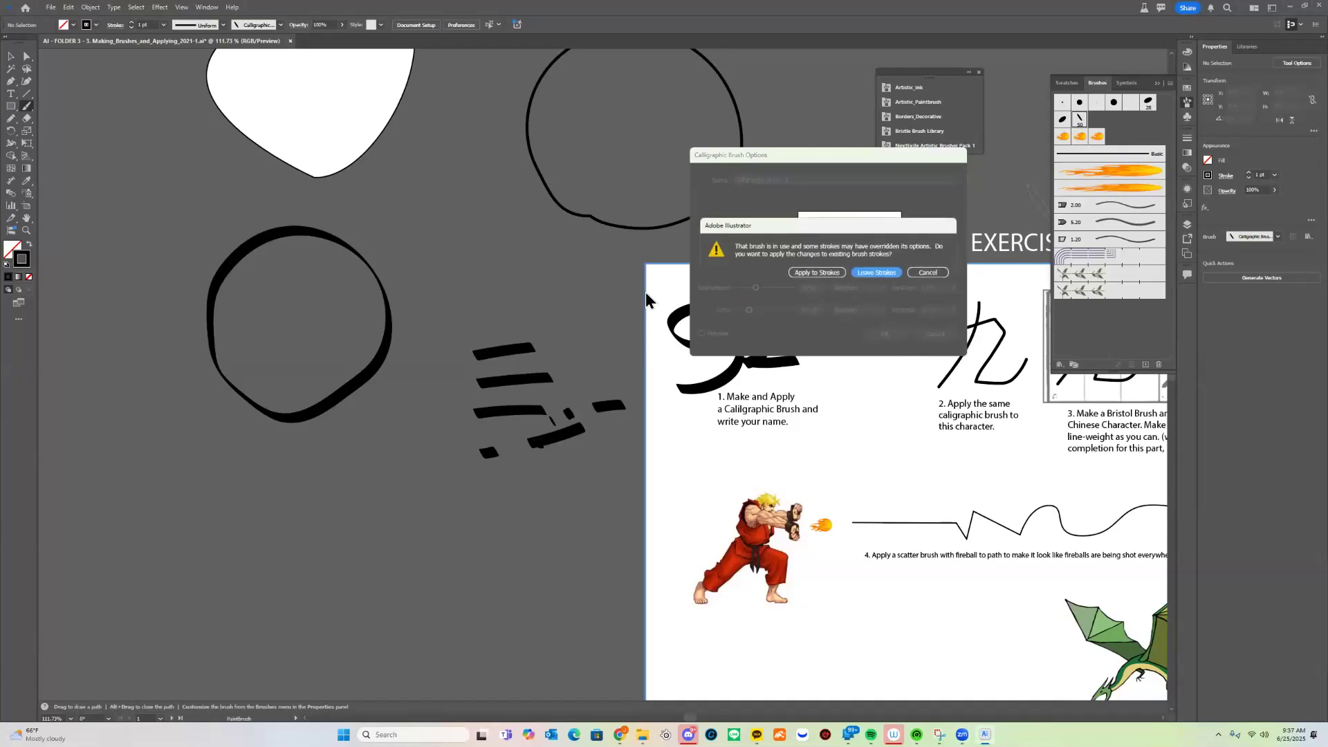
left_click(891, 280)
- Paint a series of longer and shorter test strokes beside and above the written name with the adjusted calligraphic brush
left_click_drag(468, 278, 675, 284)
left_click(622, 292)
left_click_drag(600, 323, 559, 339)
mouse_move(679, 385)
left_mouse_down()
mouse_move(559, 386)
mouse_move(516, 323)
mouse_move(442, 336)
left_mouse_up()
left_click_drag(535, 310, 621, 309)
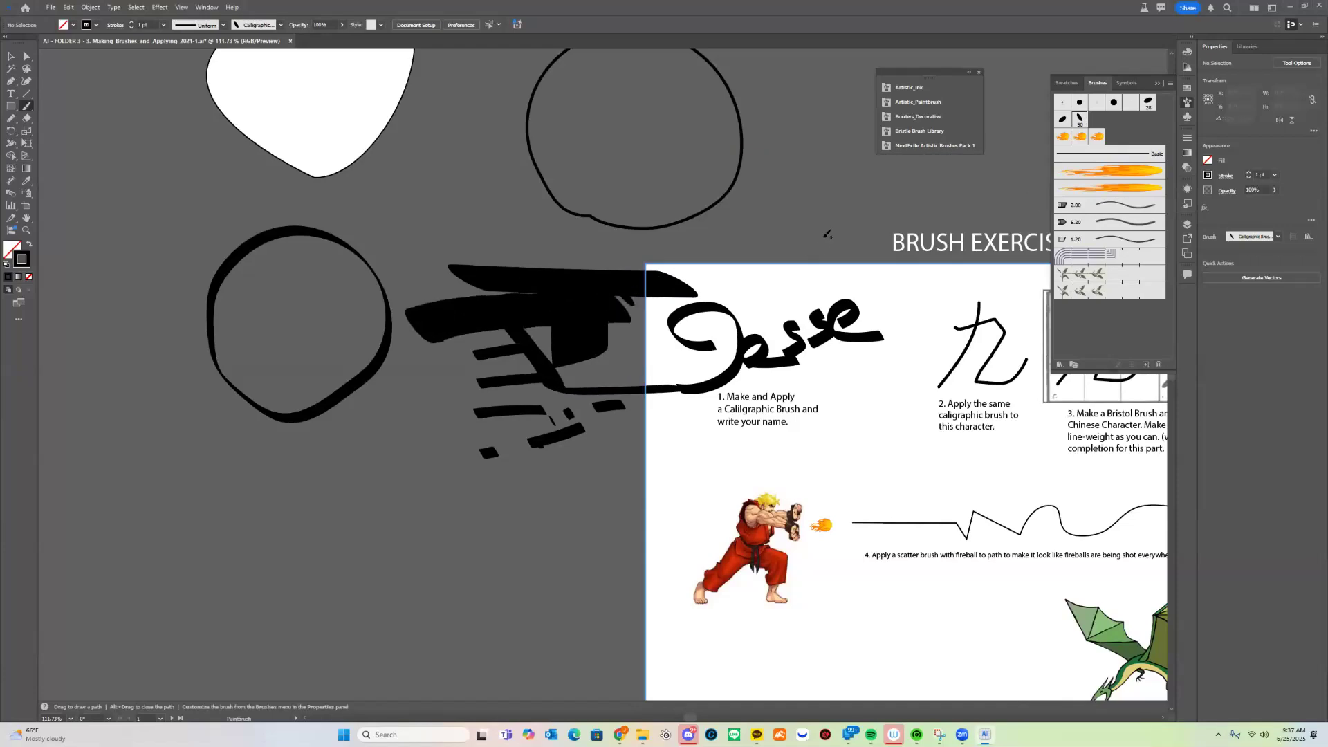
left_click_drag(872, 225, 728, 228)
mouse_move(821, 182)
left_mouse_down()
mouse_move(900, 178)
mouse_move(515, 175)
mouse_move(680, 171)
left_mouse_up()
left_click_drag(727, 167, 792, 166)
left_click_drag(808, 165, 851, 164)
left_click(466, 176)
mouse_move(687, 164)
left_mouse_down()
mouse_move(540, 171)
mouse_move(493, 192)
left_mouse_up()
left_click_drag(621, 202, 581, 202)
left_click(680, 206)
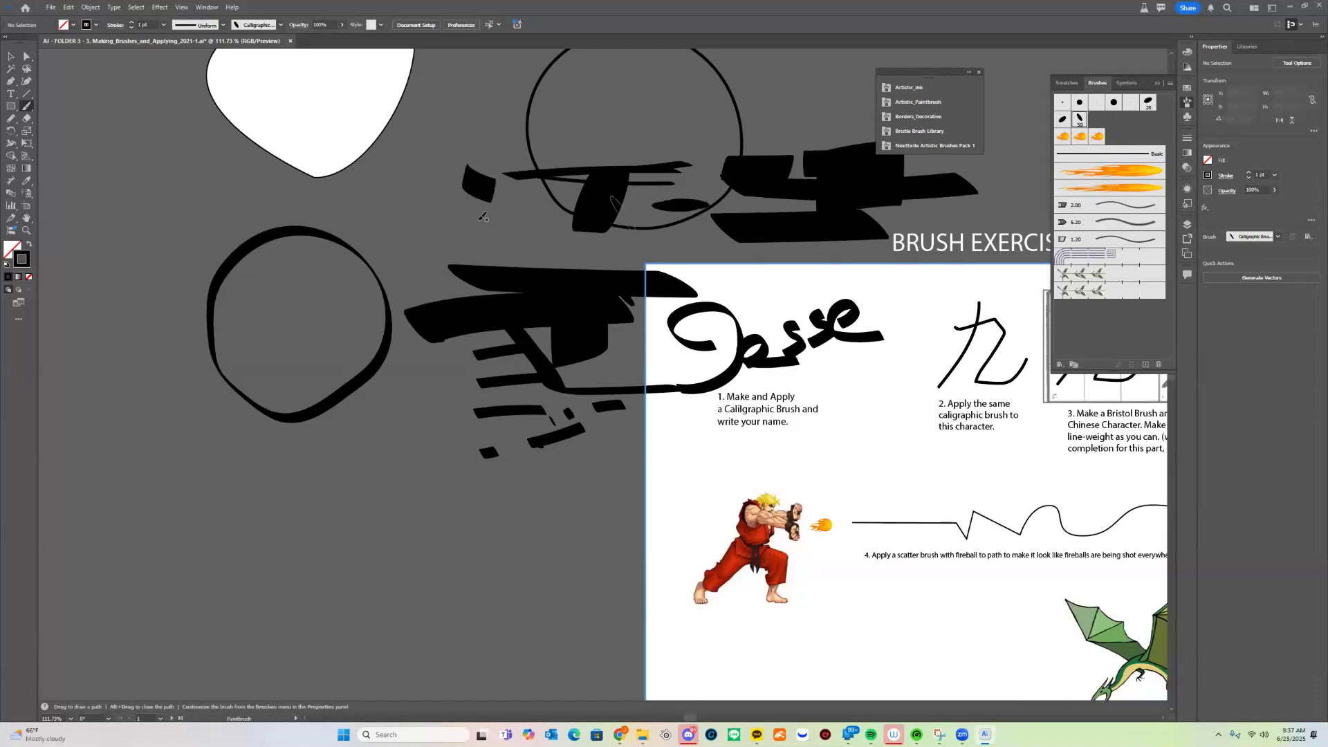
left_click_drag(467, 220, 493, 216)
key("space")
left_click_drag(586, 171, 581, 177)
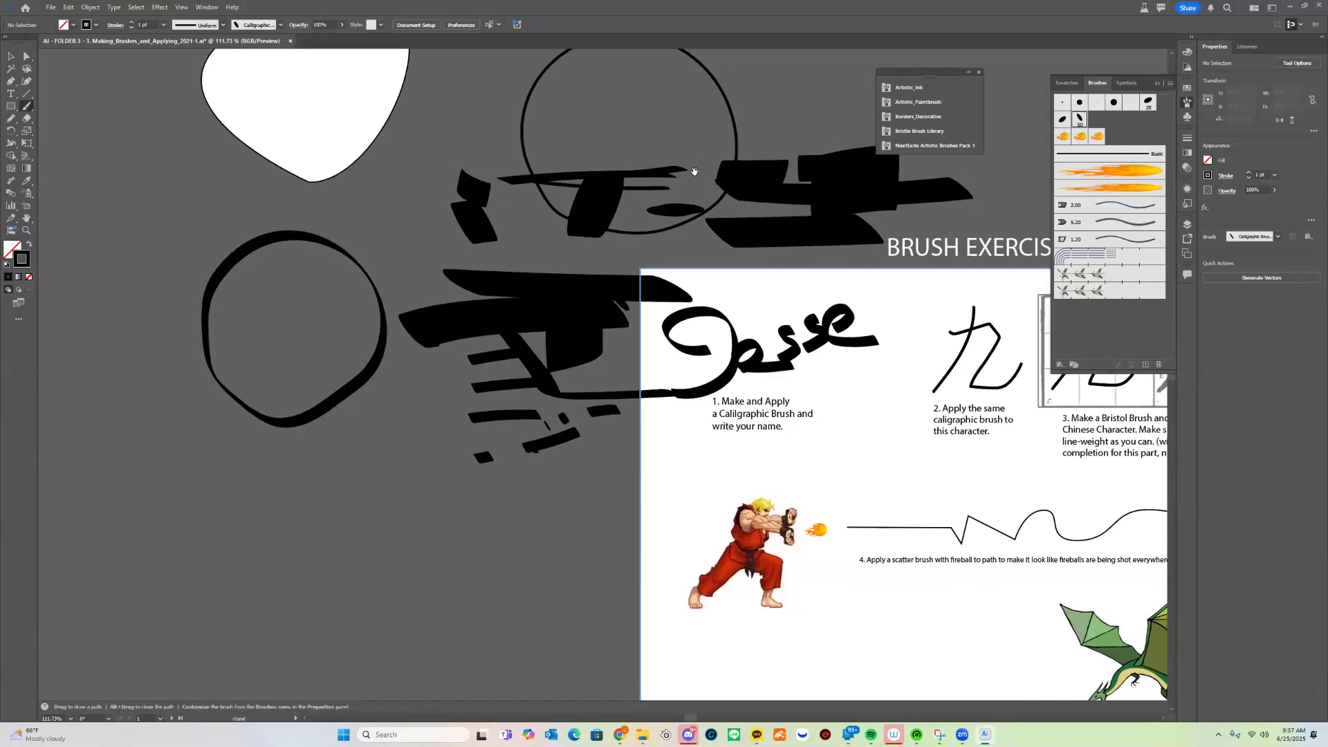
- Delete all the test strokes around the written name along with the thin-lined circle above the artboard
key("v")
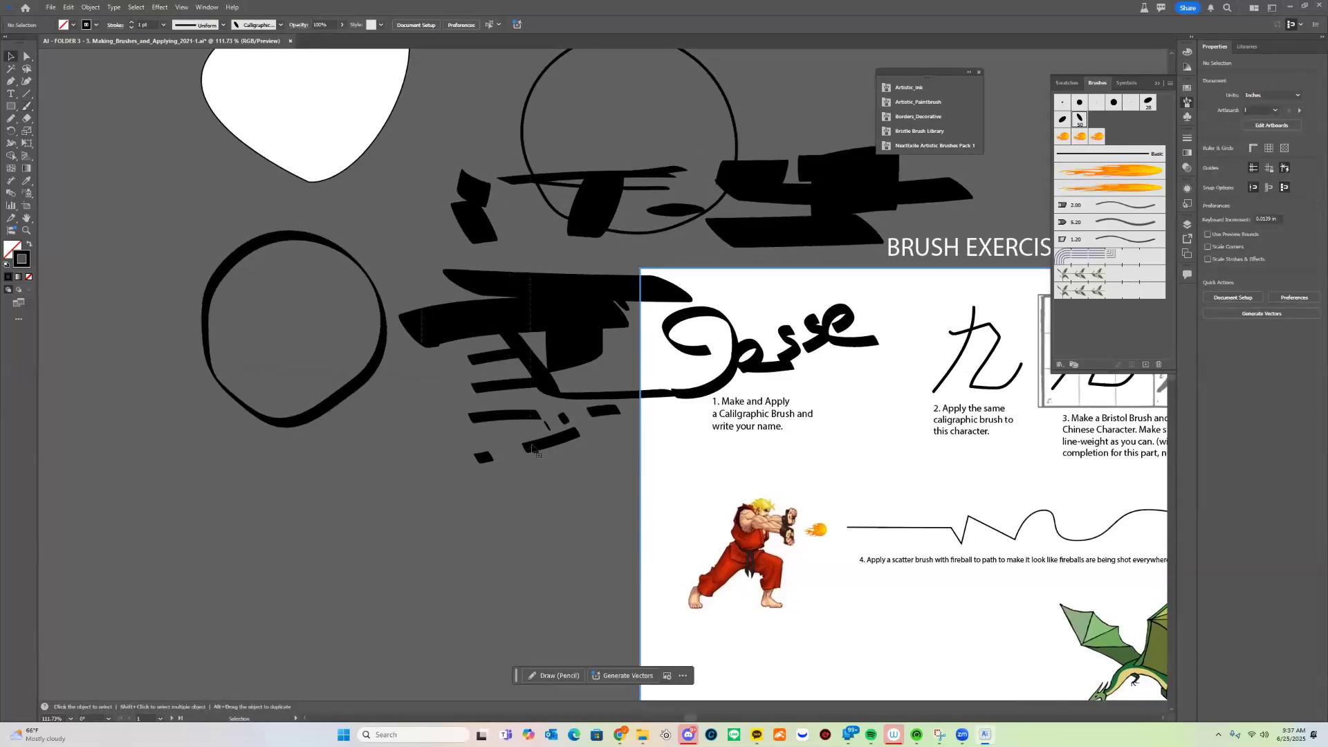
left_click_drag(532, 449, 563, 382)
key("Delete")
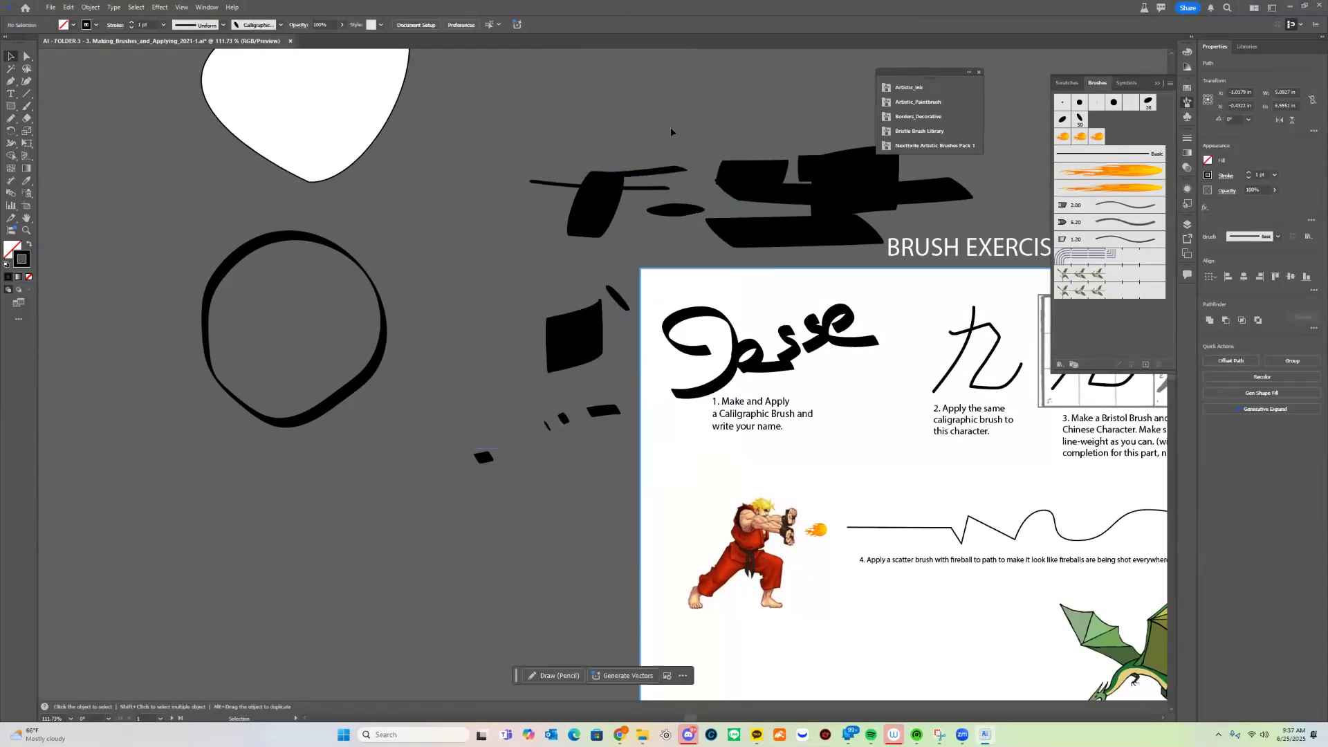
key("Delete")
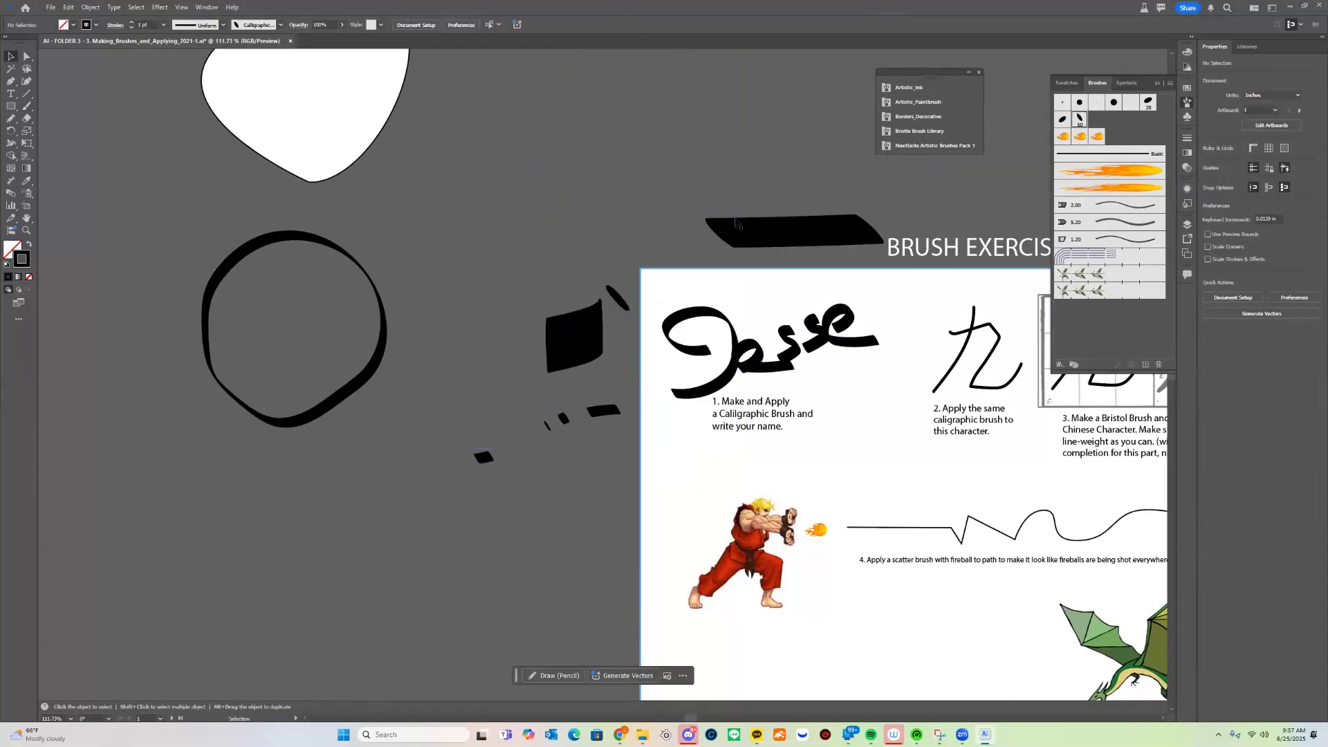
key("Delete")
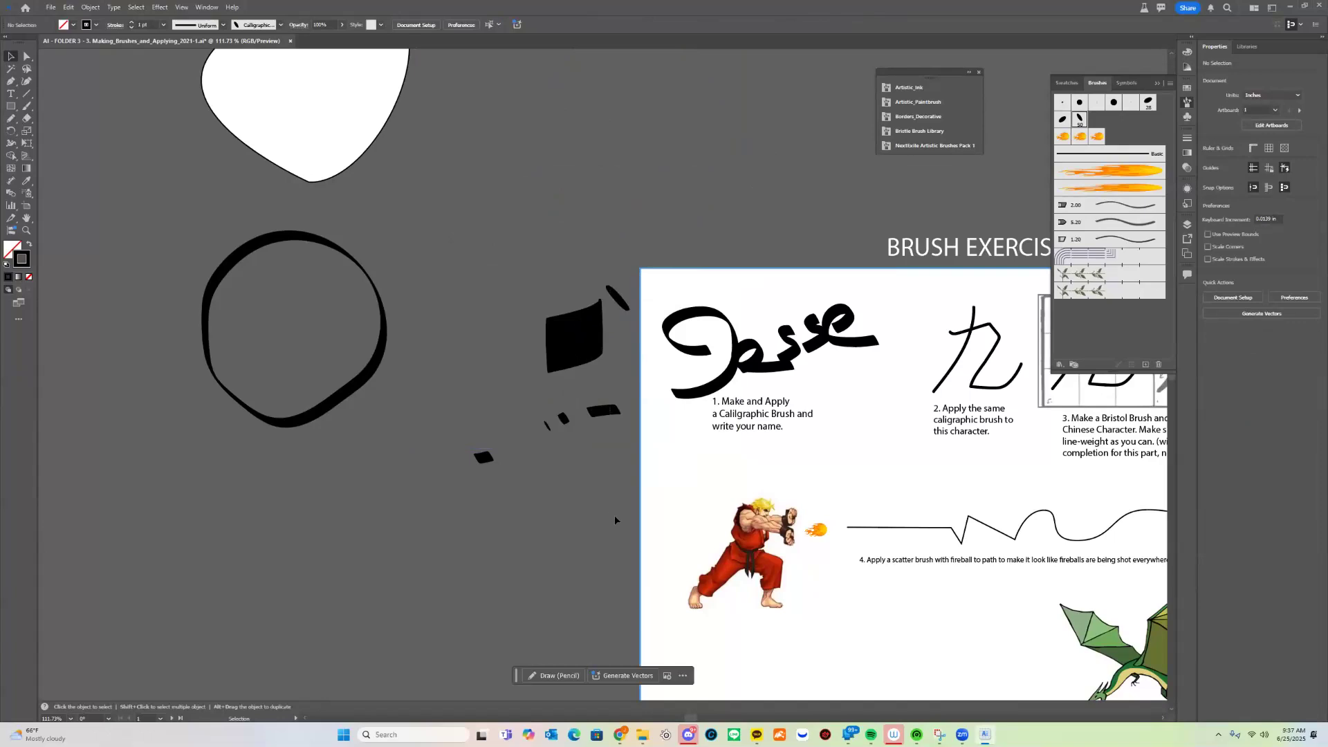
left_click(599, 337)
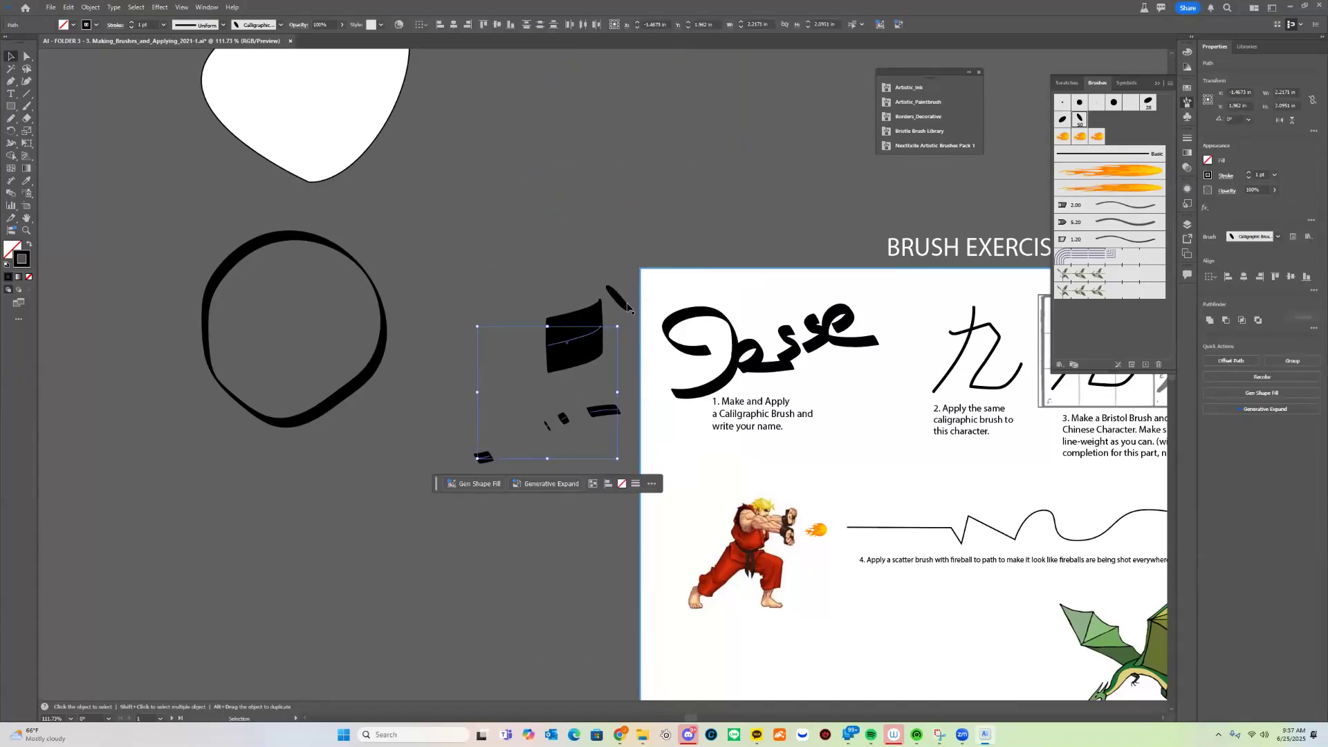
key("Delete")
left_click(618, 298)
key("Delete")
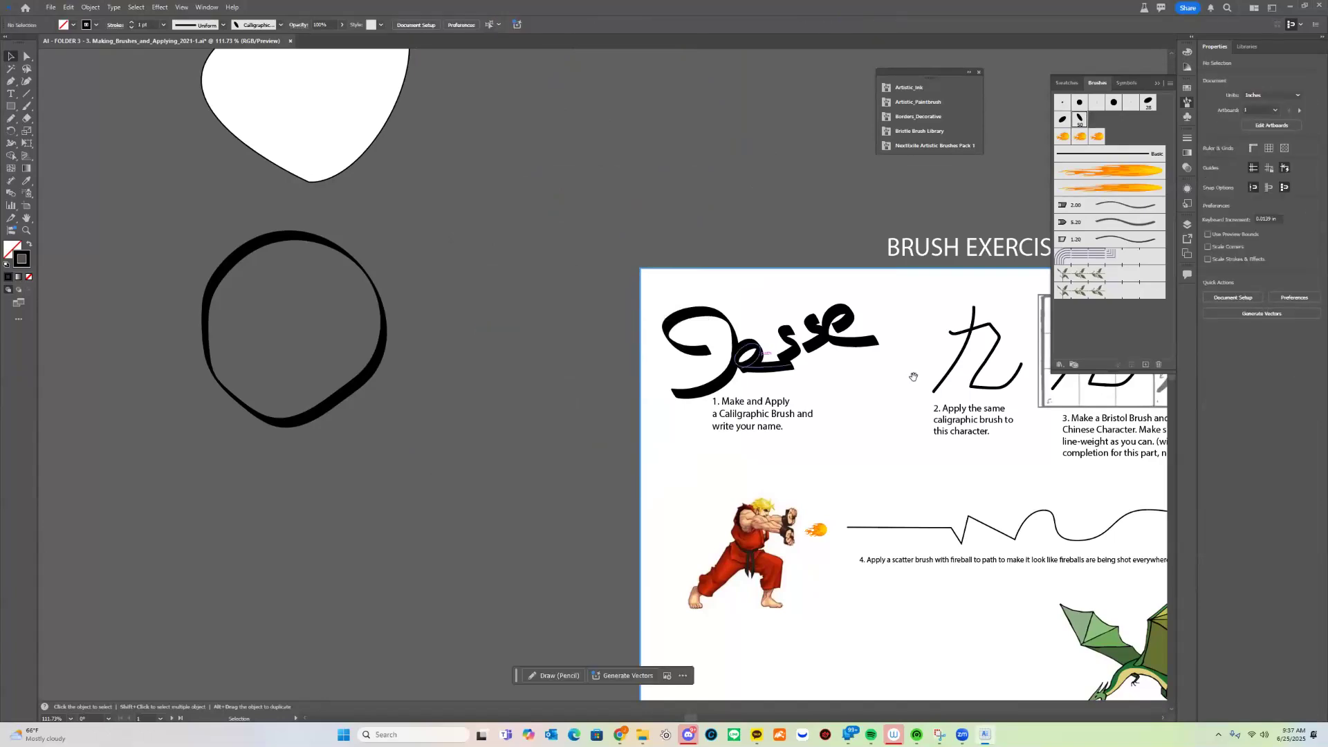
- Apply the calligraphic brush to the Chinese character of exercise 2 and reduce its stroke weight to 0.25 pt
left_click_drag(913, 377, 741, 363)
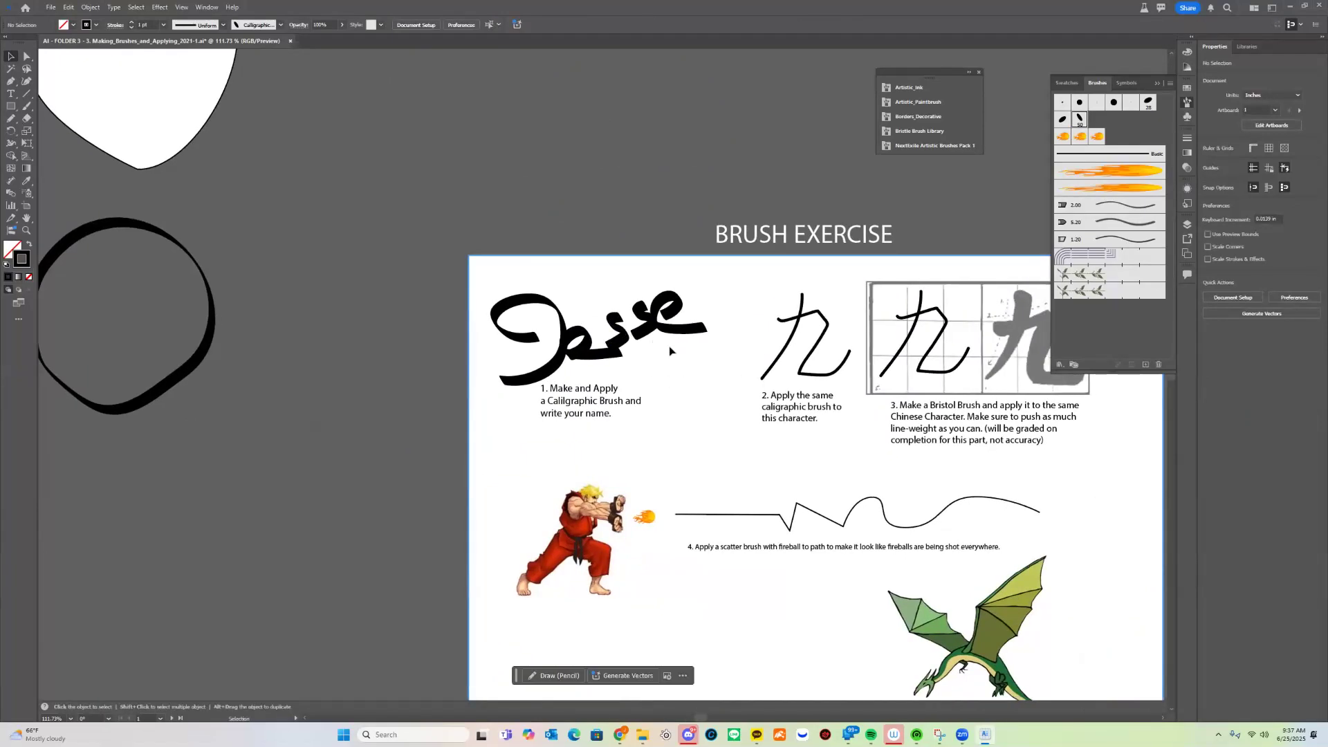
left_click_drag(752, 377, 585, 393)
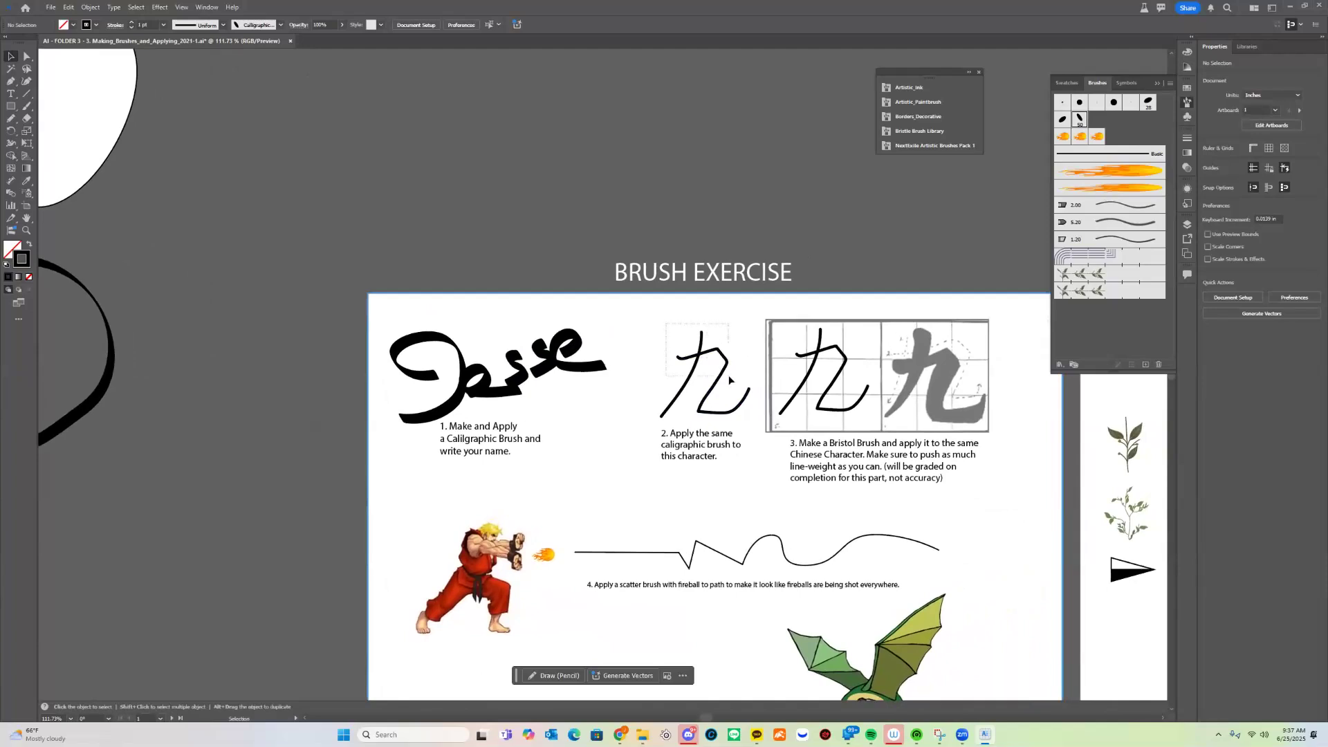
left_click(728, 375)
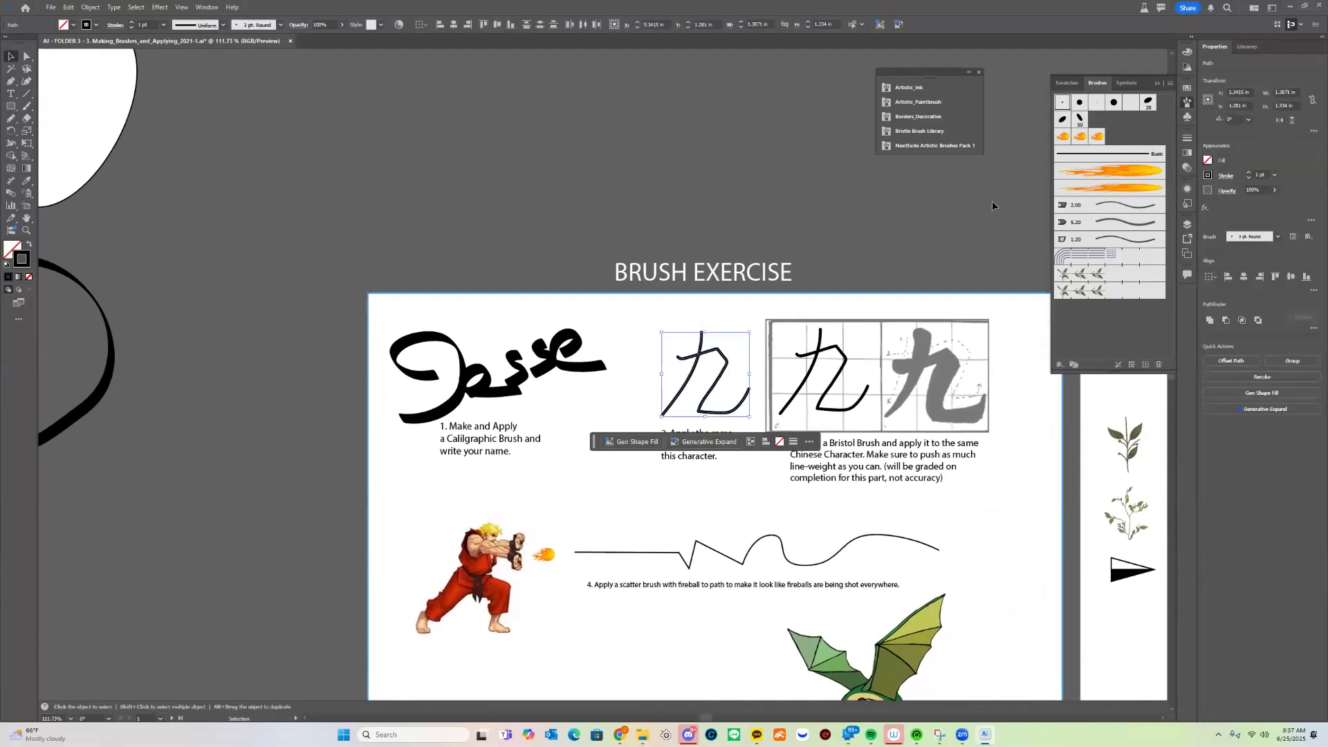
left_click(1081, 119)
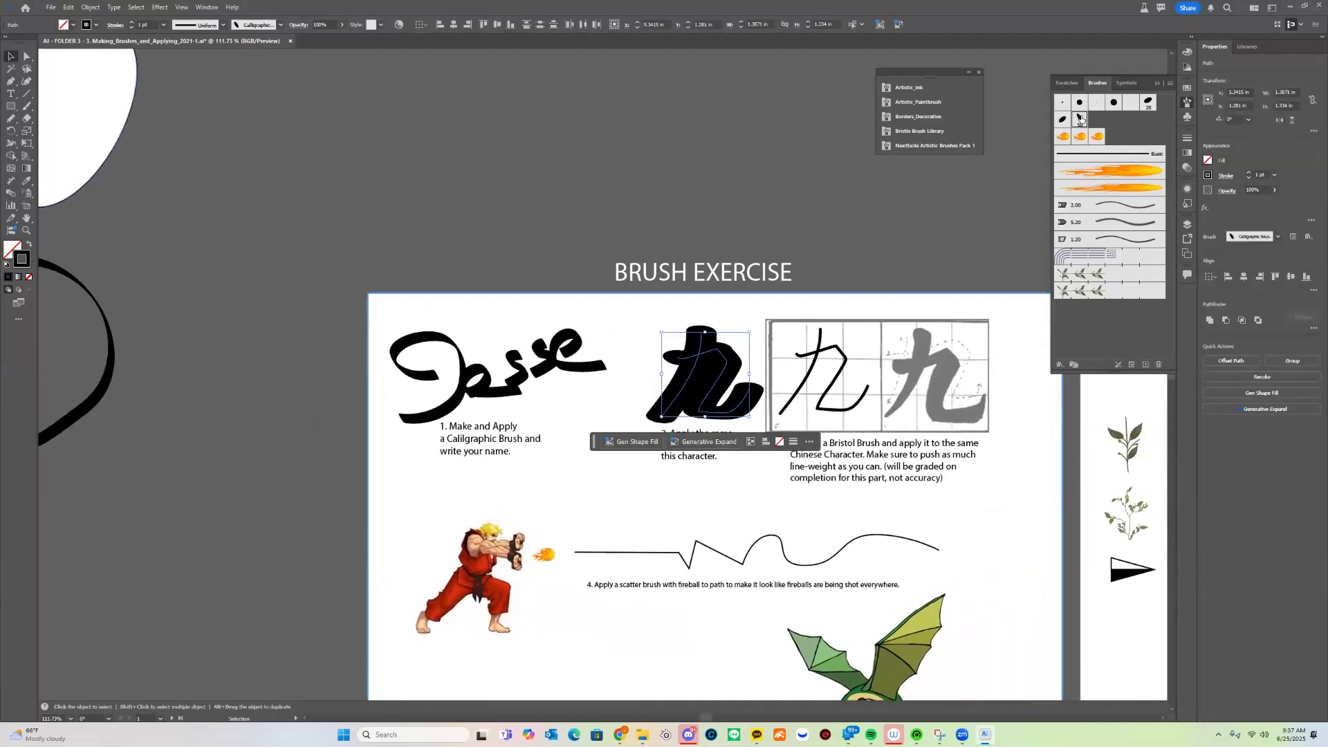
left_click(131, 28)
left_click(132, 28)
left_click(131, 27)
- Examine the brushed character and read the instructions for exercises 2 and 3
left_click_drag(578, 230, 448, 166)
left_click_drag(616, 254, 512, 244)
left_click(633, 165)
left_click_drag(733, 280, 779, 335)
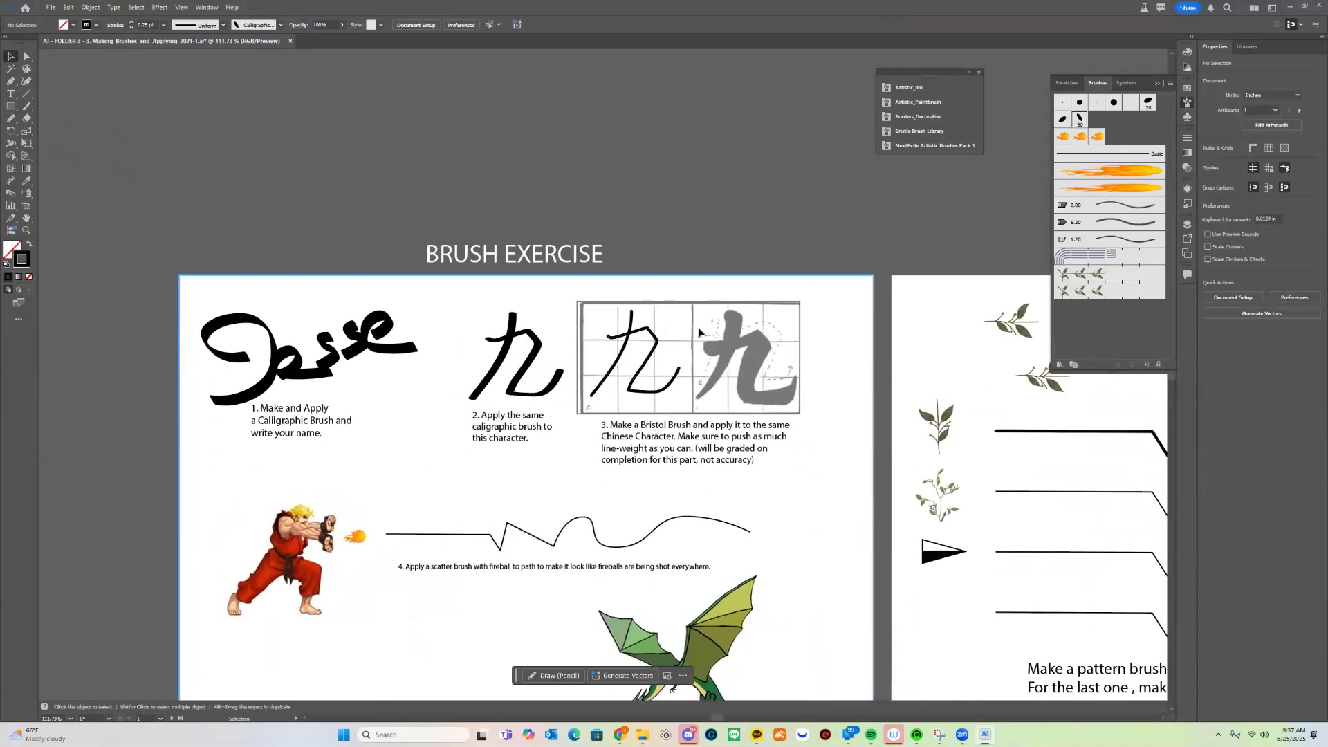
left_click_drag(757, 386, 825, 384)
left_click_drag(517, 389, 641, 395)
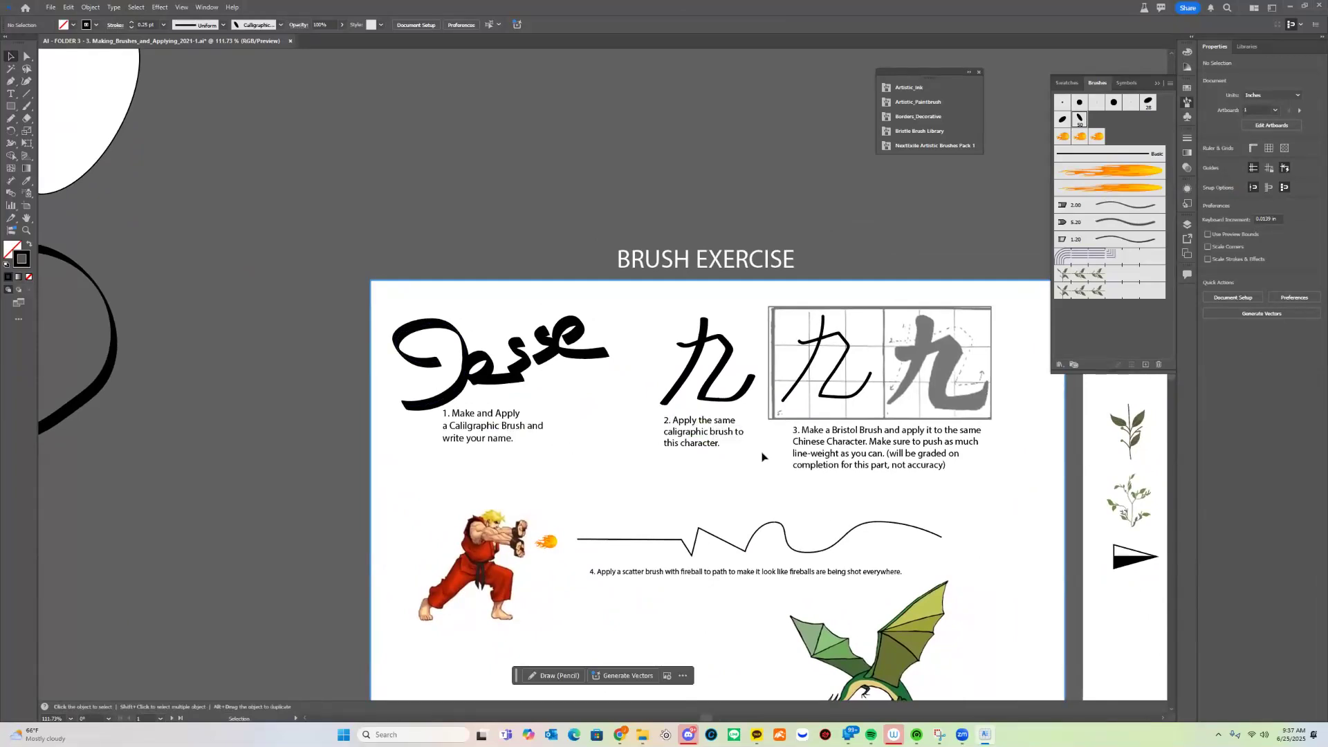
left_click_drag(604, 432, 613, 405)
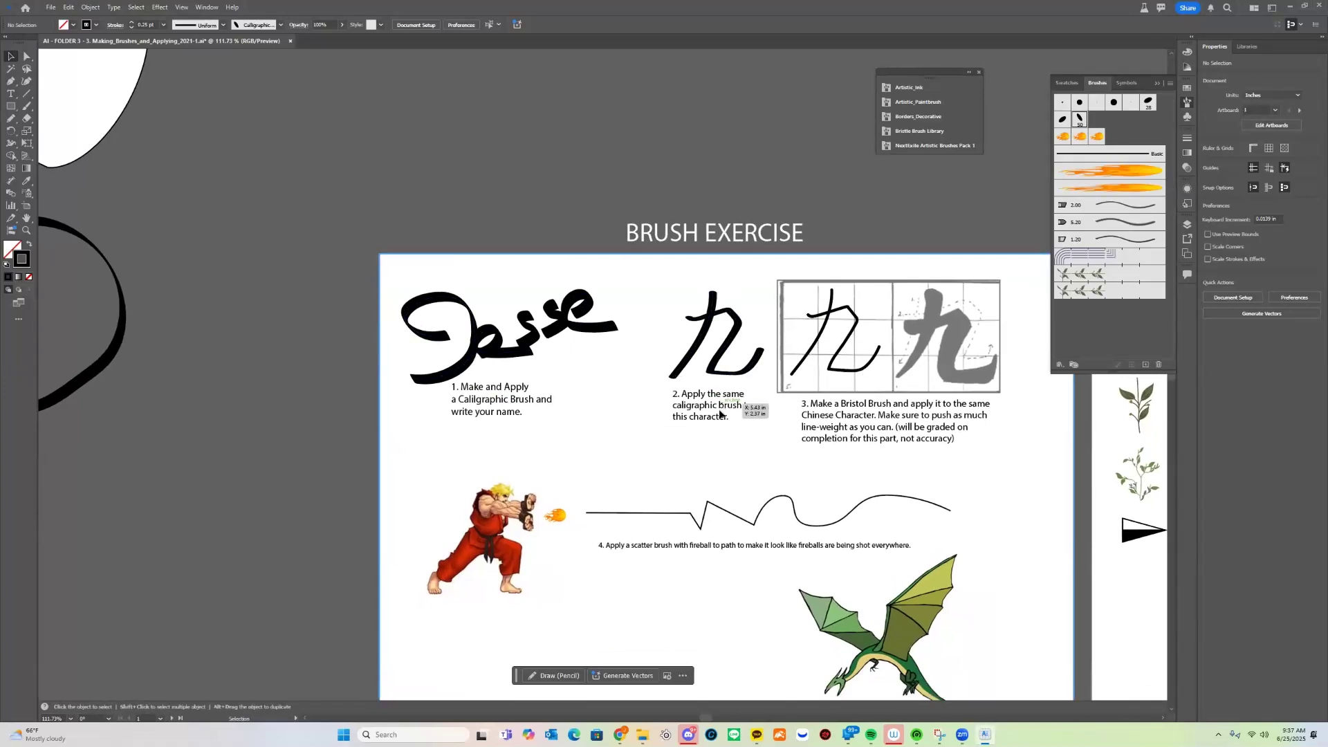
left_click_drag(1065, 438, 827, 395)
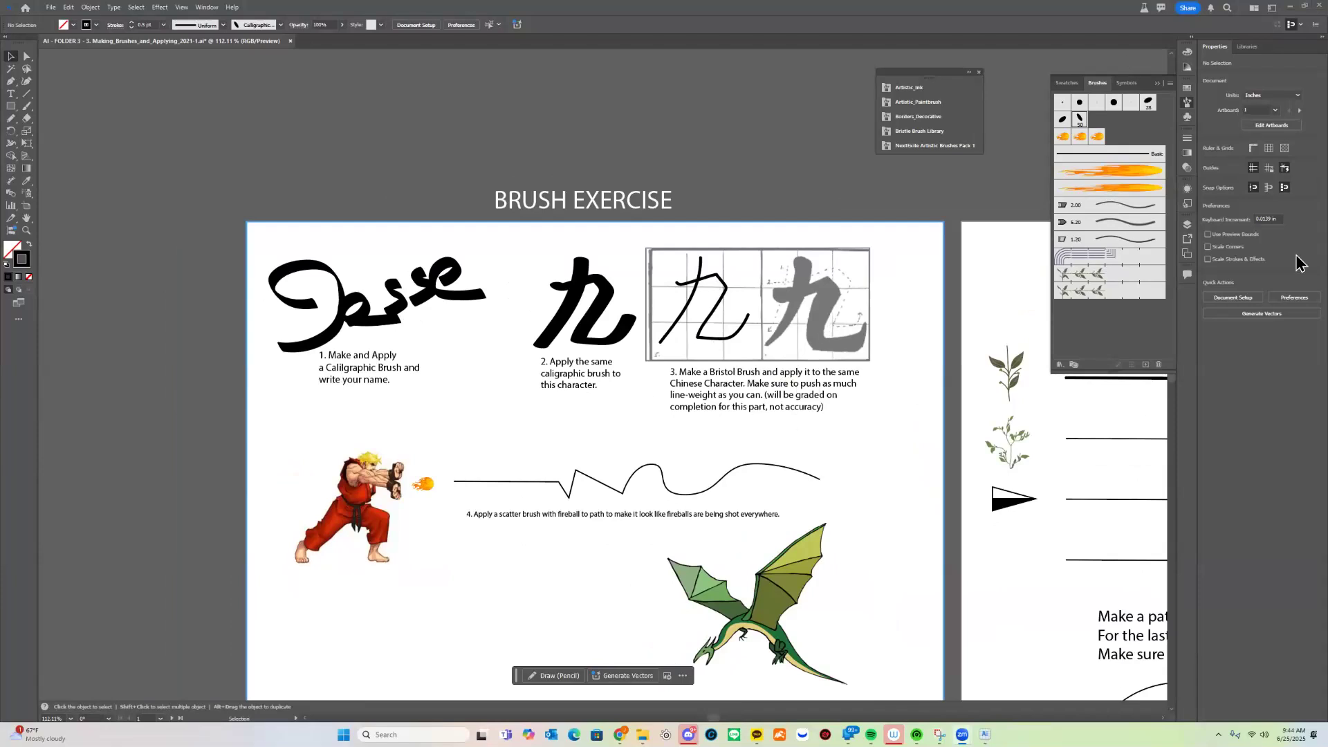
- Create a new bristle brush, name it with the author's first name followed by "Brush", and choose the Flat Blunt shape
left_click(1145, 365)
left_click(659, 413)
left_click(637, 442)
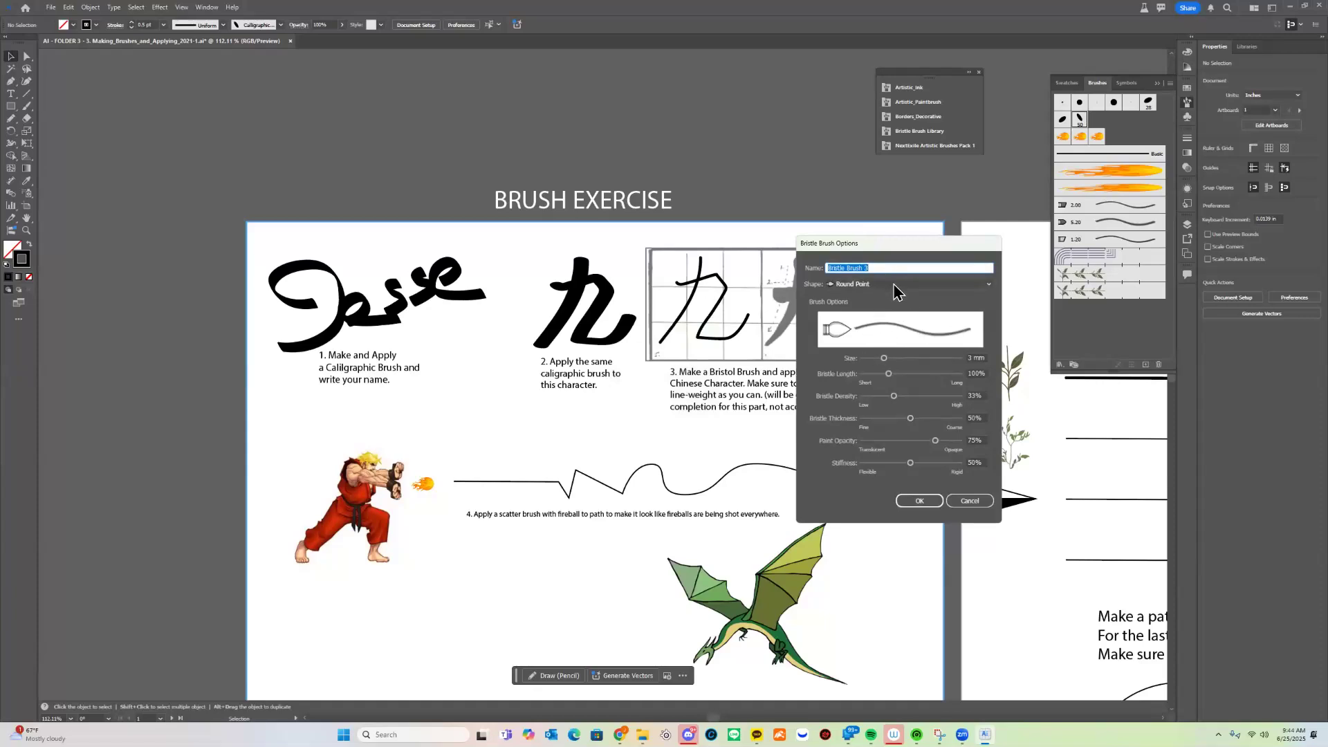
type("Jesse Brush")
left_click_drag(884, 359, 922, 399)
left_click(890, 284)
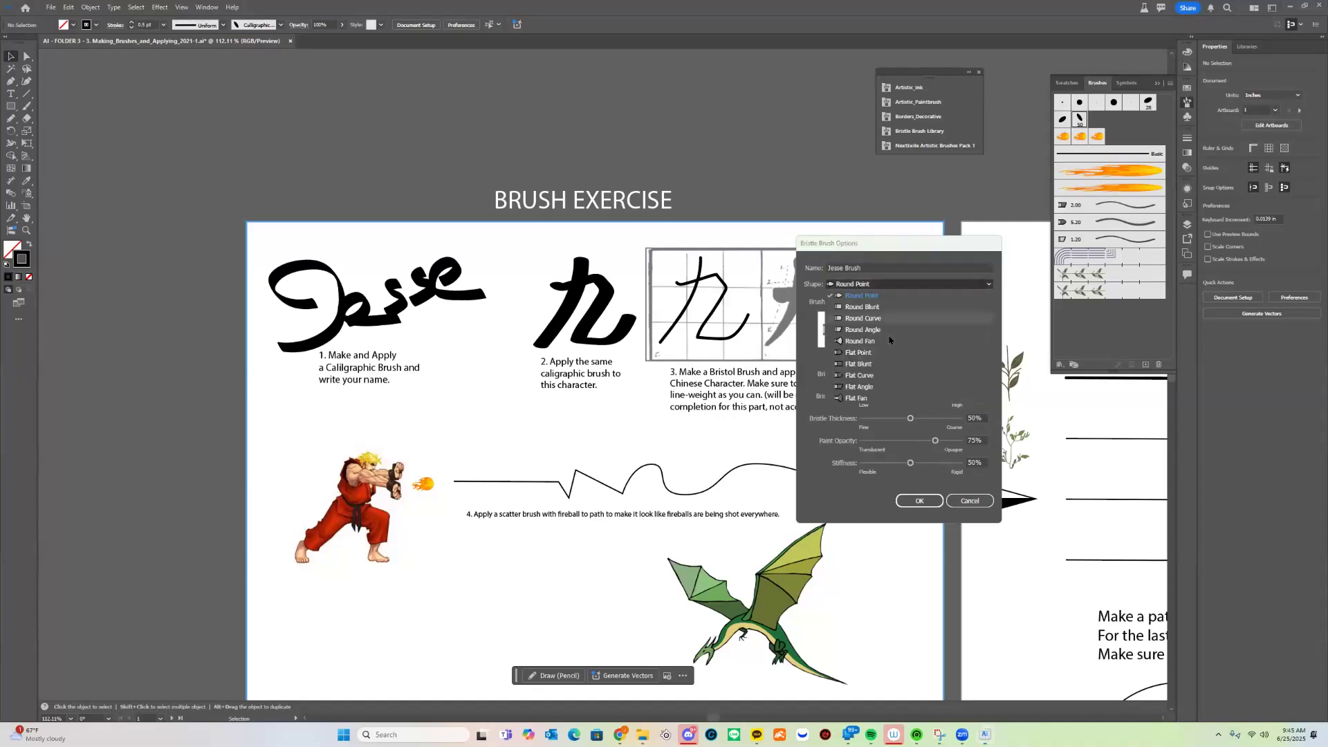
left_click(899, 363)
- Set the bristle brush's size to 3.48 mm, length 112%, density 74%, thickness 33%, paint opacity 74% and stiffness 33%, and save it
mouse_move(915, 374)
left_mouse_down()
mouse_move(892, 374)
mouse_move(938, 396)
mouse_move(895, 420)
mouse_move(918, 433)
mouse_move(927, 463)
mouse_move(893, 462)
mouse_move(937, 442)
mouse_move(894, 420)
mouse_move(900, 401)
mouse_move(934, 399)
mouse_move(899, 375)
left_mouse_up()
left_click(907, 440)
left_click(934, 440)
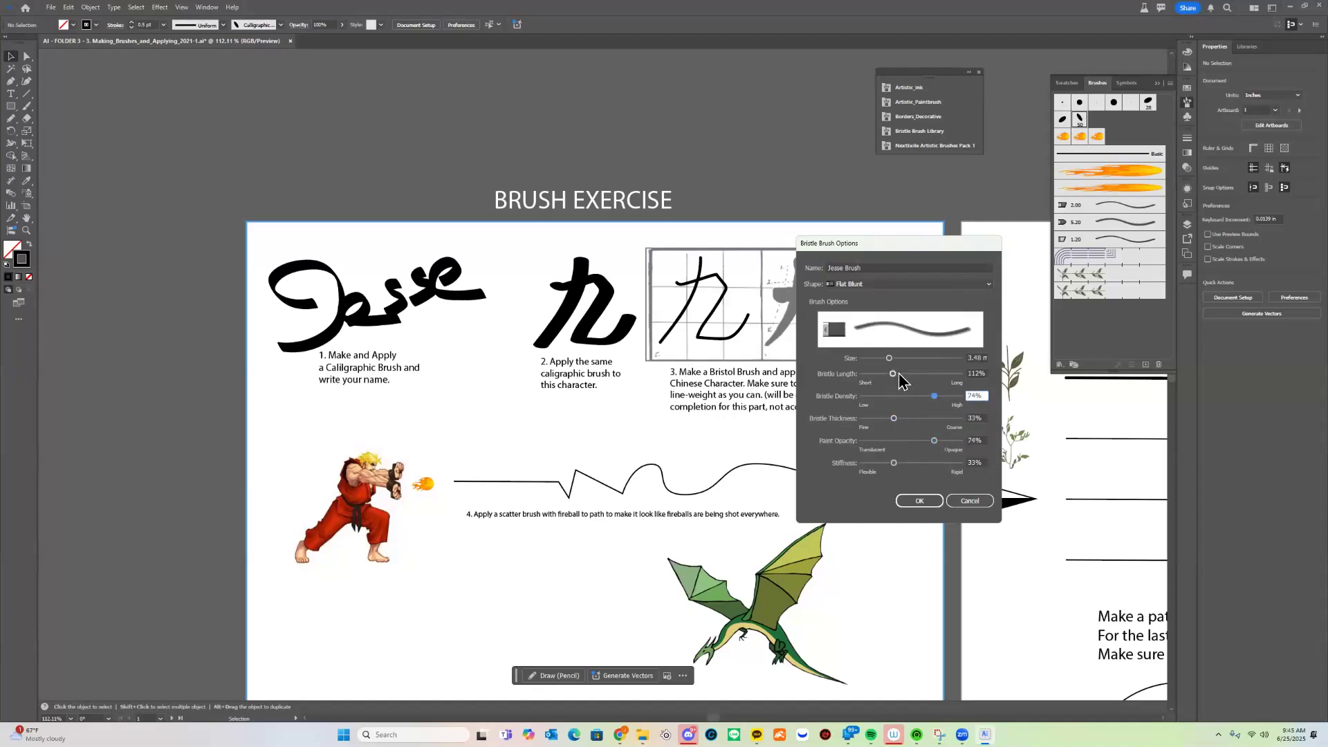
left_click(920, 502)
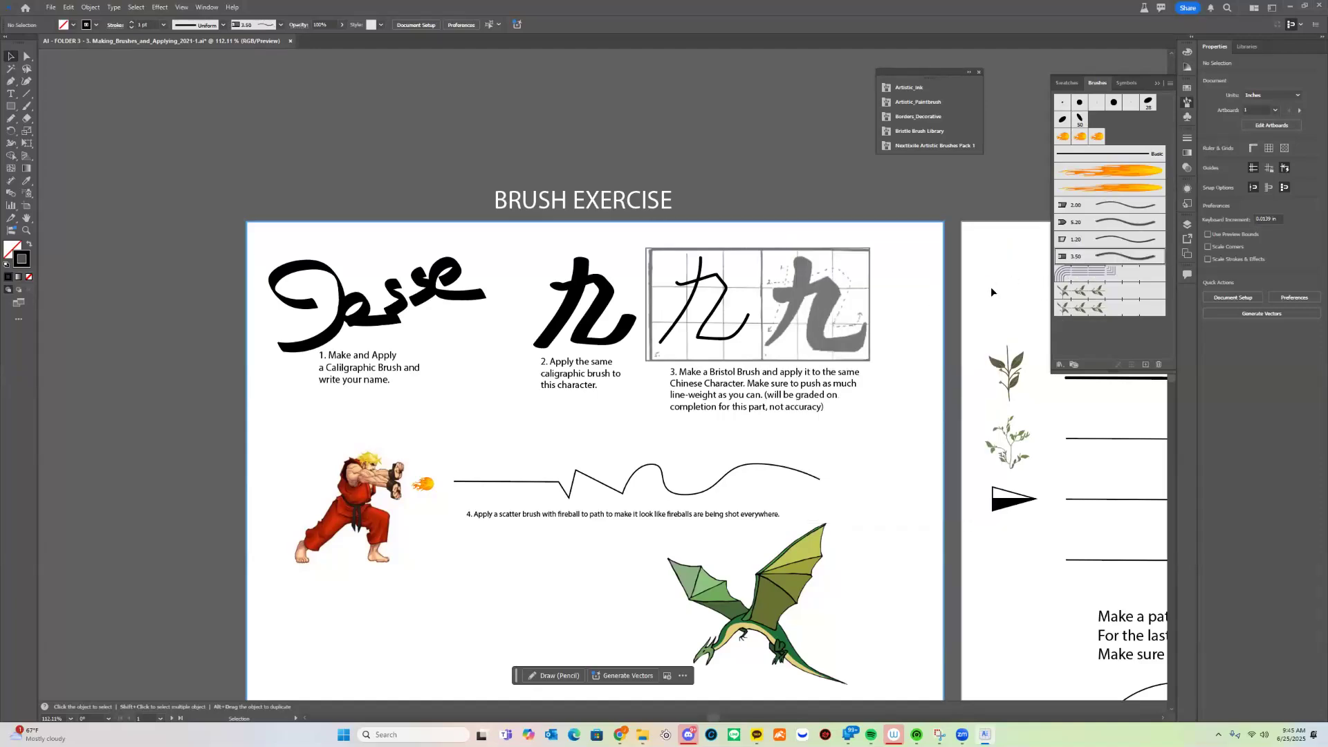
- Trace the gray reference character in exercise 3 with the Paintbrush and the new bristle brush, redoing unsatisfactory strokes
left_click(27, 106)
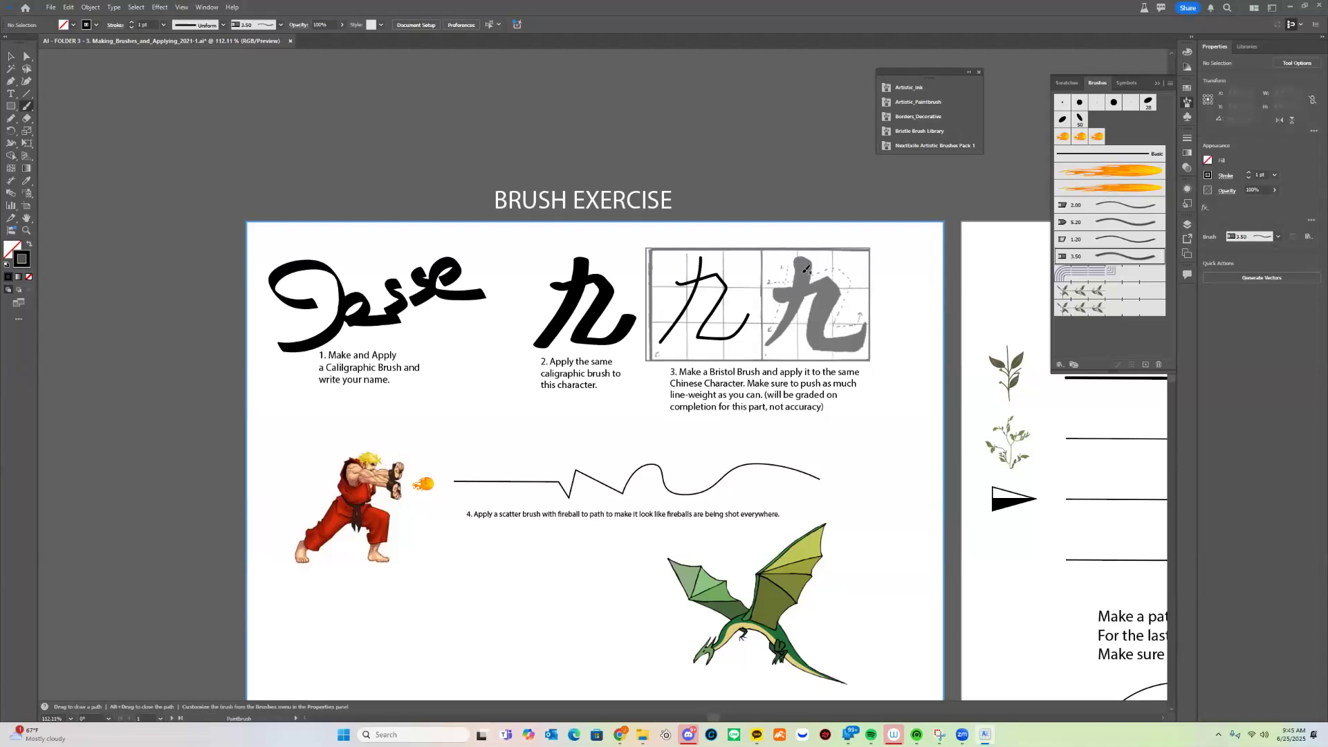
left_click_drag(803, 262, 762, 352)
key("ctrl+z")
left_click_drag(803, 261, 770, 348)
mouse_move(777, 295)
left_mouse_down()
mouse_move(822, 274)
mouse_move(834, 287)
mouse_move(821, 332)
mouse_move(885, 319)
left_mouse_up()
key("ctrl+z")
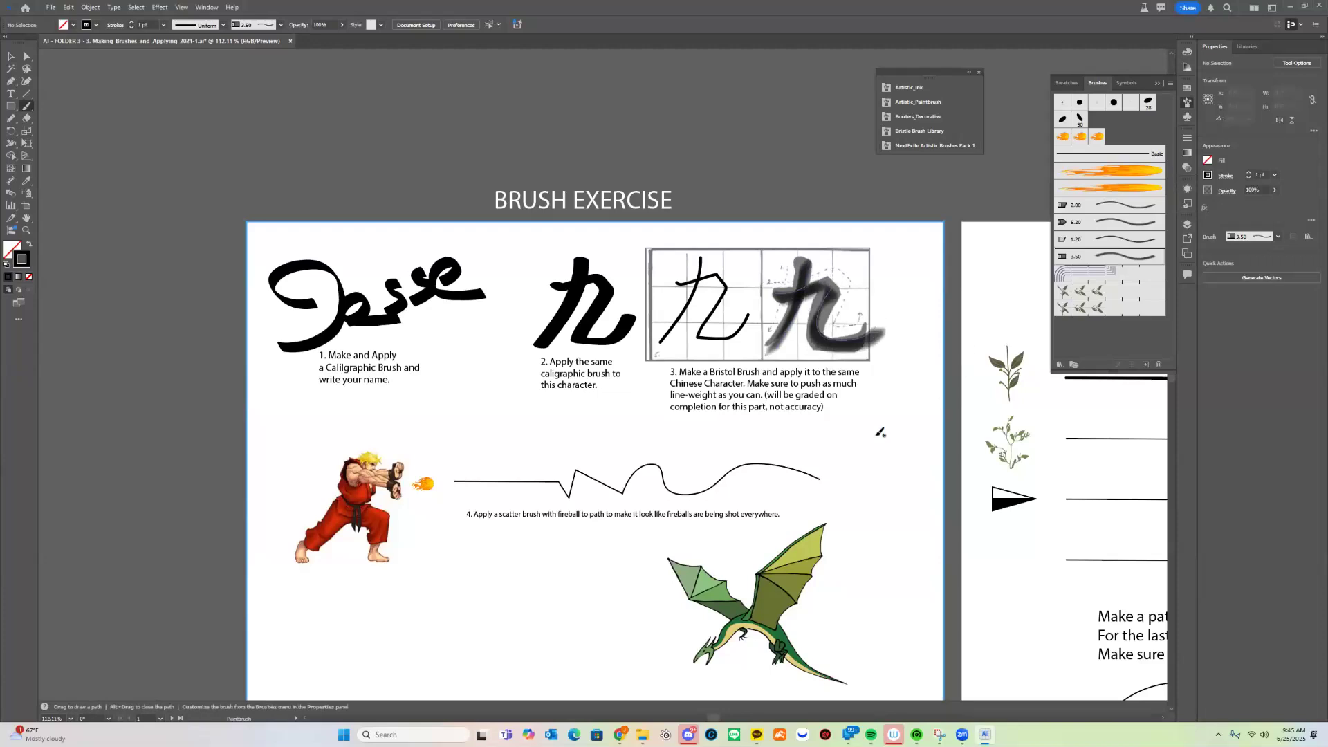
key("v")
left_click_drag(795, 329, 794, 167)
key("ctrl+z")
left_click(808, 446)
left_click_drag(806, 448, 769, 443)
left_click_drag(657, 360, 718, 403)
left_click_drag(715, 336, 740, 314)
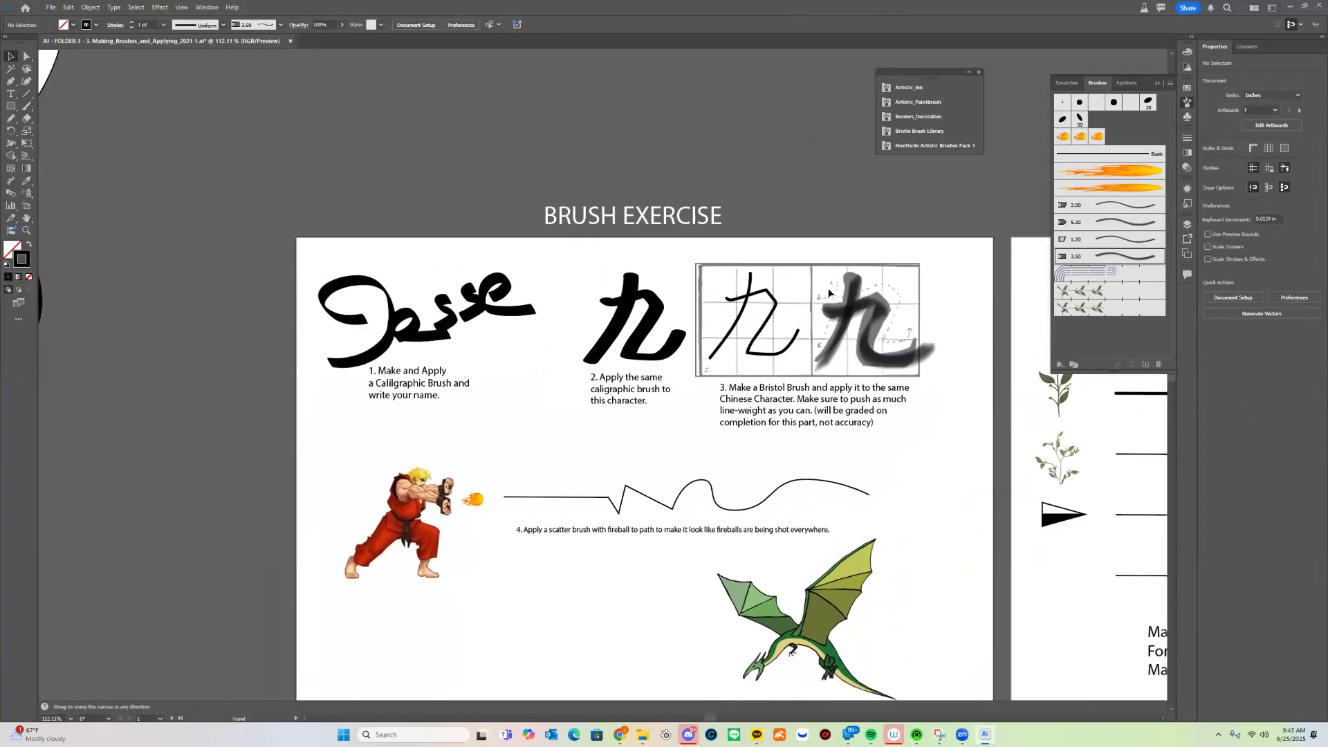
left_click_drag(844, 400, 801, 345)
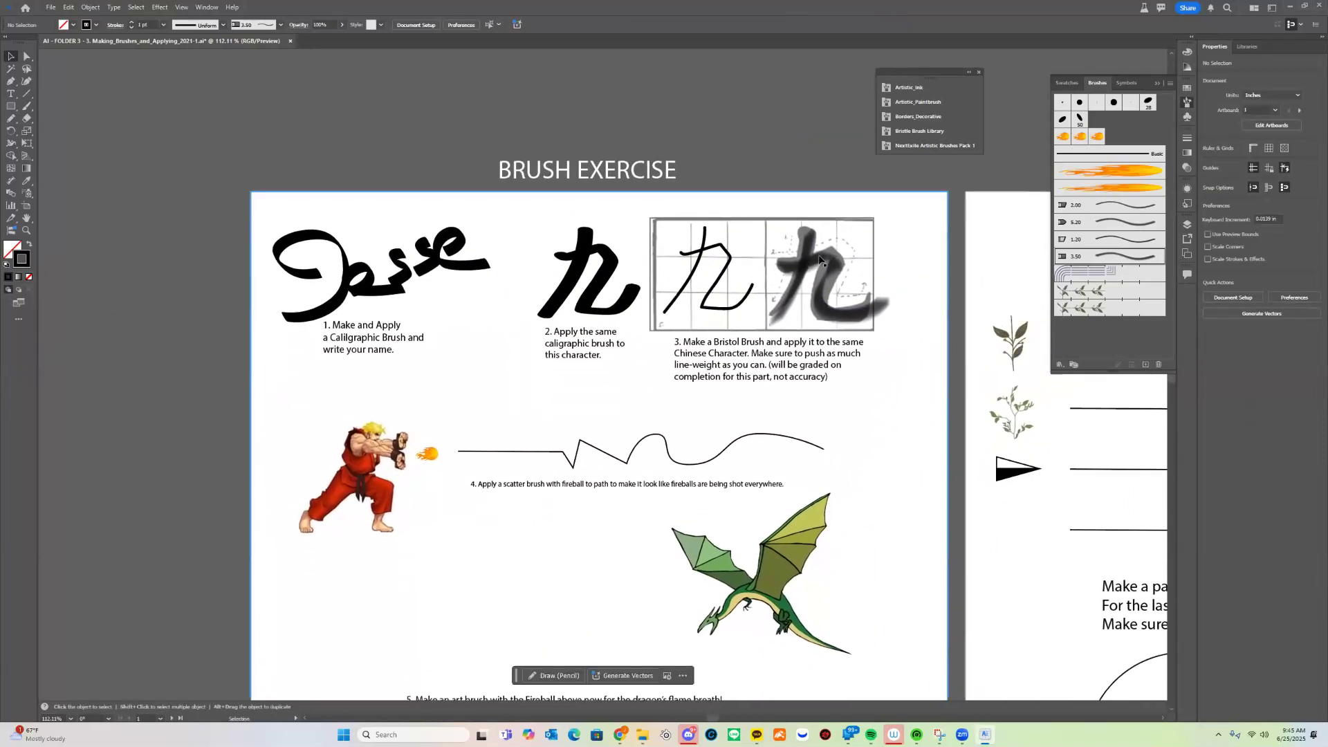
- Draw a wave-shaped curve with the Pen tool above the artboard and apply the new bristle brush to it
key("p")
left_click_drag(673, 63, 679, 162)
left_click(650, 204)
left_click_drag(731, 125, 791, 149)
left_click_drag(840, 206, 958, 186)
key("v")
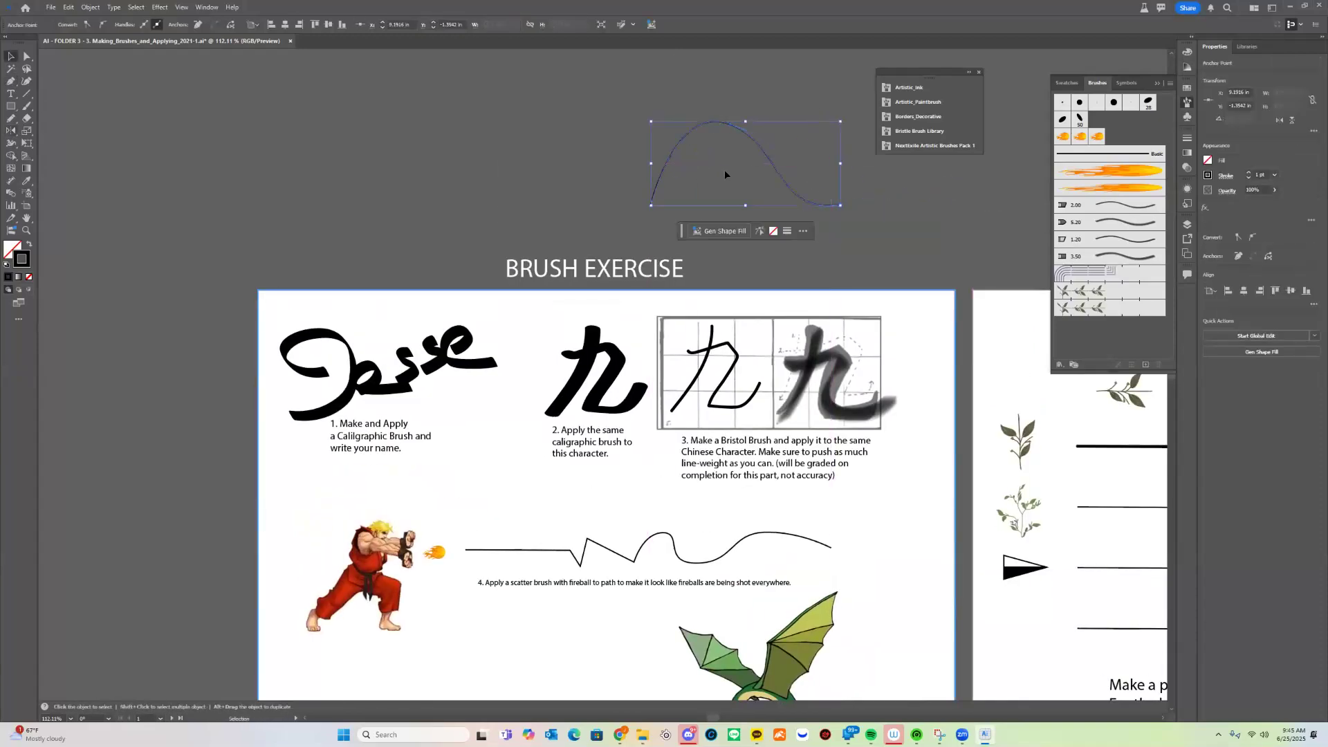
left_click(1124, 256)
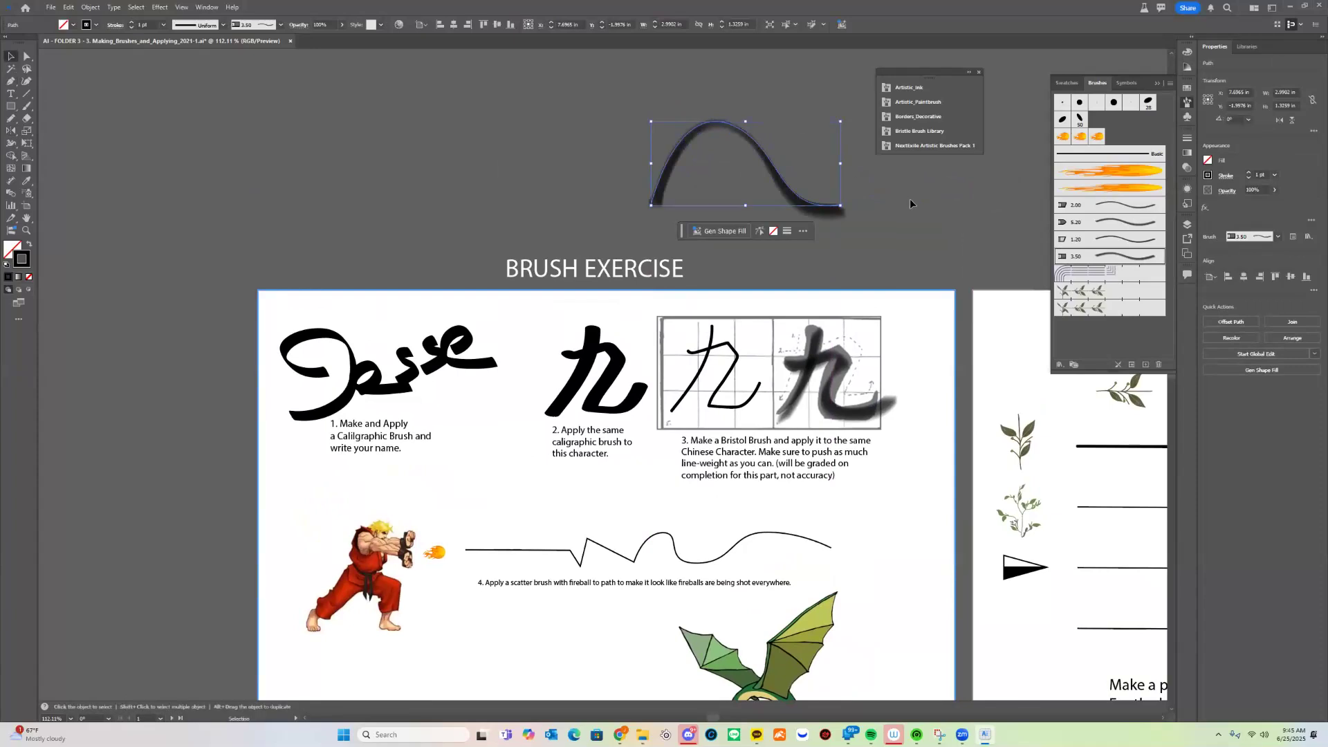
left_click(868, 196)
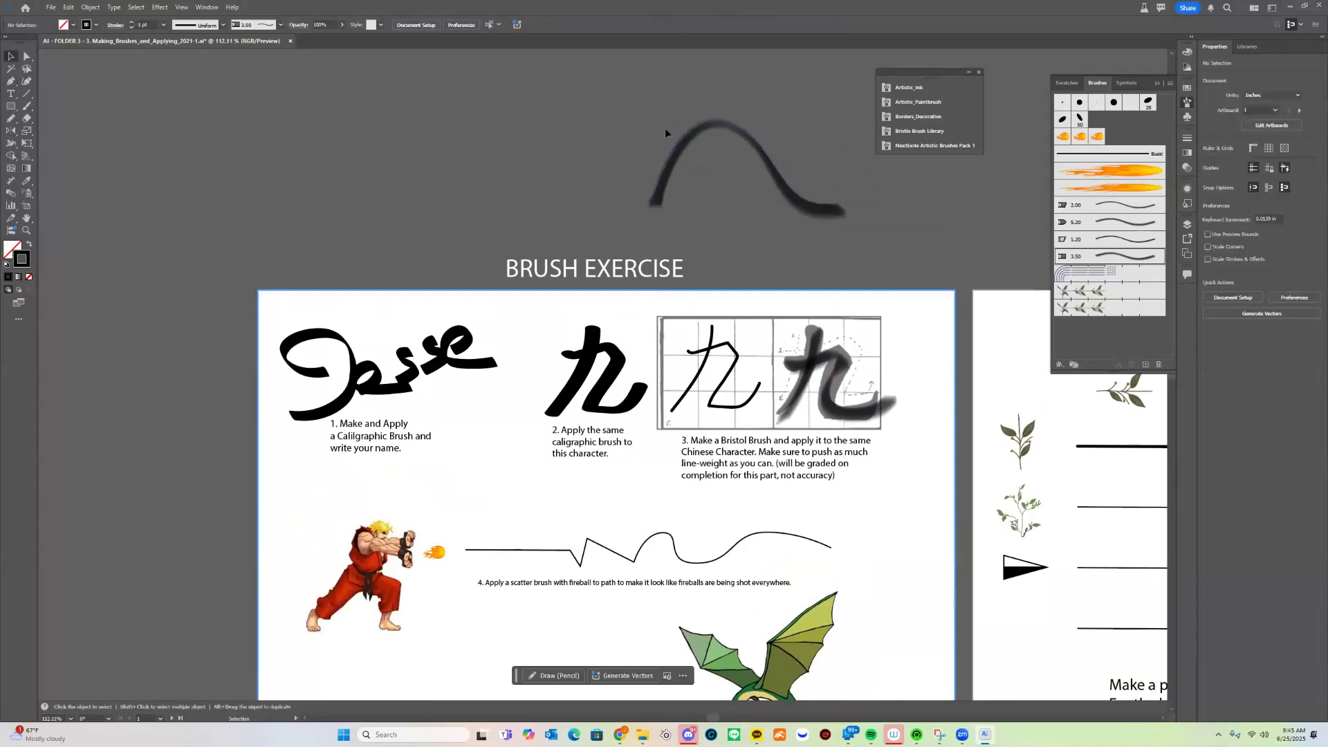
left_click_drag(832, 187, 774, 260)
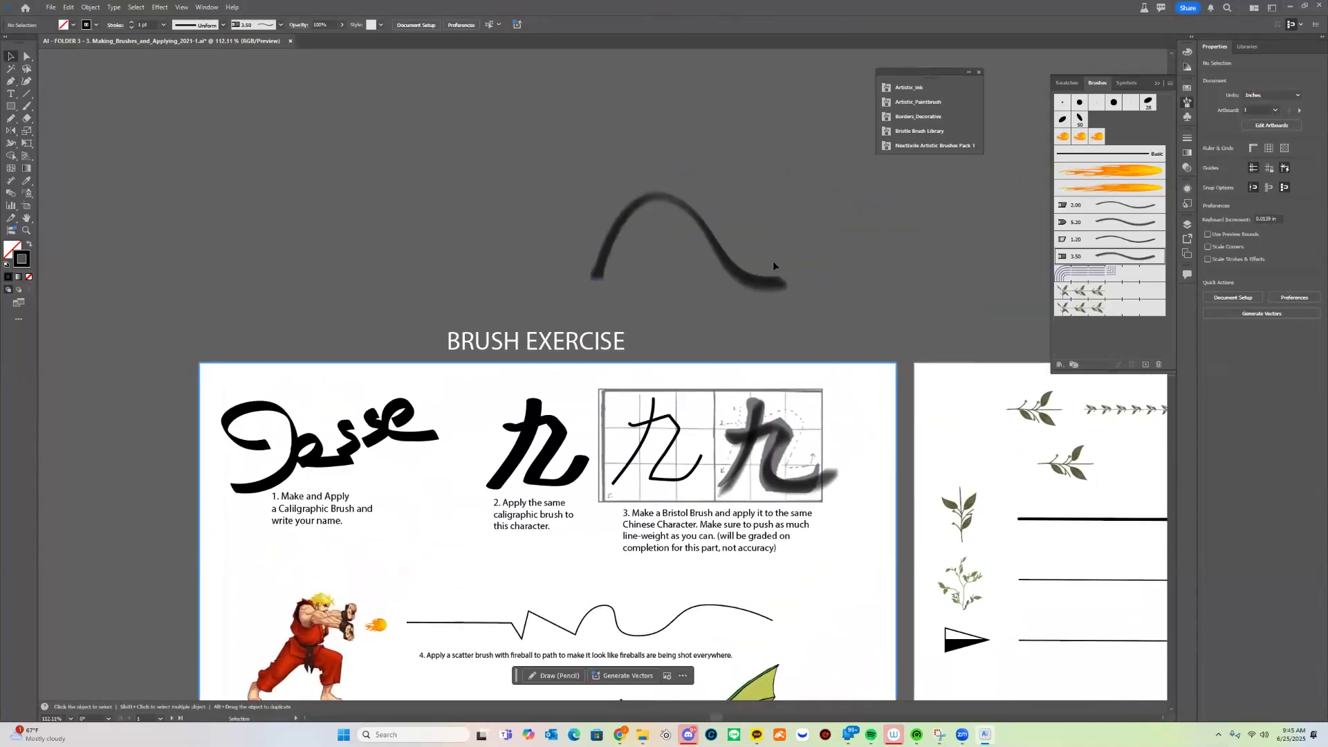
- Draw a second looping curve with the Pen tool above the artboard and apply the new bristle brush to it
key("p")
left_click(732, 261)
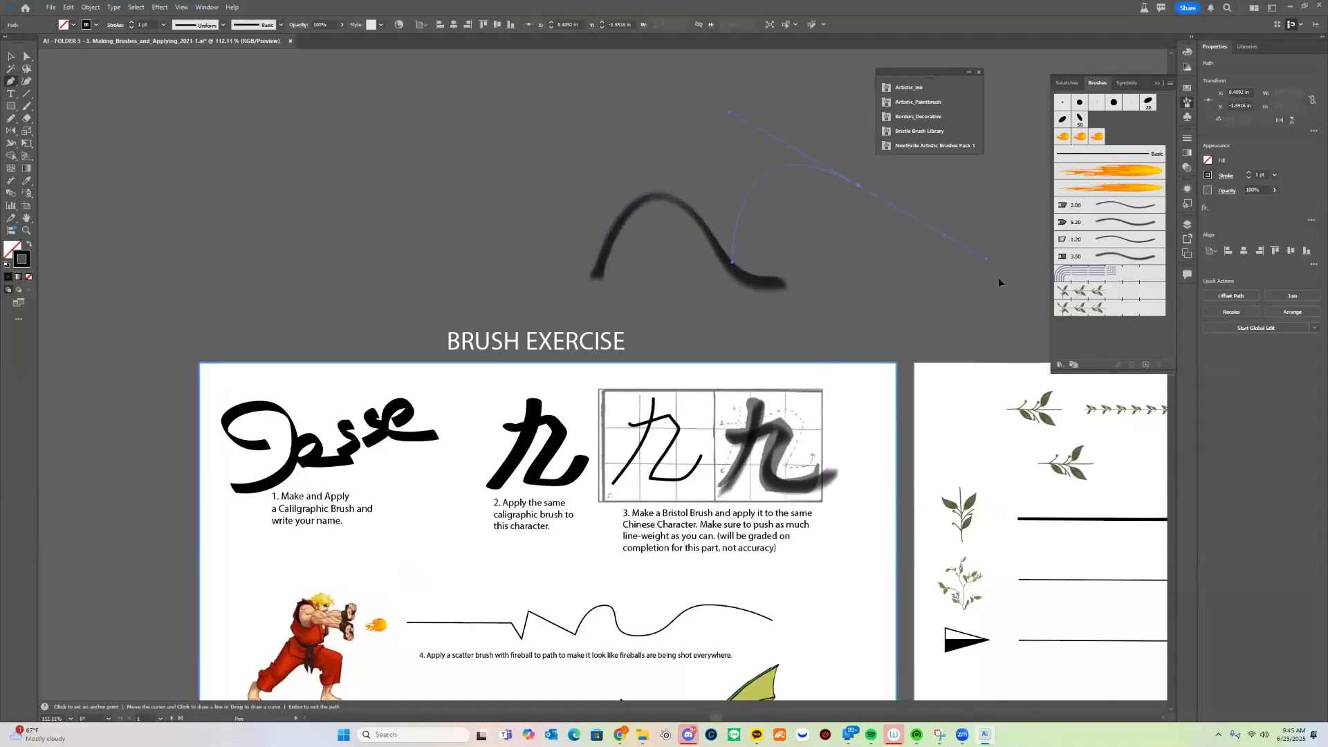
left_click_drag(998, 279, 999, 279)
left_click(717, 333)
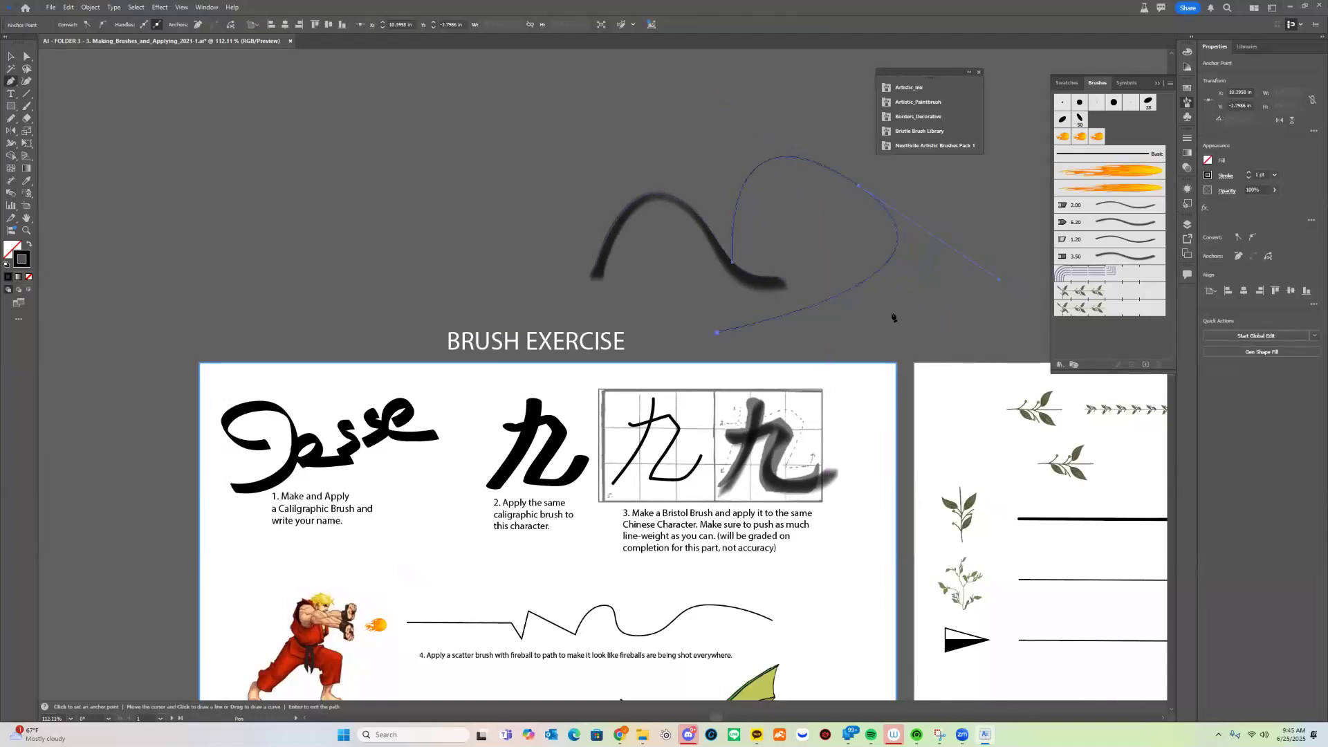
key("v")
left_click(1096, 257)
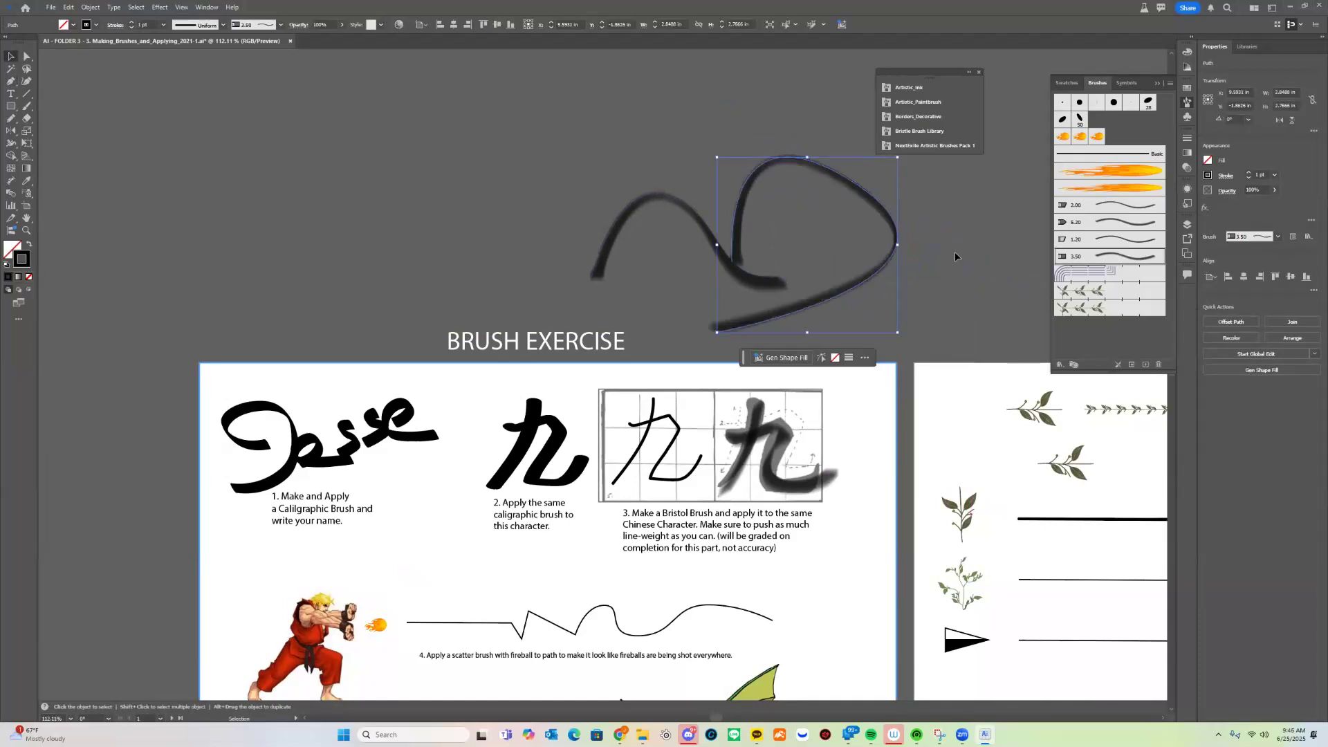
left_click(956, 257)
left_click_drag(740, 368, 803, 296)
left_click_drag(978, 256, 798, 269)
left_click_drag(467, 266, 433, 86)
left_click_drag(486, 501, 716, 669)
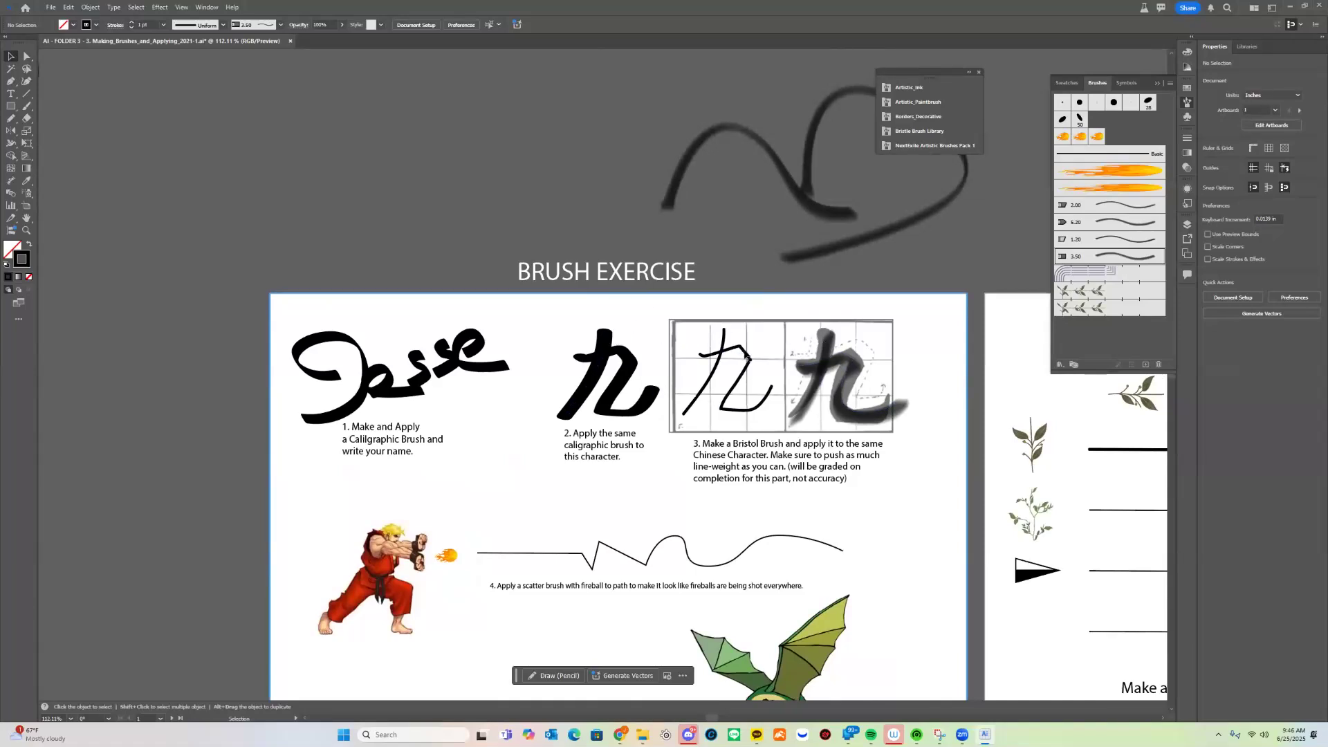
key("p")
left_click(719, 330)
left_click(678, 413)
left_click_drag(664, 420, 650, 429)
key("v")
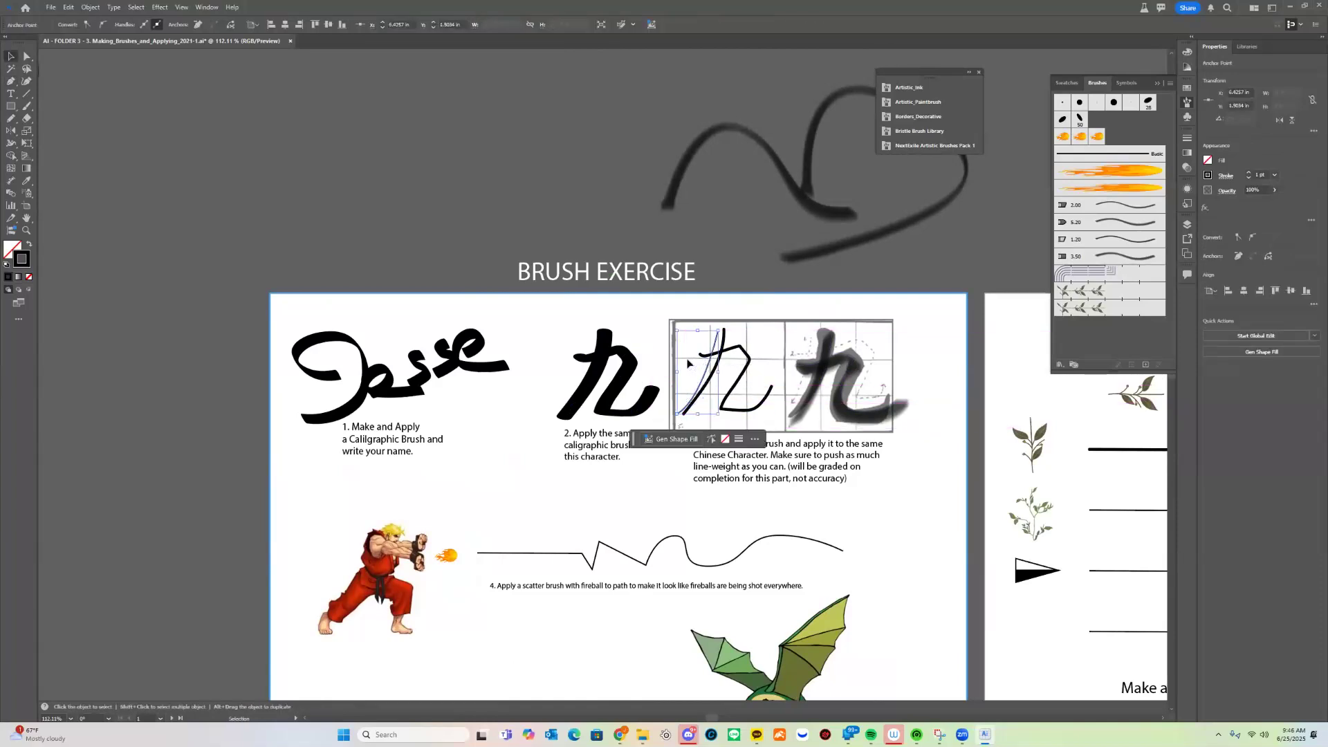
left_click(752, 338)
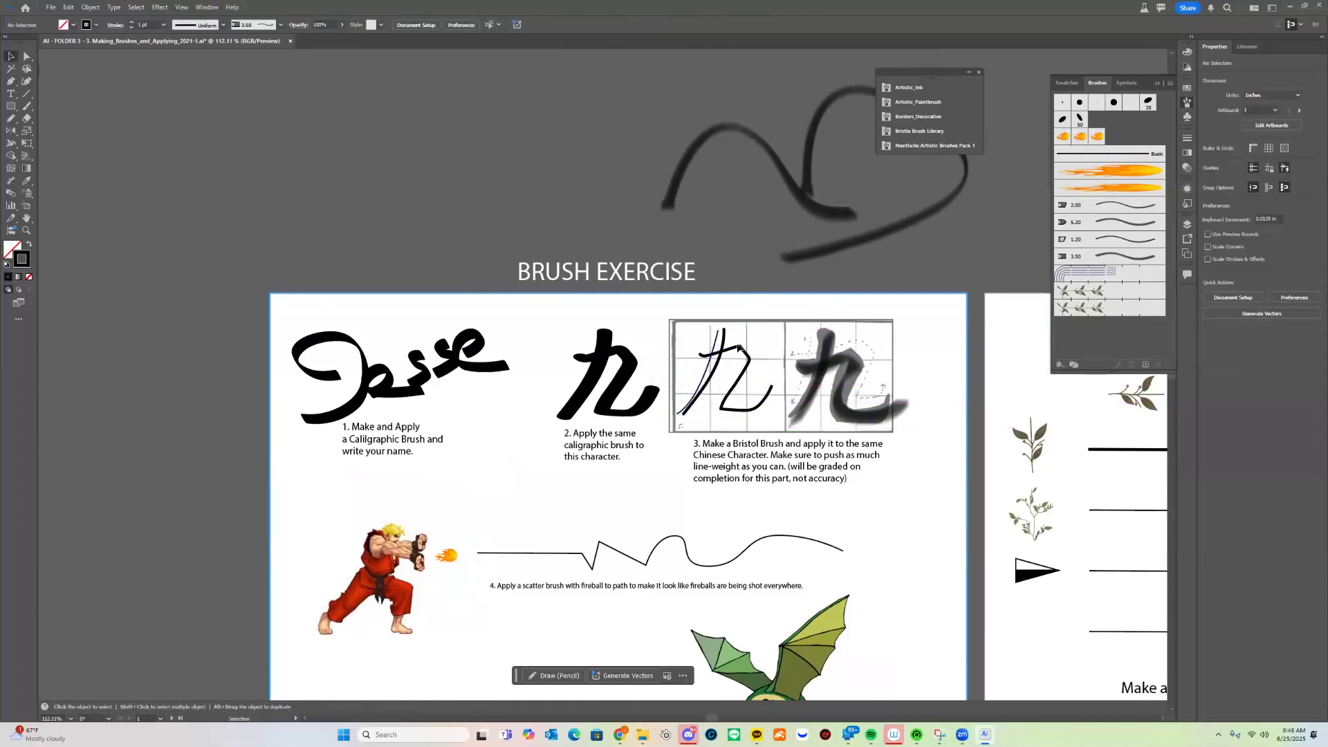
left_click(744, 358)
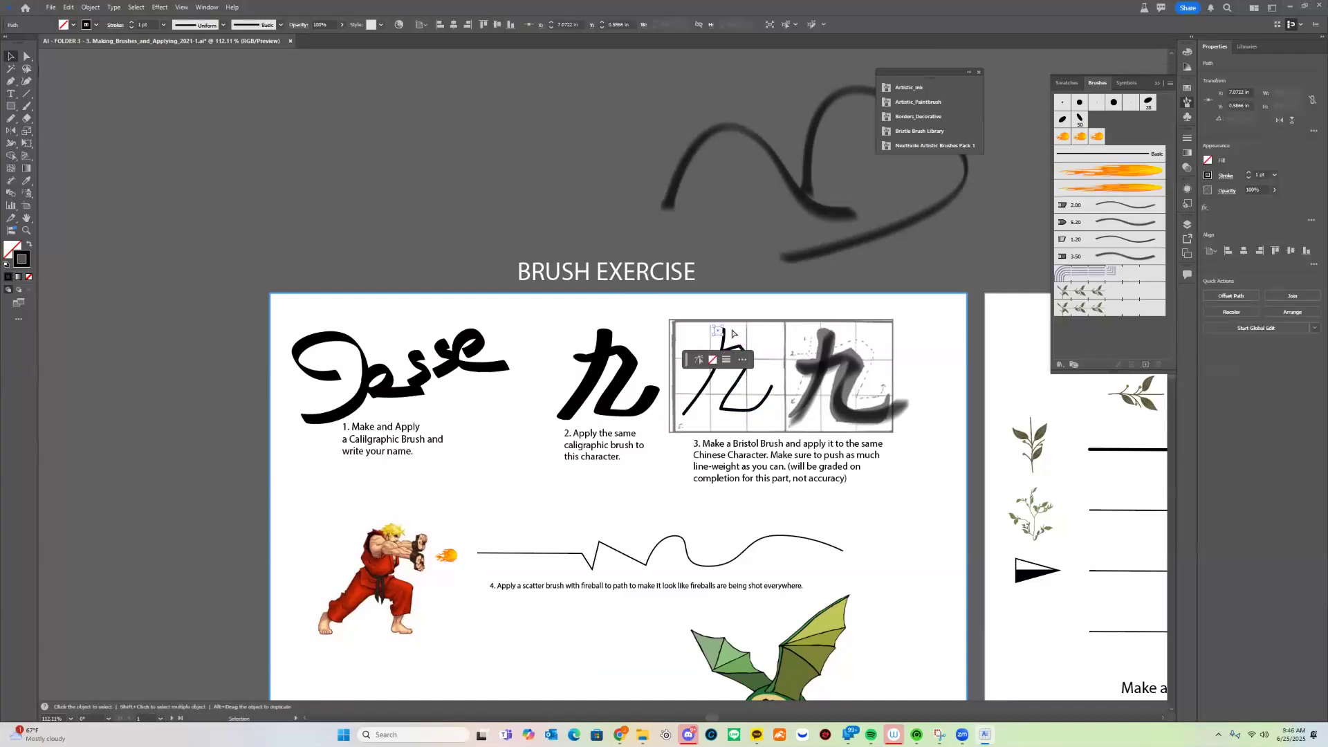
key("Delete")
- Apply the new bristle brush to both strokes of the thin reference character in exercise 3
left_click_drag(892, 395, 804, 423)
left_click(668, 374)
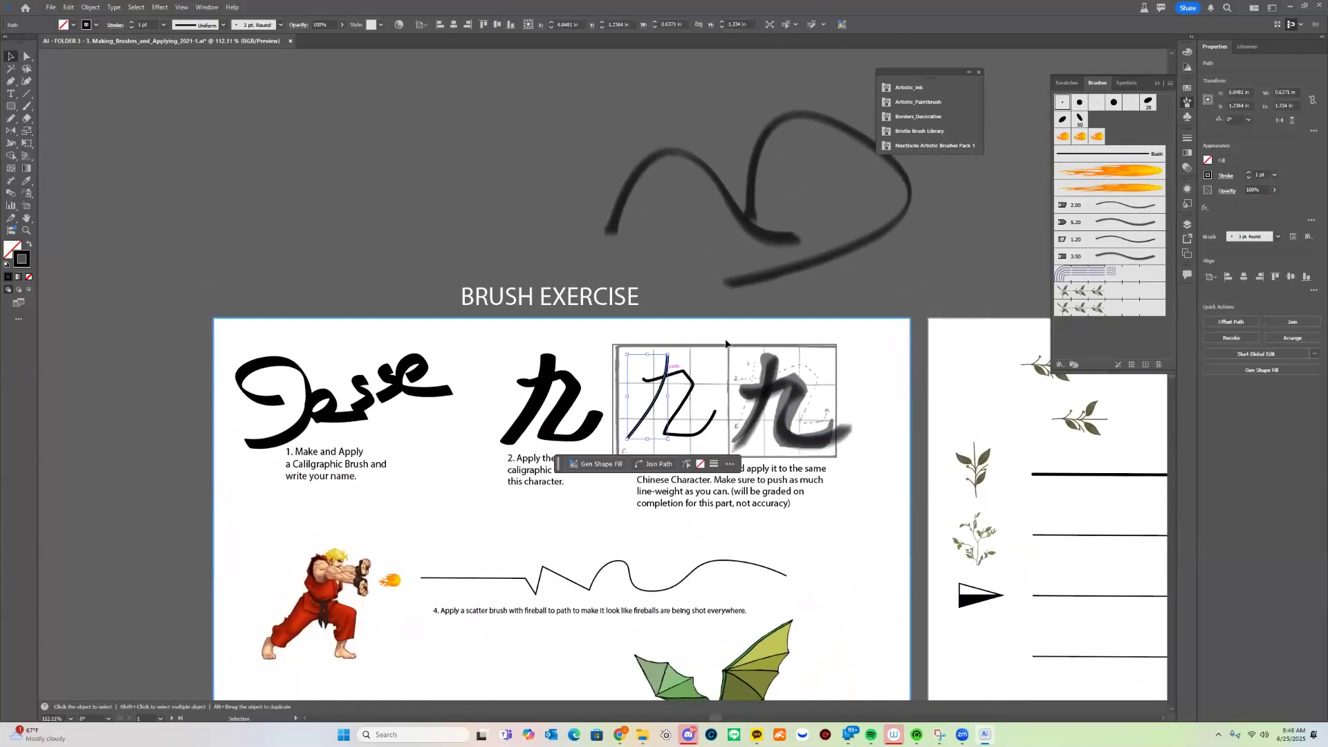
left_click(667, 403, "shift")
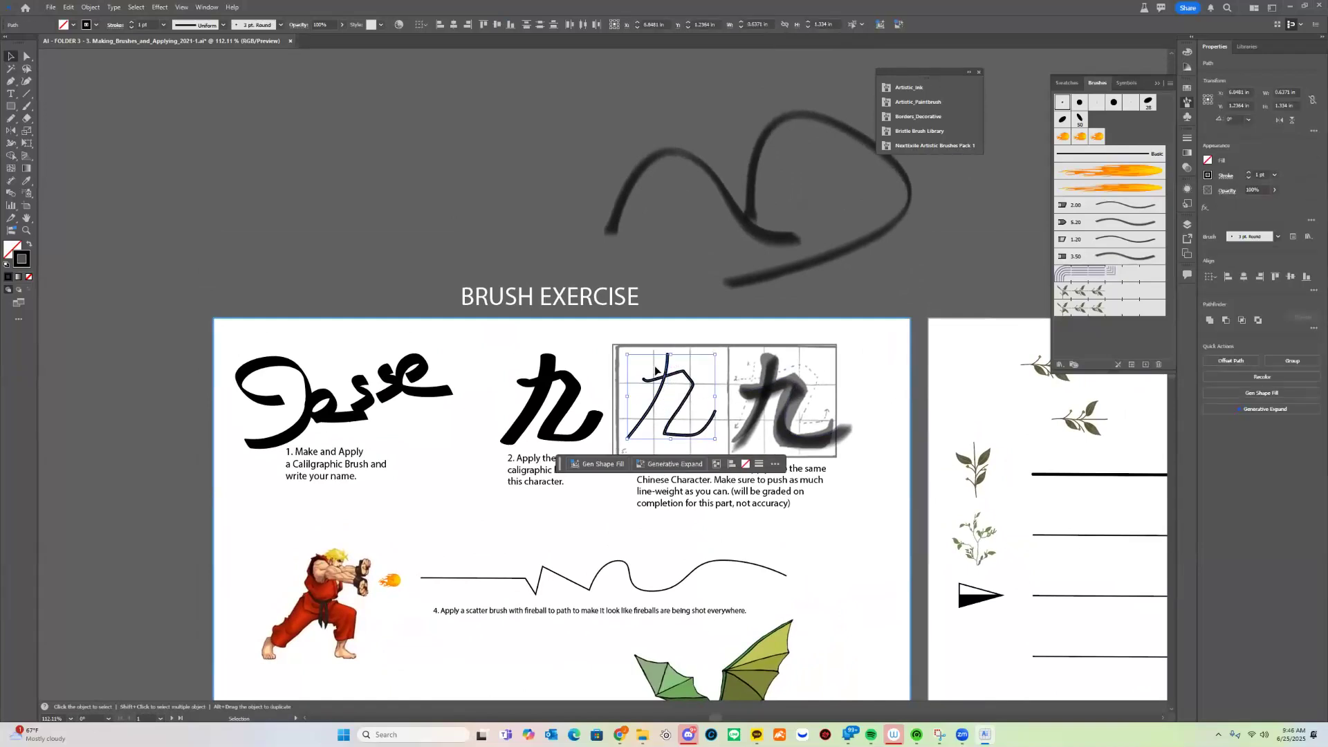
left_click(279, 25)
left_click(212, 102)
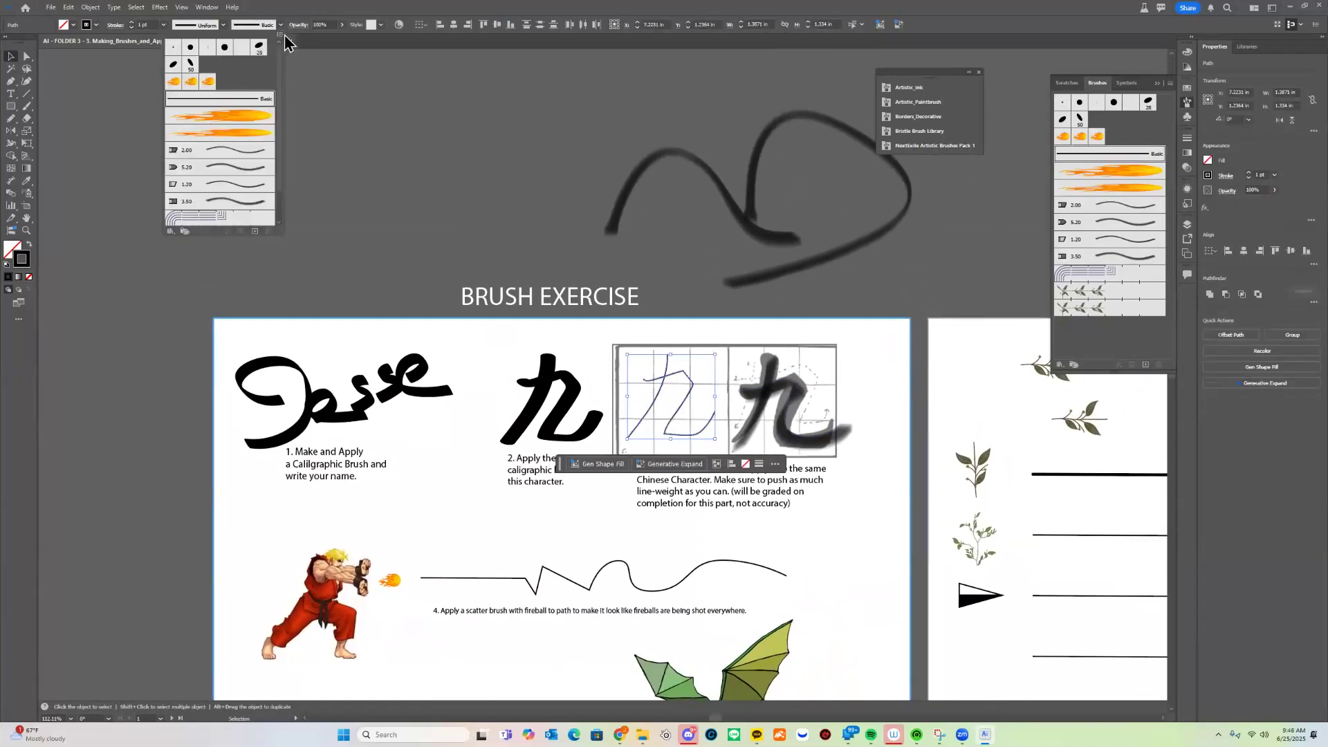
left_click(222, 204)
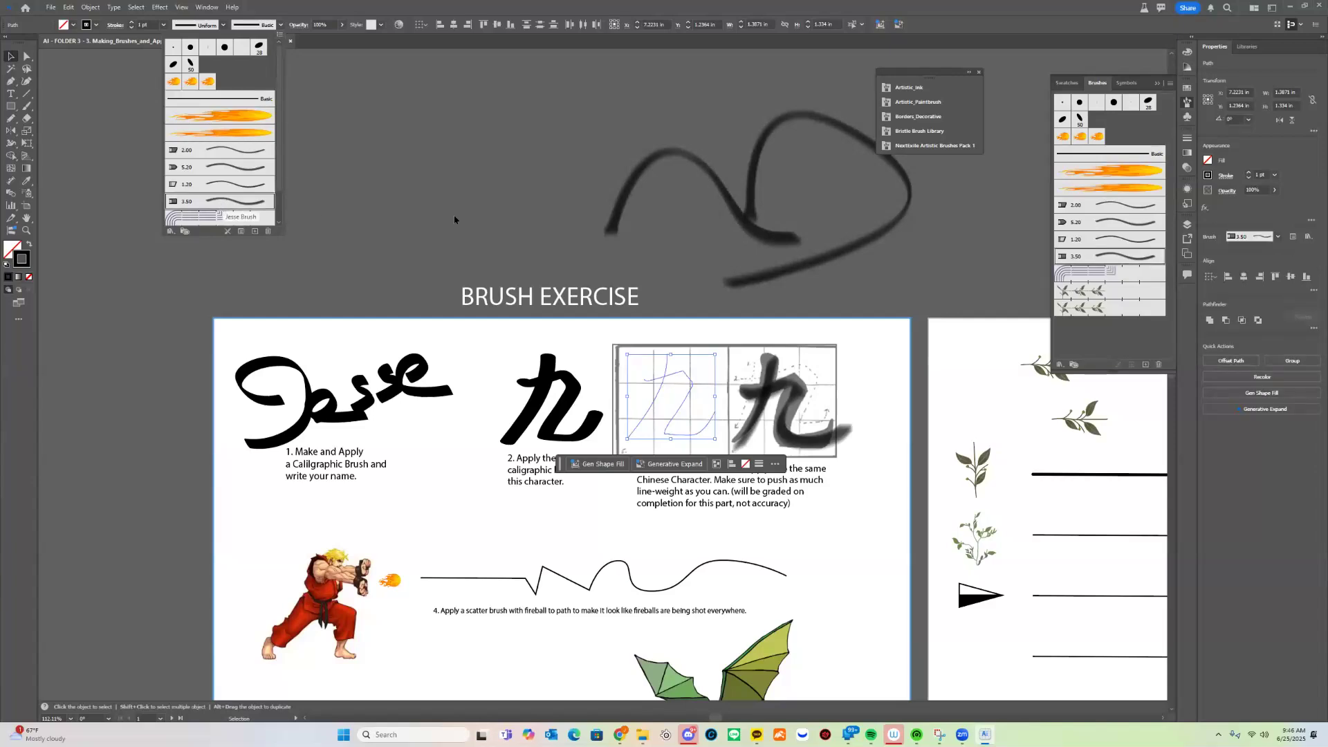
left_click(711, 341)
left_click(673, 400)
left_click(680, 380)
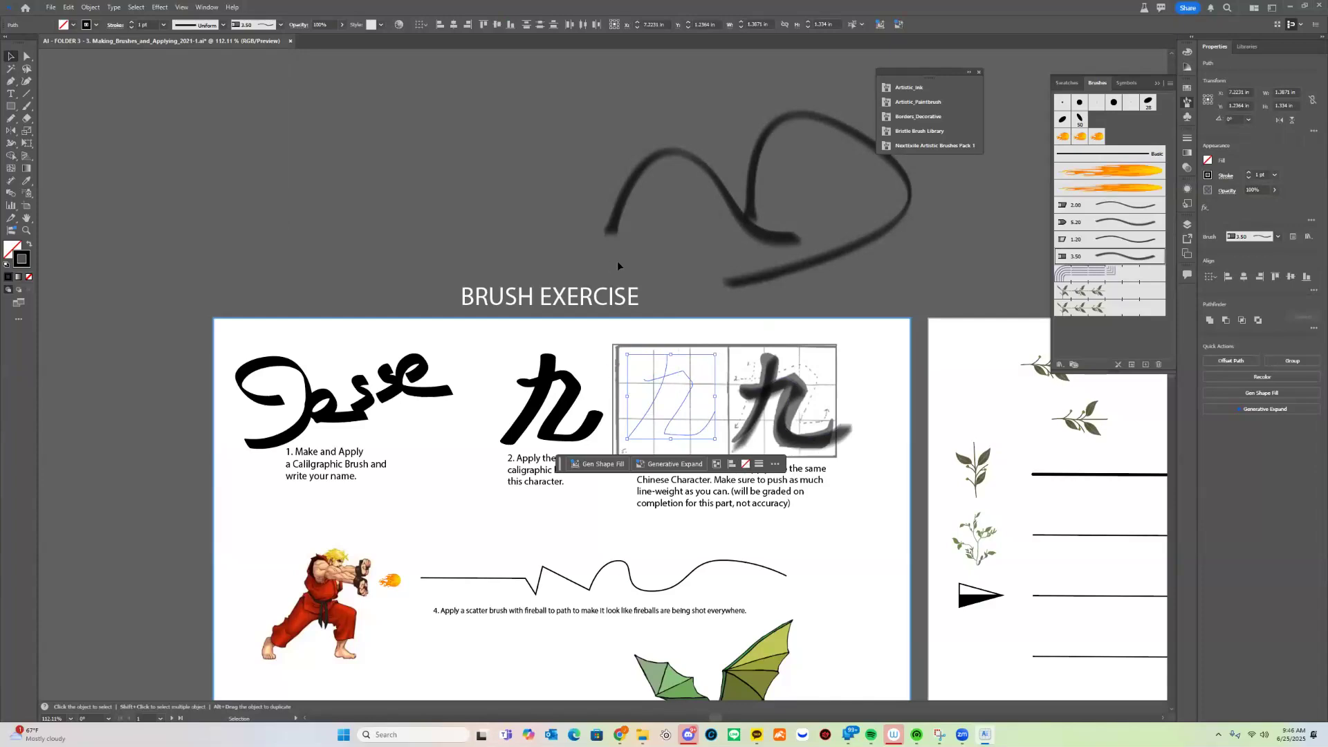
left_click(590, 315)
- Draw the two strokes of the Chinese character with the Pen tool in exercise 3's empty grid and apply the new bristle brush
key("p")
left_click(665, 358)
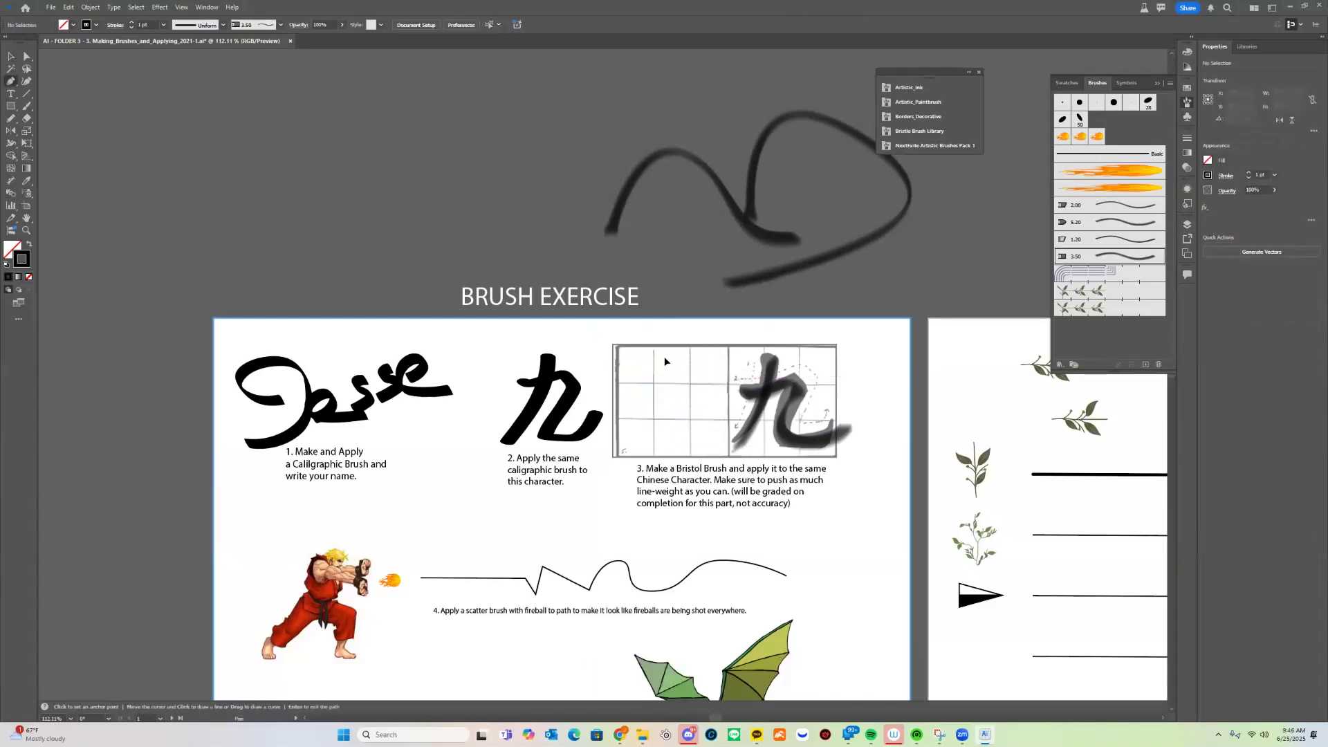
left_click_drag(632, 440, 598, 473)
key("v")
left_click(636, 387)
key("p")
left_click(689, 374)
left_click(701, 381)
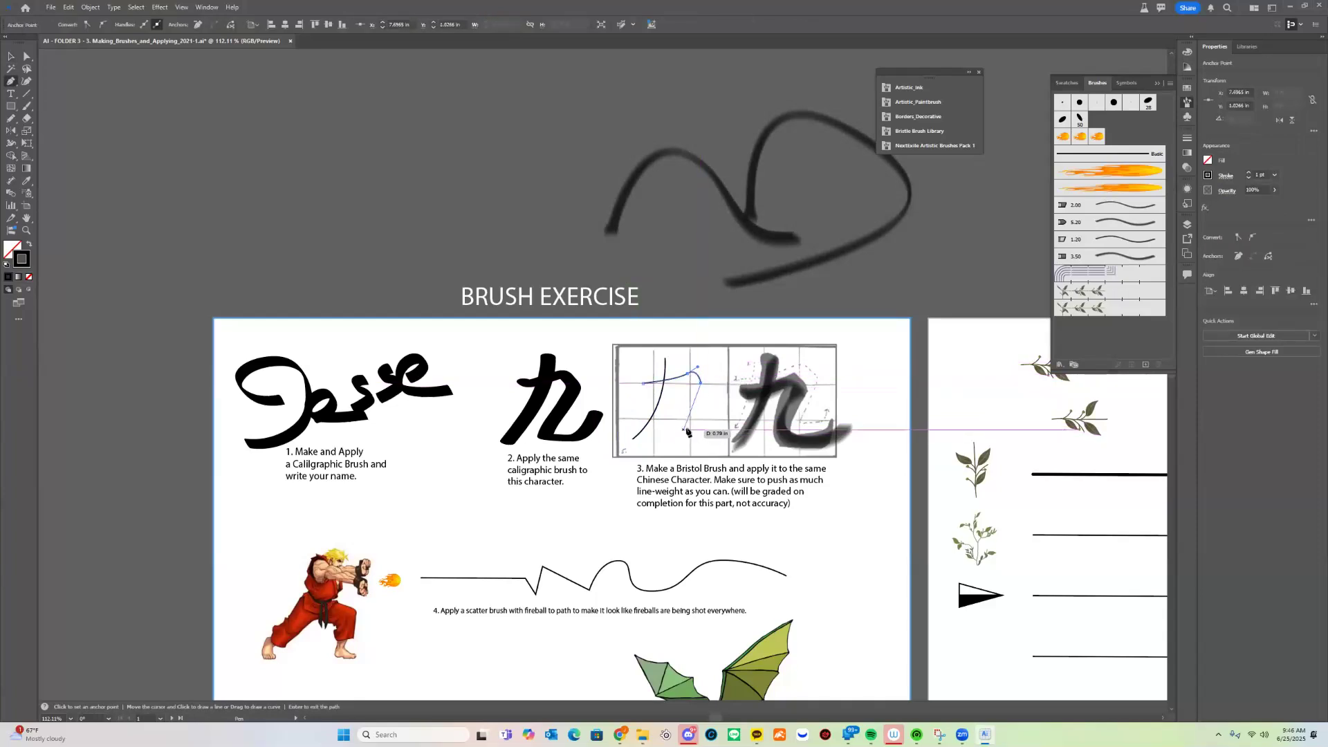
left_click_drag(685, 440, 716, 435)
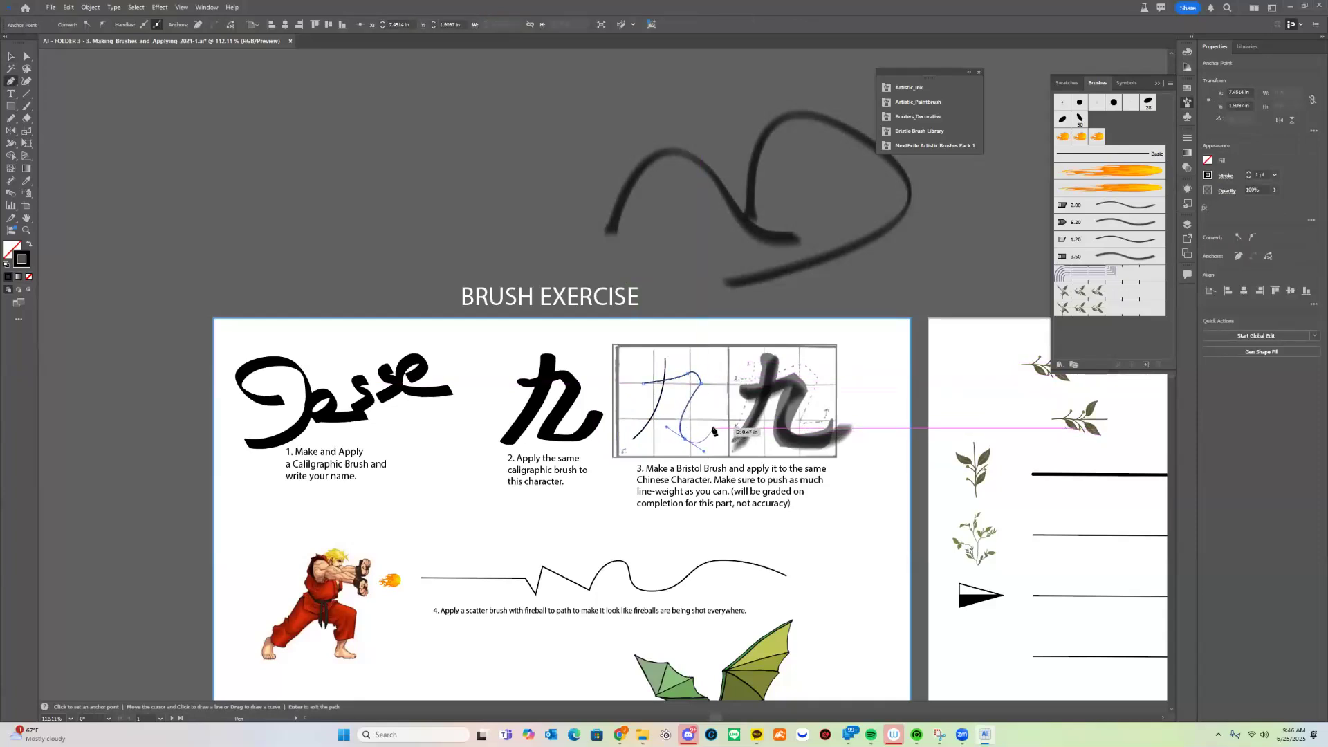
key("v")
left_click(1124, 257)
left_click(545, 272)
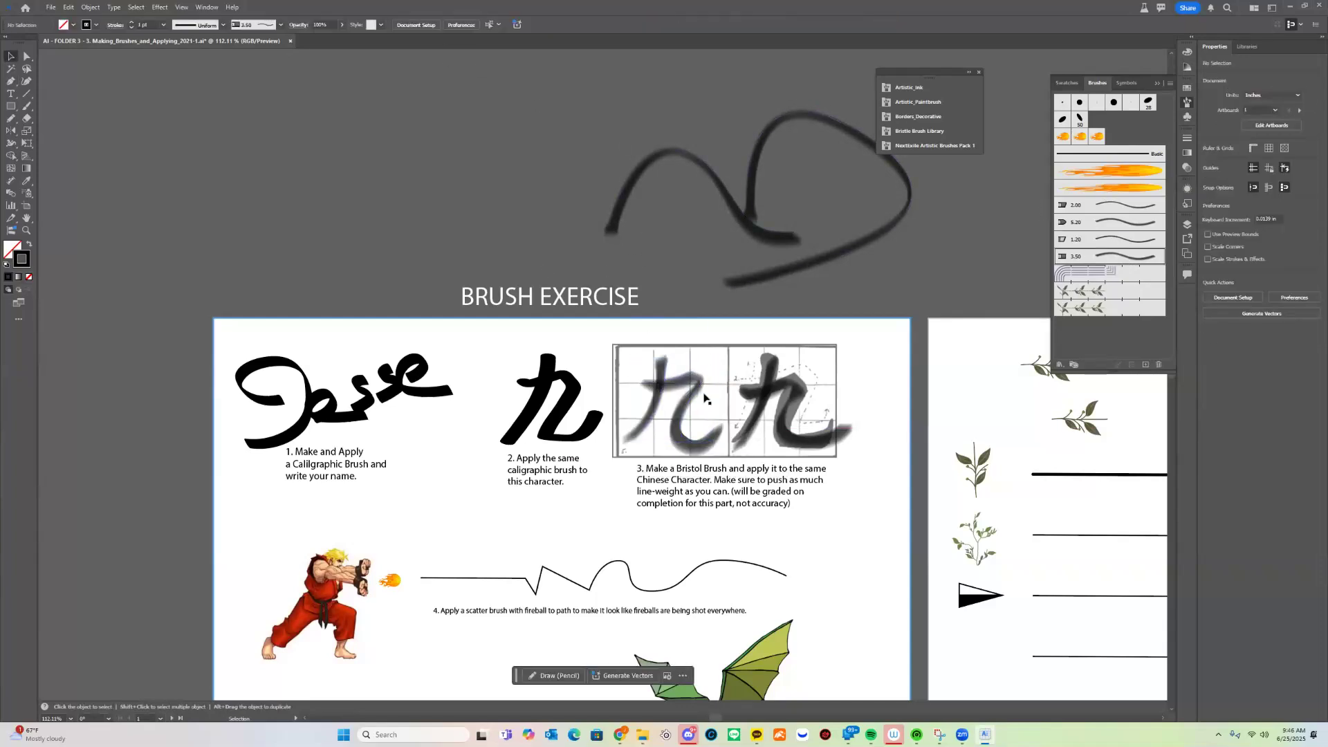
key("space")
left_click_drag(602, 256, 582, 188)
key("space")
mouse_move(630, 352)
left_mouse_down()
mouse_move(765, 380)
mouse_move(638, 370)
left_mouse_up()
left_click_drag(565, 178, 685, 243)
key("space")
left_click_drag(850, 431, 608, 378)
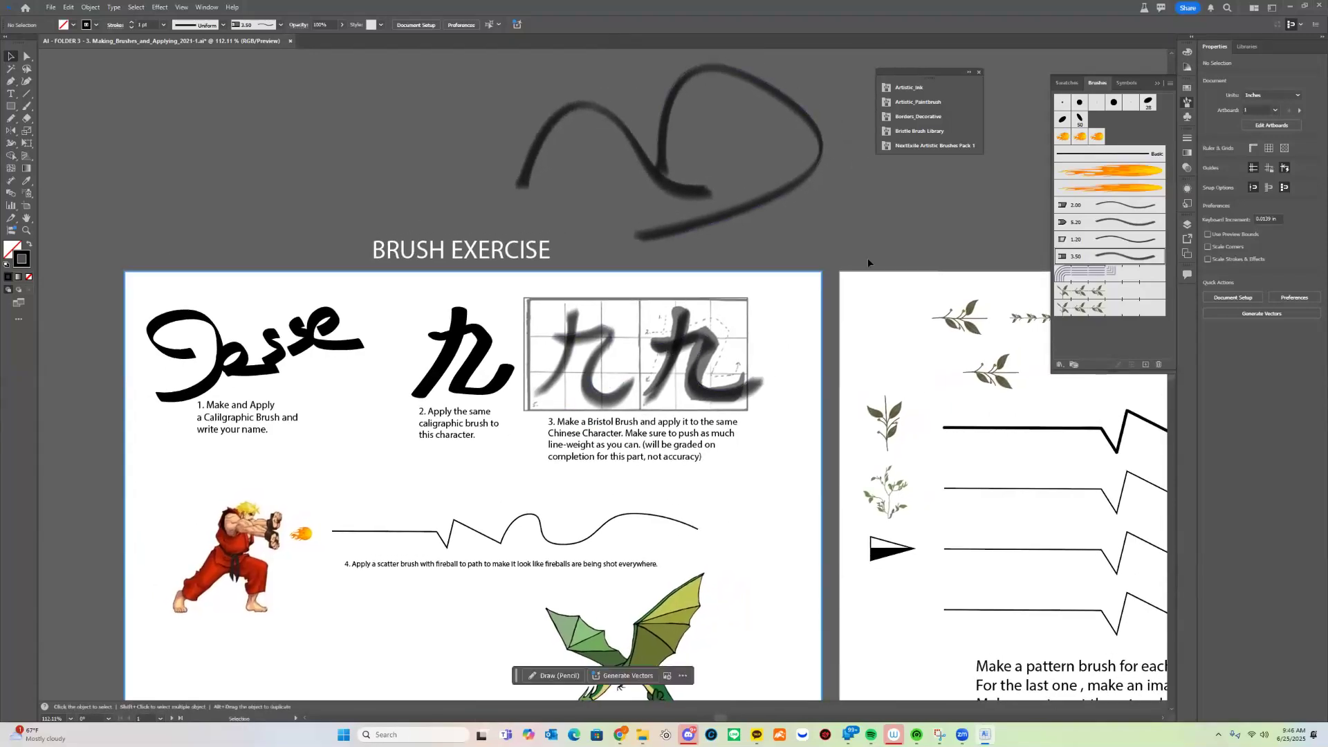
left_click_drag(416, 434, 450, 434)
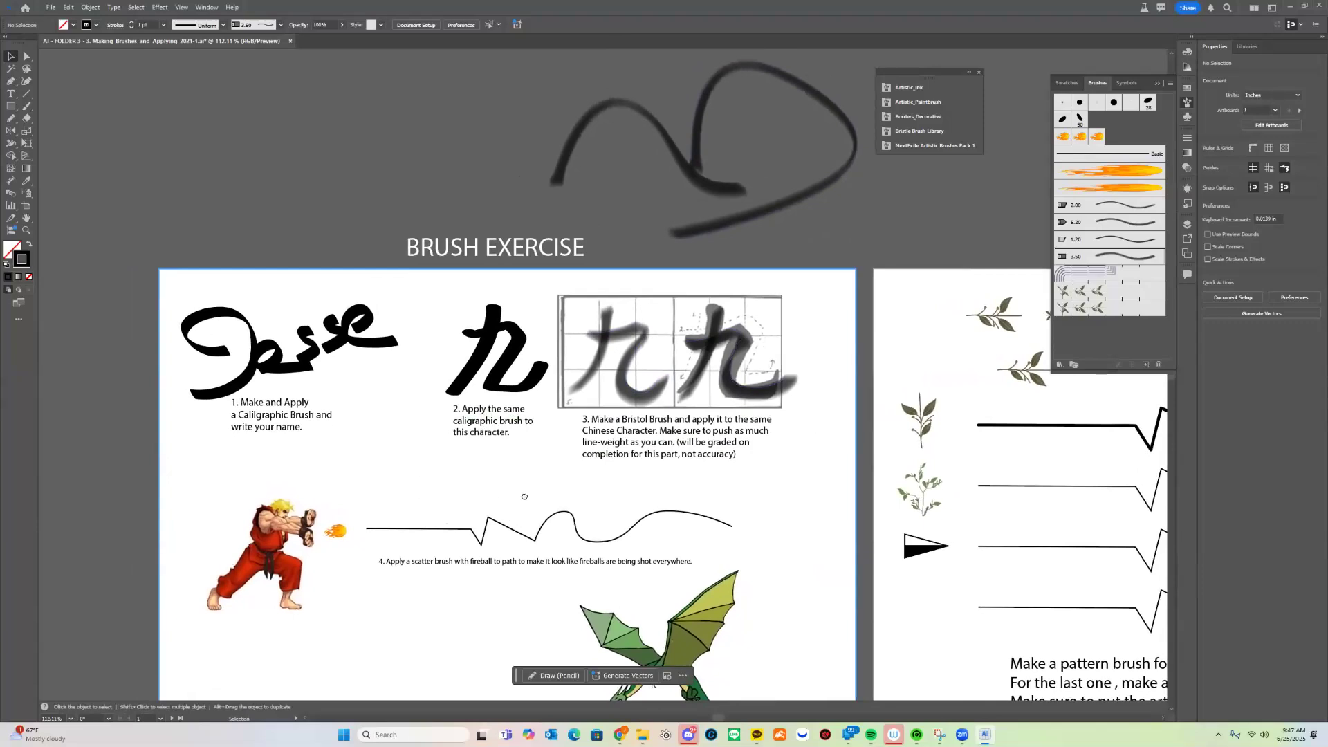
left_click_drag(516, 479, 646, 457)
scroll(646, 456, "down", 4)
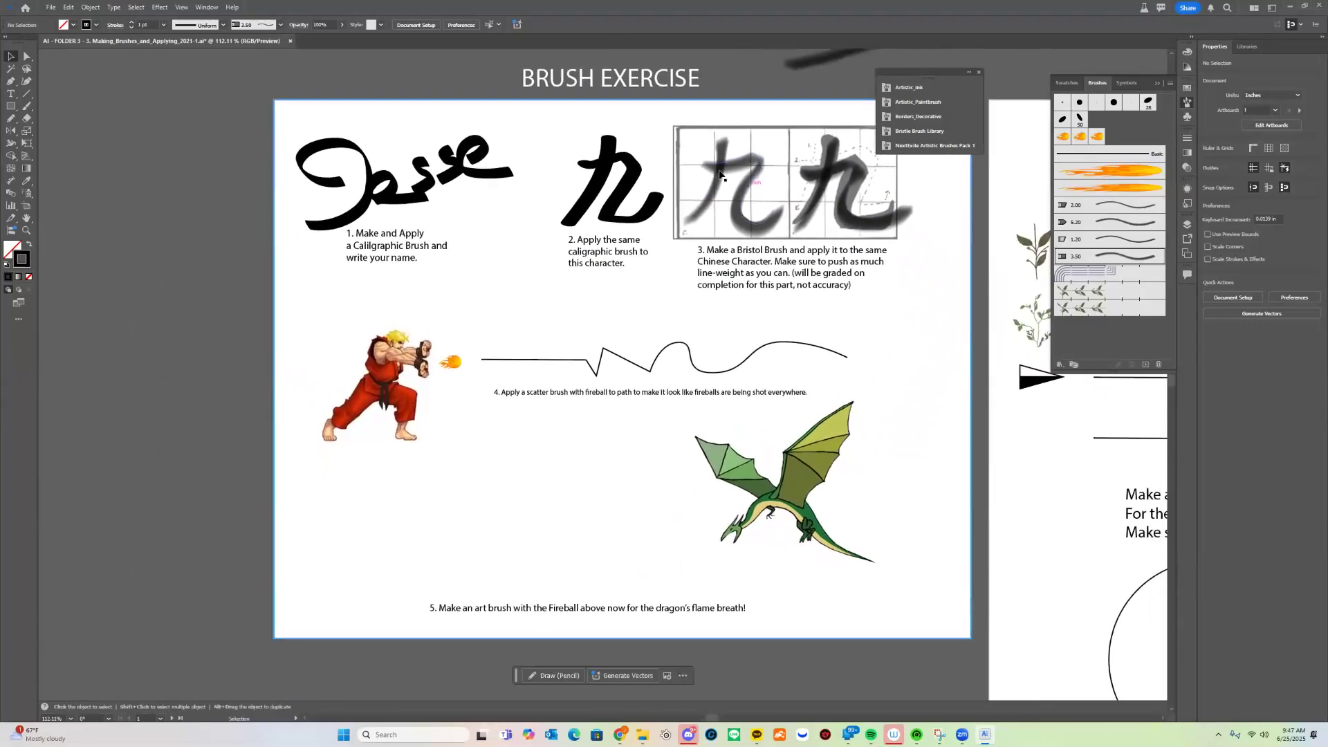
left_click_drag(756, 161, 764, 224)
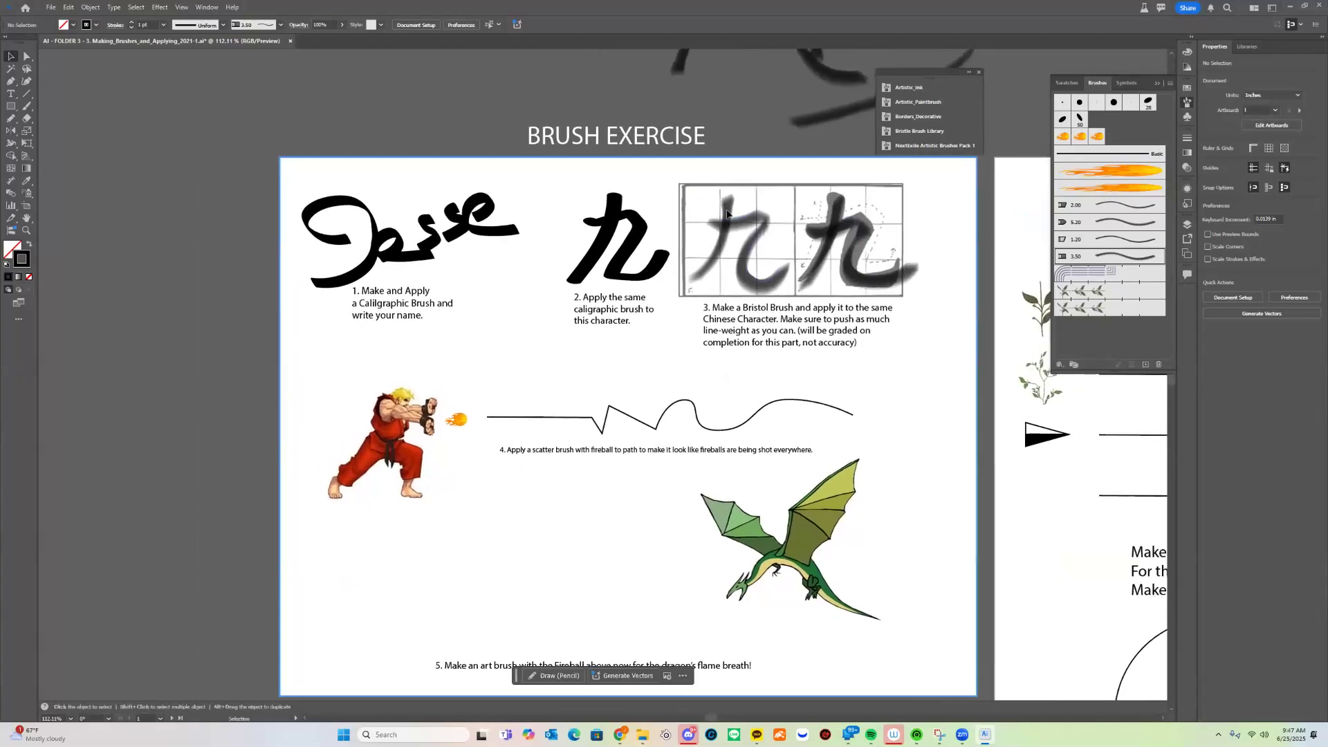
- Delete the white shape and black circle beside the artboard and the two test curves above it
left_click_drag(597, 316, 722, 291)
left_click_drag(790, 433, 924, 534)
left_click_drag(719, 236, 598, 289)
left_click_drag(442, 154, 457, 245)
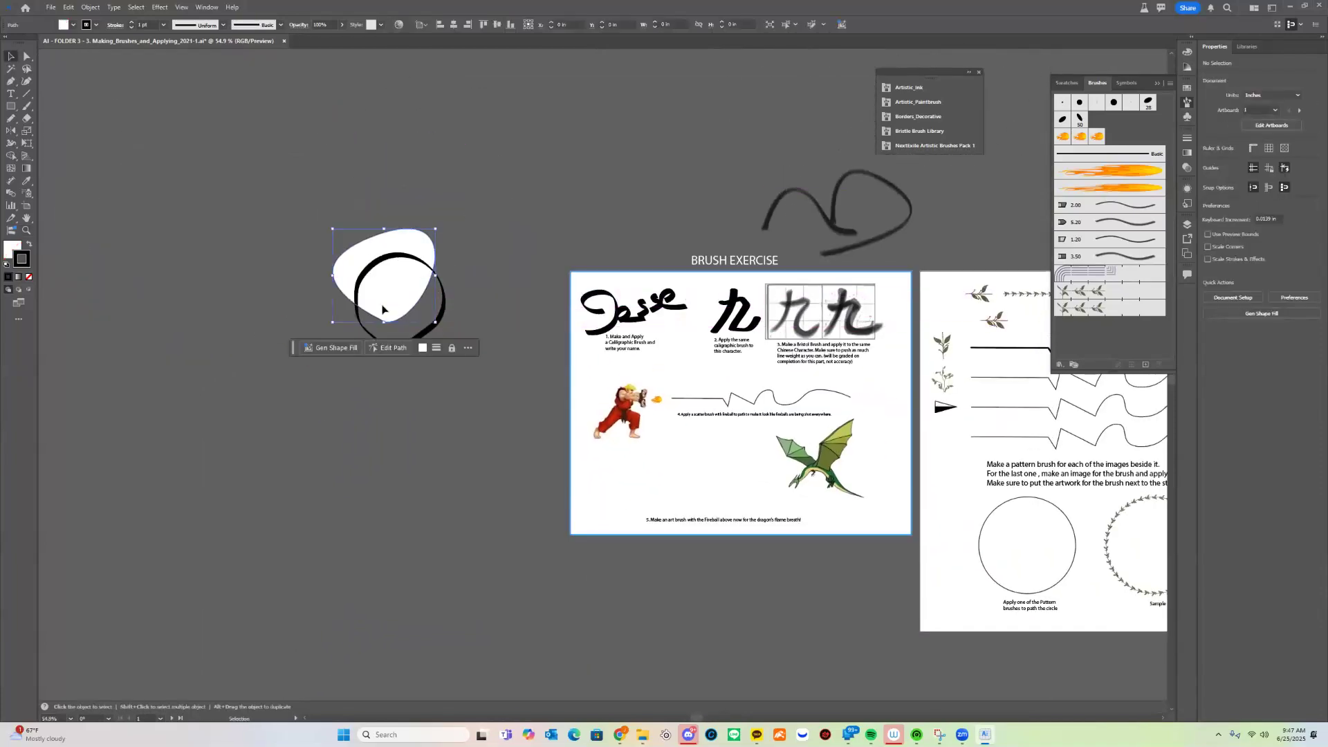
key("Delete")
left_click_drag(928, 241, 810, 200)
key("Delete")
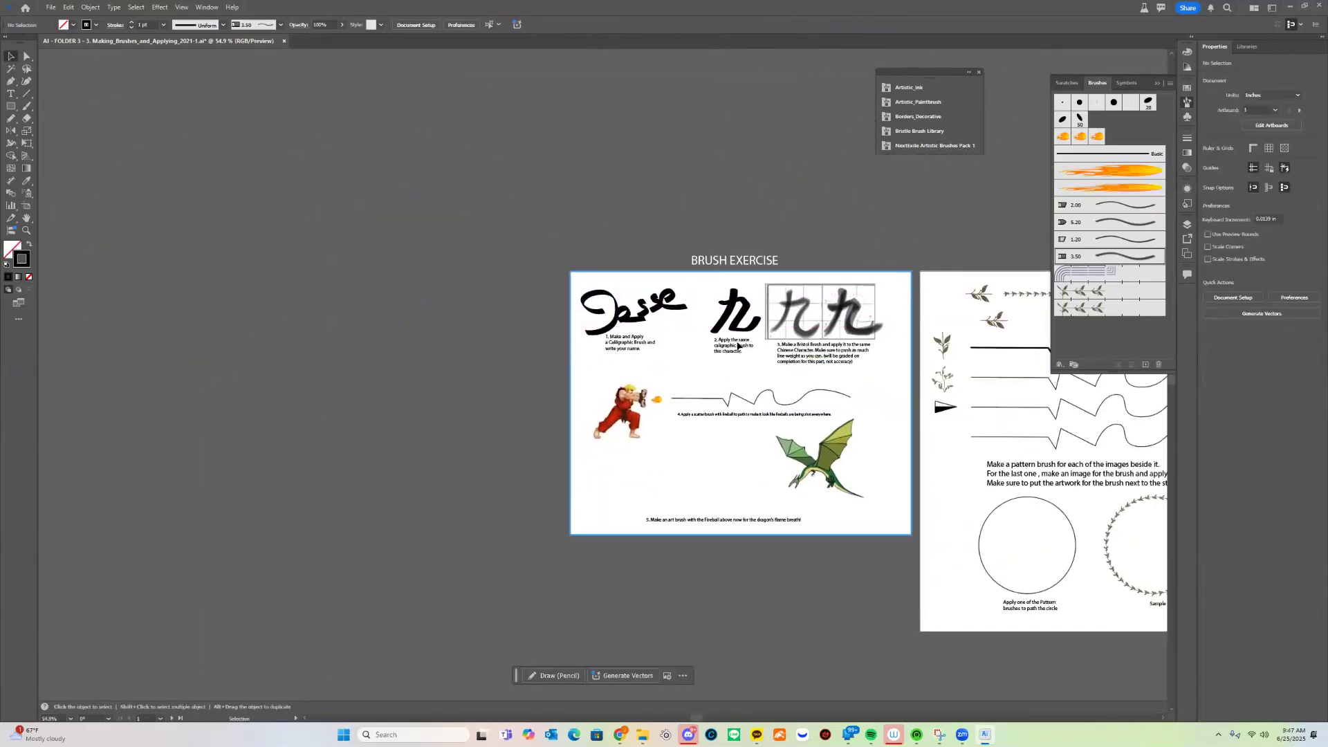
- Duplicate the orange fireball next to the fighter and place the copy in the empty area beneath exercise 4
mouse_move(694, 401)
left_mouse_down()
mouse_move(773, 353)
mouse_move(616, 339)
mouse_move(612, 368)
mouse_move(635, 374)
left_mouse_up()
left_click_drag(689, 444, 600, 435)
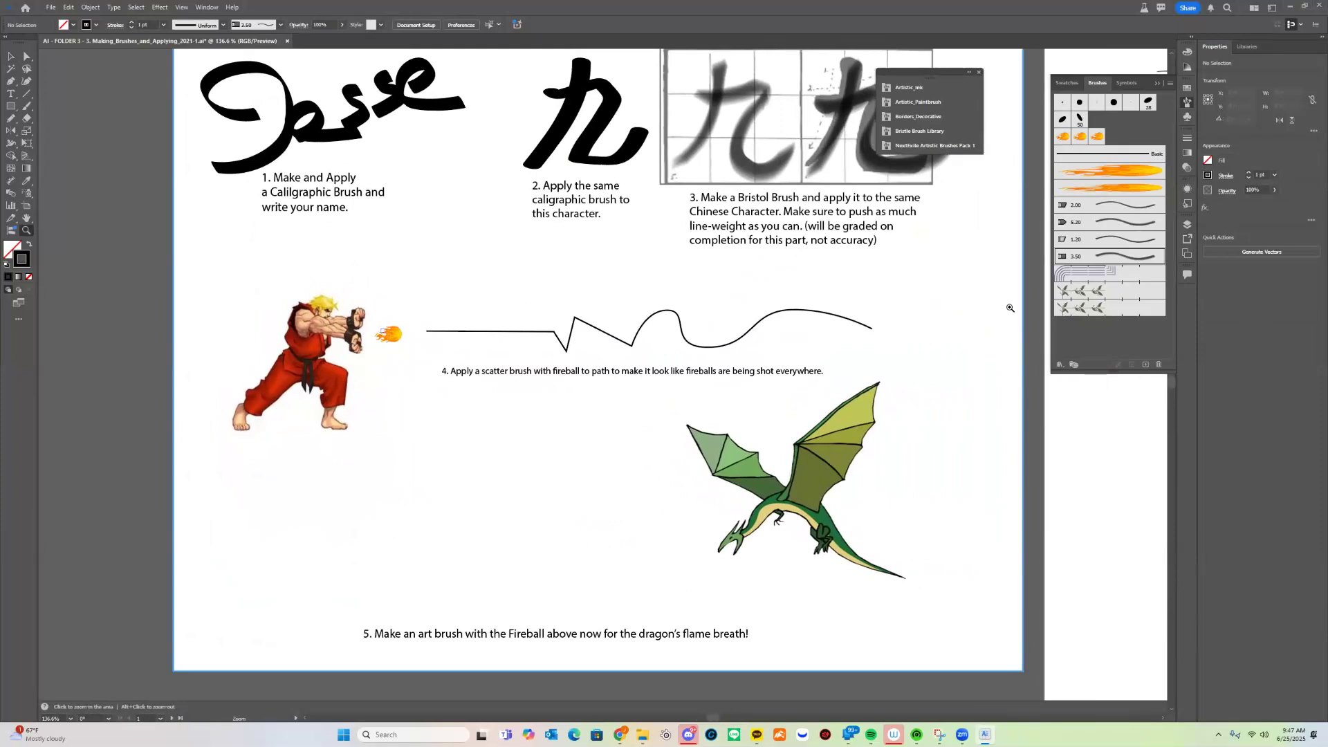
mouse_move(773, 251)
left_mouse_down()
mouse_move(709, 279)
mouse_move(718, 287)
left_mouse_up()
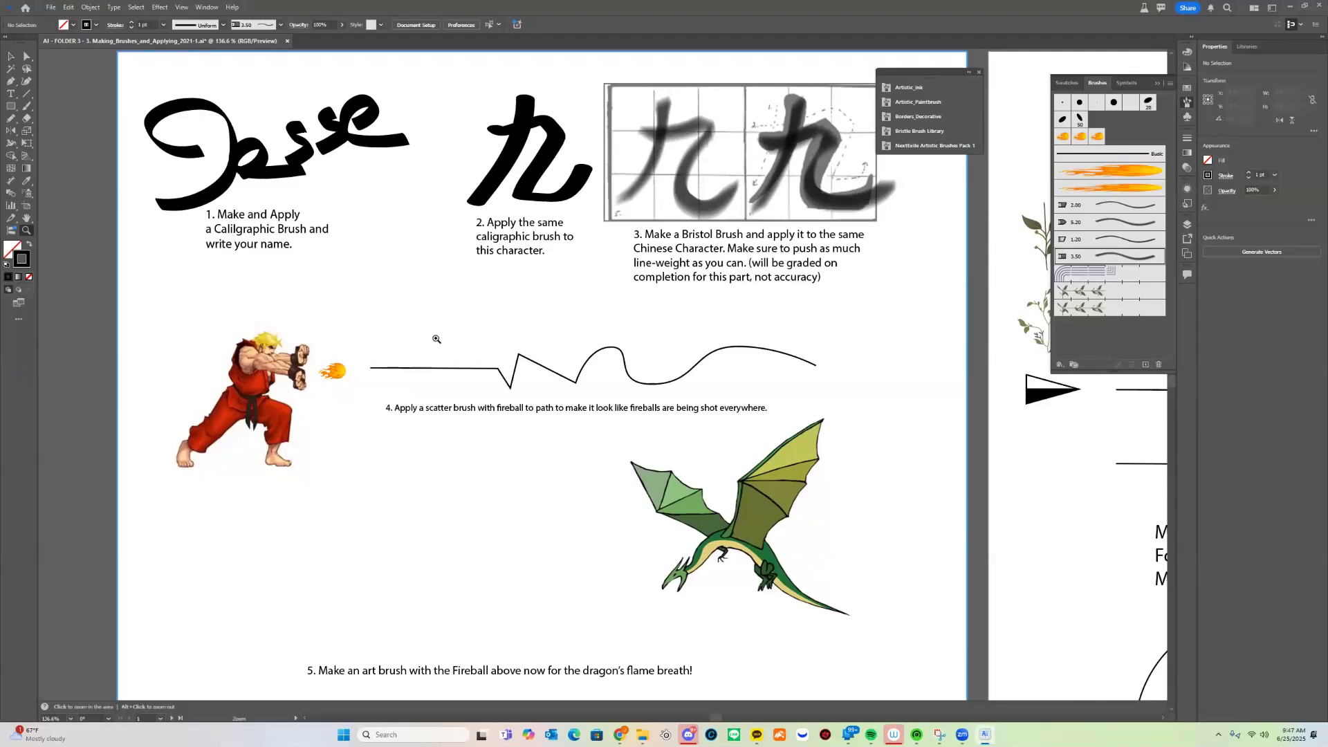
left_click_drag(335, 359, 374, 323)
key("v")
left_click(374, 339)
key("a")
key("ctrl+v")
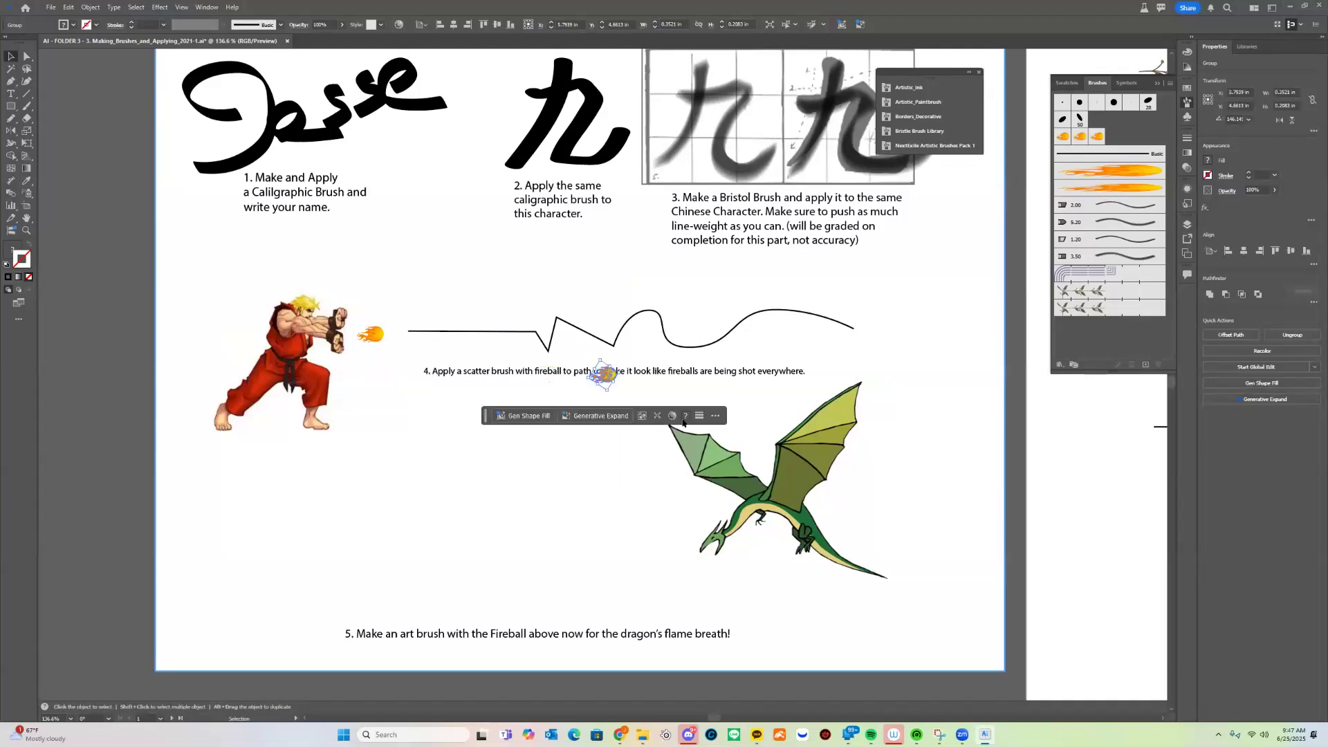
left_click_drag(603, 374, 424, 510)
- Add a text box below the fighter reading "ctrl/cmnd + C: Copy" and "Ctrl/cmnd + V: Paste" on two lines
key("t")
left_click_drag(173, 494, 347, 610)
type("c")
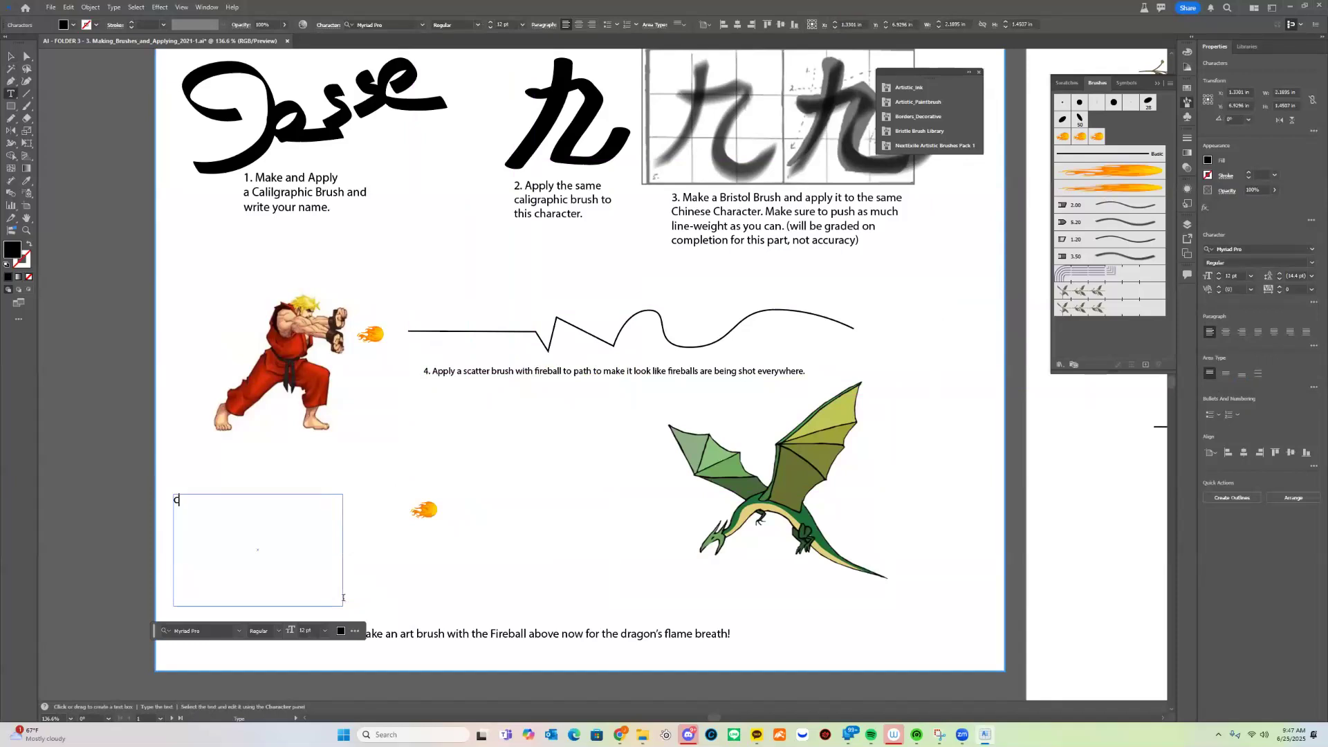
type("trl/cmnd + C: Copy")
key("Return")
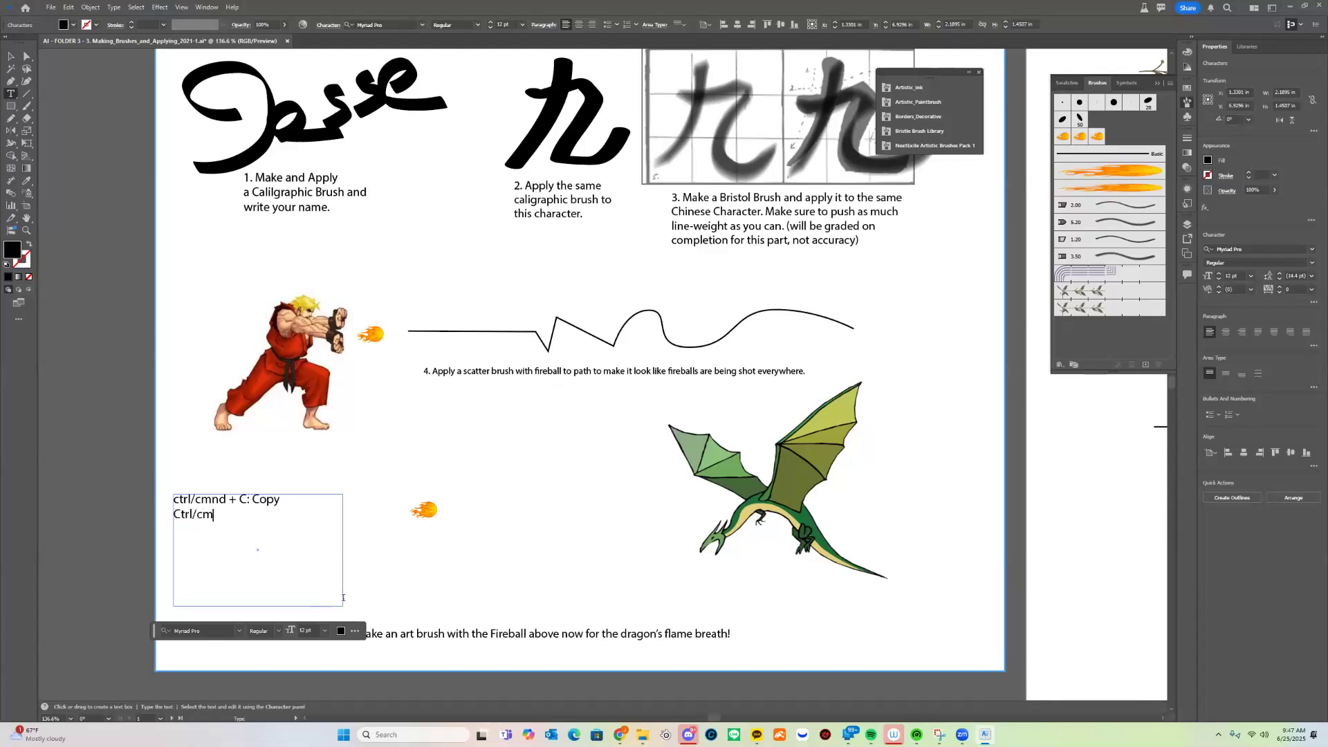
type("Past")
key("Escape")
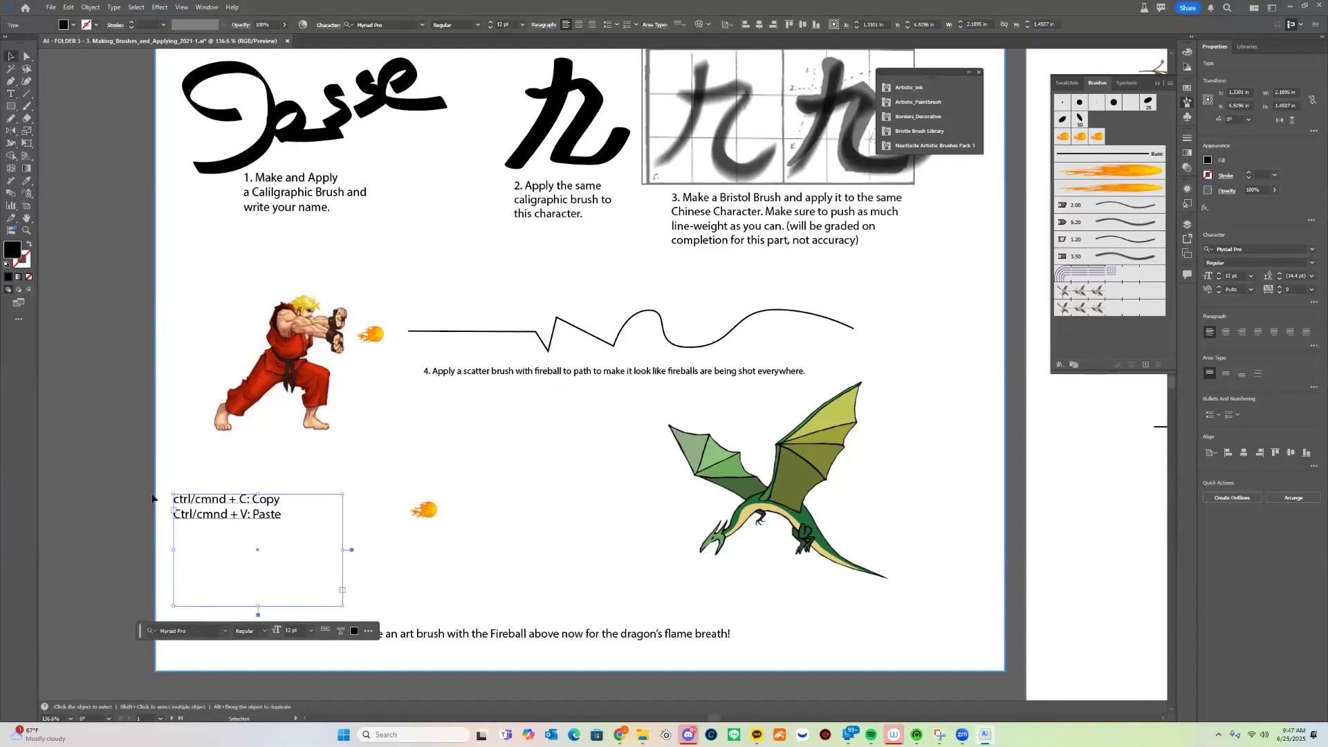
left_click(158, 500)
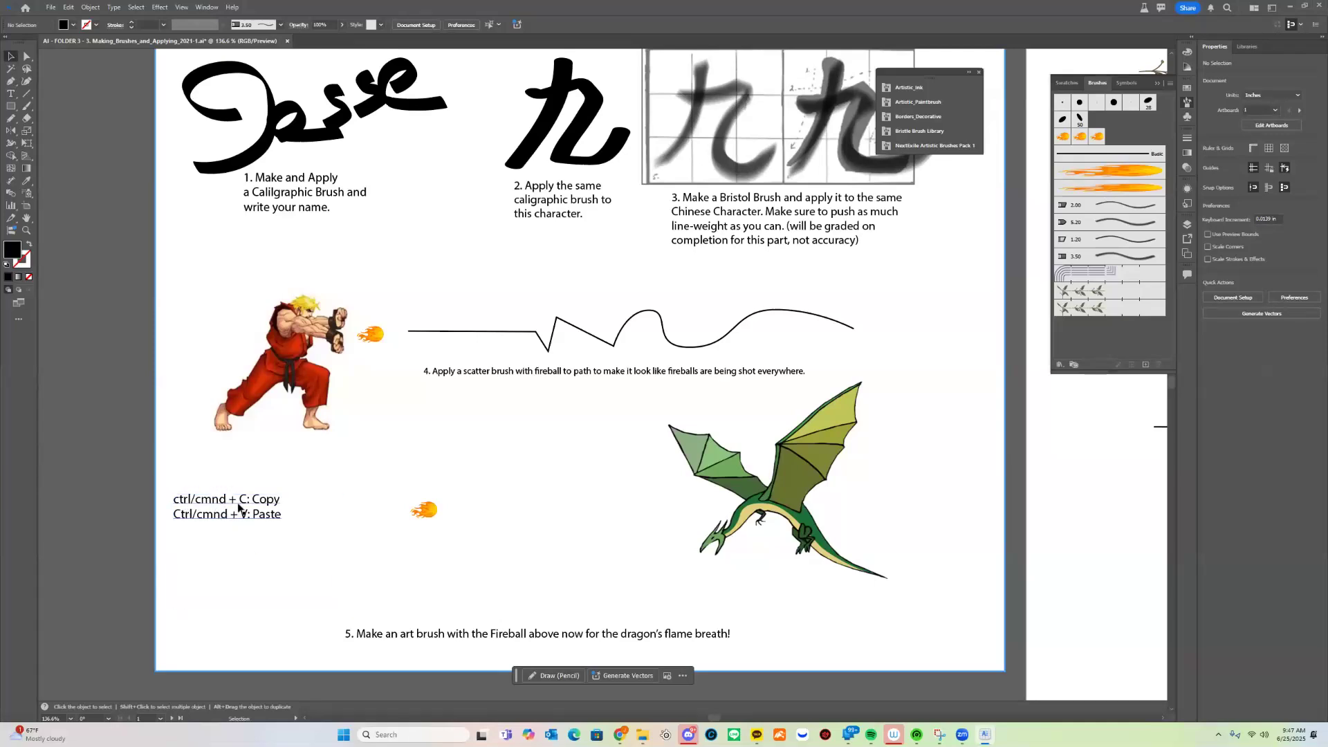
- Move the fireball copy close to the dragon's mouth and deselect it
left_click_drag(471, 541, 506, 580)
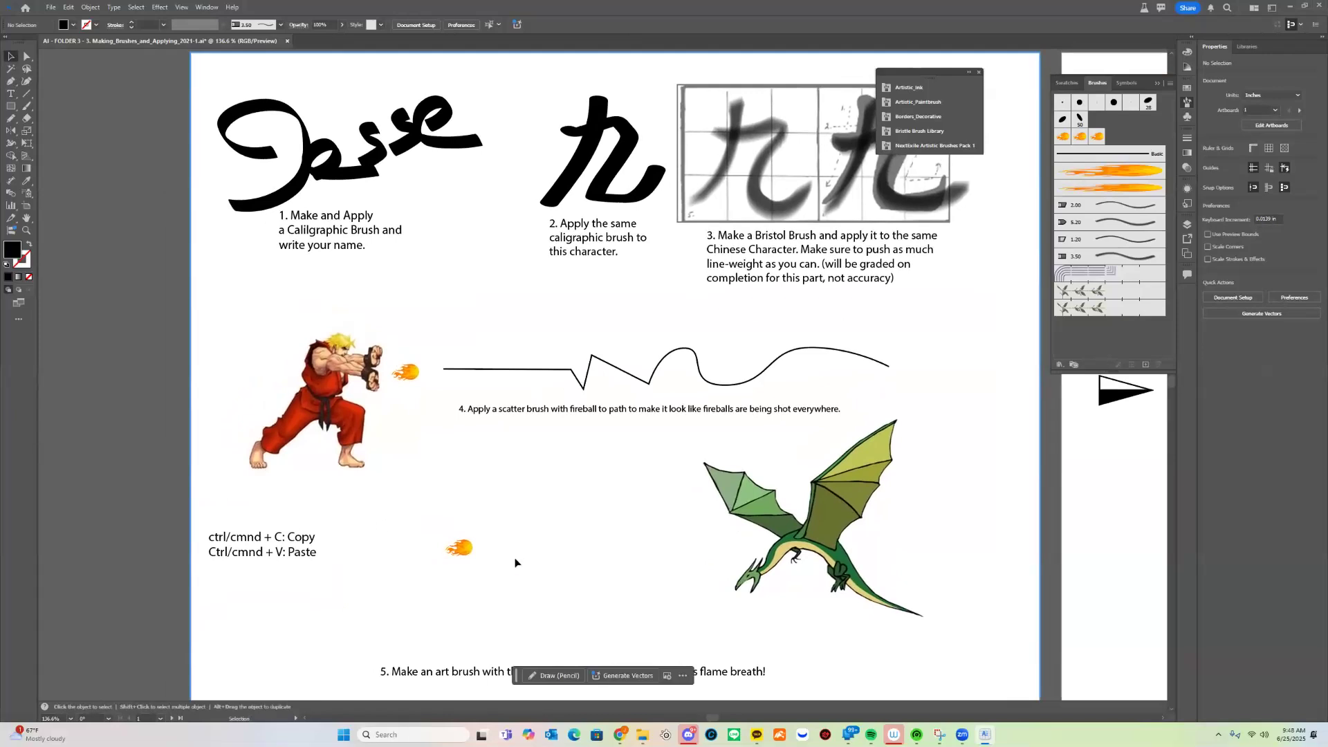
left_click(461, 548)
left_click_drag(461, 548, 657, 579)
left_click(440, 421)
- Create a new scatter brush from the fireball beside the fighter, naming it with the author's first name followed by "Scatter"
left_click_drag(477, 477, 518, 549)
left_click_drag(518, 473, 531, 464)
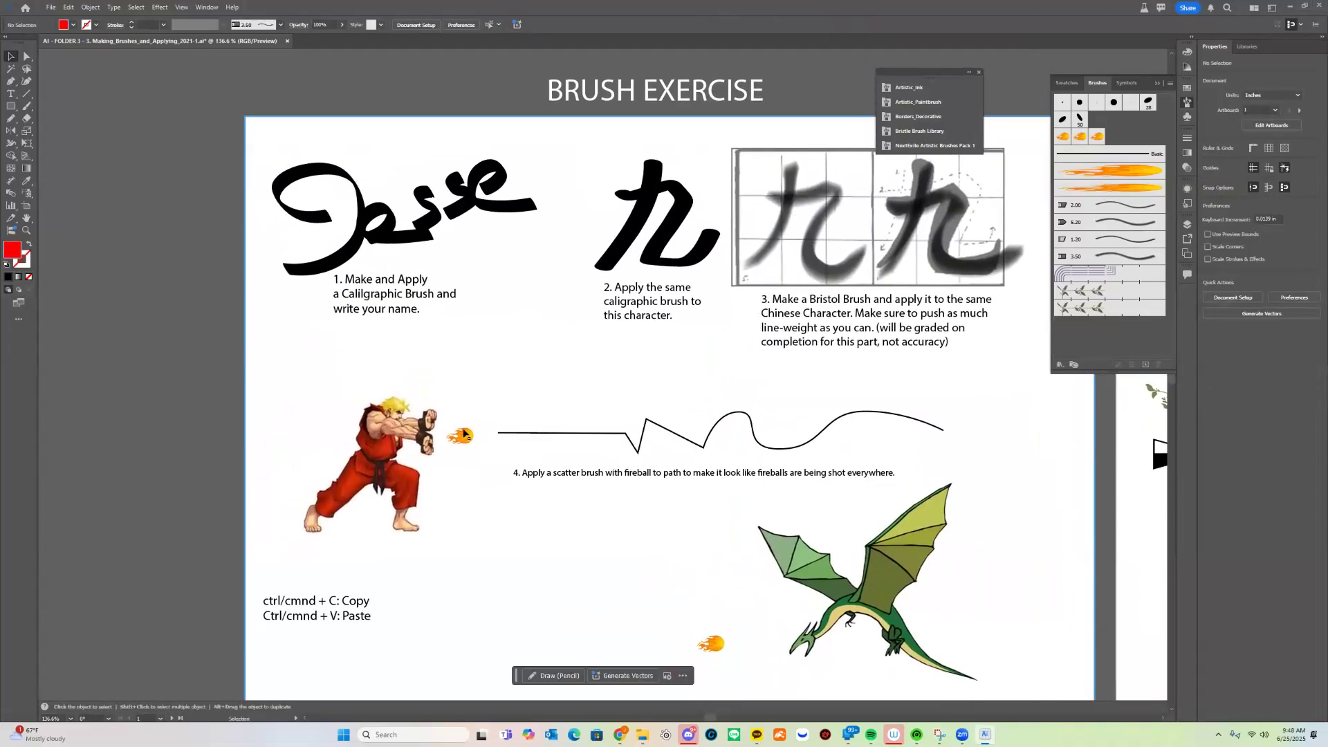
left_click(459, 436)
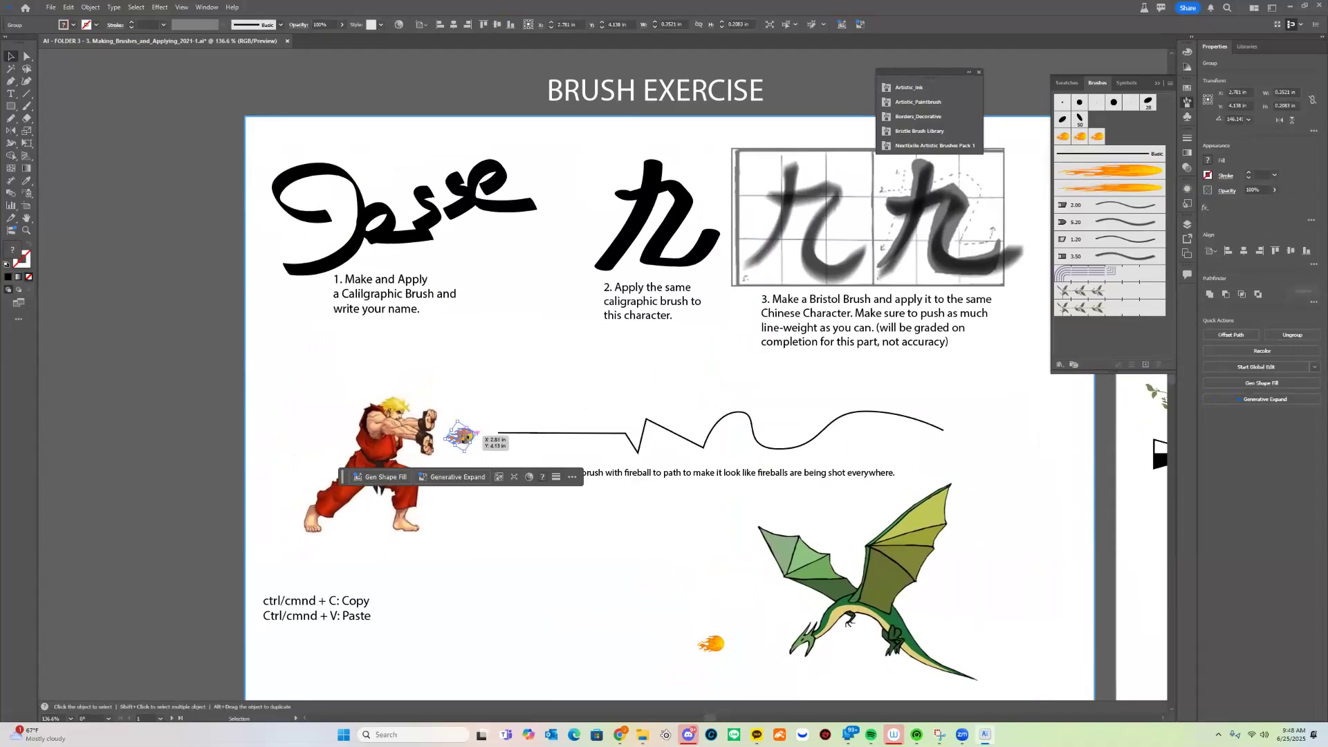
left_click(1145, 365)
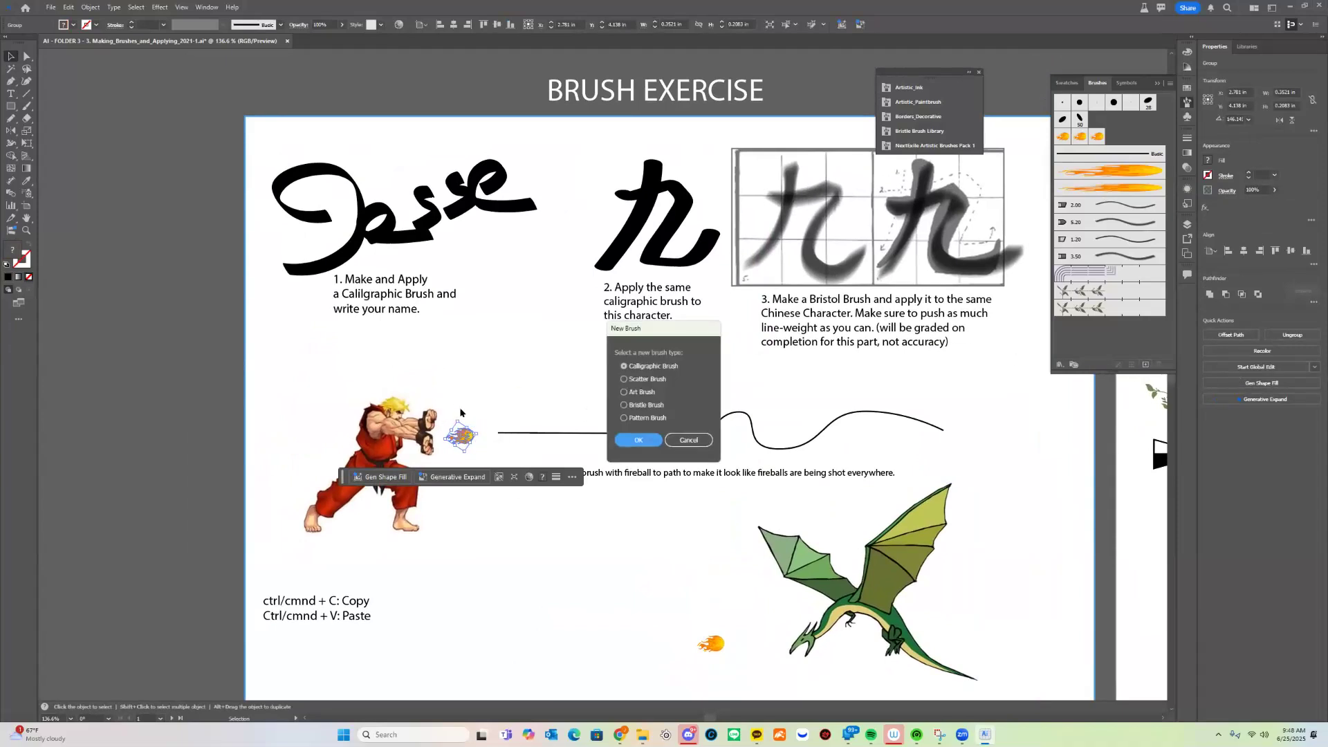
left_click(647, 379)
key("Return")
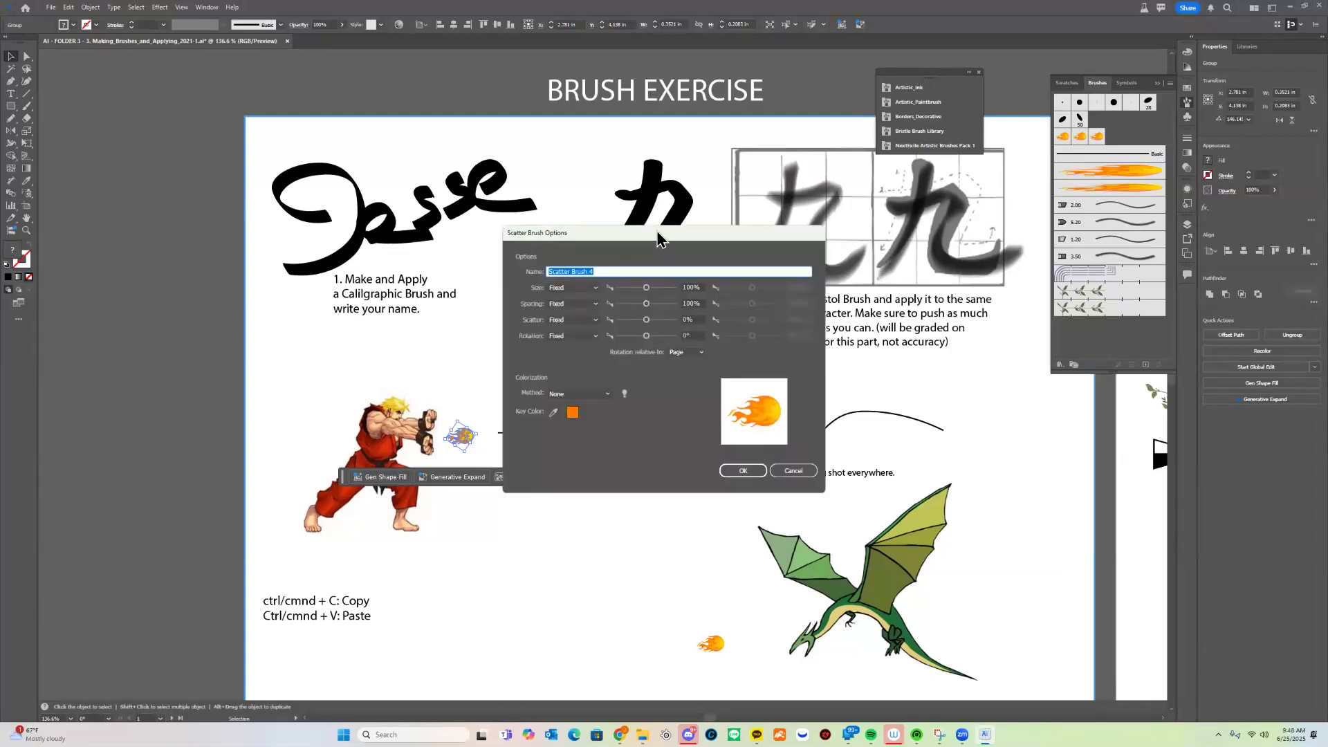
left_click_drag(675, 239, 876, 257)
type("Jesse Scatter")
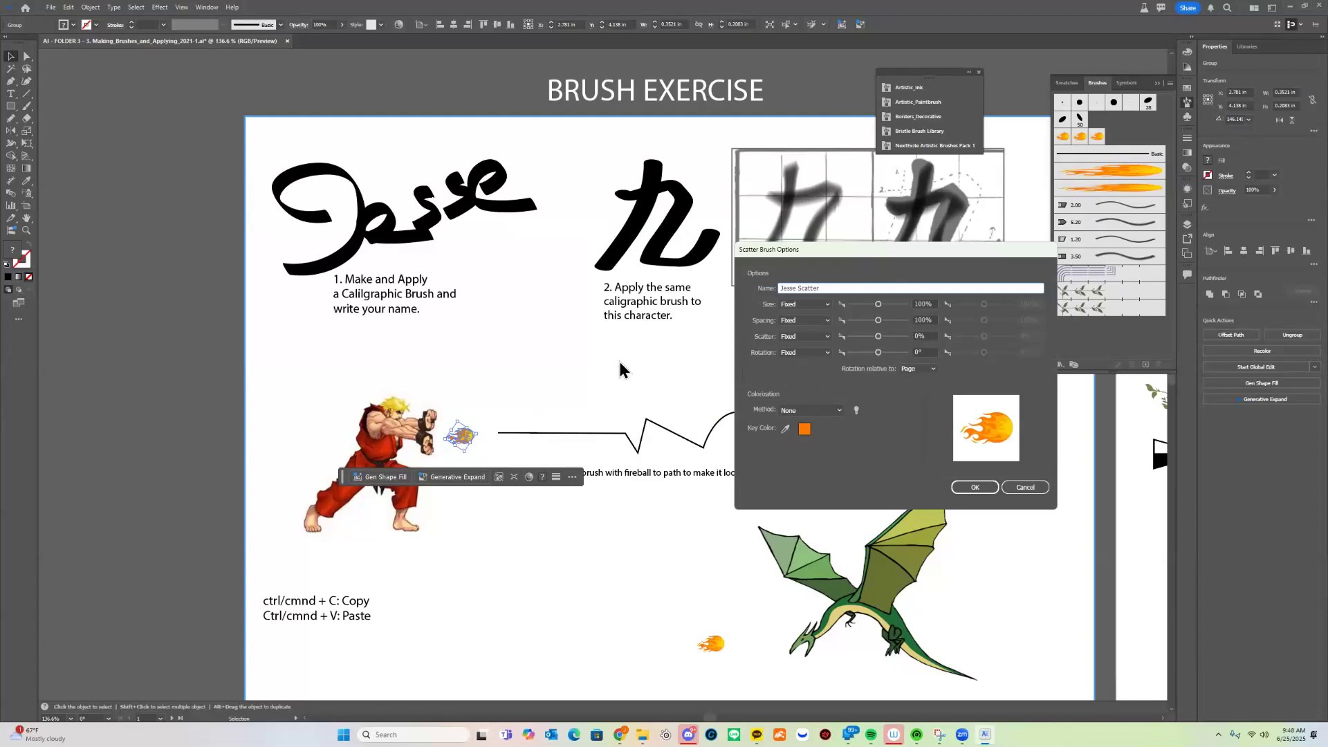
- Set the scatter brush to 367% size, 283% spacing, 204% scatter and a rotated angle, and apply it to the exercise 4 path
left_click_drag(844, 252, 1019, 295)
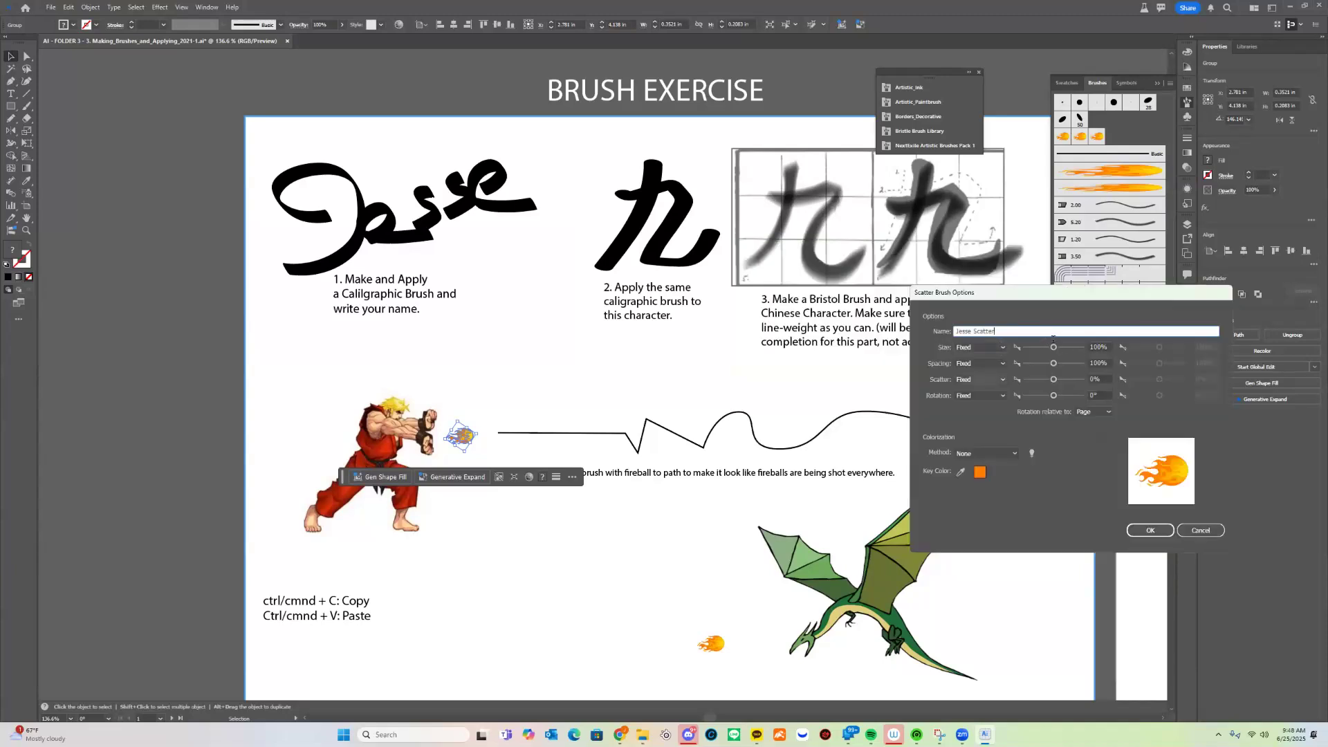
left_click_drag(1054, 347, 1058, 396)
left_click(1053, 379)
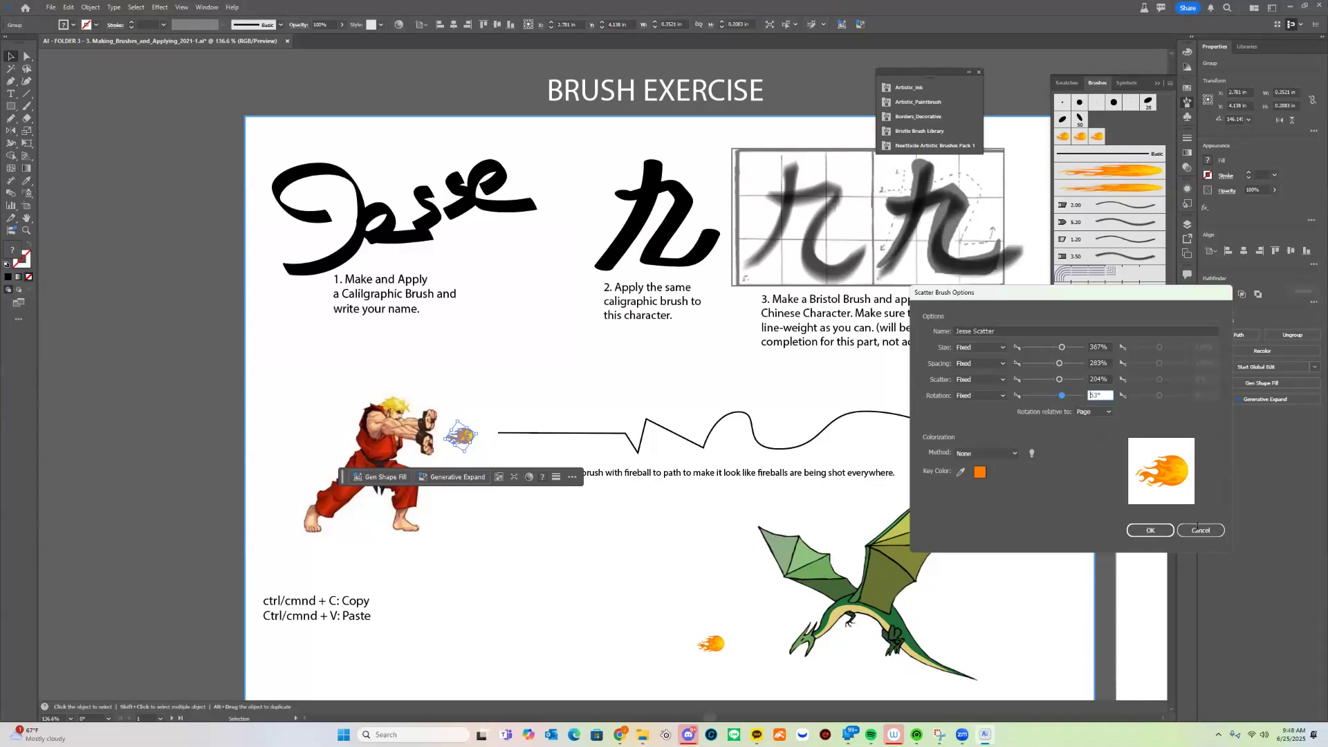
left_click(1150, 529)
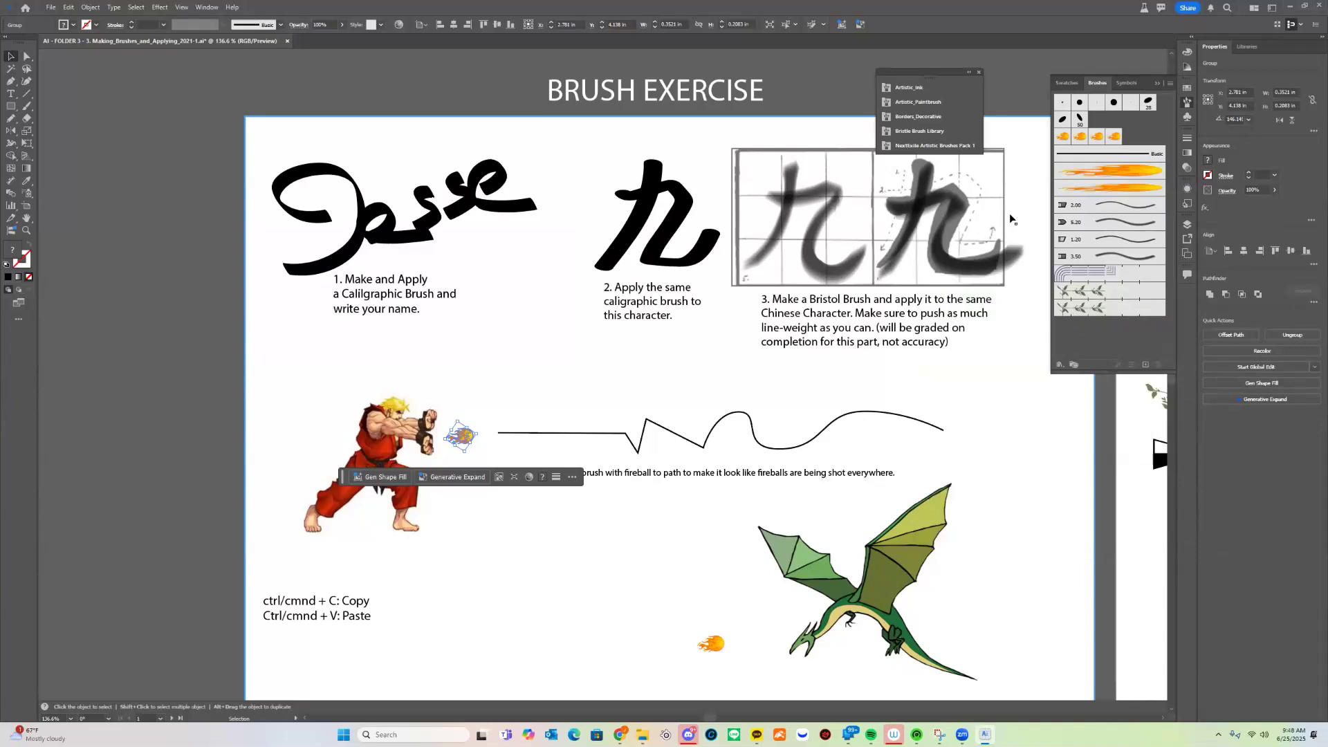
left_click(673, 431)
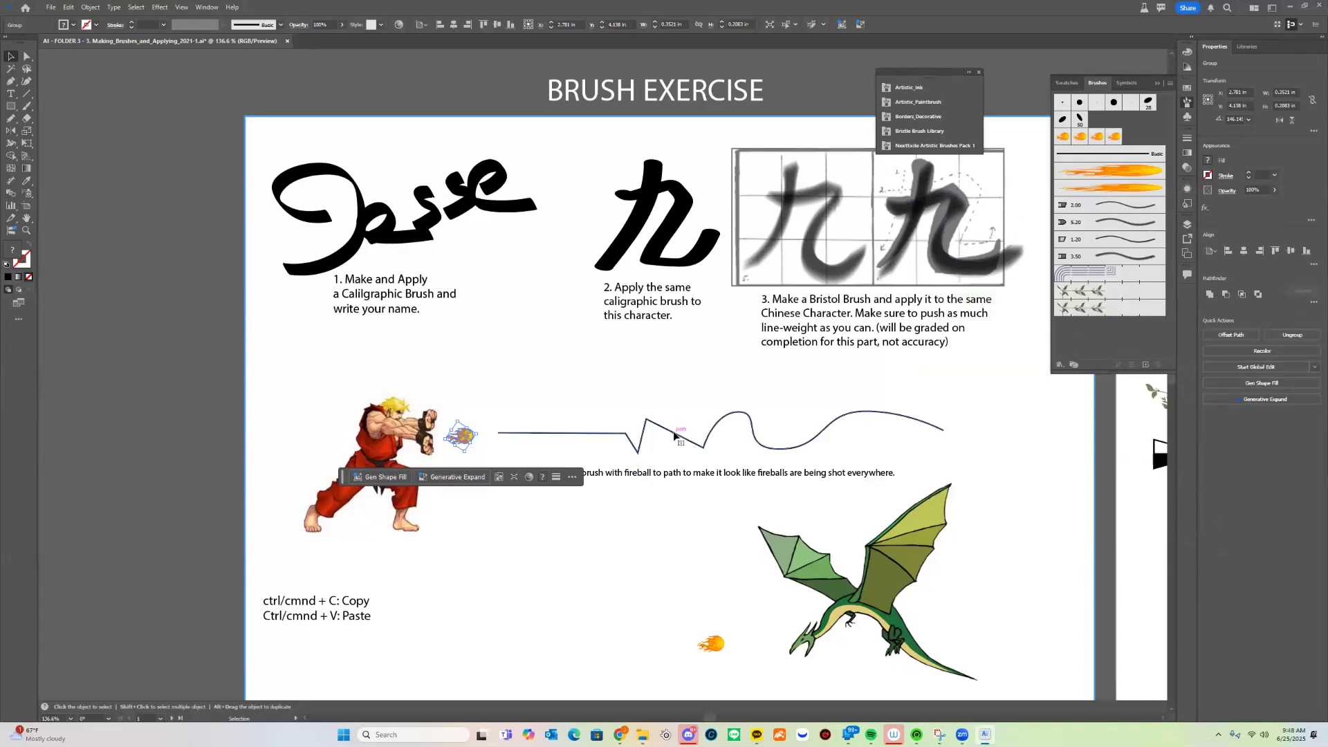
left_click(1116, 137)
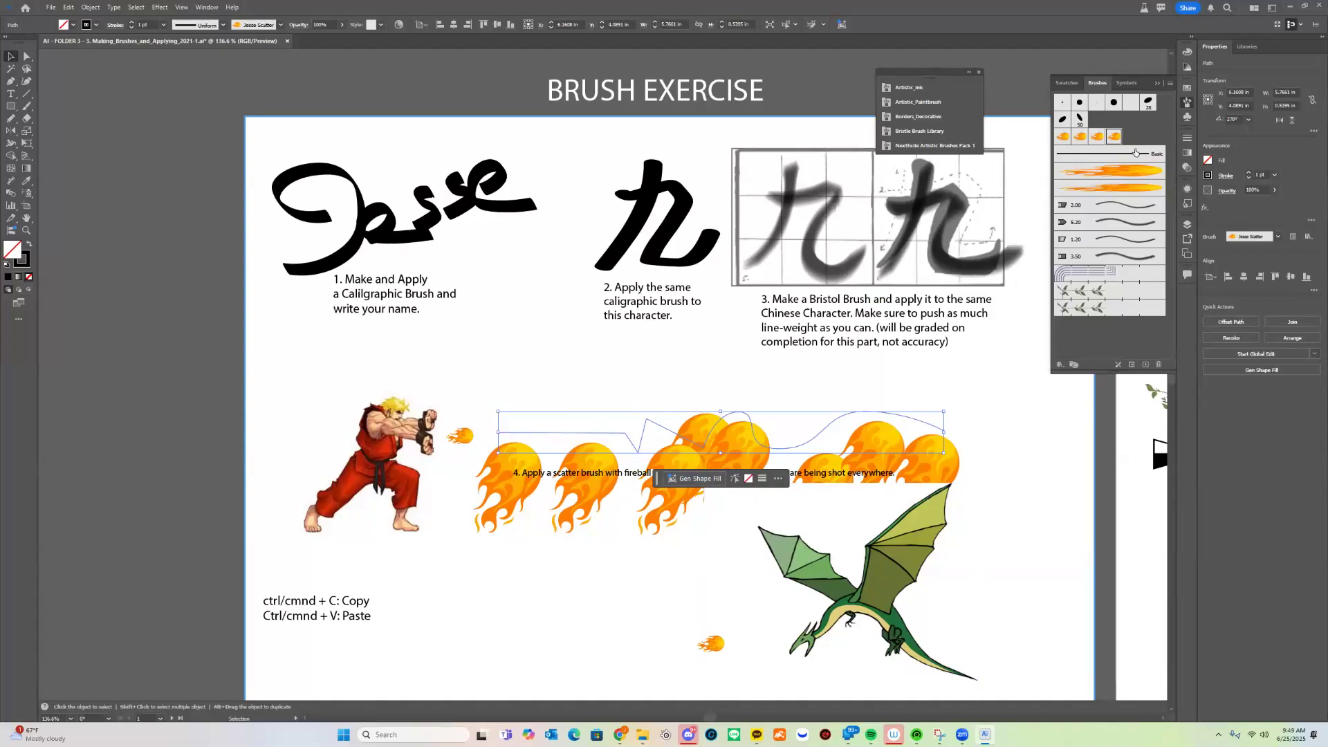
- Edit the applied scatter brush, setting its rotation to 0° and switching size, spacing and scatter to Random
double_click(1115, 136)
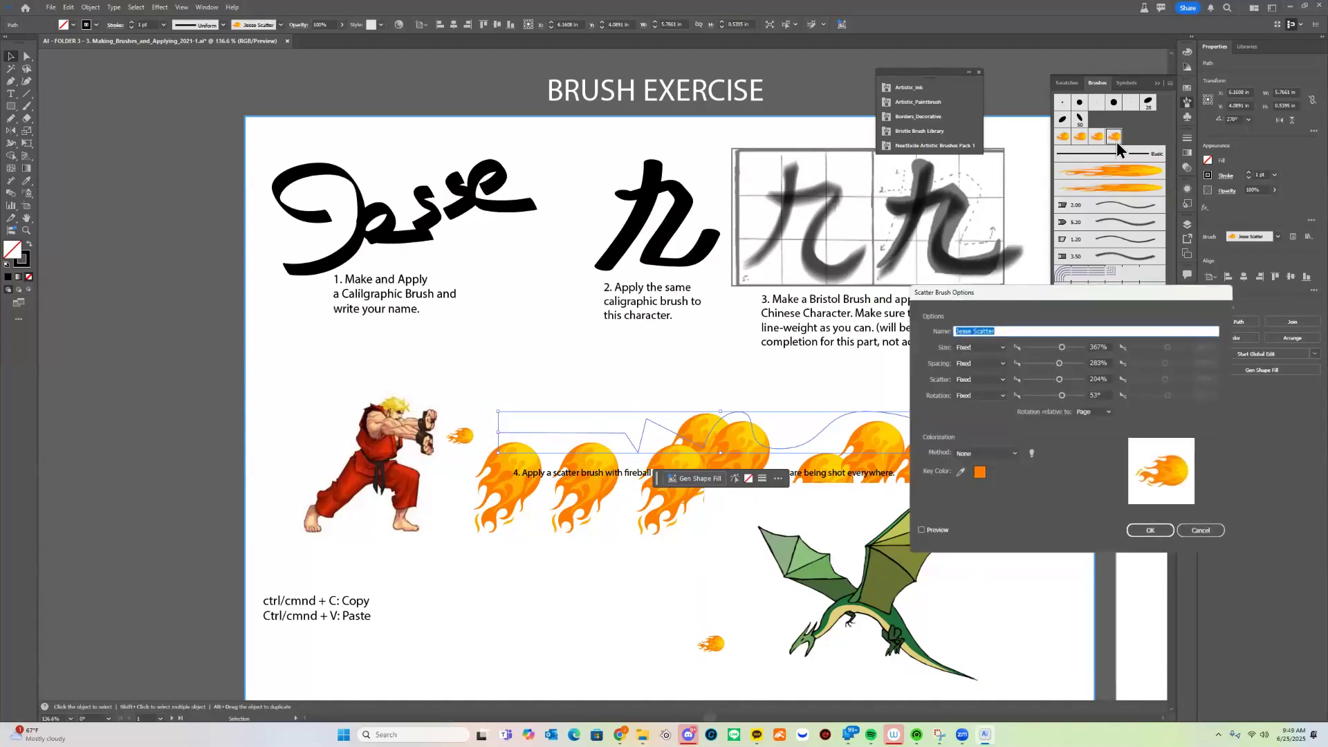
double_click(1098, 395)
type("0")
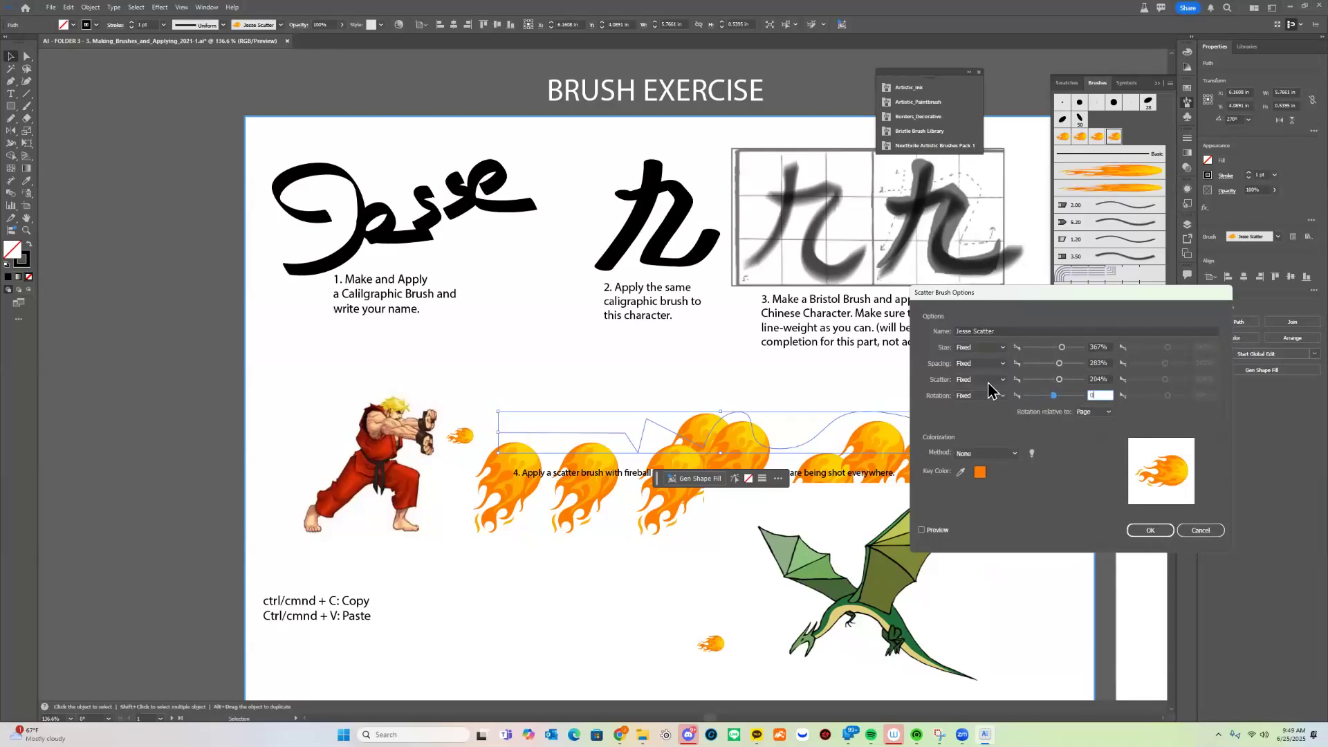
left_click(990, 380)
left_click(996, 393)
left_click(996, 364)
left_click(993, 377)
left_click(996, 348)
left_click(993, 360)
left_click(996, 364)
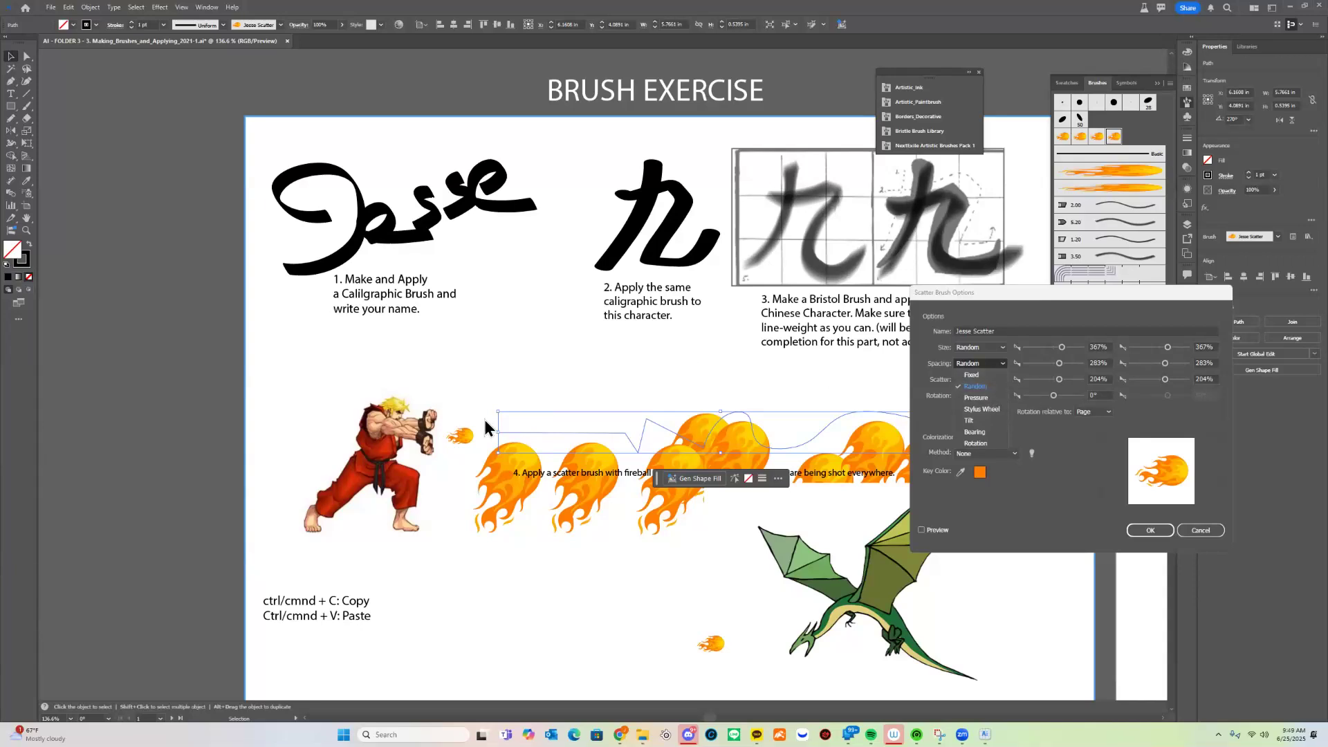
left_click(972, 387)
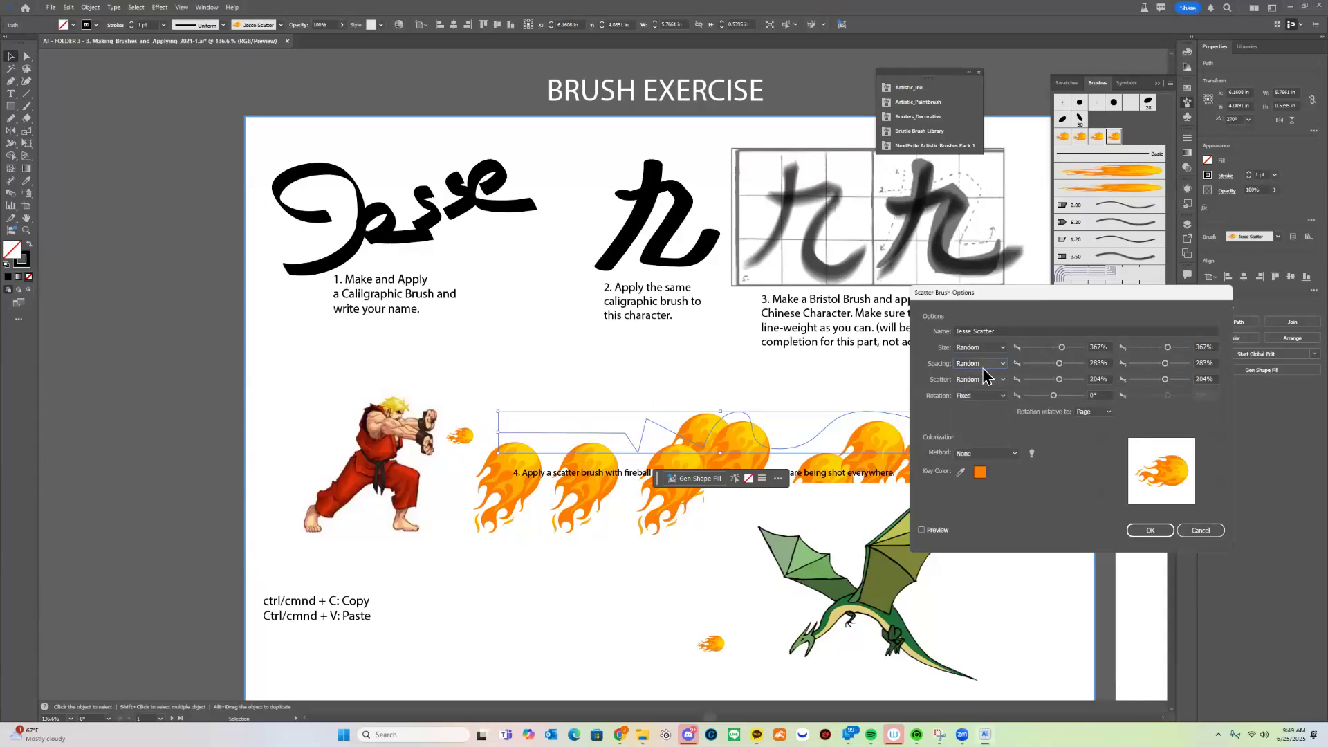
- Set the random ranges to 78–251% size, 88–367% spacing and -203–268% scatter, apply them to existing strokes, and deselect the path
left_click_drag(1062, 347, 1017, 349)
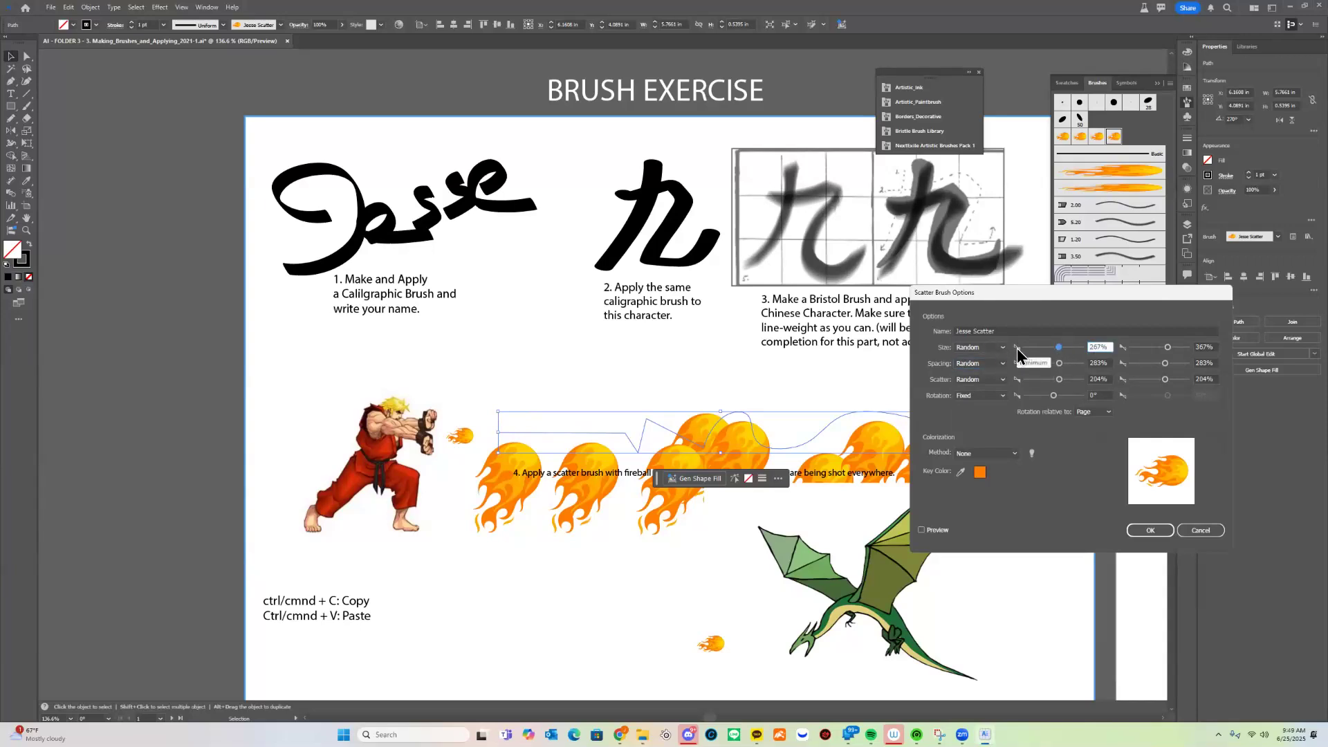
left_click_drag(1059, 349, 1047, 349)
left_click_drag(1170, 348, 1171, 349)
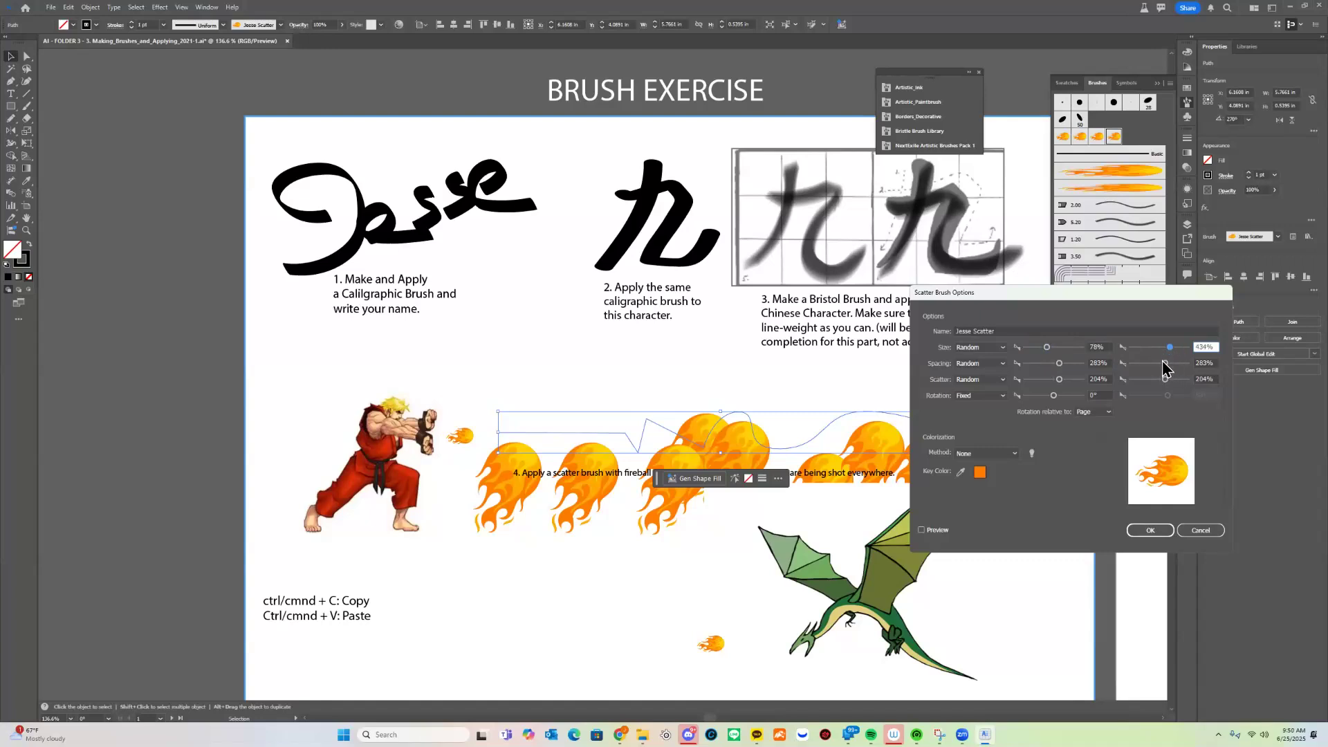
left_click_drag(1163, 362, 1169, 379)
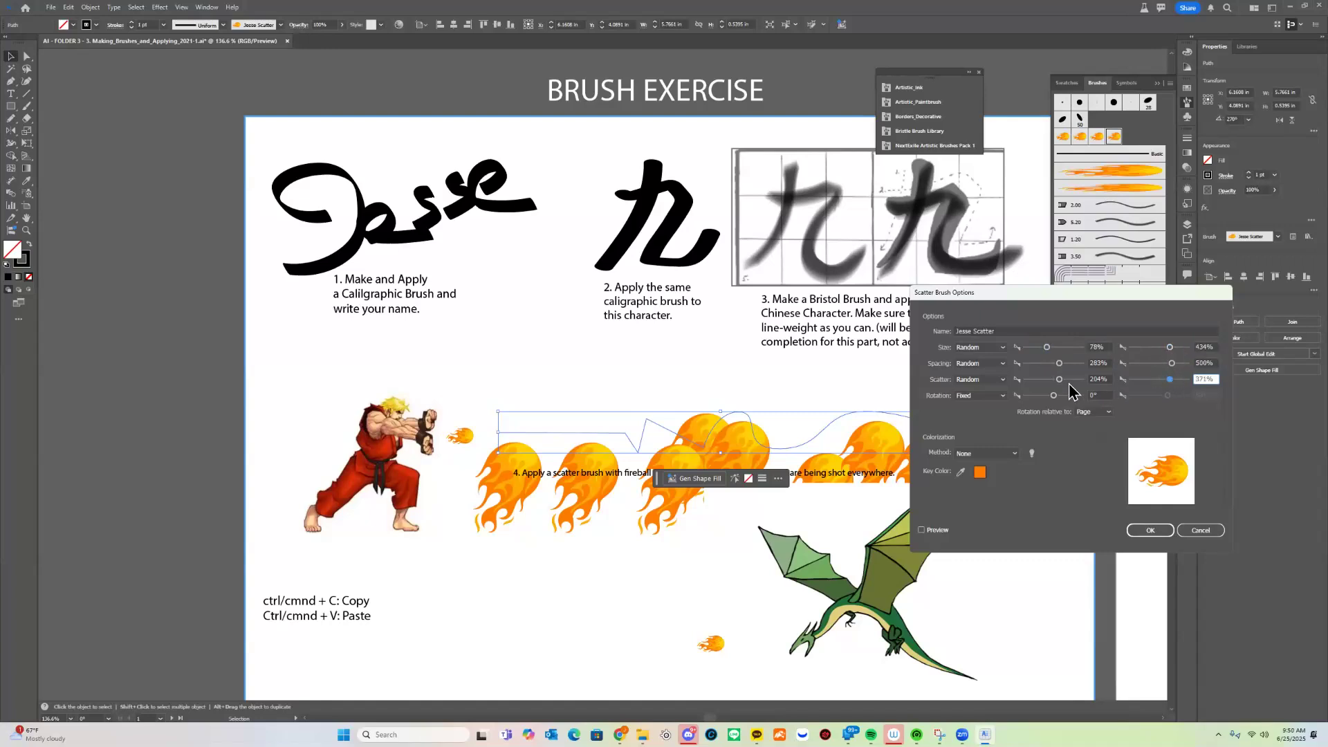
left_click_drag(1050, 380, 1050, 363)
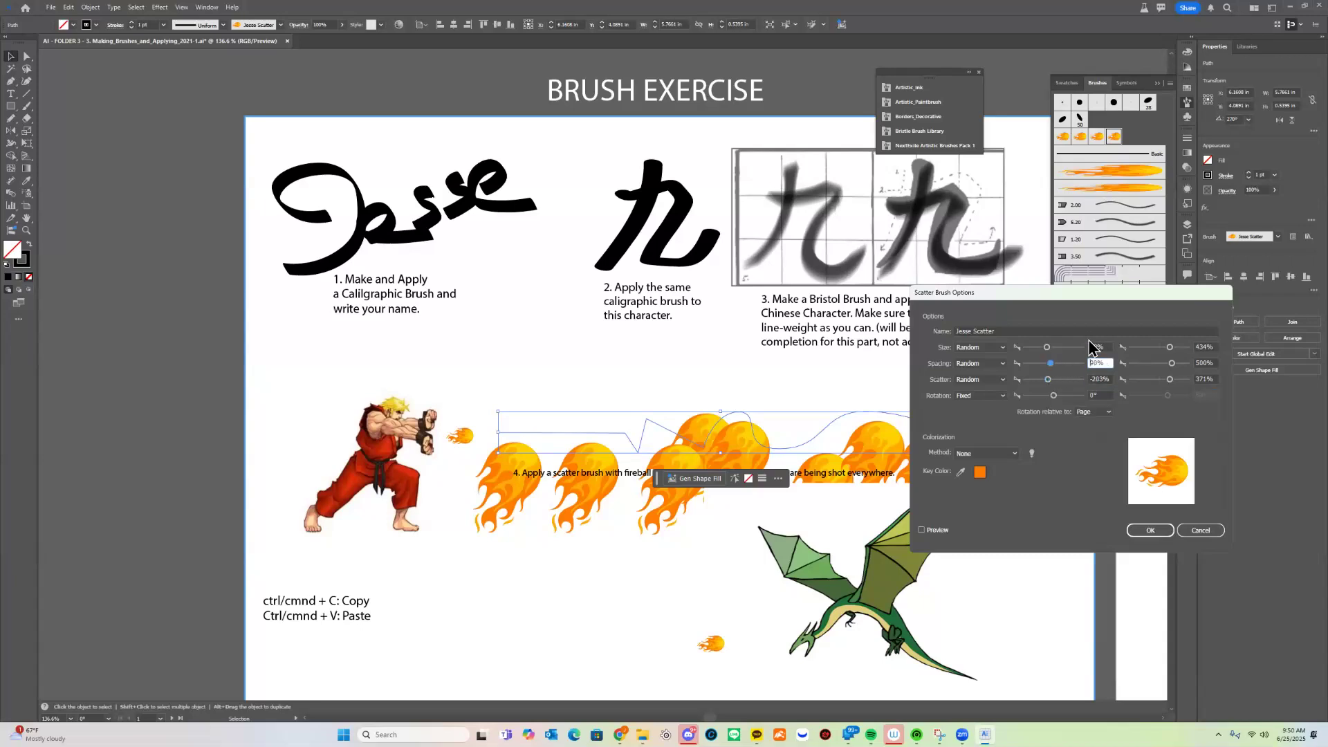
mouse_move(1172, 363)
left_mouse_down()
mouse_move(1164, 347)
mouse_move(1166, 379)
left_mouse_up()
left_click(1168, 363)
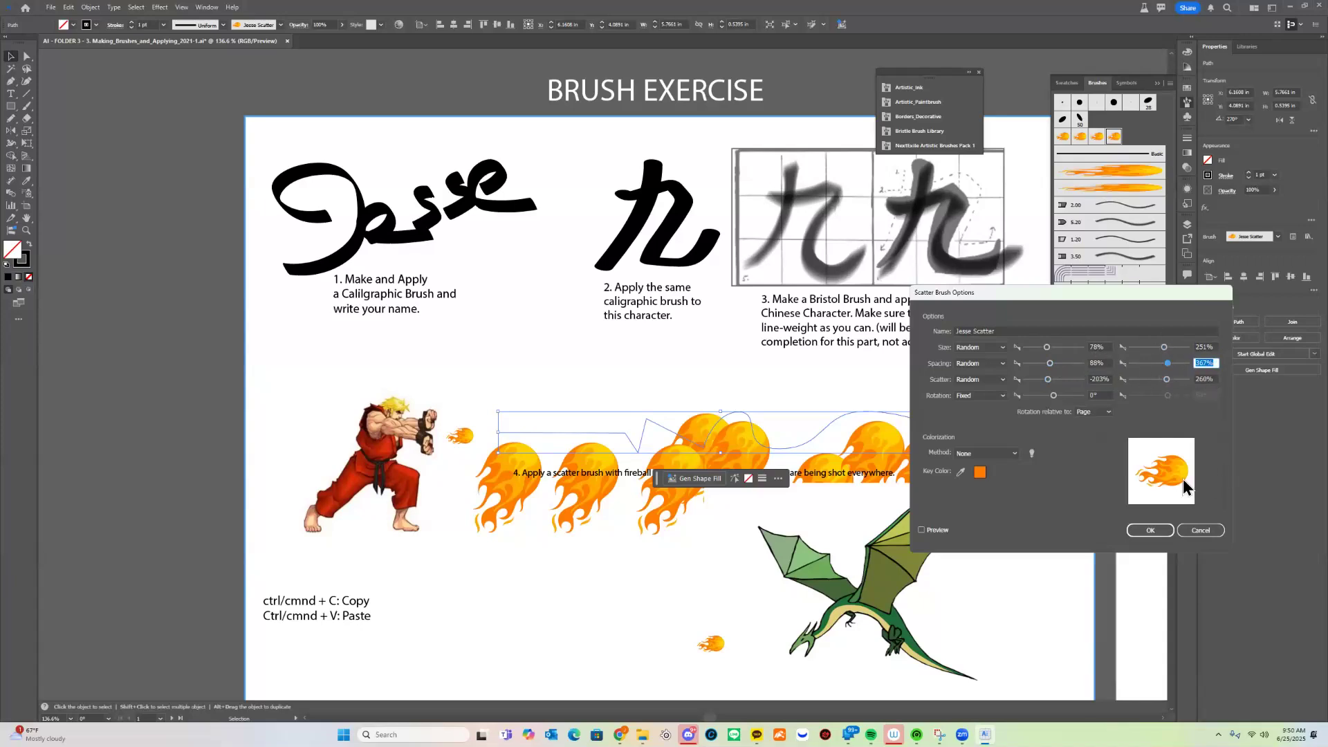
left_click(1154, 530)
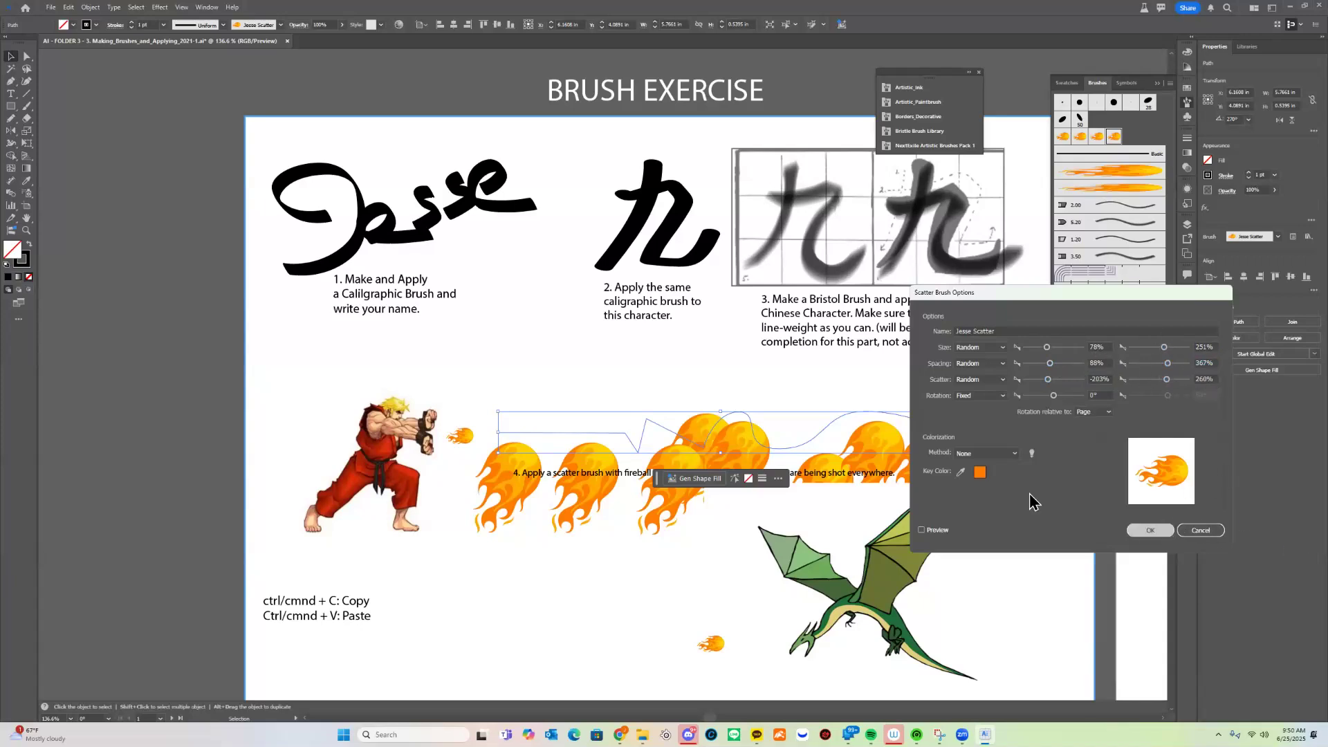
left_click(652, 380)
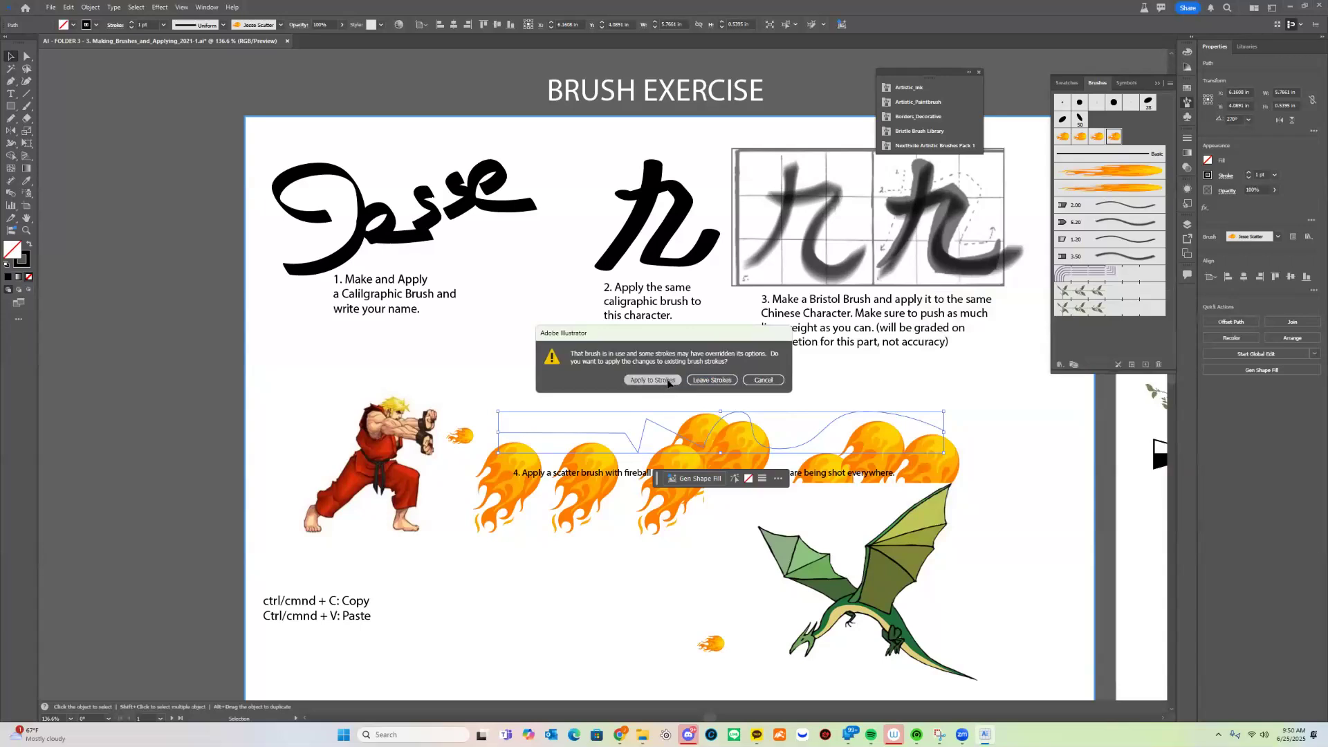
left_click(852, 515)
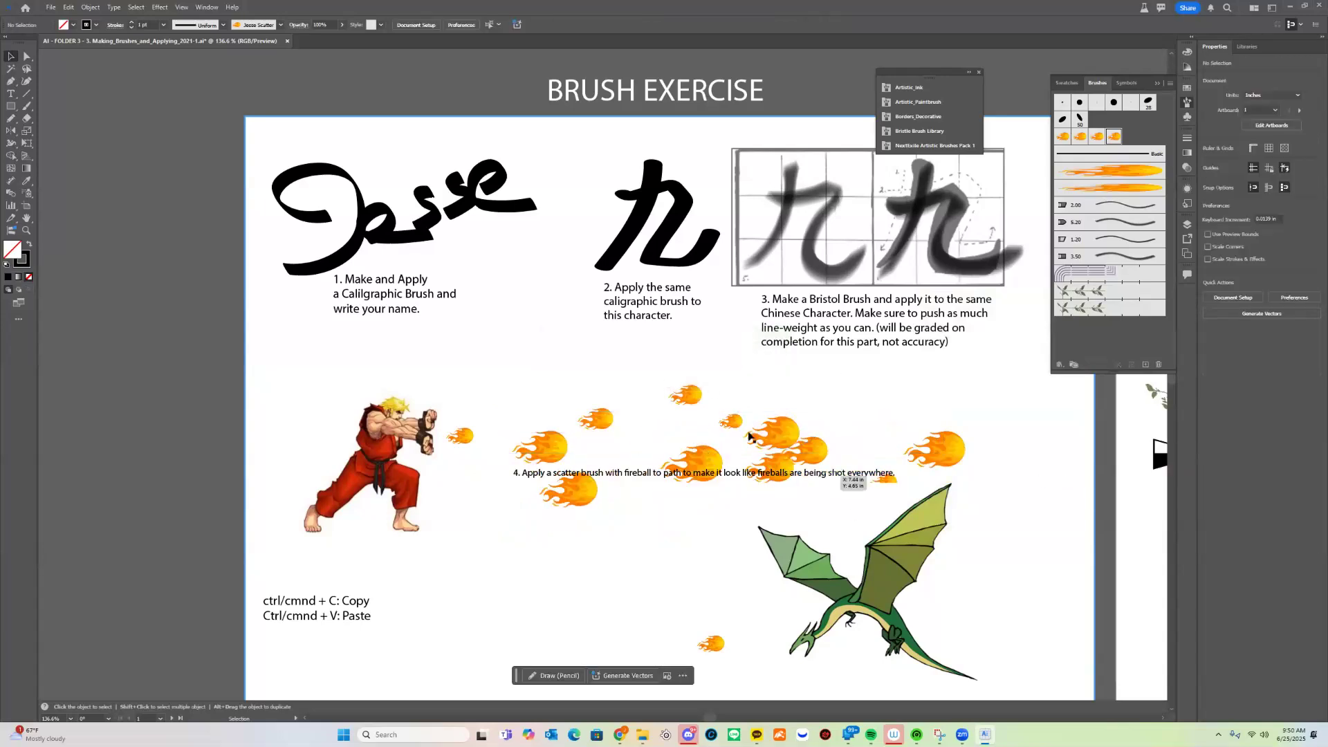
- Reapply the scatter brush to the exercise 4 path repeatedly to reshuffle the fireballs, moving the floating task bar clear of the artwork
left_click(588, 427)
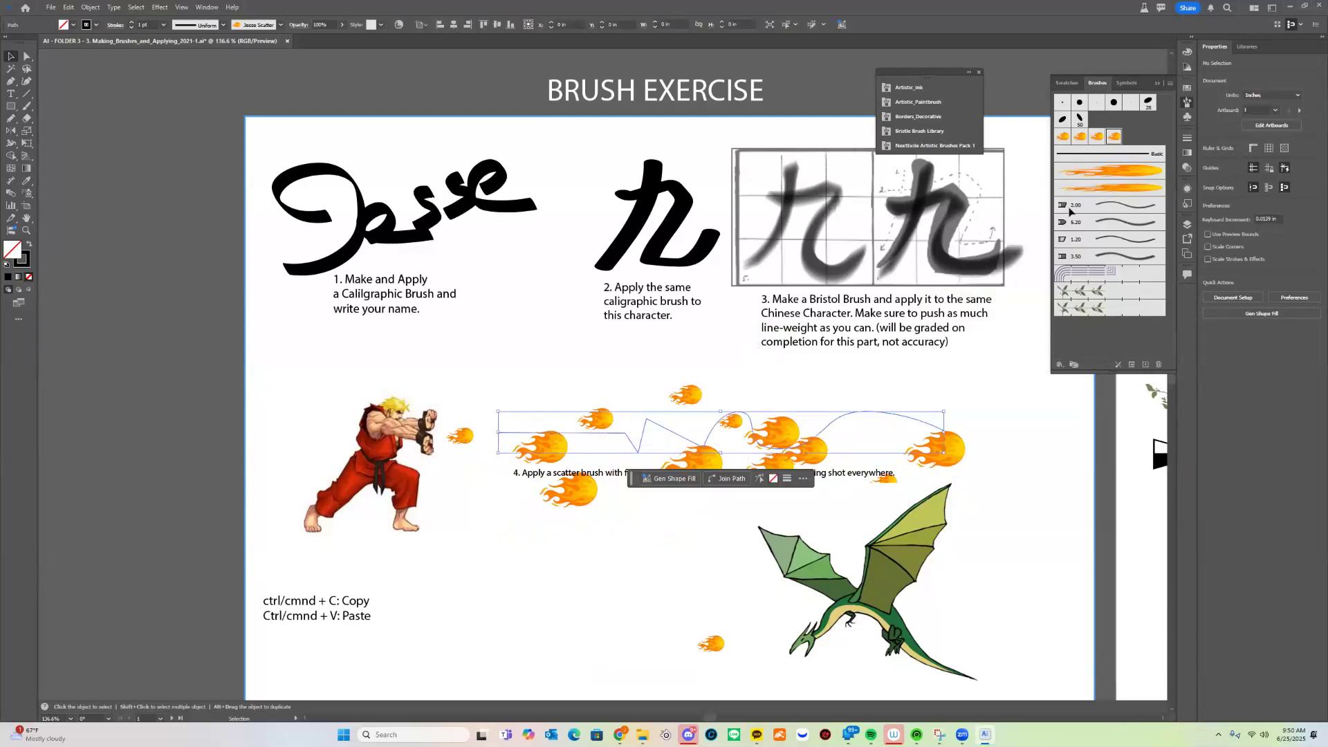
left_click(1114, 137)
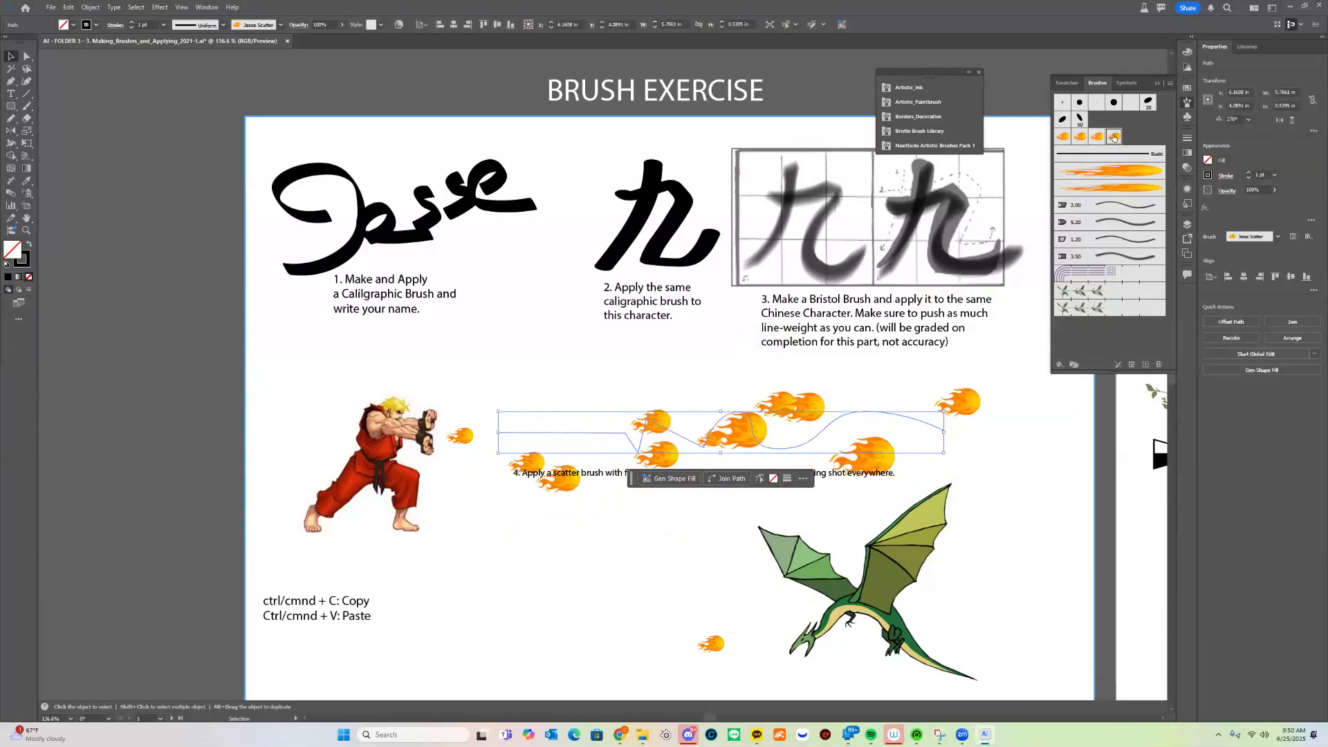
left_click(1114, 136)
left_click(1113, 137)
left_click(1113, 137)
left_click(1114, 137)
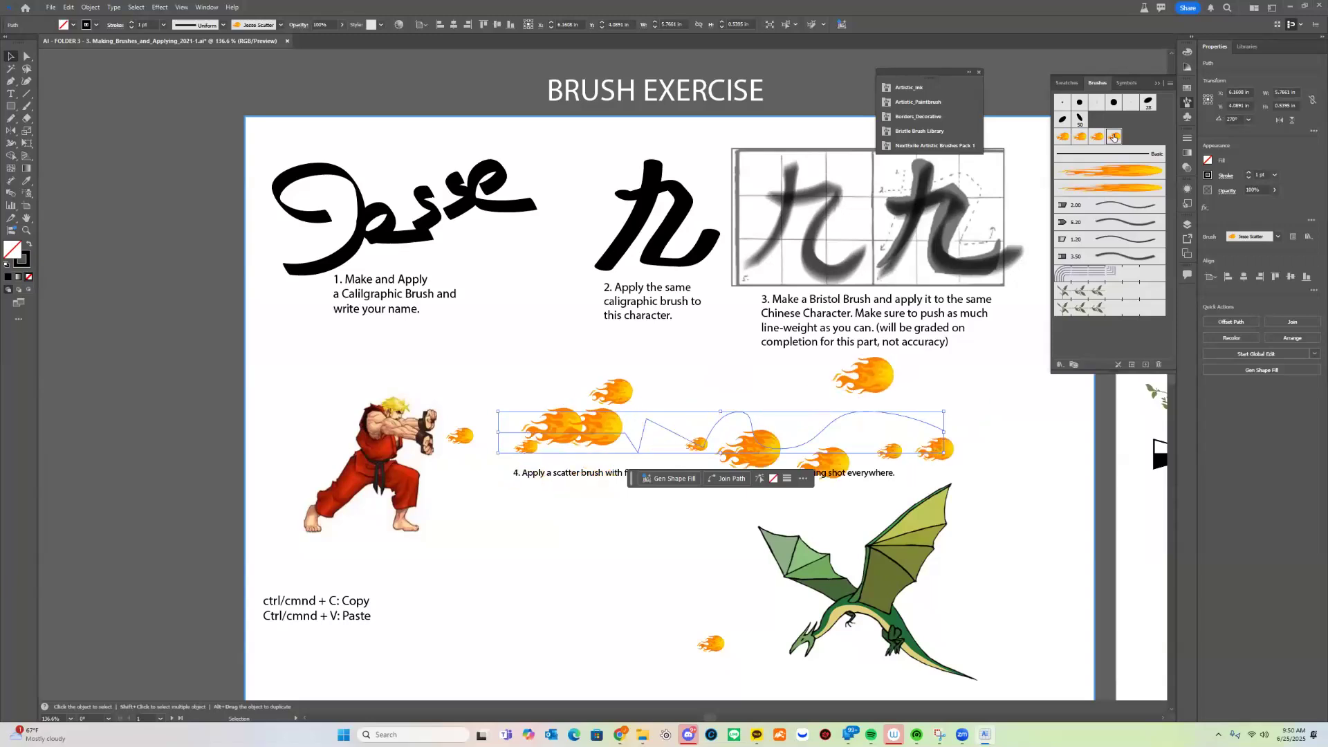
left_click_drag(635, 478, 115, 342)
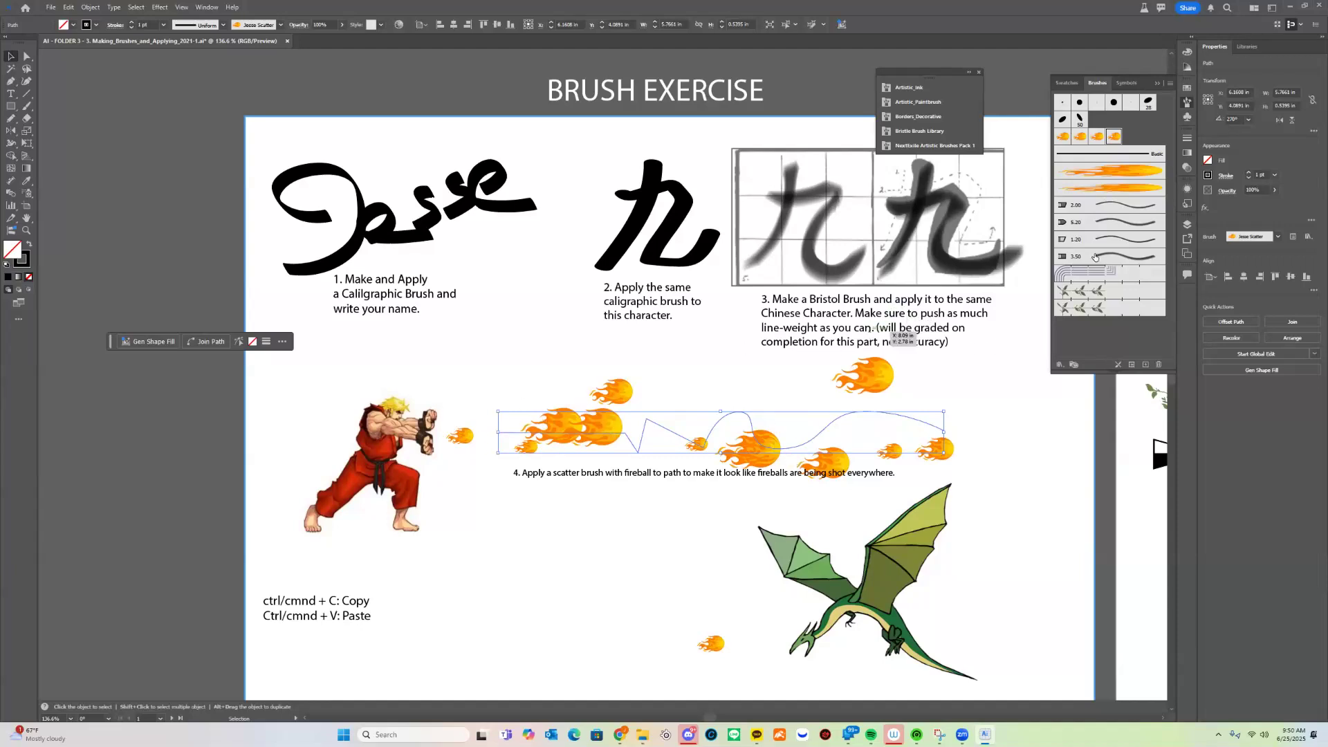
left_click(1114, 139)
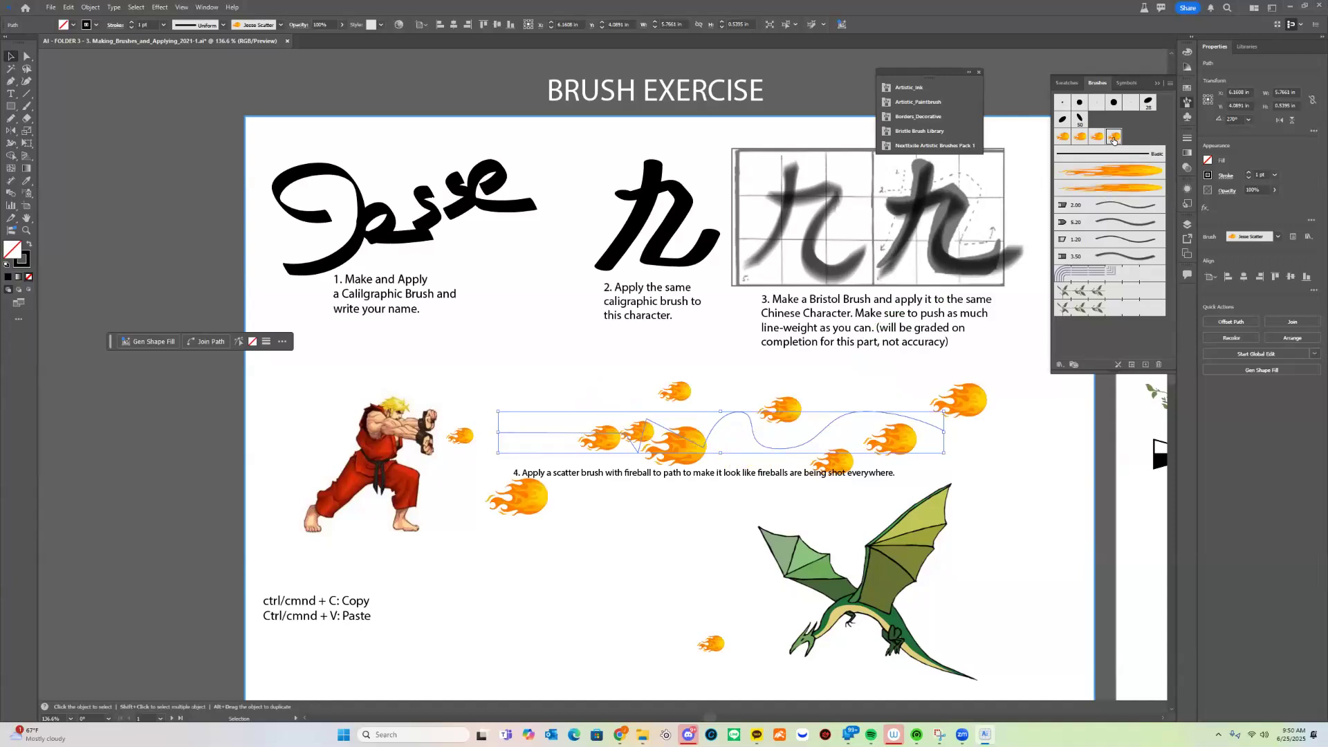
left_click(1114, 139)
left_click(1114, 139)
left_click(1114, 140)
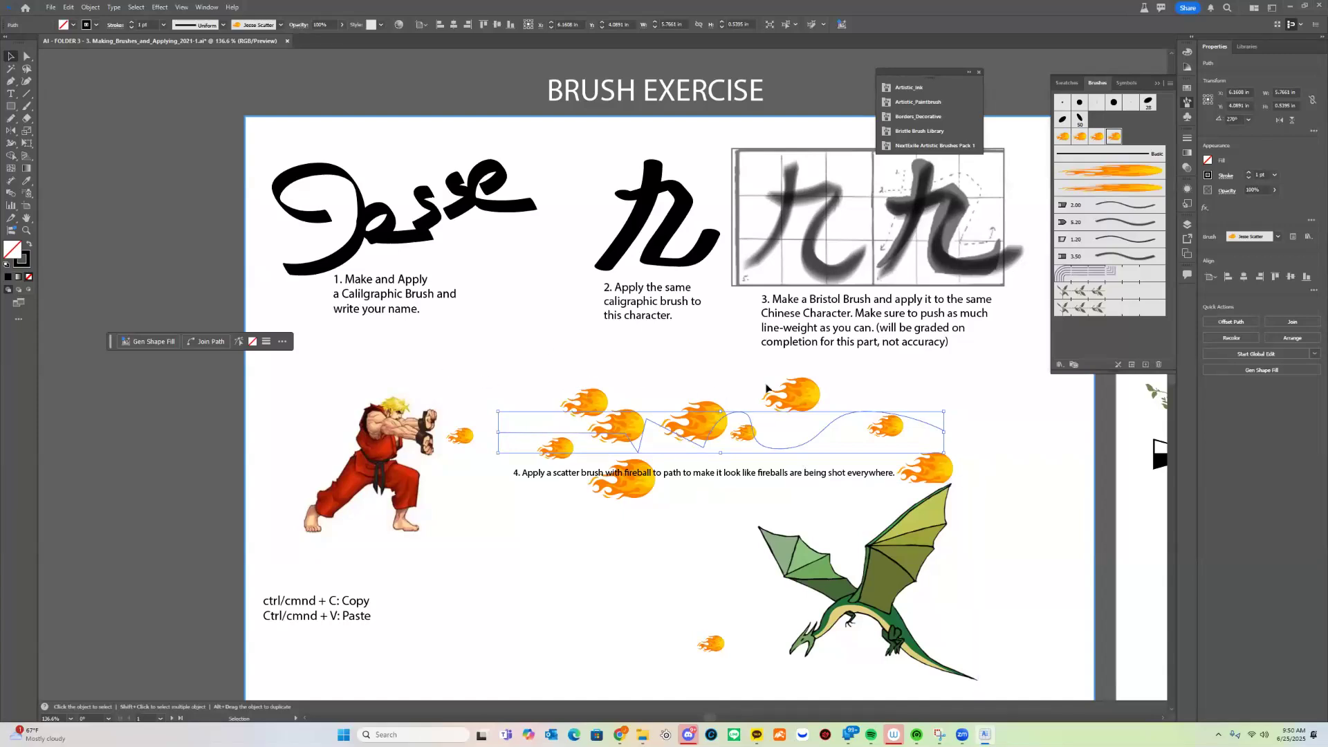
- Paint two freehand test strokes with the fireball scatter brush beside the artboard and undo both
left_click(26, 106)
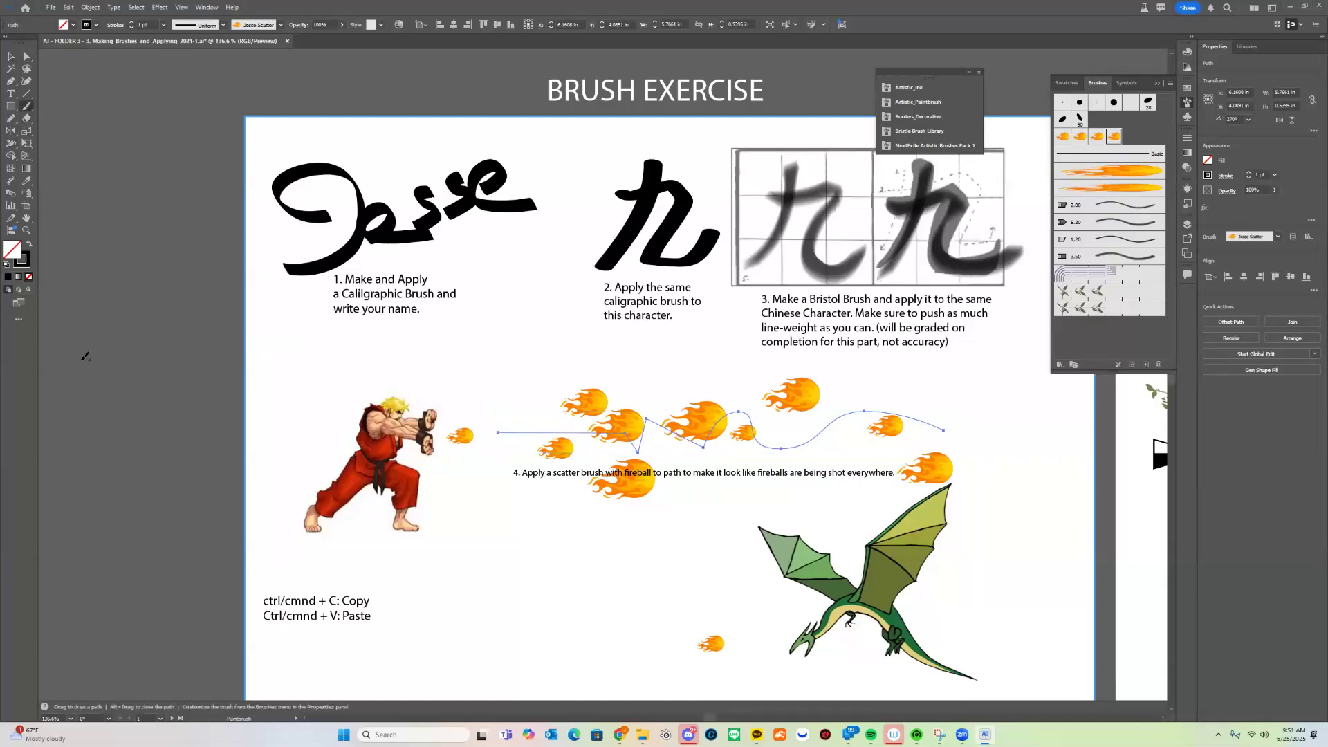
left_click_drag(226, 375, 231, 370)
mouse_move(97, 230)
left_mouse_down()
mouse_move(209, 363)
mouse_move(406, 306)
left_mouse_up()
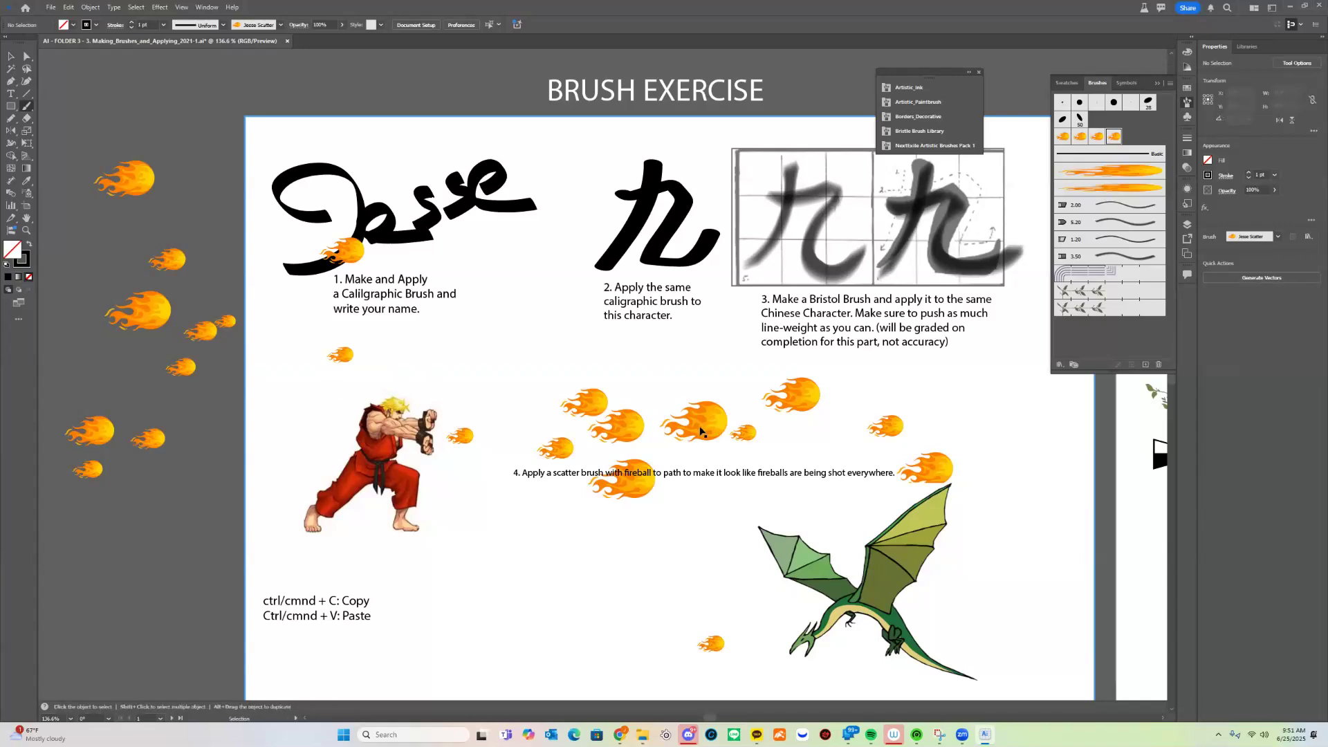
key("ctrl+z")
key("ctrl+z")
- Move the dragon's fireball a little away from its mouth and place another fireball from the brush collection in the empty area beside it
left_click_drag(653, 540, 617, 548)
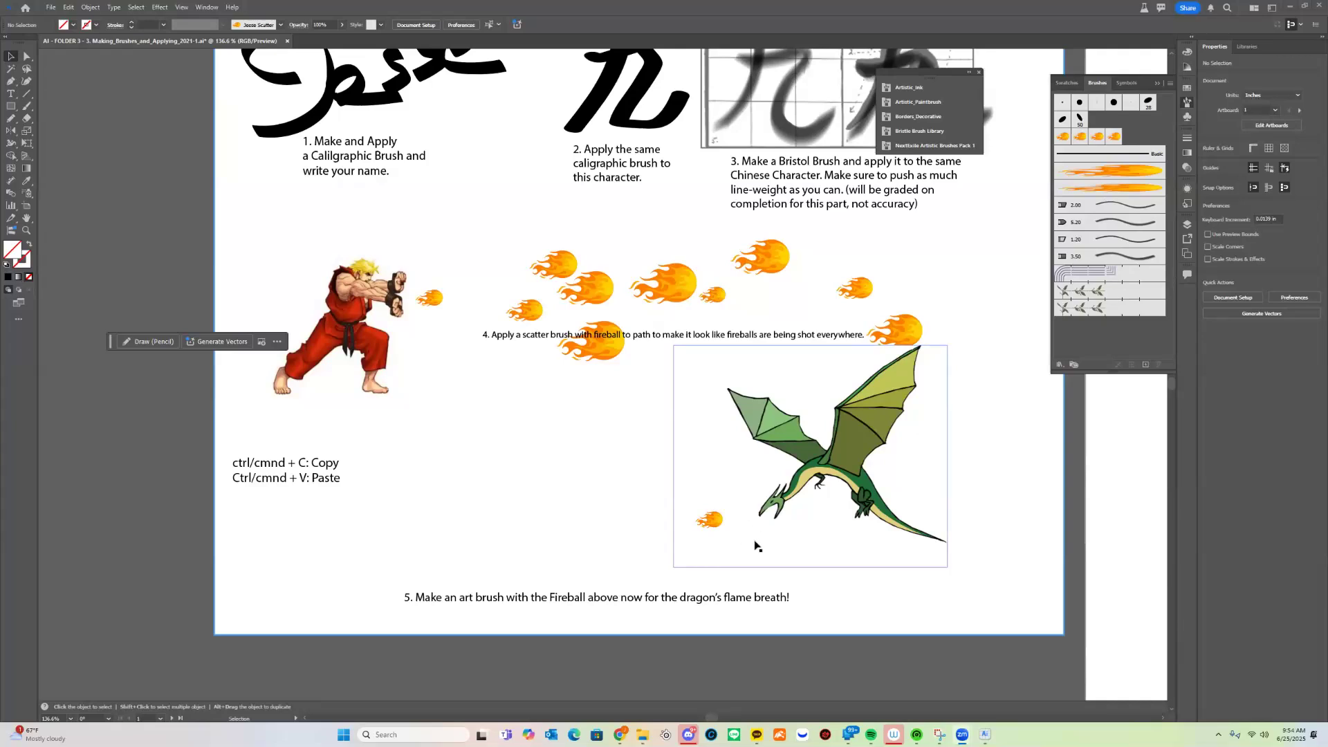
left_click_drag(712, 524, 634, 519)
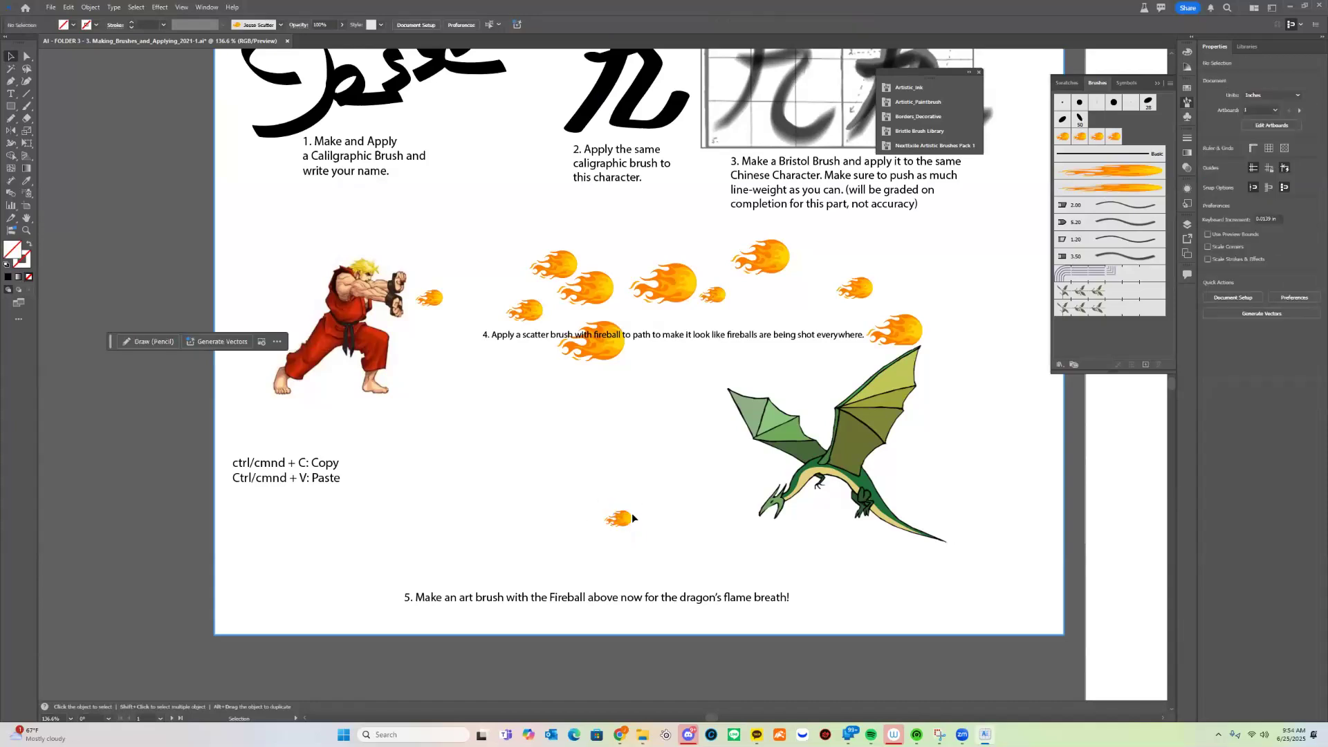
left_click_drag(628, 525, 620, 500)
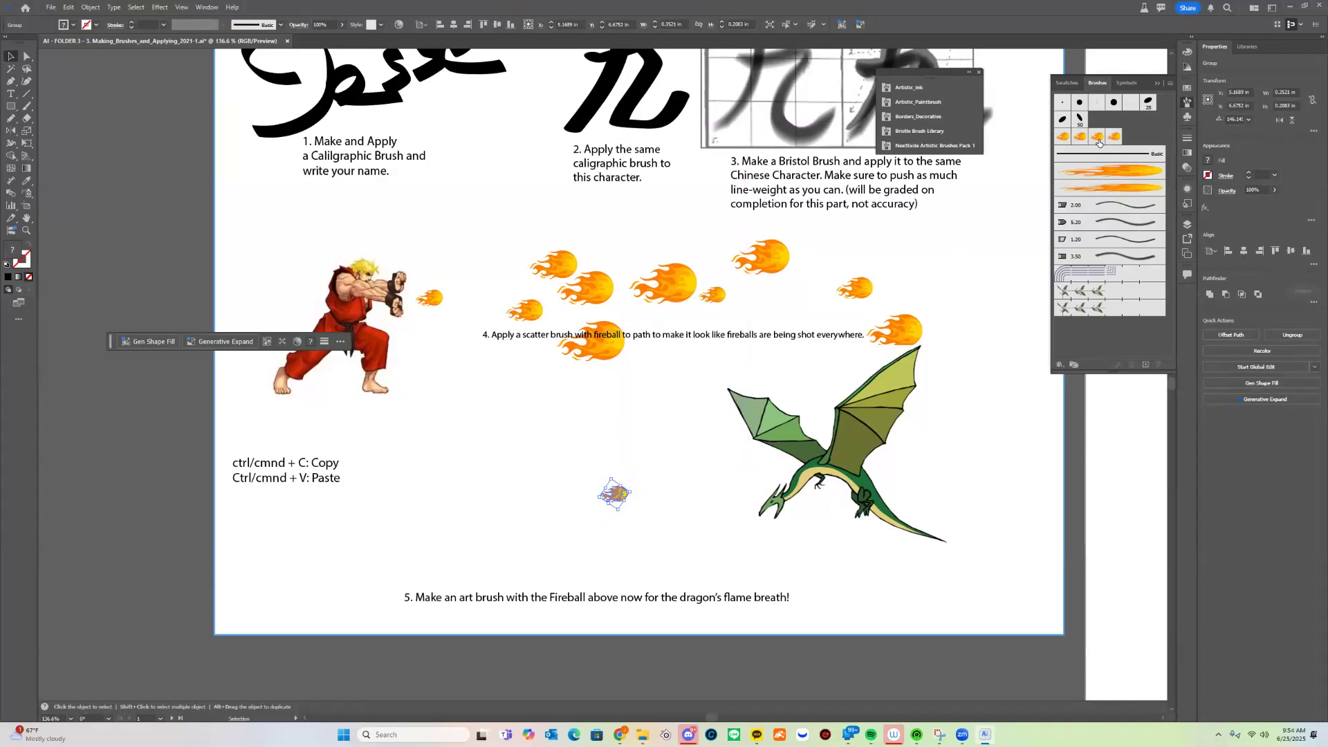
mouse_move(1099, 142)
left_mouse_down()
mouse_move(460, 526)
mouse_move(475, 512)
left_mouse_up()
left_click_drag(621, 497, 667, 510)
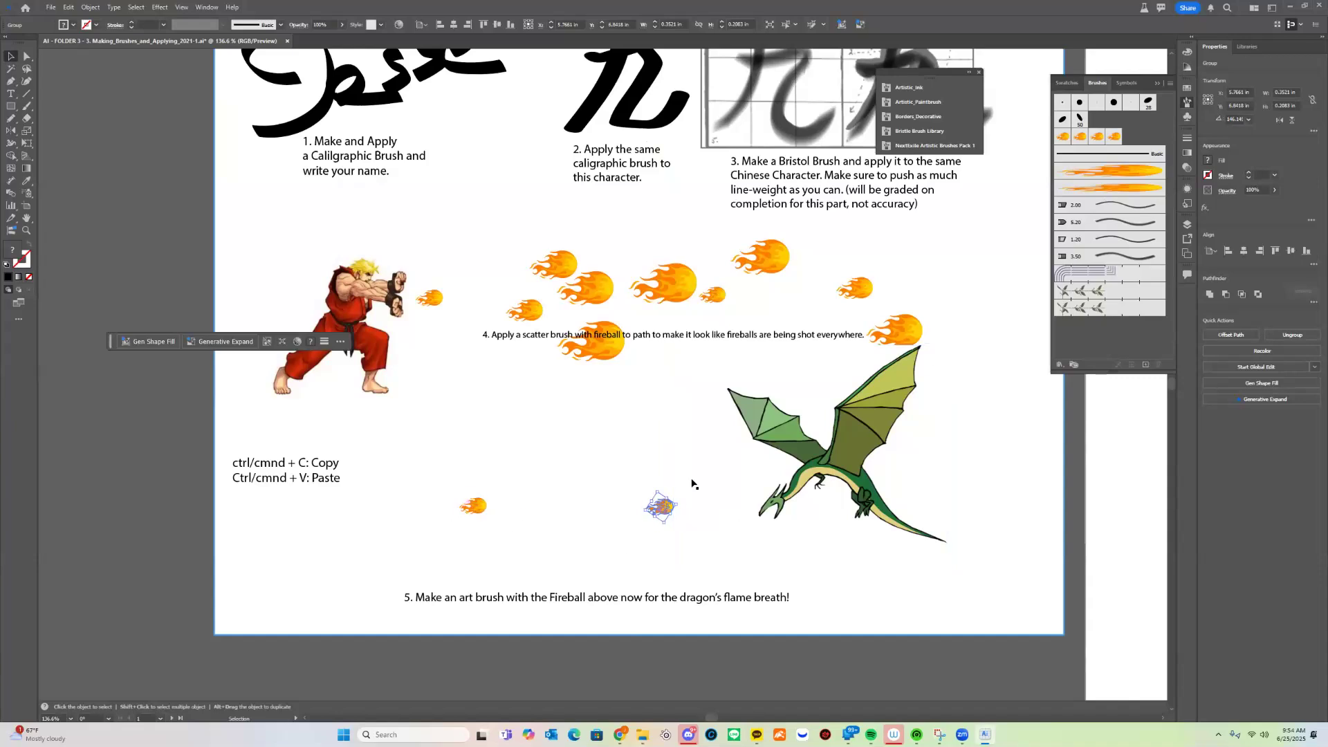
- Create a new art brush from the fireball near the dragon, using the Scale Proportionately option
left_click(1146, 365)
left_click(633, 392)
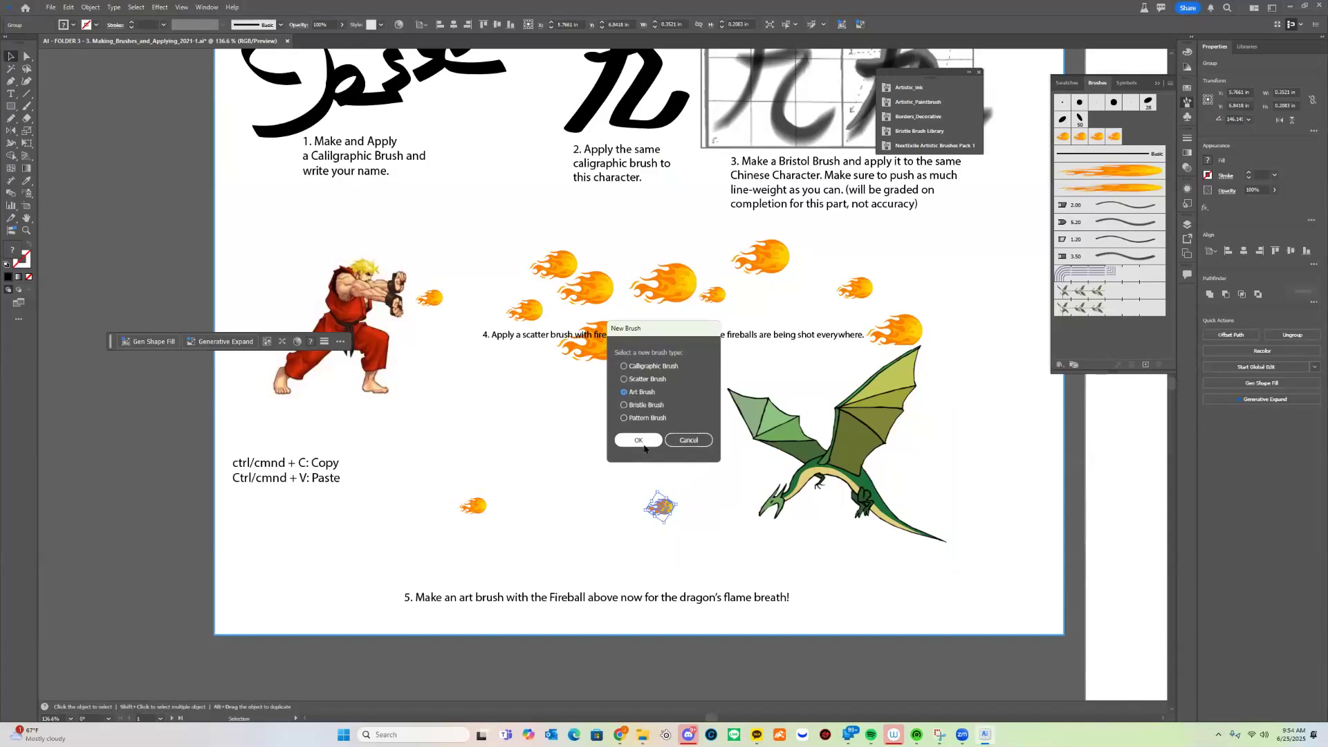
left_click(638, 440)
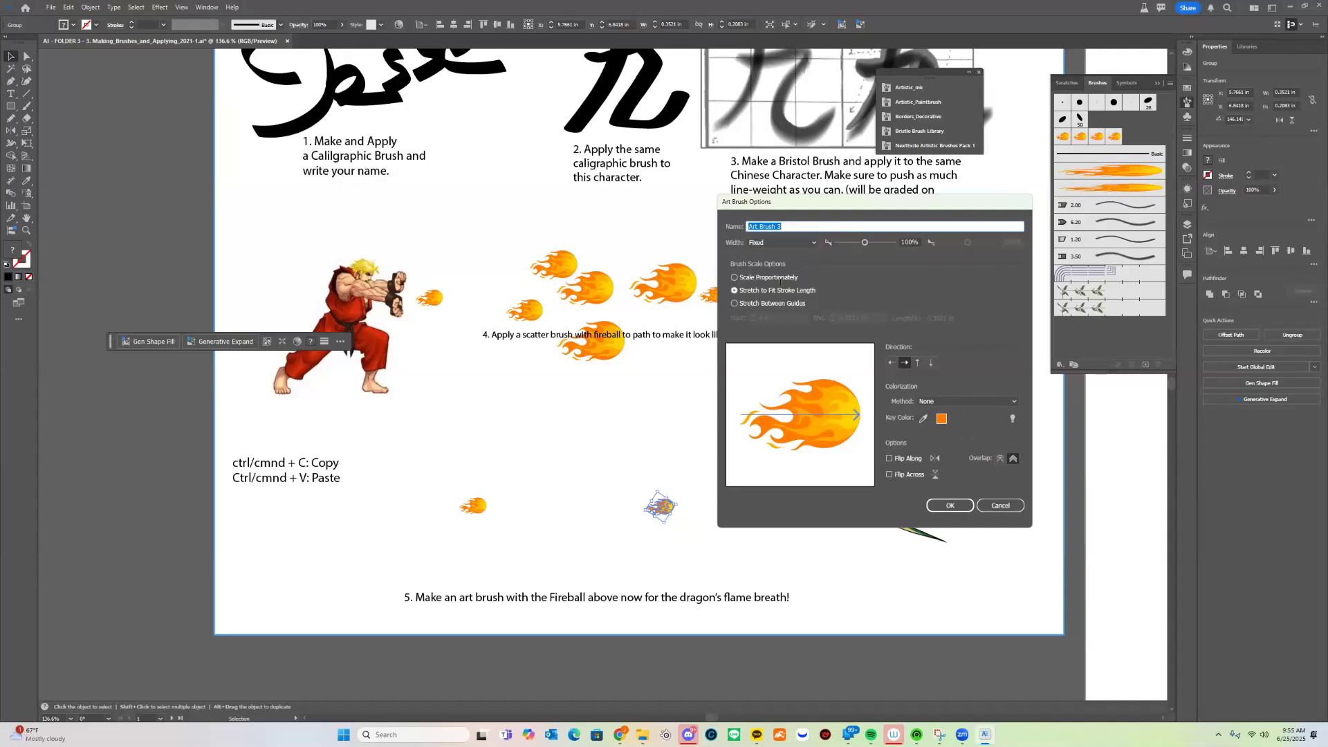
left_click(759, 276)
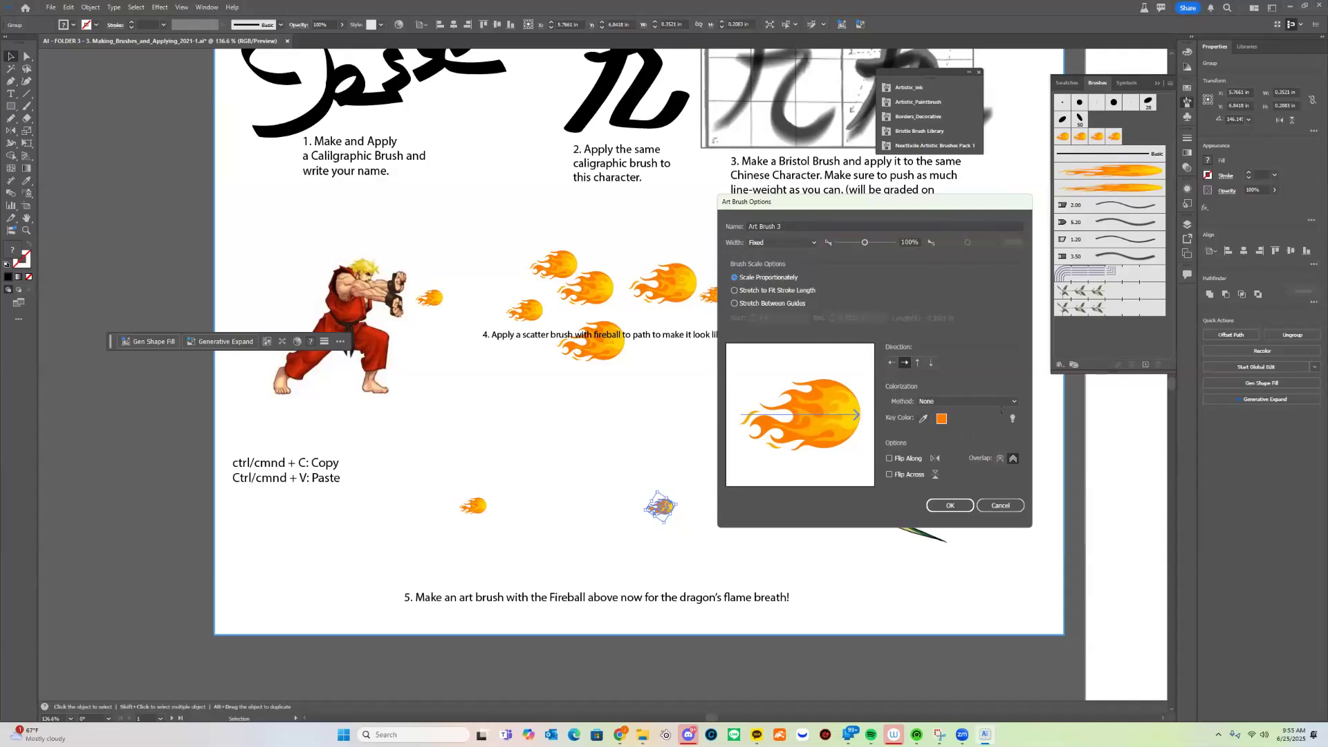
left_click(949, 505)
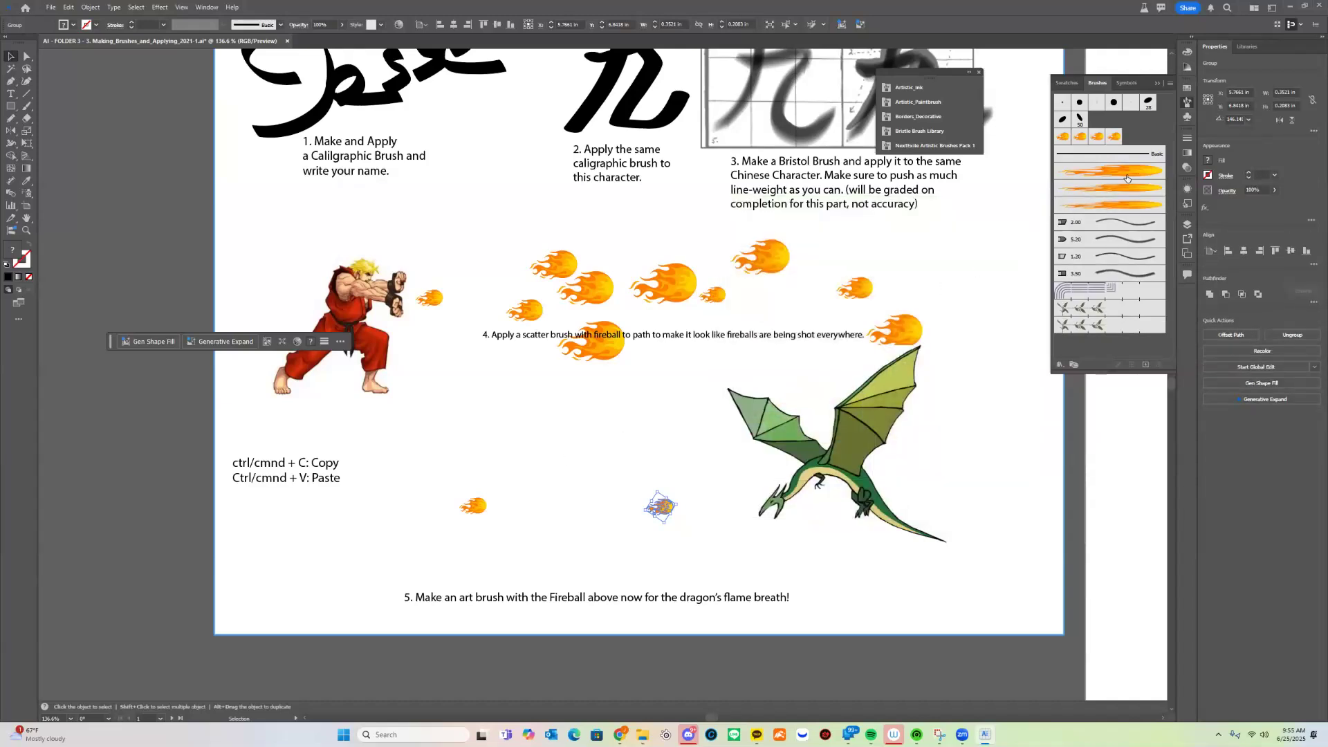
- Paint several freehand strokes of varying length with the new fireball art brush below the fighter and beside the artboard
key("b")
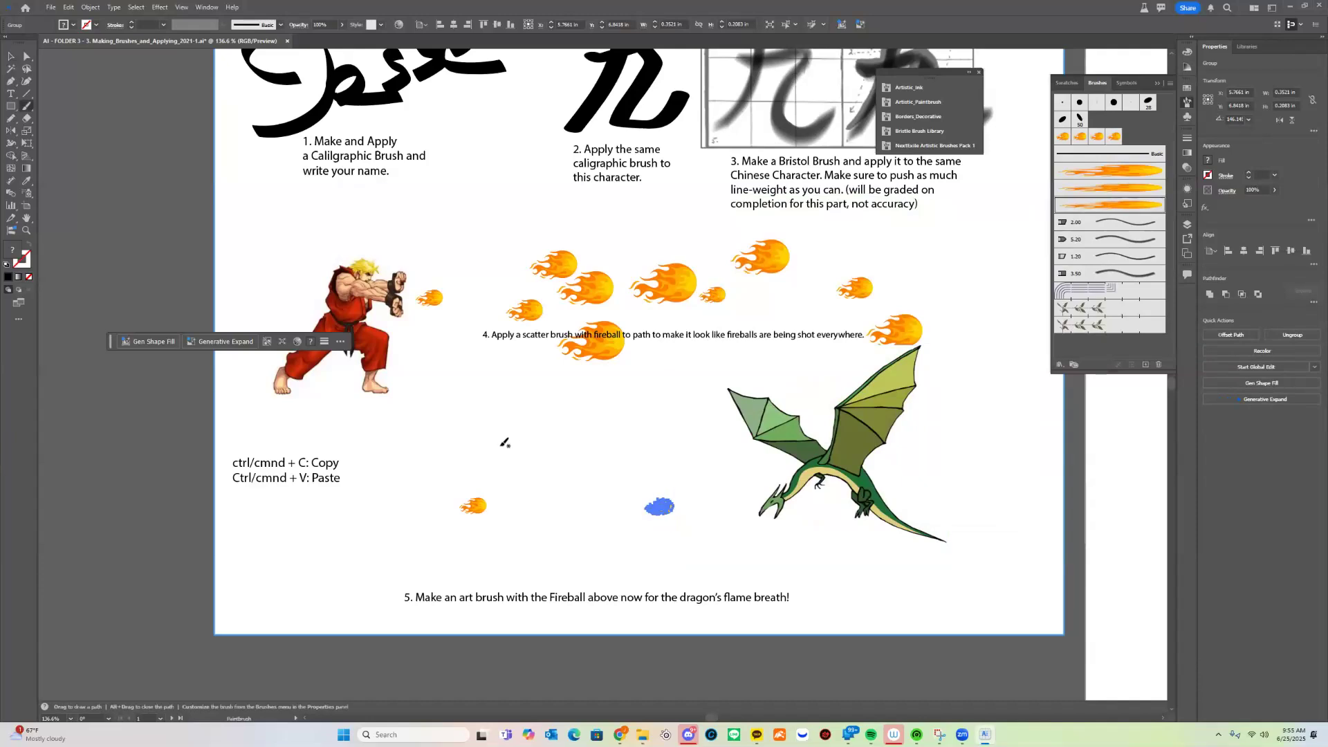
left_click_drag(630, 447, 335, 443)
left_click_drag(425, 556, 204, 557)
left_click_drag(196, 488, 141, 519)
left_click_drag(148, 422, 100, 448)
left_click_drag(138, 366, 69, 374)
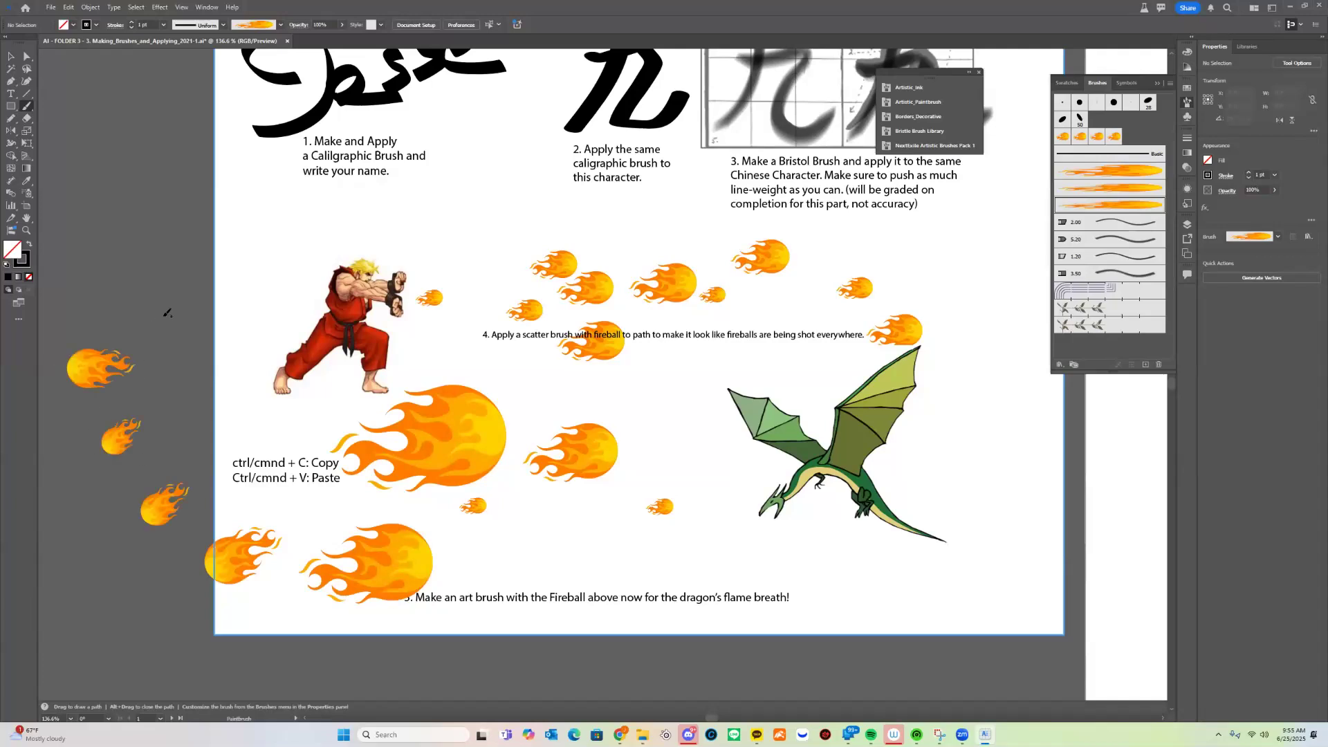
- Paint more fireball test strokes beside the artboard and below the dragon's fireball, and undo the whole series of test strokes
left_click_drag(184, 294, 104, 266)
left_click_drag(195, 201, 114, 181)
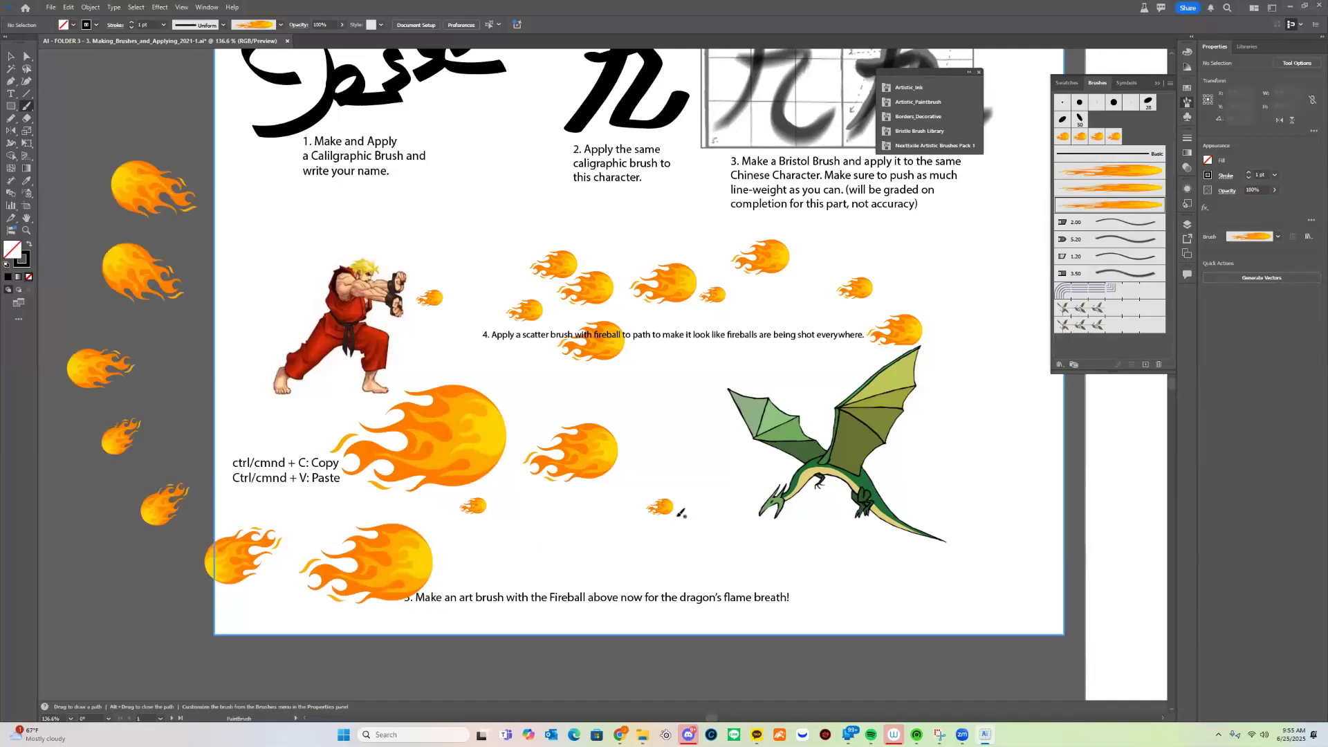
left_click_drag(596, 540, 538, 539)
key("ctrl+z")
key("ctrl+z")
key("ctrl+z")
key("ctrl+z")
key("ctrl+z")
key("ctrl+z")
key("ctrl+z")
key("ctrl+z")
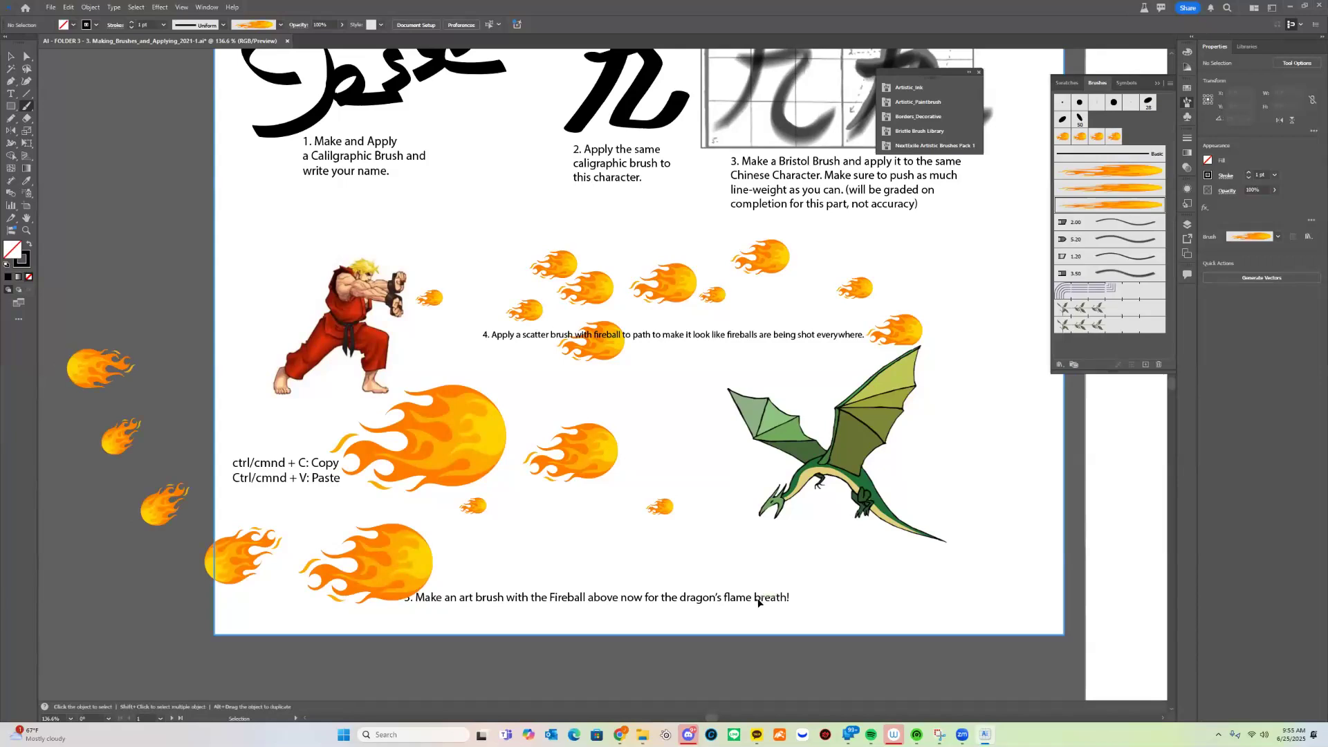
key("ctrl+z")
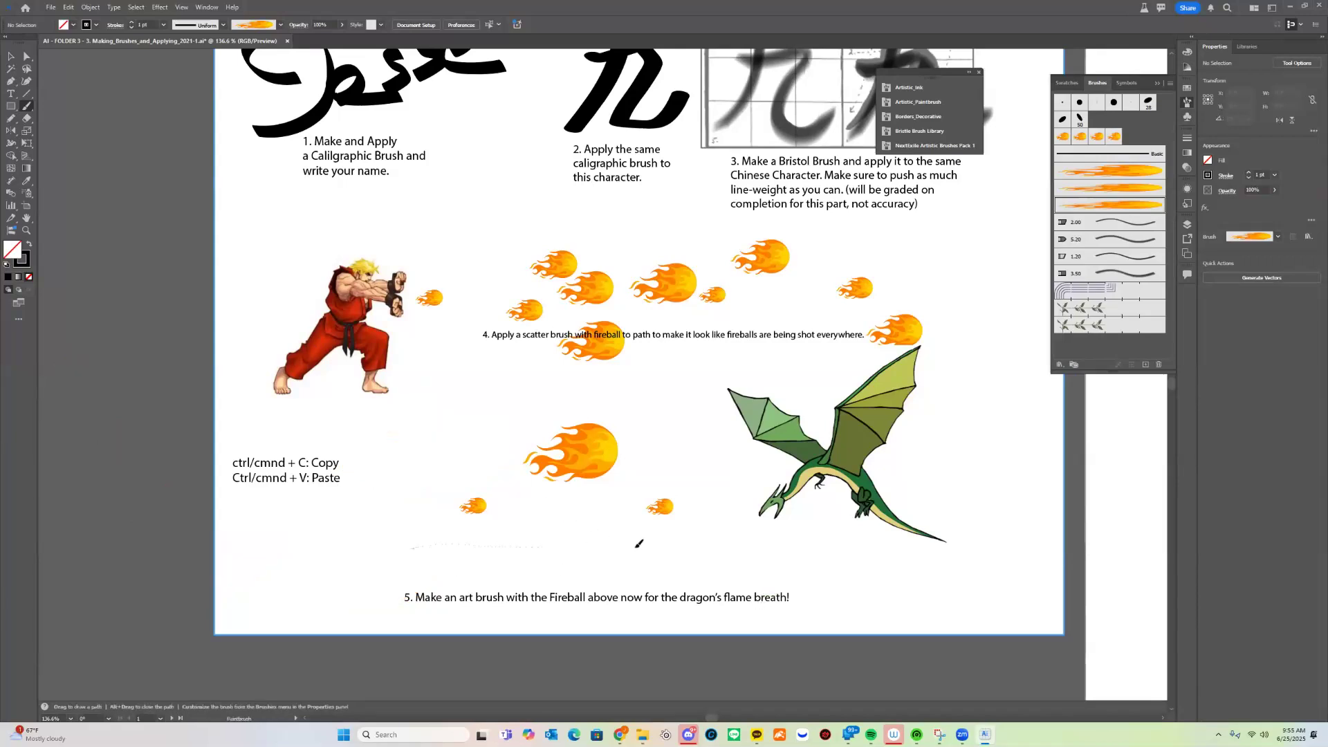
- Try short fireball strokes in front of the dragon, and undo them together with the earlier stroke and the art brush creation
left_click_drag(637, 545, 685, 552)
key("ctrl+z")
left_click(588, 553)
key("ctrl+z")
mouse_move(713, 471)
left_mouse_down()
mouse_move(708, 444)
mouse_move(684, 424)
mouse_move(654, 458)
left_mouse_up()
left_click_drag(676, 466, 686, 466)
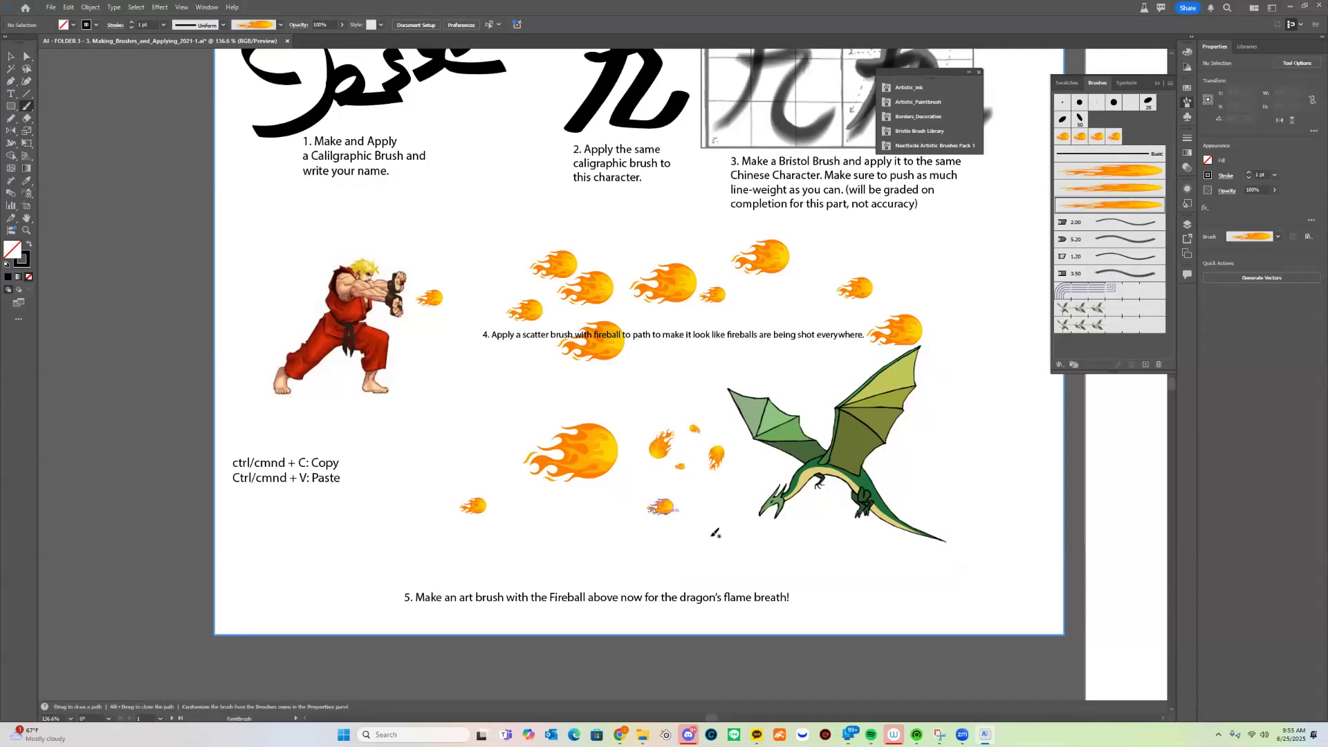
key("ctrl+z")
key("ctrl+z")
key("ctrl+z")
key("ctrl+z")
key("ctrl+z")
key("ctrl+z")
key("ctrl+z")
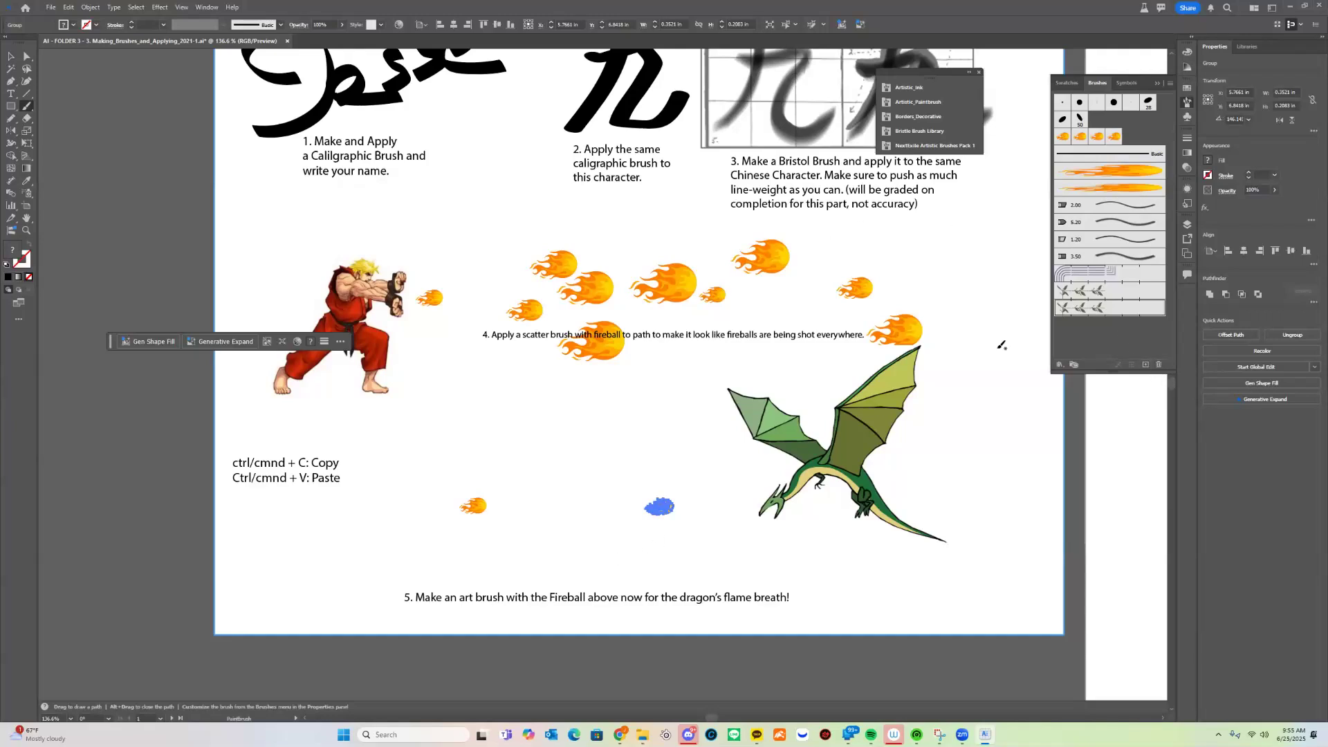
- Create a new art brush from the selected fireball near the dragon, using the Scale Proportionately option
left_click(1147, 365)
left_click(644, 393)
left_click(638, 440)
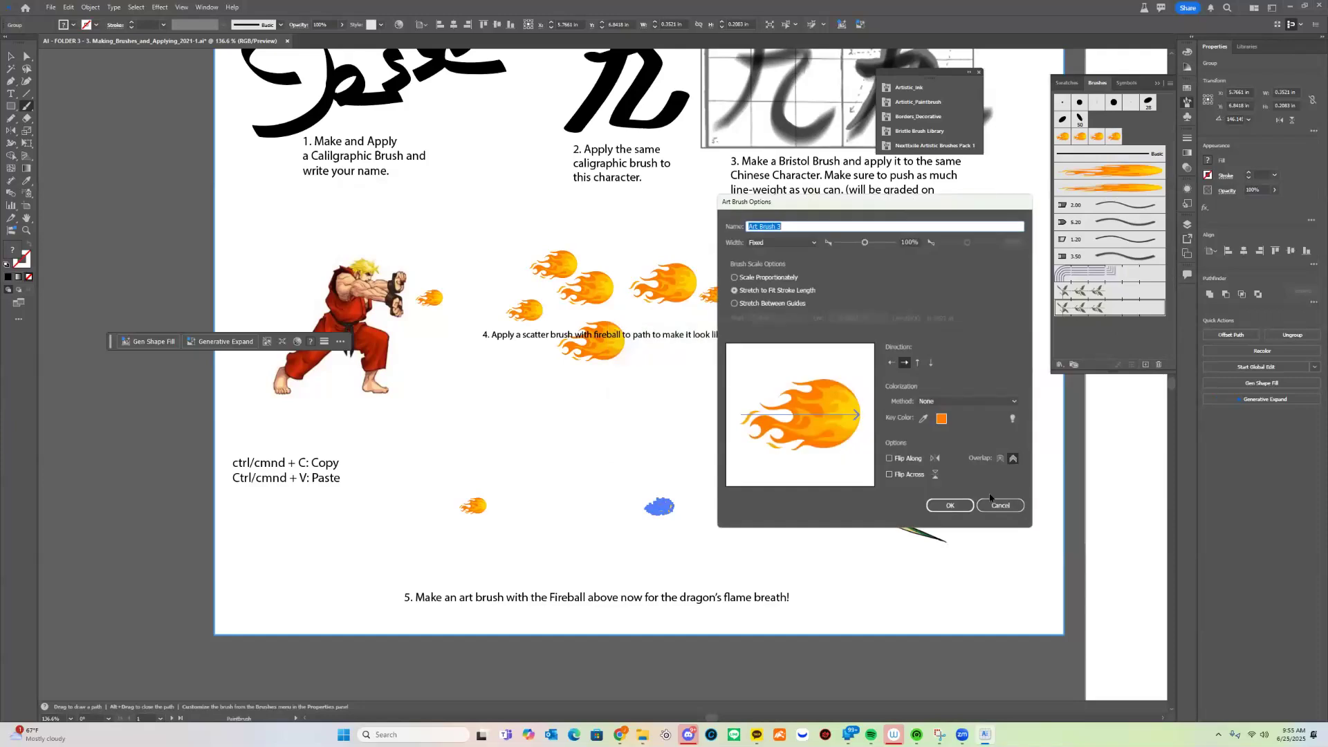
left_click(950, 505)
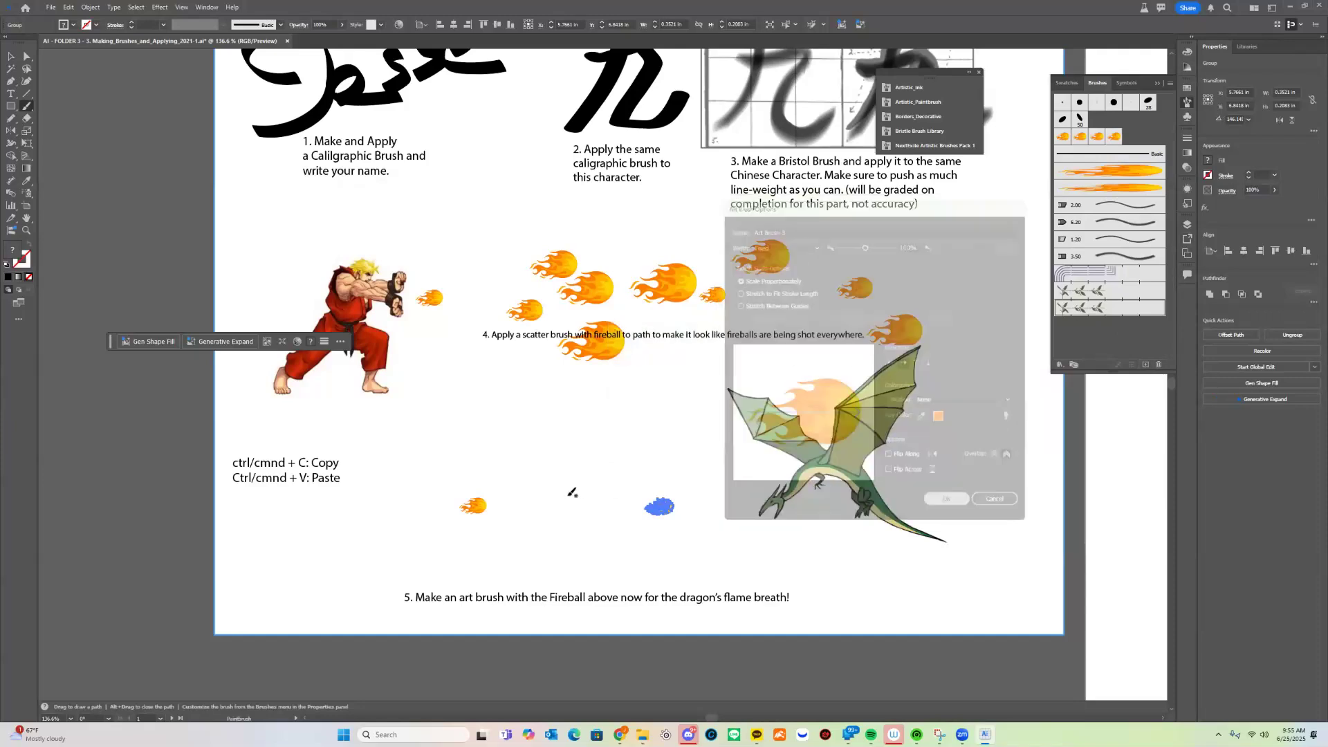
- Try a short stroke beside the fireball, undo back past the brush creation, and redo to restore the new art brush
key("ctrl+z")
mouse_move(566, 503)
left_mouse_down()
mouse_move(567, 483)
mouse_move(627, 484)
mouse_move(581, 488)
mouse_move(600, 489)
left_mouse_up()
key("ctrl+z")
key("ctrl+z")
key("ctrl+z")
key("ctrl+z")
key("ctrl+z")
key("ctrl+z")
key("ctrl+z")
key("ctrl+z")
key("ctrl+z")
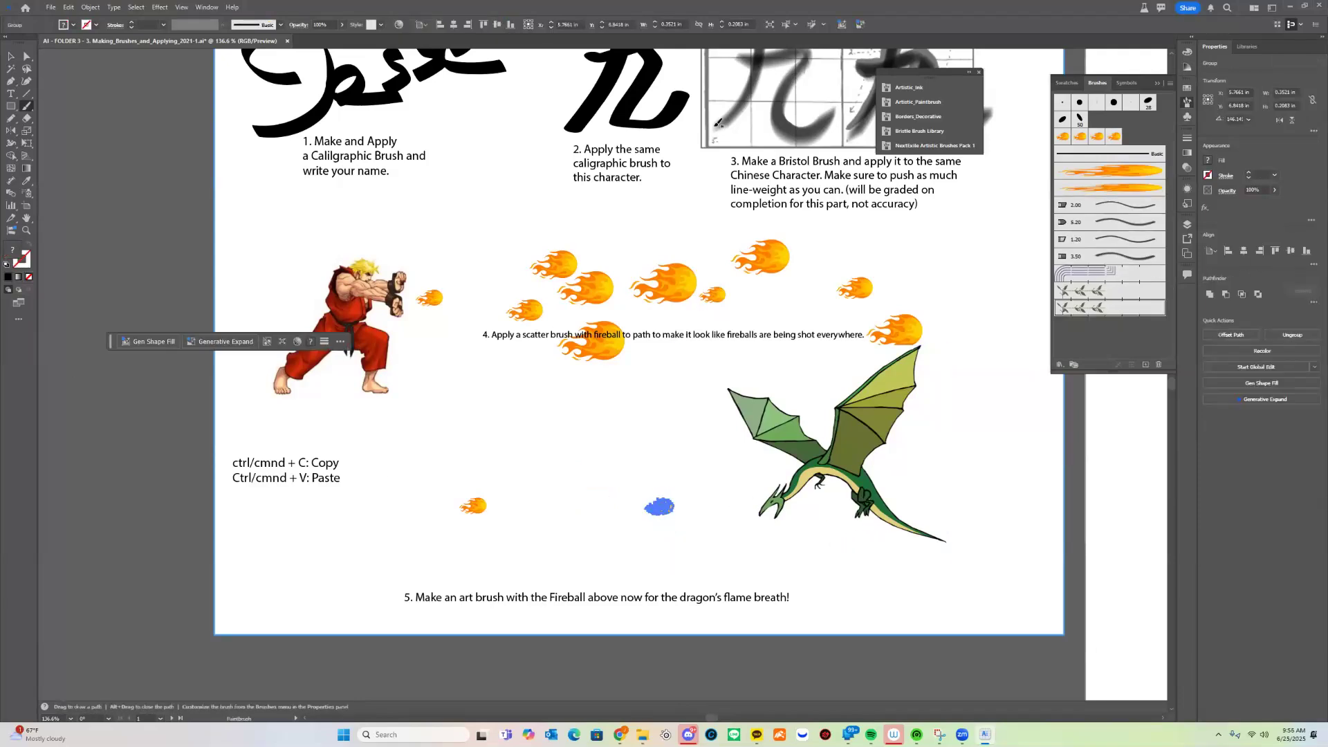
key("ctrl+shift+z")
key("ctrl+shift+z")
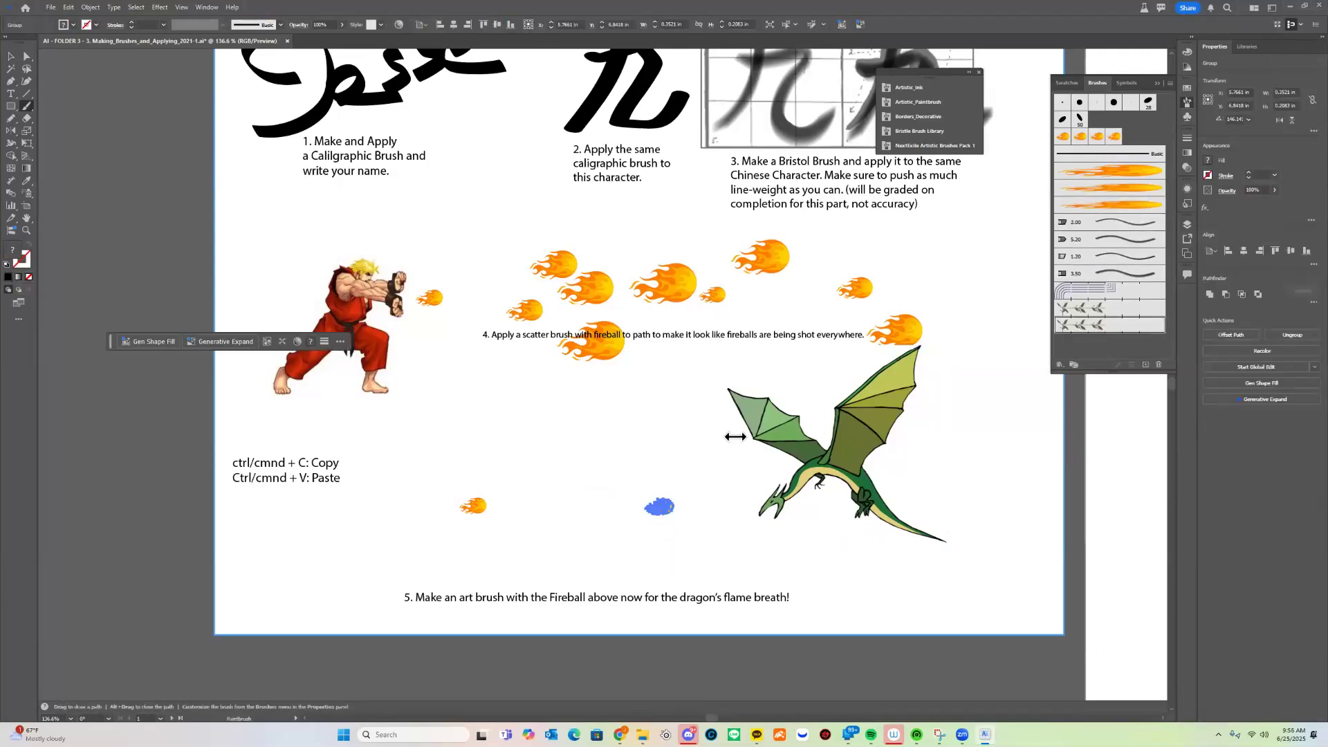
- Move the fireball in front of the dragon to the empty area below the copy and paste note
key("v")
left_click(583, 453)
left_click_drag(670, 514, 360, 560)
- Review the width options of the newest fireball art brush and set its scale option to Stretch to Fit Stroke Length, leaving existing strokes unchanged
double_click(1116, 205)
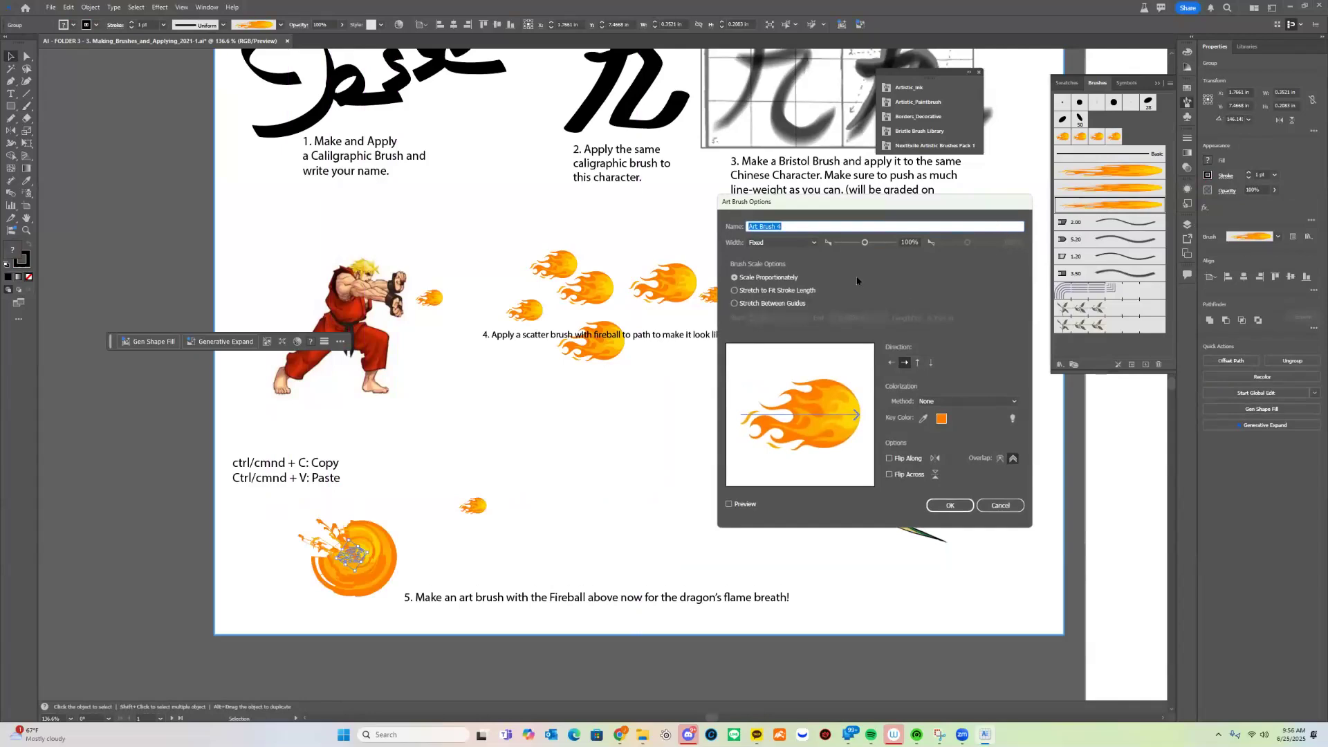
left_click(779, 244)
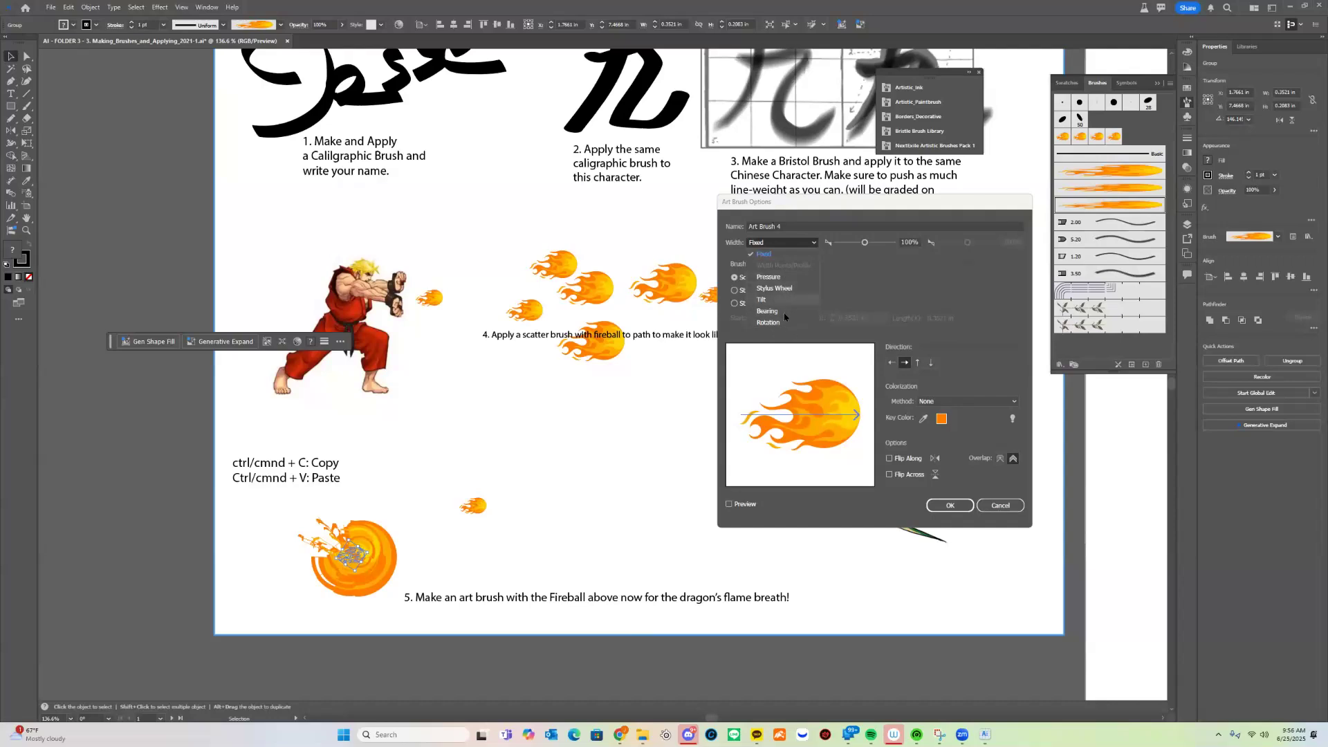
key("Escape")
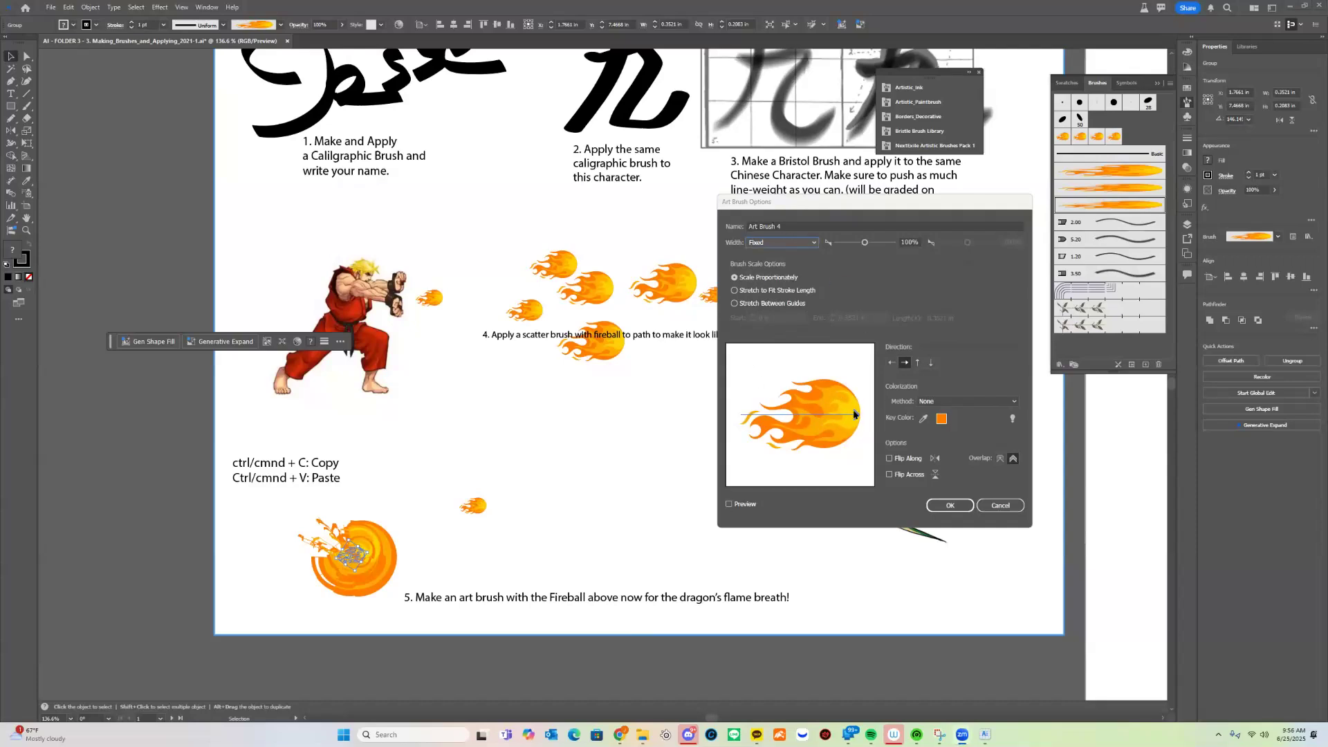
left_click(788, 242)
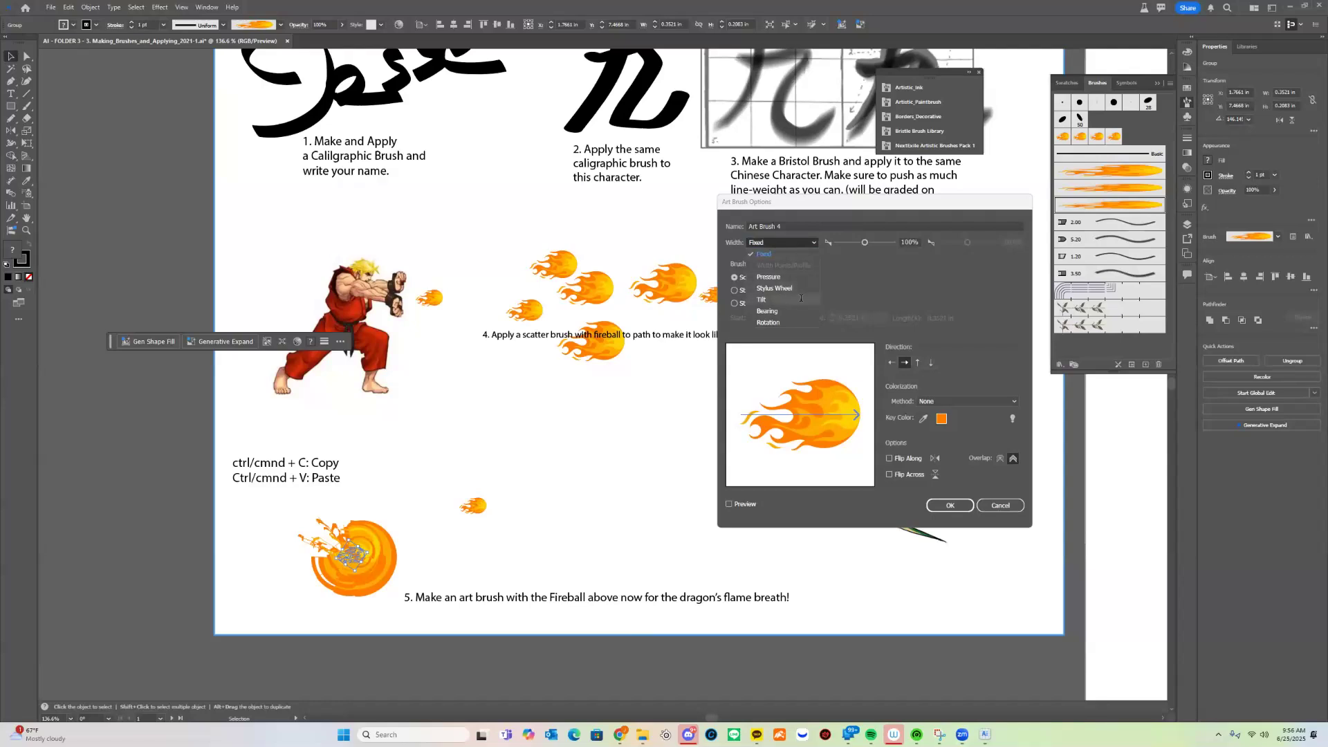
left_click(895, 264)
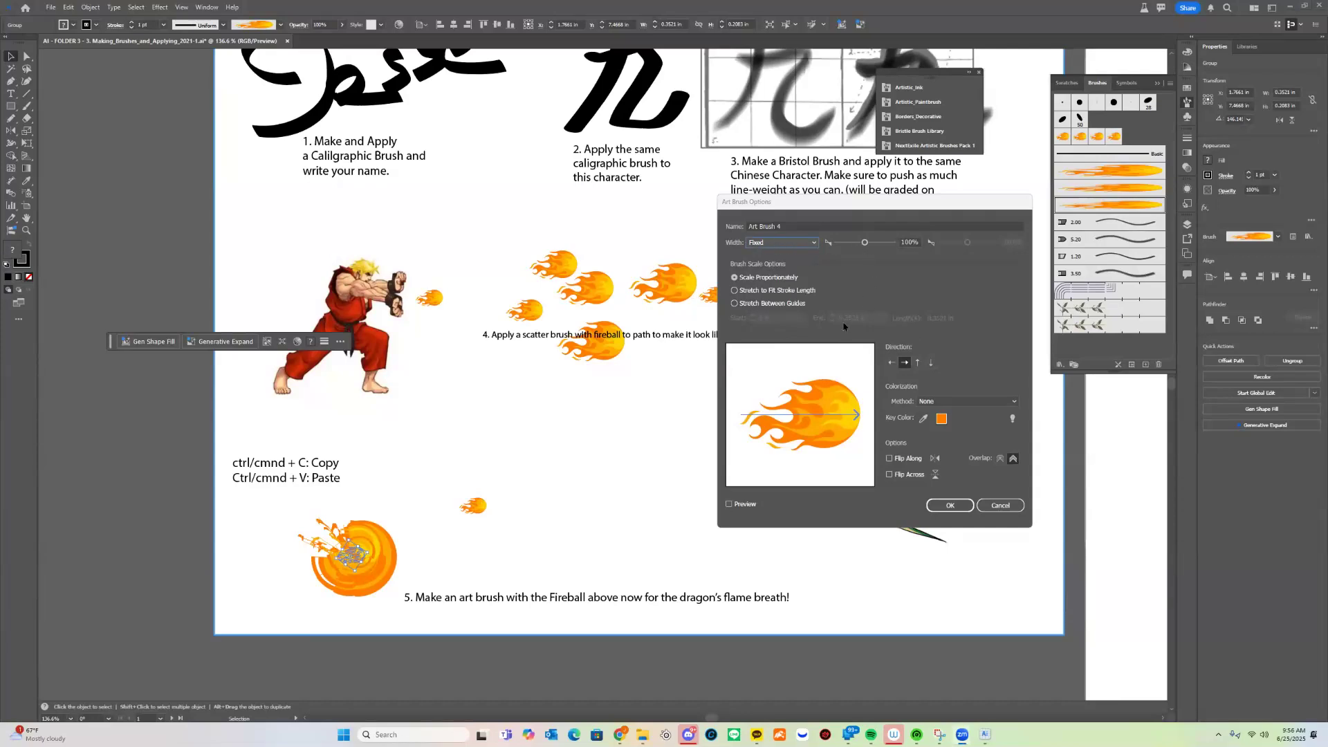
left_click(754, 291)
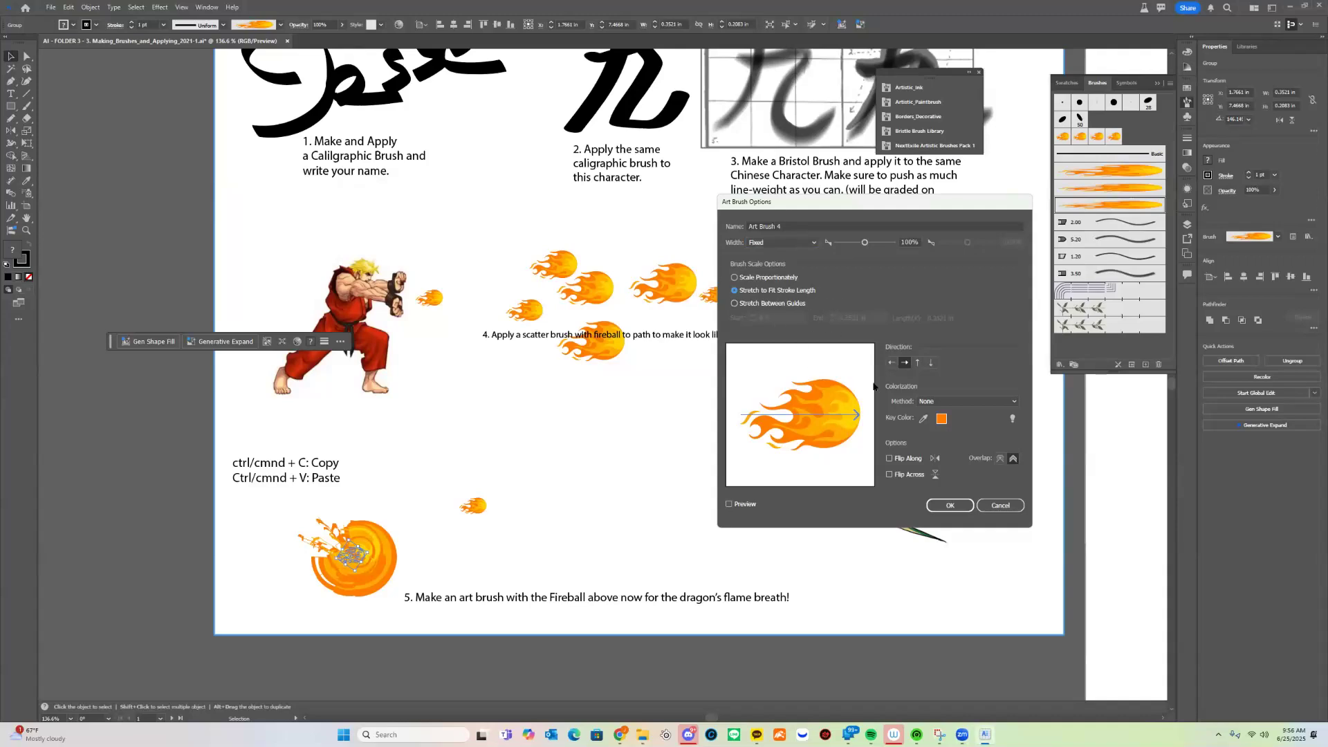
left_click(950, 505)
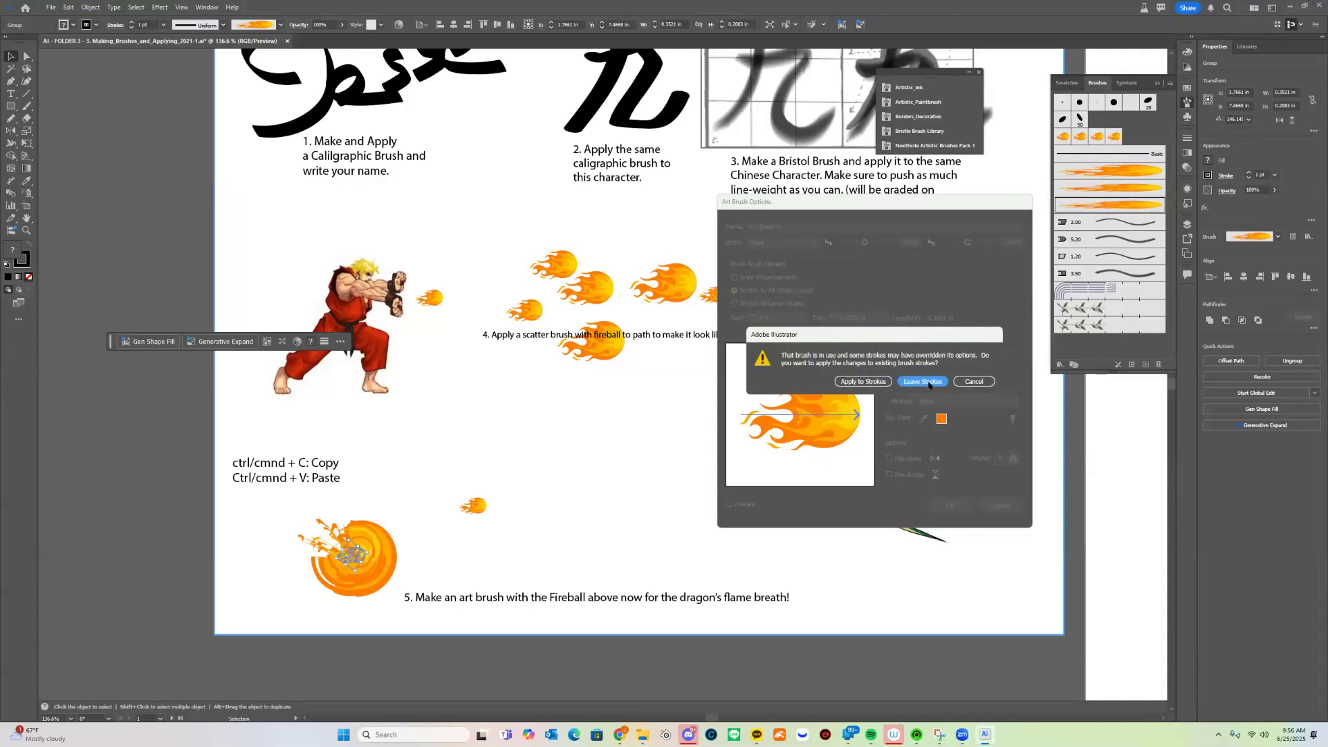
left_click(923, 382)
- Try several long curving flame strokes from the dragon's mouth with the stretching fireball brush, and undo them all
key("b")
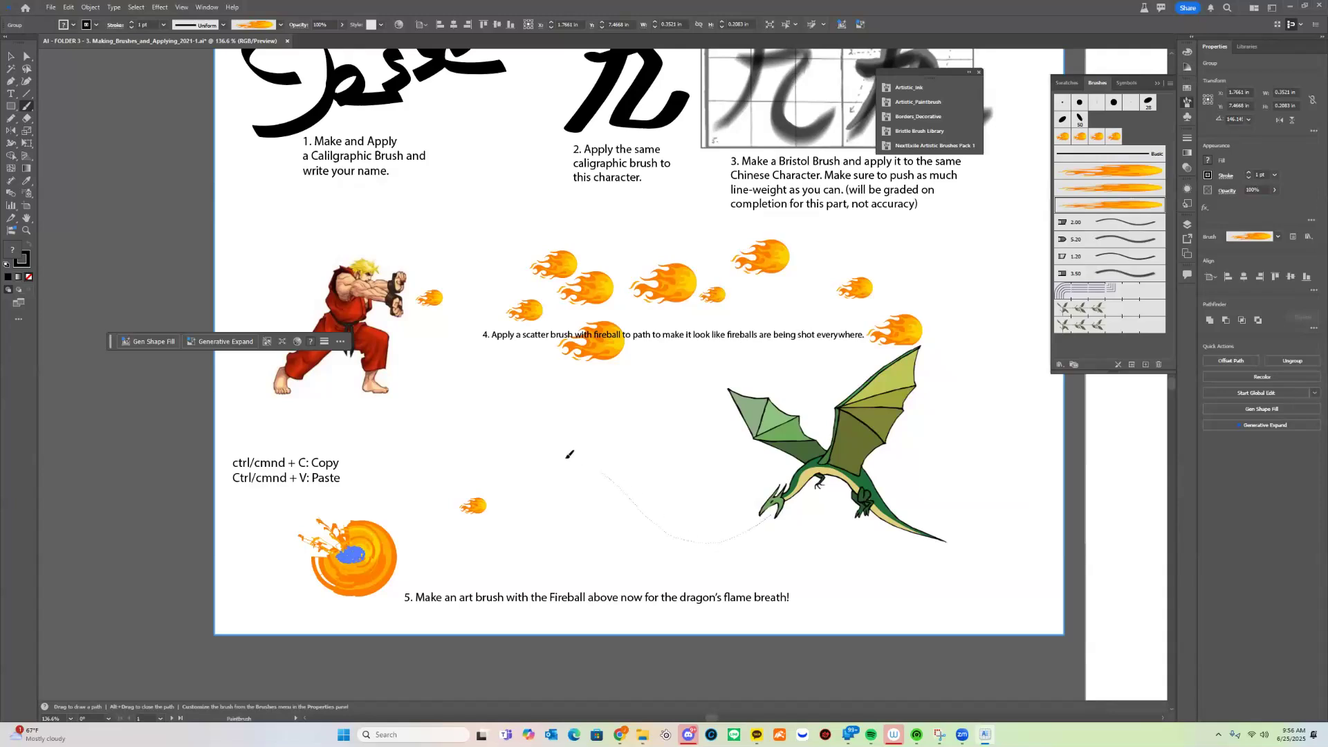
left_click_drag(460, 451, 757, 517)
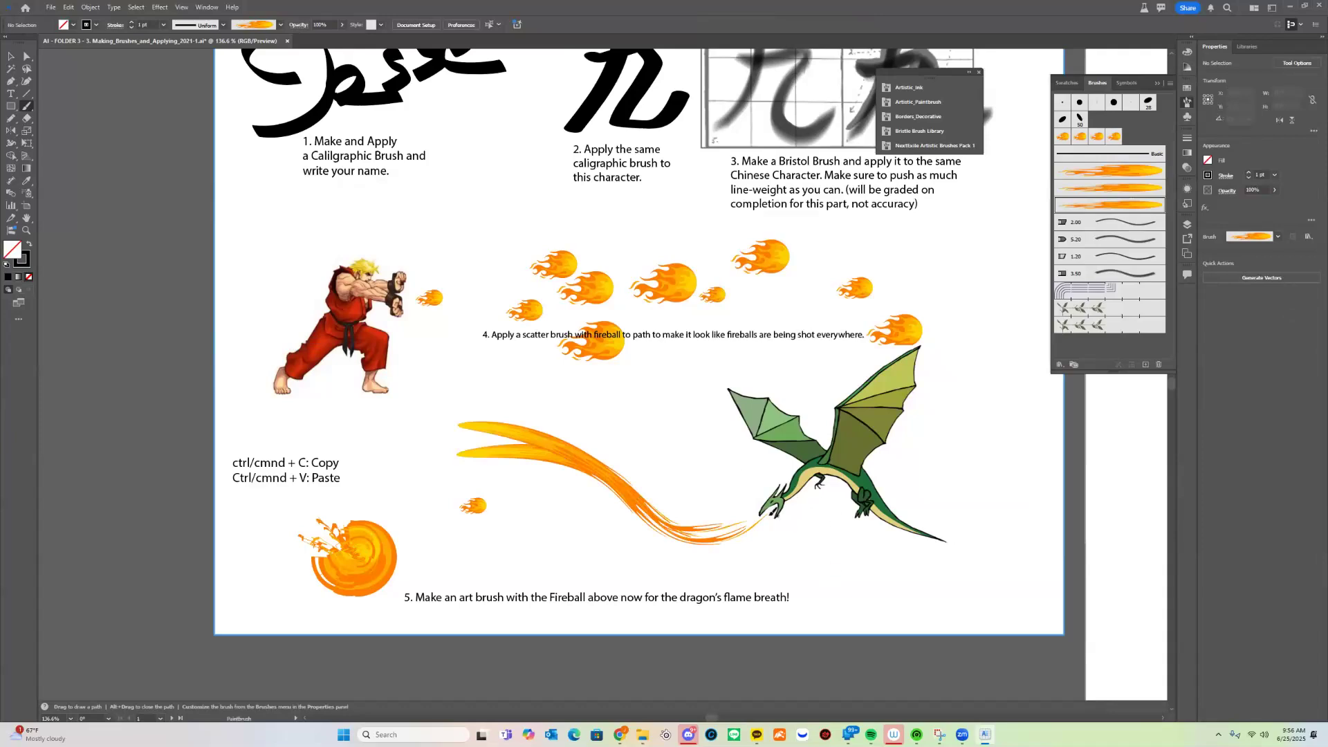
left_click_drag(492, 415, 577, 490)
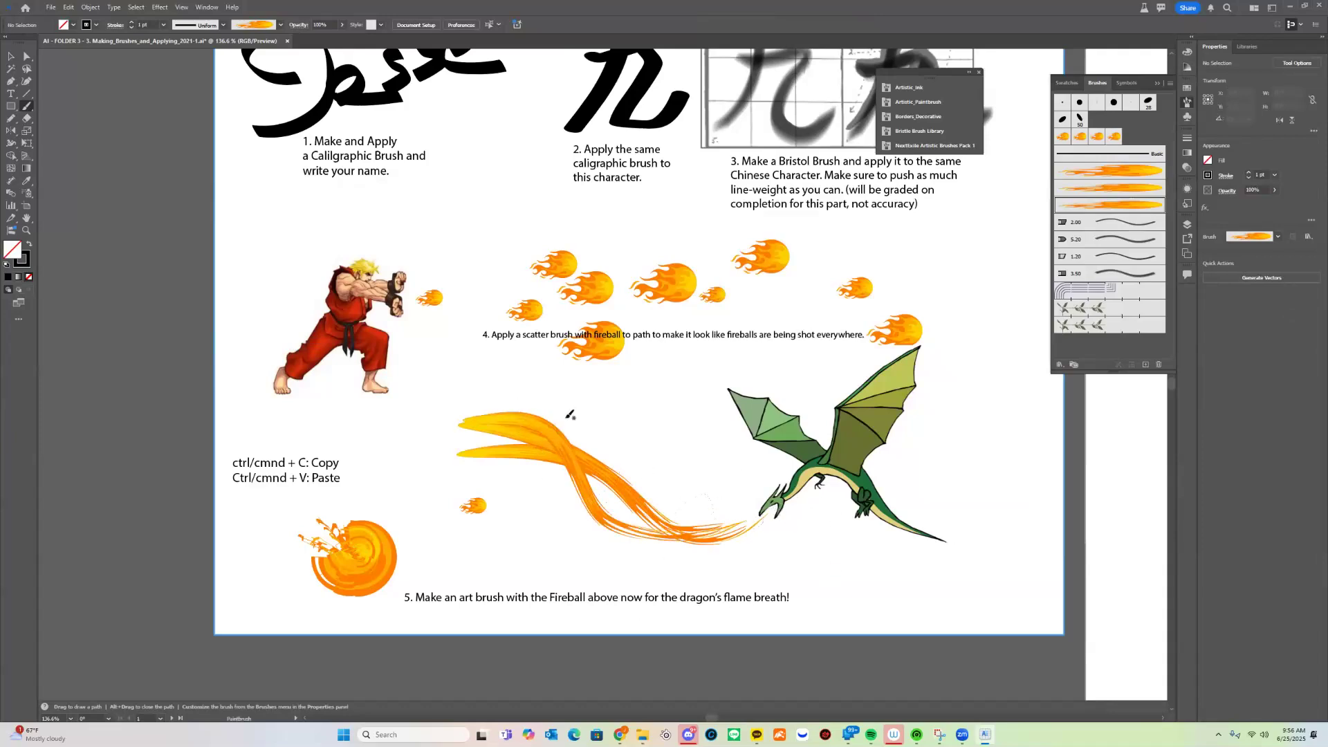
left_click_drag(568, 414, 737, 515)
key("v")
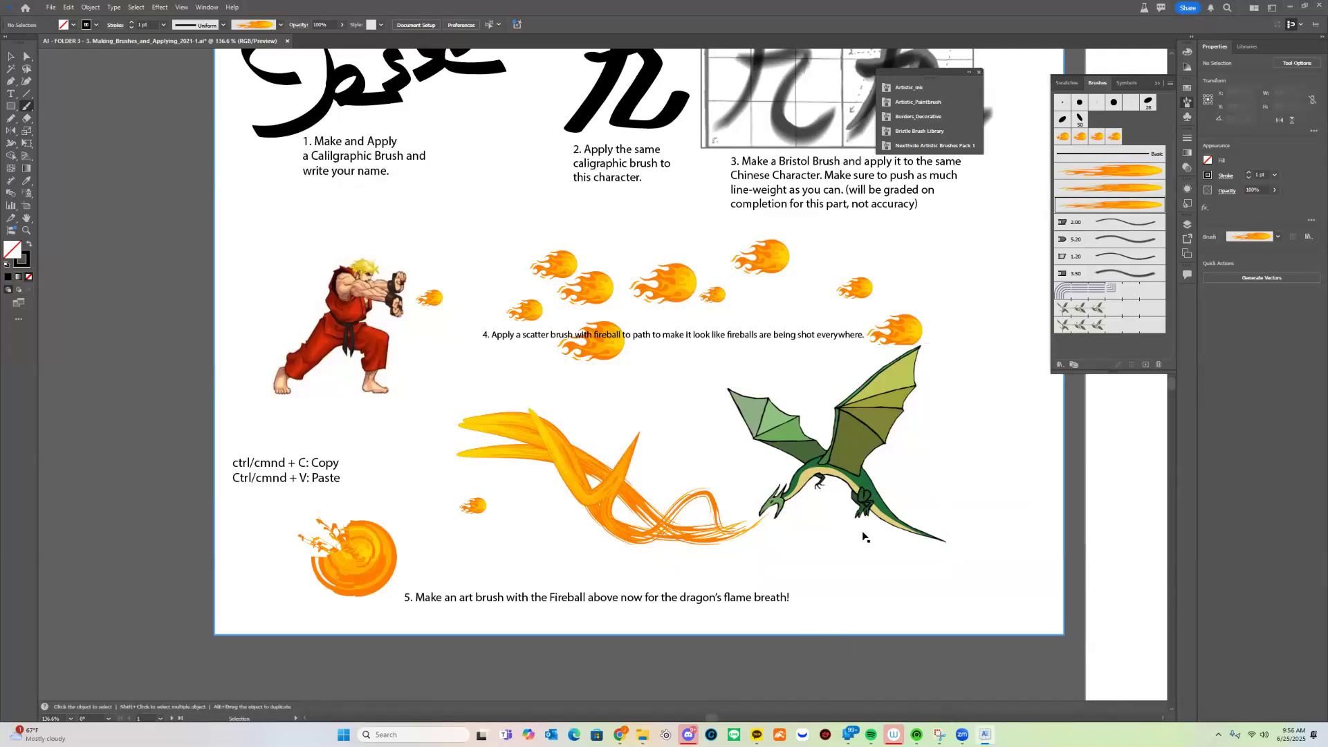
key("ctrl+z")
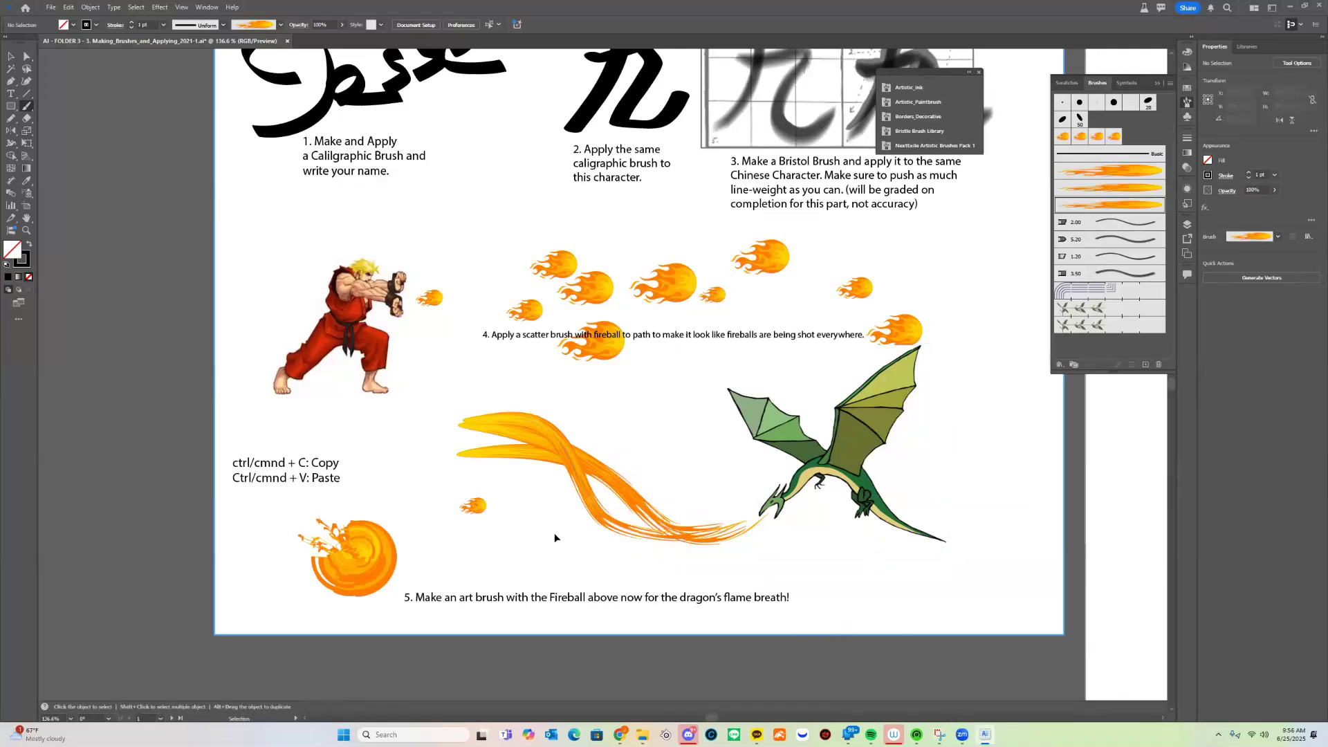
key("ctrl+z")
key("b")
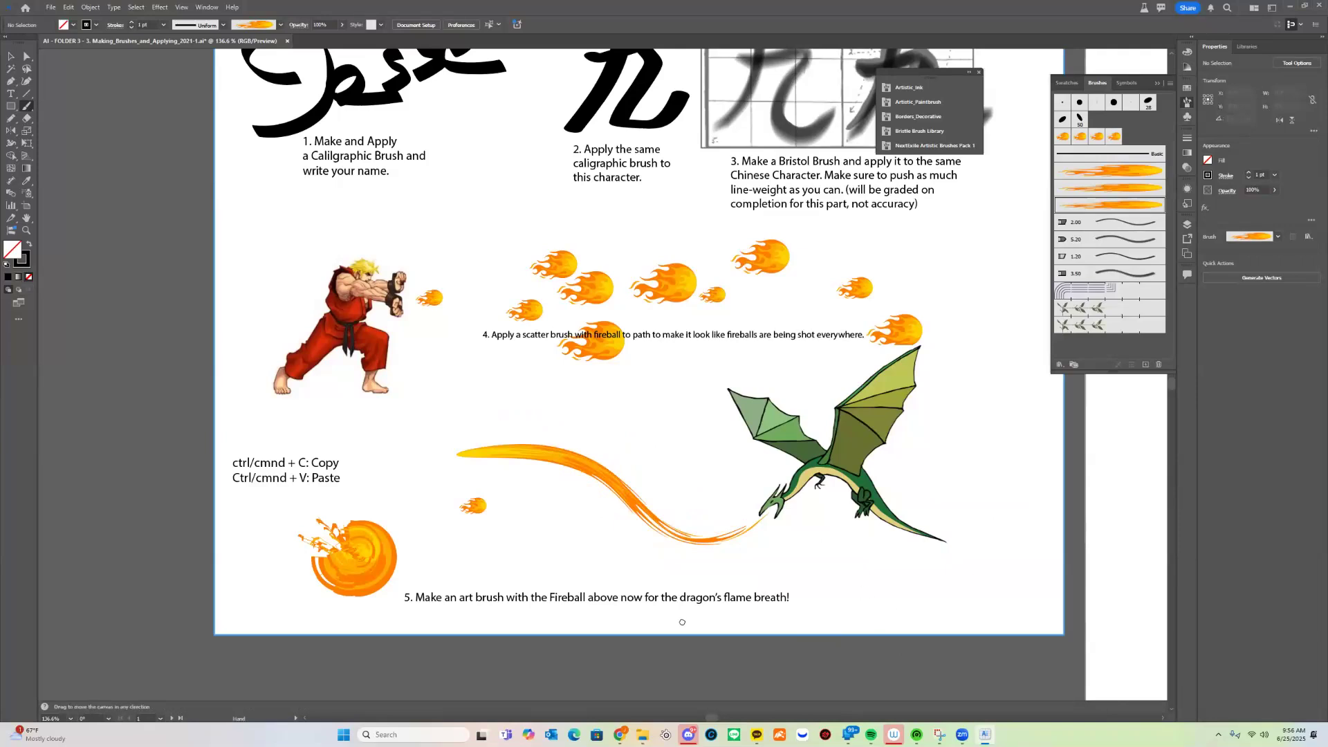
left_click_drag(949, 448, 753, 484)
key("ctrl+z")
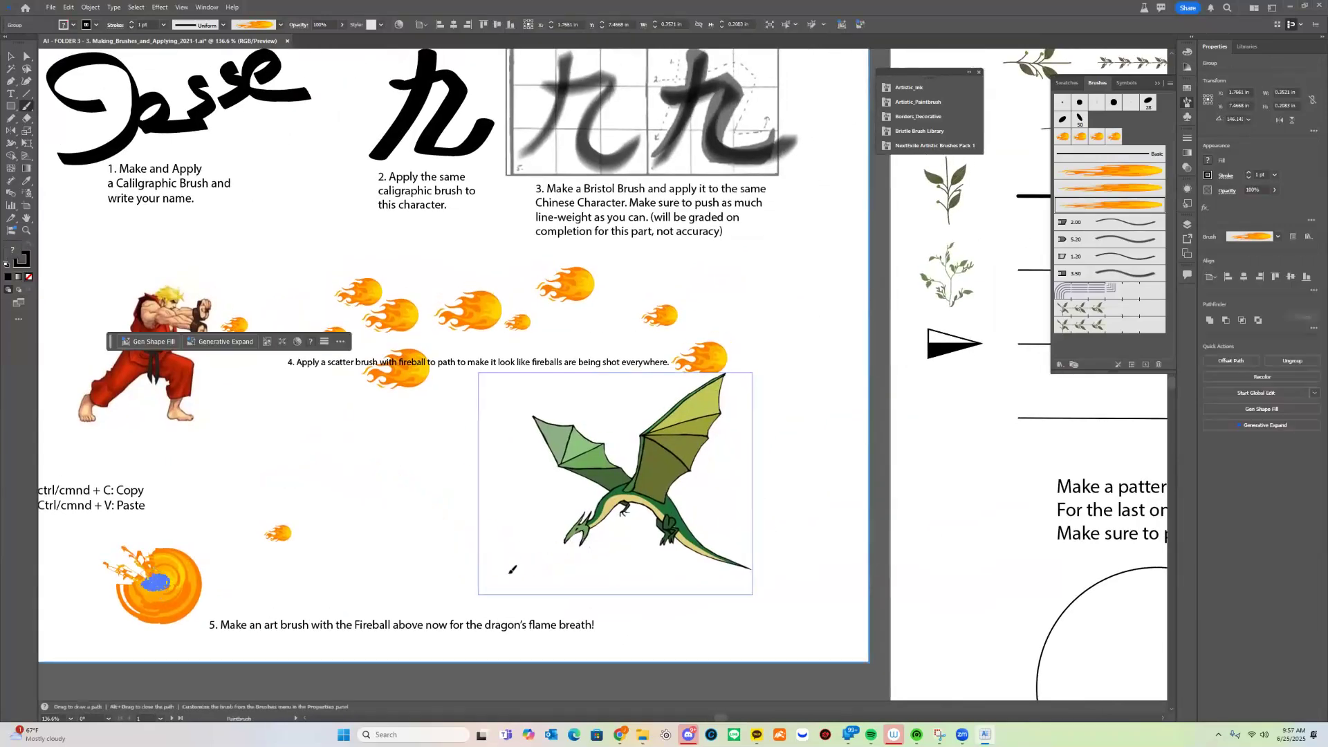
- Paint a long flame stroke from the dragon's mouth that ends in an inward curl
left_click_drag(392, 515, 394, 514)
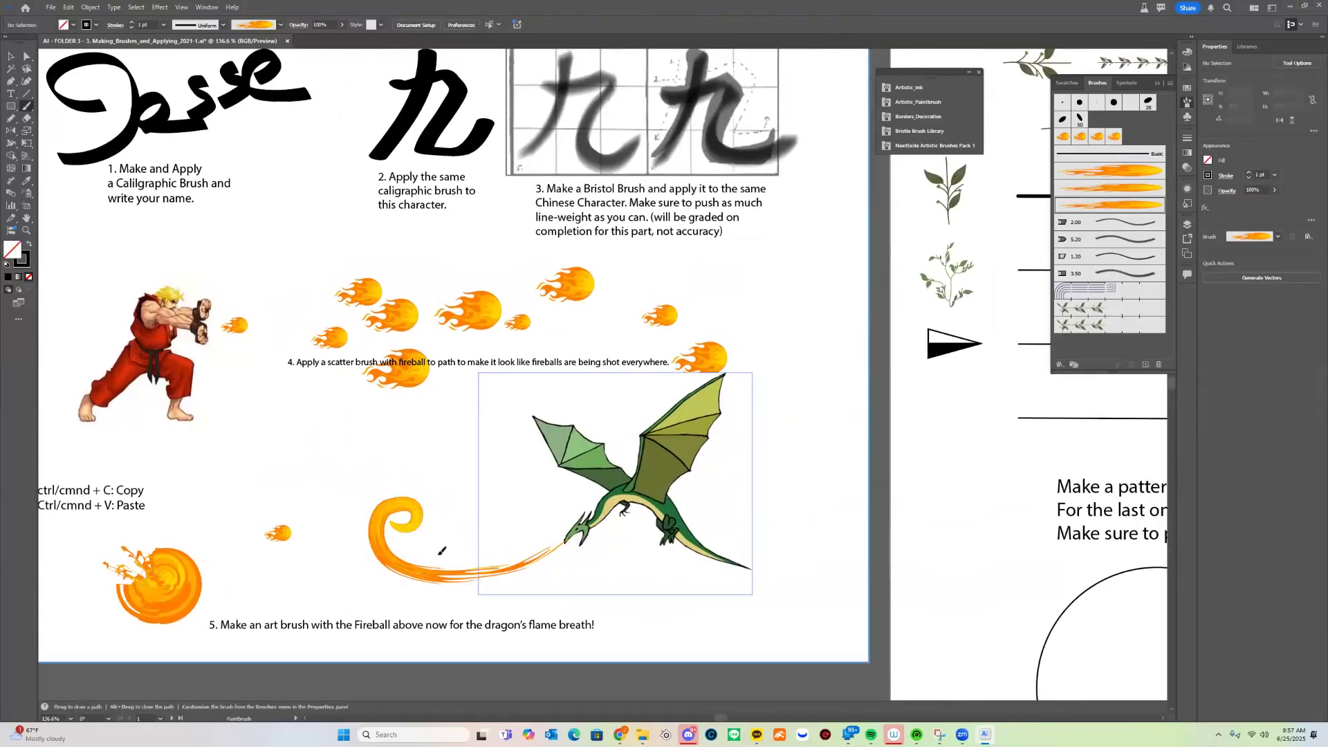
- Try a second smaller curl and handwritten flame lettering above the breath, and undo these extra strokes
left_click_drag(469, 498, 453, 531)
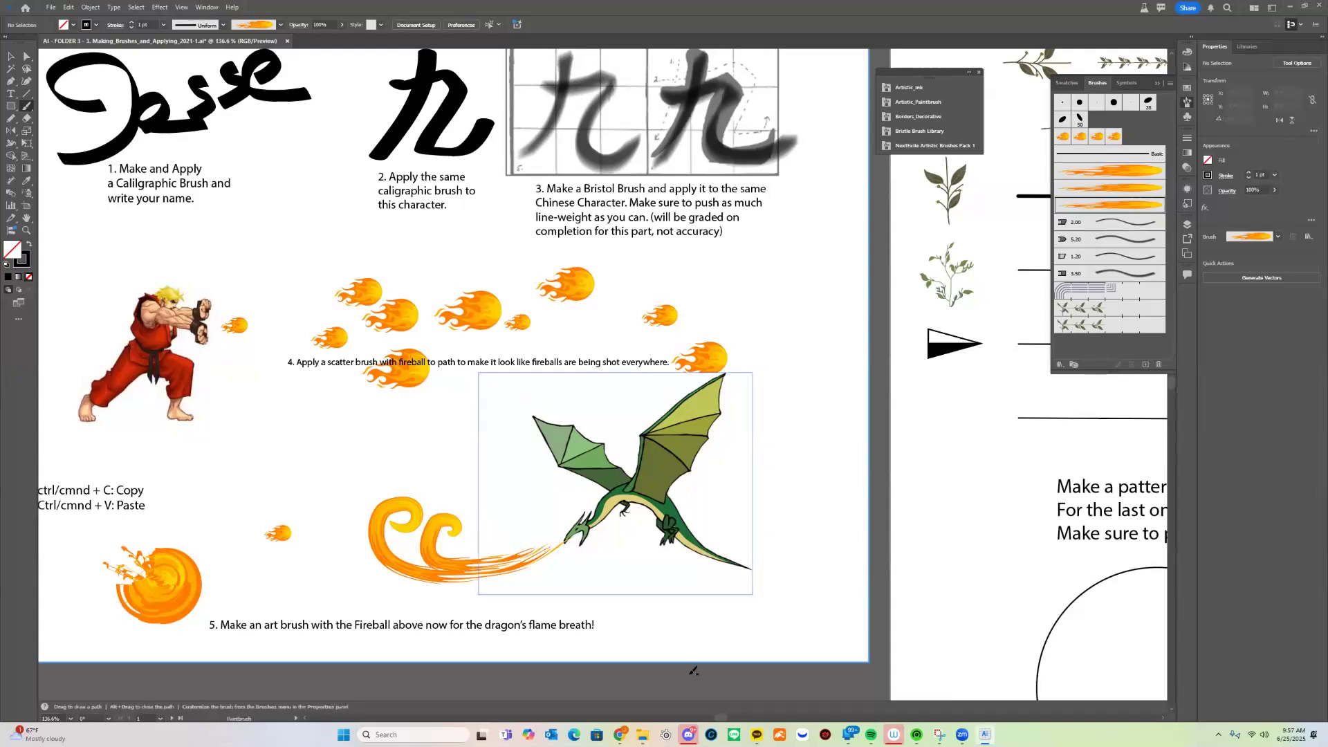
left_click_drag(348, 481, 391, 455)
left_click_drag(467, 470, 462, 477)
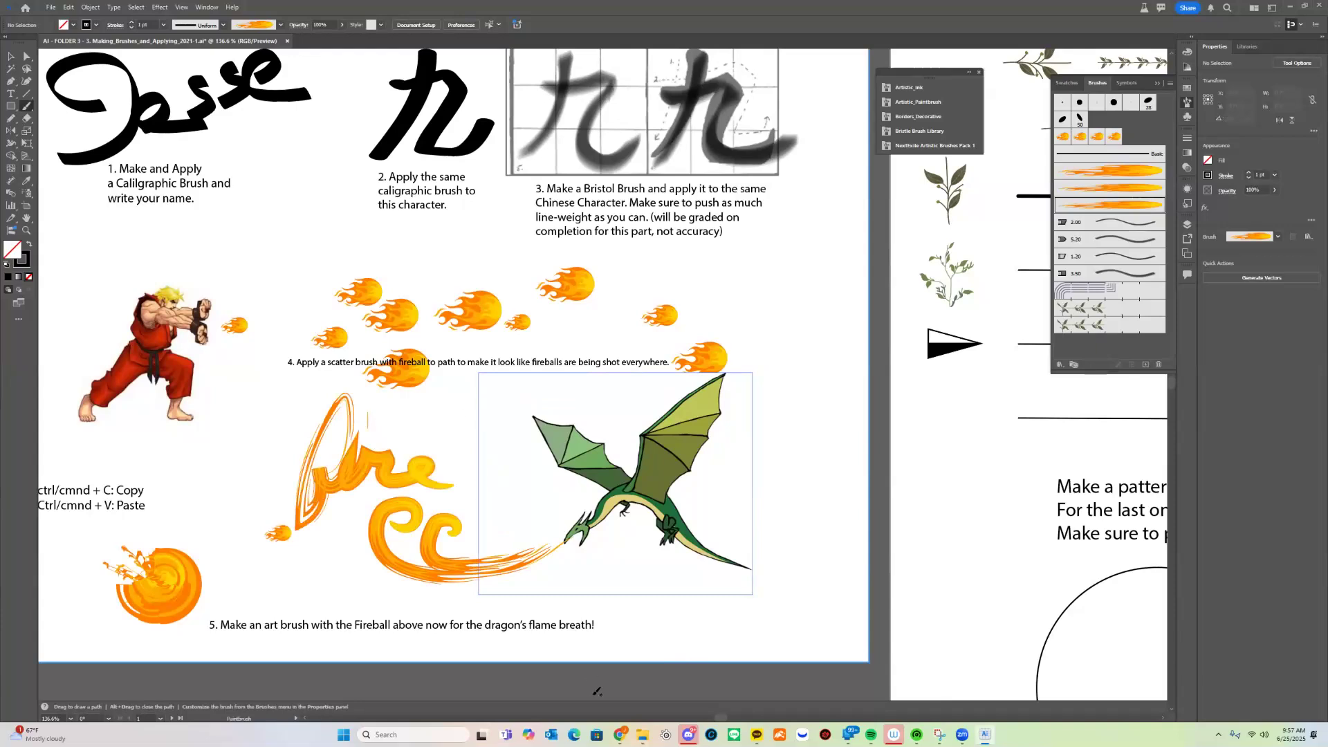
key("v")
key("ctrl+z")
key("ctrl+z")
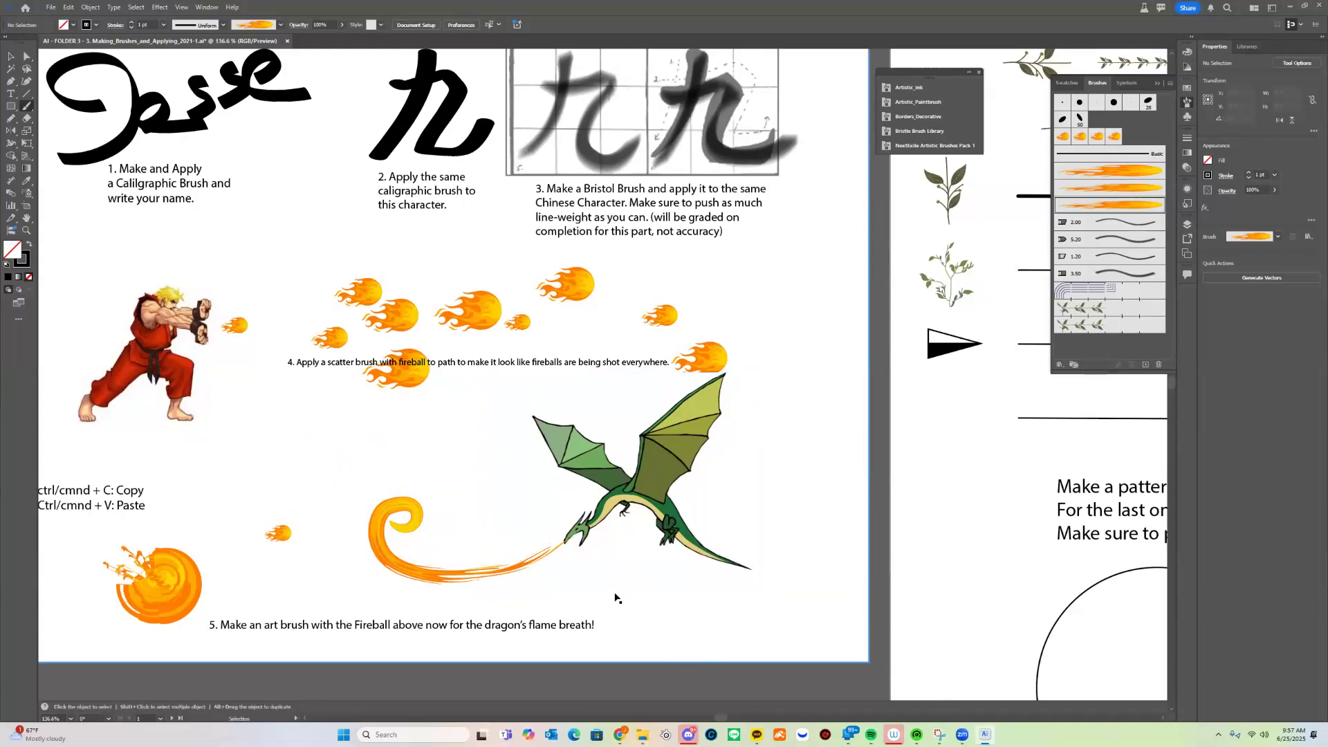
- Set the fireball art brush to Stretch Between Guides, move the end guide inward, and keep existing strokes by saving it as a copy
key("b")
mouse_move(487, 417)
left_mouse_down()
mouse_move(602, 413)
mouse_move(715, 431)
left_mouse_up()
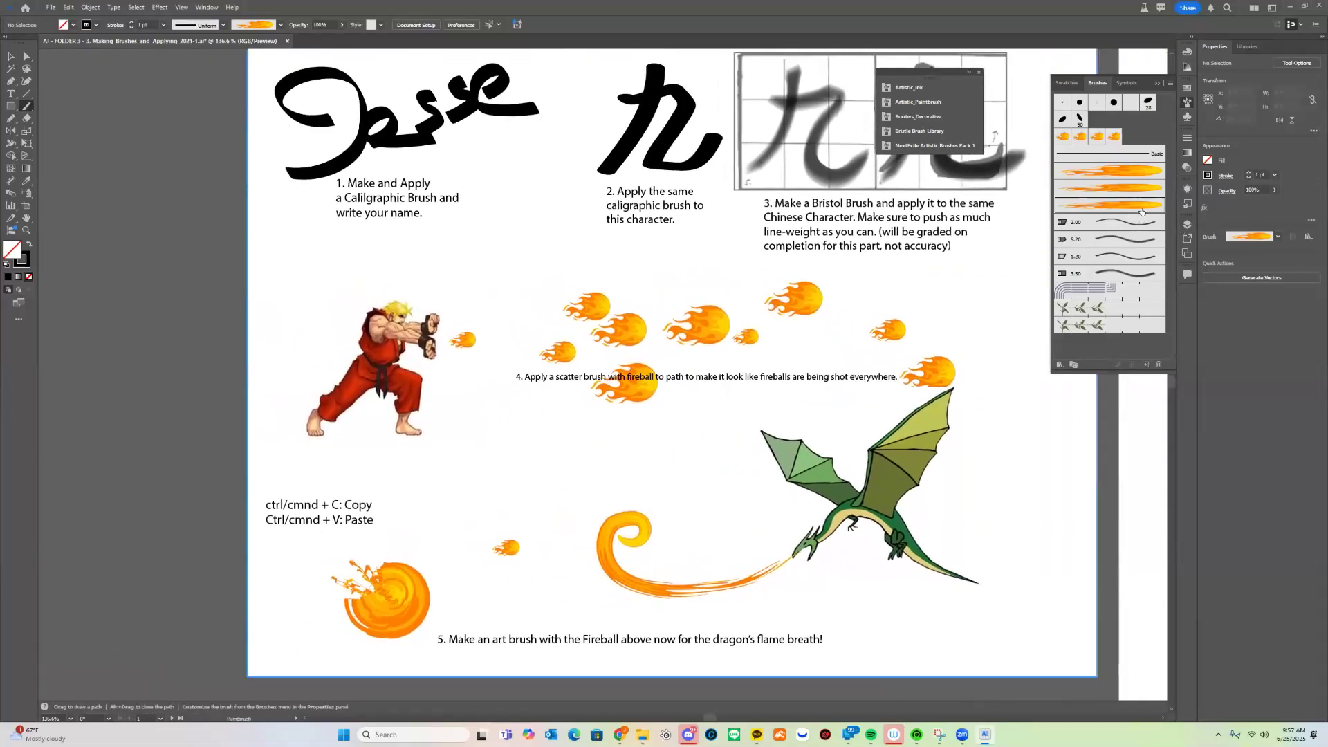
double_click(1142, 205)
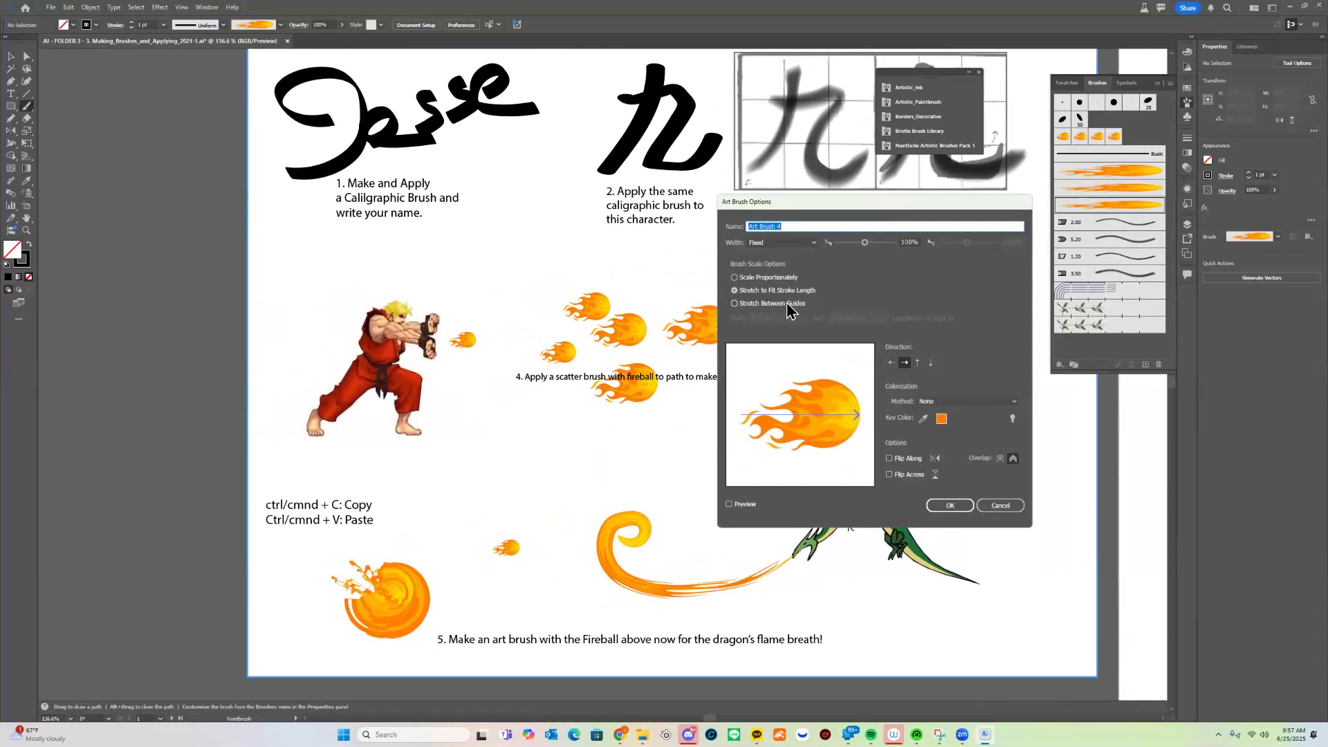
left_click(797, 303)
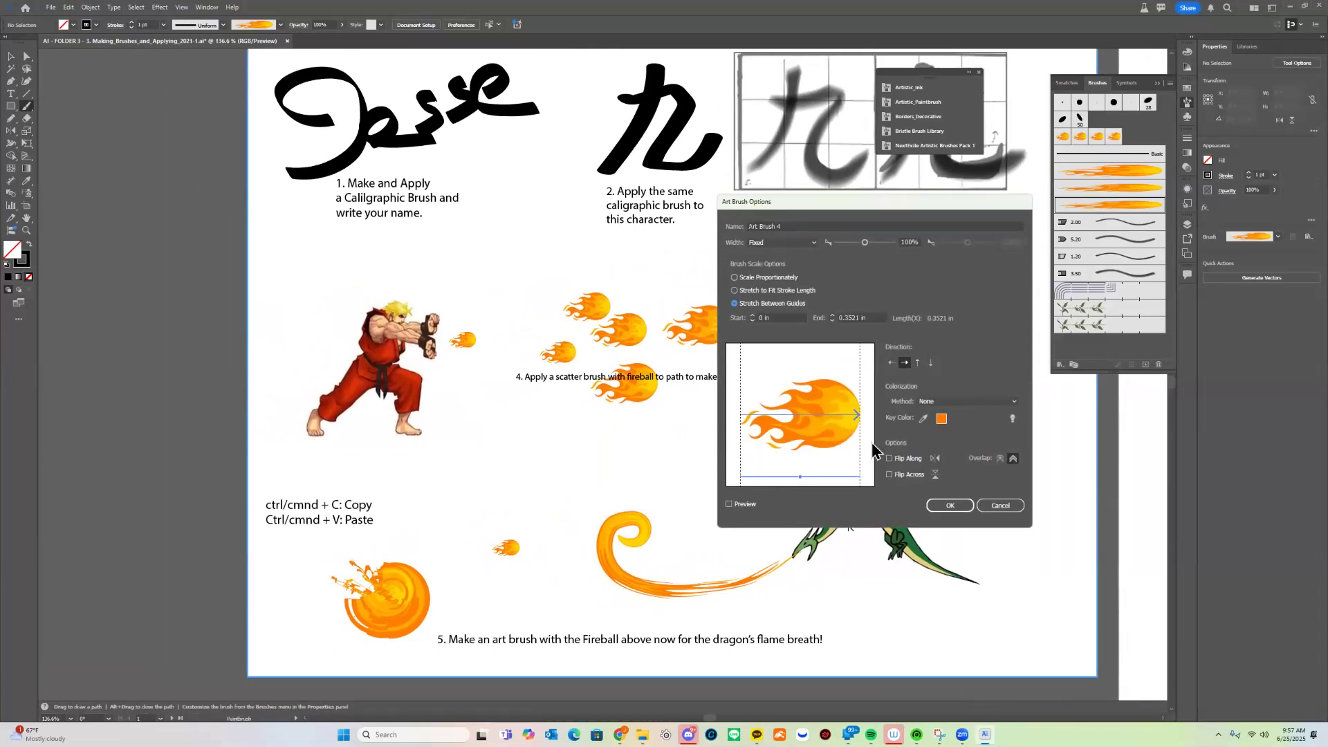
left_click_drag(859, 476, 827, 476)
left_click(952, 507)
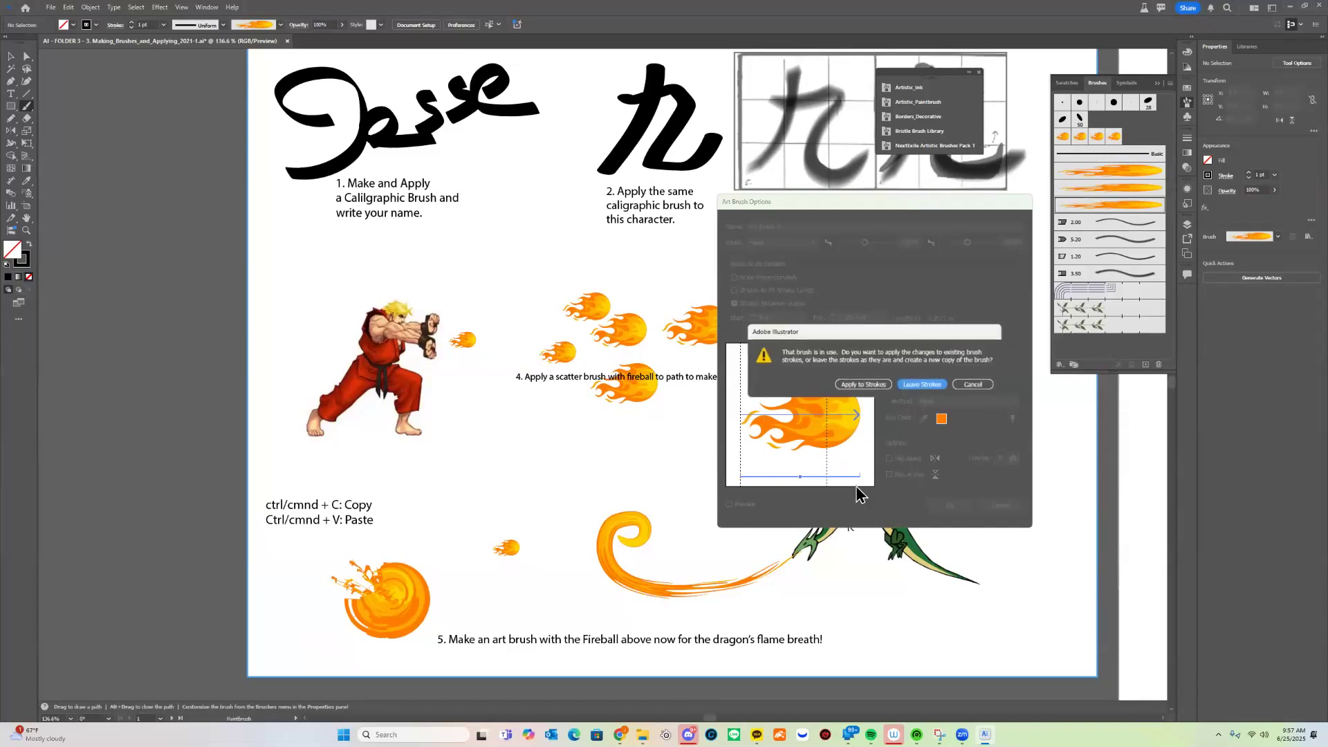
left_click(929, 387)
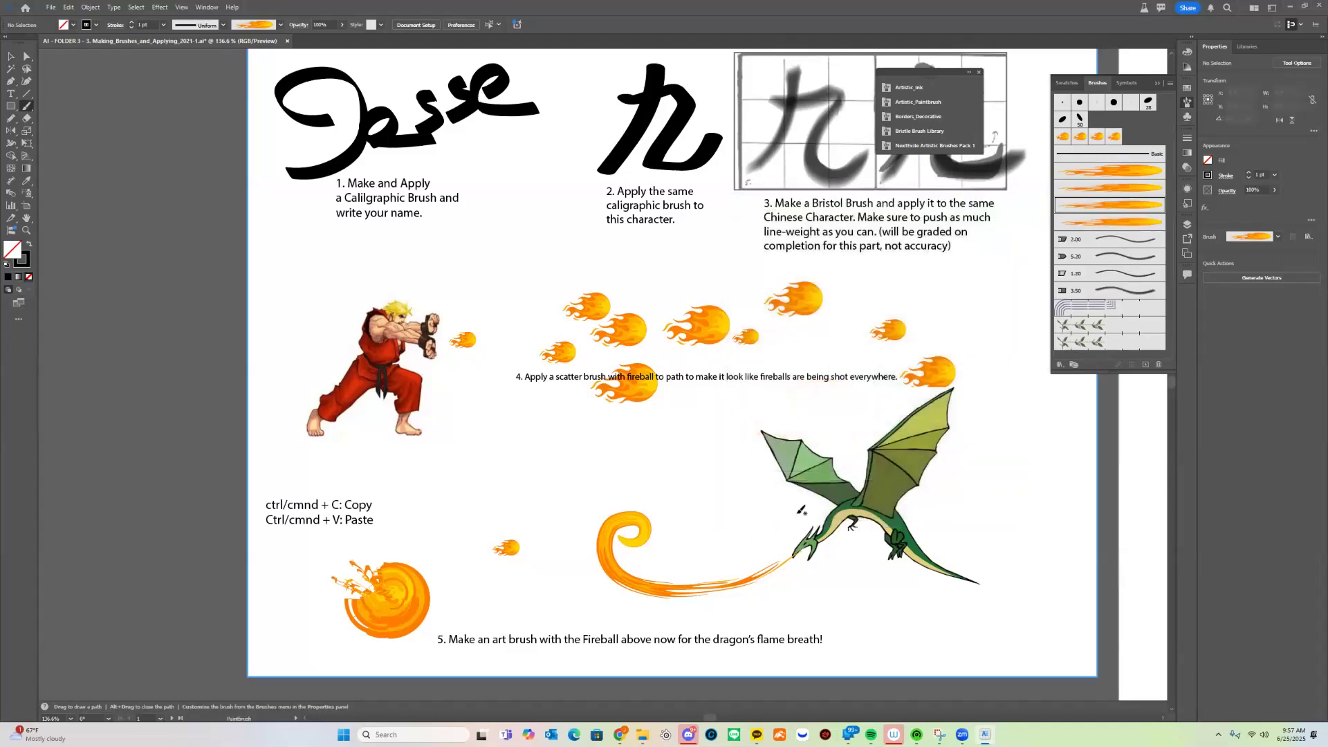
- Paint a wavy flame stroke above the curled breath near the dragon's head with the new brush and inspect its shape up close
mouse_move(631, 472)
left_mouse_down()
mouse_move(550, 457)
mouse_move(769, 437)
mouse_move(651, 401)
mouse_move(375, 357)
left_mouse_up()
key("z")
left_click_drag(784, 430, 489, 300)
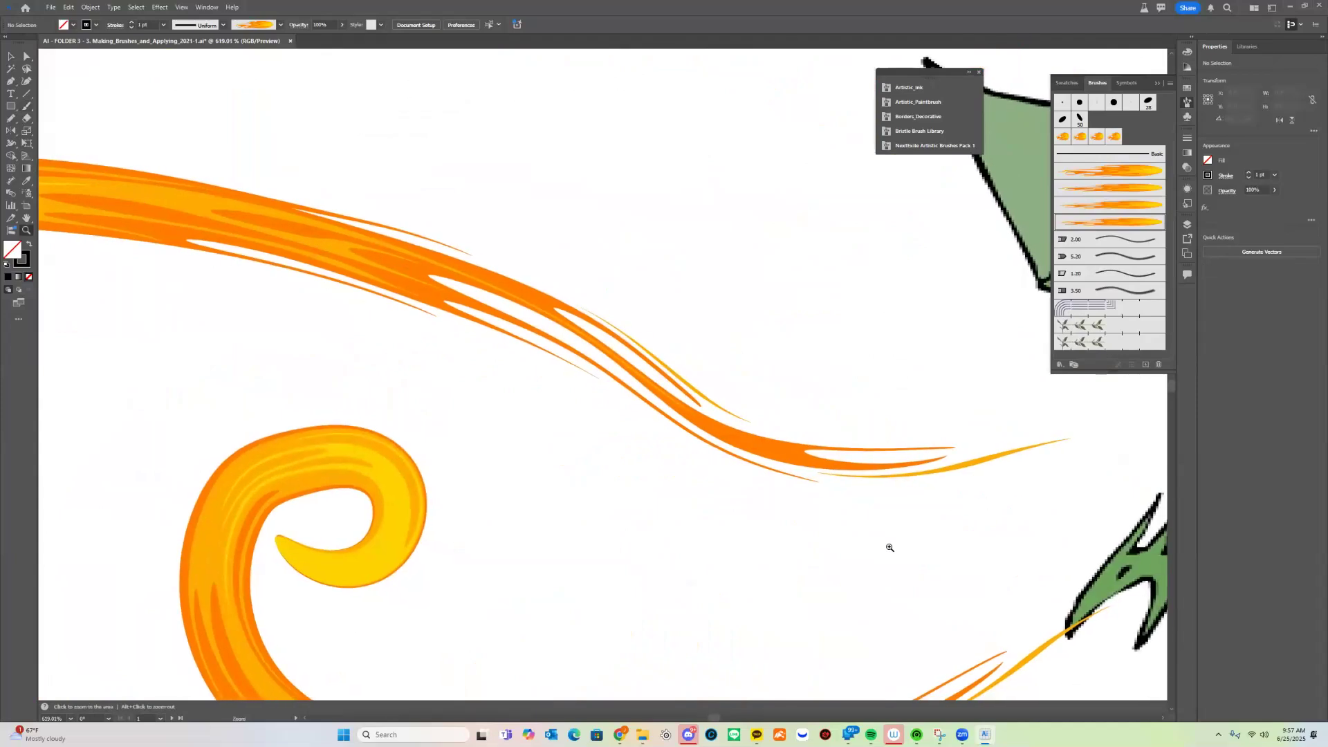
left_click_drag(890, 548, 764, 534)
left_click_drag(769, 484, 764, 510)
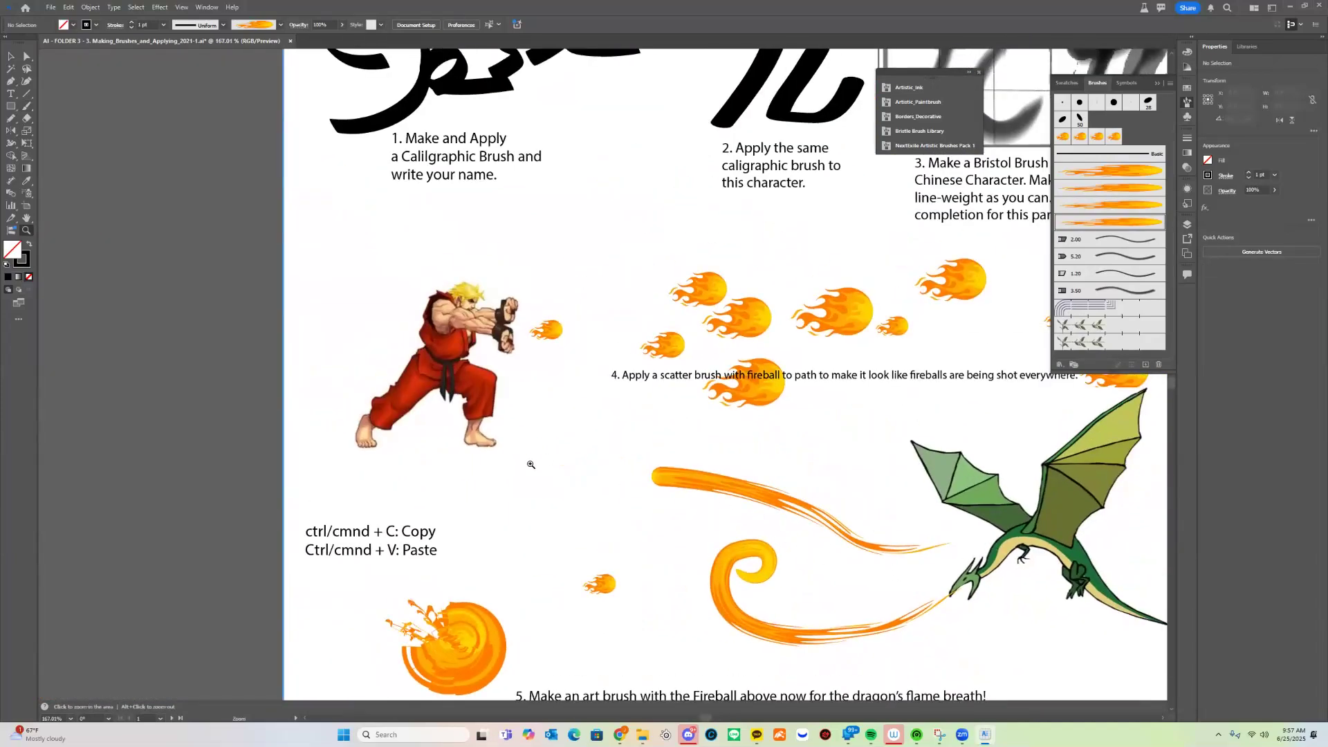
left_click_drag(753, 468, 674, 468)
left_click_drag(792, 605, 757, 598)
mouse_move(904, 572)
left_mouse_down()
mouse_move(832, 498)
mouse_move(806, 508)
left_mouse_up()
double_click(1145, 223)
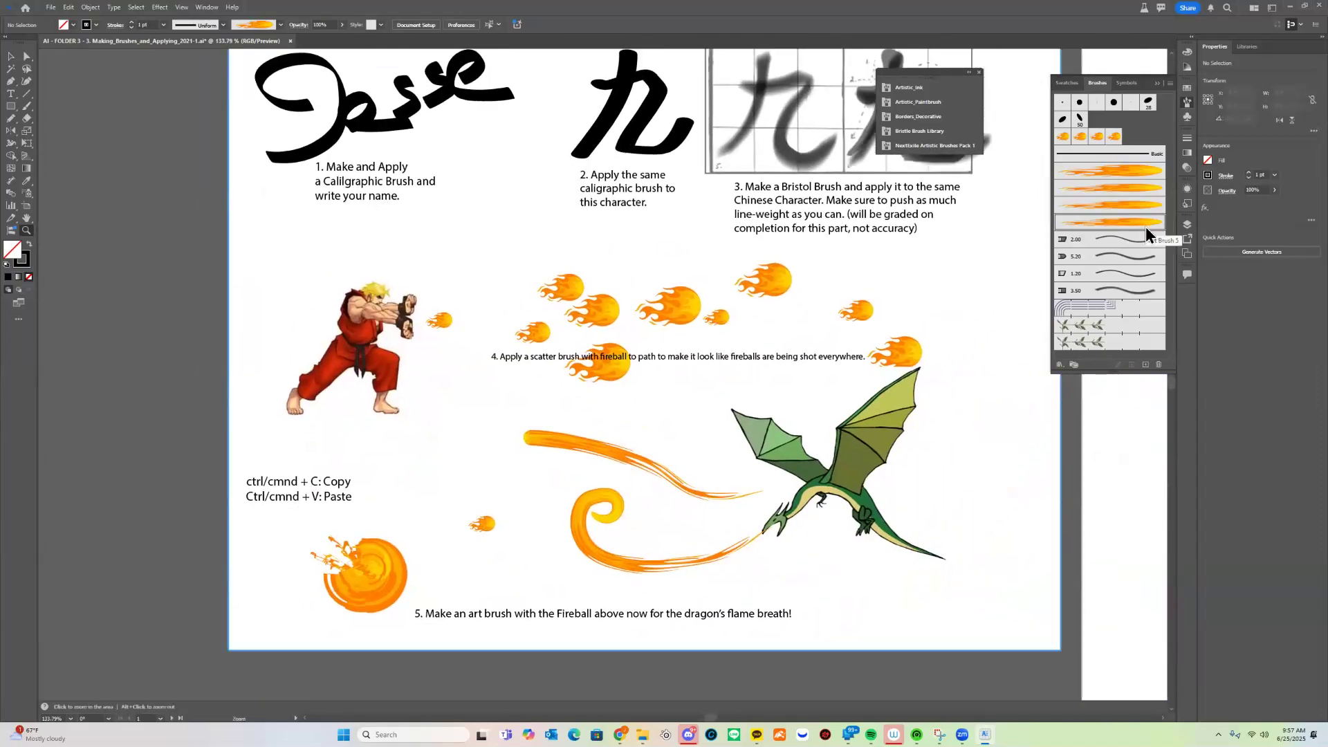
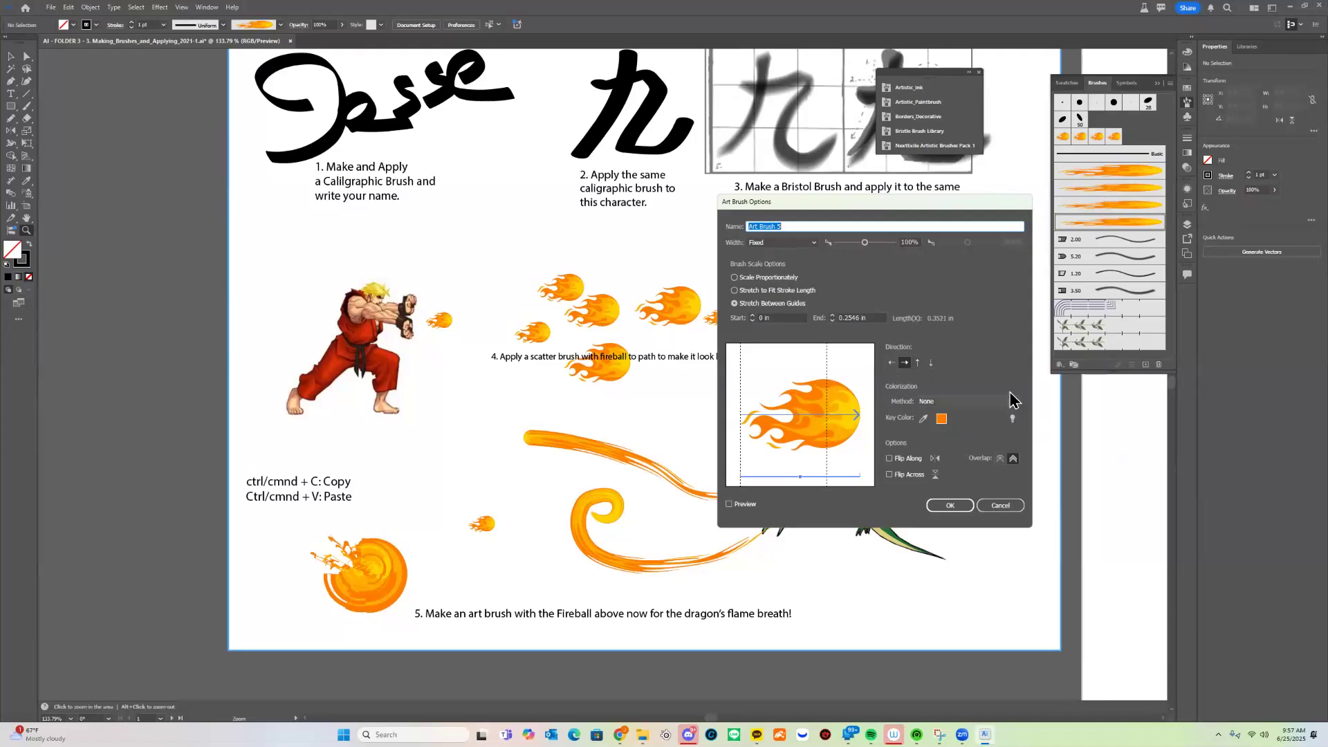
left_click(910, 460)
left_click(907, 476)
left_click(1012, 460)
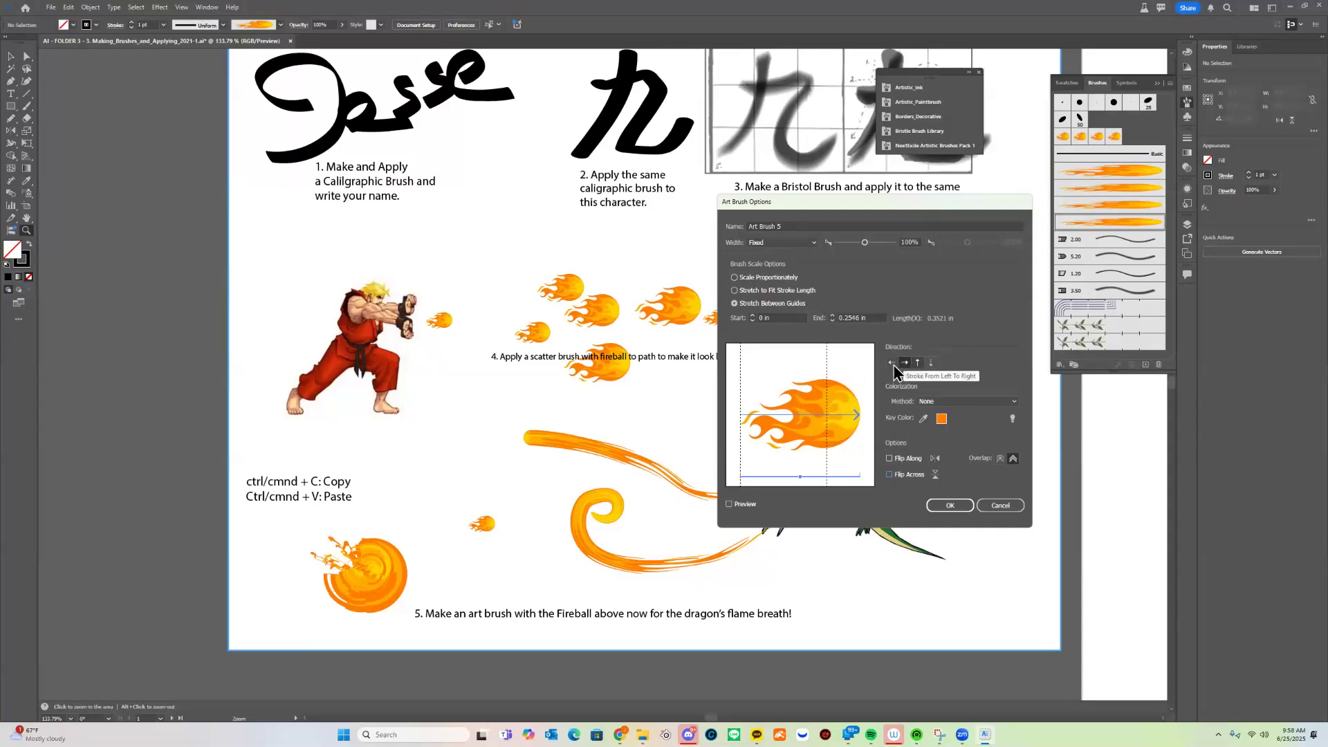
left_click(918, 363)
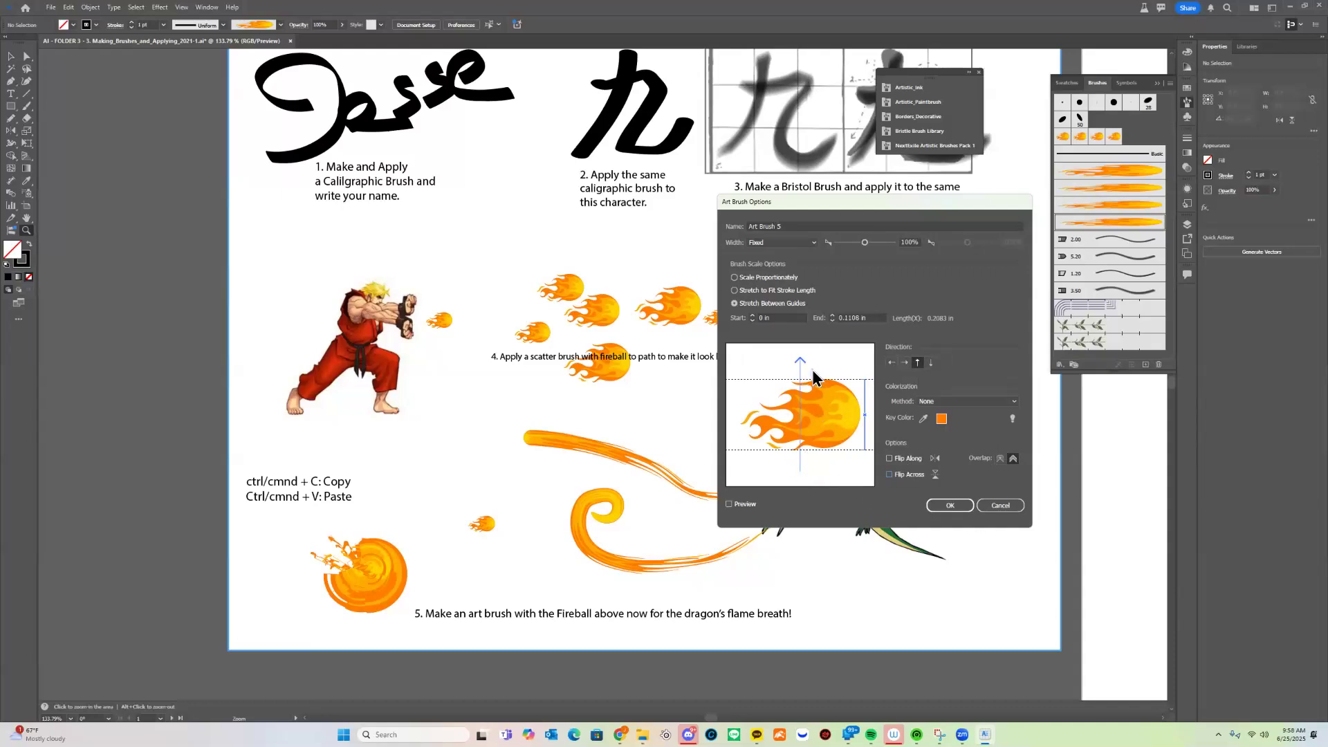
left_click(949, 505)
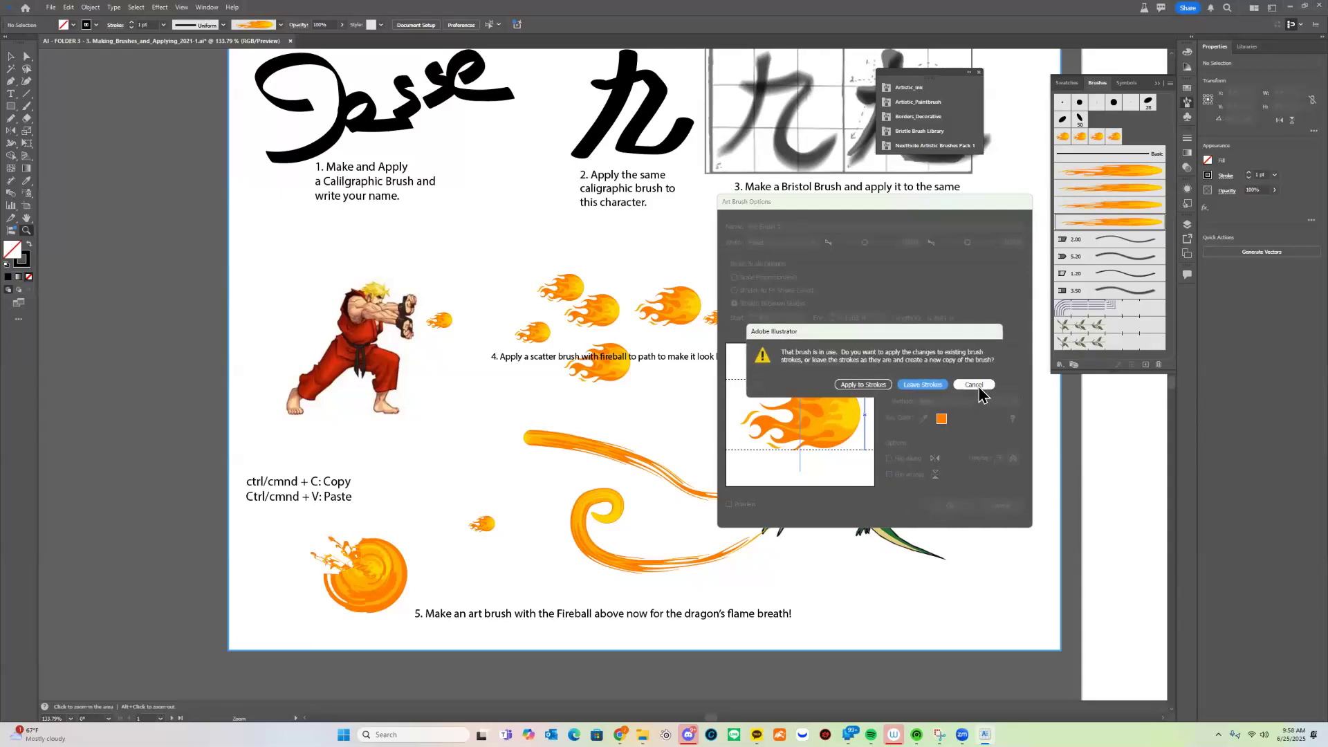
left_click(976, 387)
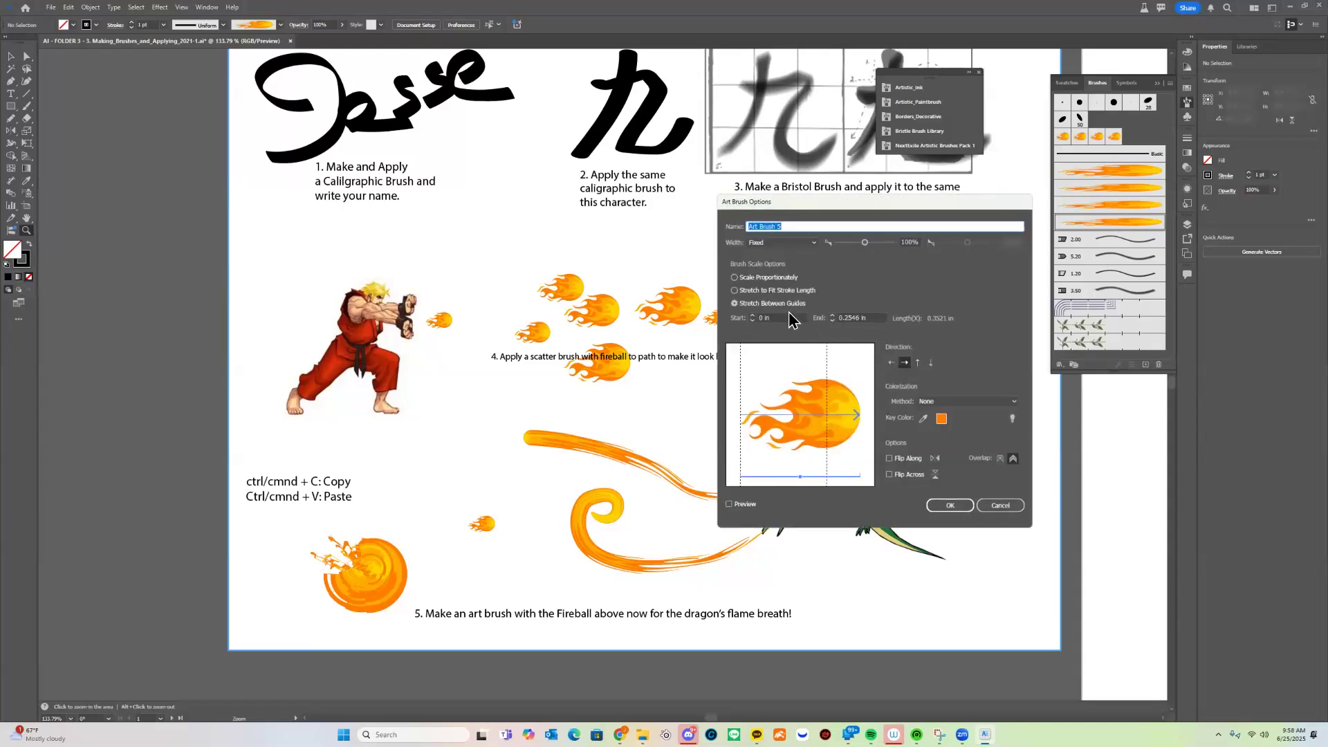
- Set the fireball art brush to an upward direction and Stretch to Fit Stroke Length, leaving existing strokes by saving a copy
left_click(918, 363)
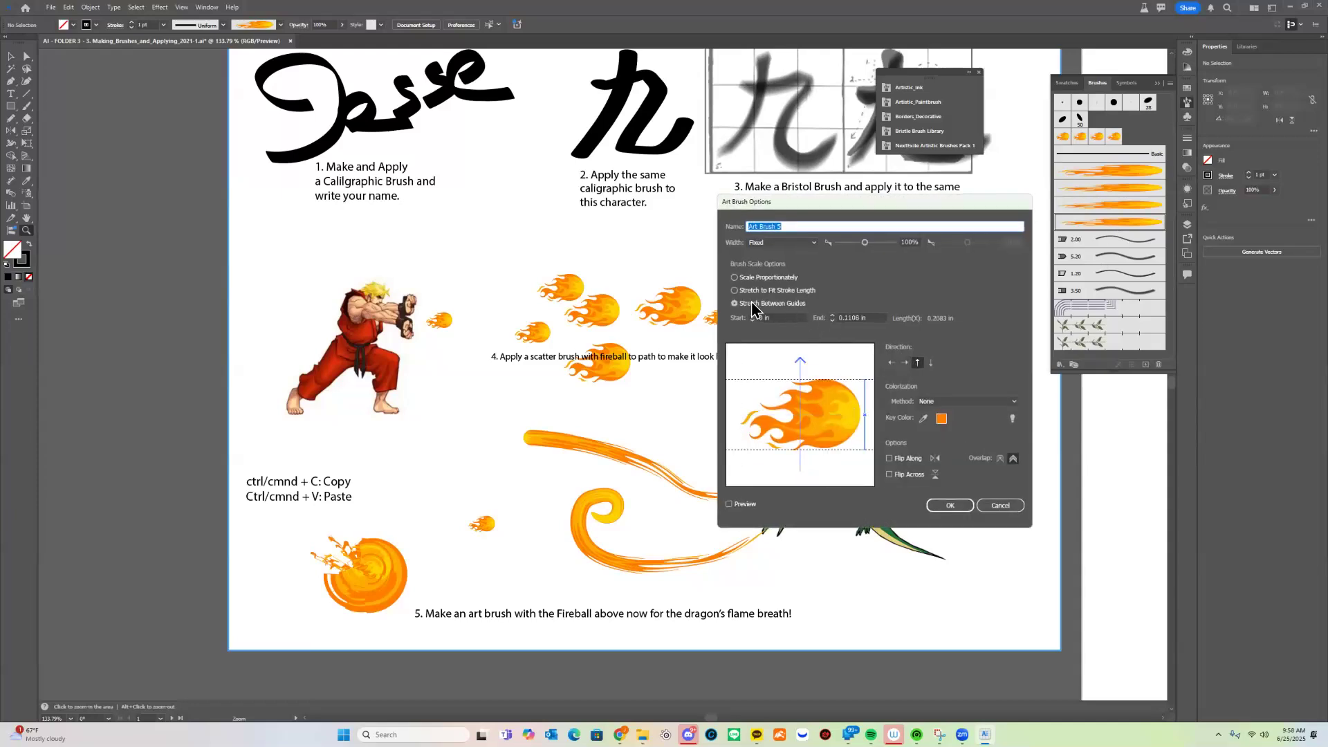
left_click(773, 292)
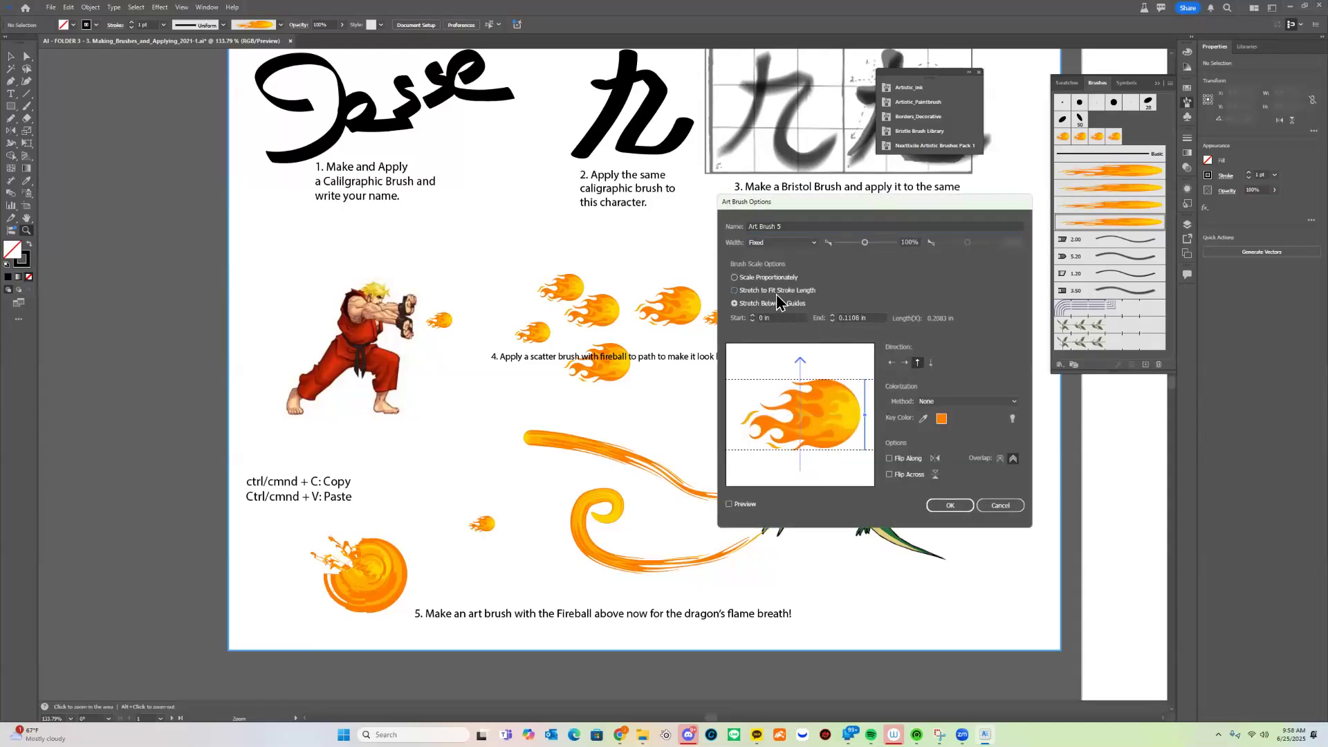
left_click(946, 505)
left_click(940, 385)
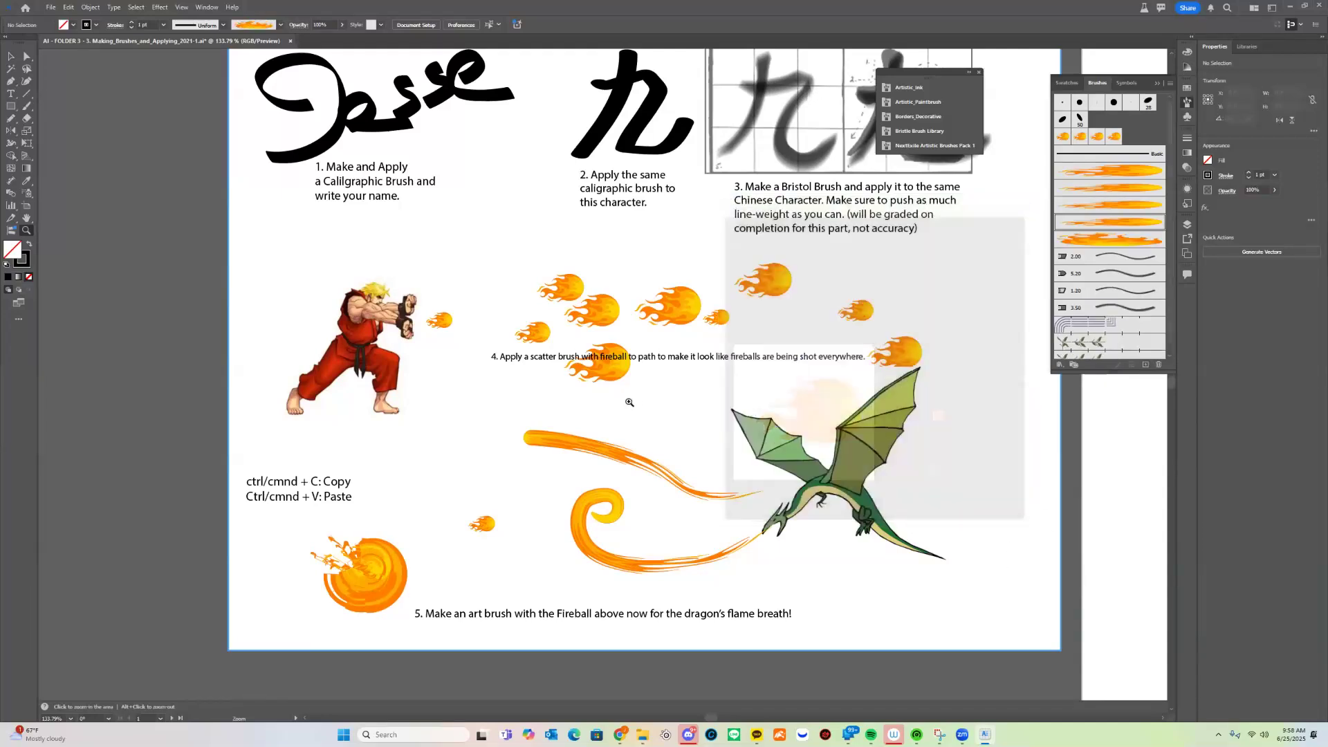
- Paint test flame strokes below the fighter and above the dragon's breath with the upward-direction fireball brush
key("b")
left_click_drag(741, 401, 742, 401)
key("ctrl+z")
left_click(1138, 242)
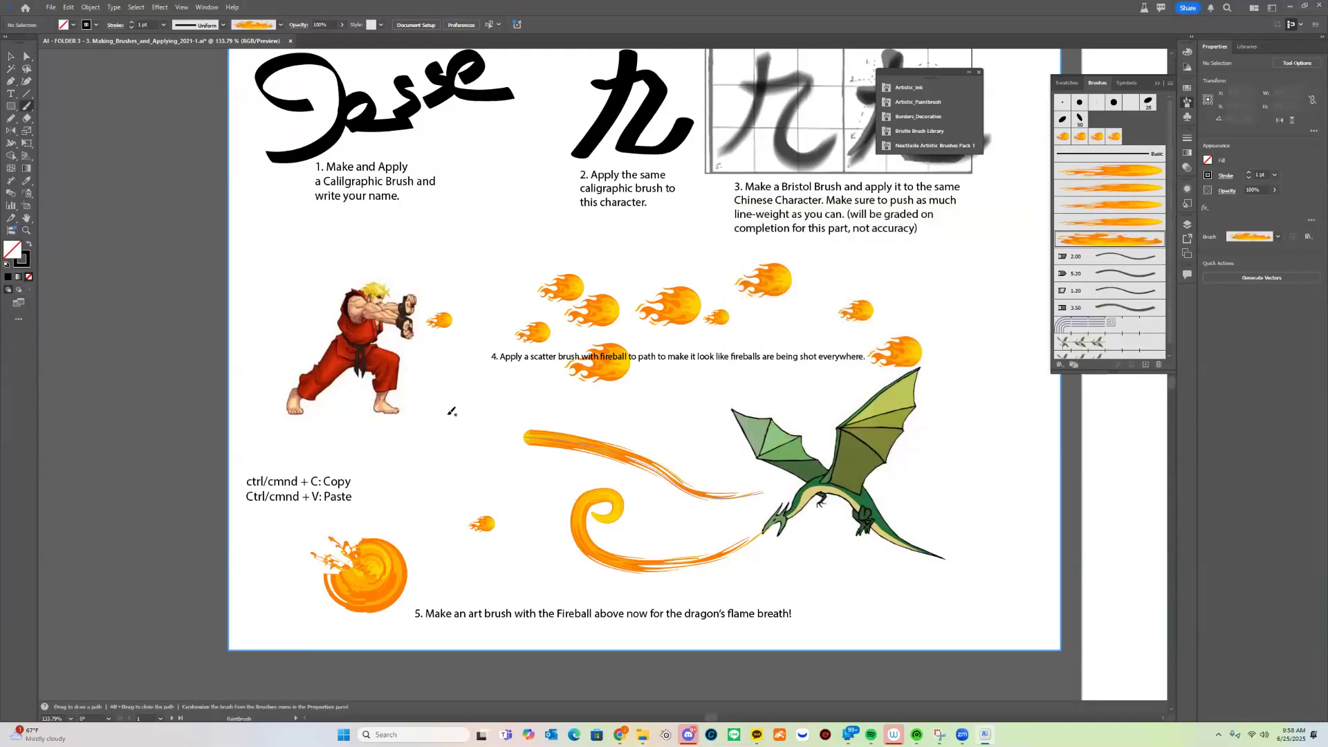
left_click_drag(651, 411, 652, 411)
left_click_drag(420, 454, 546, 465)
mouse_move(412, 477)
left_mouse_down()
mouse_move(469, 483)
mouse_move(388, 476)
mouse_move(424, 471)
left_mouse_up()
left_click_drag(343, 465, 551, 470)
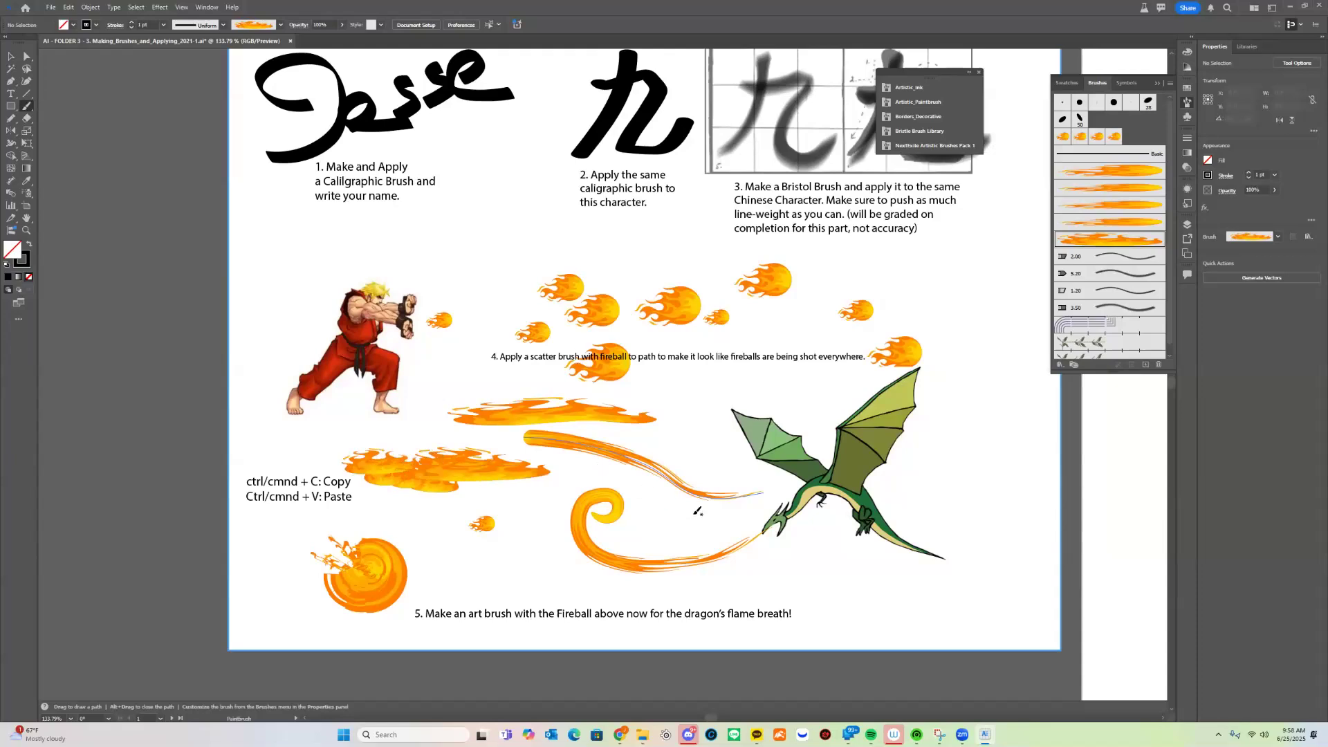
- Set the upward-direction fireball brush to a right-to-left stroke direction, leaving existing strokes by saving a copy
double_click(1144, 247)
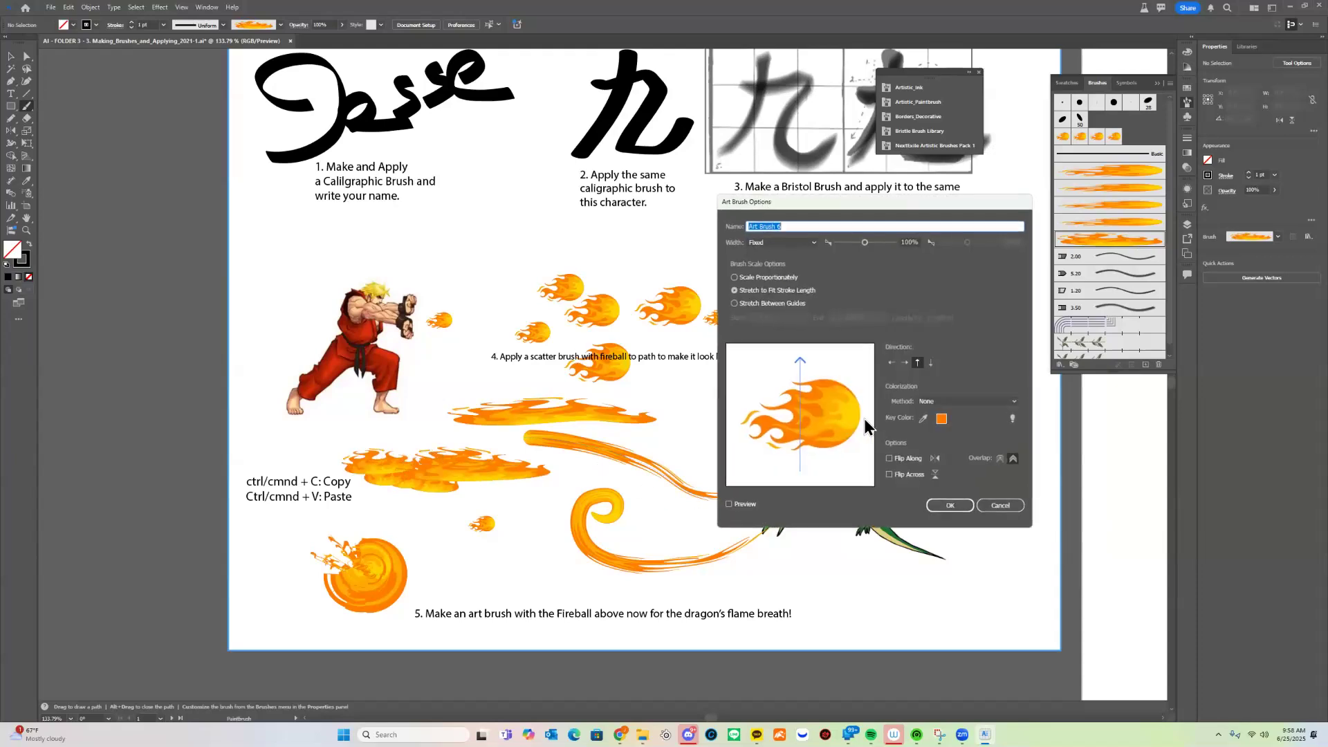
left_click(932, 363)
left_click(904, 362)
left_click(892, 363)
left_click(950, 505)
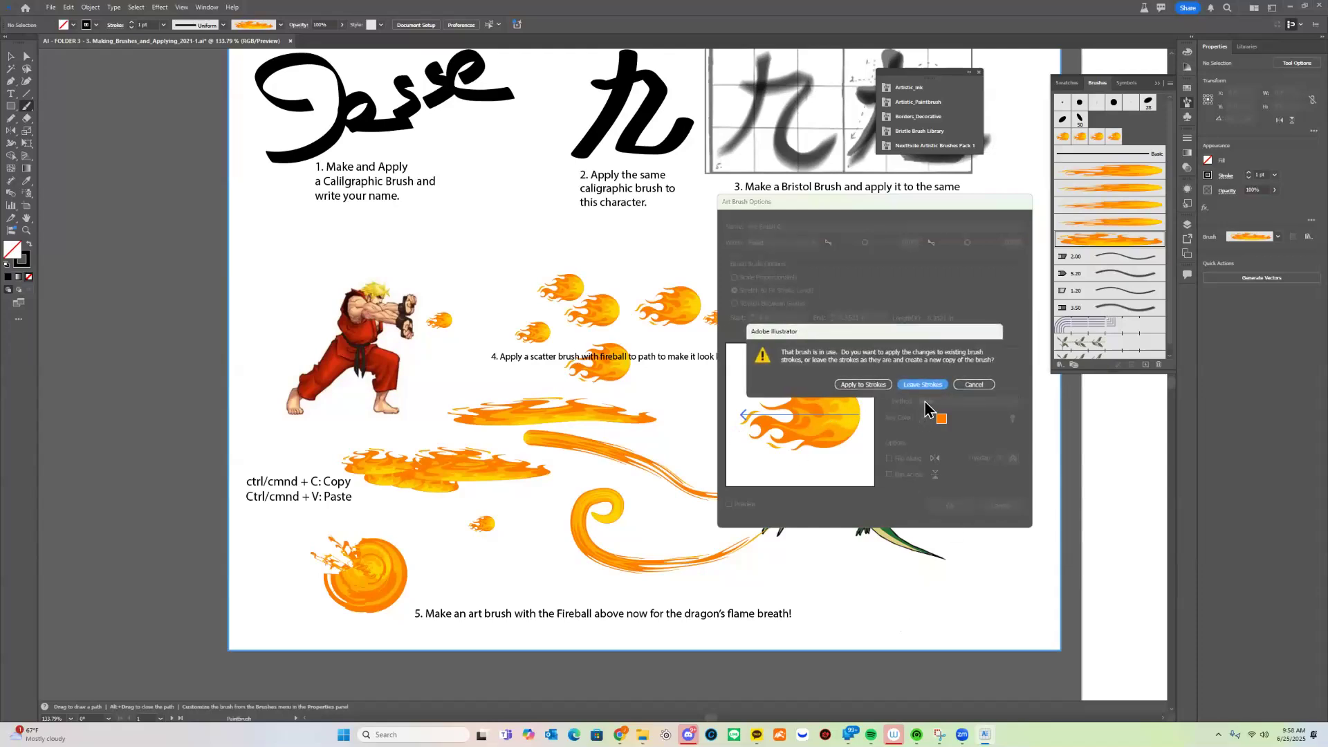
key("Return")
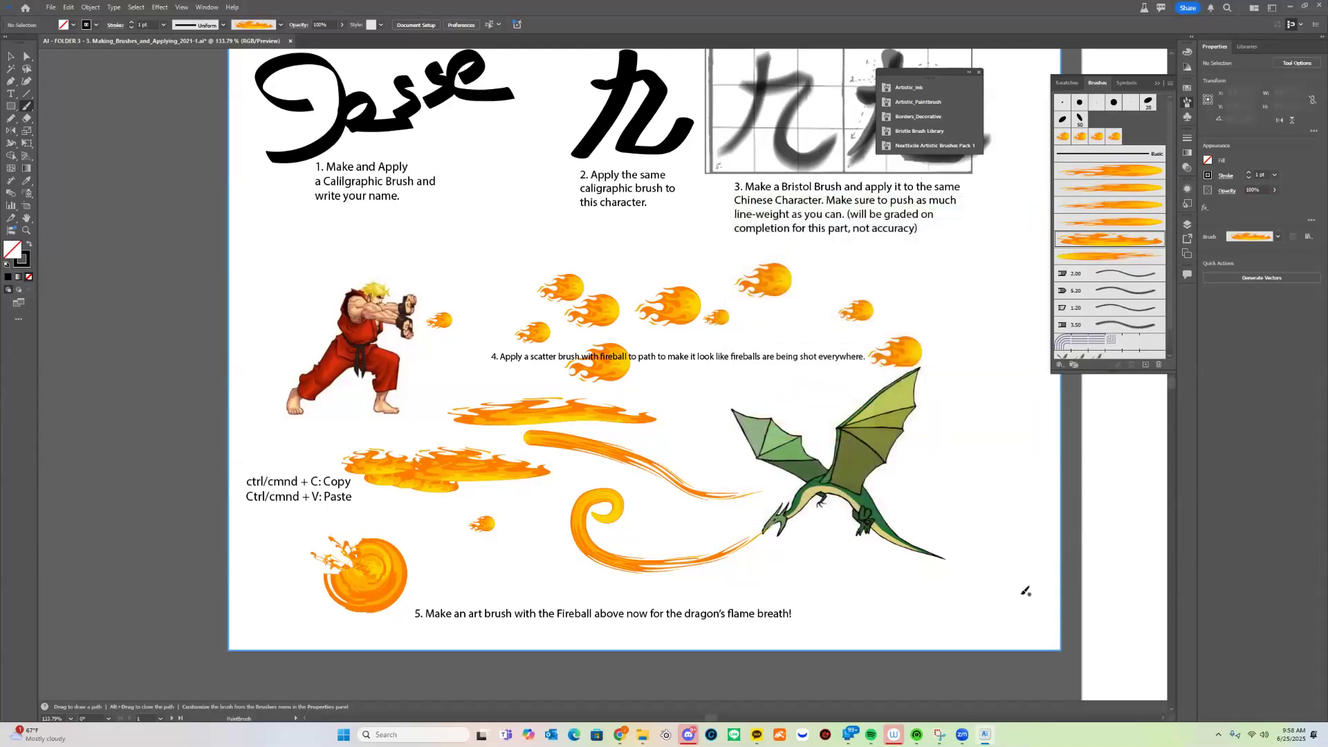
- Paint test strokes below and behind the dragon and a long curved flame at its mouth, using the right-to-left brush for the flame
left_click_drag(811, 586, 982, 594)
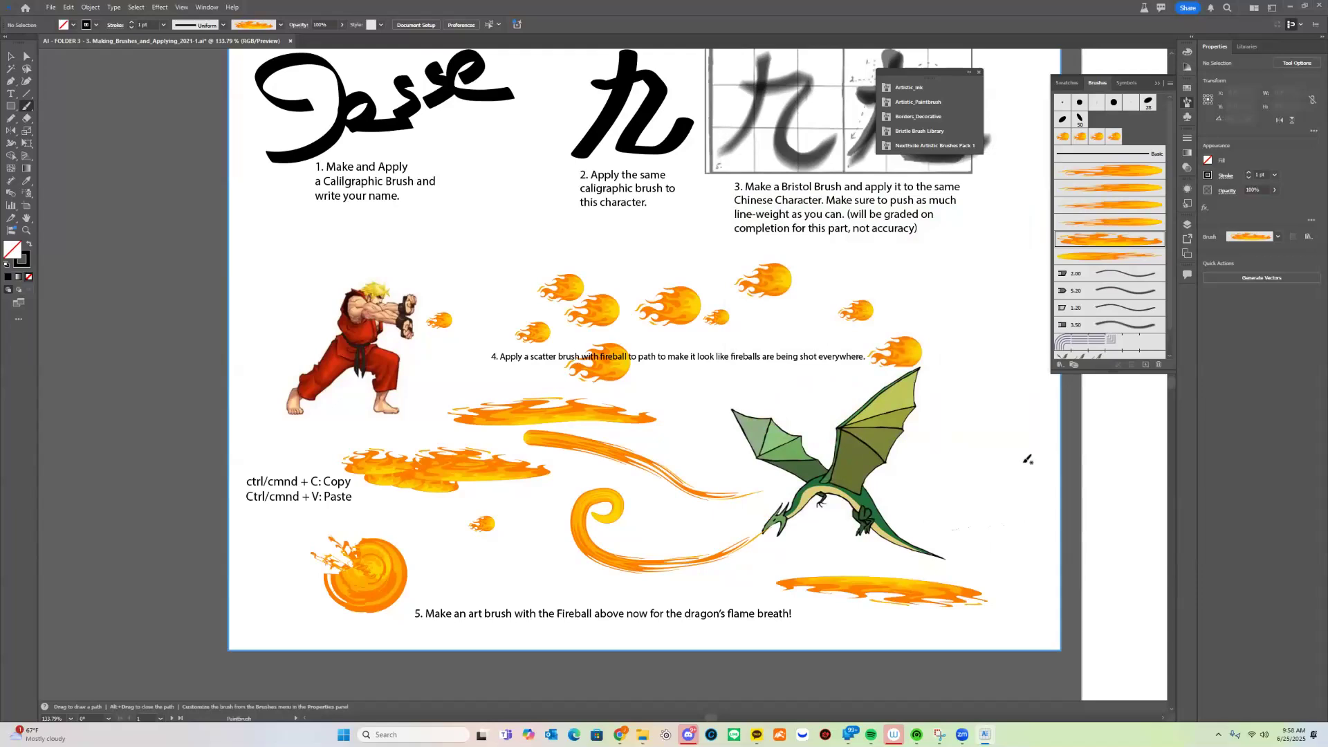
left_click(1110, 256)
left_click_drag(901, 490, 1025, 486)
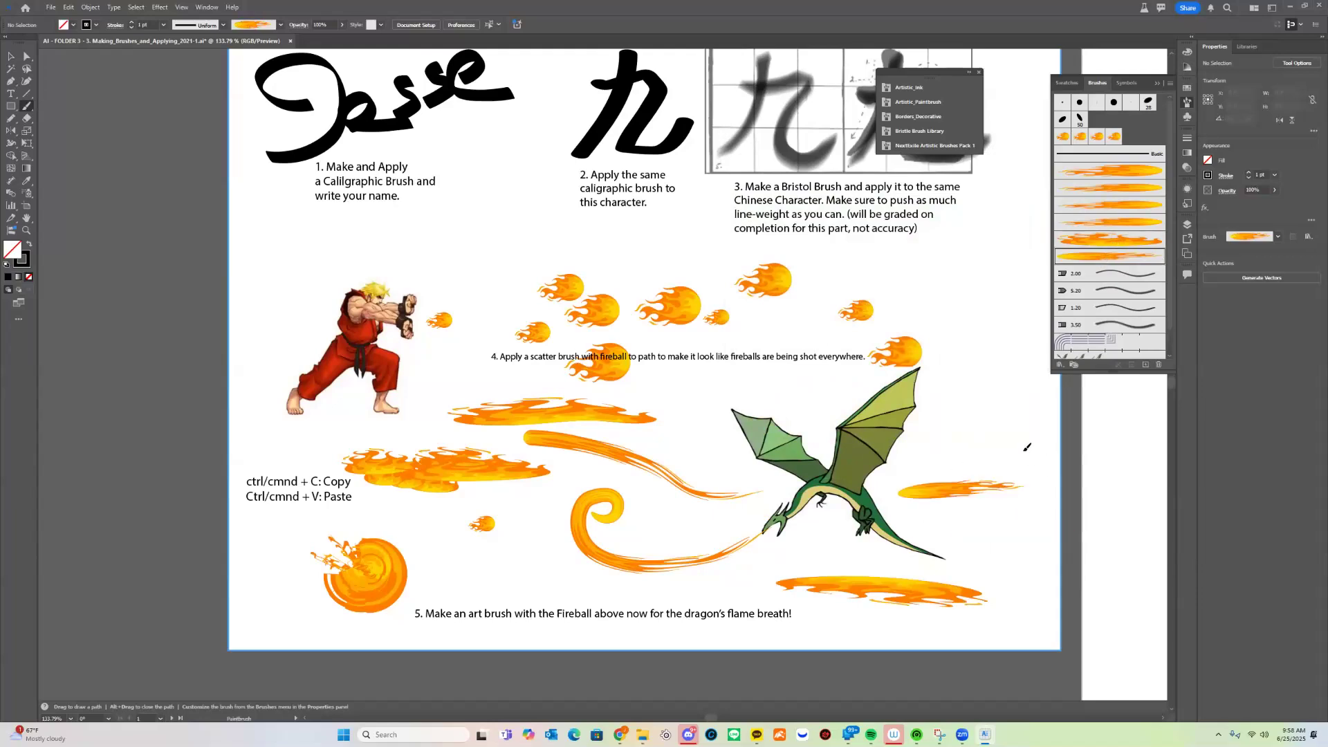
left_click_drag(941, 451, 1035, 448)
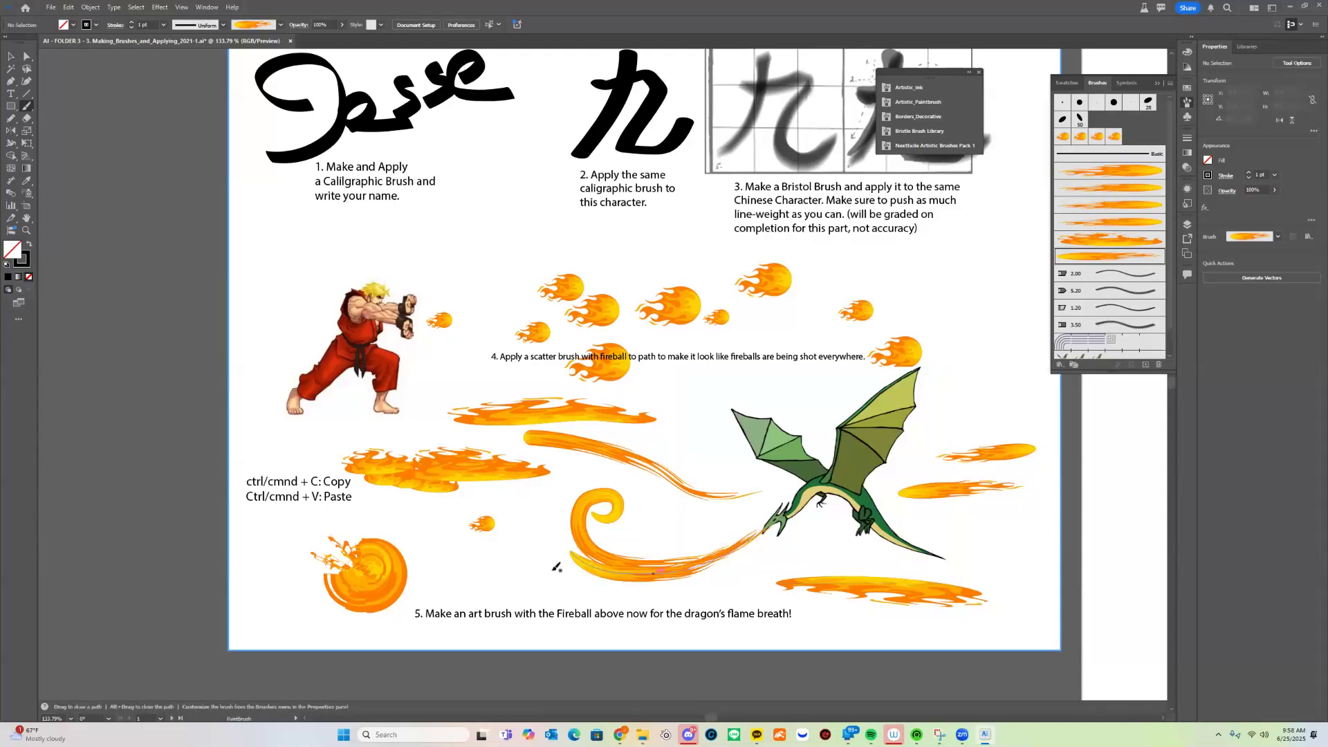
left_click_drag(754, 551, 763, 537)
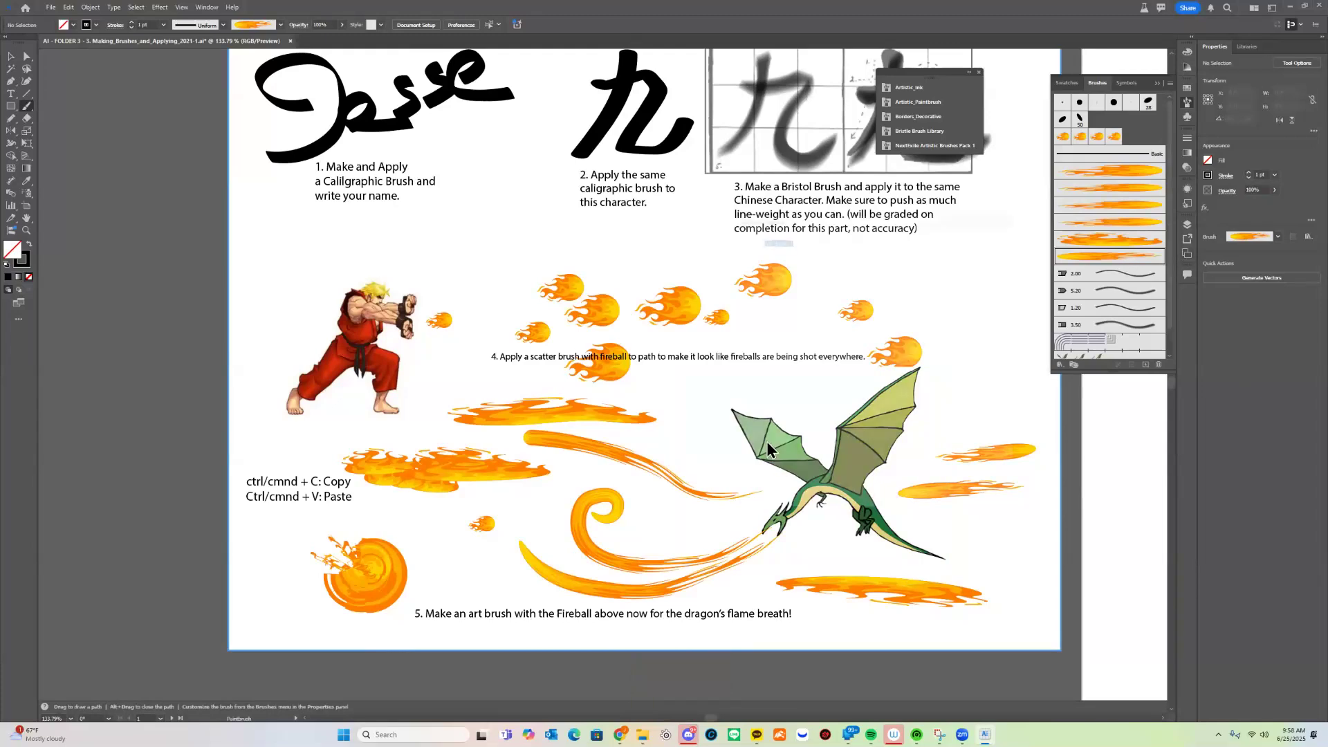
- Set the newest fireball brush to left-to-right direction without corner and fold adjustment, leaving existing strokes by saving a copy
double_click(1135, 253)
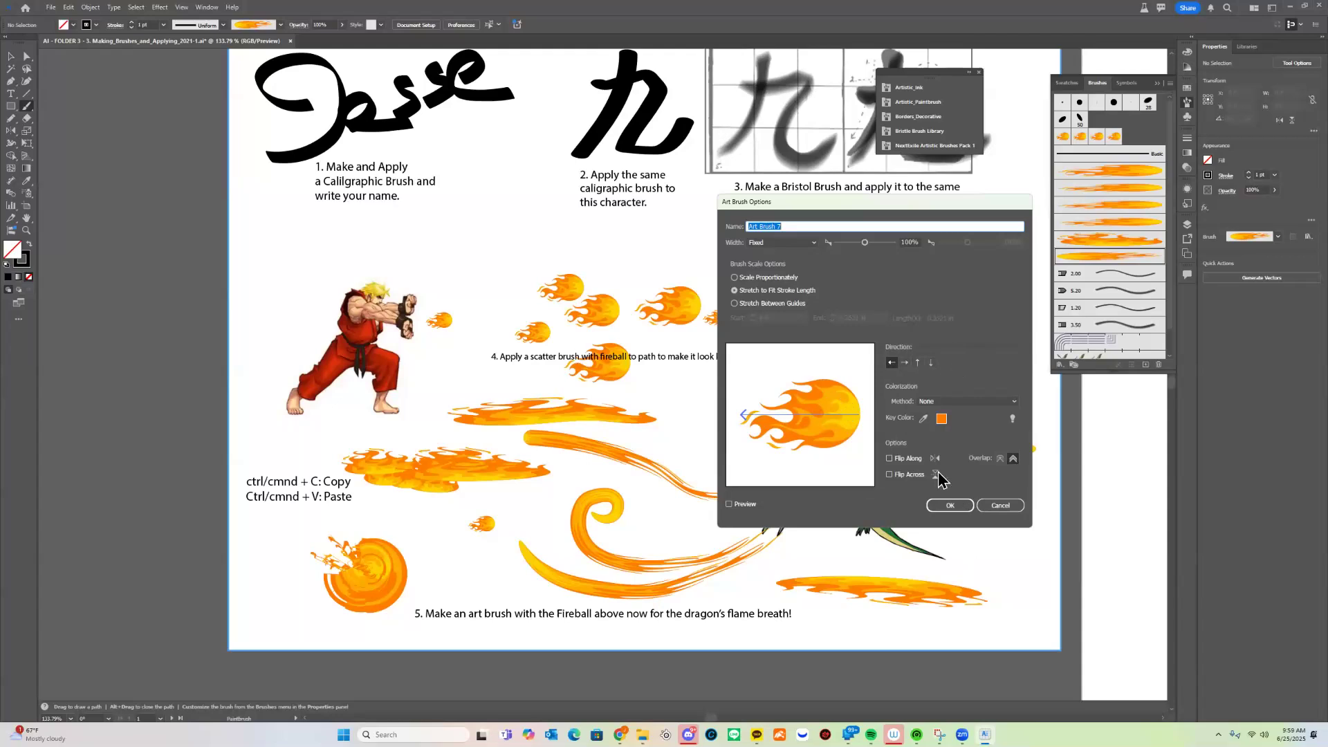
left_click(916, 460)
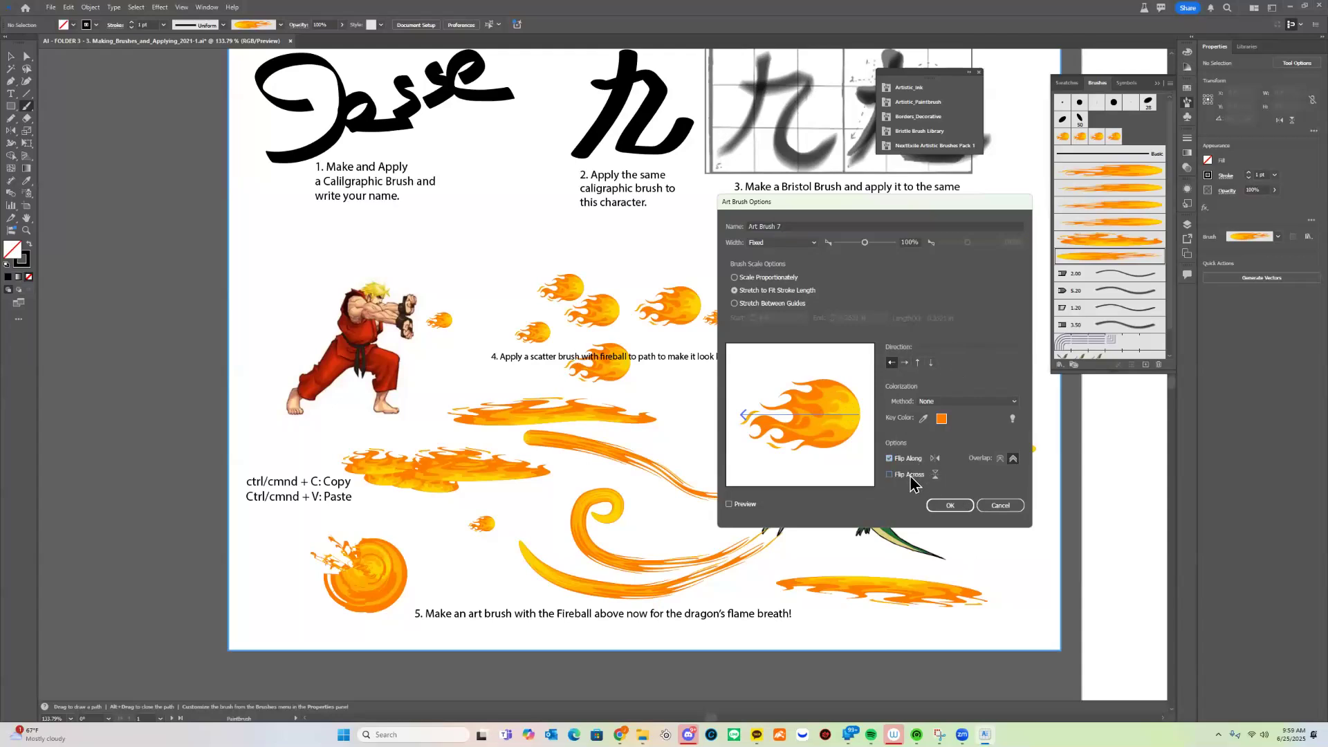
left_click(914, 459)
left_click(1001, 458)
left_click(904, 362)
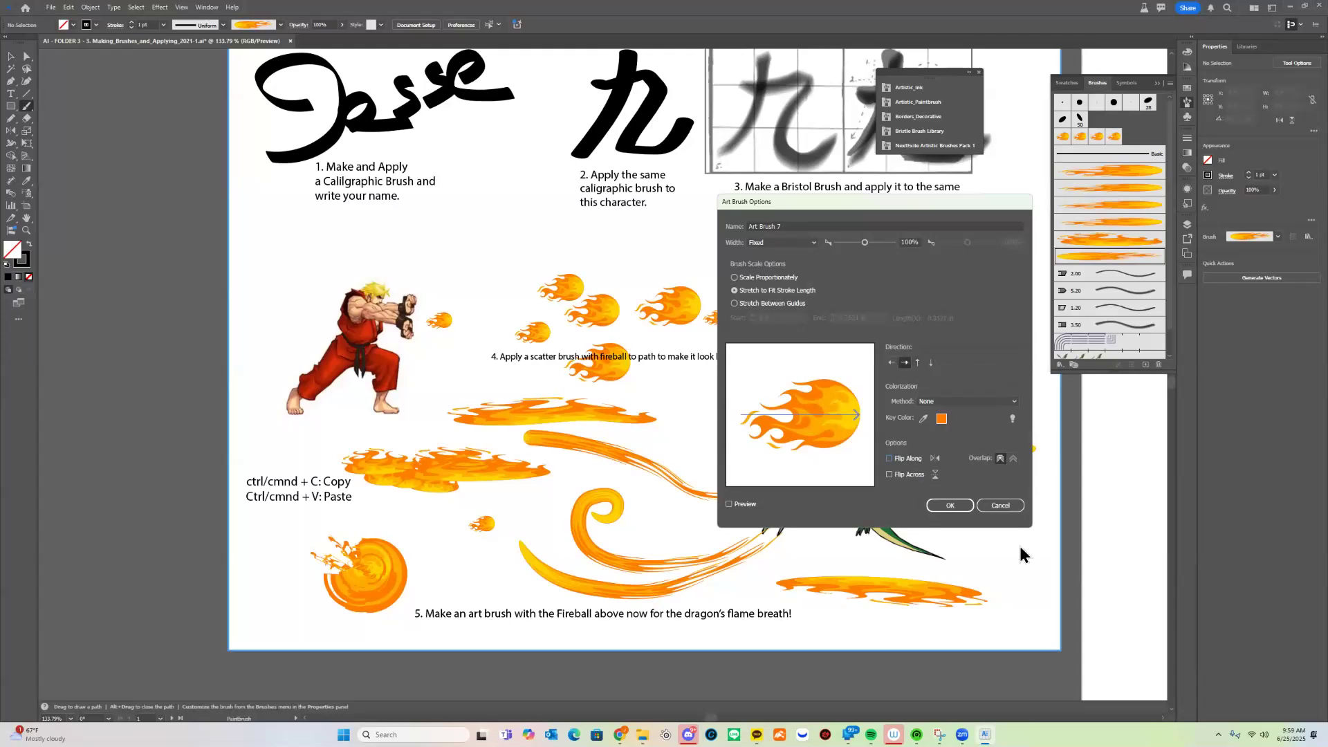
left_click(955, 512)
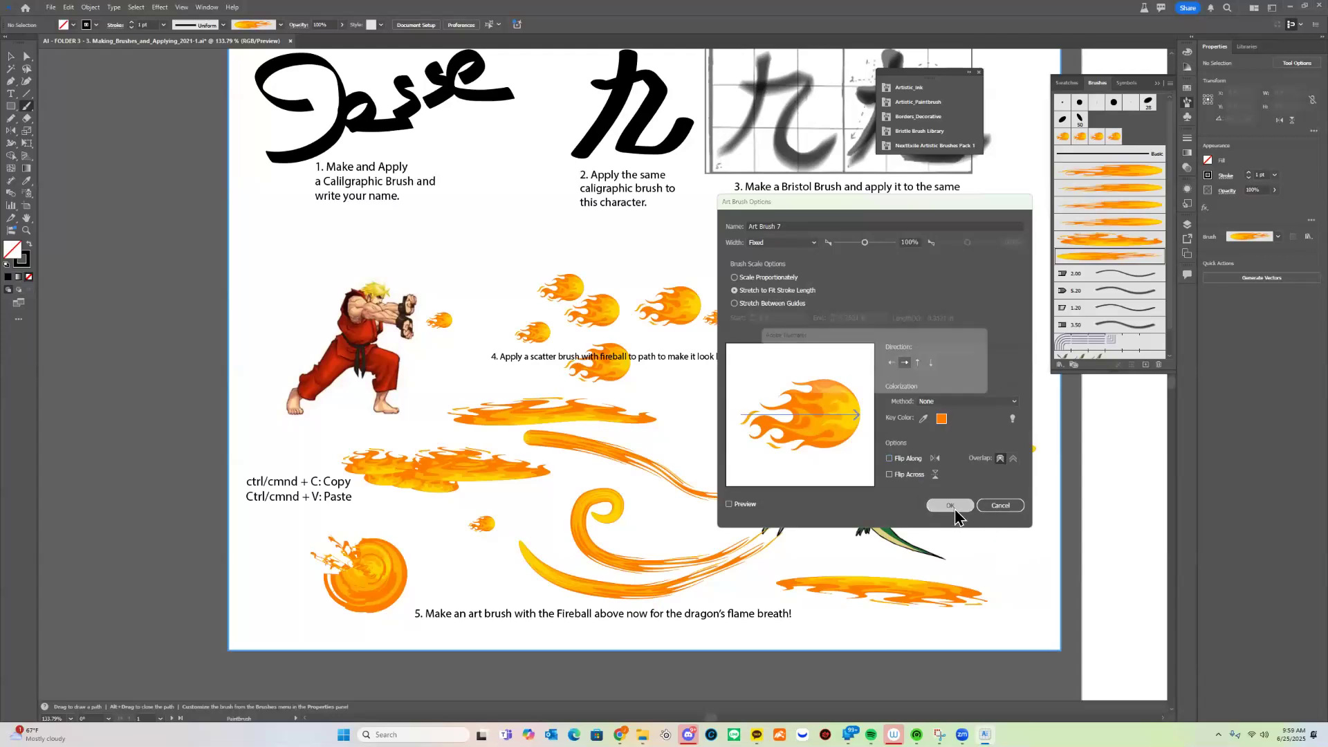
left_click(927, 385)
- Delete the two wide test flames, the small loose fireball and the large round splatter fireball below the fighter
key("v")
left_click(536, 420)
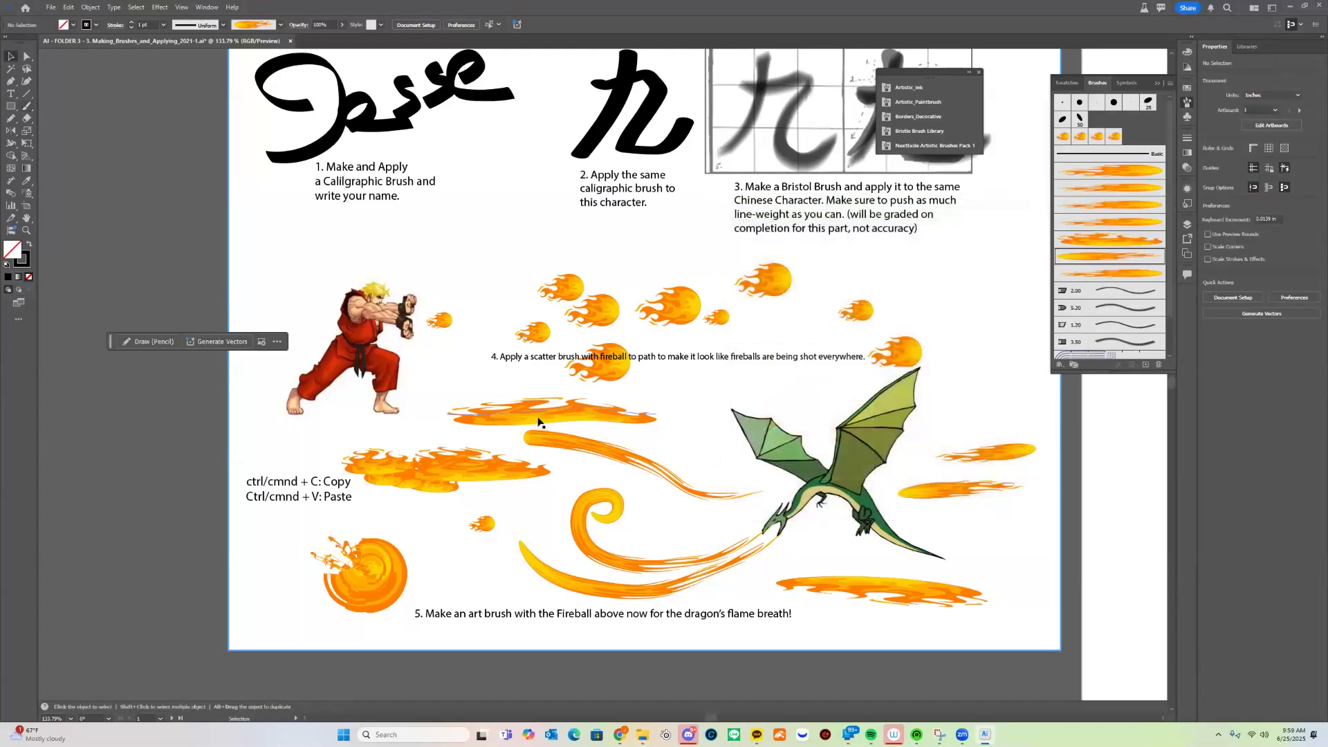
key("Delete")
left_click(415, 460)
left_click_drag(483, 524, 495, 522)
key("Delete")
left_click_drag(347, 546, 425, 586)
key("Delete")
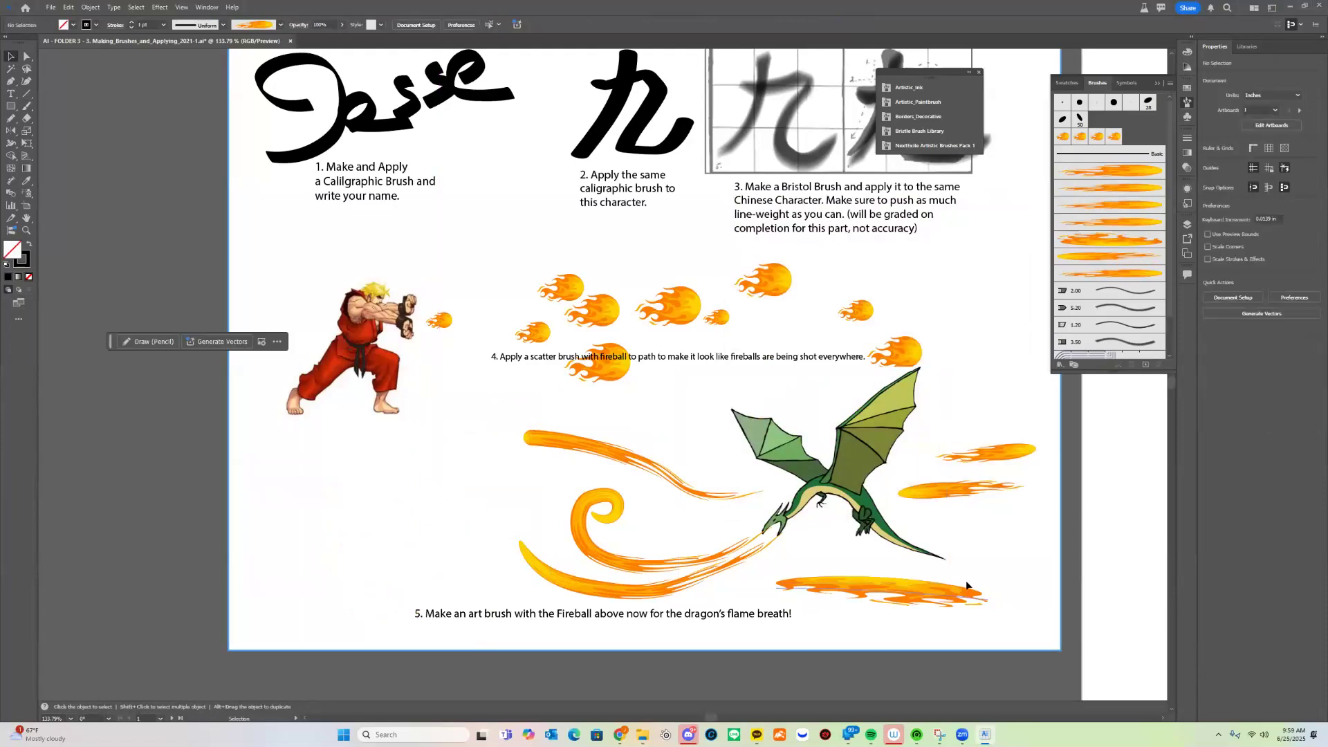
- Delete the test flames below and behind the dragon and the wavy flame above its curled breath, keeping the dragon
left_click_drag(881, 623, 868, 625)
key("Delete")
key("ctrl+z")
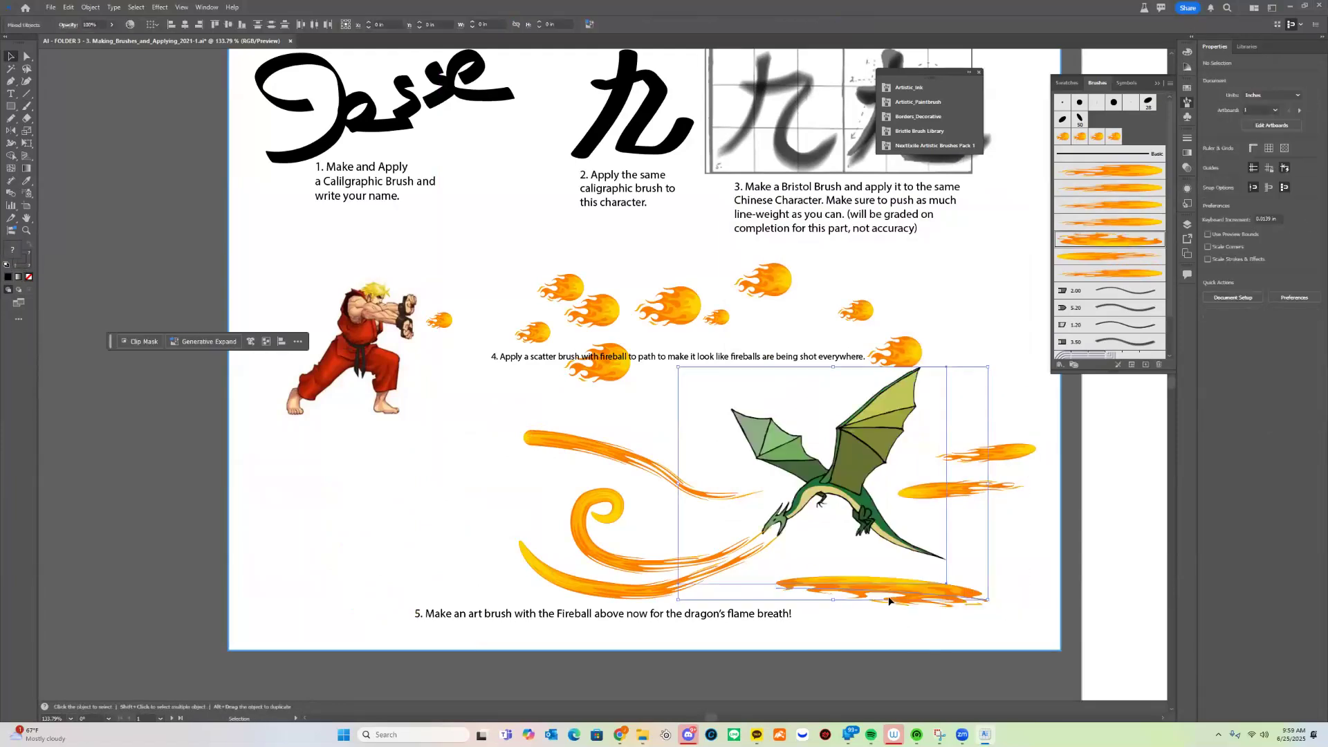
key("Delete")
left_click(958, 492)
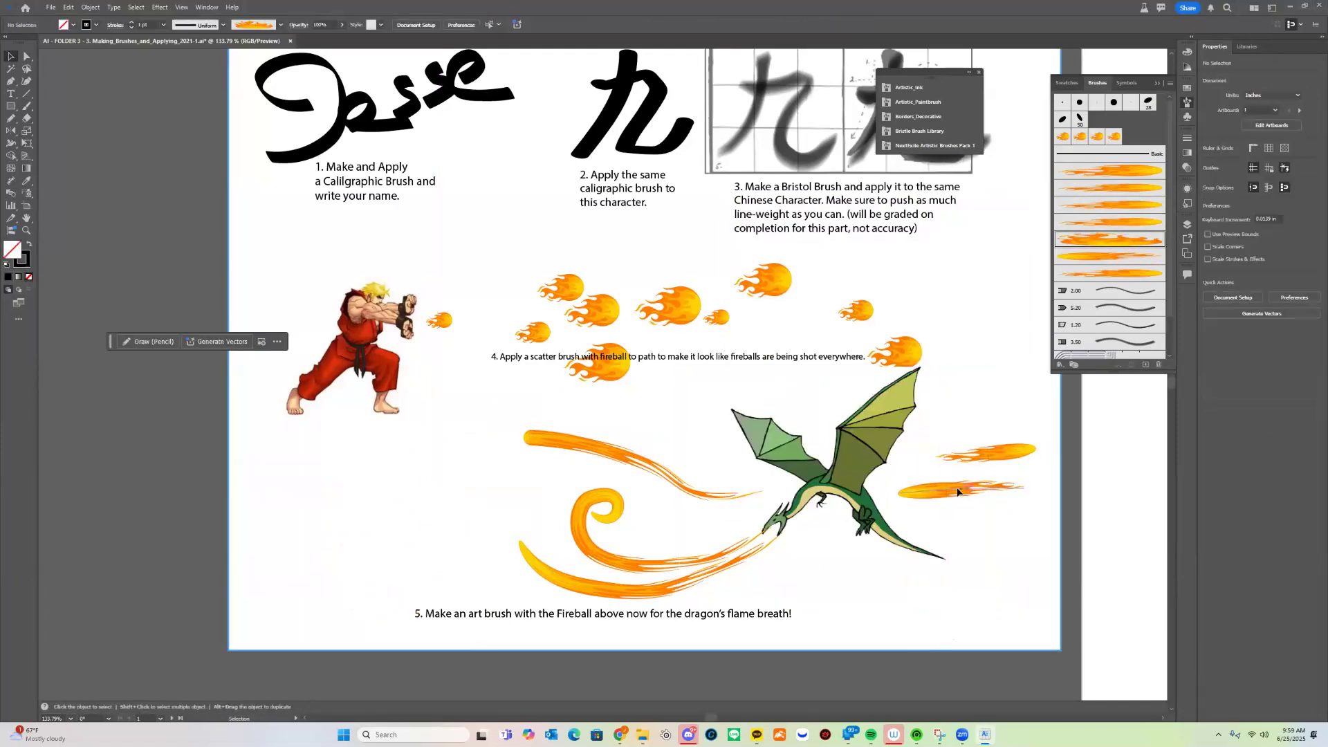
key("Delete")
left_click(1003, 454)
key("Delete")
left_click(549, 439)
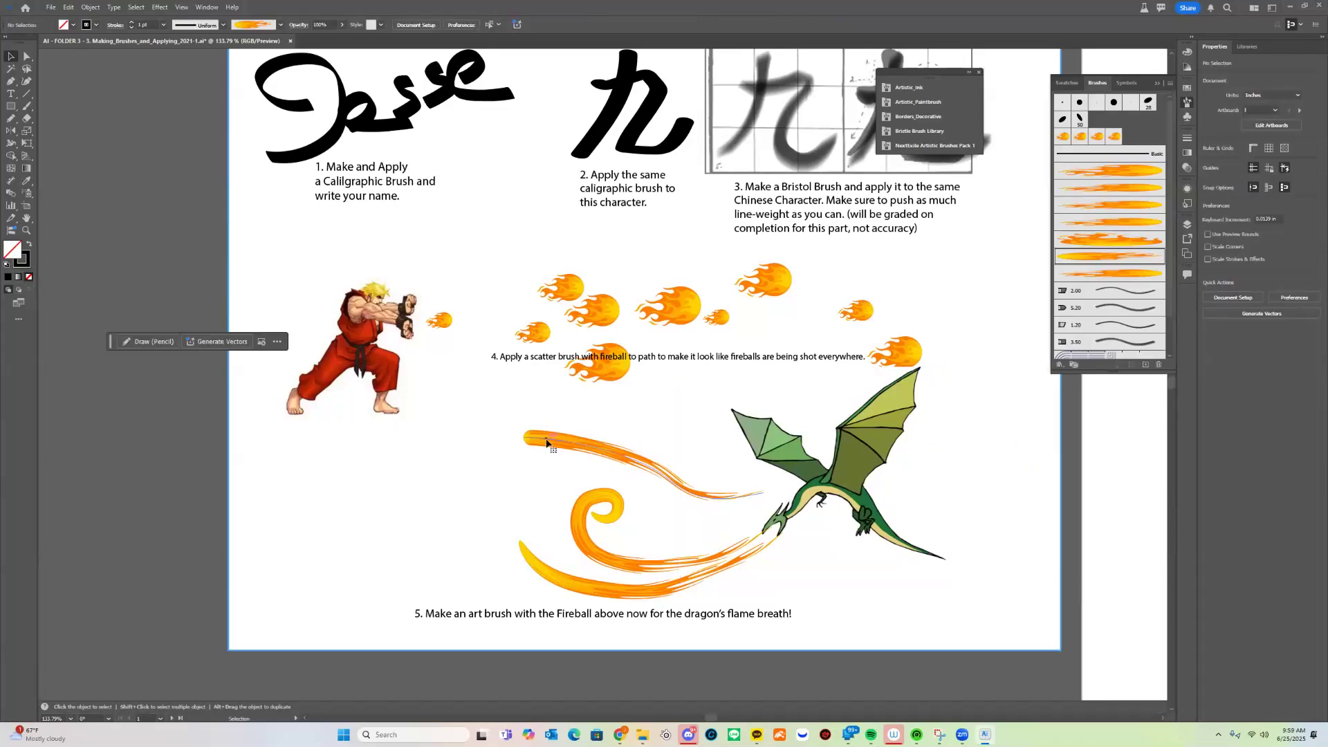
key("Delete")
- Paint a sharply peaked test stroke in the empty area below the fighter and inspect its corner up close
scroll(427, 541, "left", 3)
key("b")
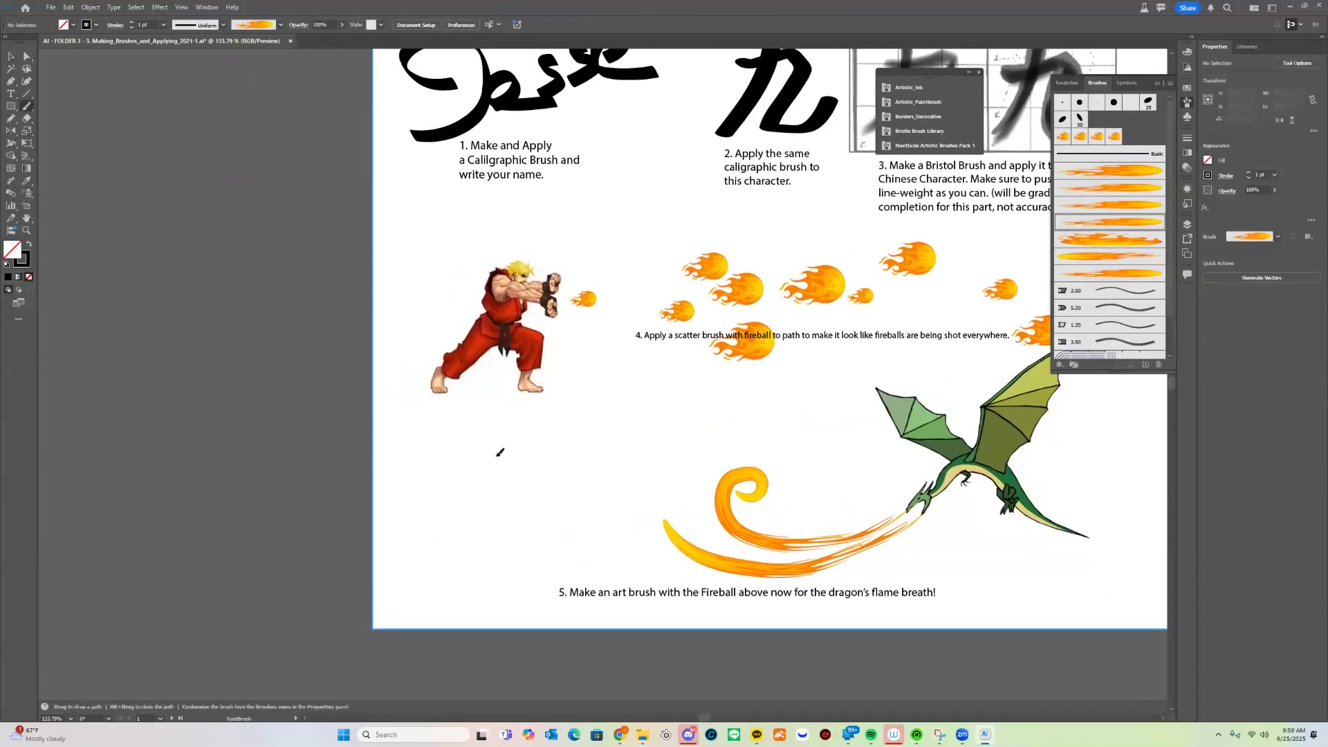
left_click_drag(542, 536, 542, 536)
mouse_move(483, 479)
left_mouse_down()
mouse_move(558, 503)
mouse_move(613, 444)
left_mouse_up()
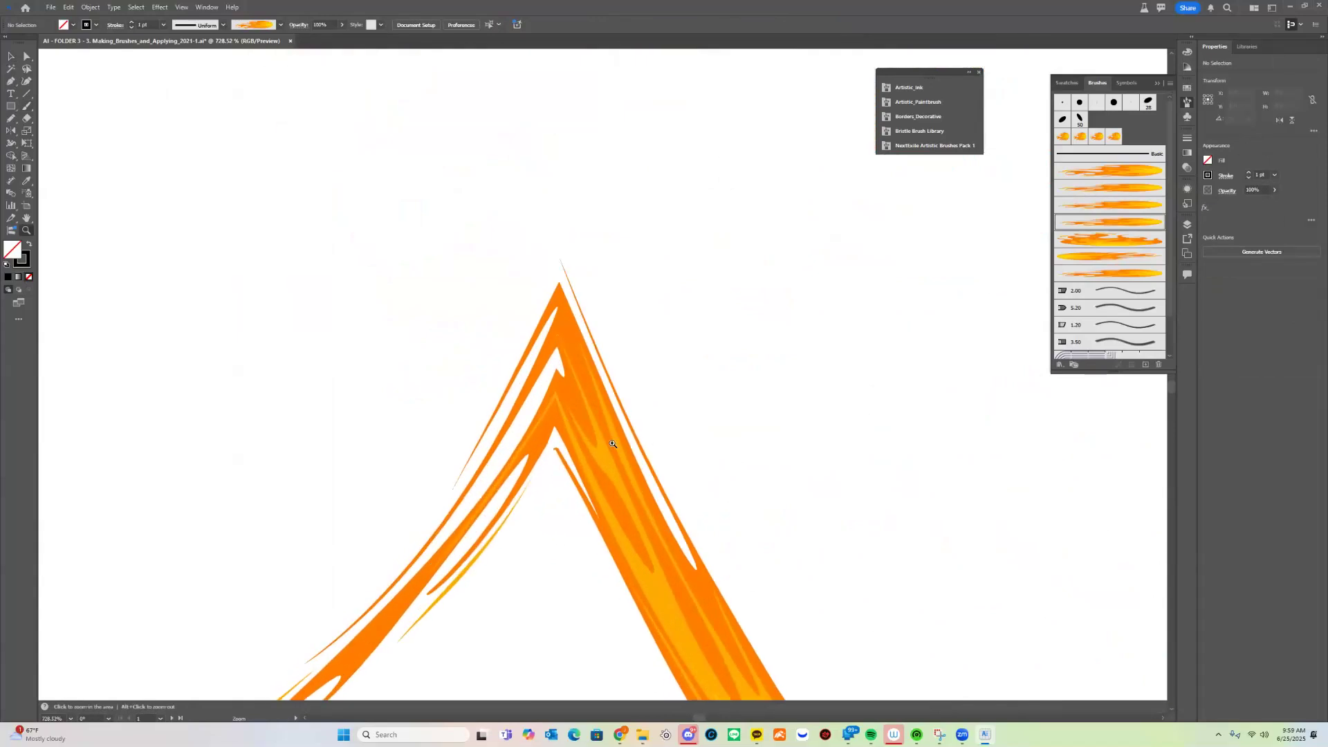
key("v")
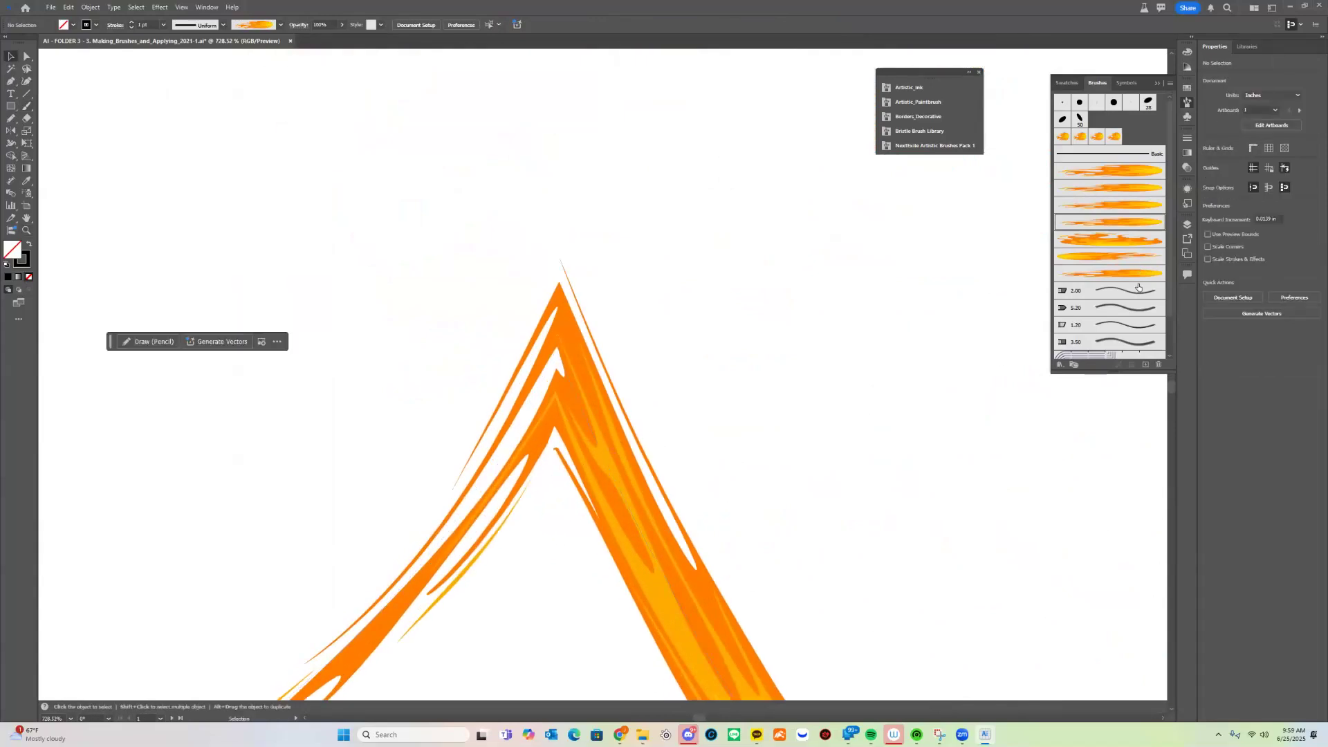
- Set the newest fireball brush's overlap to adjust corners and folds, and select the peaked test stroke
double_click(1141, 275)
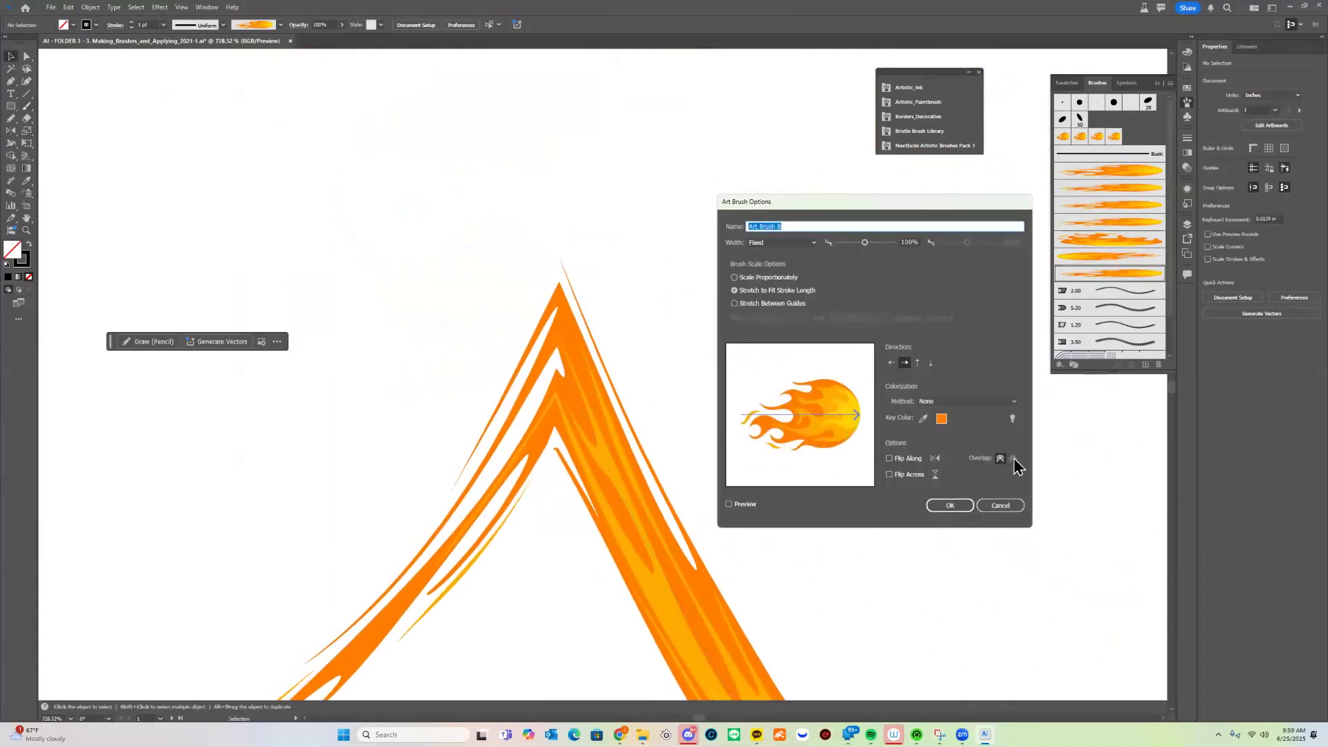
left_click(950, 505)
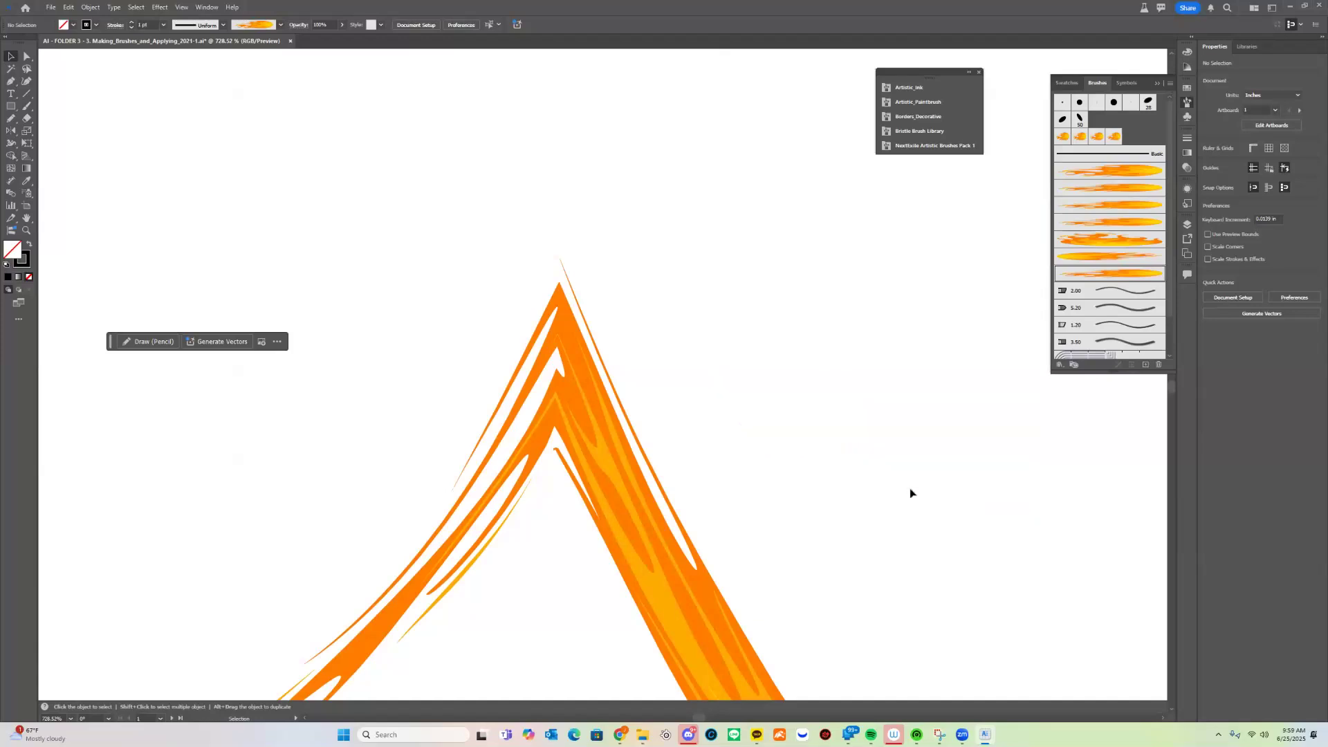
left_click(587, 434)
- Apply the newest fireball brush to the peaked stroke and turn off its corner and fold adjustment, updating existing strokes
double_click(1150, 276)
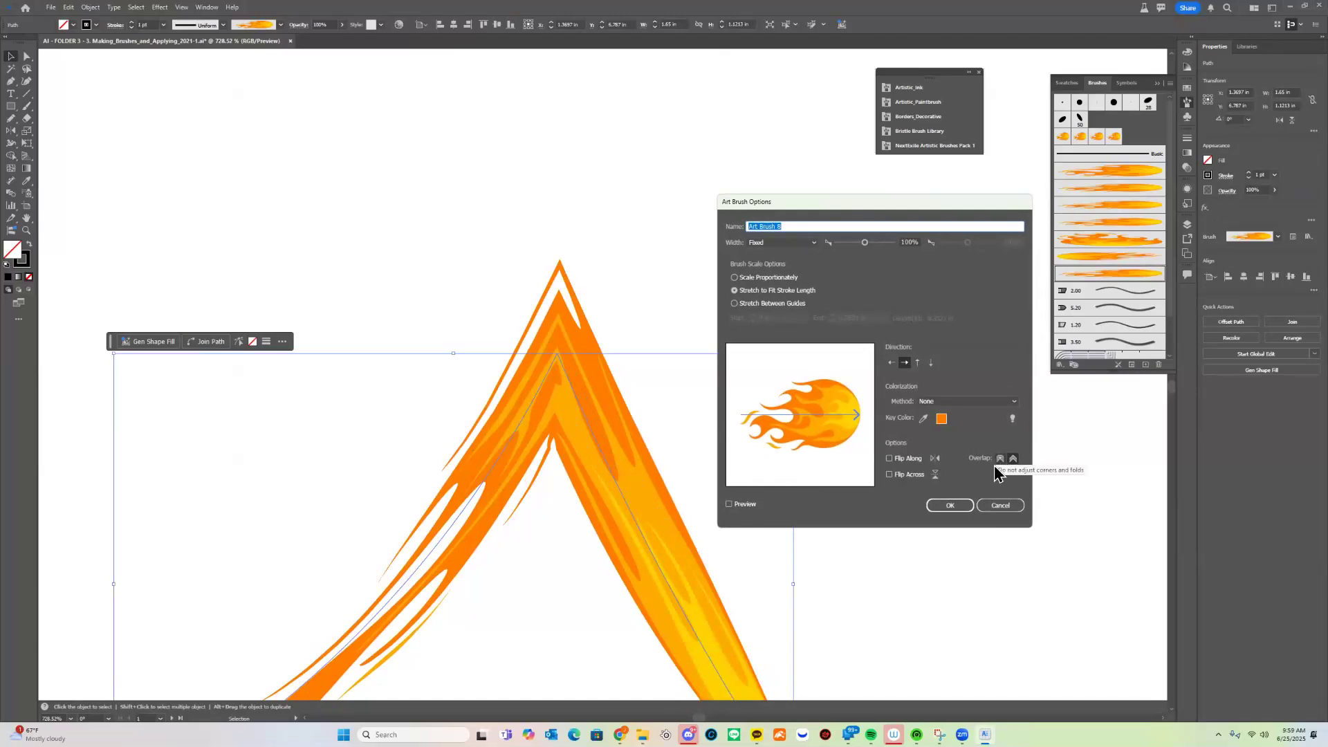
left_click(961, 506)
left_click(869, 377)
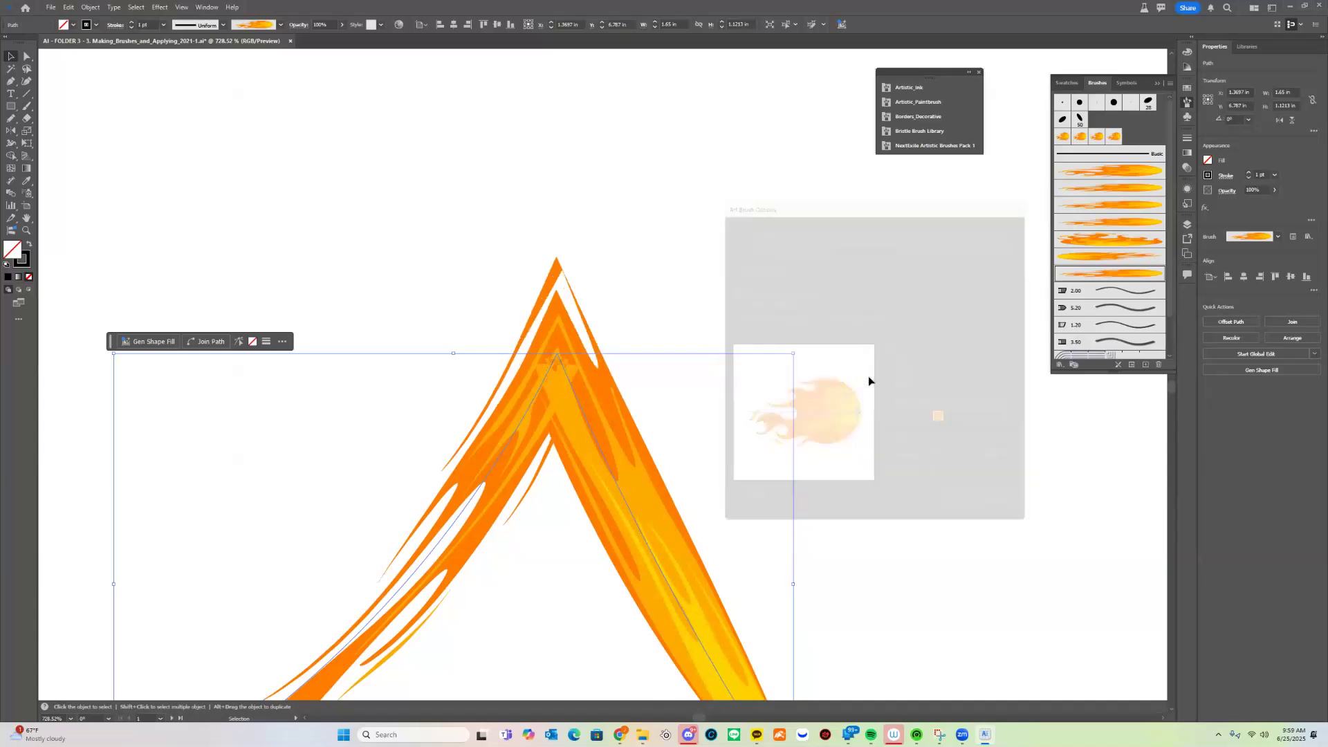
left_click(931, 508)
- Delete the peaked test stroke from the area below the fighter
left_click_drag(920, 506, 619, 389)
left_click_drag(1157, 441, 941, 514)
key("v")
left_click(316, 441)
key("Delete")
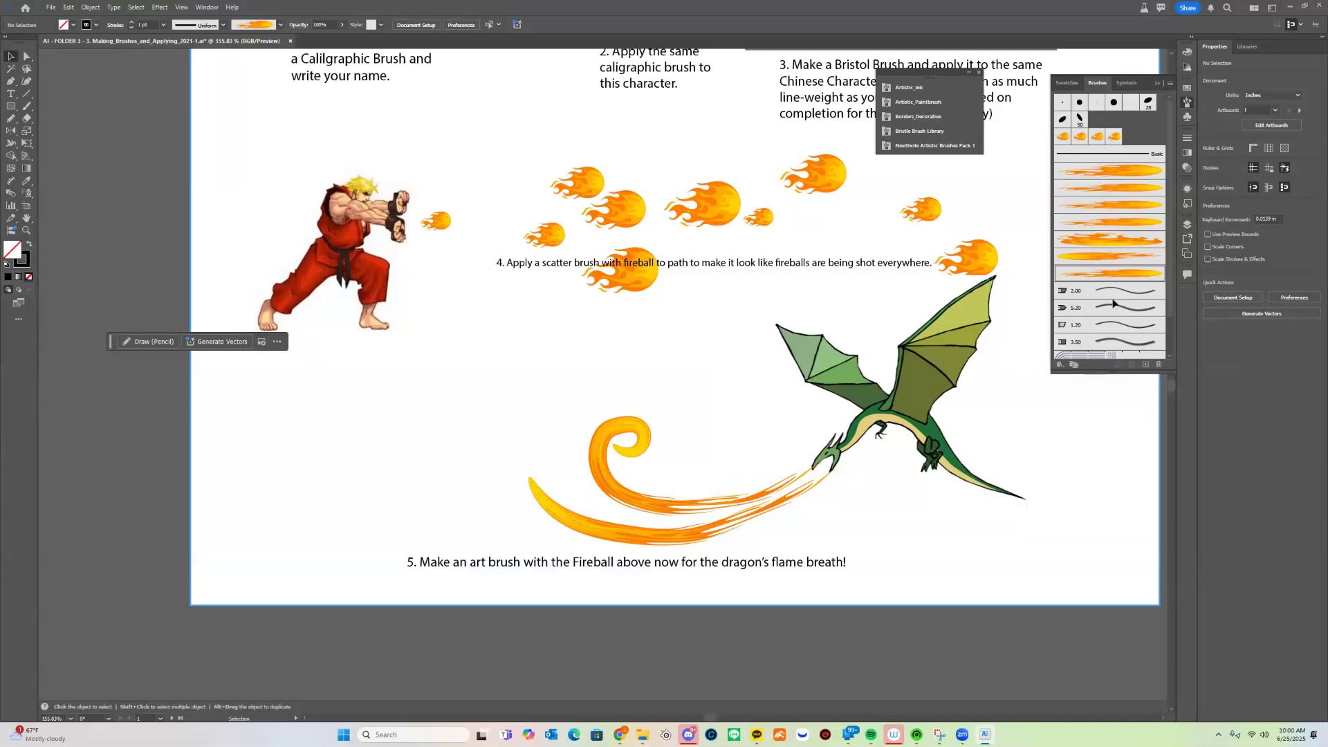
- Set the newest fireball art brush to stretch between guides, with the end guide at about 0.285 in
left_click_drag(929, 403, 898, 428)
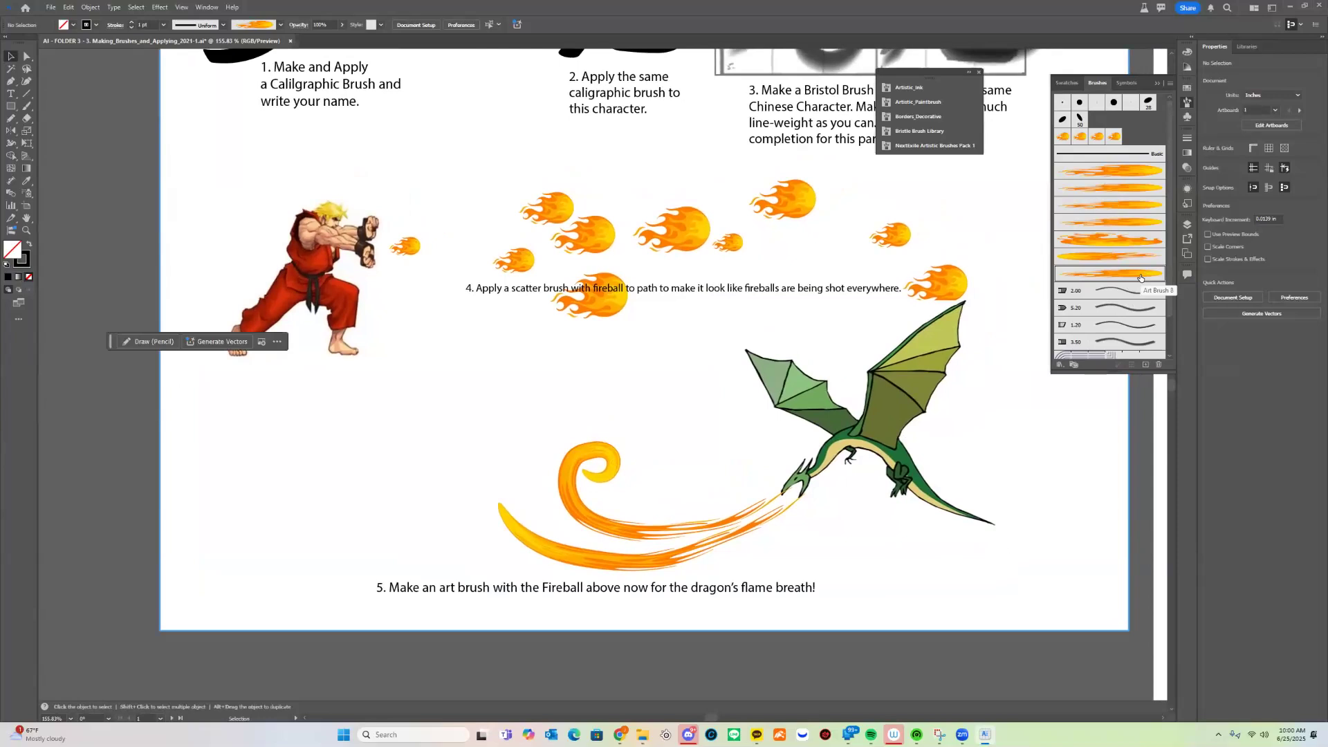
double_click(1140, 275)
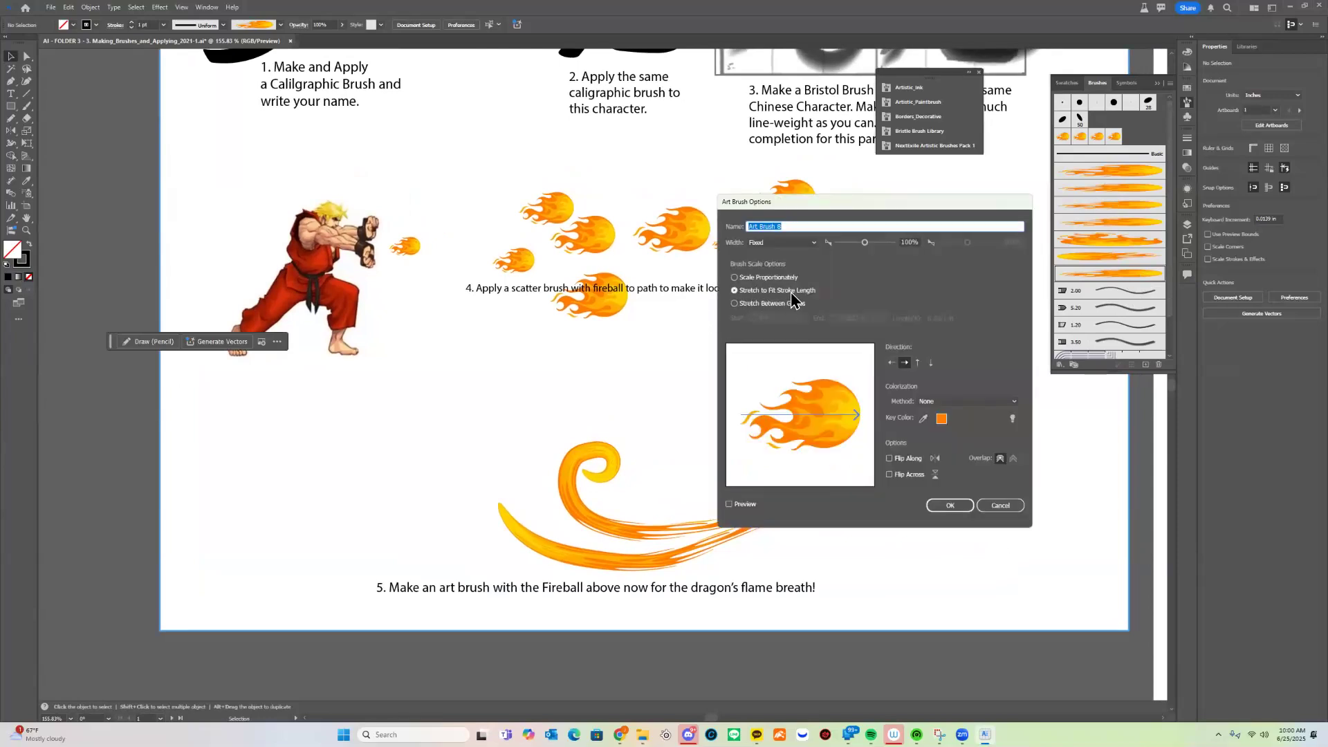
left_click(754, 304)
left_click_drag(859, 454, 838, 460)
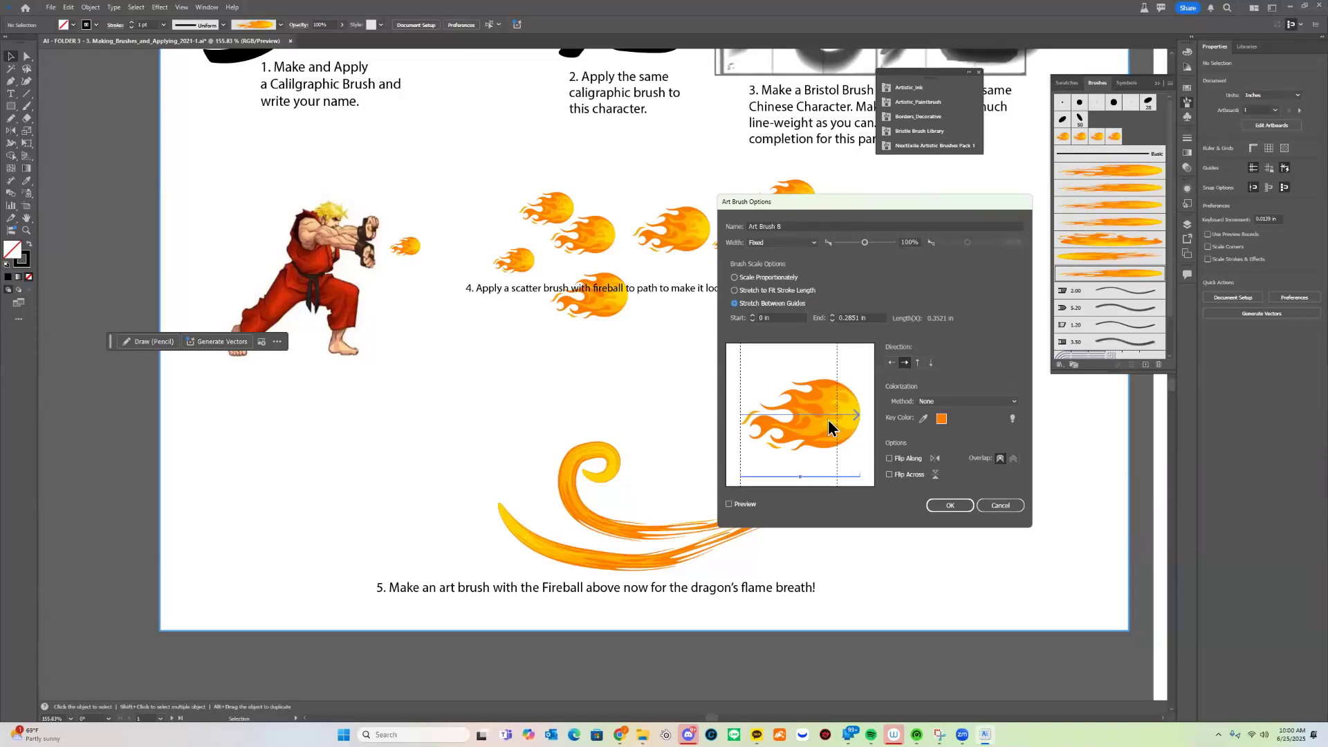
key("Return")
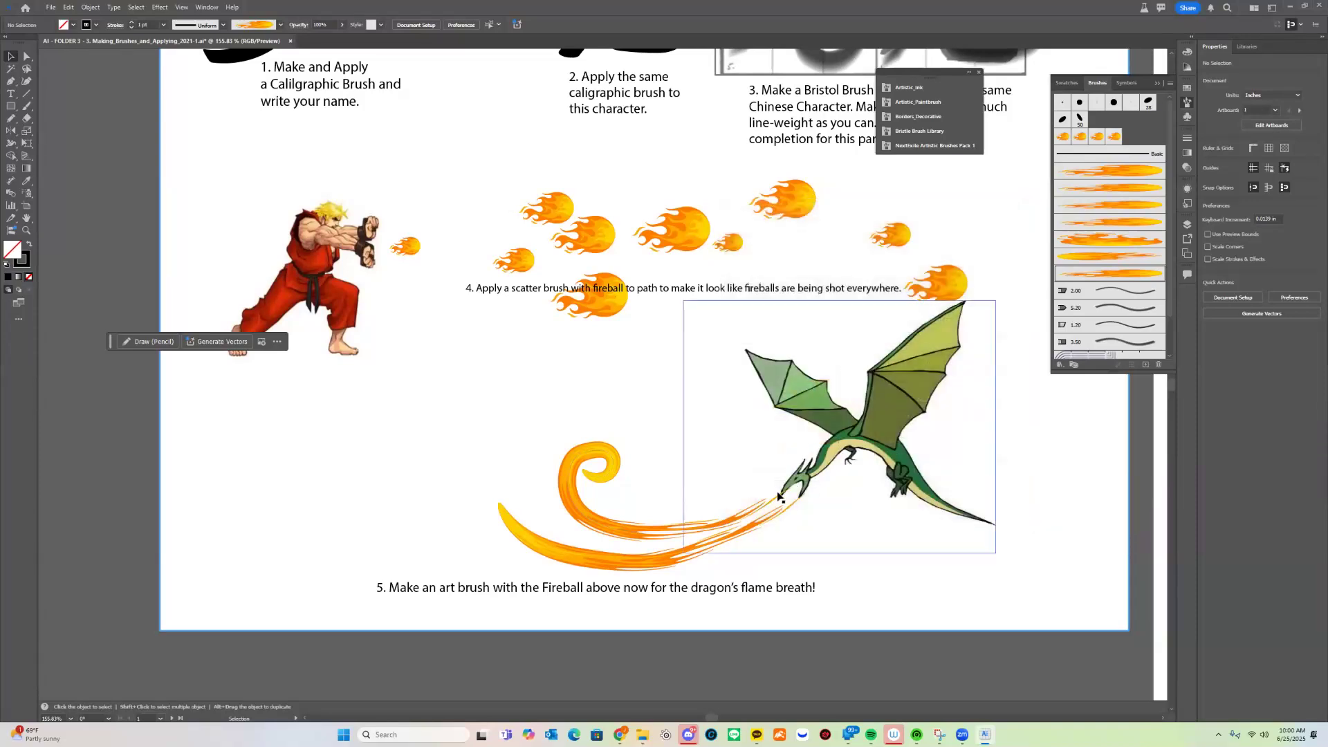
- Paint a third flame stroke from the dragon's mouth, curving up and outward above the two existing flames
key("b")
left_click_drag(611, 403, 611, 404)
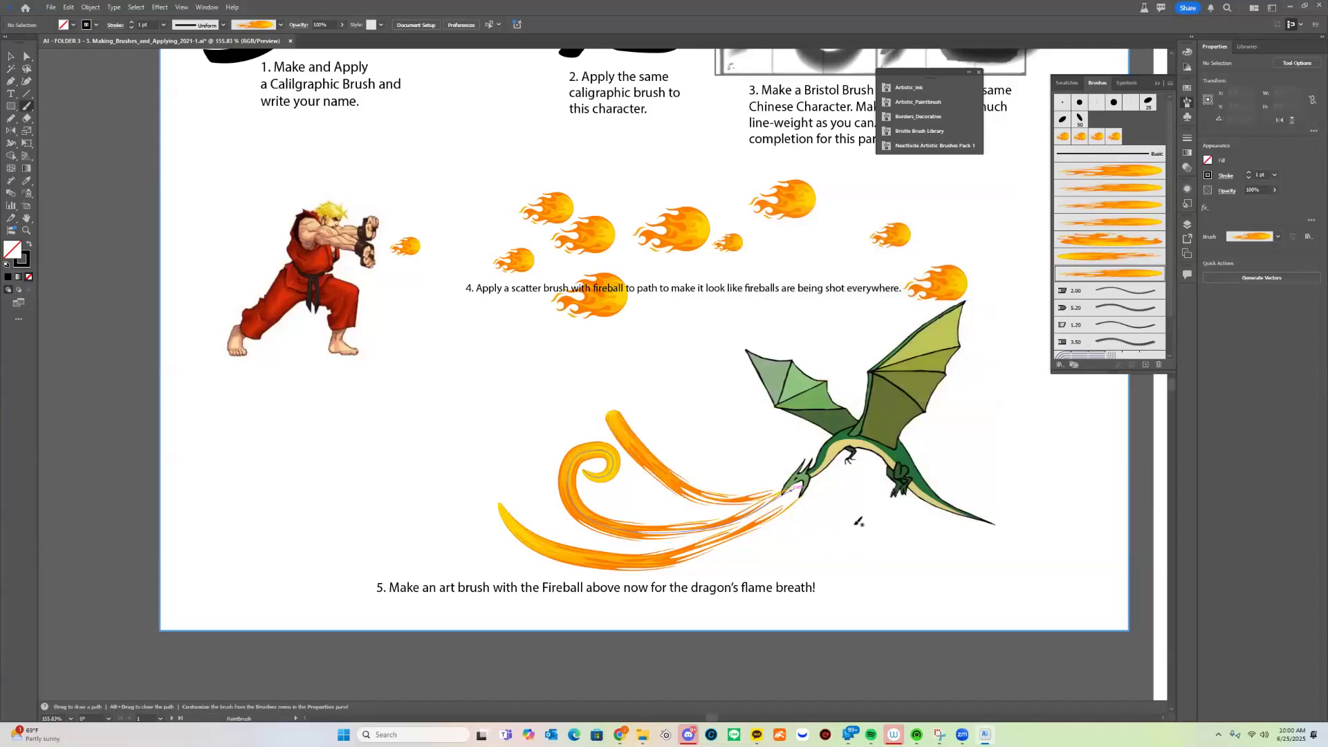
key("z")
left_click_drag(962, 511, 689, 540)
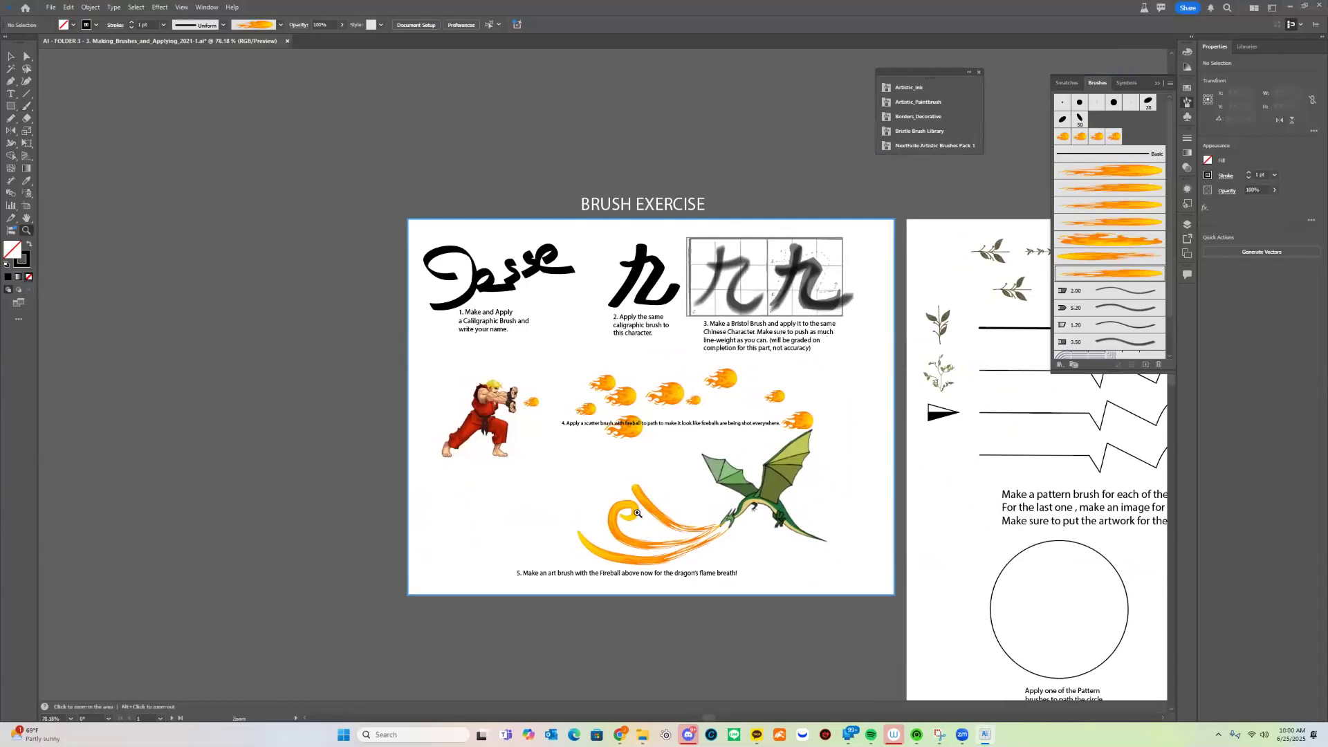
left_click_drag(712, 500, 782, 547)
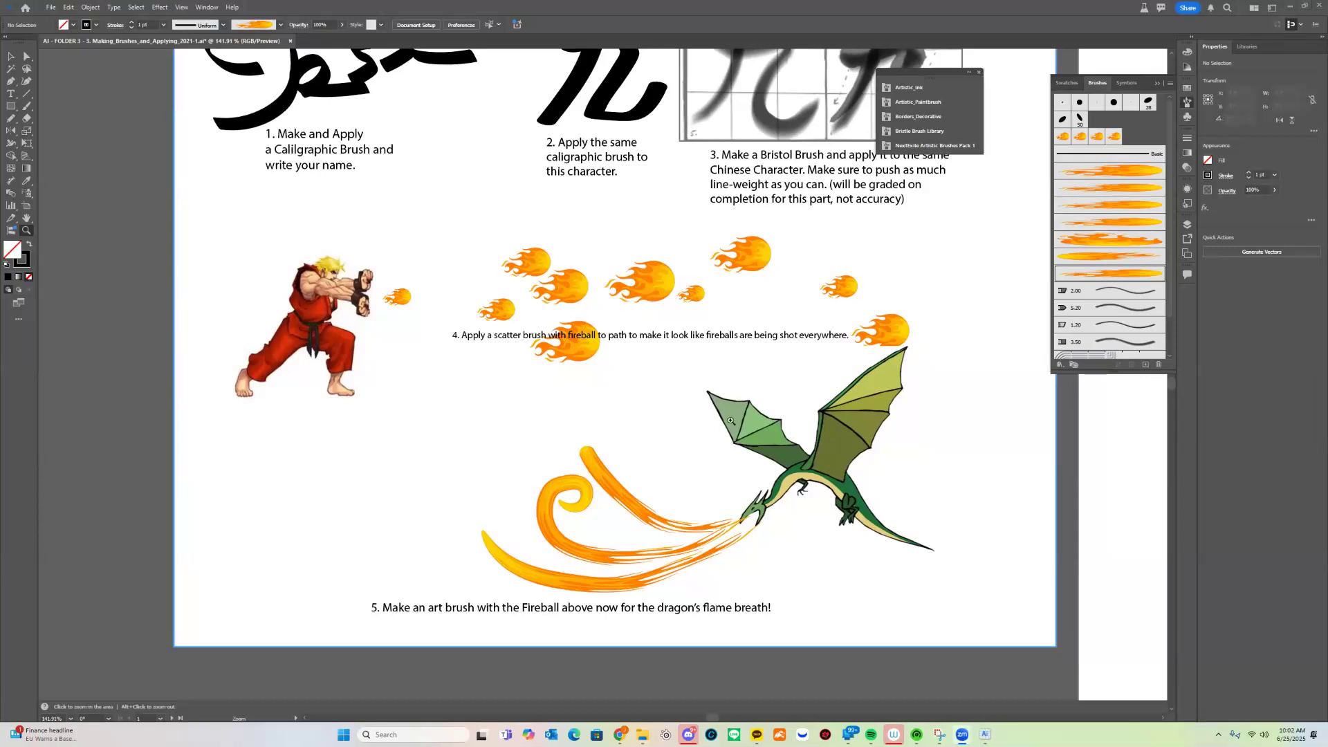
- Examine the Pattern Brush (#6-10) artboard, including the sample leaf stroke, the source sprigs, the empty paths and the instructions
mouse_move(1023, 335)
left_mouse_down()
mouse_move(859, 401)
mouse_move(429, 477)
left_mouse_up()
left_click_drag(1070, 547, 803, 457)
left_click_drag(899, 408, 806, 517)
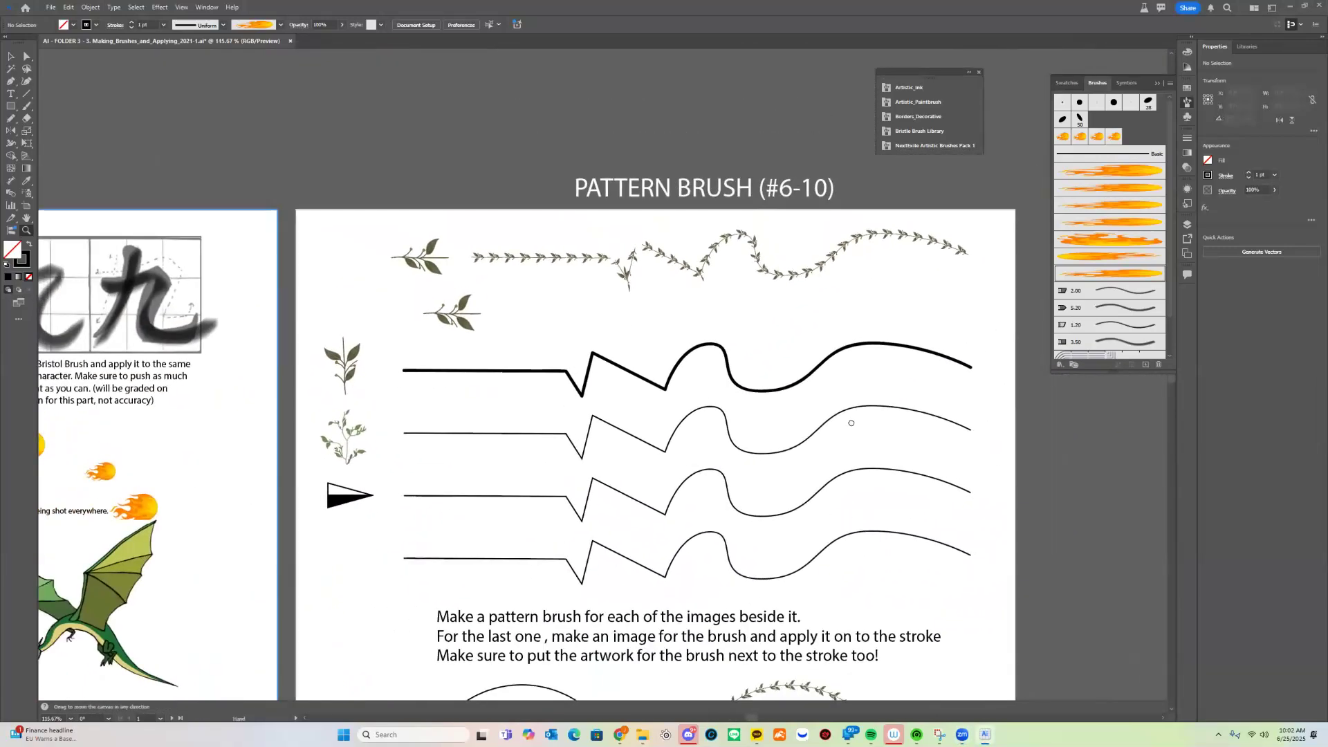
left_click_drag(851, 423, 855, 382)
left_click_drag(889, 463, 866, 396)
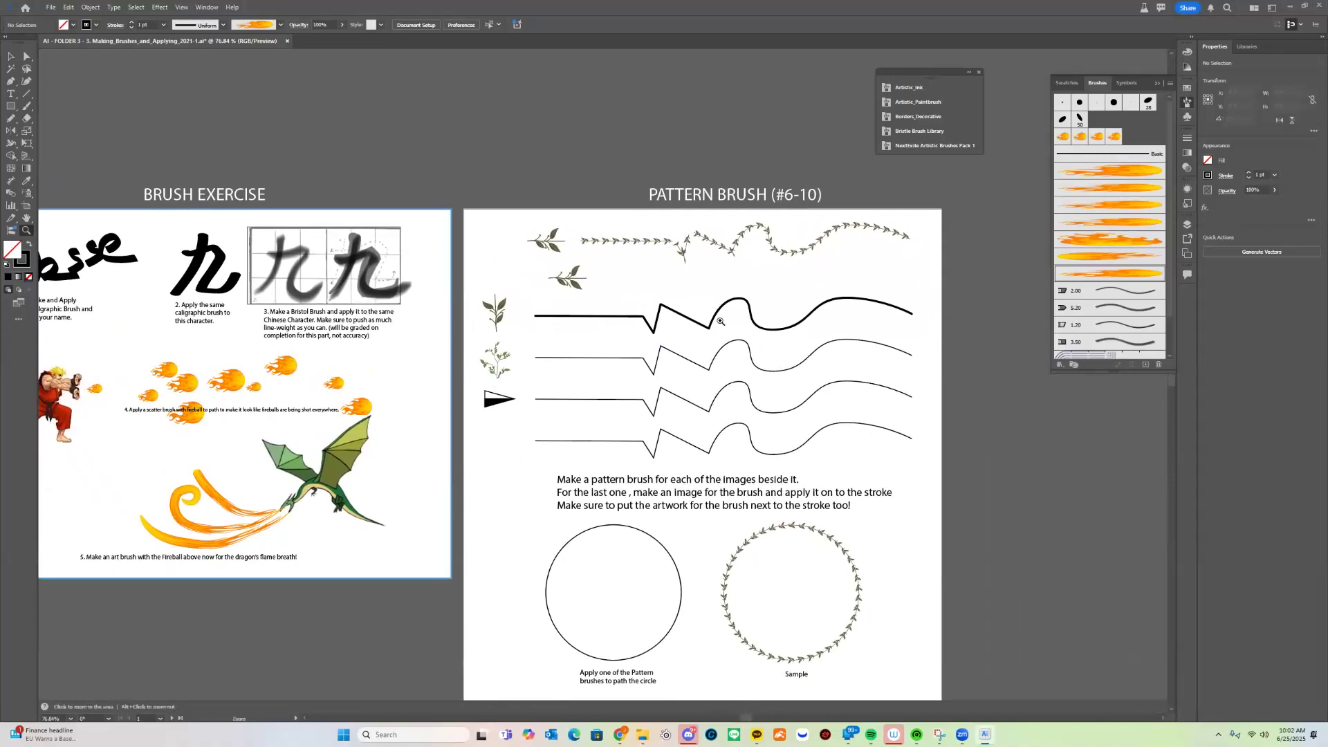
left_click_drag(597, 254, 694, 247)
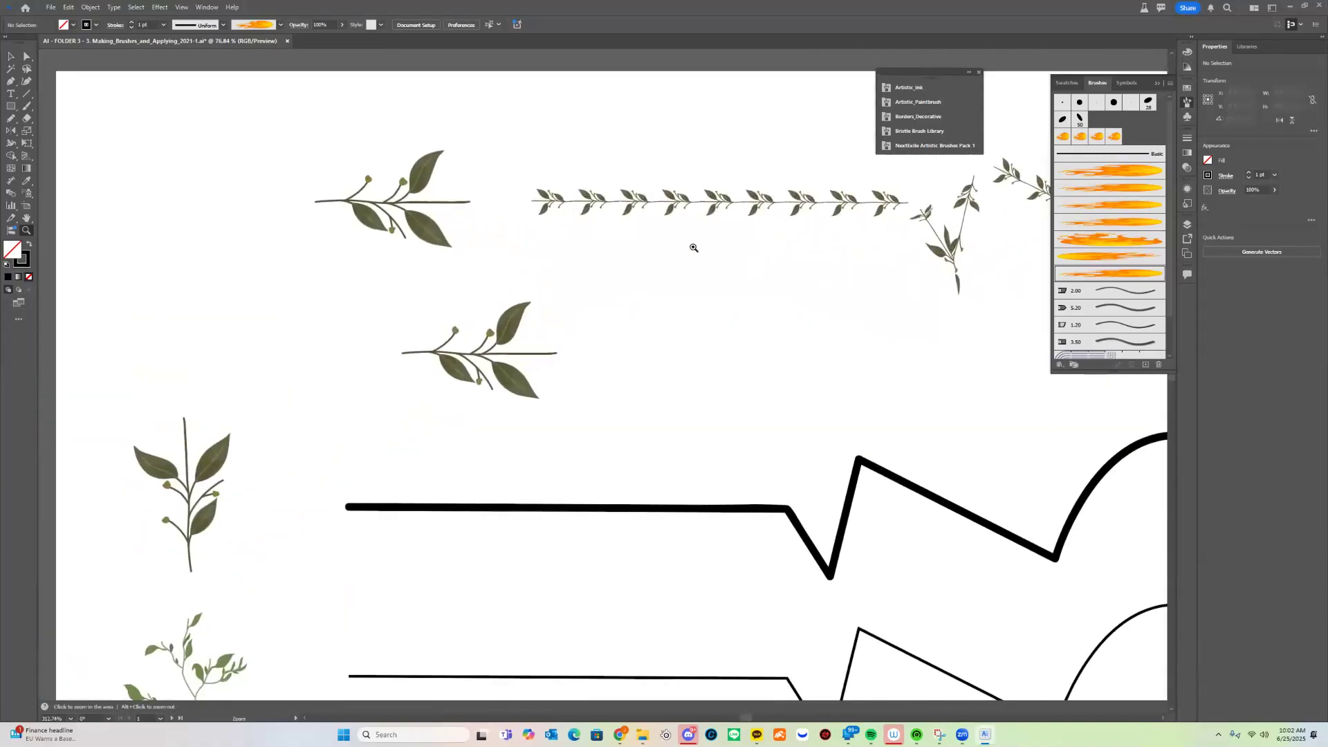
left_click_drag(616, 308, 687, 377)
left_click_drag(595, 427, 454, 333)
left_click_drag(596, 221, 453, 224)
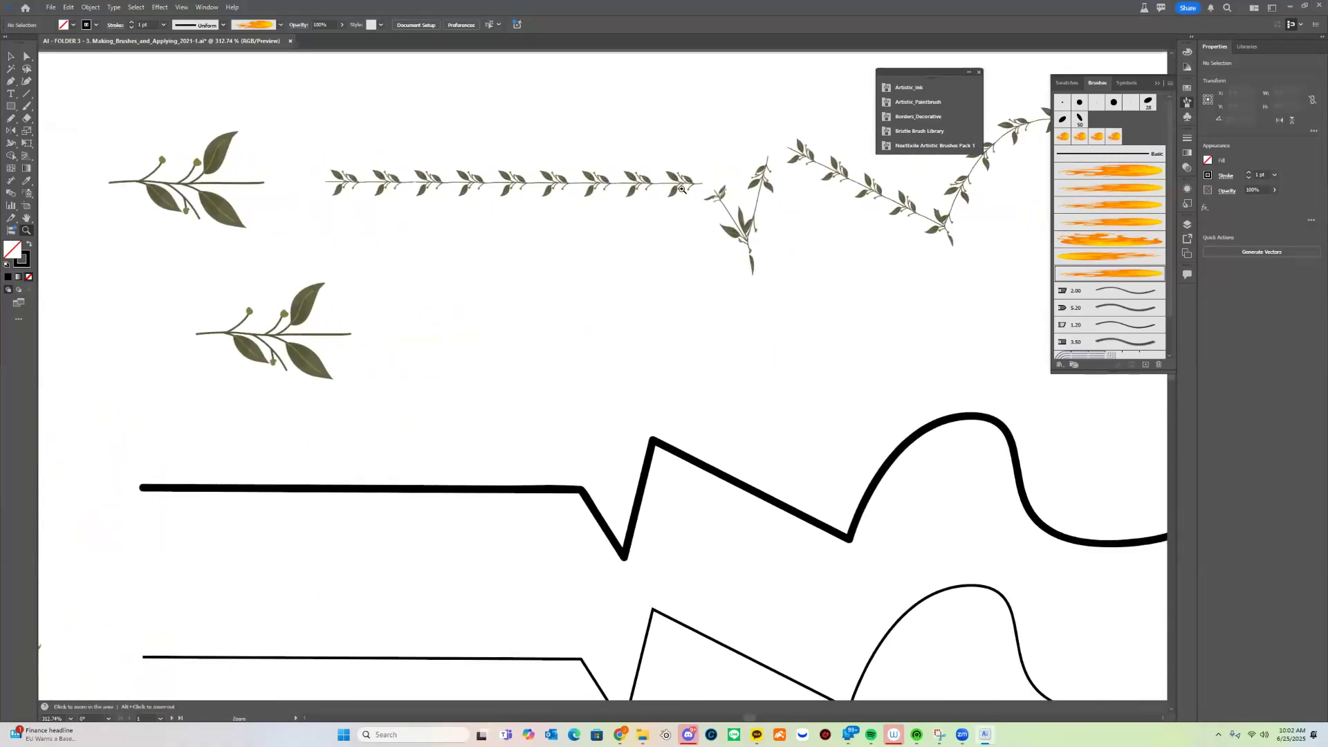
left_click_drag(861, 320, 640, 304)
left_click_drag(826, 314, 657, 291)
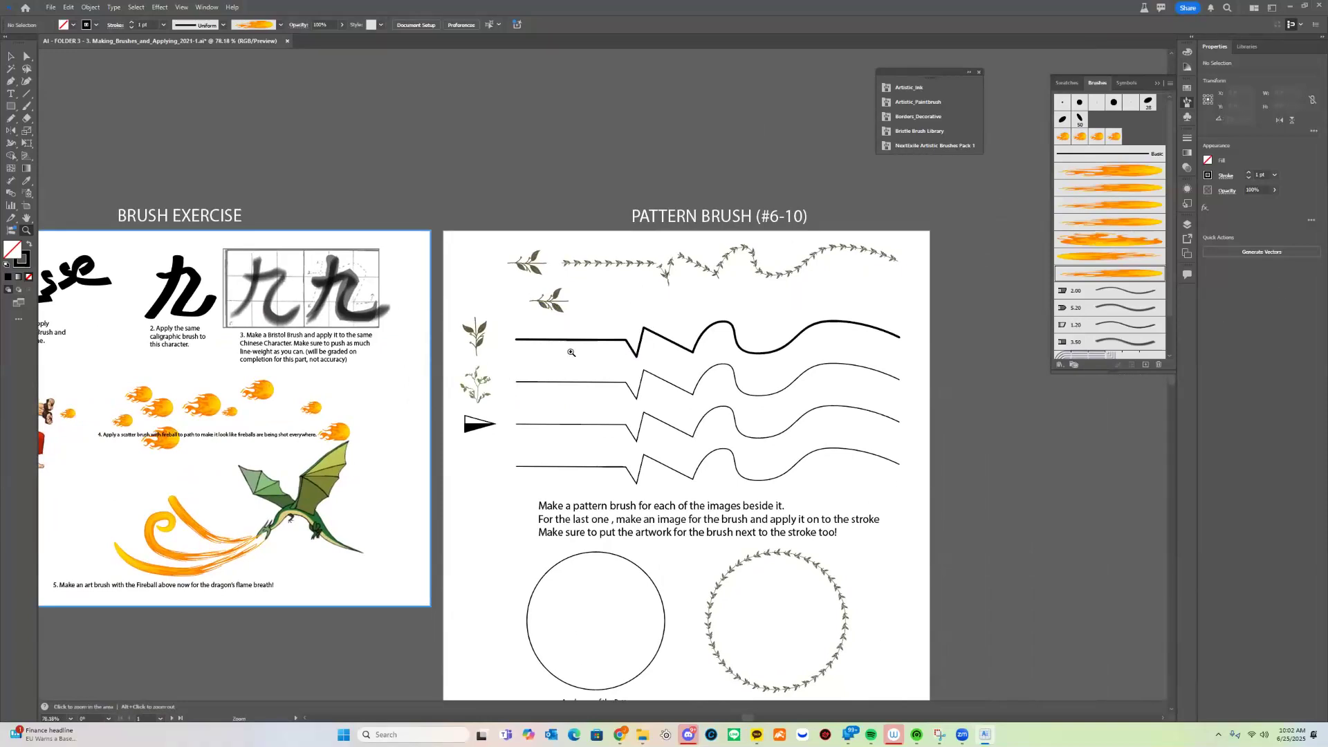
left_click_drag(614, 355, 681, 311)
left_click_drag(681, 311, 713, 308)
left_click_drag(585, 286, 553, 278)
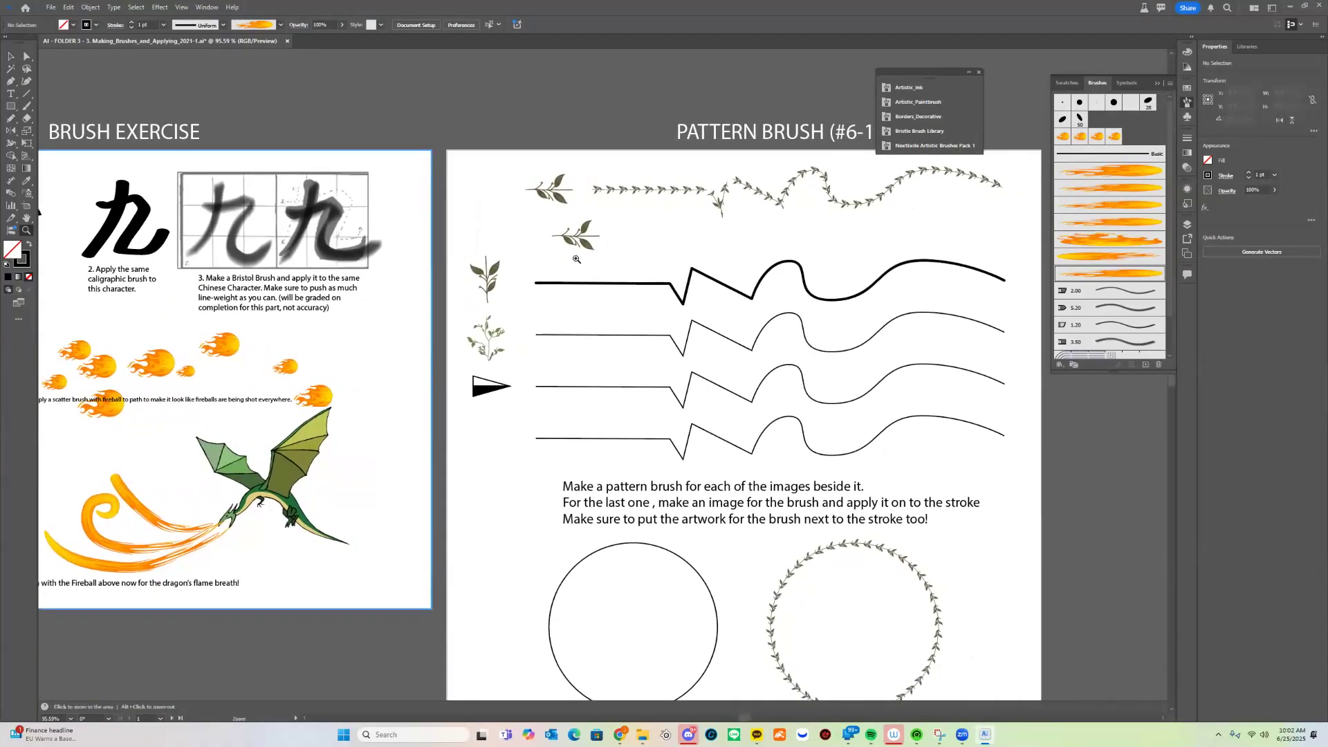
- Rotate the two upright leaf sprigs beside the first two black paths so their stems lie horizontally along the path direction
key("v")
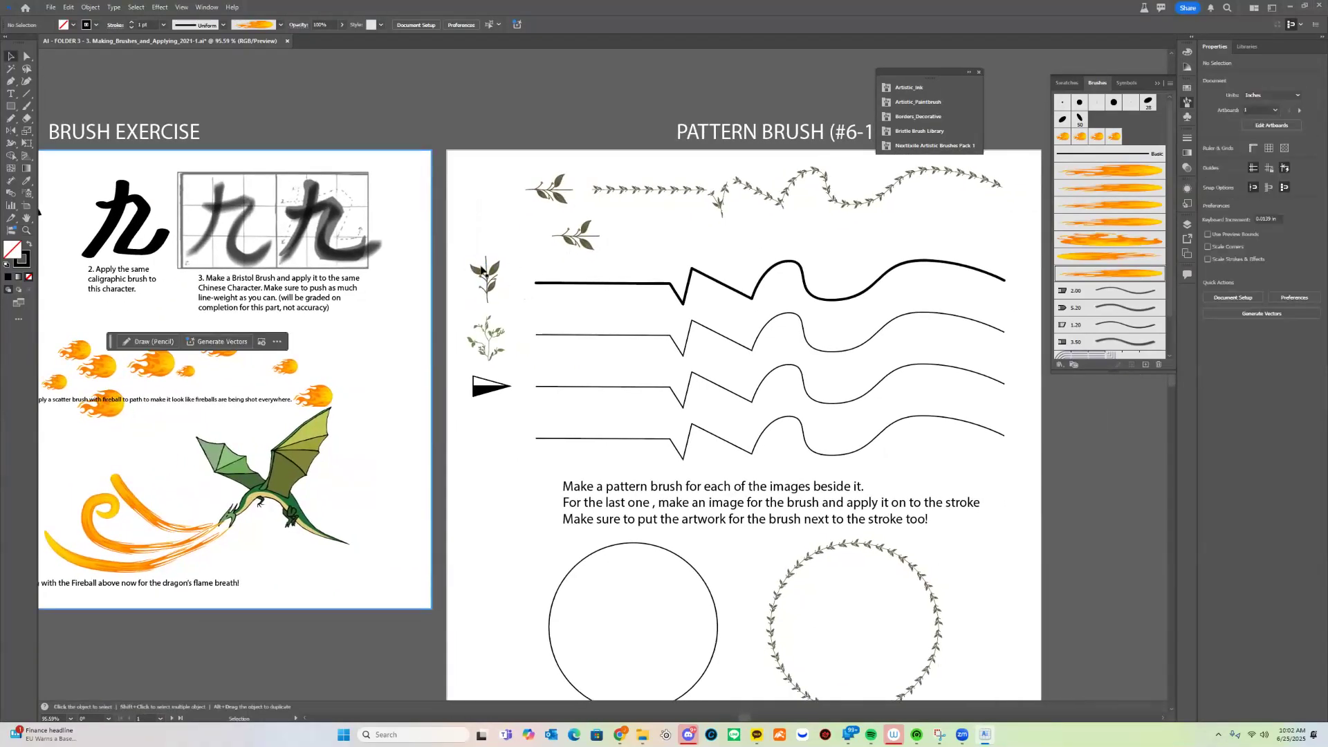
left_click_drag(461, 254, 506, 287)
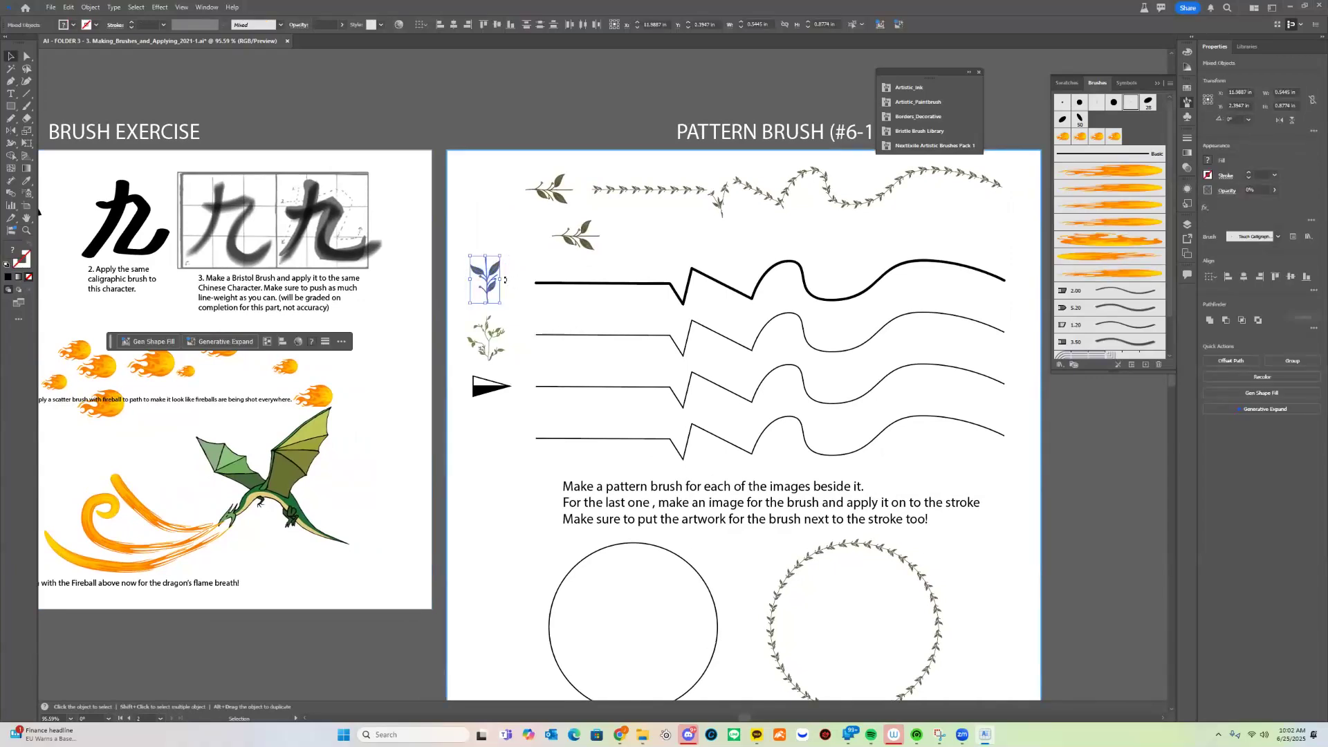
left_click(546, 257)
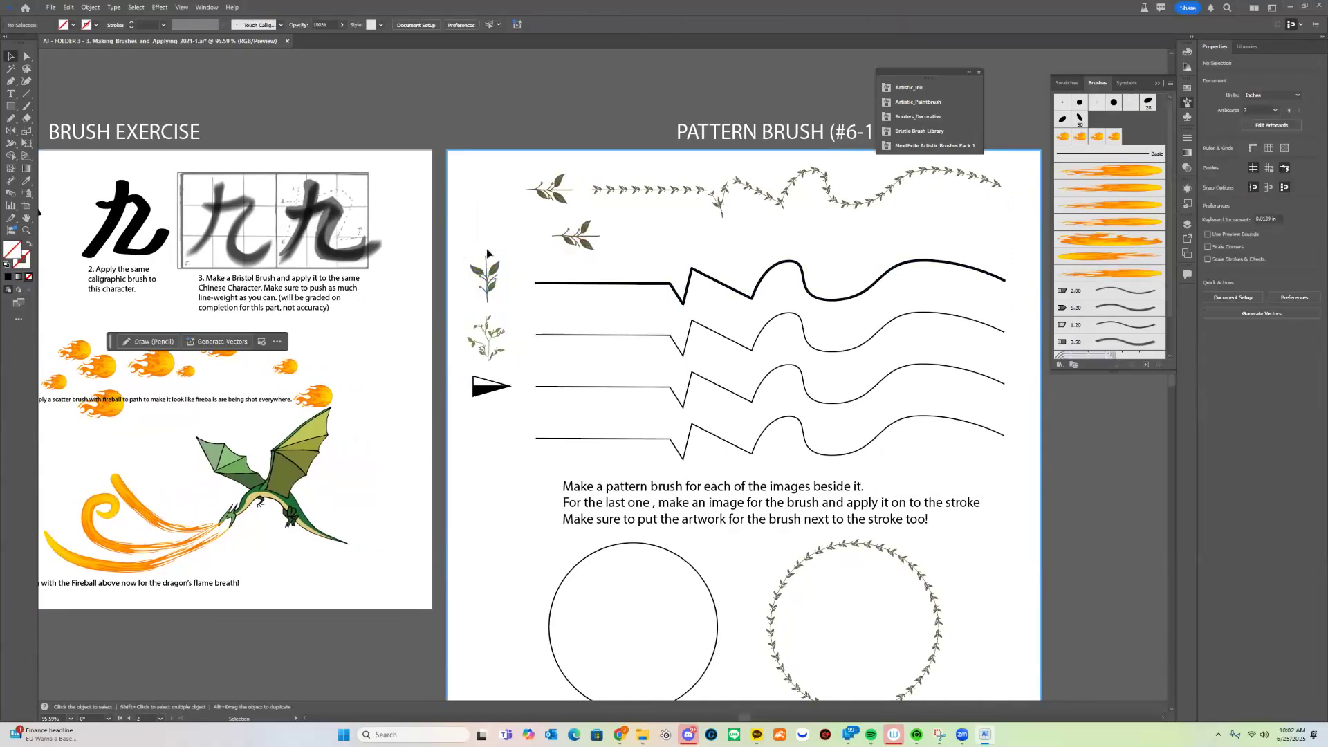
left_click_drag(467, 237, 516, 393)
left_click(458, 292)
key("z")
key("v")
left_click(516, 350)
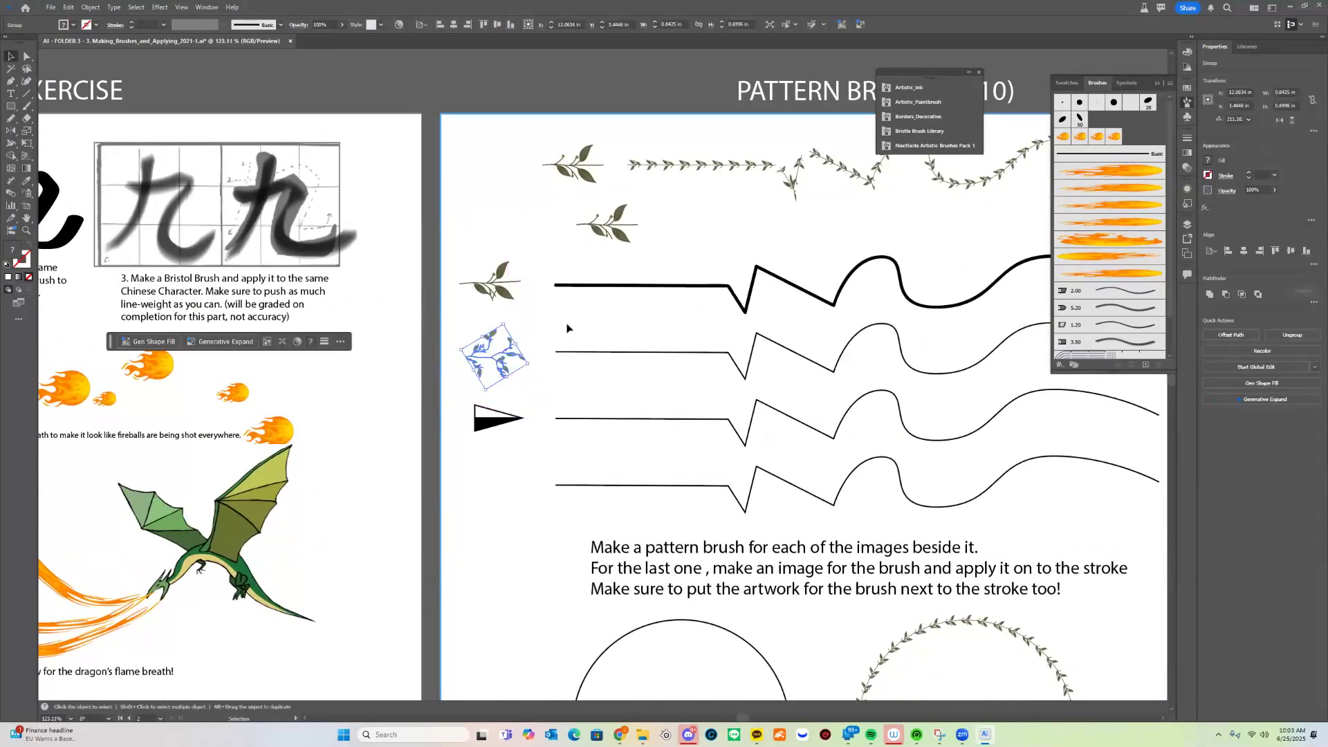
left_click(723, 408)
left_click_drag(723, 407, 598, 433)
key("z")
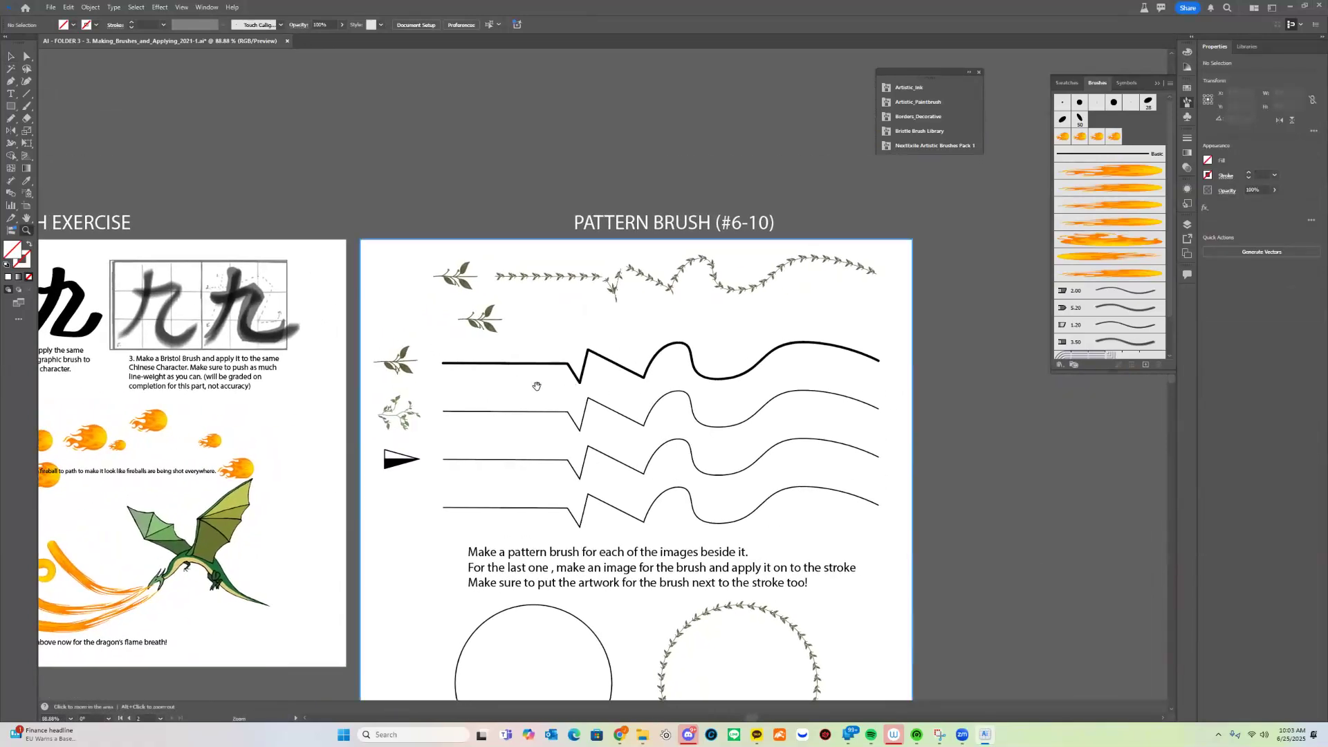
left_click_drag(844, 404, 819, 392)
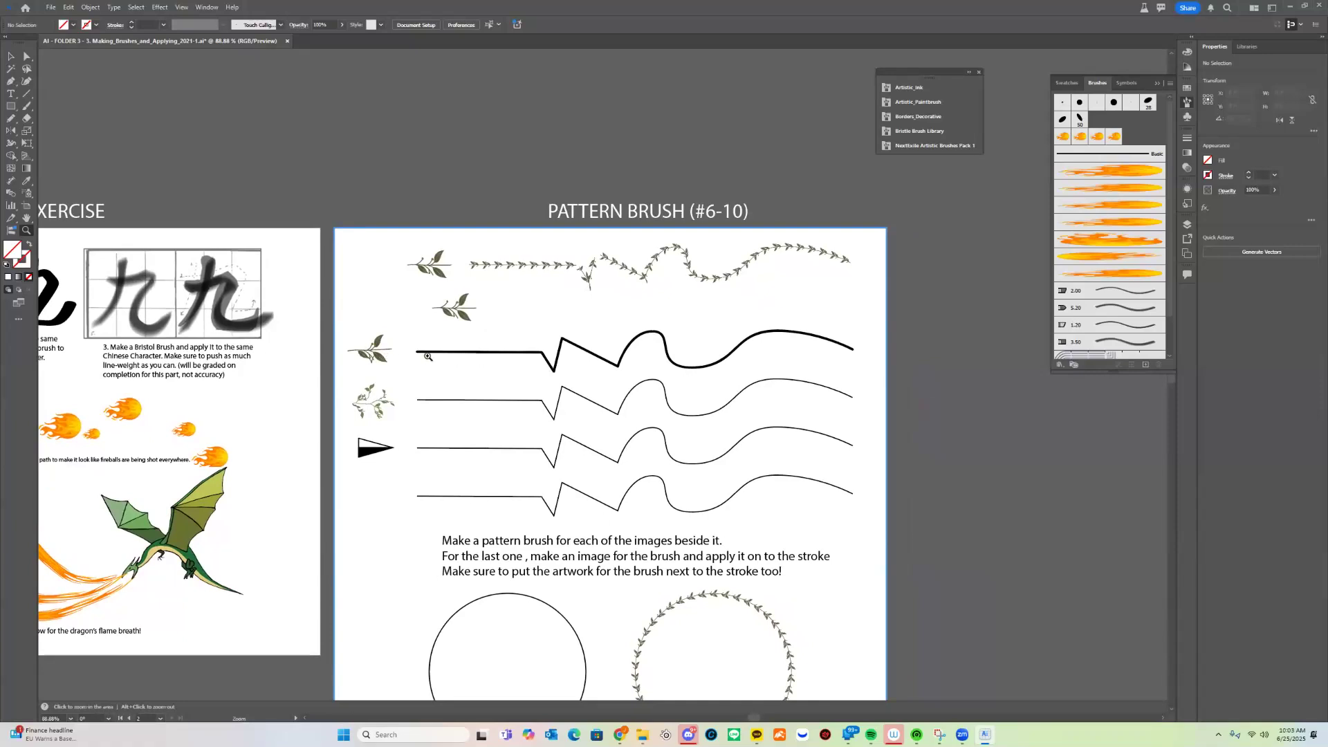
- Nudge the sprig beside the thick path slightly upward and define it as a new pattern brush named JP leaf 1
key("v")
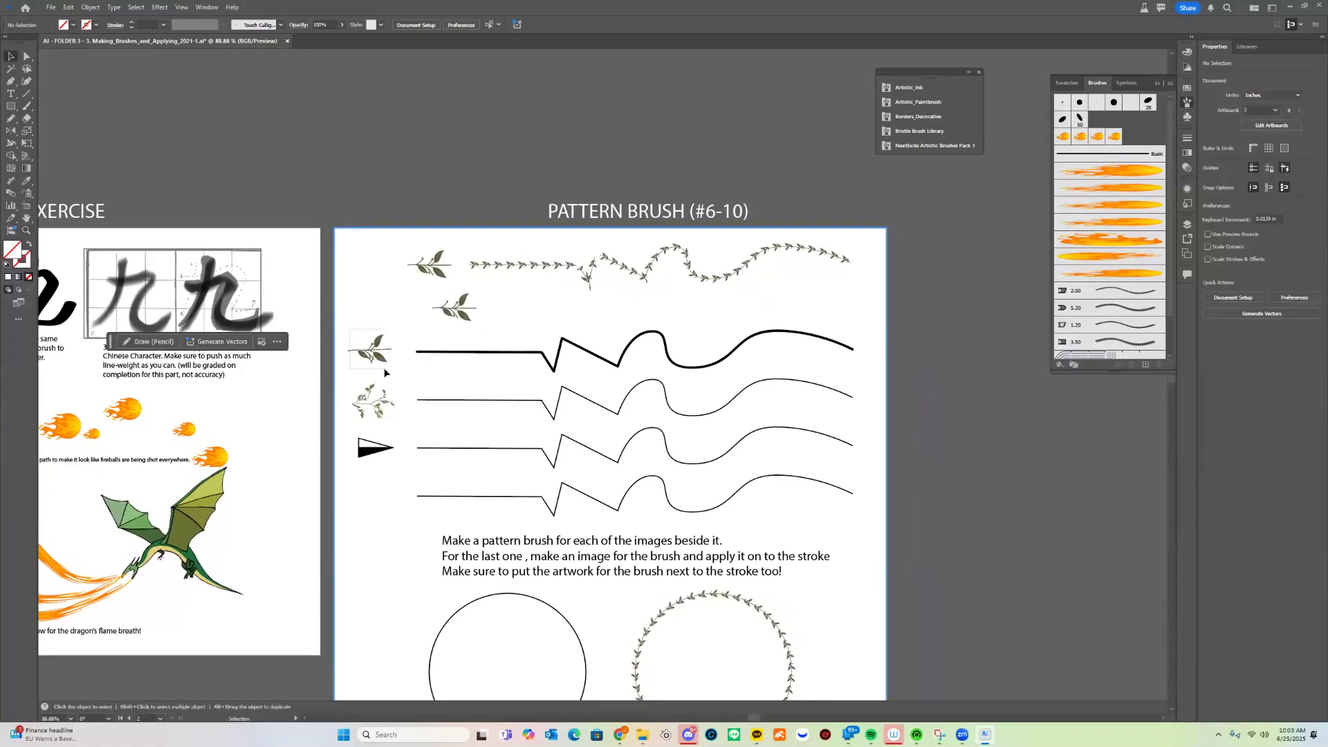
left_click(382, 359)
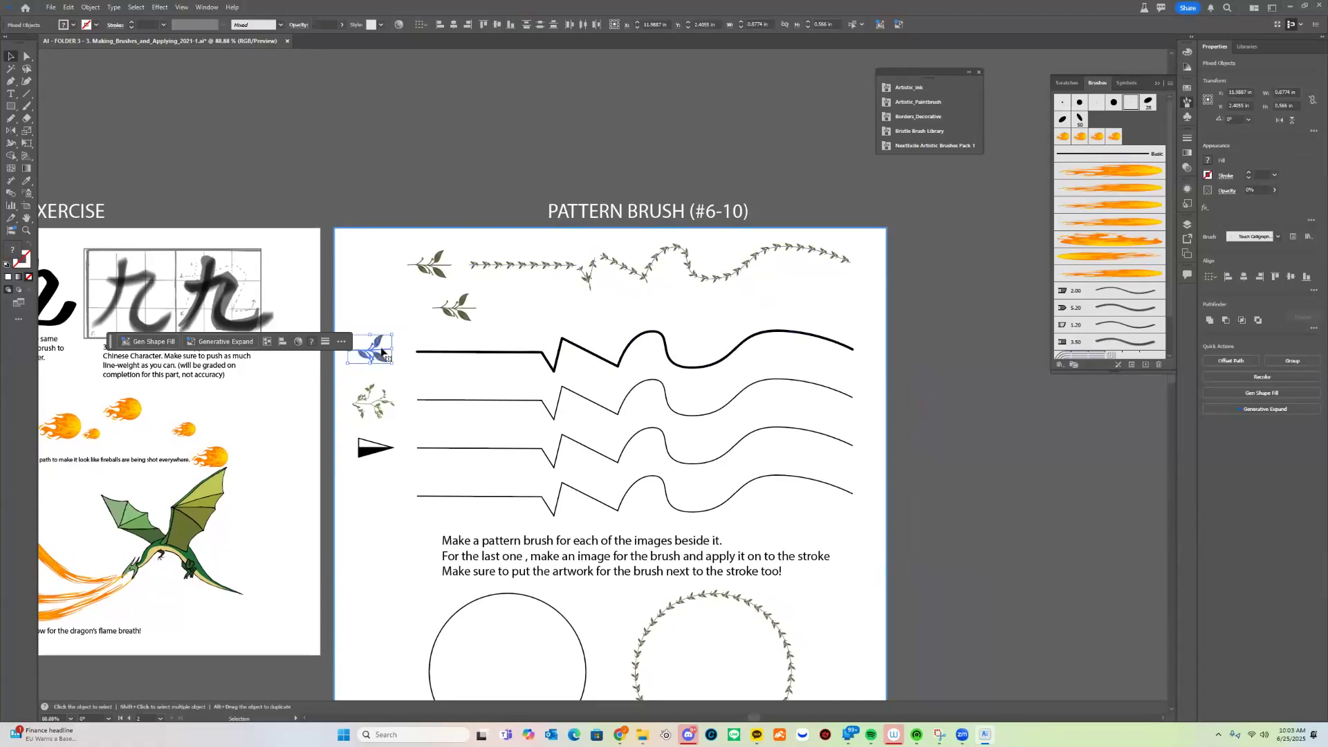
left_click_drag(372, 353, 375, 349)
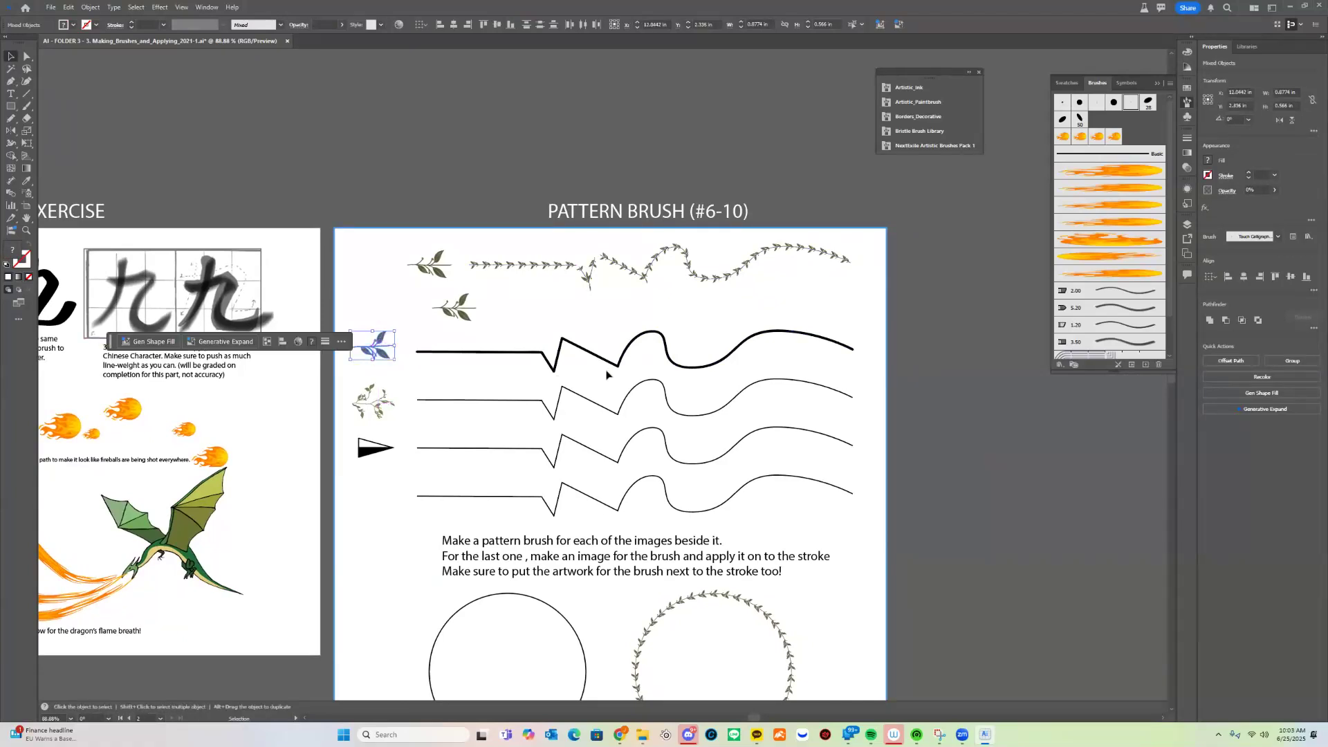
left_click(1145, 368)
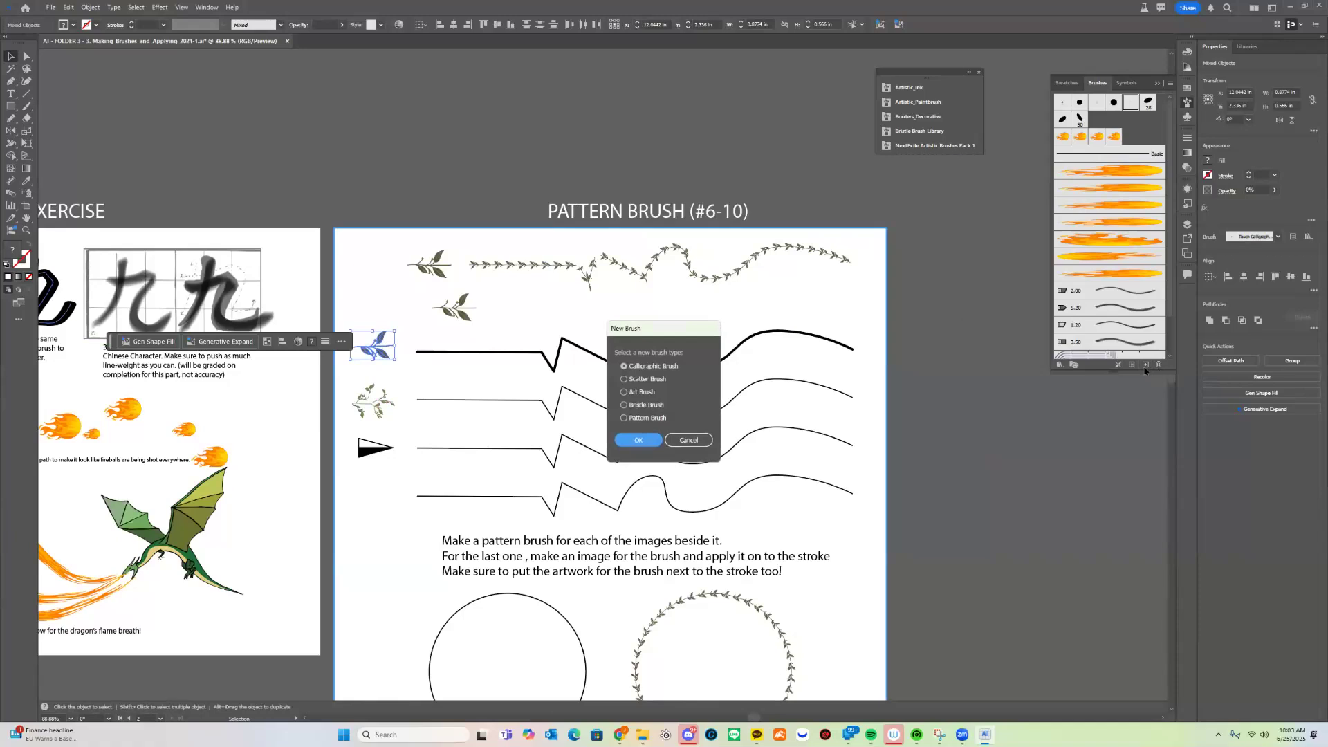
left_click(645, 418)
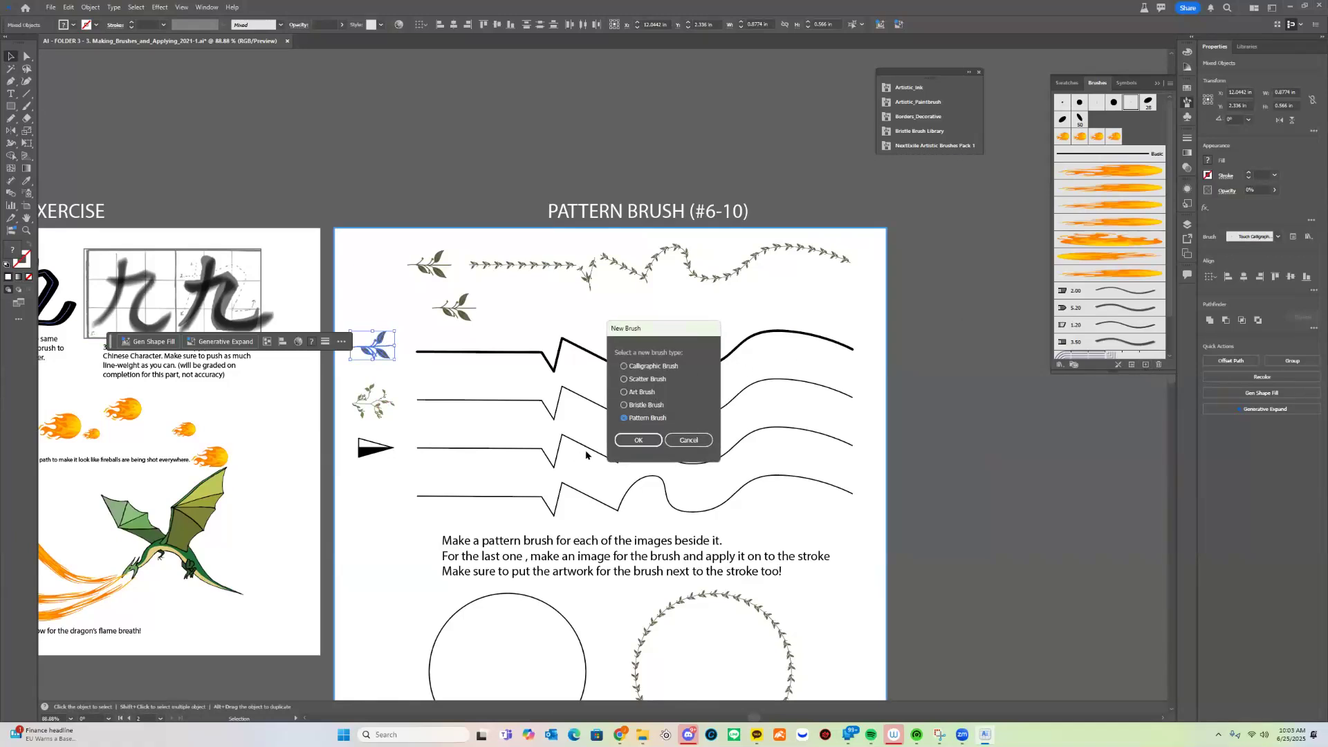
left_click(638, 440)
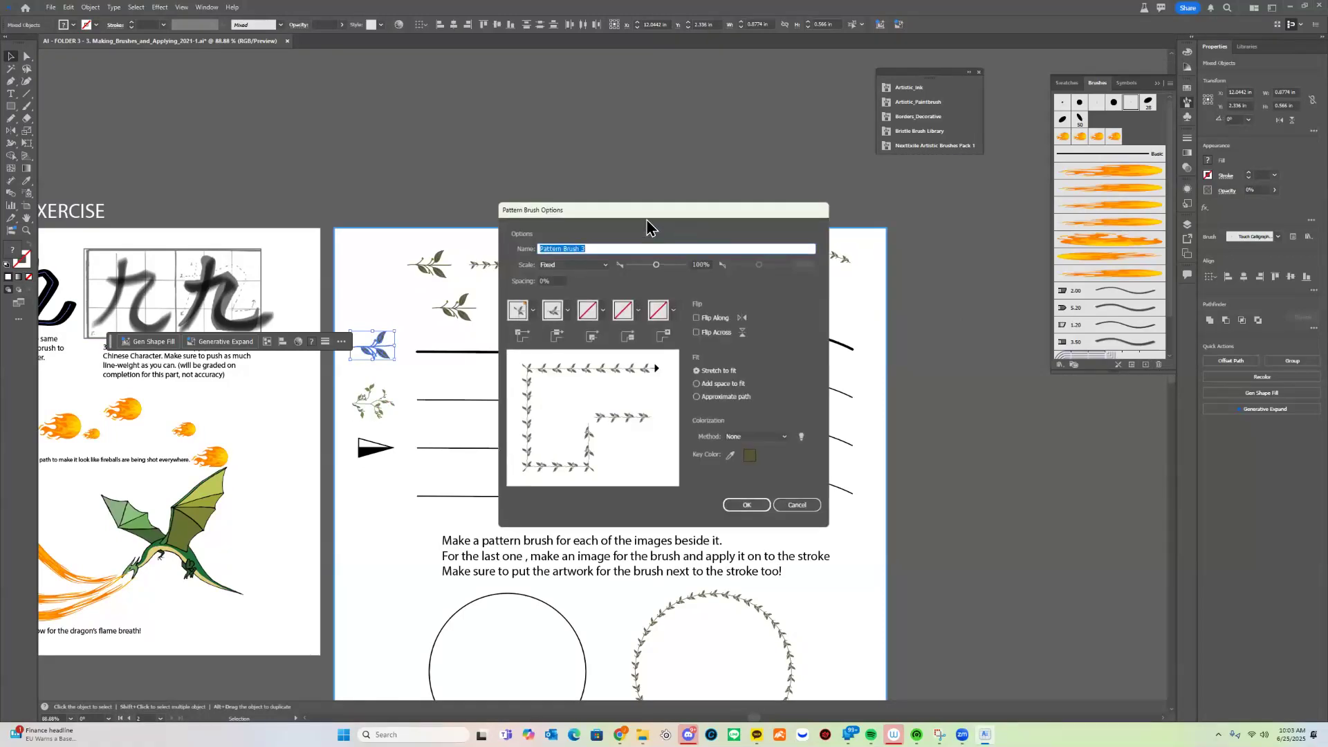
left_click_drag(716, 220, 1021, 295)
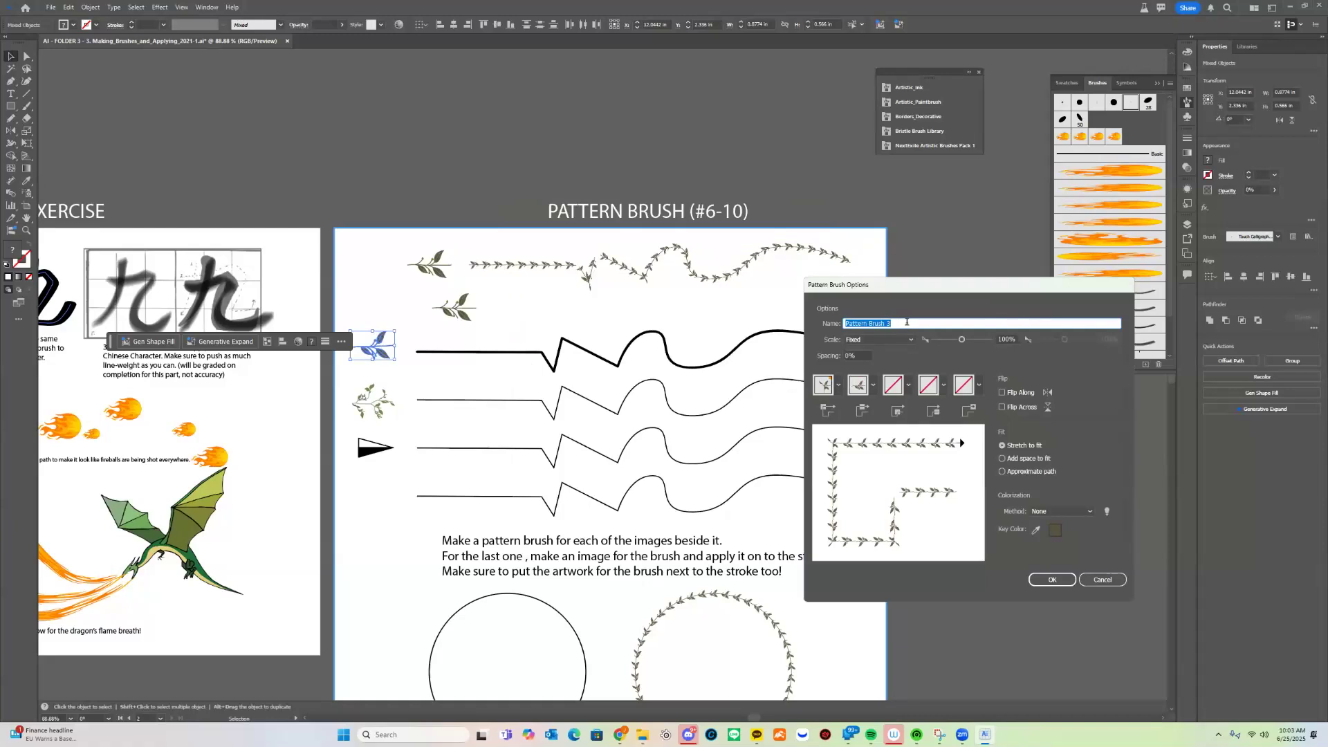
type("JP leaf 1")
- Try Pressure scaling on the leaf pattern brush with a 17% minimum and a greatly increased maximum
left_click(838, 386)
left_click(860, 387)
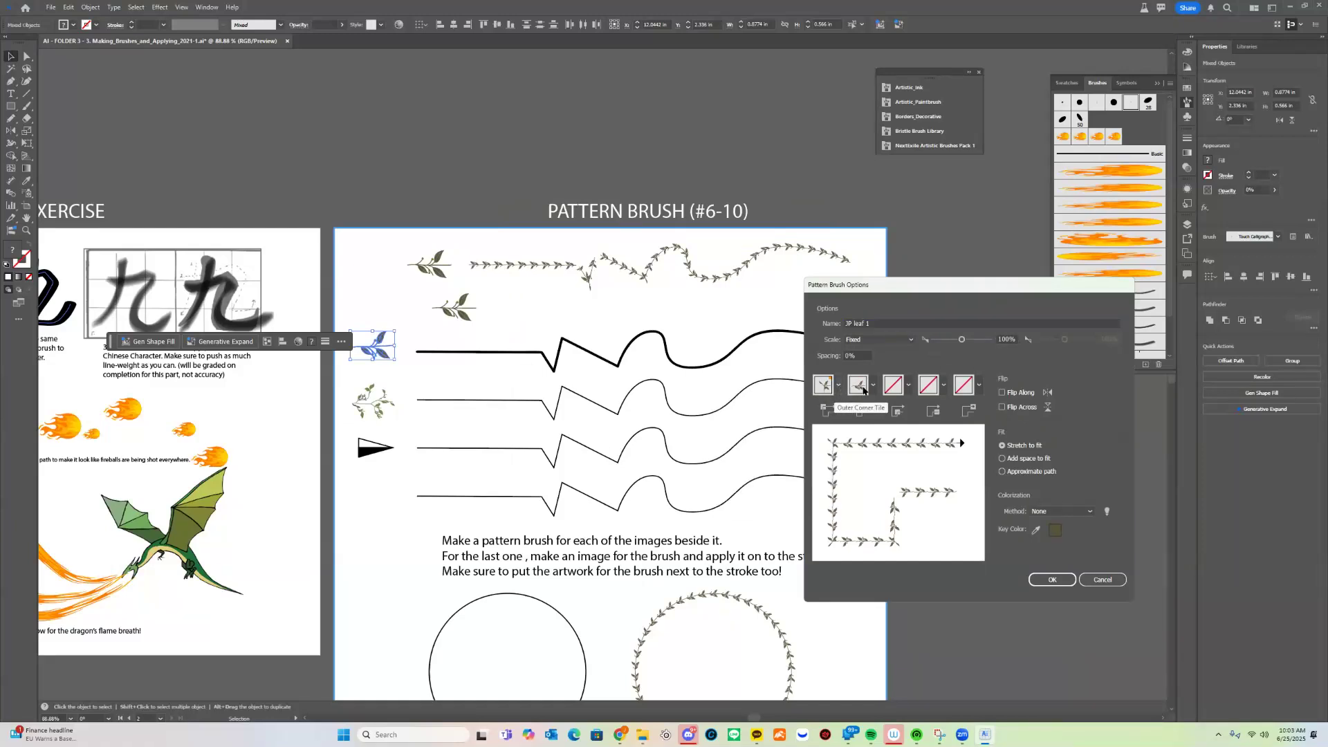
left_click(881, 342)
left_click(897, 339)
left_click(901, 339)
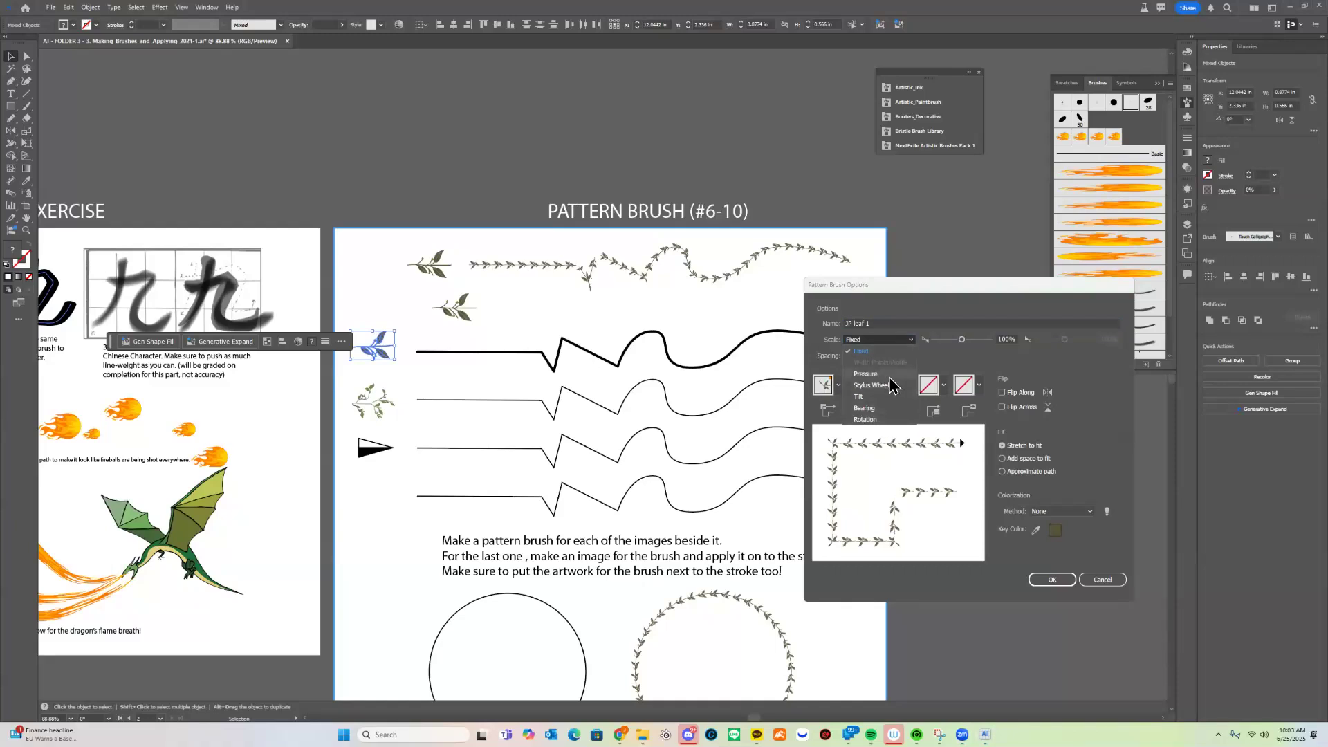
left_click(890, 376)
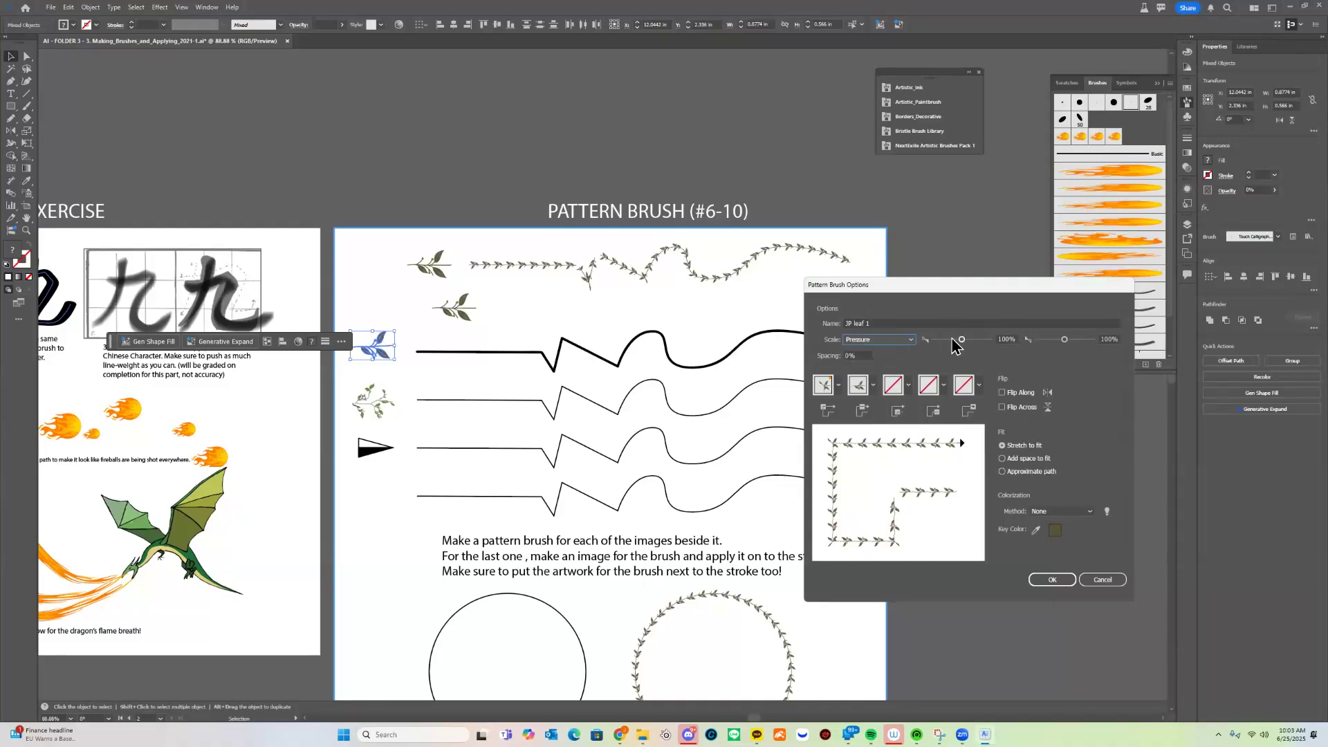
left_click_drag(961, 340, 938, 339)
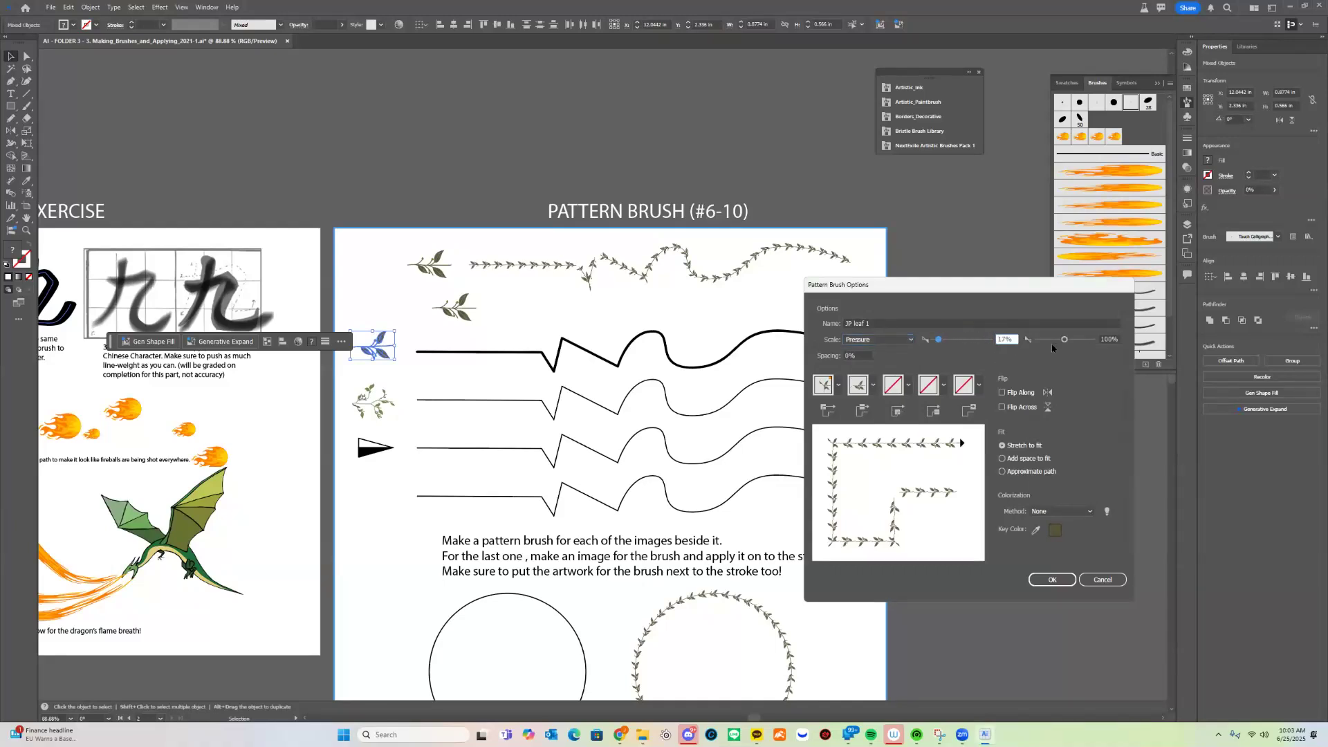
left_click_drag(1064, 340, 1084, 341)
- Return the leaf pattern brush's scale to Fixed at 100%
left_click(892, 339)
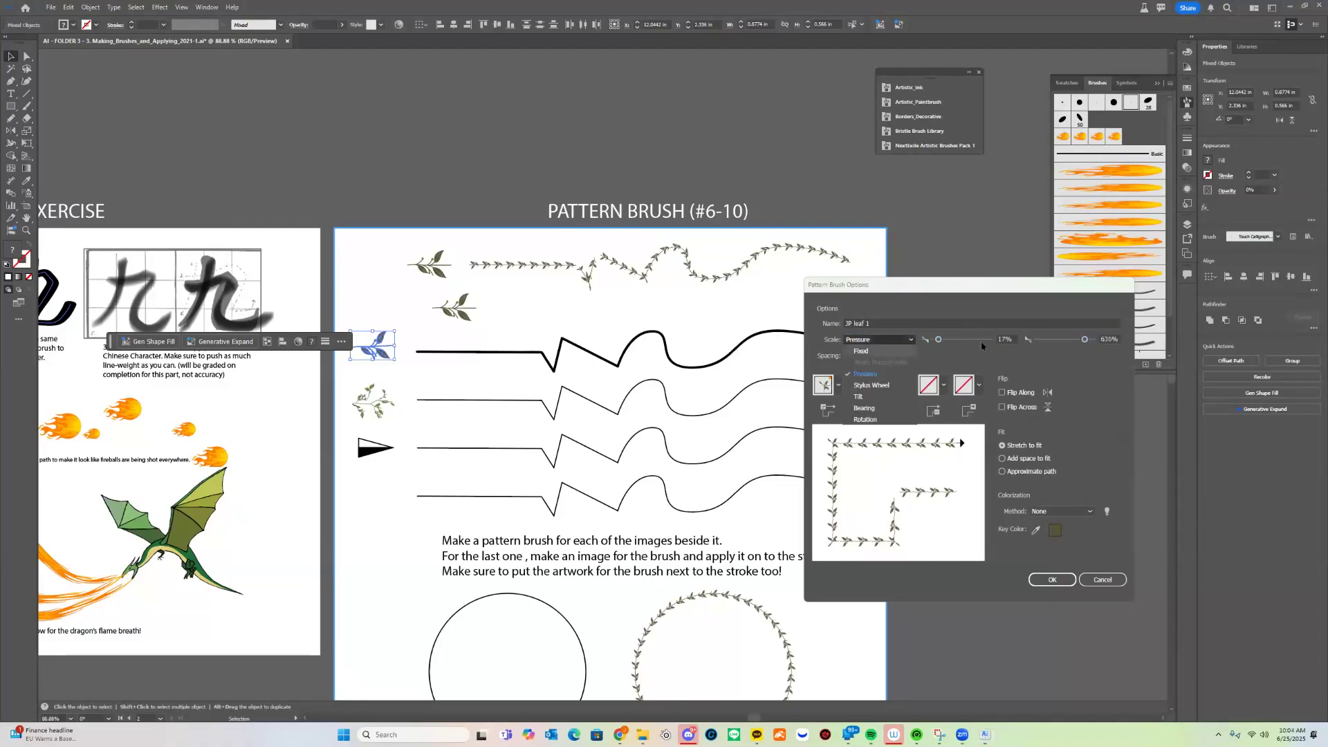
left_click(877, 351)
left_click_drag(940, 339, 964, 339)
type("100")
key("Tab")
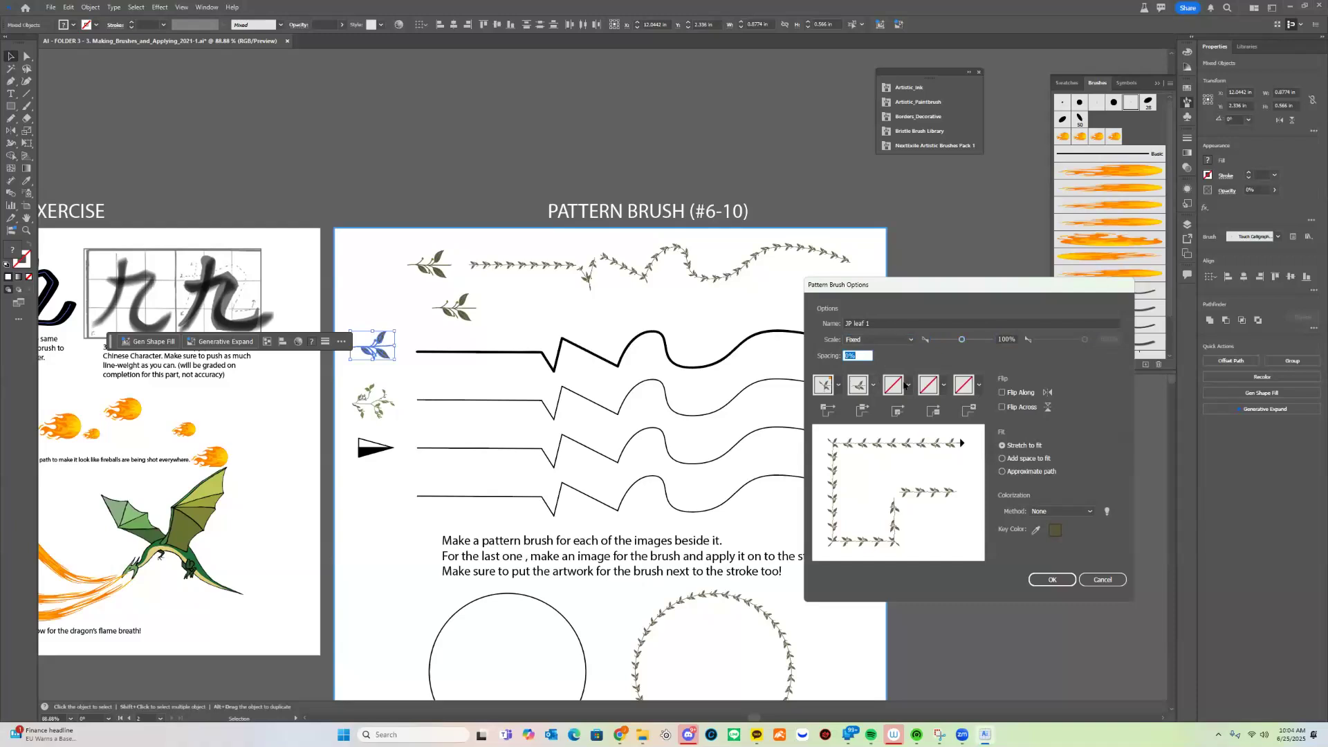
- Try a 20% spacing between the leaf pattern tiles, then restore it to 0%
left_click(864, 356)
type("20")
key("Tab")
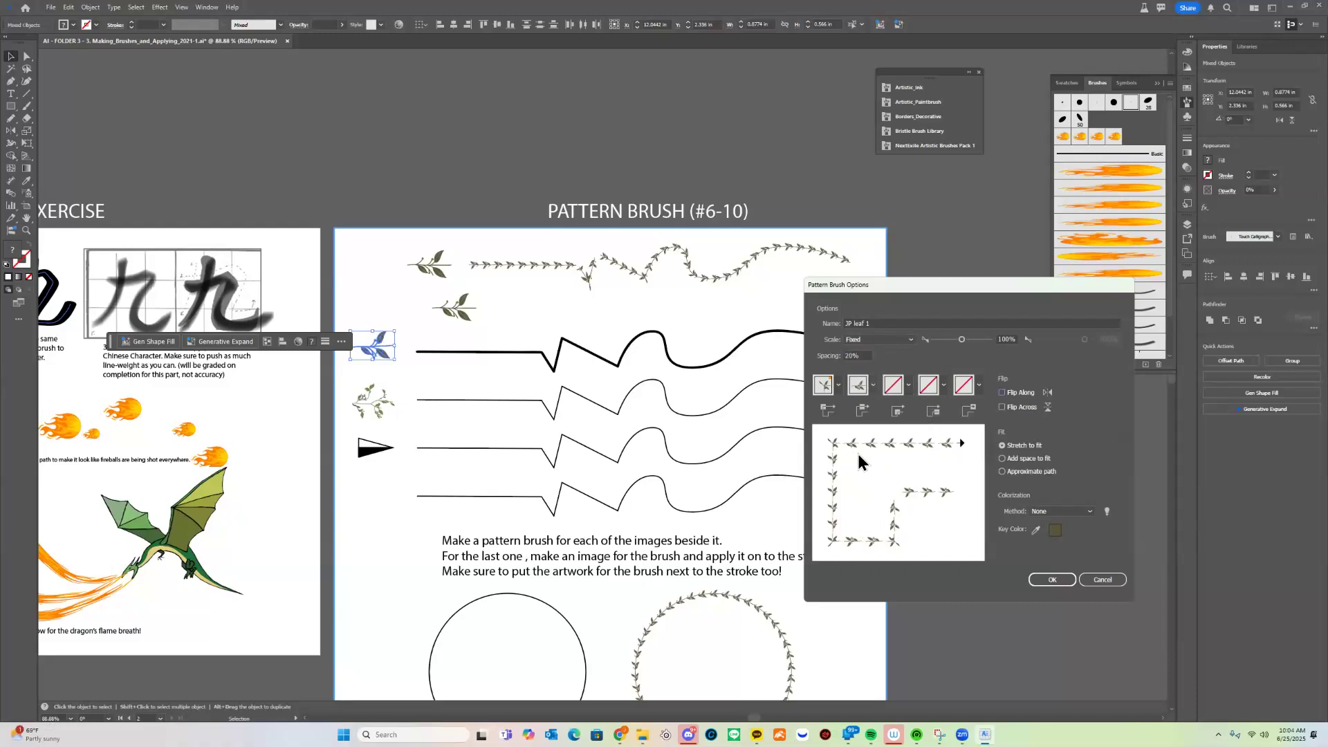
double_click(850, 355)
type("0")
key("Tab")
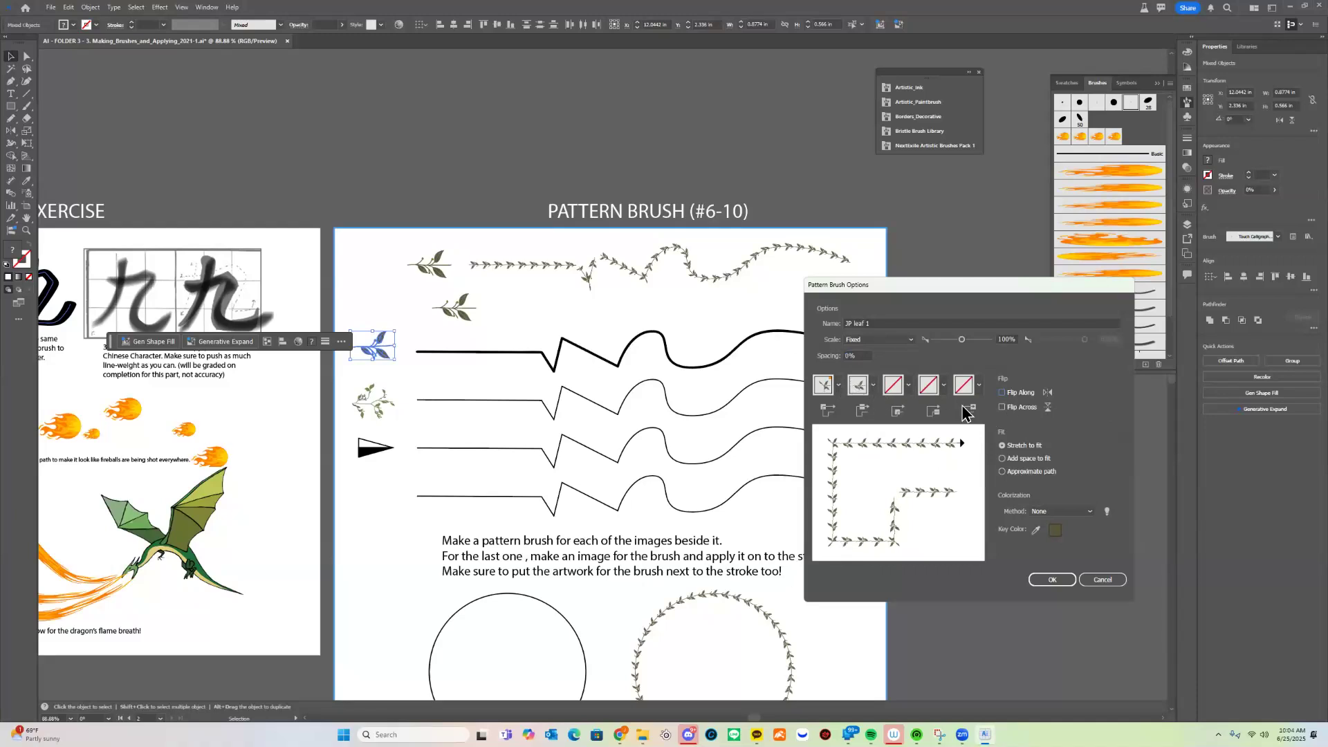
- Try Flip Across on the leaf pattern brush, then turn it off and look through the outer corner tile options
left_click(1029, 407)
left_click(1032, 411)
left_click(909, 386)
left_click(838, 385)
left_click(839, 386)
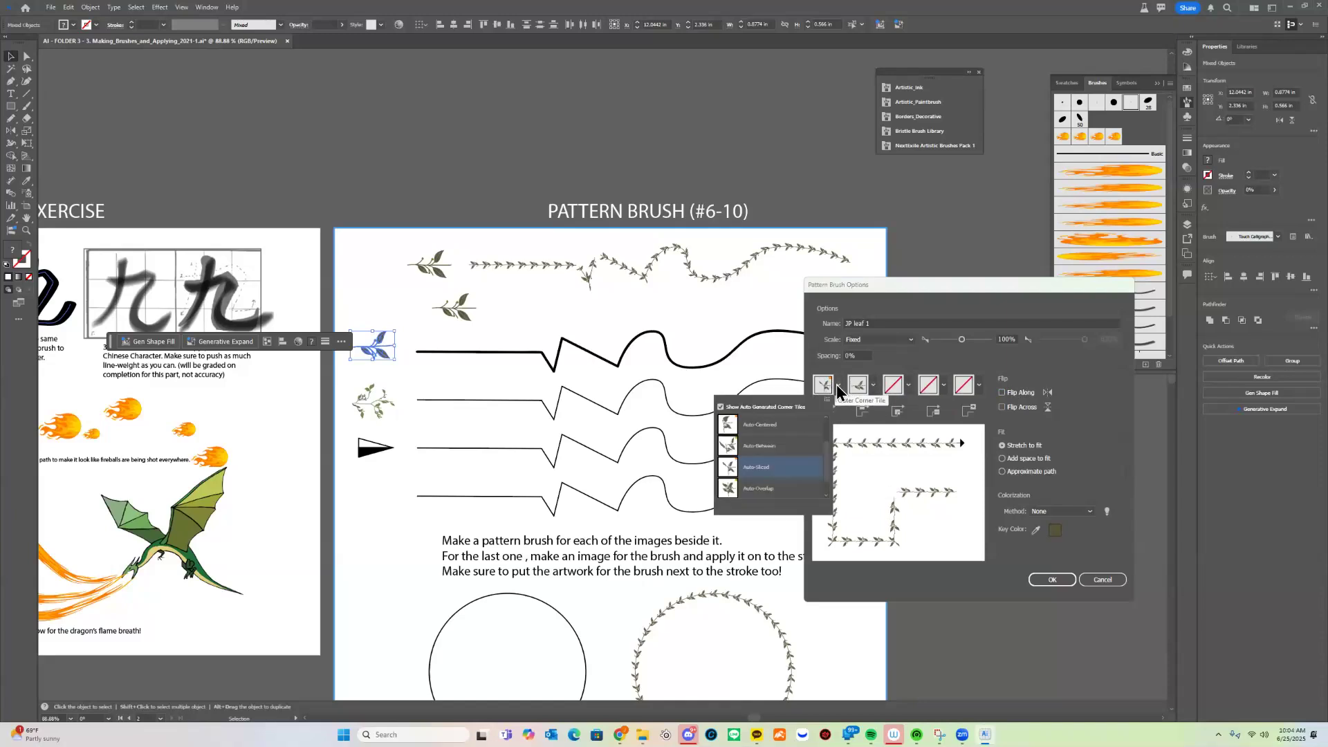
left_click(873, 440)
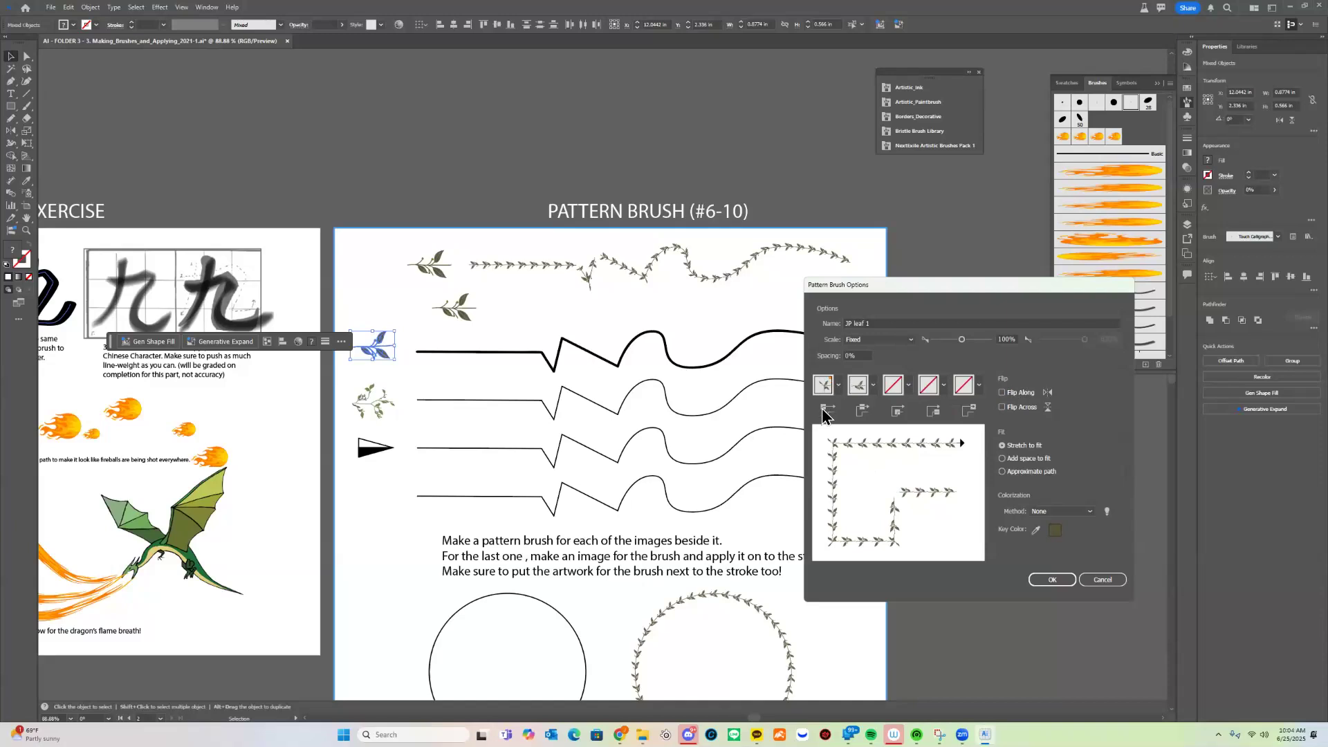
- Try the Auto-Between and Auto-Overlap tiles for the leaf pattern brush's outer corner
left_click(838, 385)
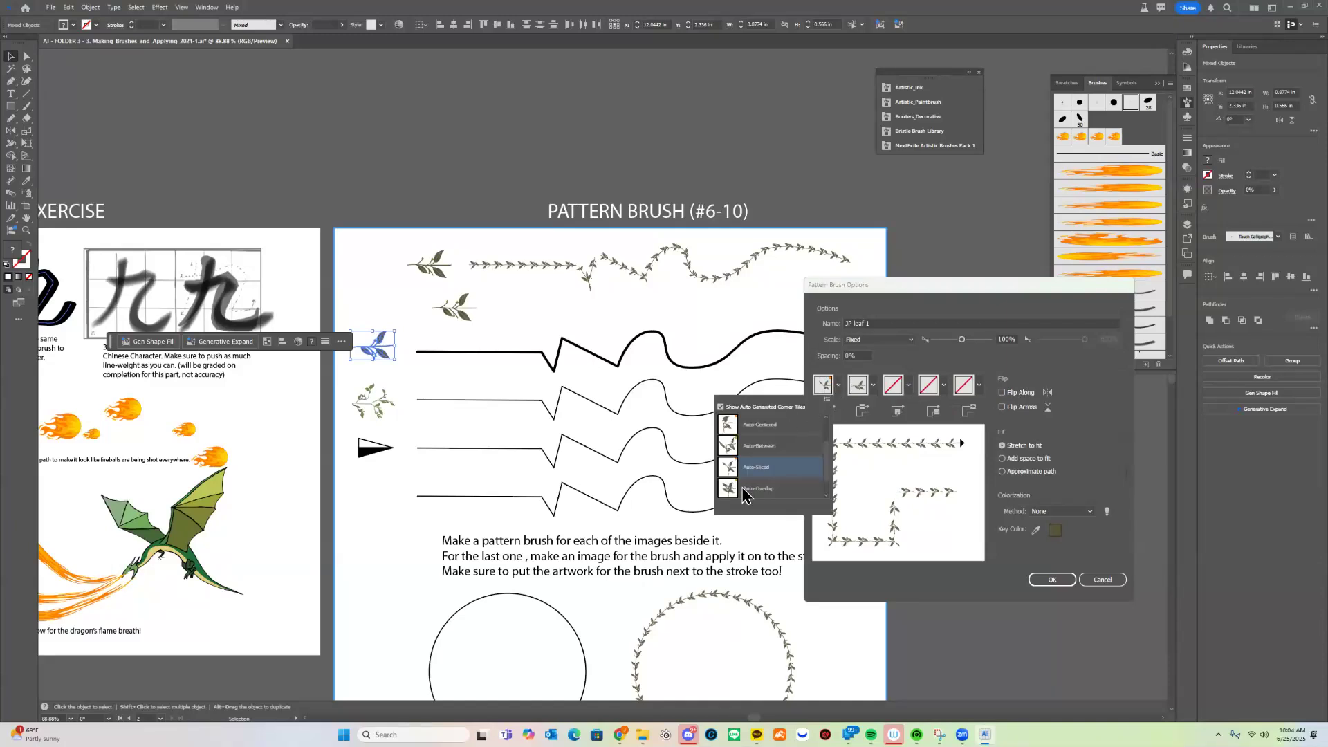
left_click(766, 446)
left_click(839, 385)
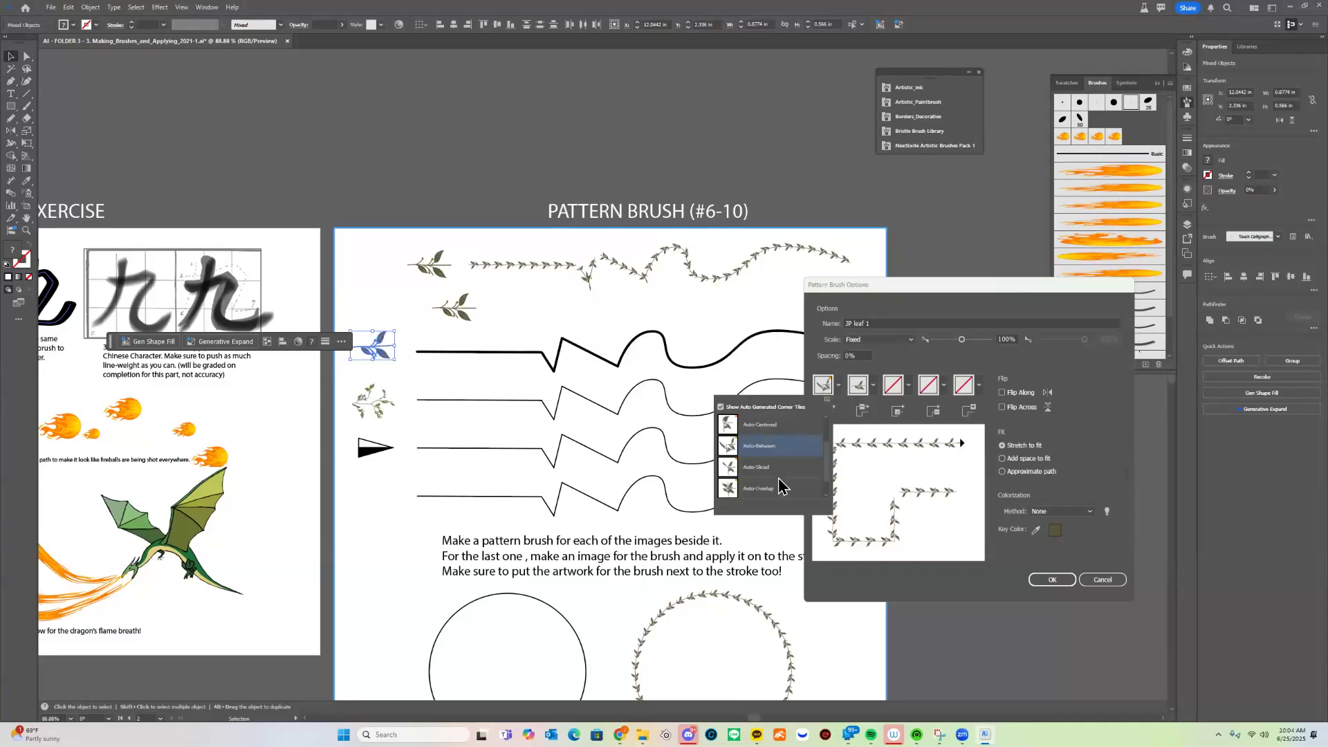
left_click(780, 486)
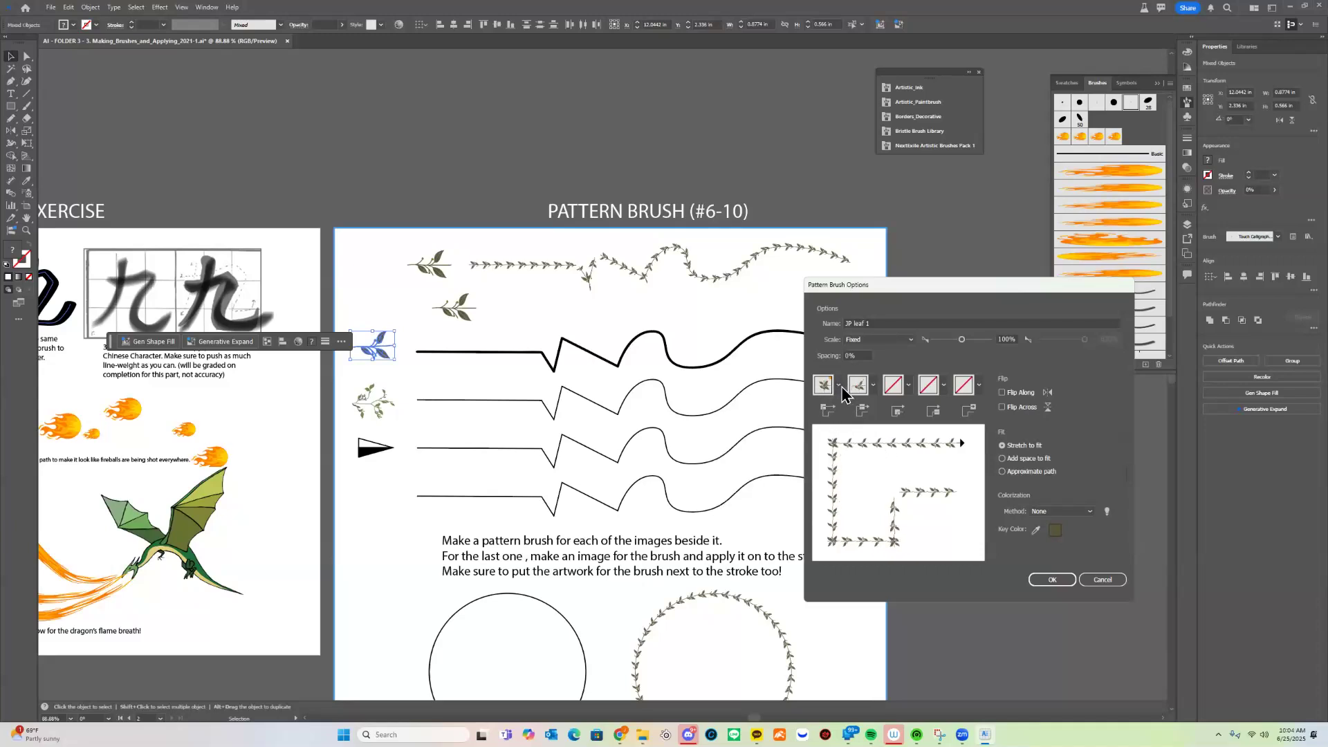
- Try the Begonias pattern as the leaf brush's side tile, then restore the Original tile
left_click(873, 385)
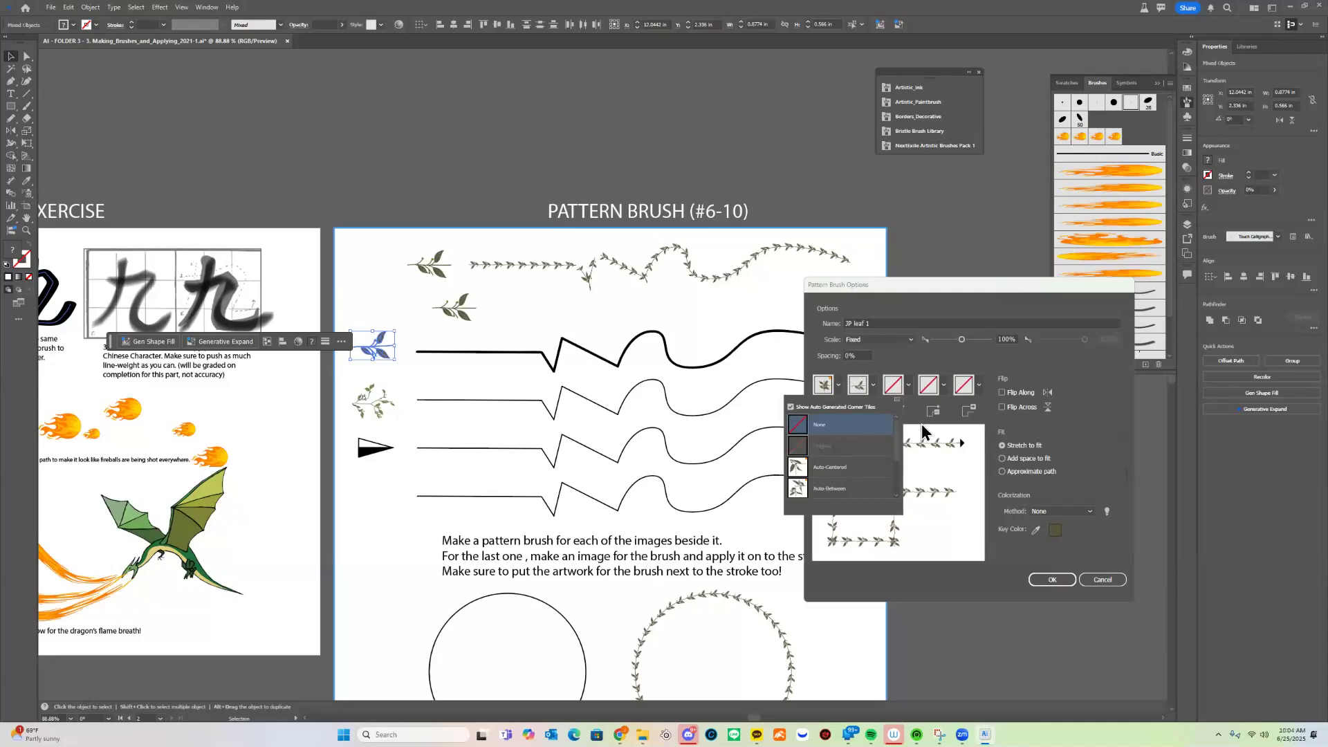
left_click(905, 443)
left_click(869, 383)
left_click(919, 447)
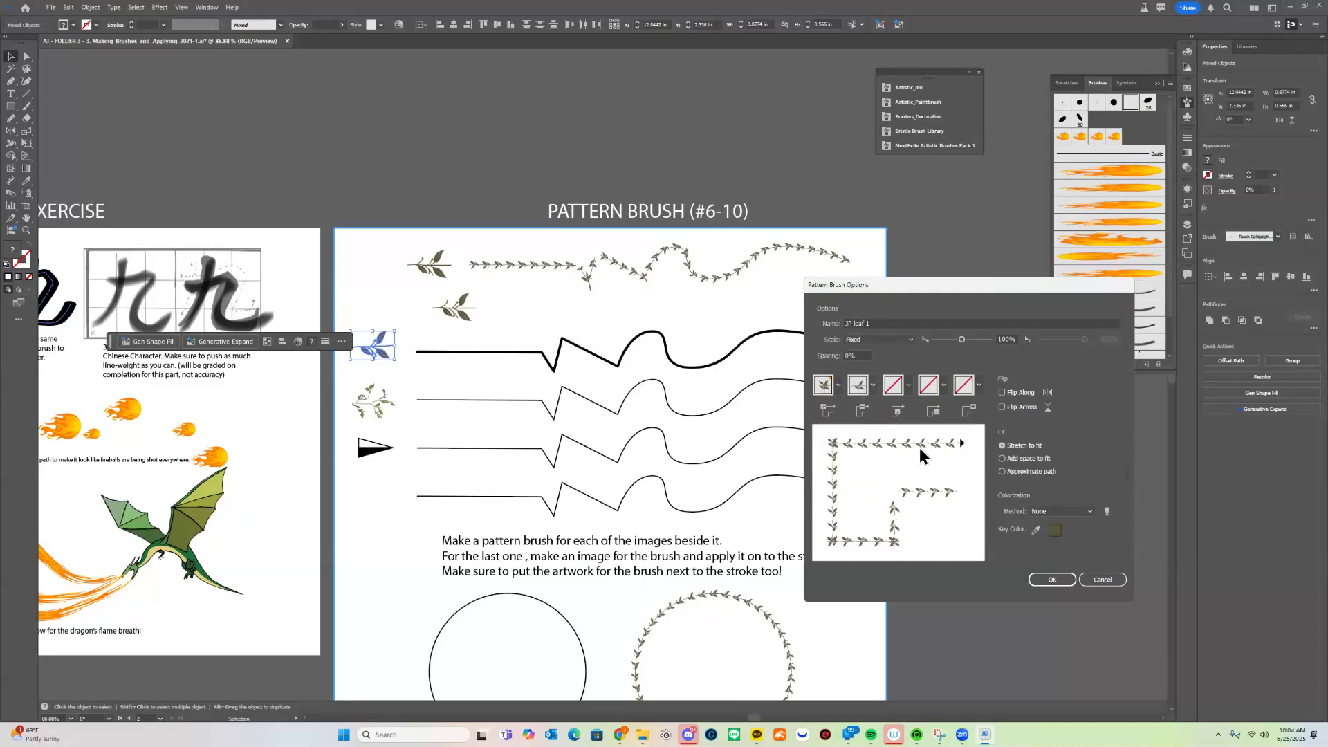
left_click(873, 385)
left_click(821, 441)
left_click(873, 385)
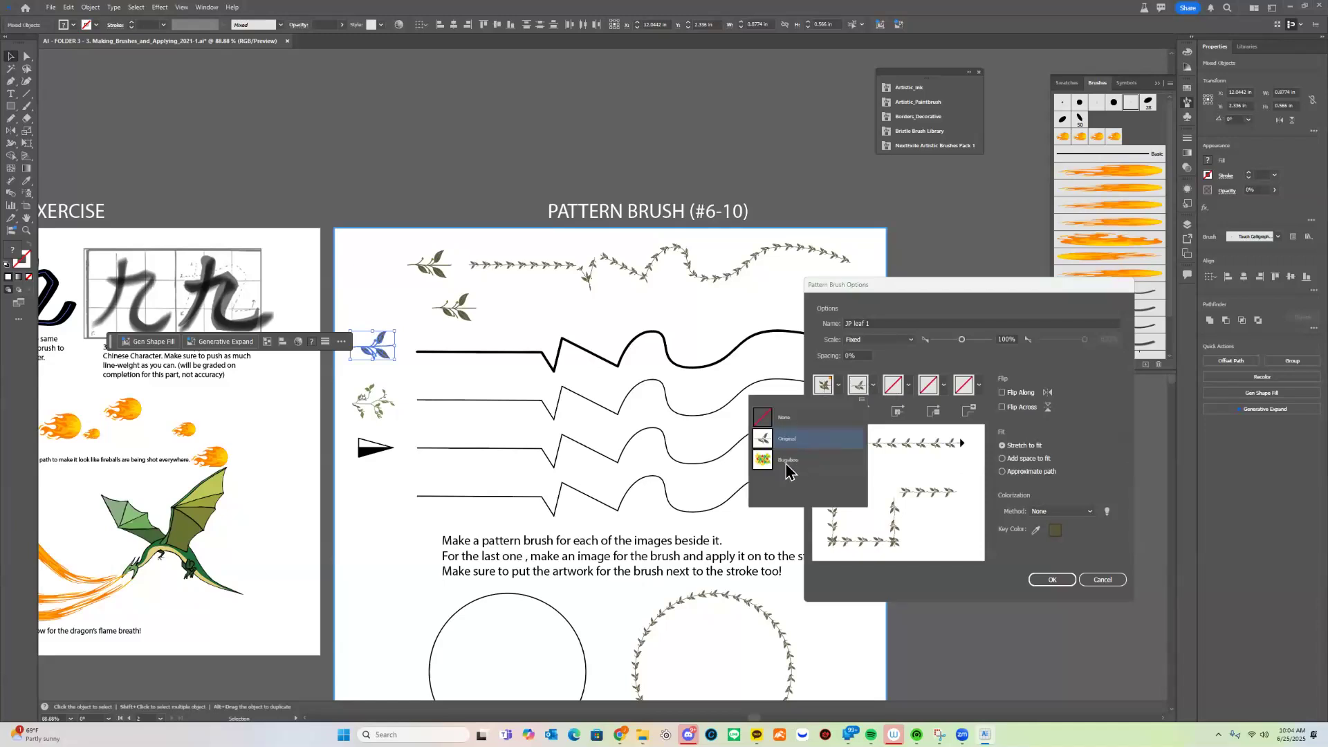
left_click(819, 460)
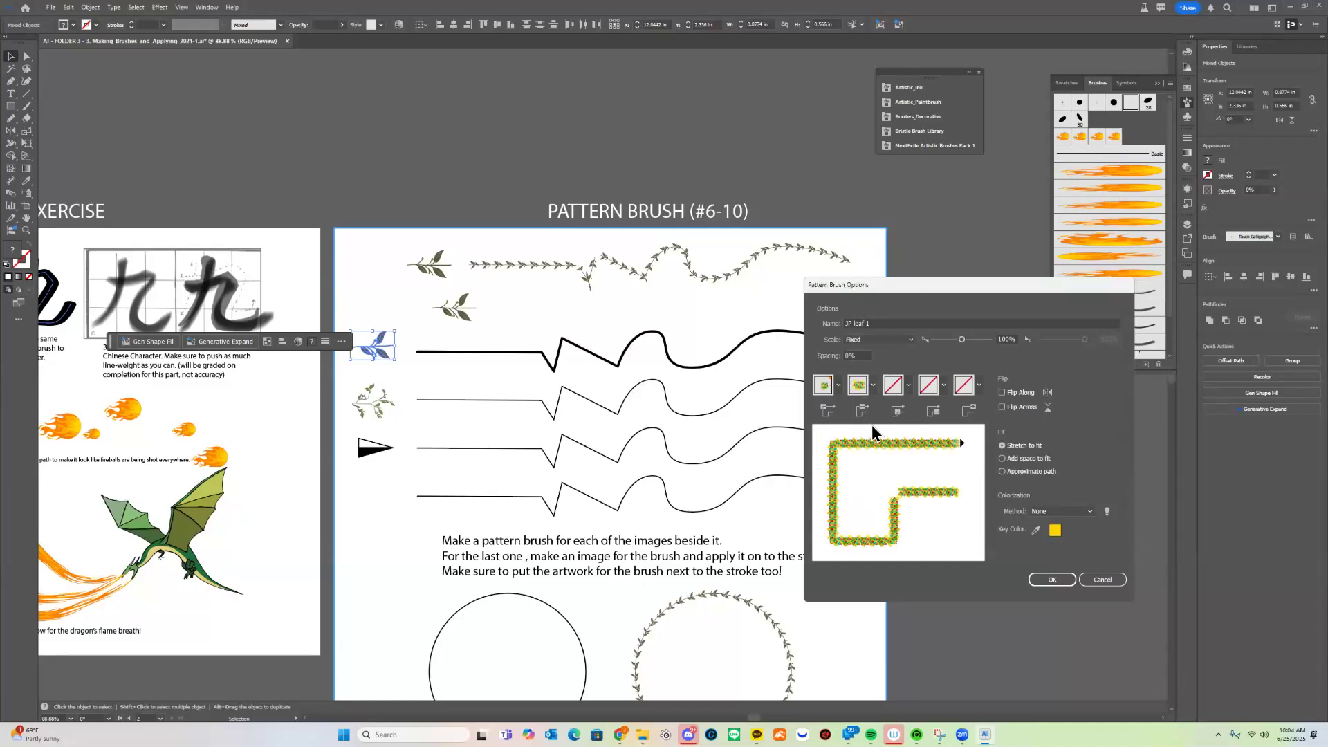
left_click(872, 385)
left_click(781, 440)
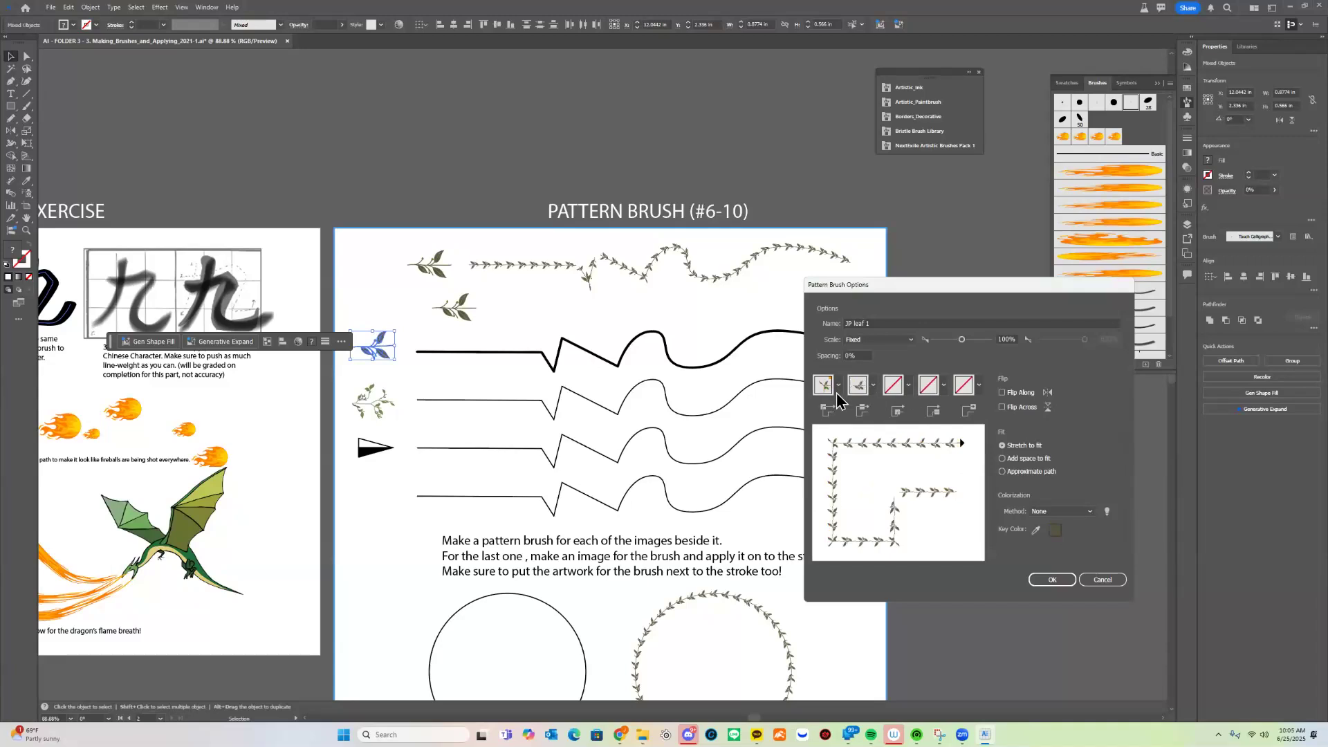
left_click(865, 389)
left_click(864, 387)
left_click(907, 388)
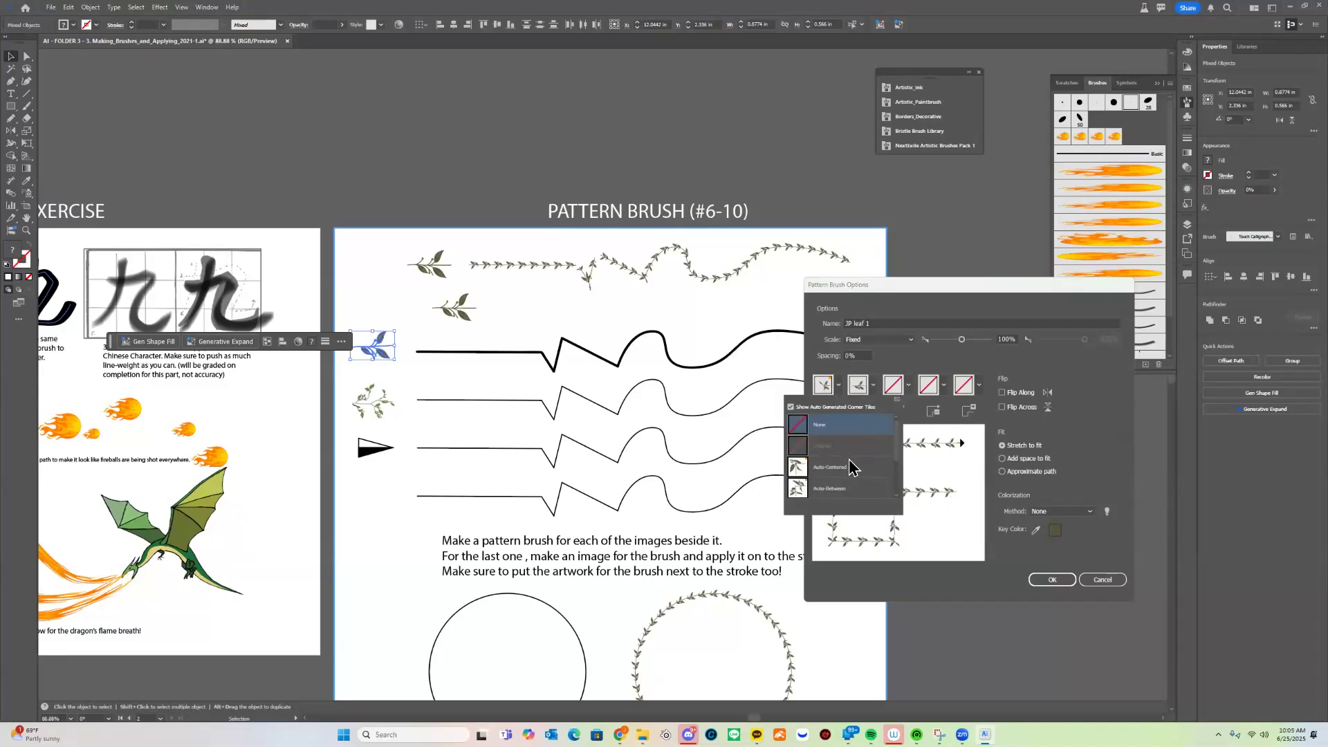
left_click(873, 392)
left_click(873, 392)
left_click(872, 391)
left_click(873, 391)
left_click(876, 393)
left_click(859, 393)
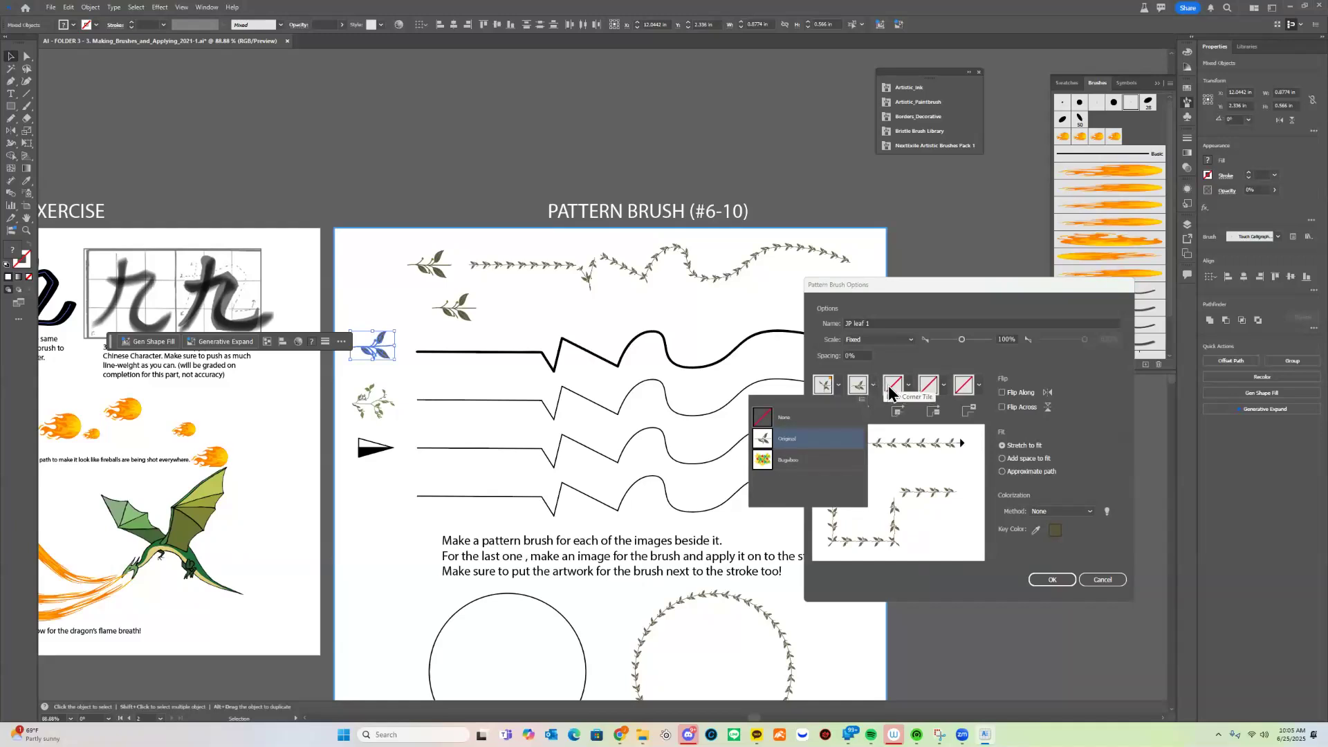
left_click(905, 366)
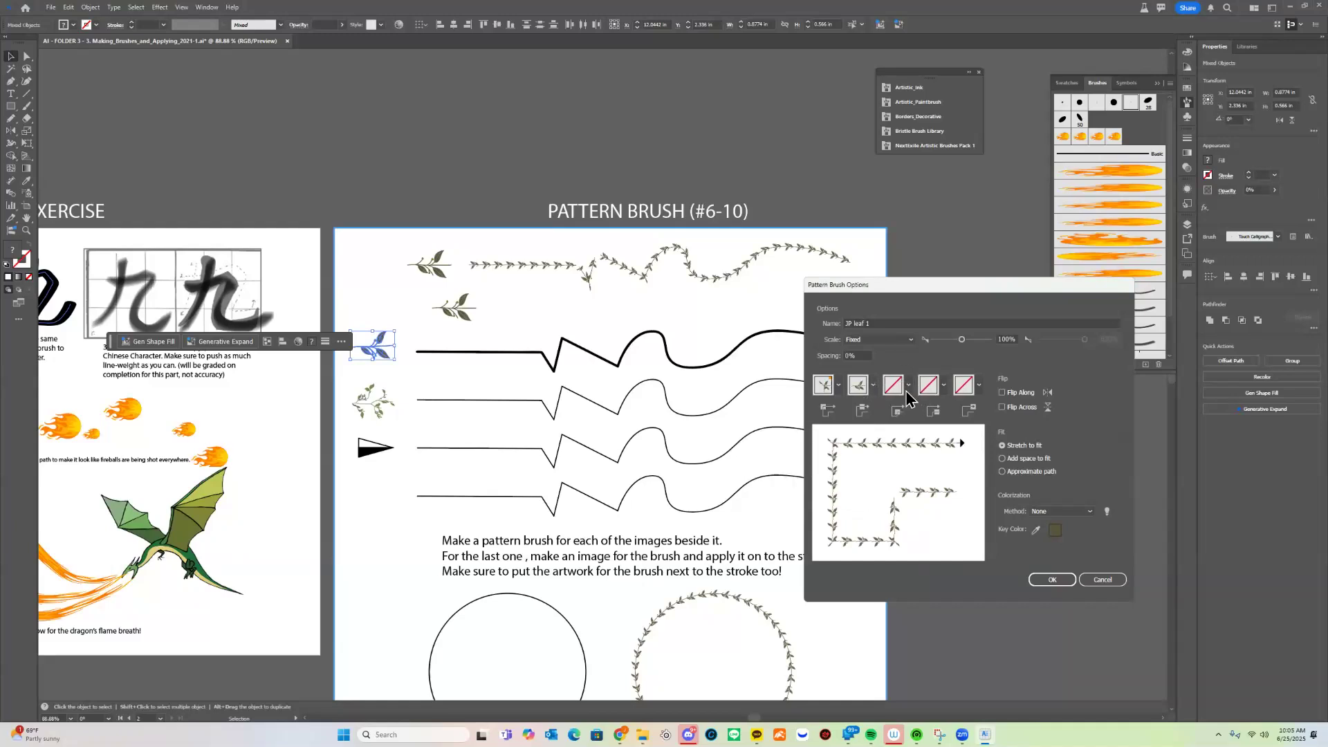
left_click(907, 389)
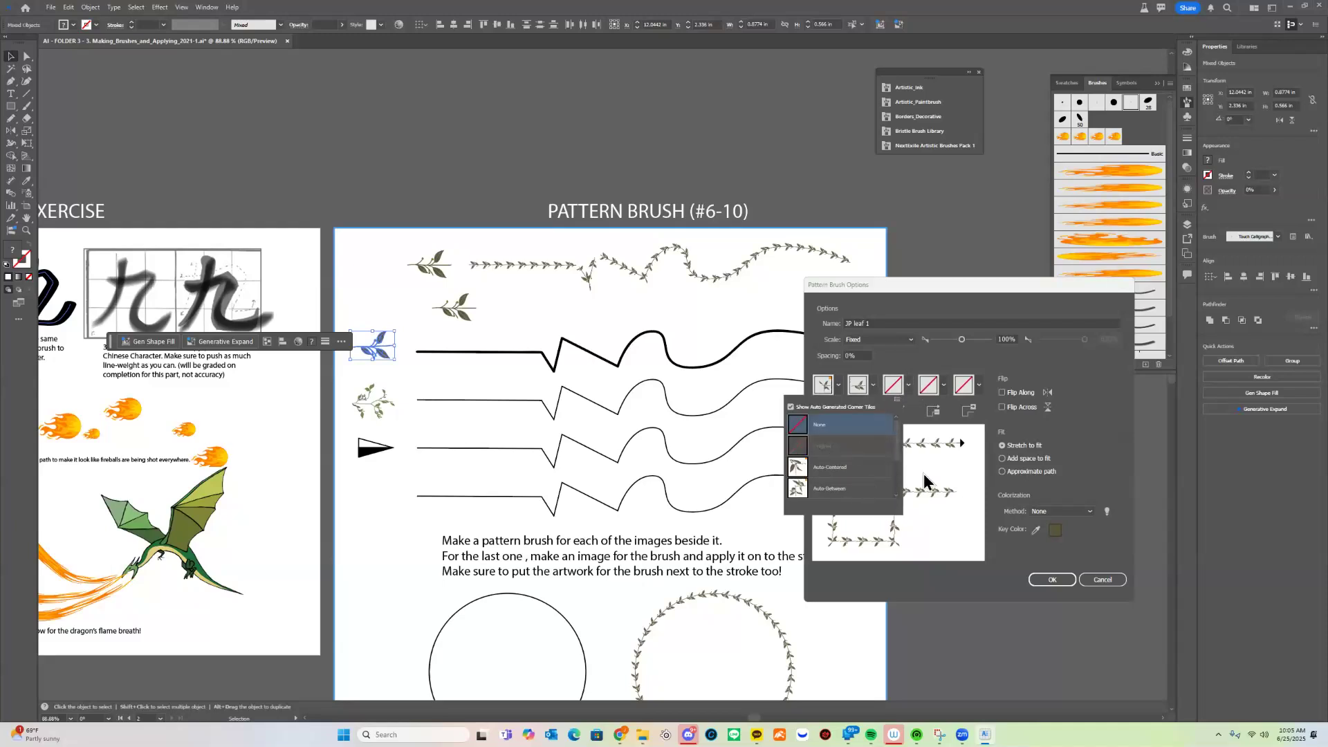
left_click(949, 439)
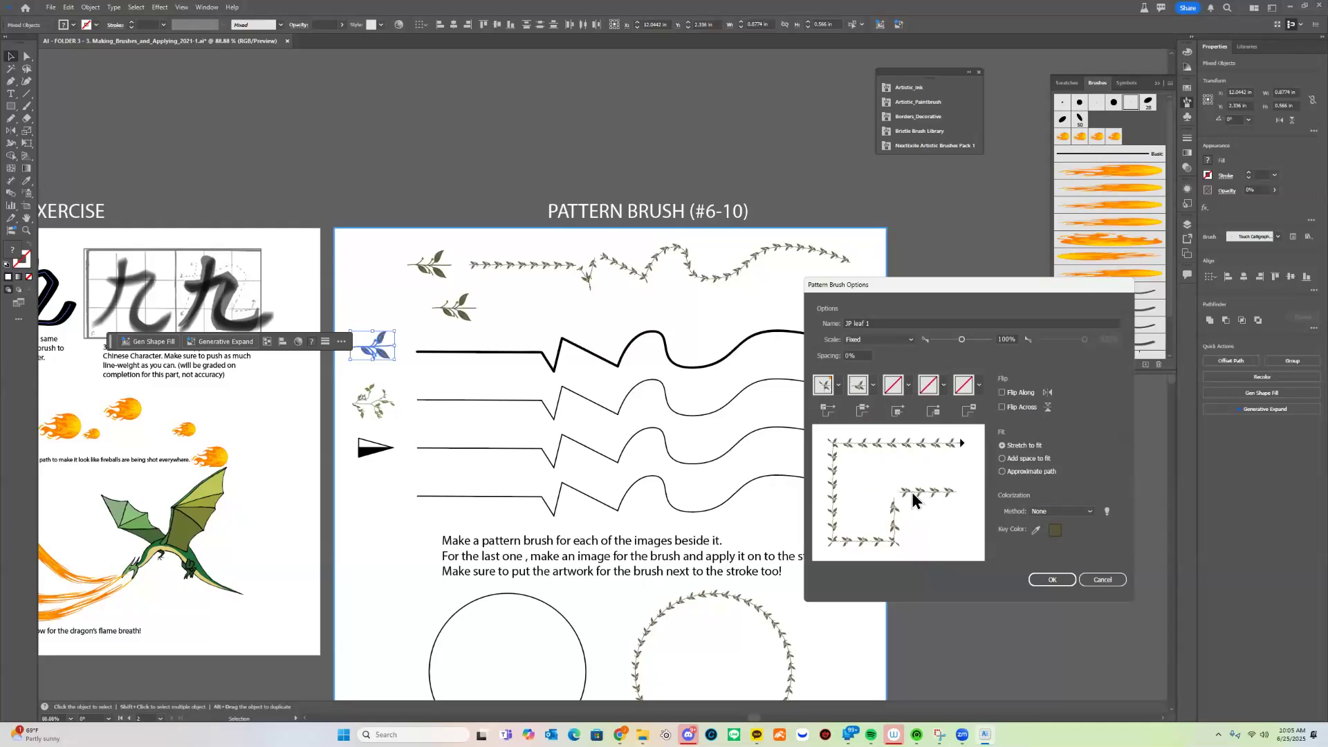
- Try Auto-Between for the leaf brush's inner corner tile, then set it to Auto-Overlap
left_click(874, 386)
left_click(837, 491)
left_click(908, 385)
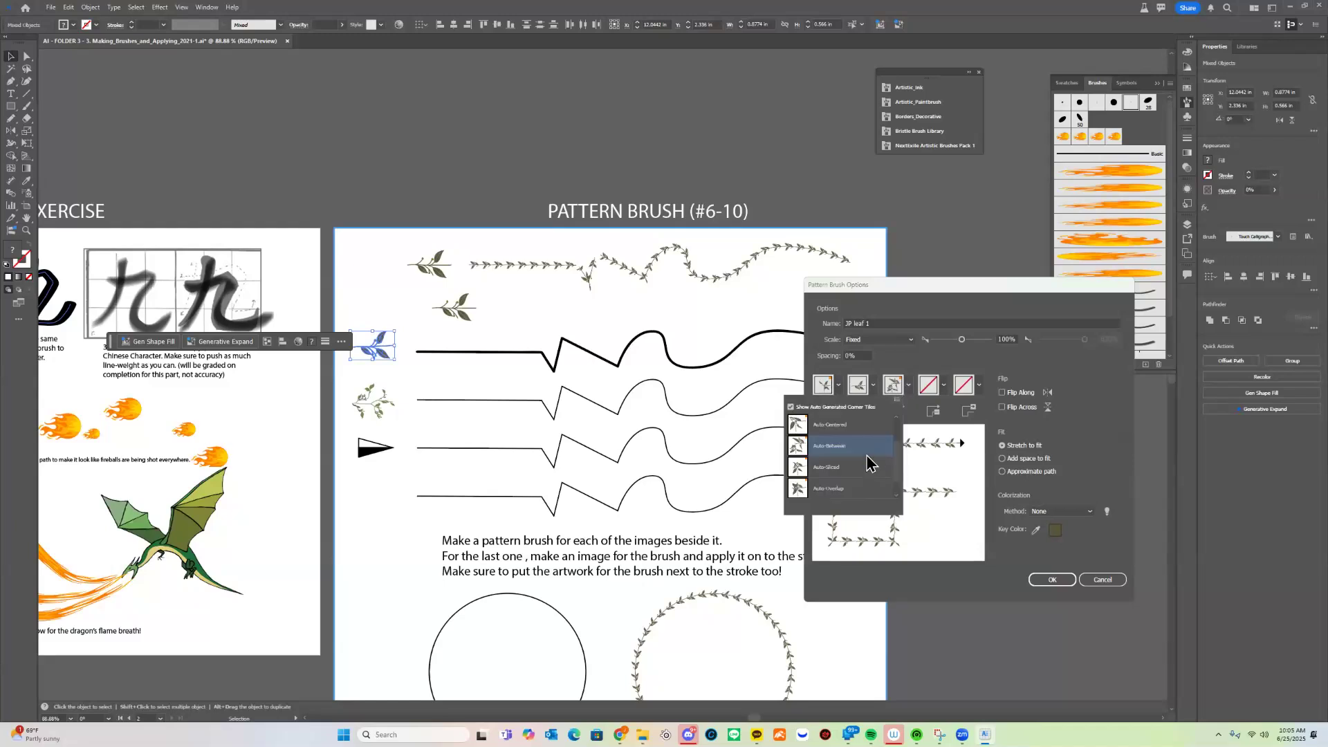
left_click(857, 488)
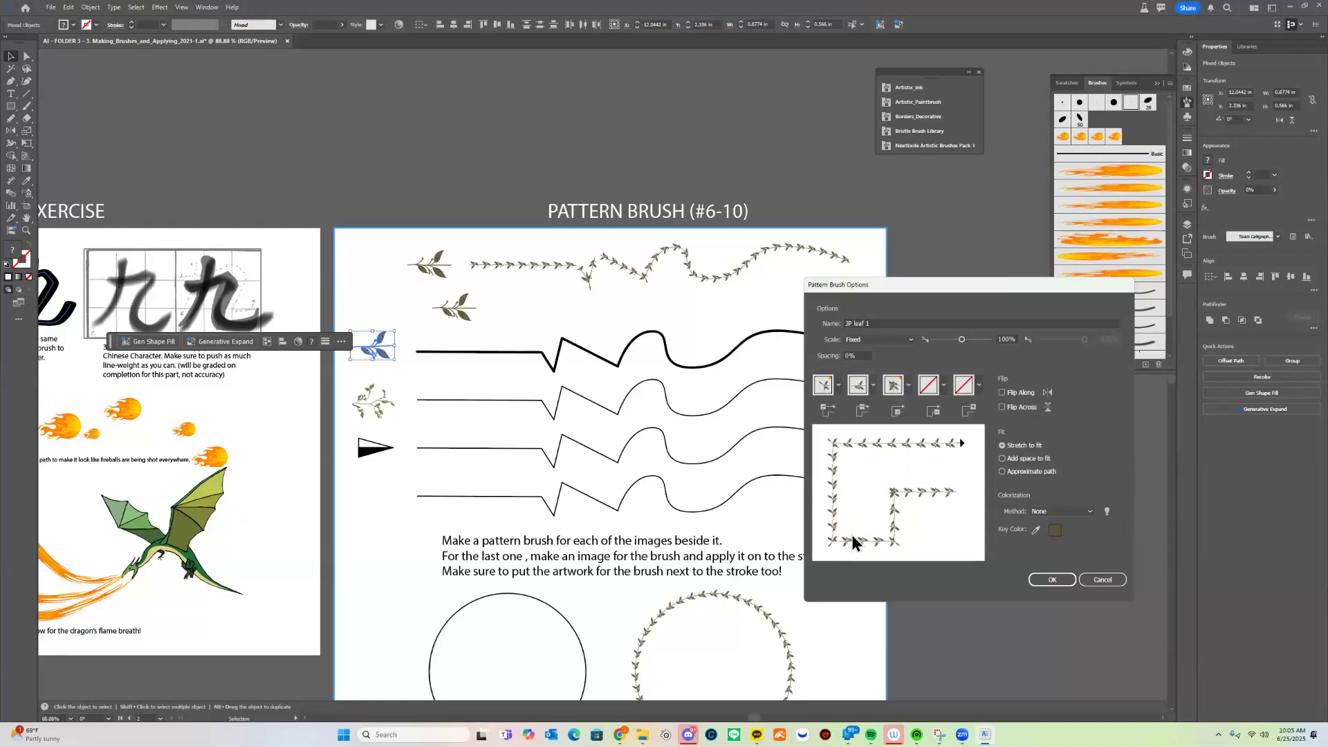
- Try the Begonias pattern as both the start and end tiles of the leaf pattern brush
left_click(944, 385)
left_click(877, 453)
left_click(980, 387)
left_click(912, 453)
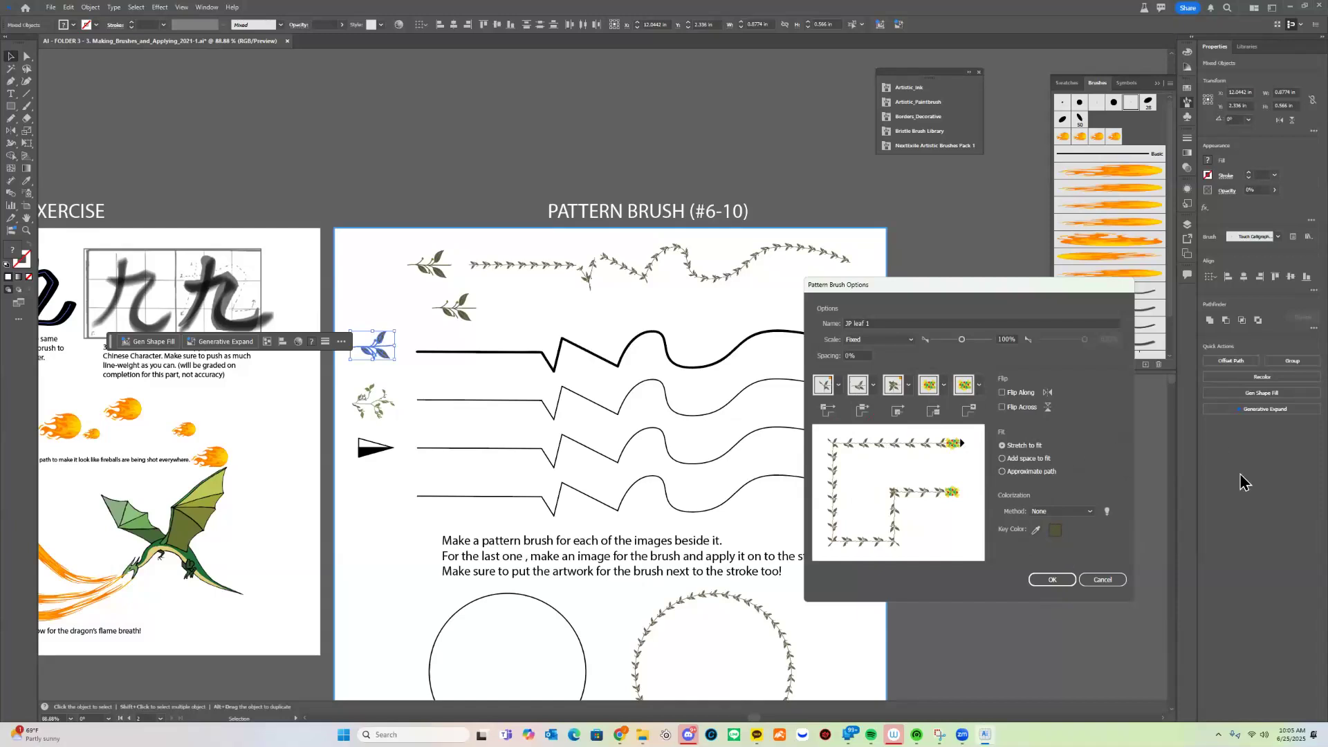
- Compare the fit options for the leaf pattern brush, choose Approximate path and finish creating the brush
left_click_drag(846, 356, 863, 357)
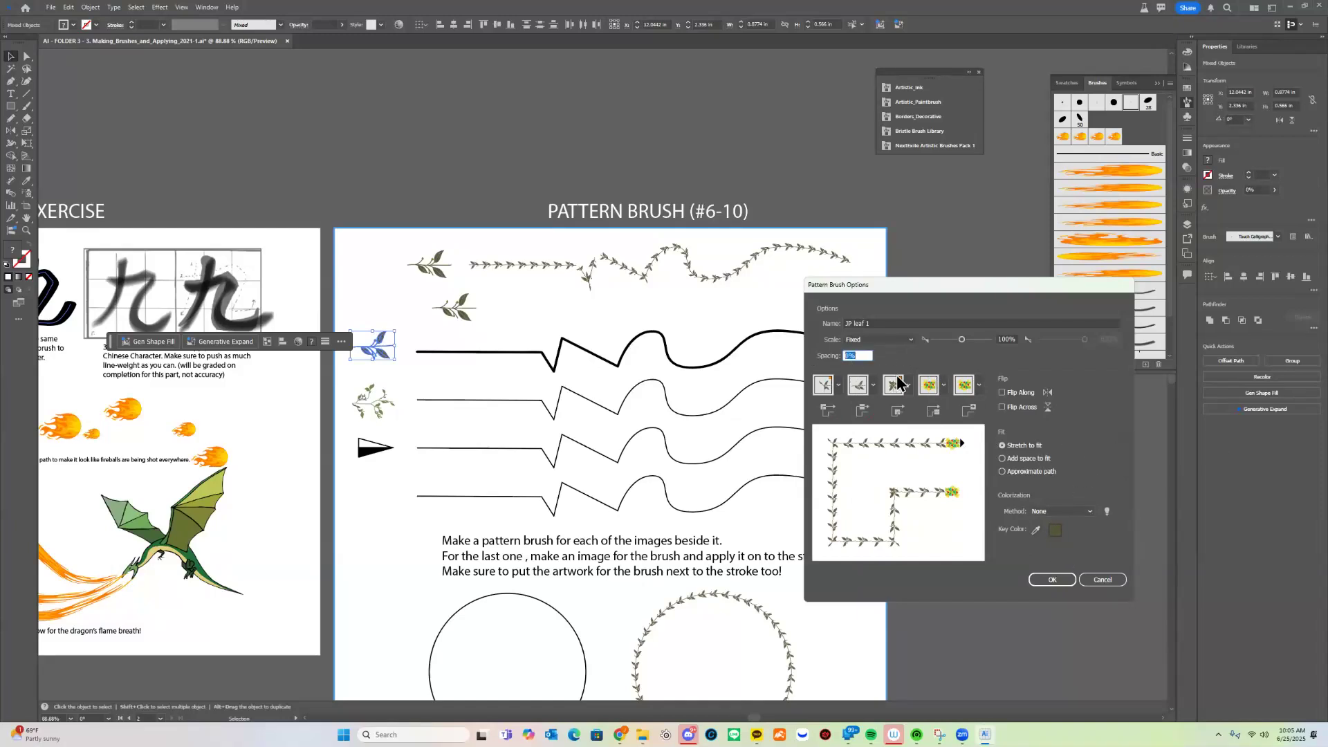
left_click(1039, 446)
left_click(1041, 460)
left_click(1038, 476)
left_click(1040, 460)
left_click(1035, 471)
left_click(1028, 458)
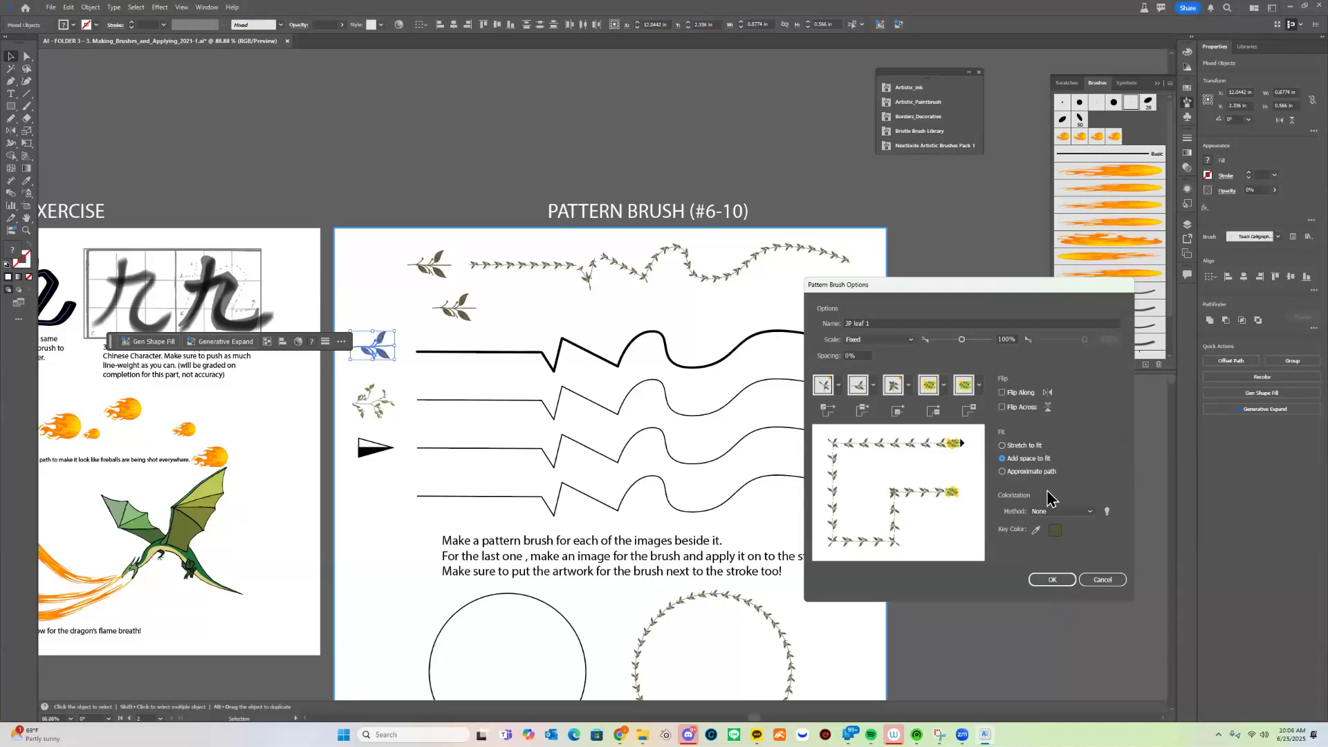
left_click(1037, 472)
left_click(1063, 581)
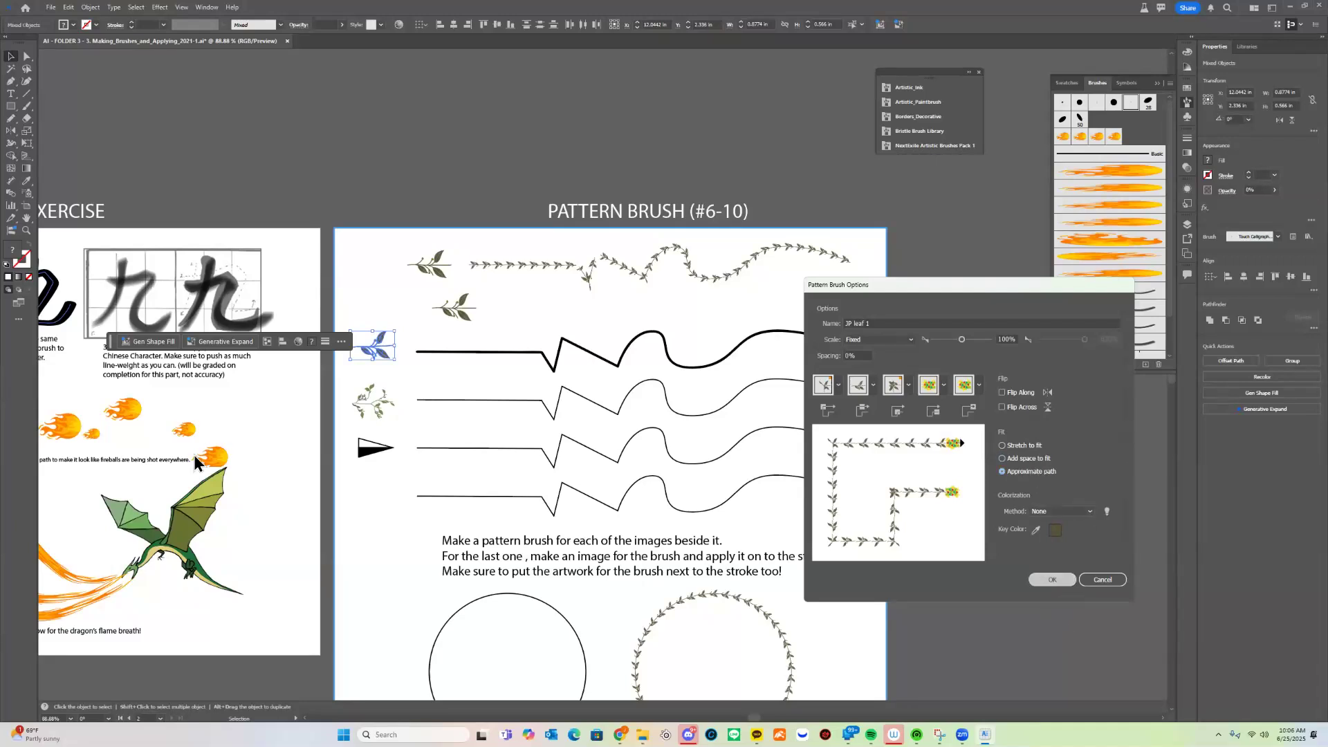
- Apply the JP leaf 1 pattern brush to the thick path beside the leaf sprig and set its stroke weight to 0.25 pt
left_click(548, 363)
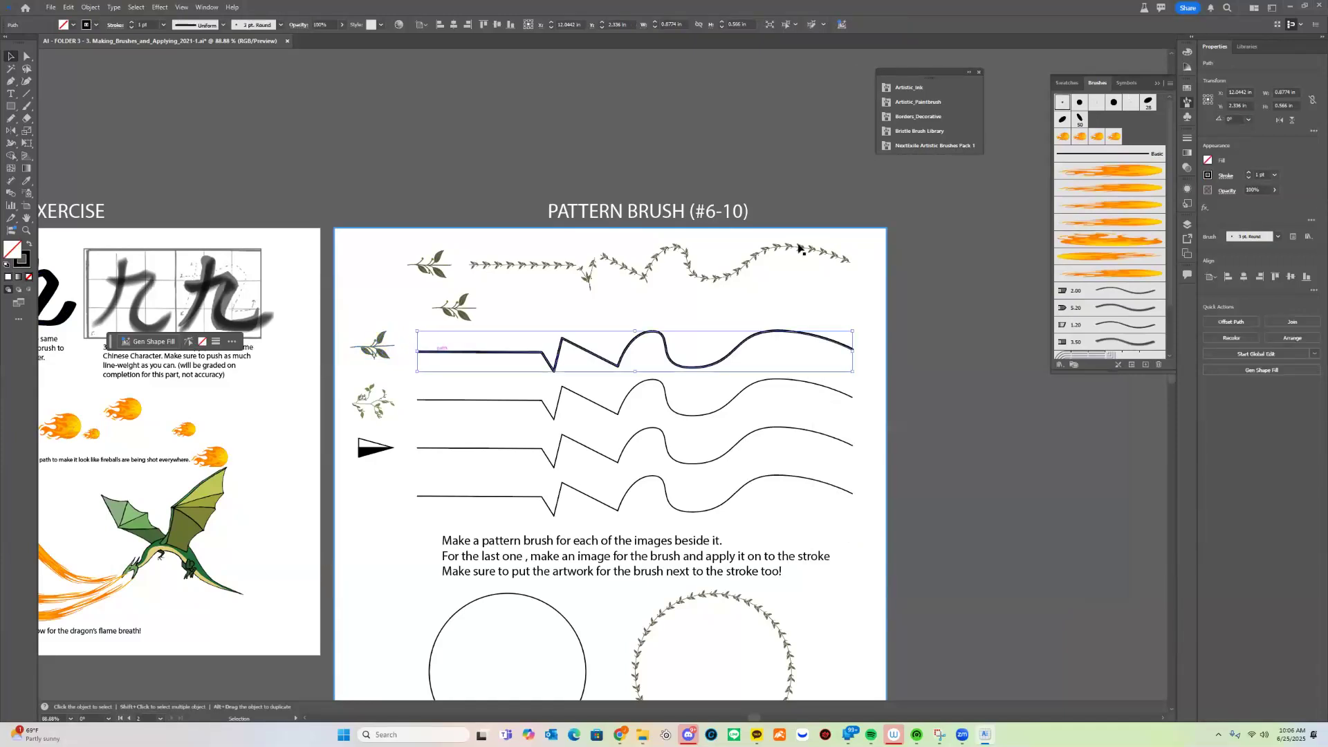
scroll(1115, 315, "down", 2)
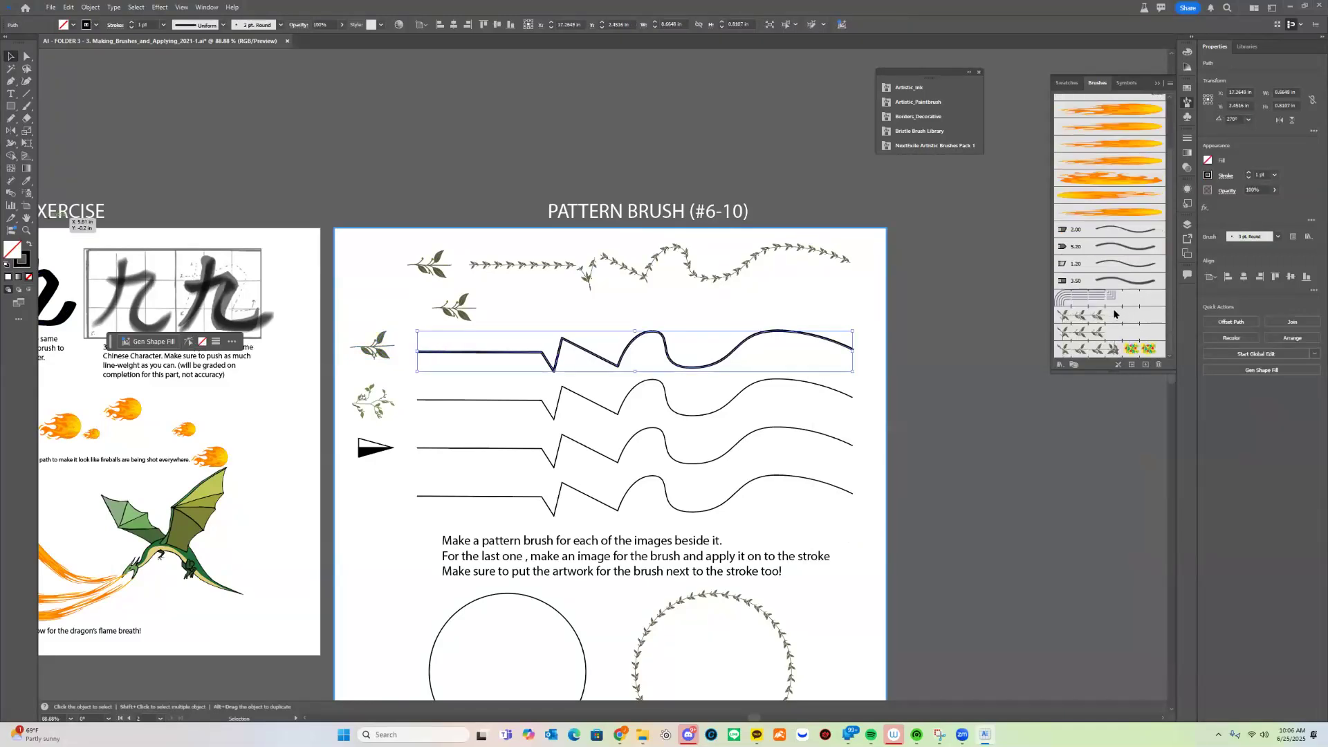
left_click(1143, 351)
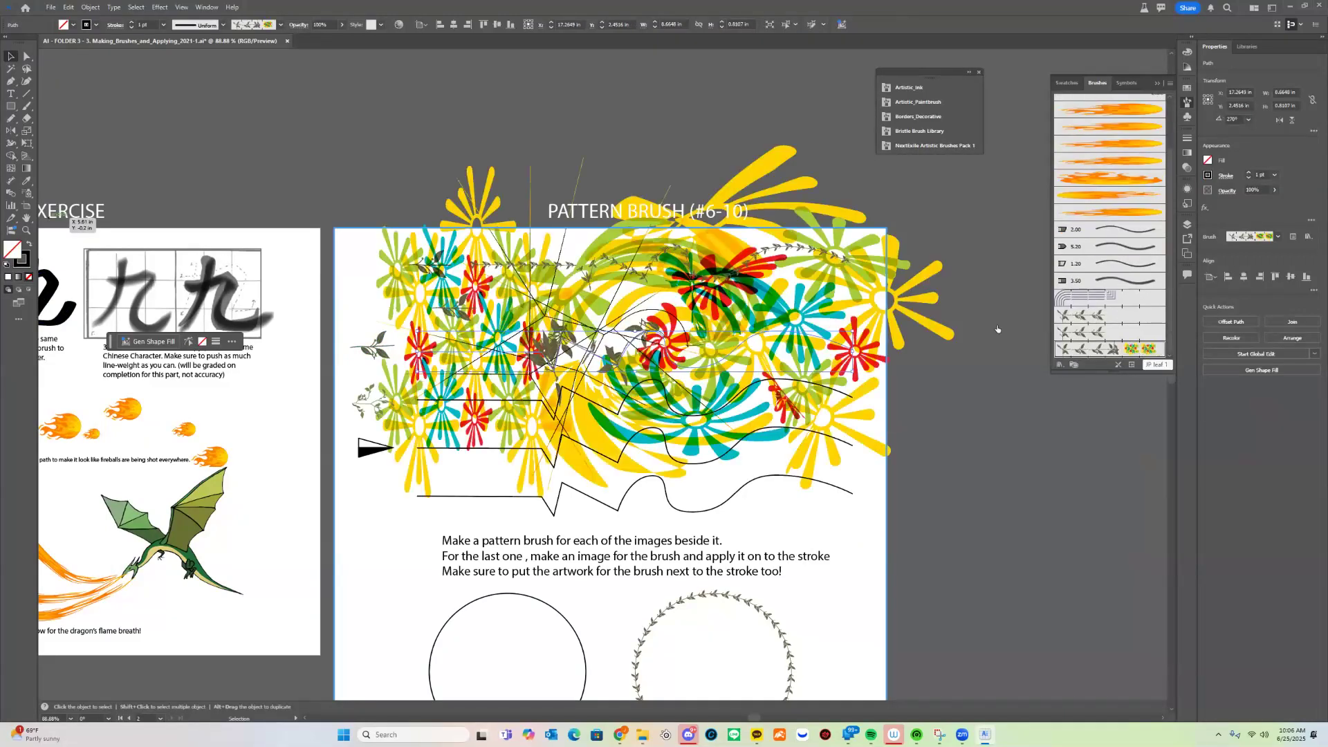
left_click(132, 27)
left_click(132, 27)
left_click(132, 27)
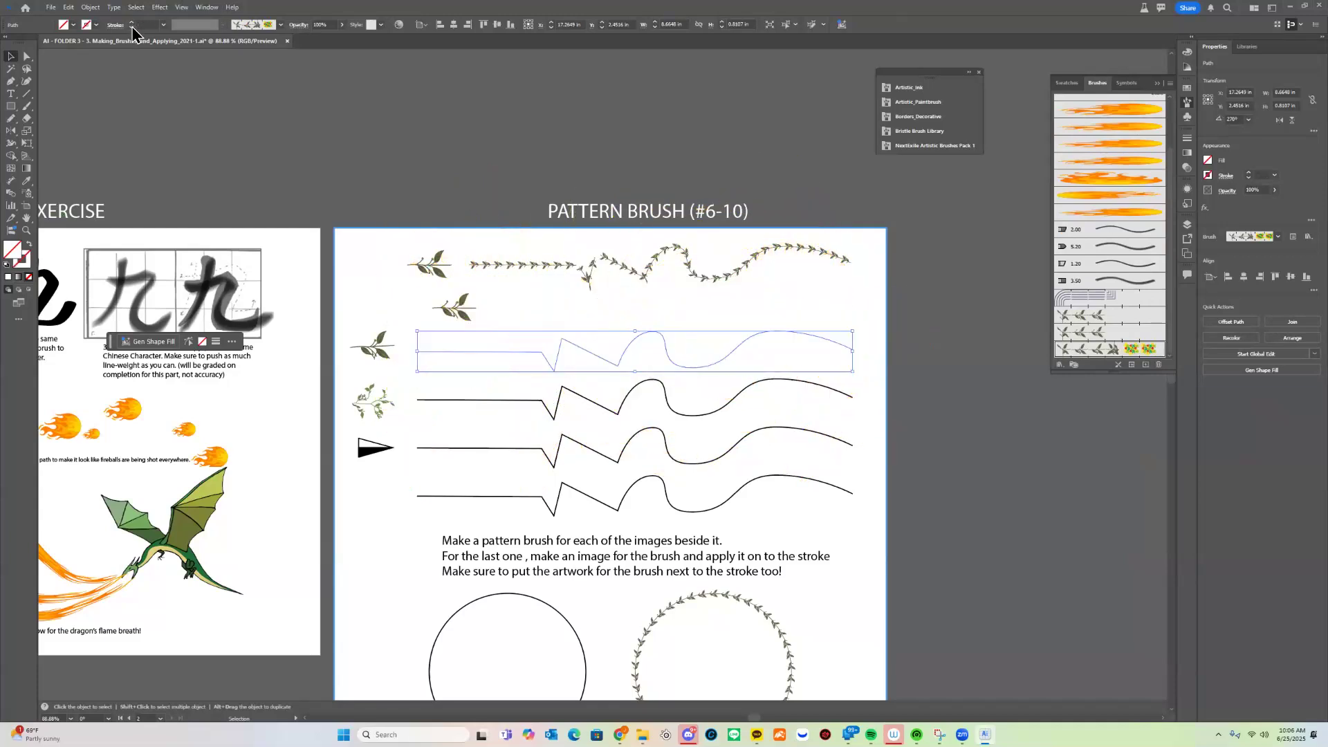
left_click(132, 21)
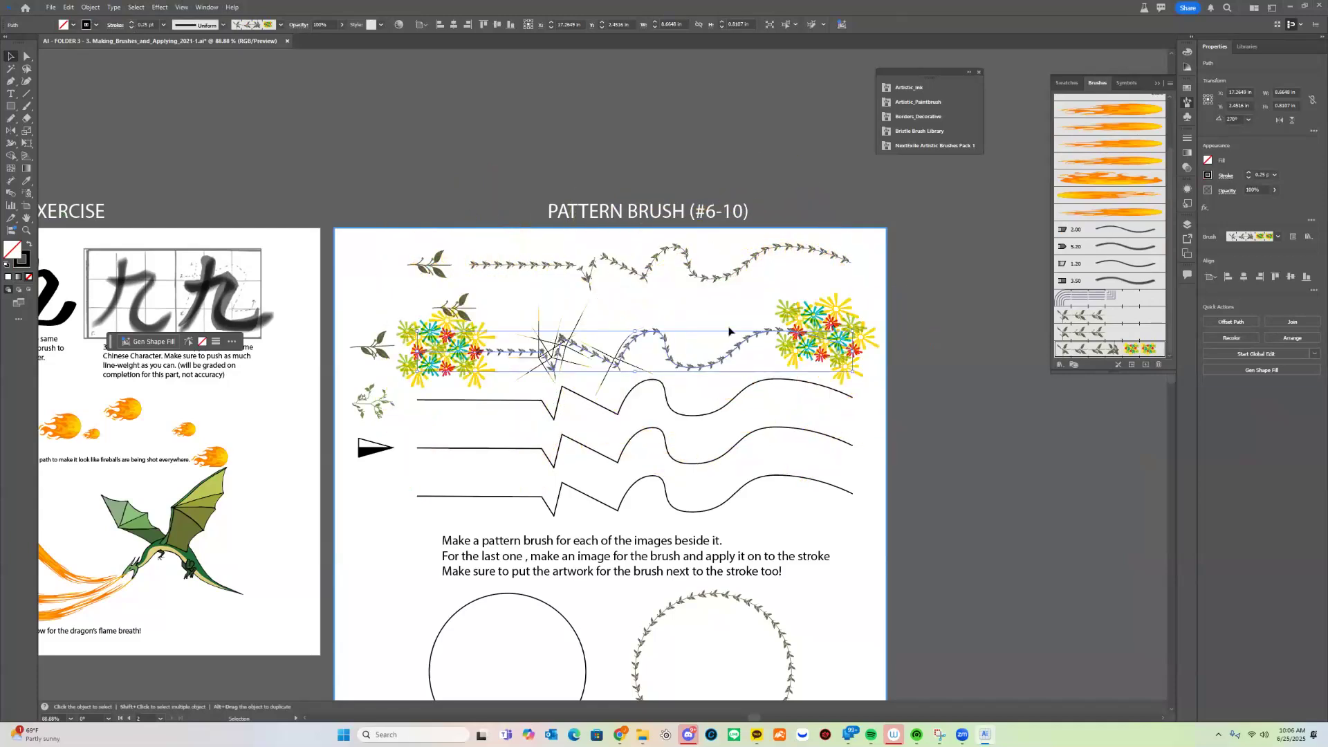
- Set the JP leaf 1 brush's start and end tiles to None, apply the change to existing strokes and deselect the path
double_click(1129, 354)
left_click(945, 386)
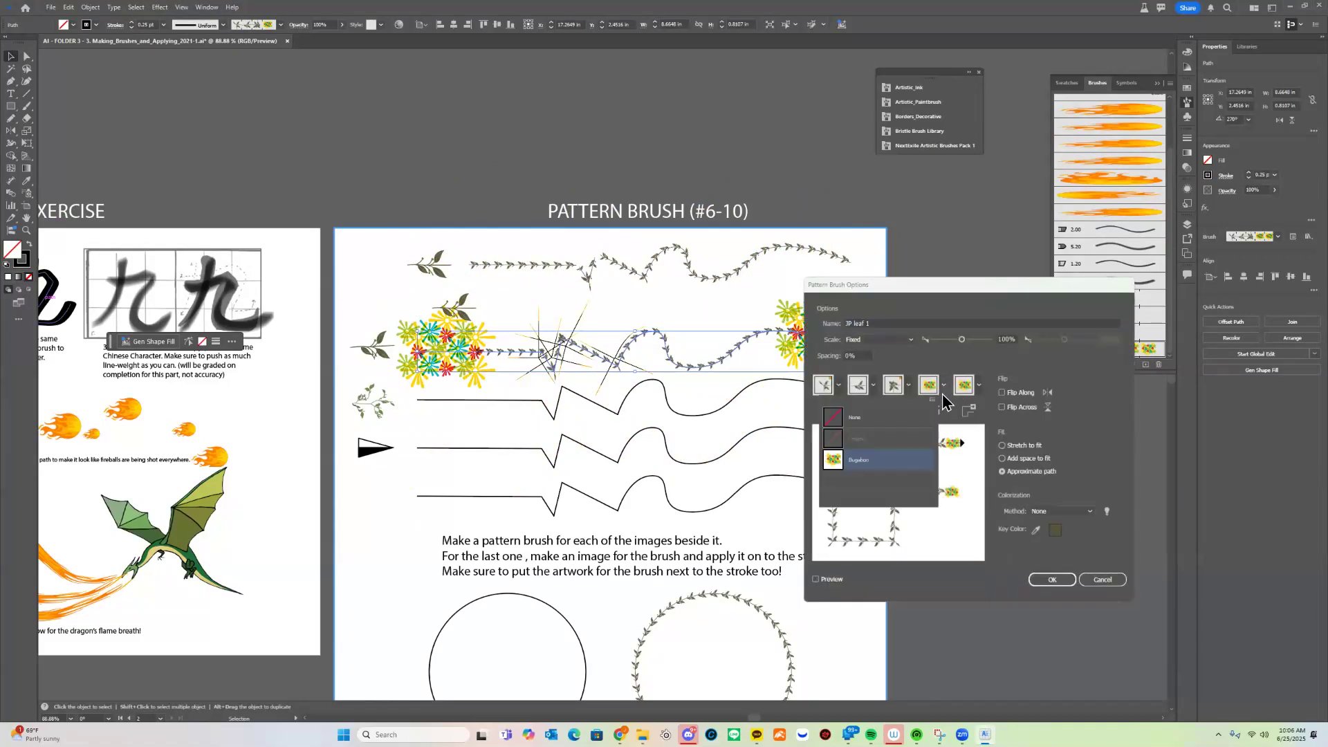
left_click(871, 420)
left_click(979, 385)
left_click(937, 422)
left_click(1059, 581)
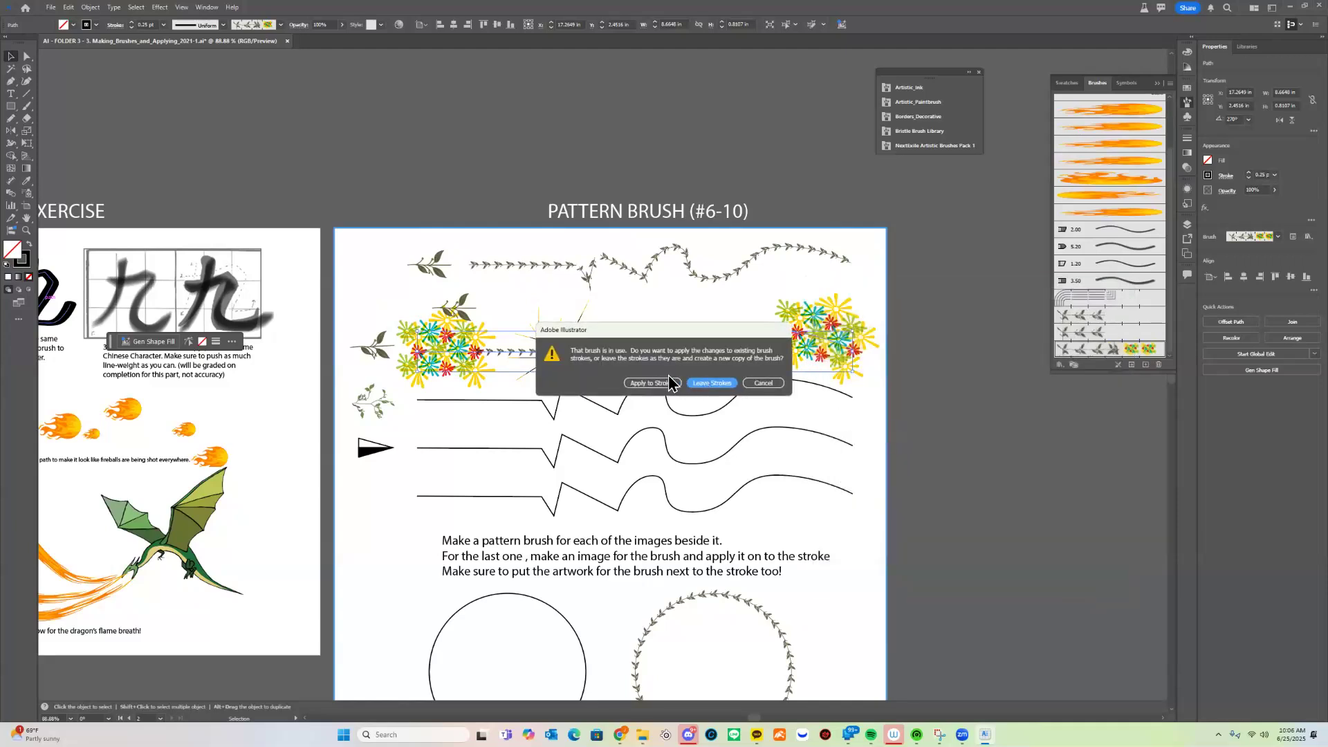
left_click(660, 384)
left_click(897, 329)
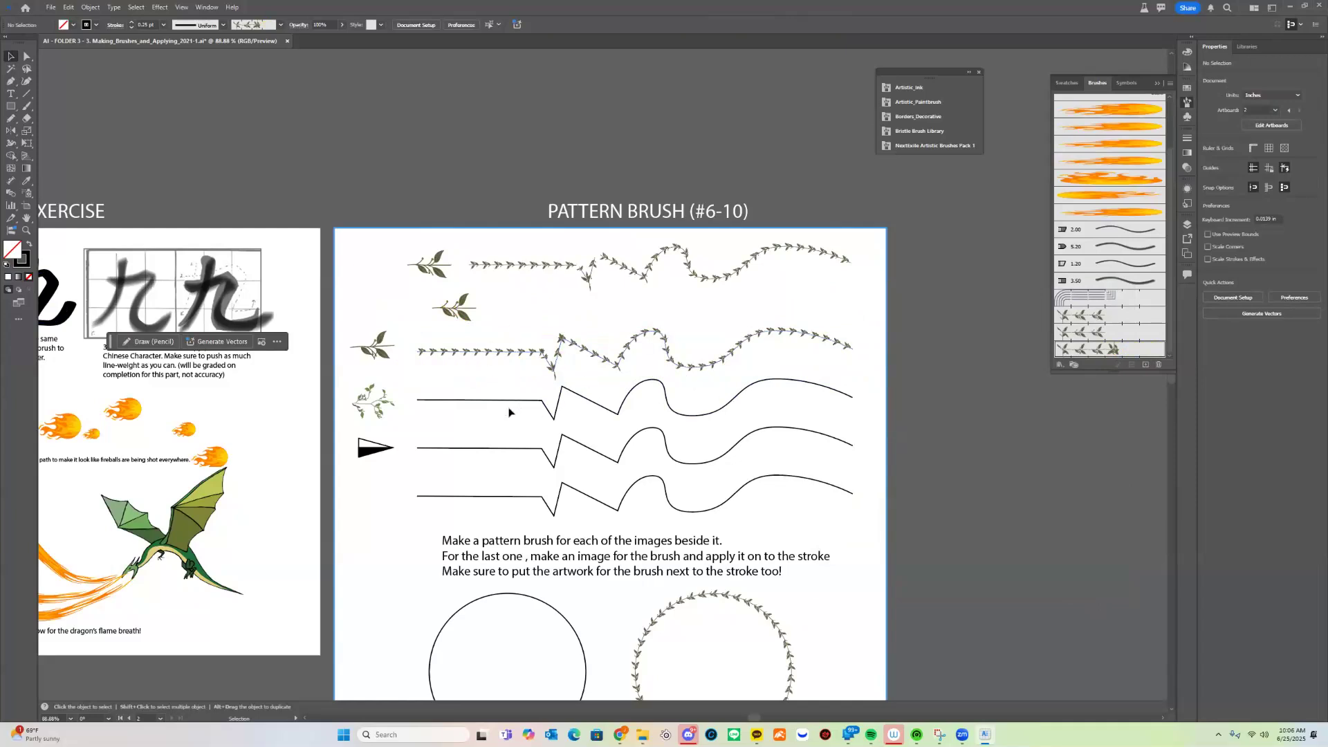
- Define the leafy cluster below the sprig as a new pattern brush with the default options
left_click_drag(574, 357, 667, 395)
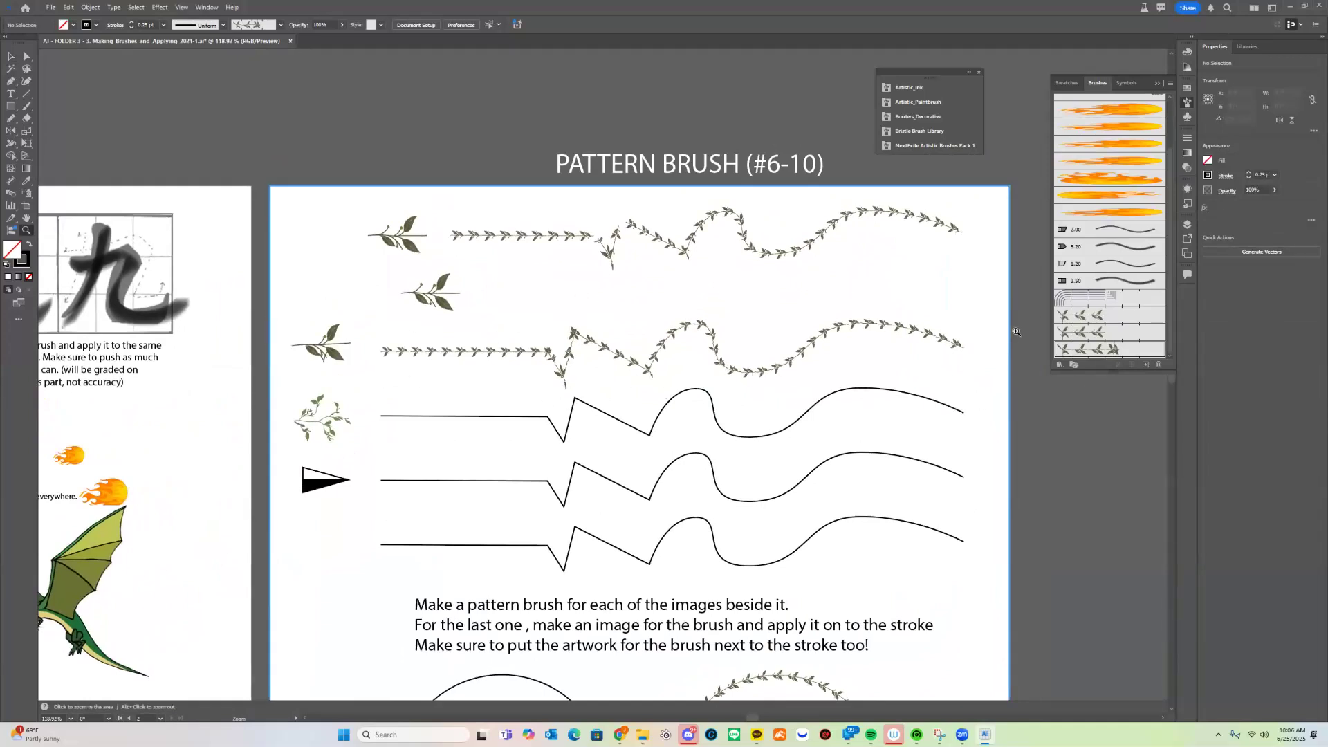
left_click_drag(706, 423, 678, 422)
left_click_drag(584, 398, 539, 410)
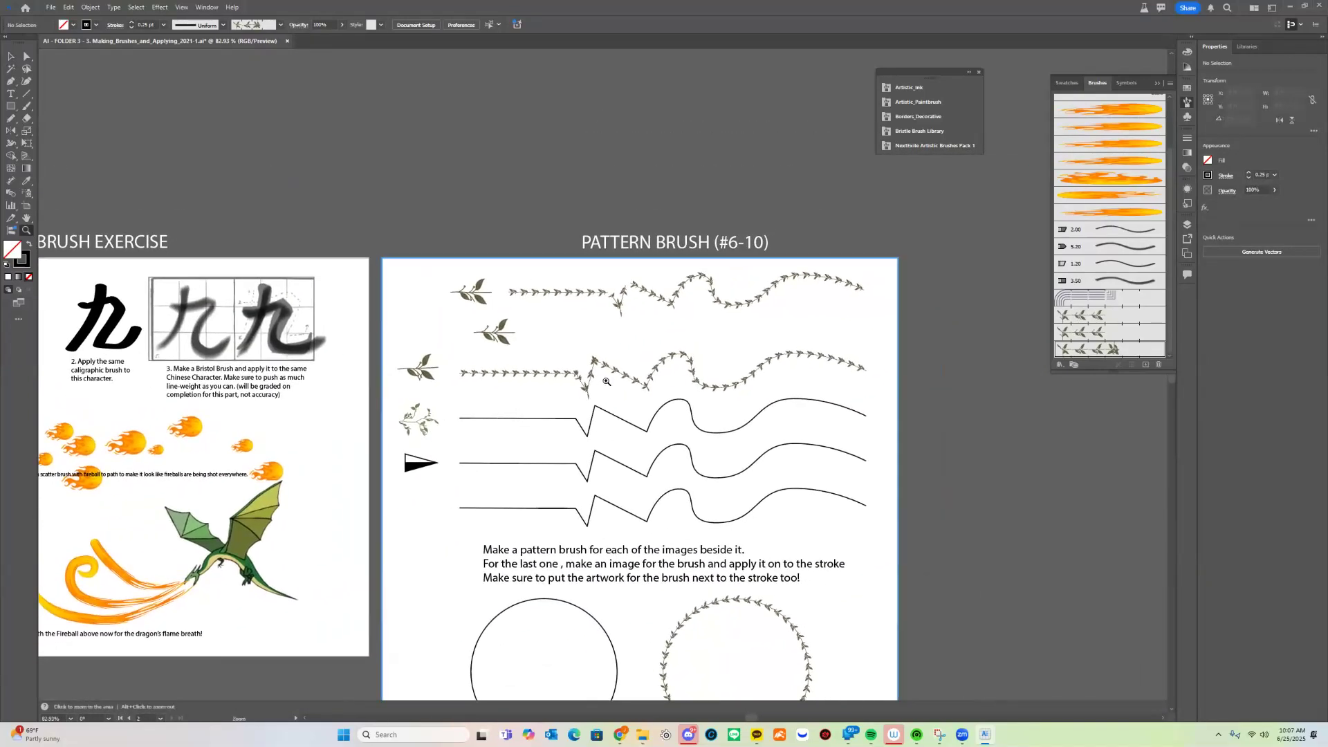
key("v")
left_click(425, 420)
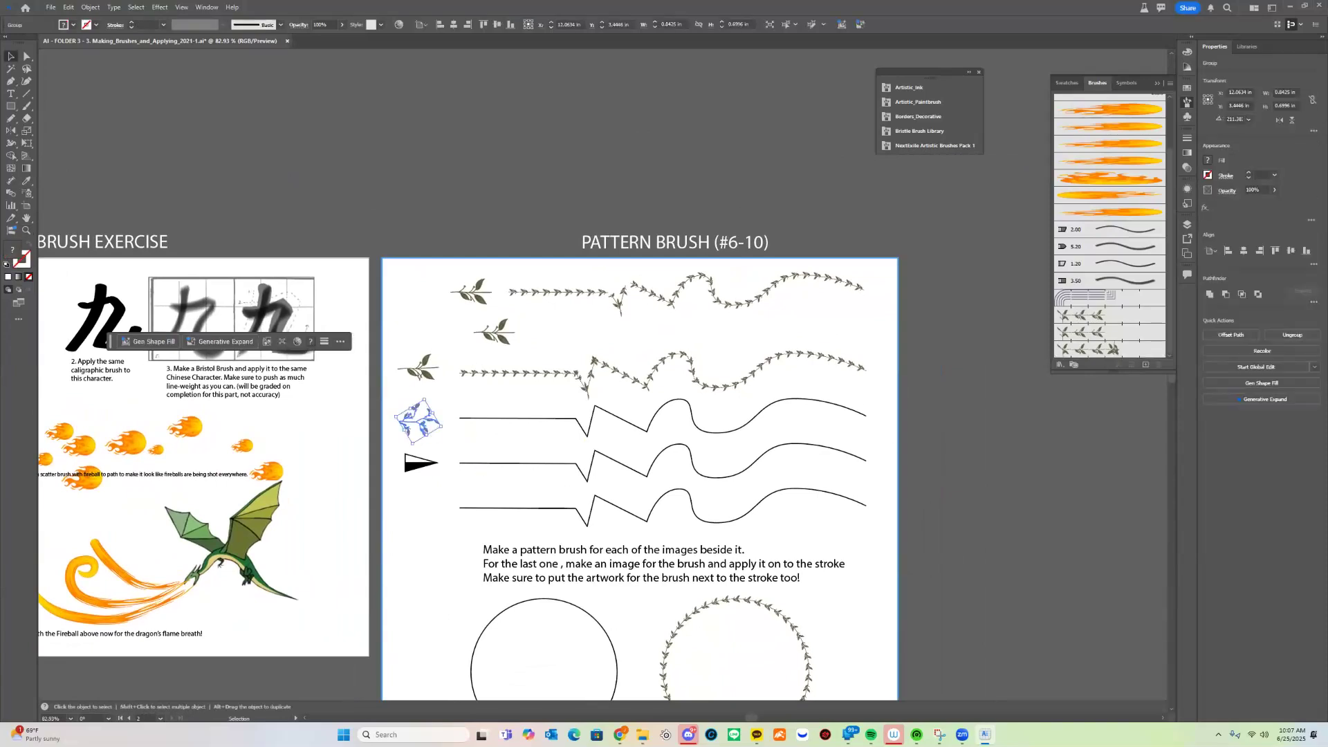
left_click(1146, 365)
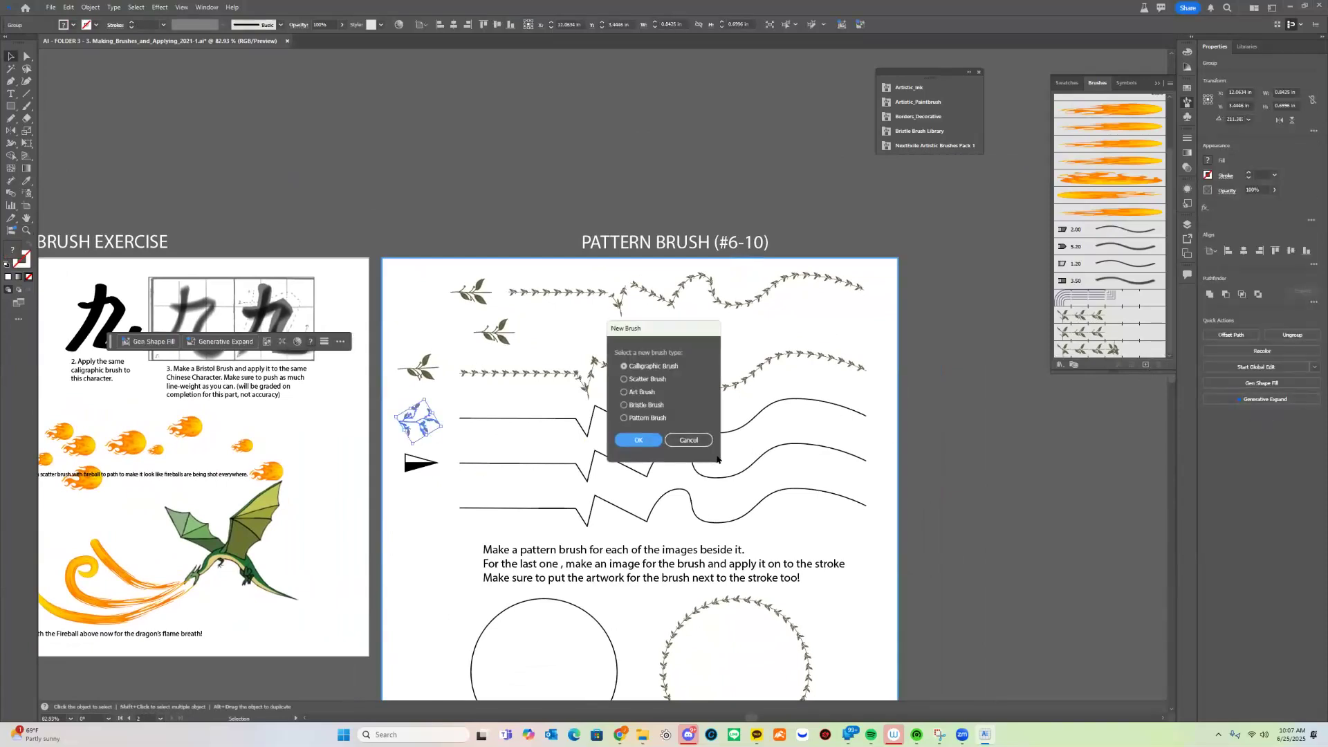
left_click(642, 419)
left_click(638, 440)
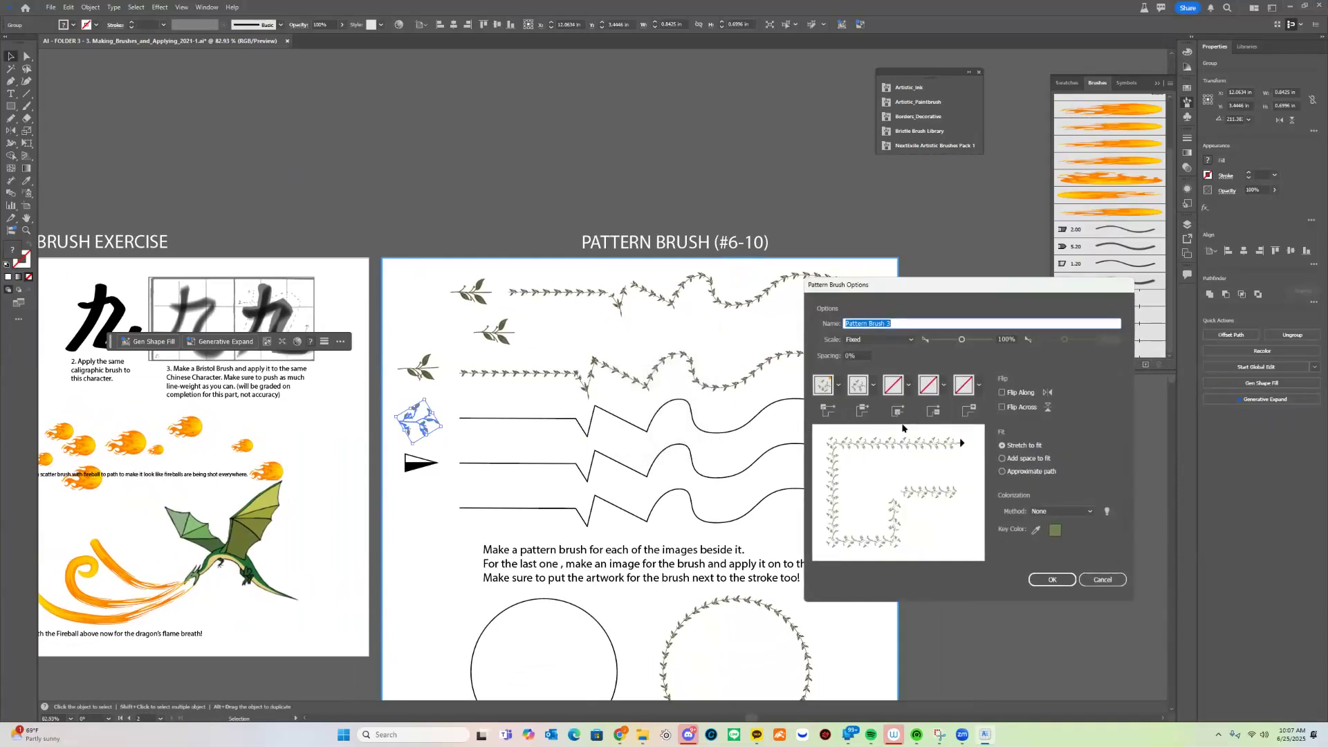
left_click(1052, 580)
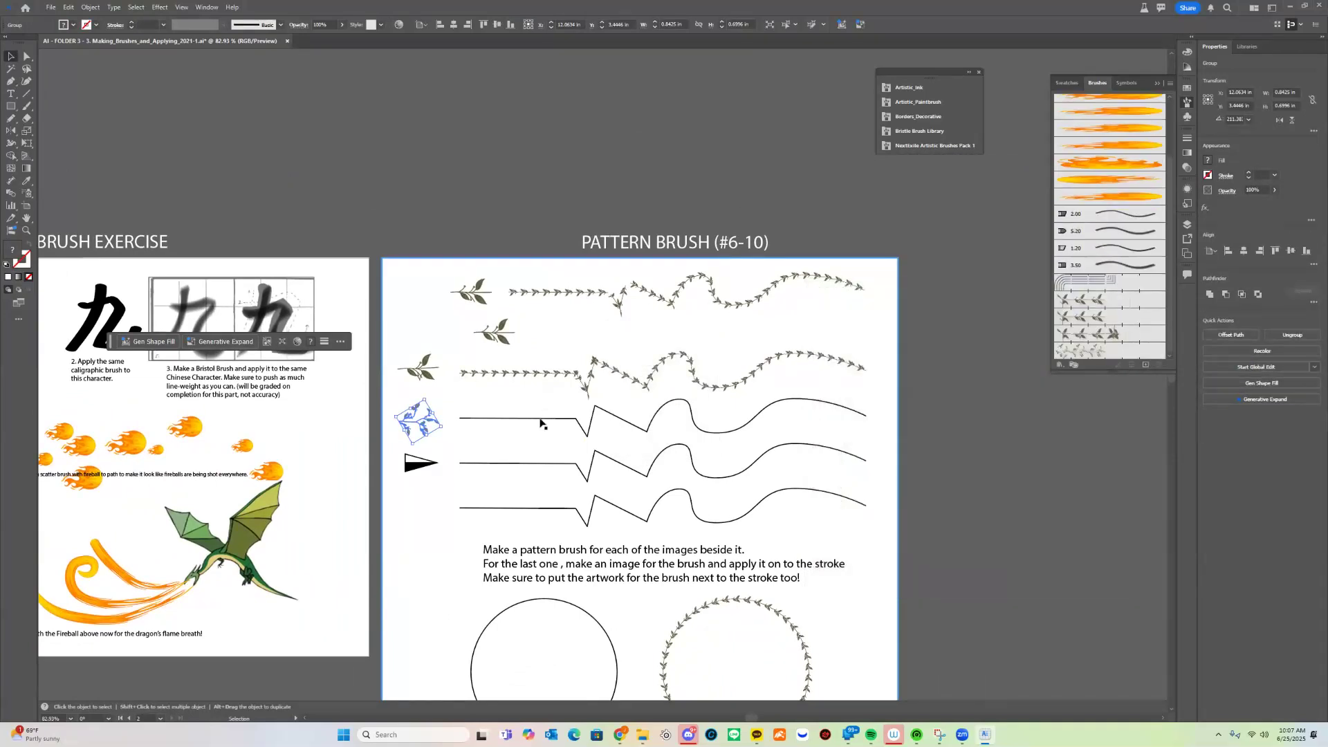
- Apply the leafy cluster pattern brush to the path beside the cluster and reduce its stroke weight to 0.5 pt
left_click(540, 419)
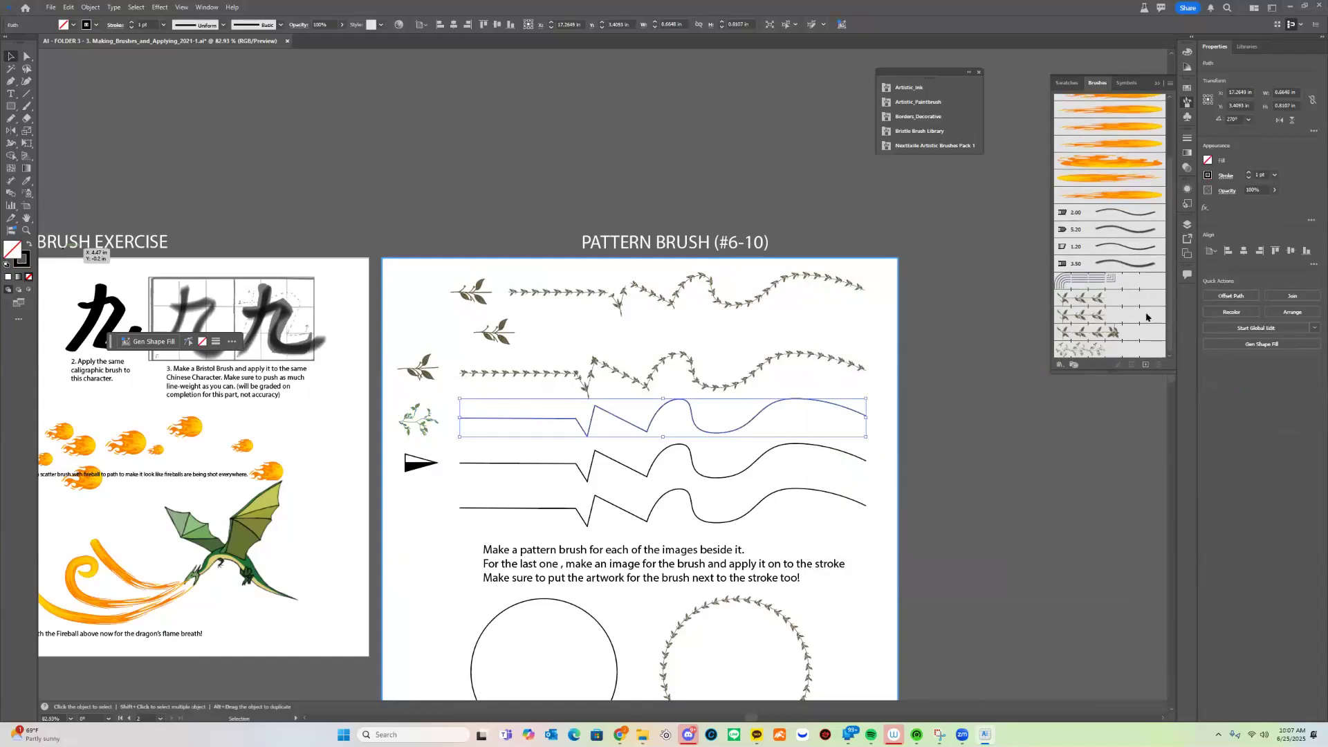
left_click(1114, 351)
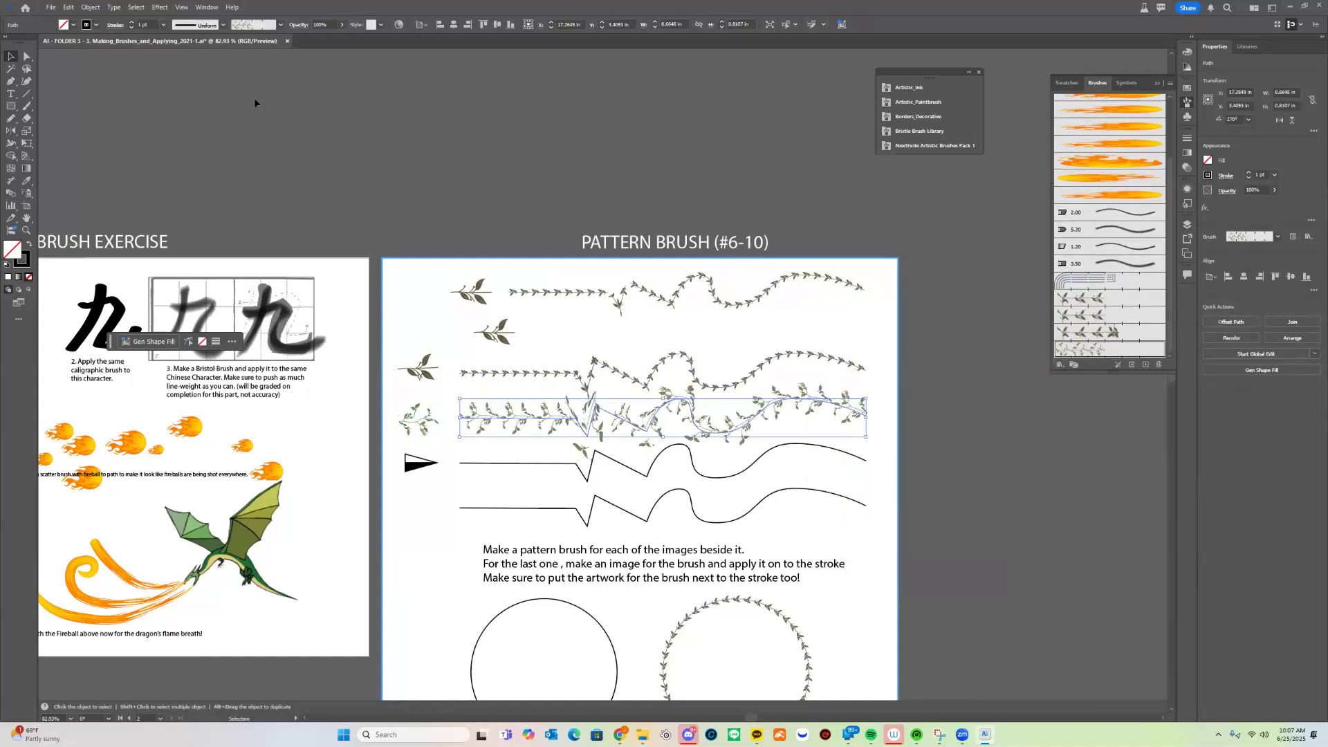
left_click(131, 28)
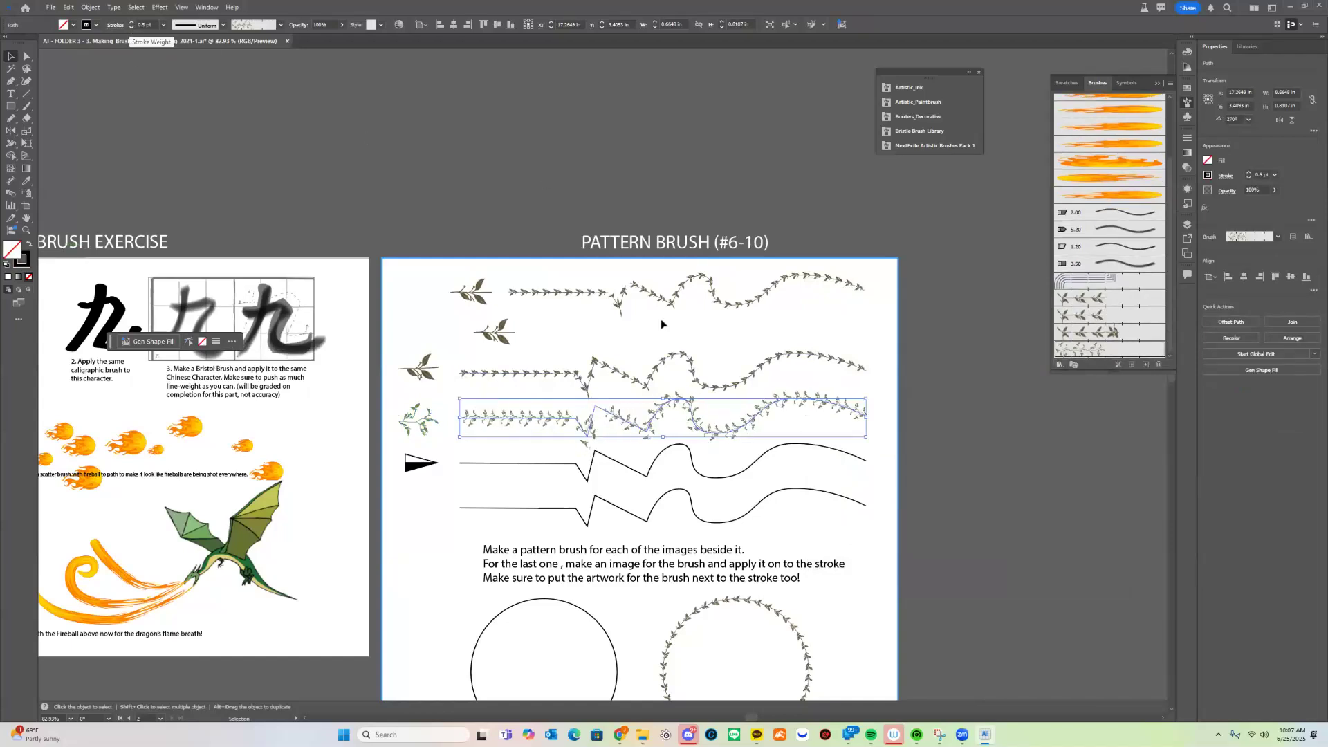
left_click(599, 424)
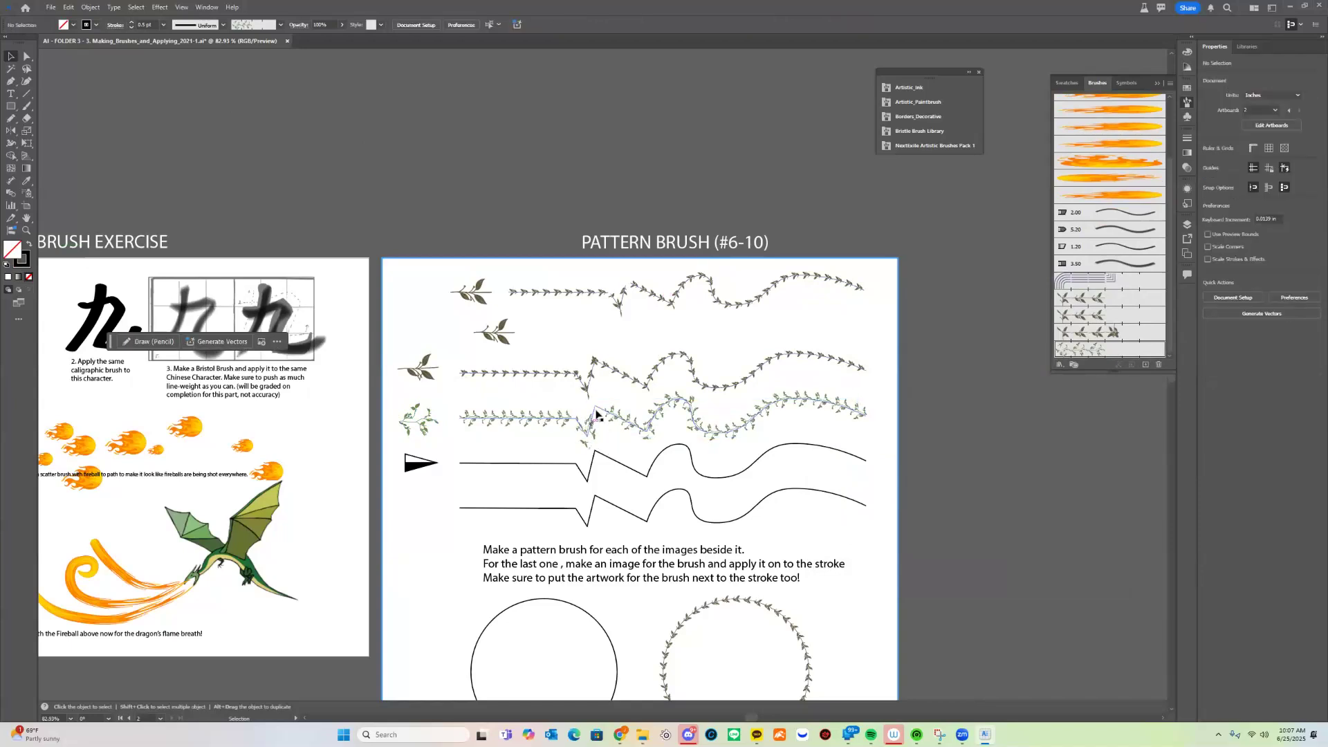
- Start a new pattern brush from the half-black triangle artwork
key("space")
left_click_drag(873, 437, 978, 387)
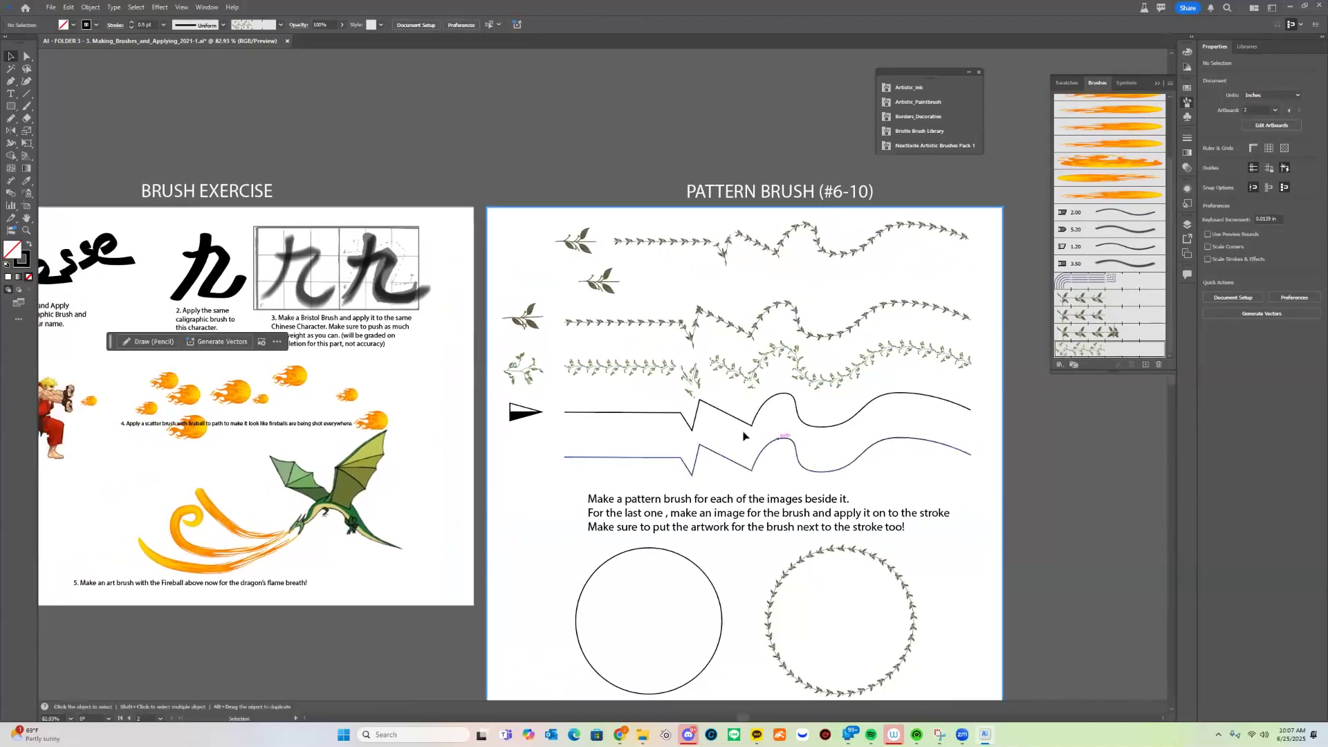
left_click(752, 425)
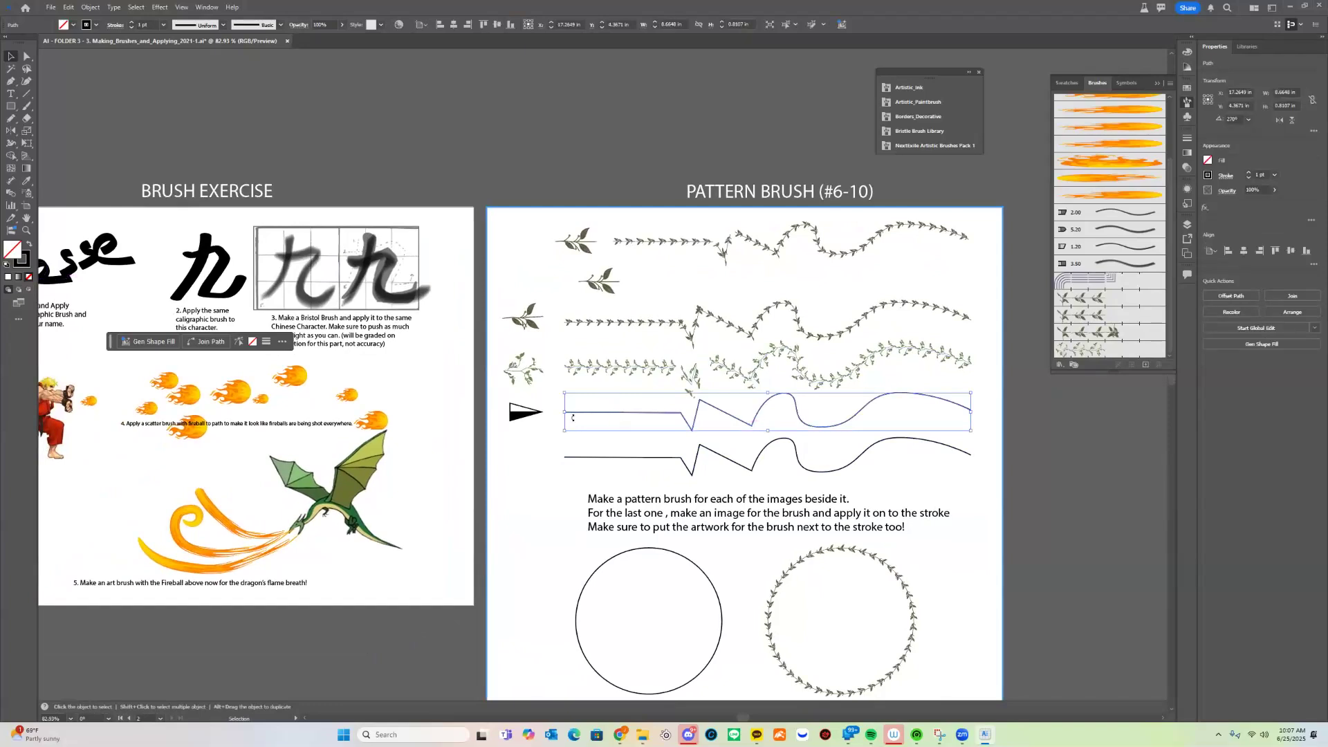
left_click(524, 417)
left_click(1146, 365)
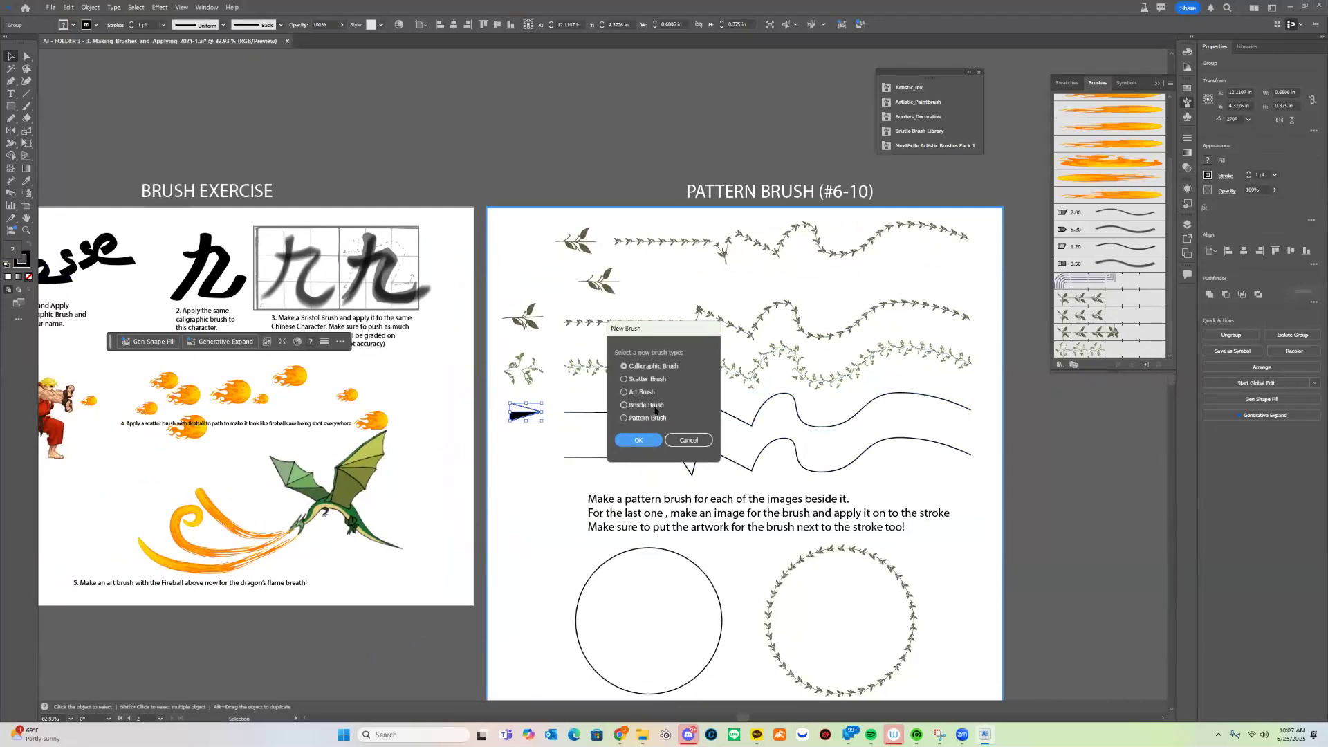
left_click(648, 418)
left_click(638, 439)
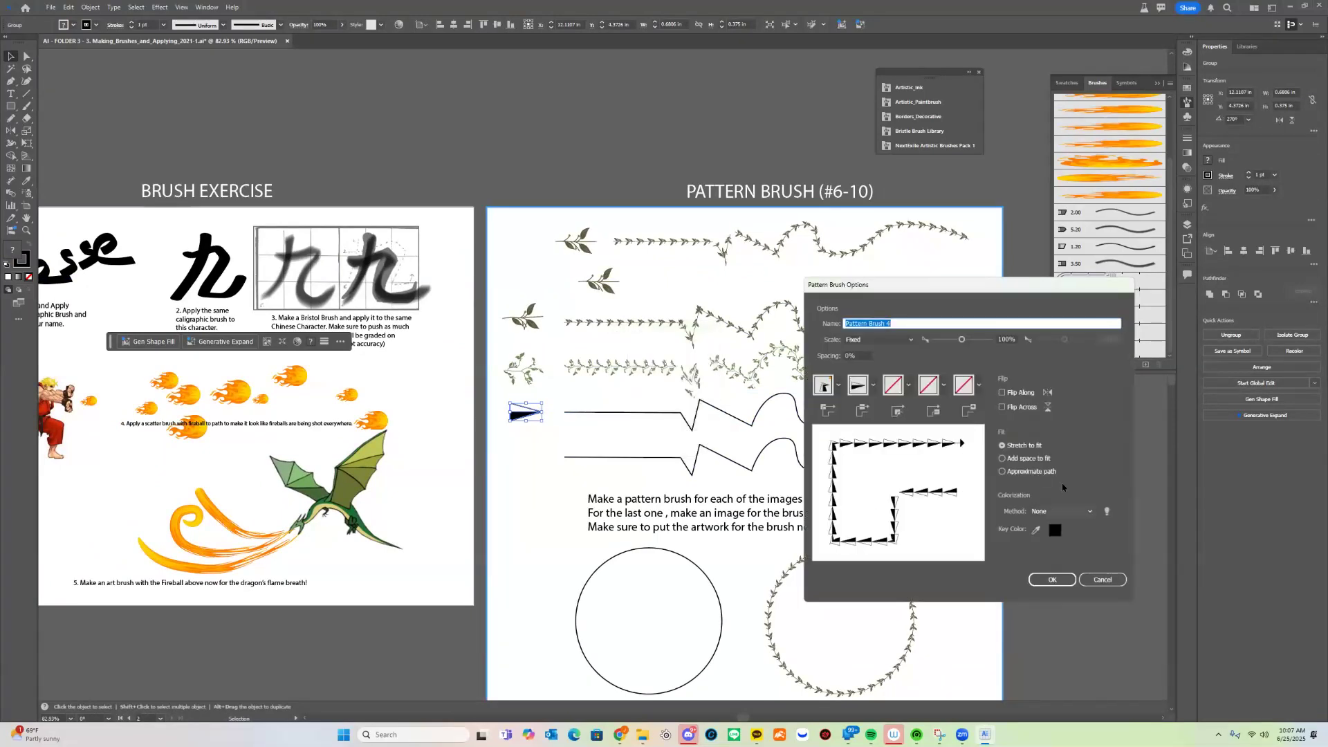
- Set the triangle pattern brush's outer corner tile to None and create the brush
left_click(838, 386)
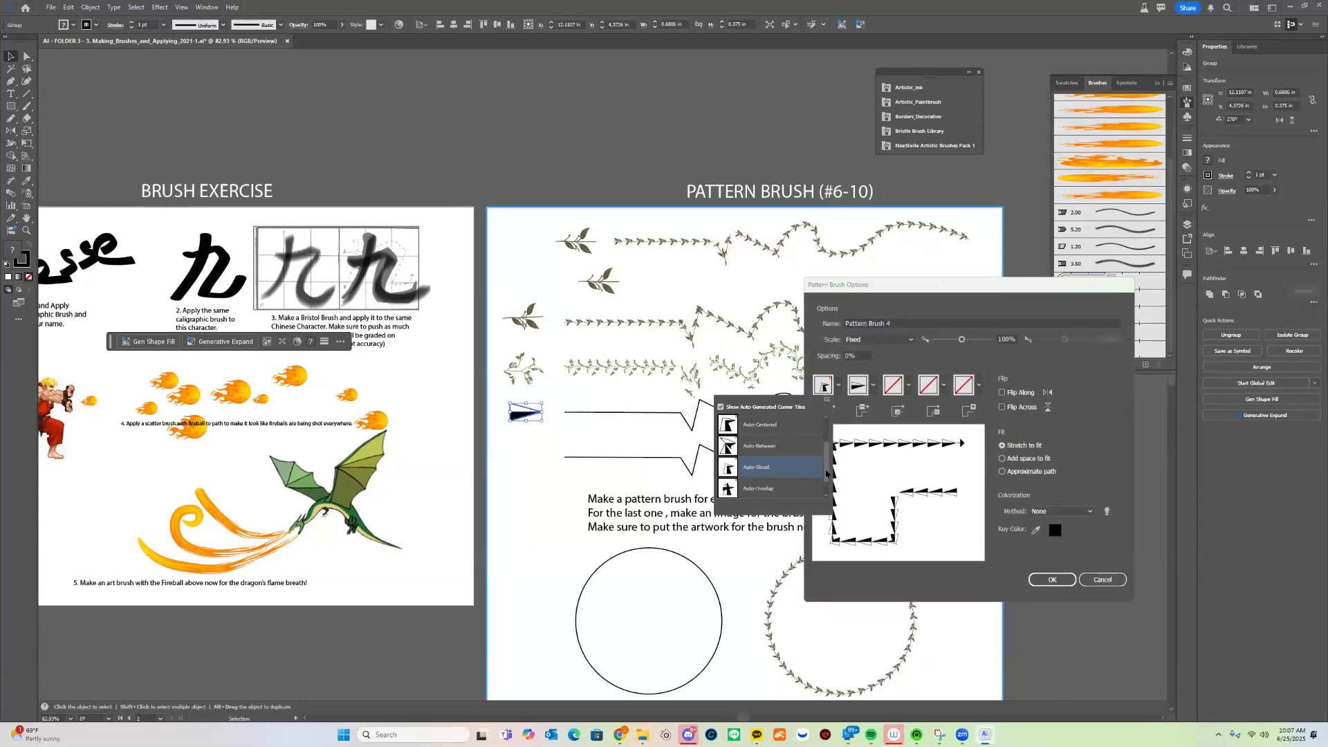
scroll(827, 446, "up", 2)
left_click_drag(827, 447, 827, 451)
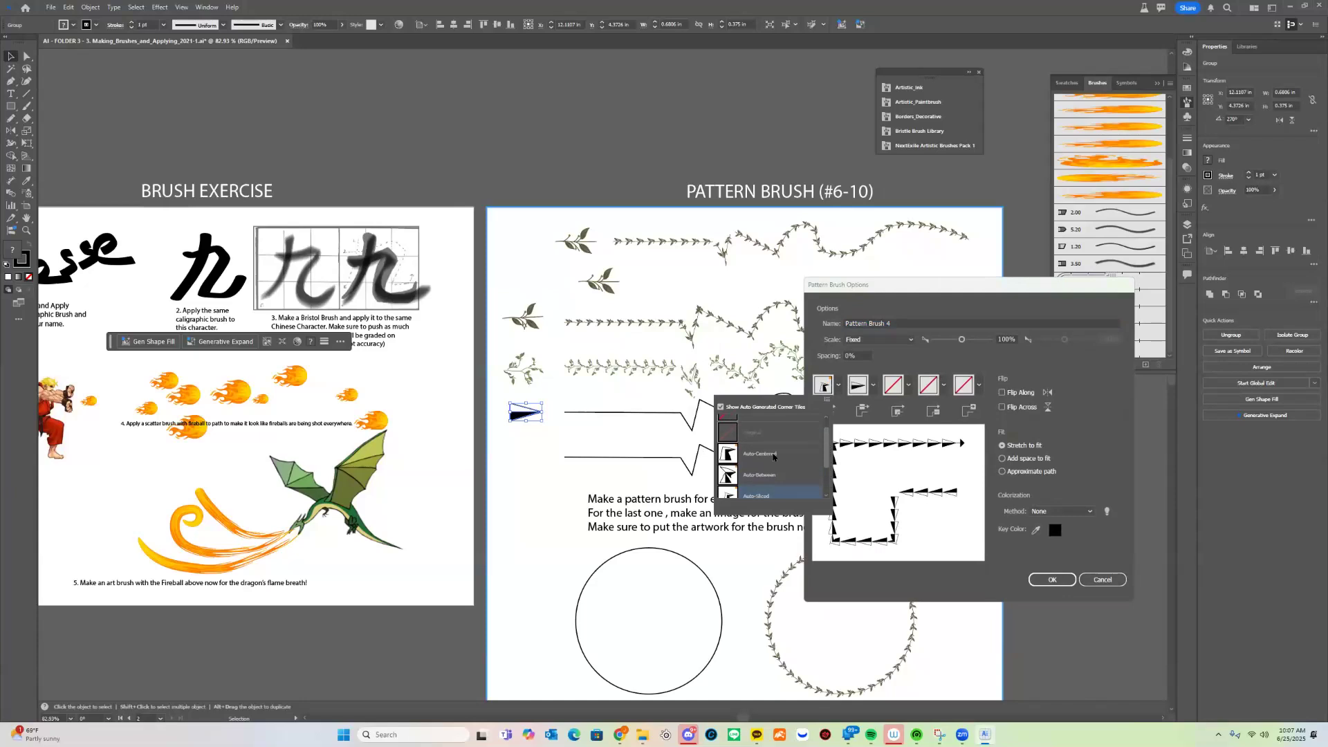
left_click(777, 448)
left_click(840, 390)
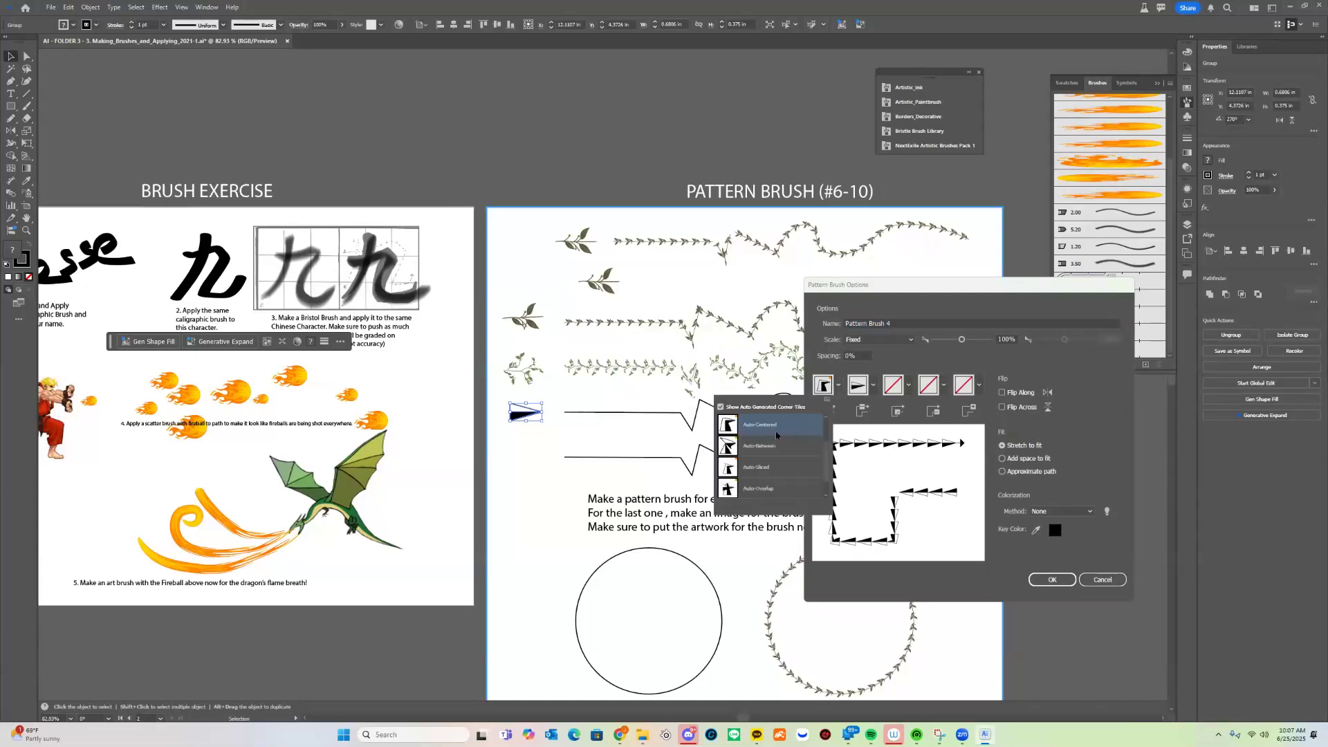
scroll(816, 446, "up", 2)
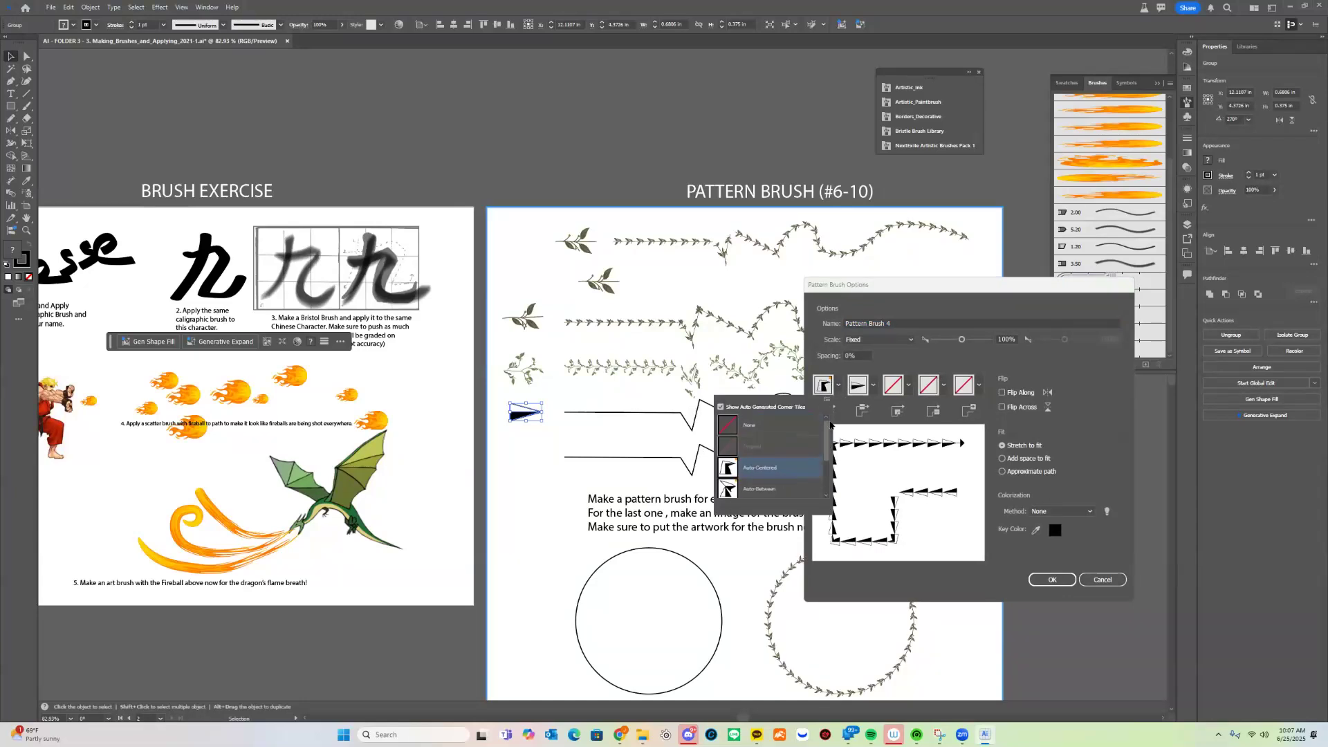
left_click(774, 424)
left_click(1051, 579)
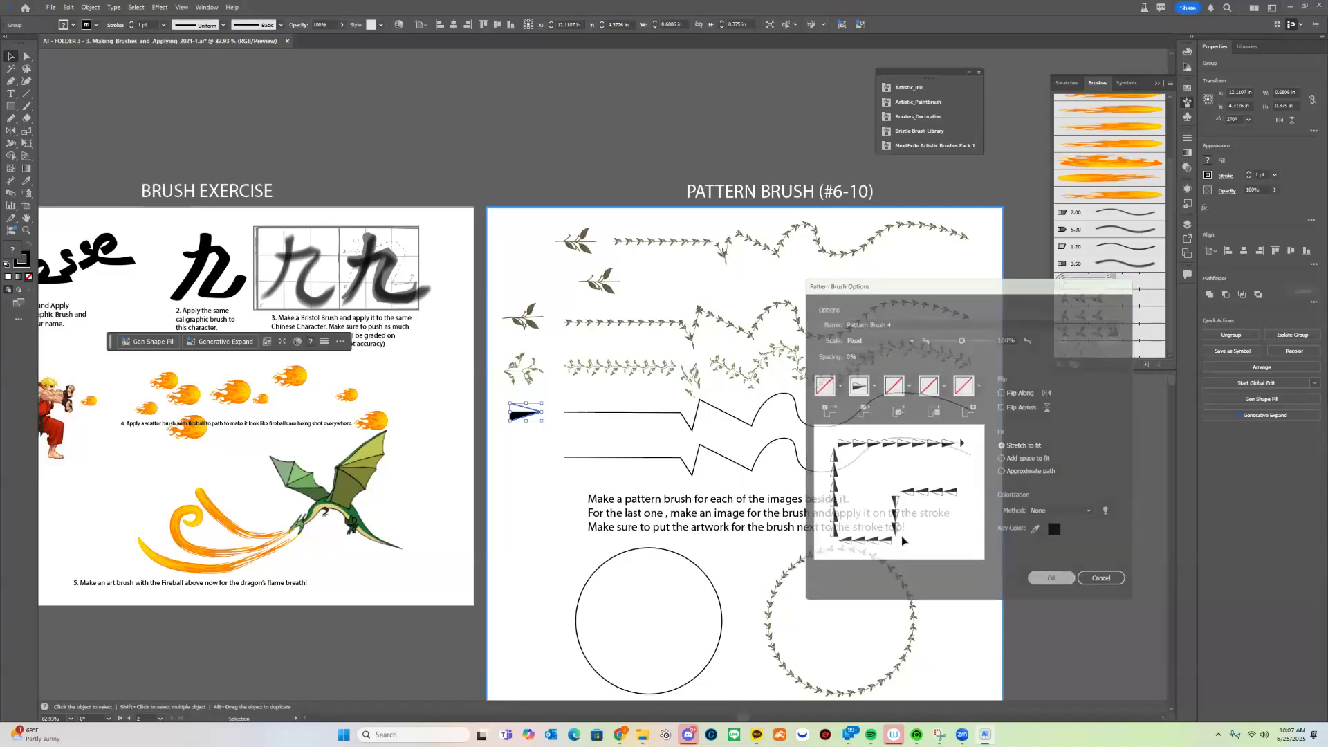
- Apply the triangle pattern brush to the path beside the triangle and set its stroke weight to 0.5 pt
left_click(671, 415)
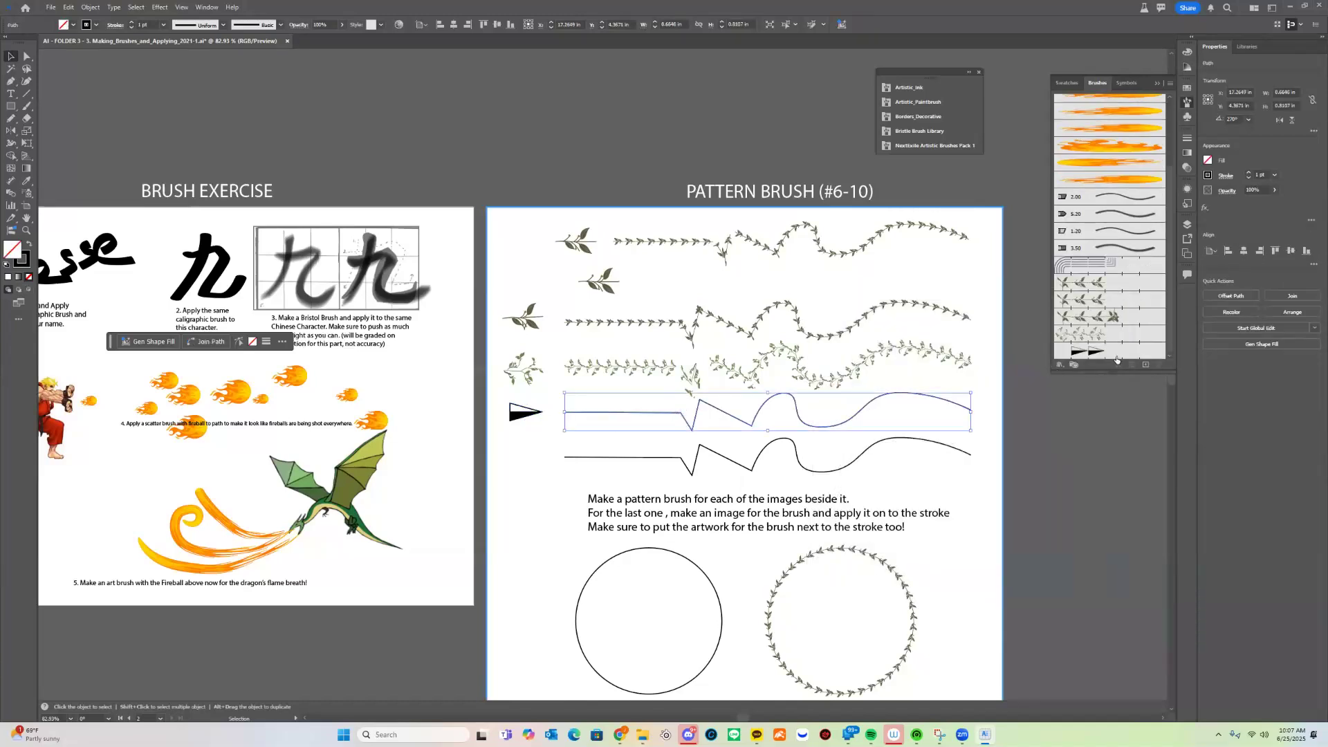
left_click(1082, 351)
left_click(1063, 496)
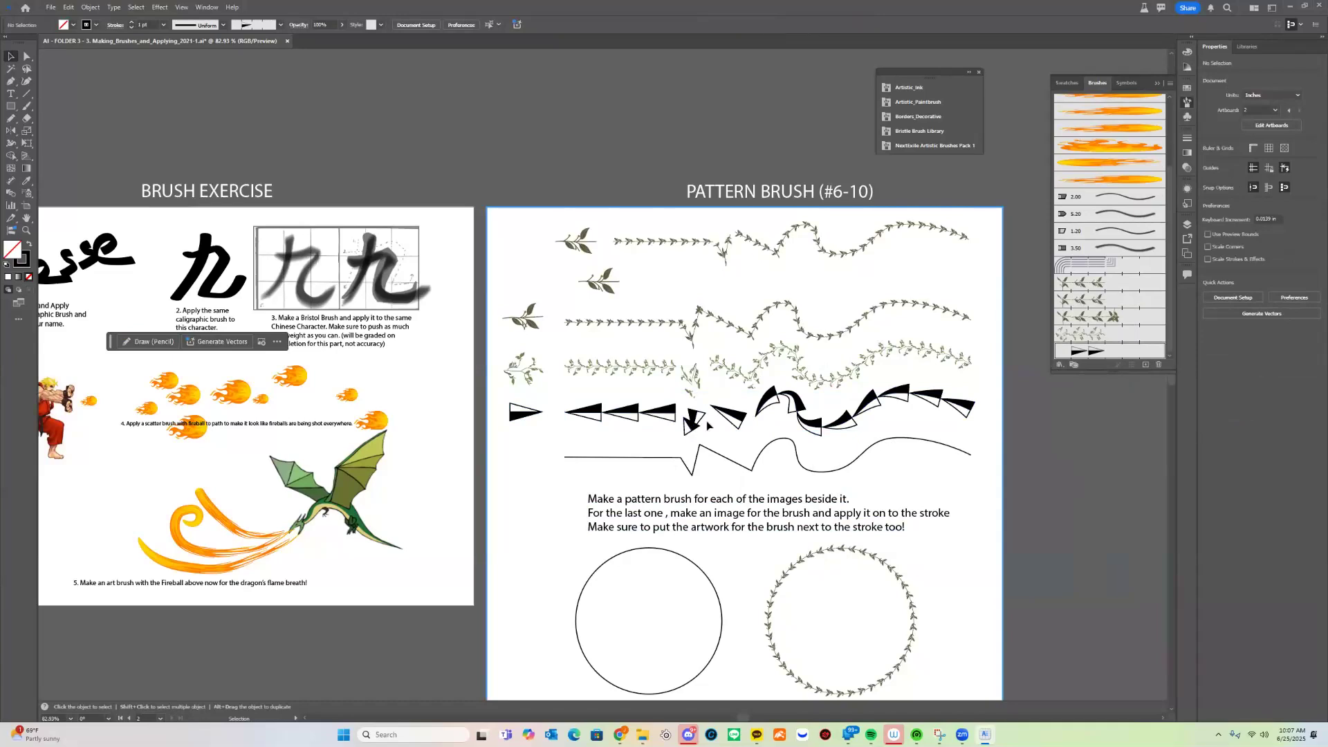
left_click(851, 419)
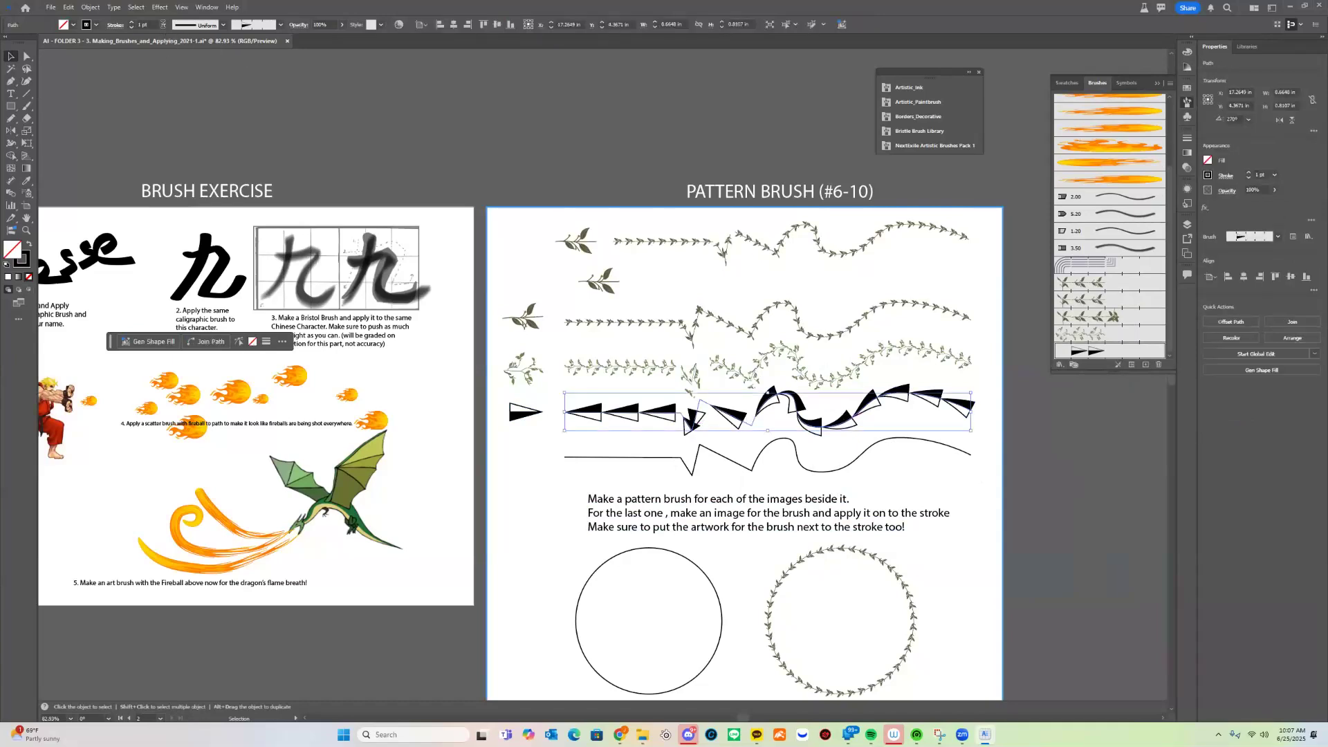
left_click(132, 30)
left_click(132, 29)
- Try painting freehand artwork with the Paintbrush in the empty space below the triangle and undo the strokes
left_click_drag(595, 440, 632, 330)
key("z")
left_click(751, 420)
left_click_drag(555, 386, 805, 540)
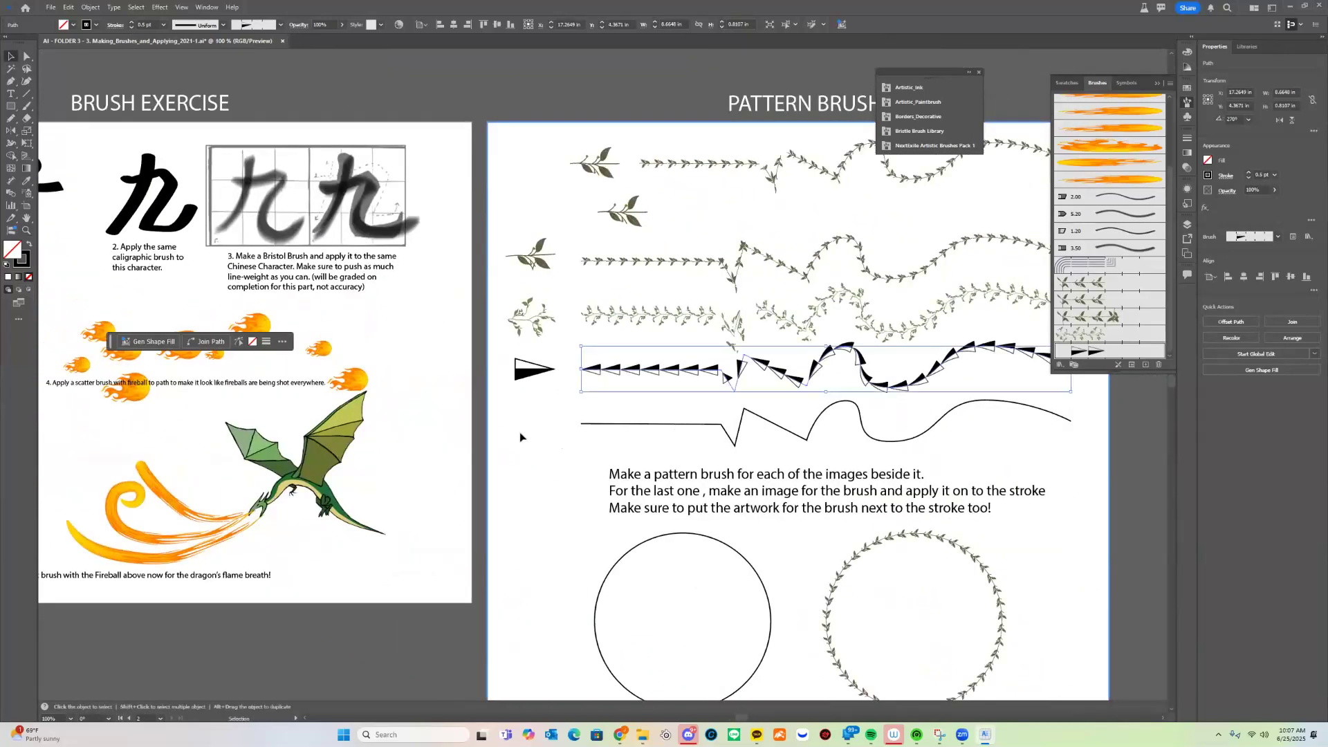
key("b")
scroll(546, 432, "up", 5)
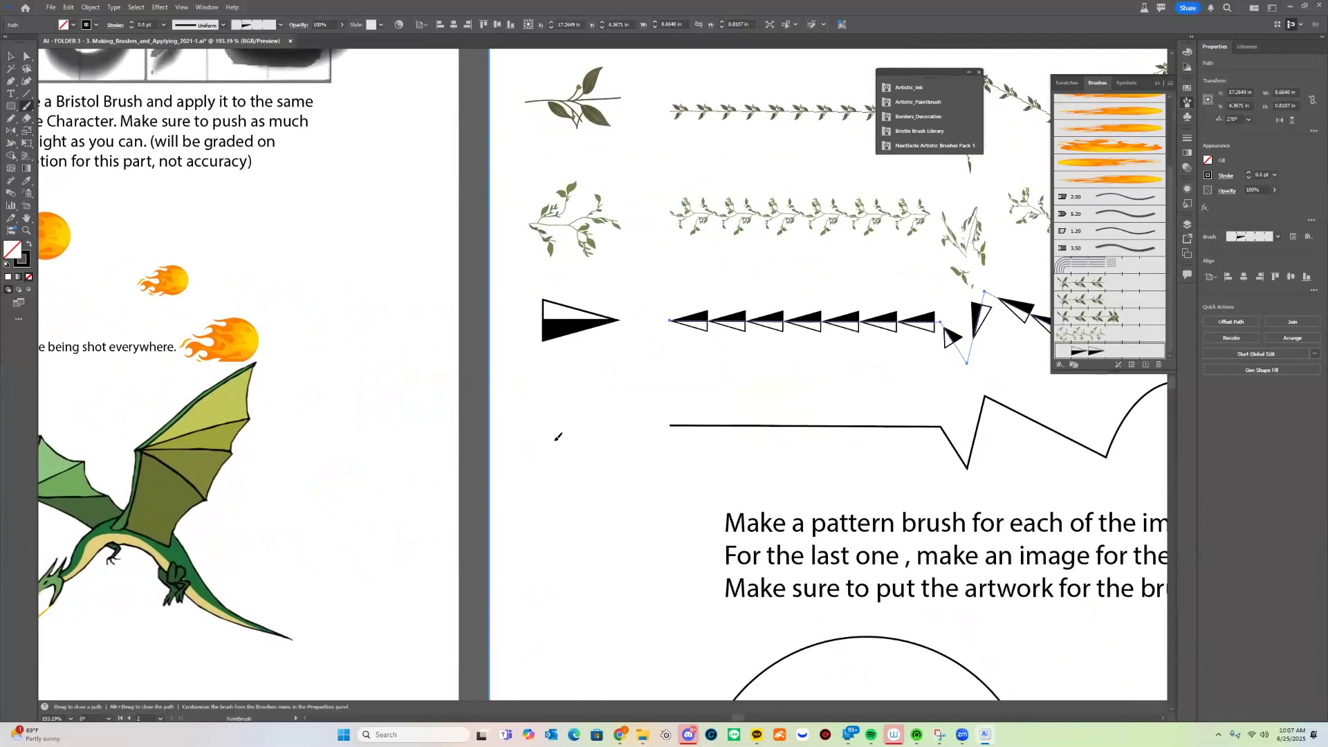
left_click_drag(571, 402, 571, 403)
key("ctrl+z")
left_click_drag(706, 655, 700, 656)
scroll(700, 656, "down", 3)
left_click_drag(718, 564, 559, 612)
key("ctrl+z")
key("ctrl+z")
left_click_drag(735, 270, 765, 373)
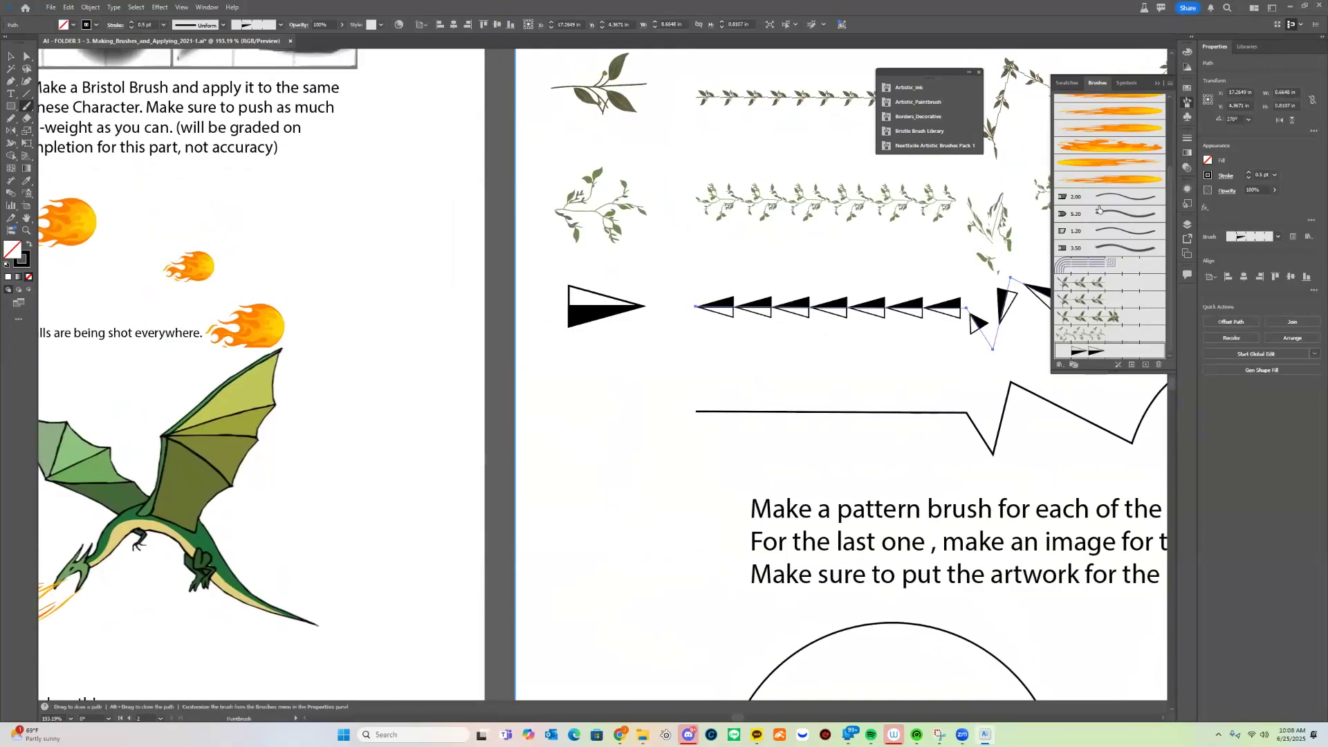
key("ctrl+z")
- Try painting a wavy stroke with the 5.20 bristle brush below the triangle and undo it
left_click_drag(559, 432, 651, 364)
mouse_move(638, 413)
left_mouse_down()
mouse_move(765, 483)
mouse_move(734, 467)
left_mouse_up()
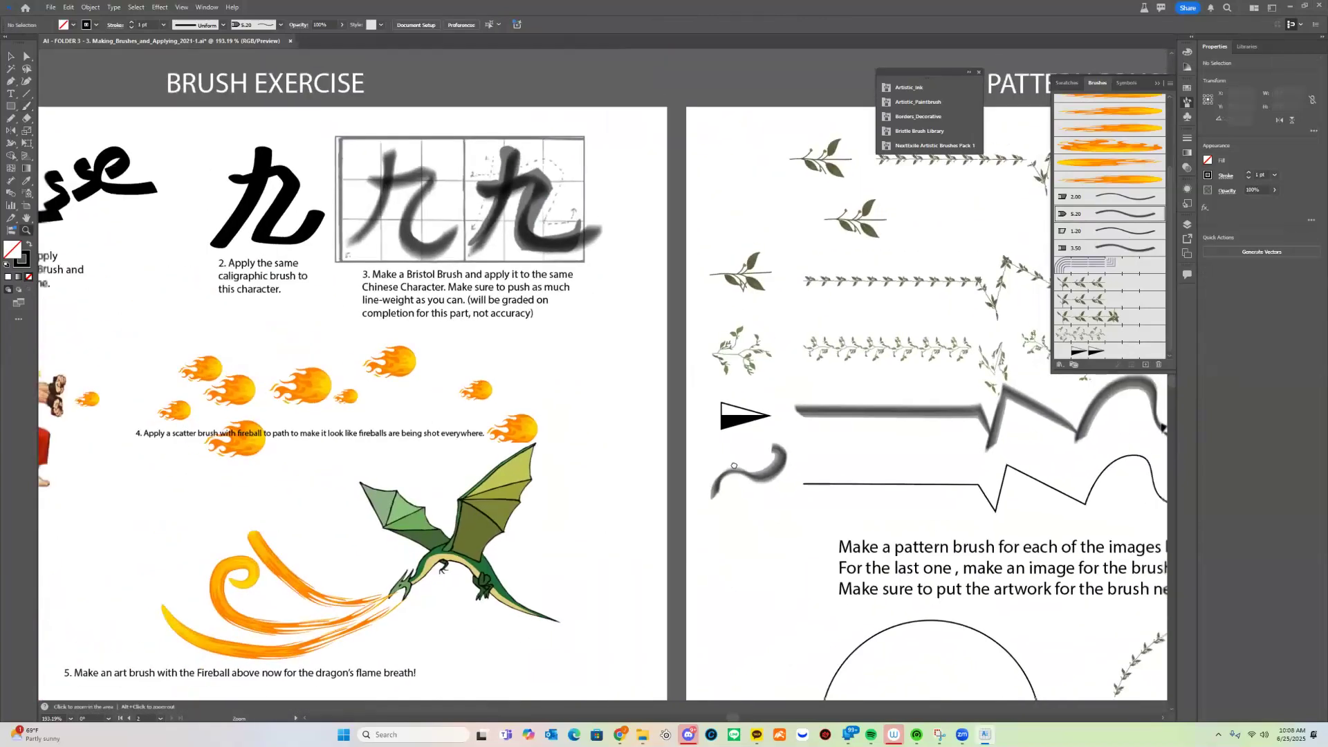
key("ctrl+z")
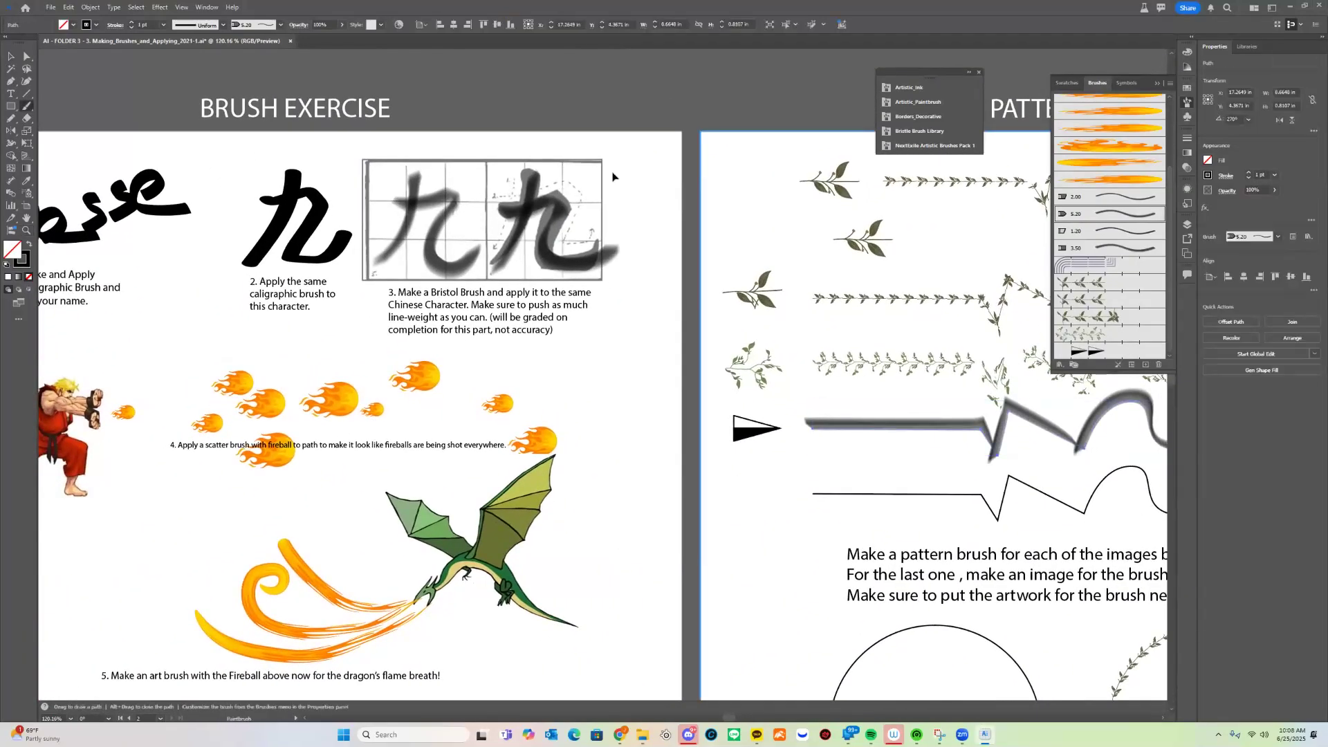
- Duplicate the bristle-brush Chinese character into the space below the triangle and reduce the copy's stroke weight to 0.25 pt
key("v")
left_click(537, 256)
mouse_move(588, 266)
left_mouse_down()
mouse_move(593, 359)
mouse_move(589, 304)
mouse_move(595, 360)
mouse_move(758, 484)
mouse_move(779, 448)
mouse_move(750, 490)
left_mouse_up()
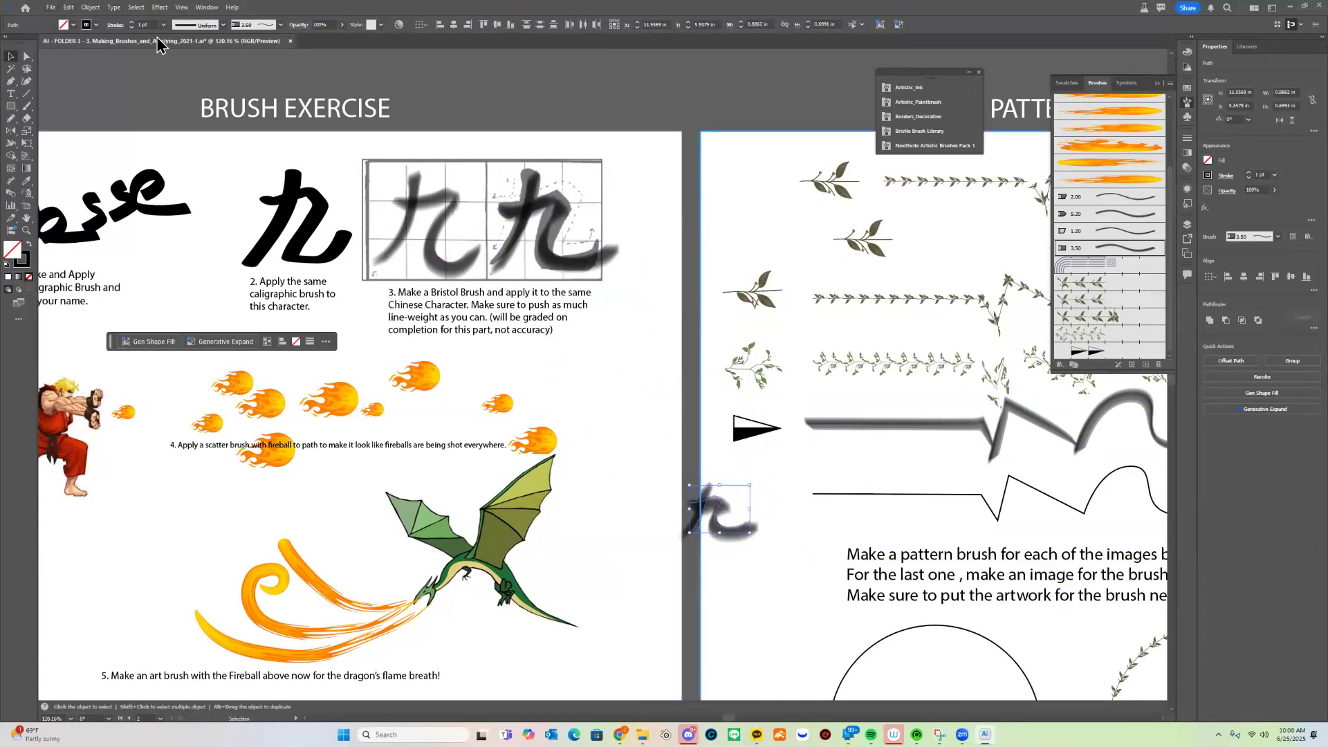
left_click(131, 27)
left_click(130, 28)
left_click(131, 28)
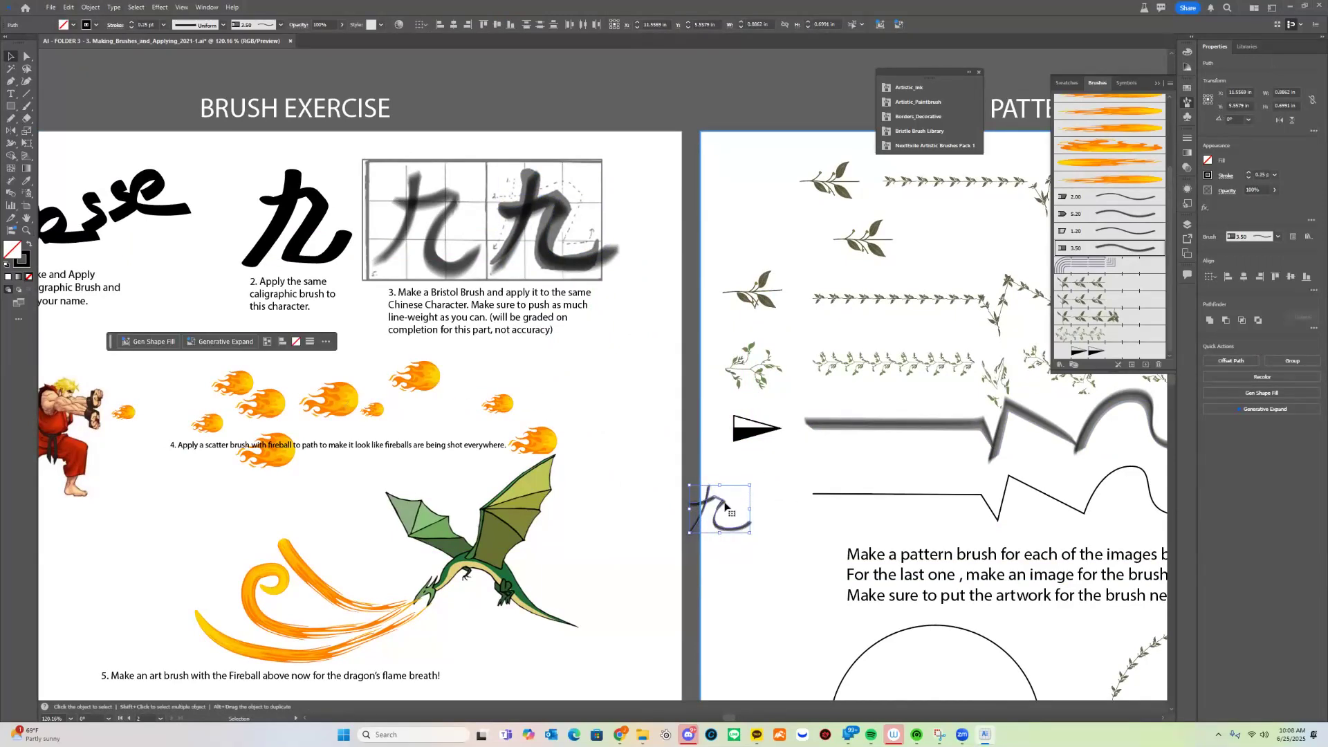
mouse_move(722, 501)
left_mouse_down()
mouse_move(749, 471)
mouse_move(797, 469)
left_mouse_up()
- Paint a short wavy stroke beside the copied character and define all these strokes as a pattern brush with the default options
key("b")
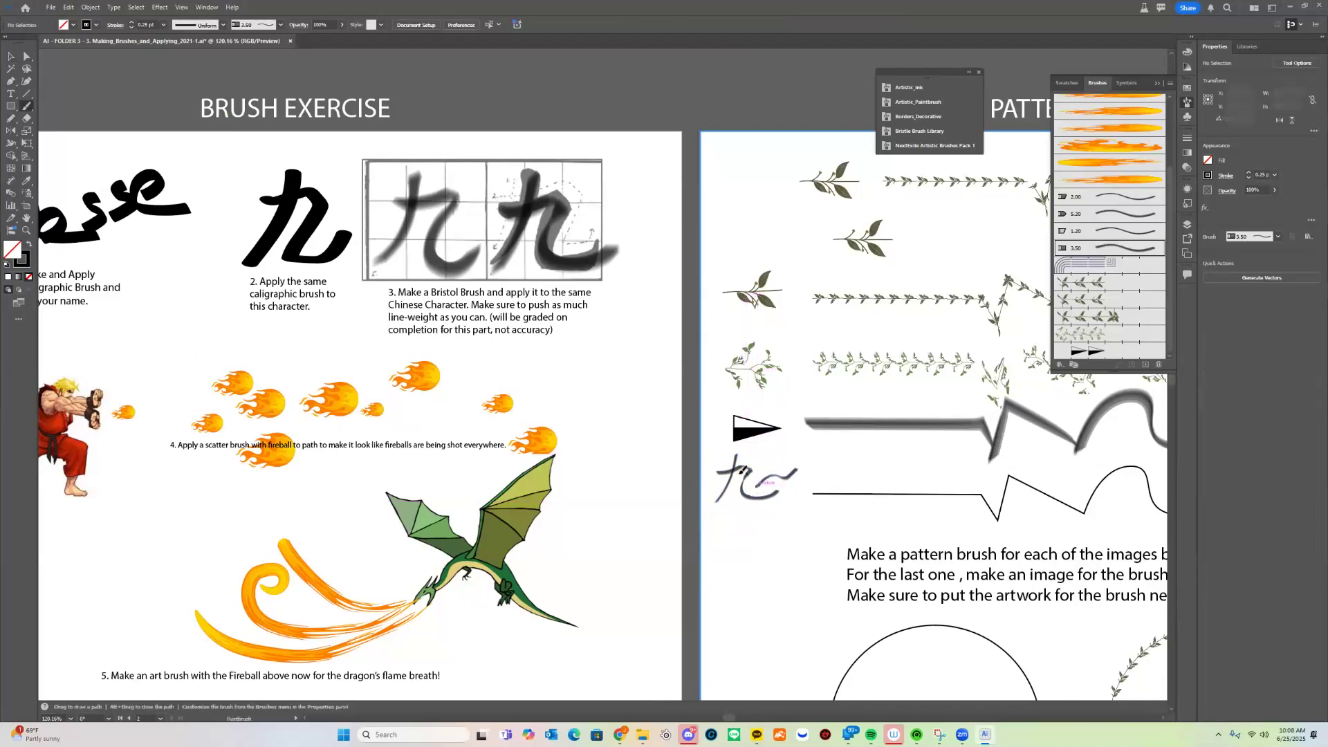
key("v")
scroll(812, 475, "up", 2, "alt")
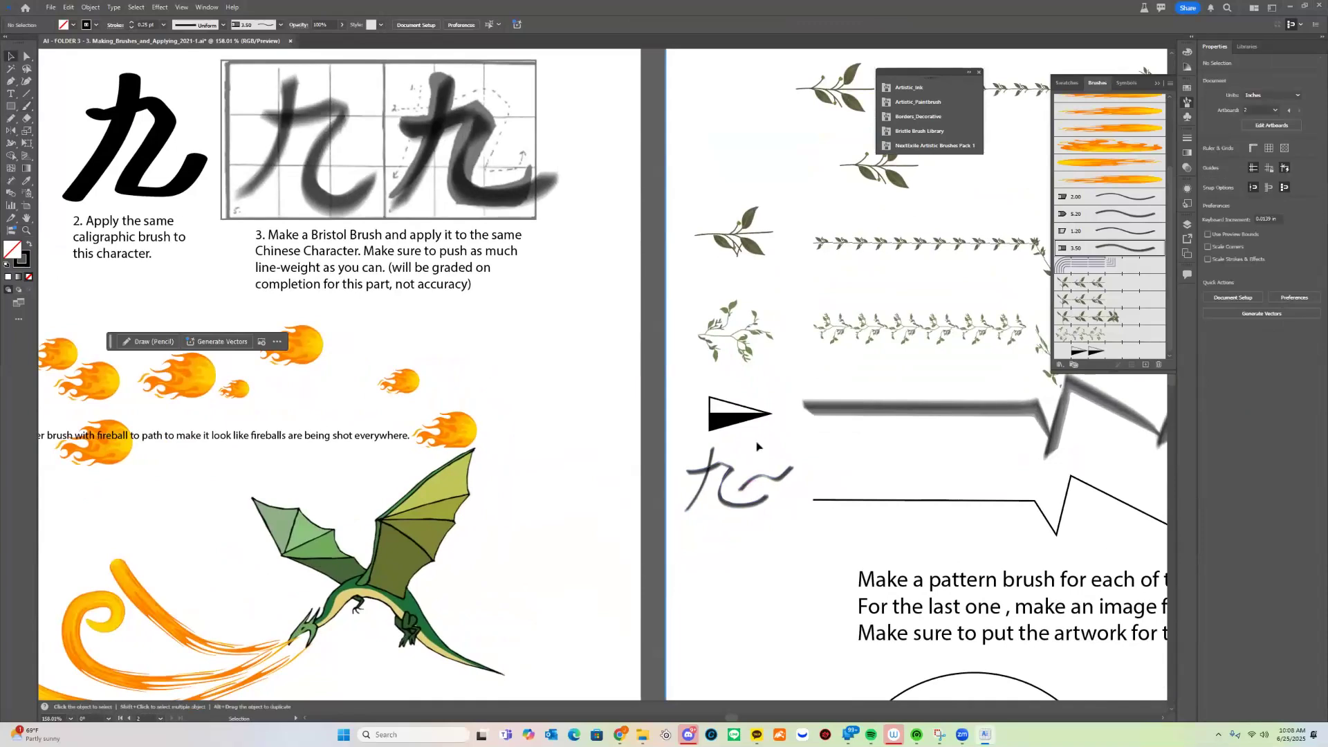
left_click(694, 510)
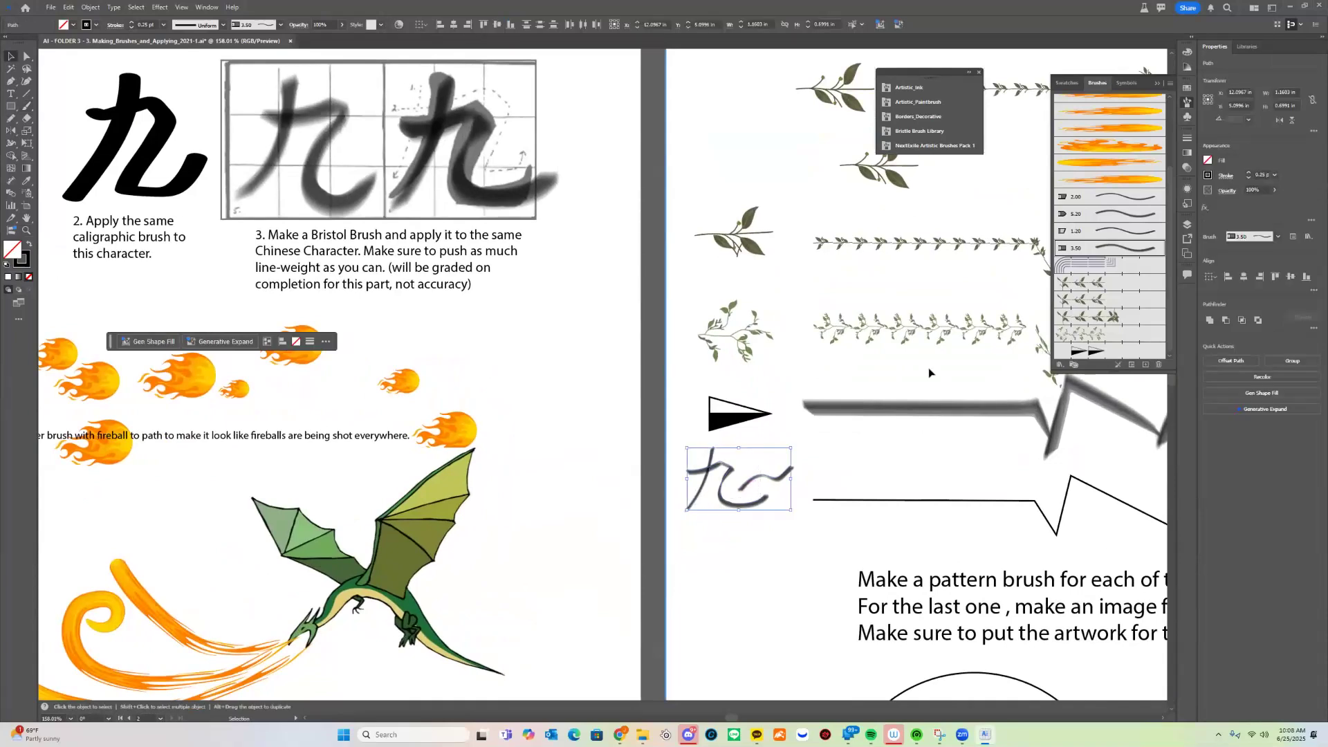
left_click(1146, 365)
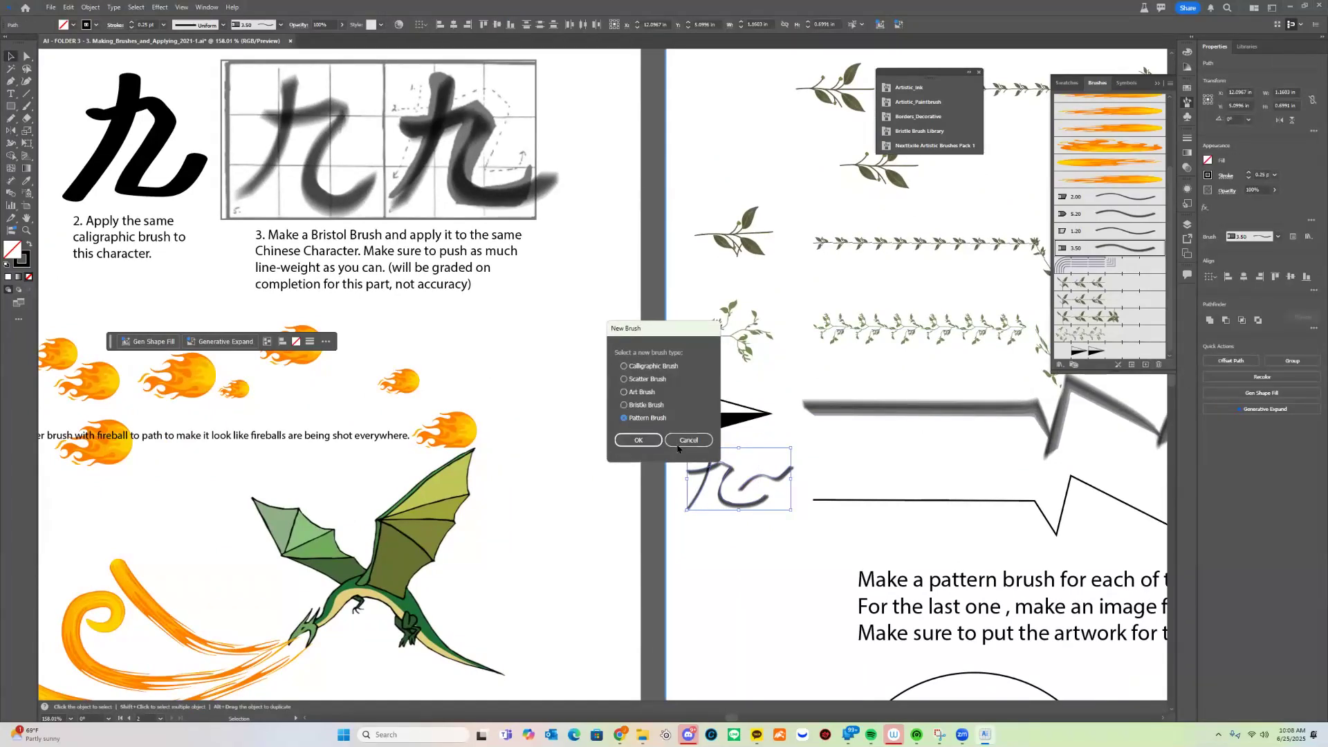
left_click(637, 441)
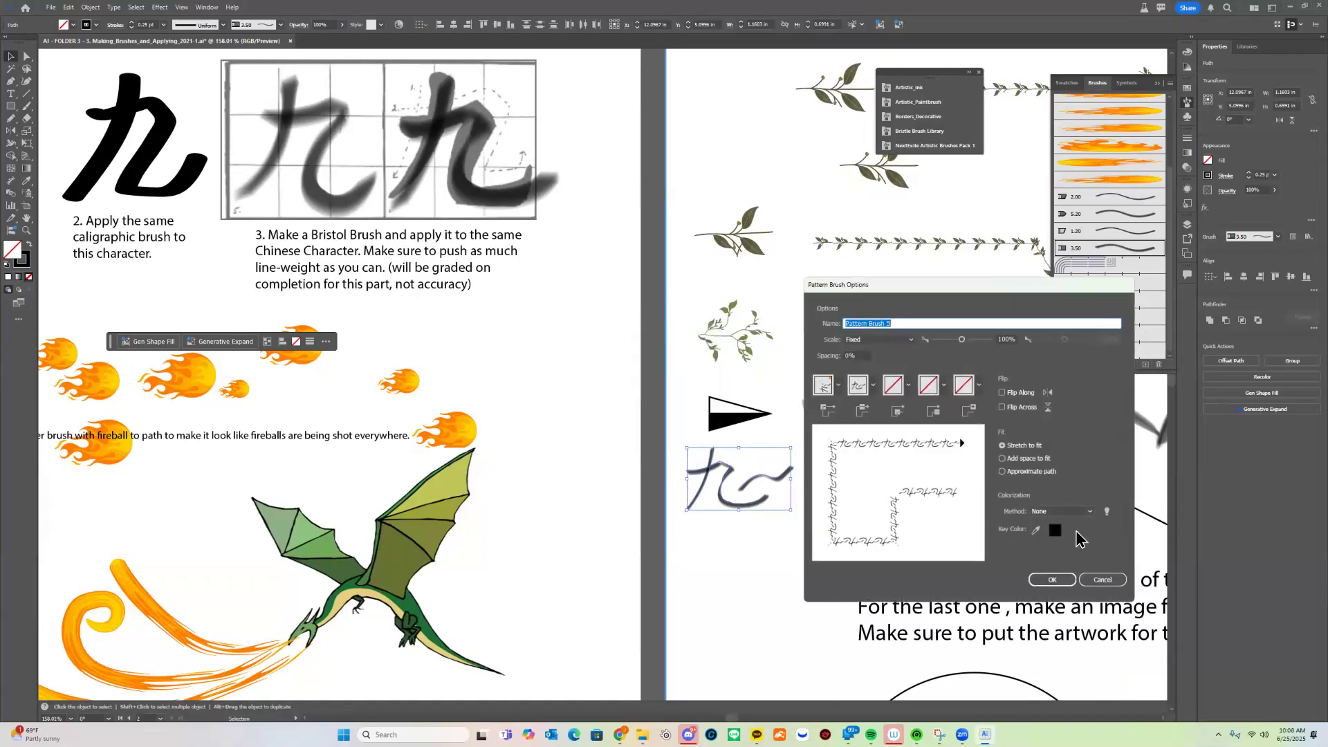
left_click(1052, 580)
- Apply the character pattern brush to the last path, set its stroke weight to 0.25 pt and deselect it
left_click_drag(843, 486, 752, 453)
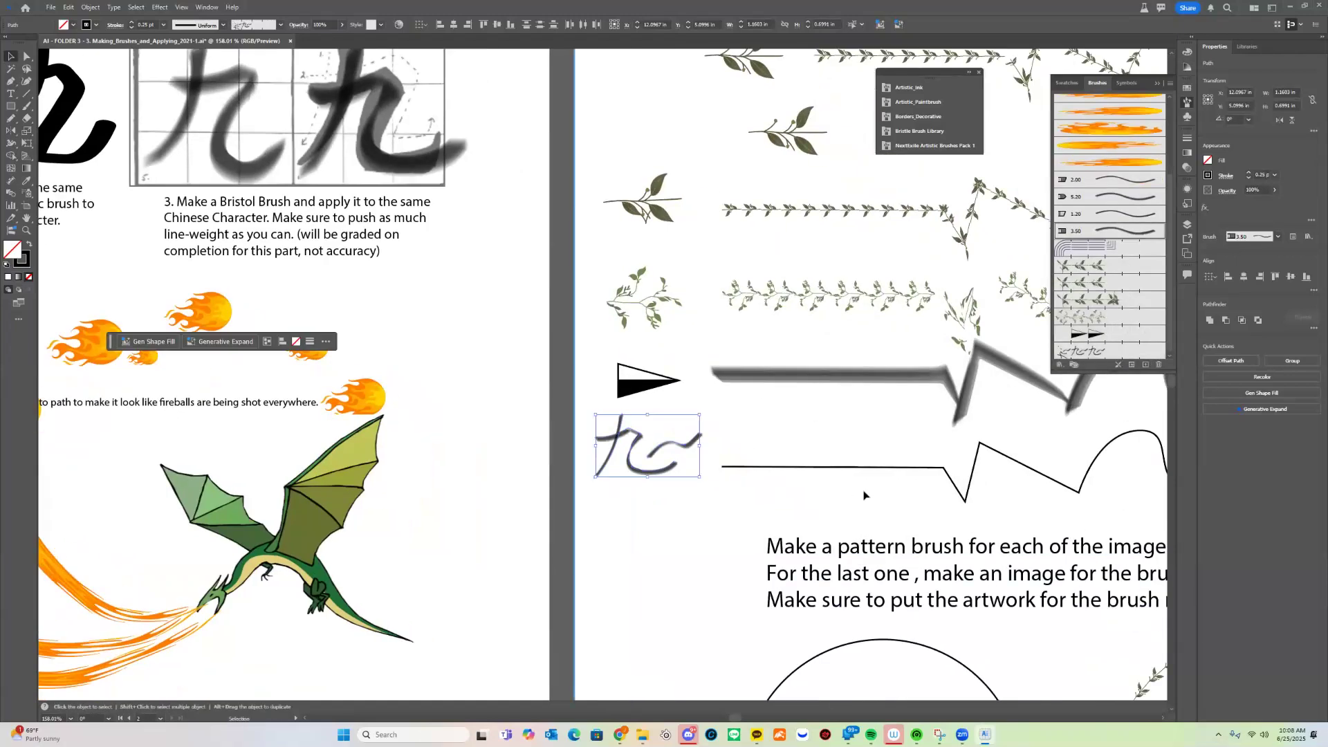
left_click(870, 467)
left_click(1088, 351)
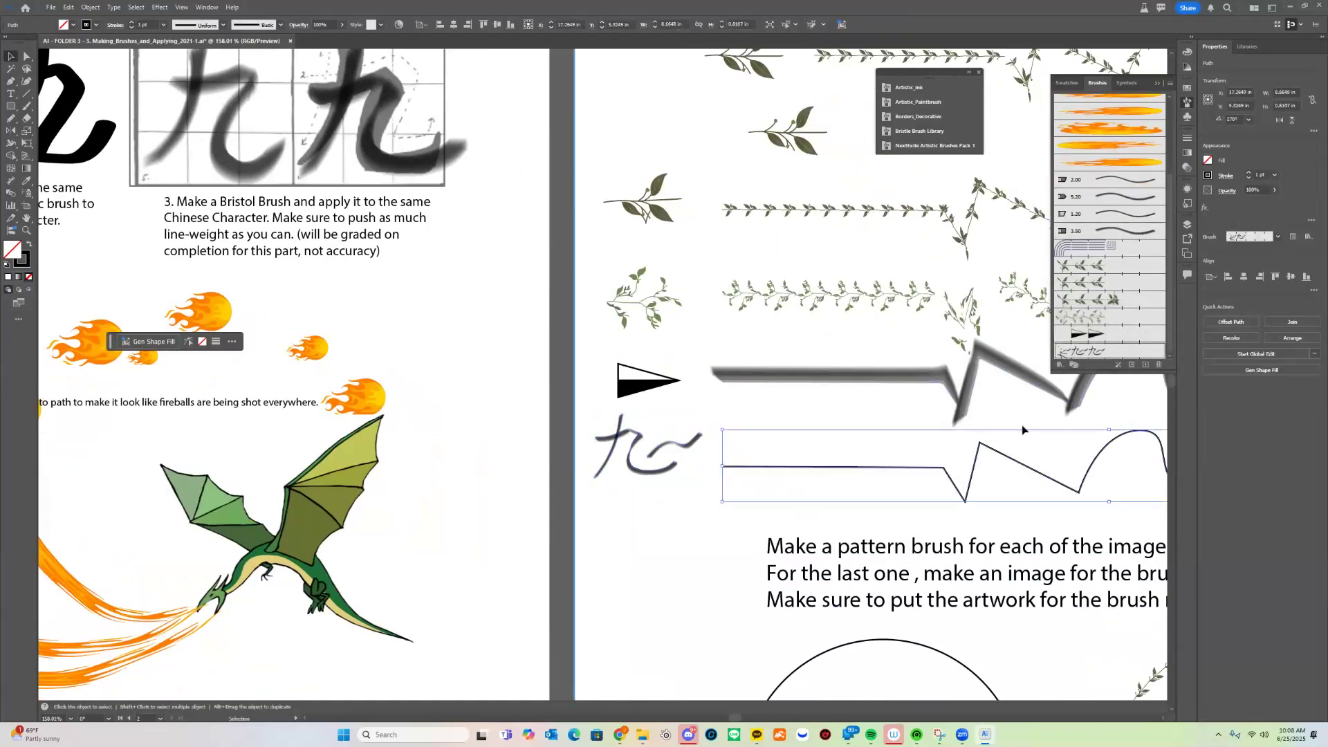
left_click(131, 27)
left_click(131, 27)
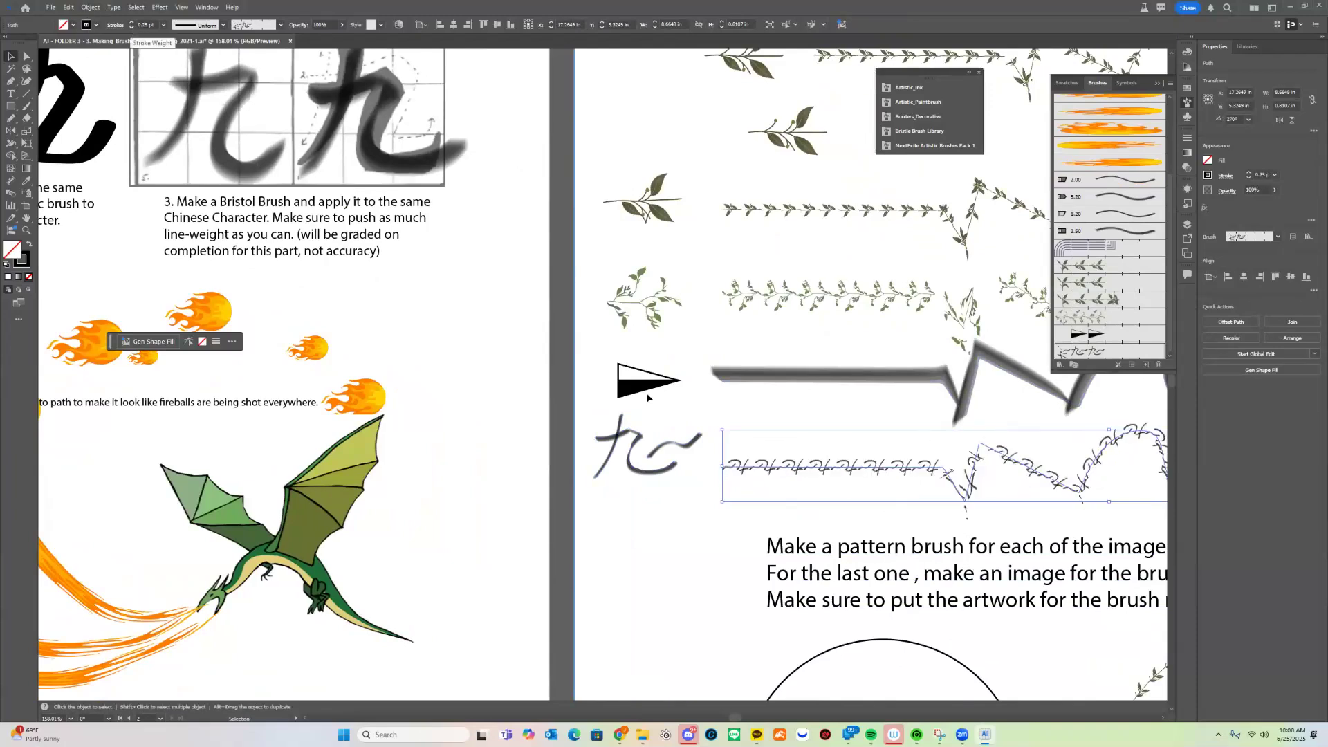
left_click_drag(646, 392, 394, 348)
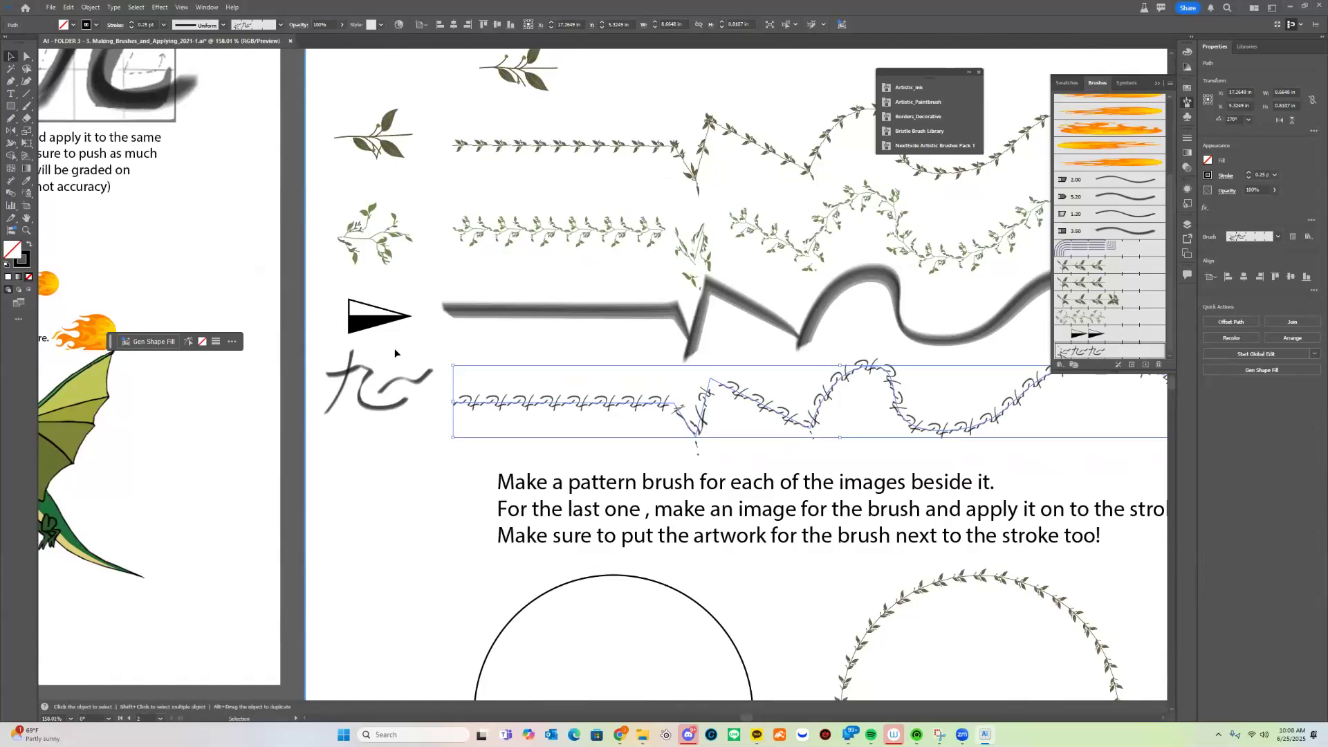
mouse_move(947, 420)
left_mouse_down()
mouse_move(816, 500)
mouse_move(945, 509)
left_mouse_up()
left_click(945, 509)
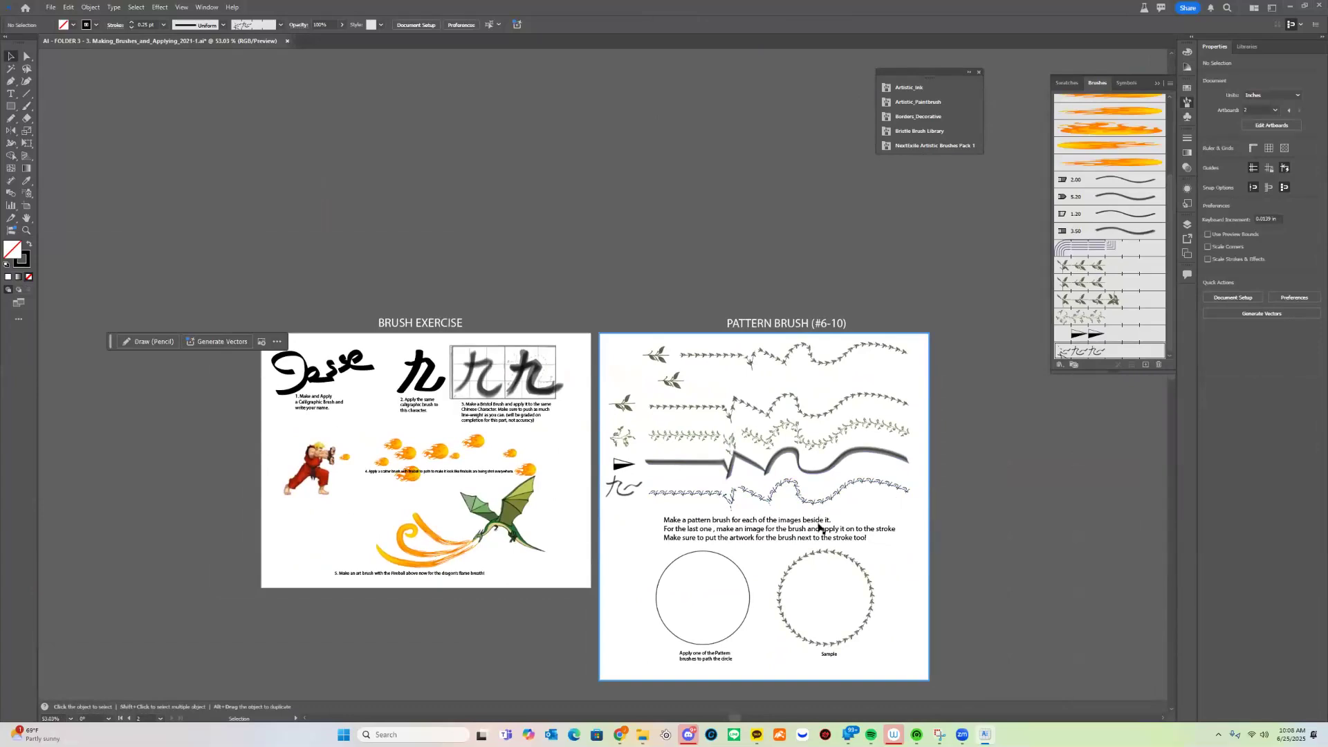
- Apply a leaf sprig pattern brush to the plain circle and set its stroke weight to 0.5 pt
left_click_drag(639, 558, 713, 514)
left_click_drag(569, 482, 679, 575)
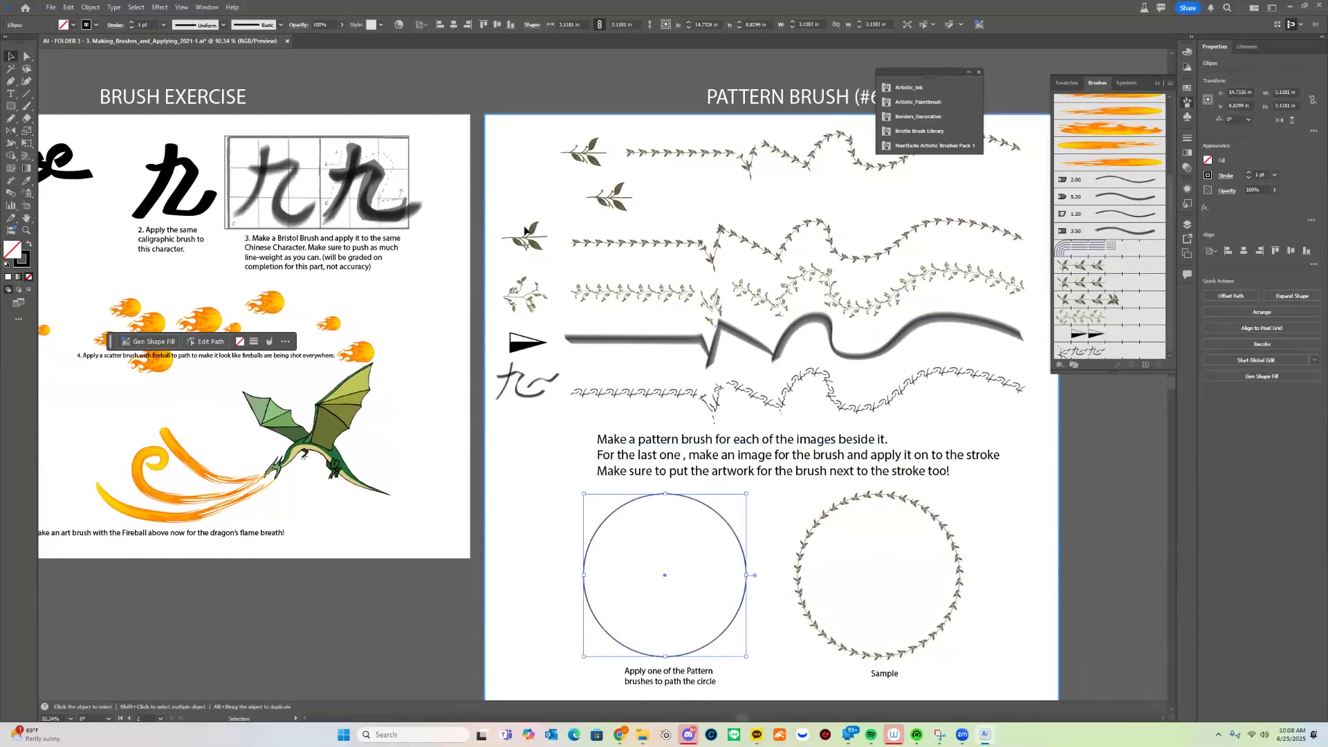
left_click(1124, 301)
left_click(132, 27)
left_click(131, 28)
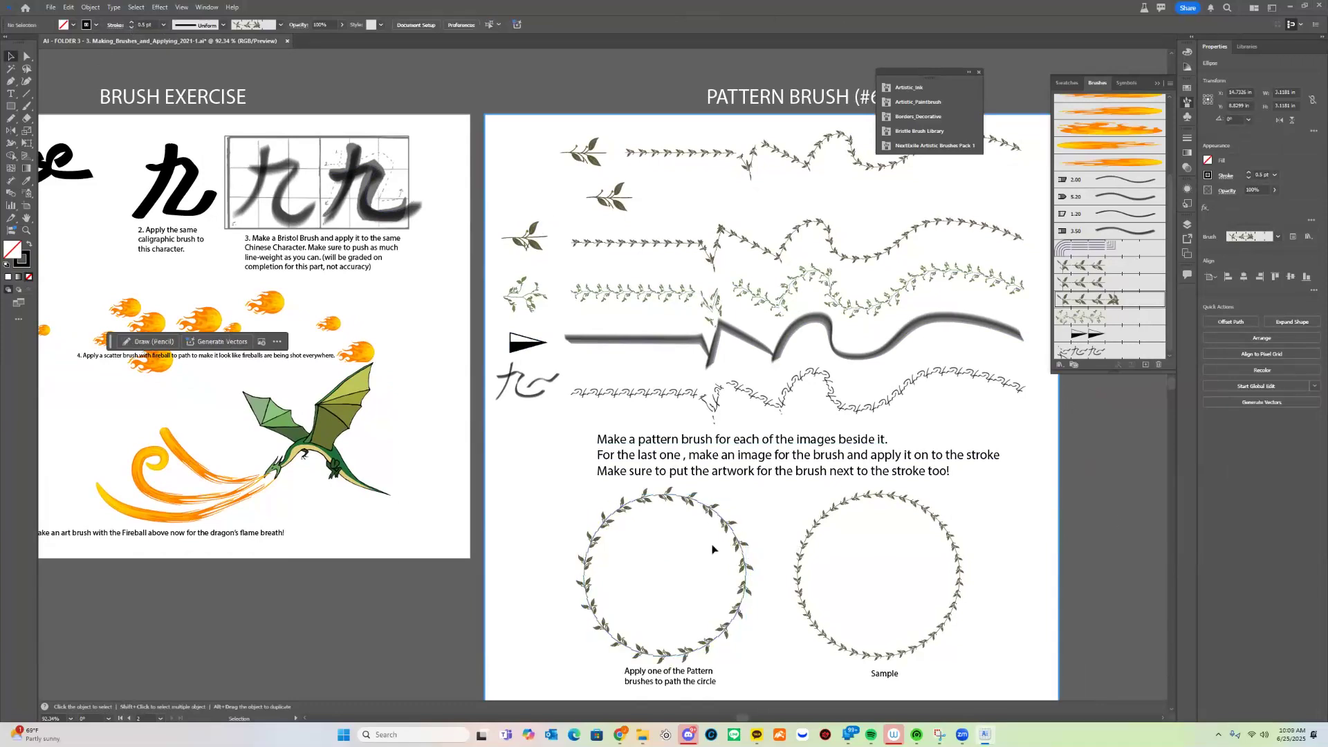
- Apply the Chinese character pattern brush to the circle beside the sample in place of the leaf sprig brush and deselect it
left_click(1097, 352)
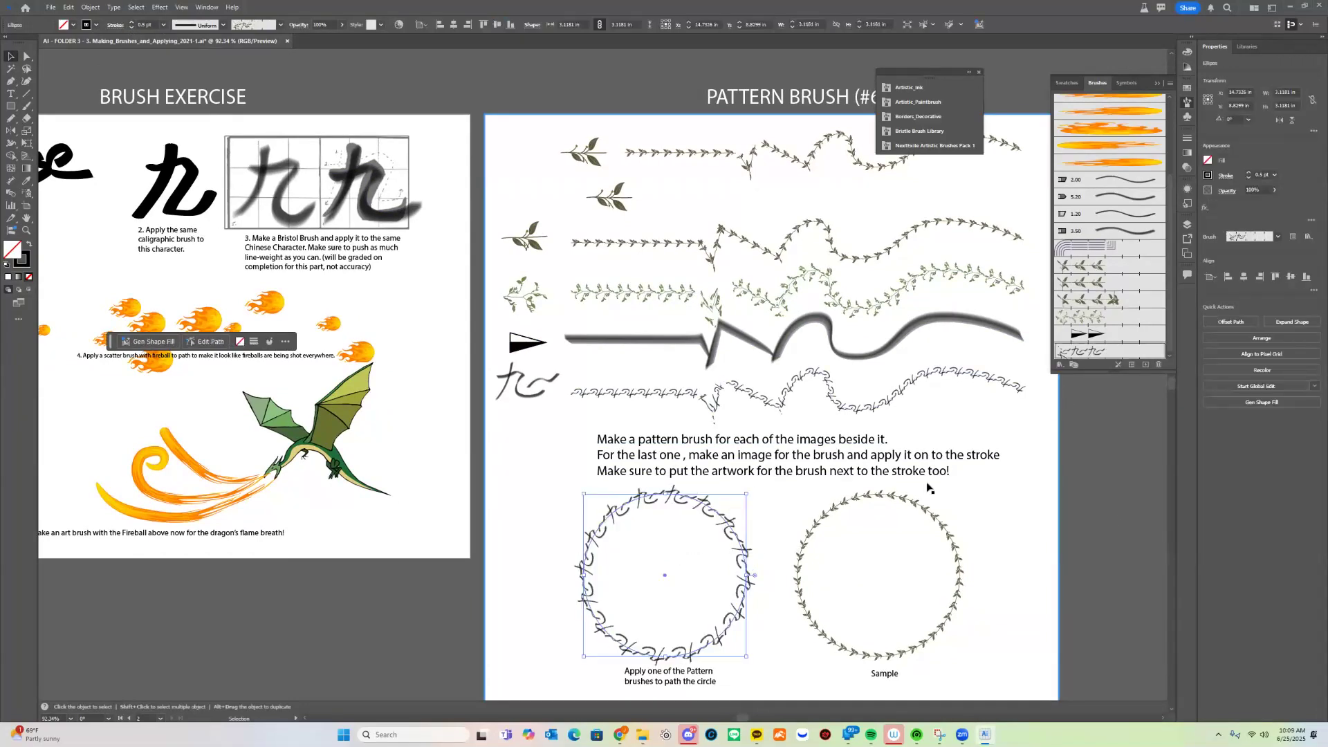
left_click(1086, 537)
left_click_drag(1085, 537, 1196, 424)
mouse_move(727, 530)
left_mouse_down()
mouse_move(898, 513)
mouse_move(732, 545)
mouse_move(642, 519)
mouse_move(427, 560)
left_mouse_up()
left_click_drag(765, 587, 901, 507)
left_click_drag(779, 529, 685, 531)
left_click_drag(684, 530, 741, 516)
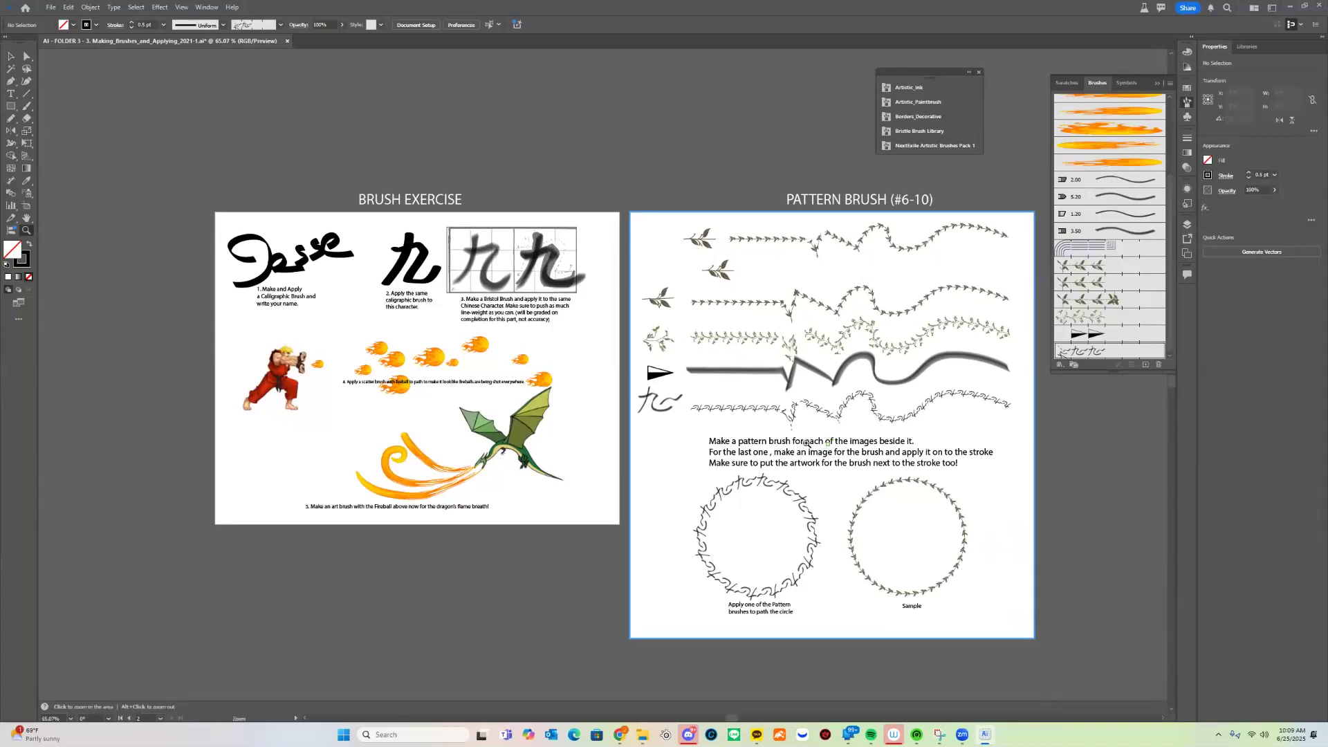
- Save the document on the computer as an Adobe Illustrator file in Downloads with the author's full name prefixed to the file name, using default options
left_click(49, 6)
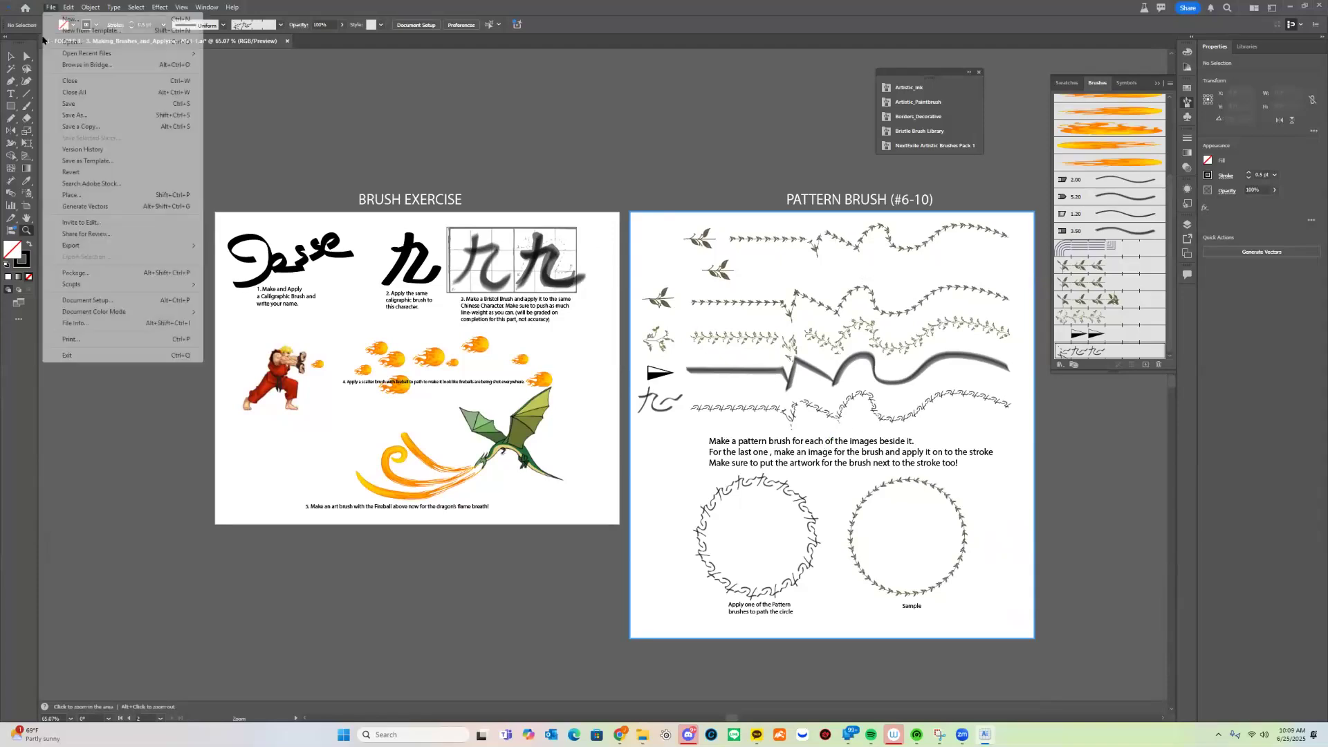
left_click(72, 115)
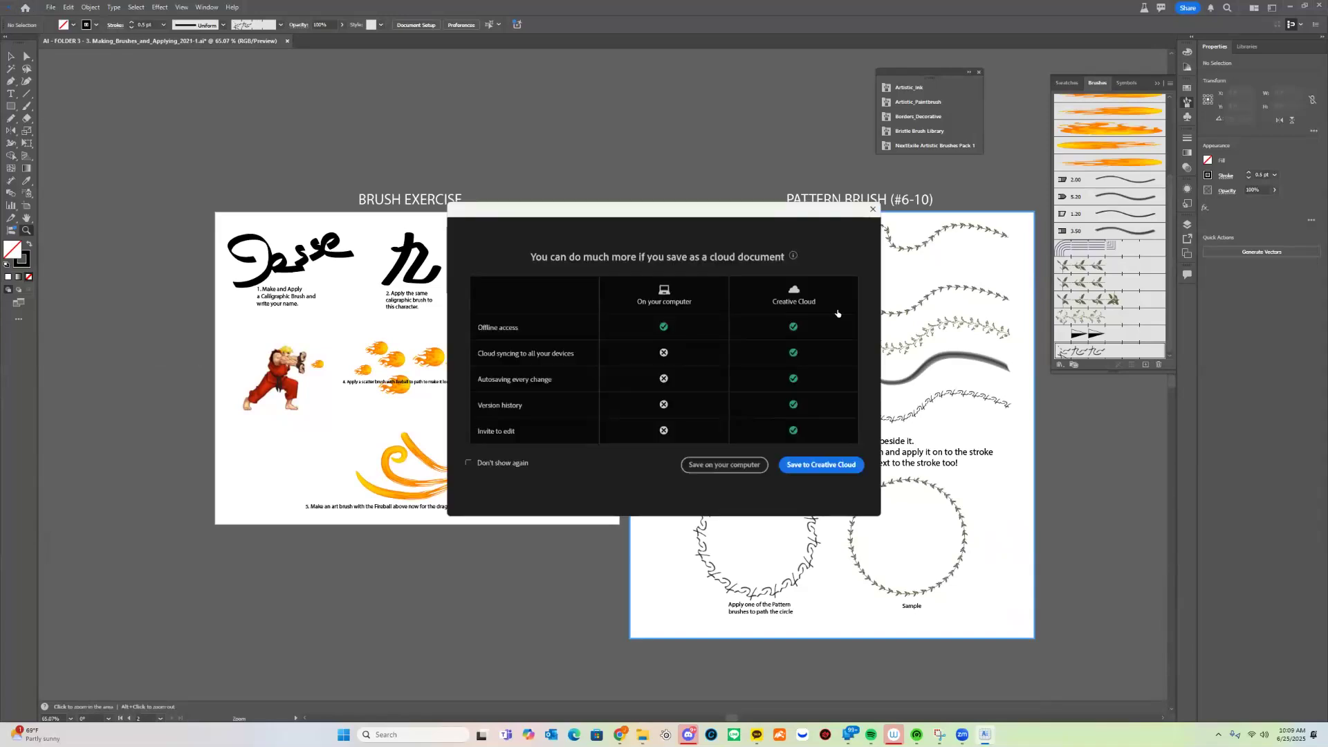
left_click(725, 467)
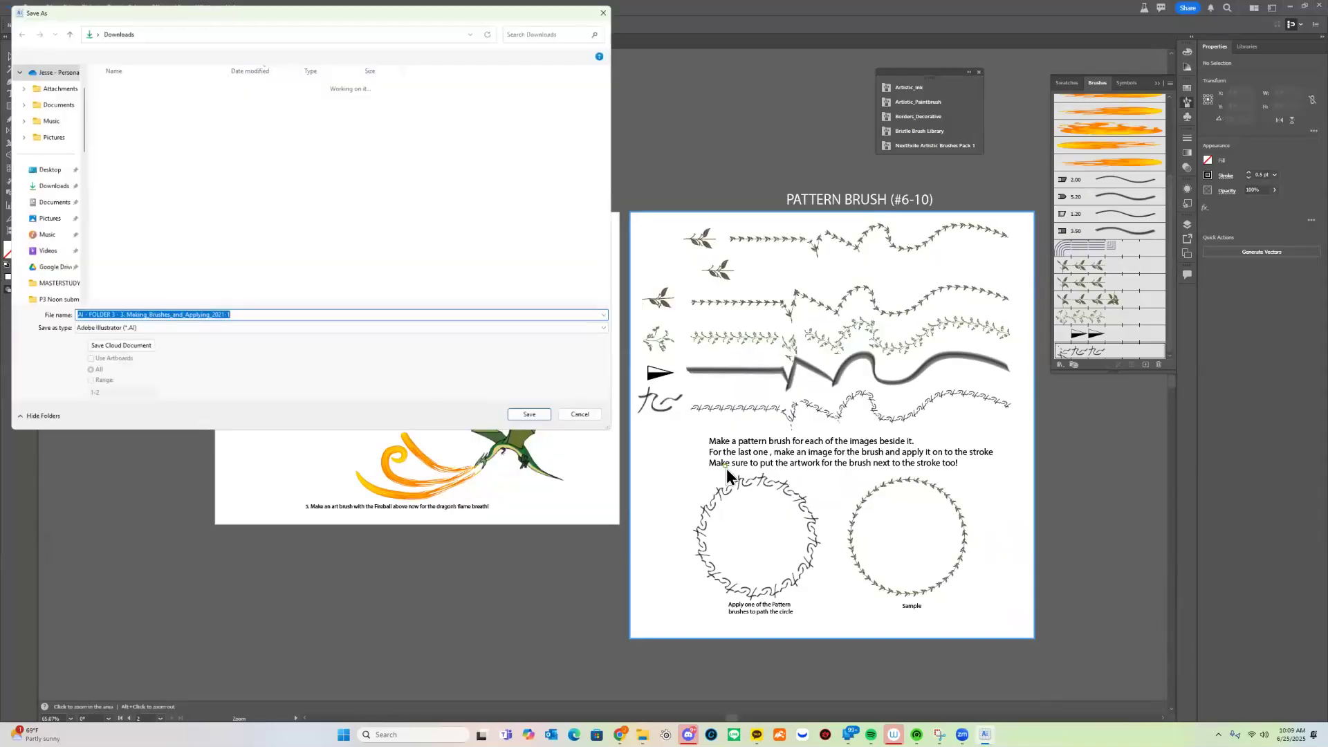
key("Home")
type("Jesse_Pak")
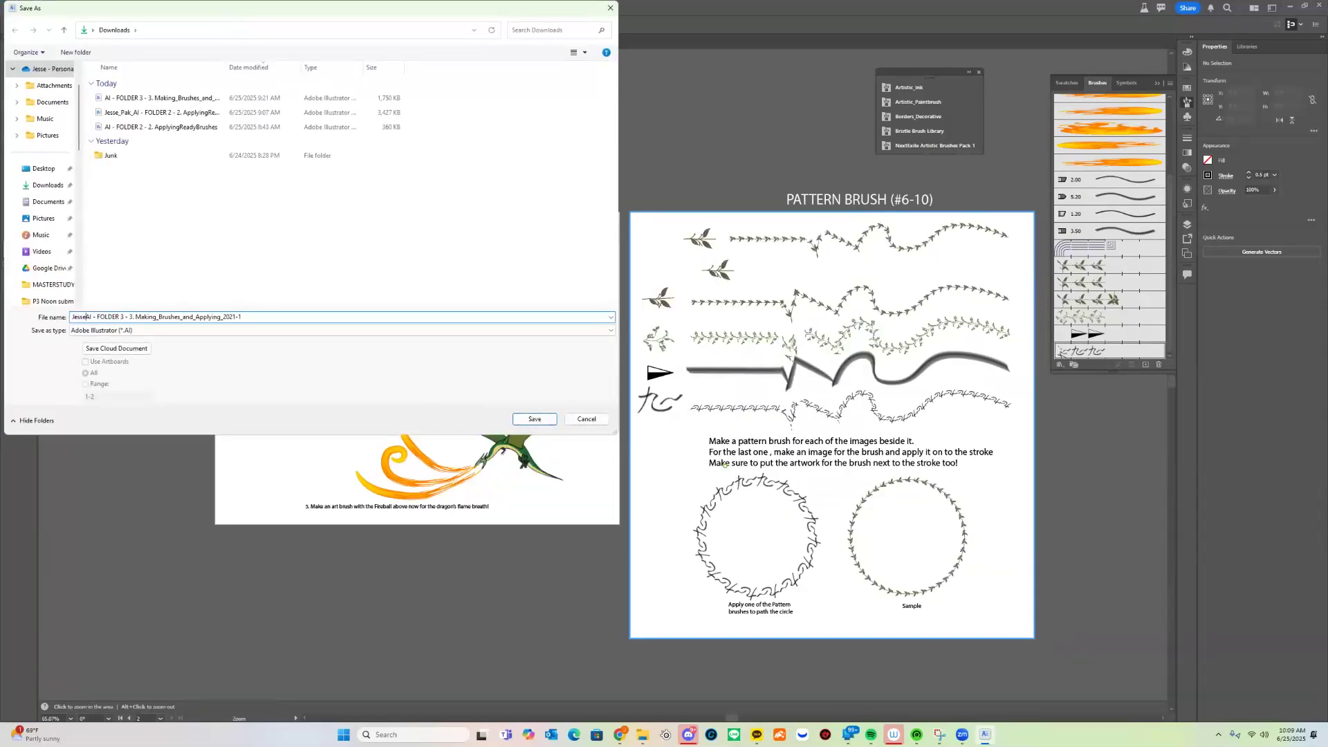
type("_")
key("Return")
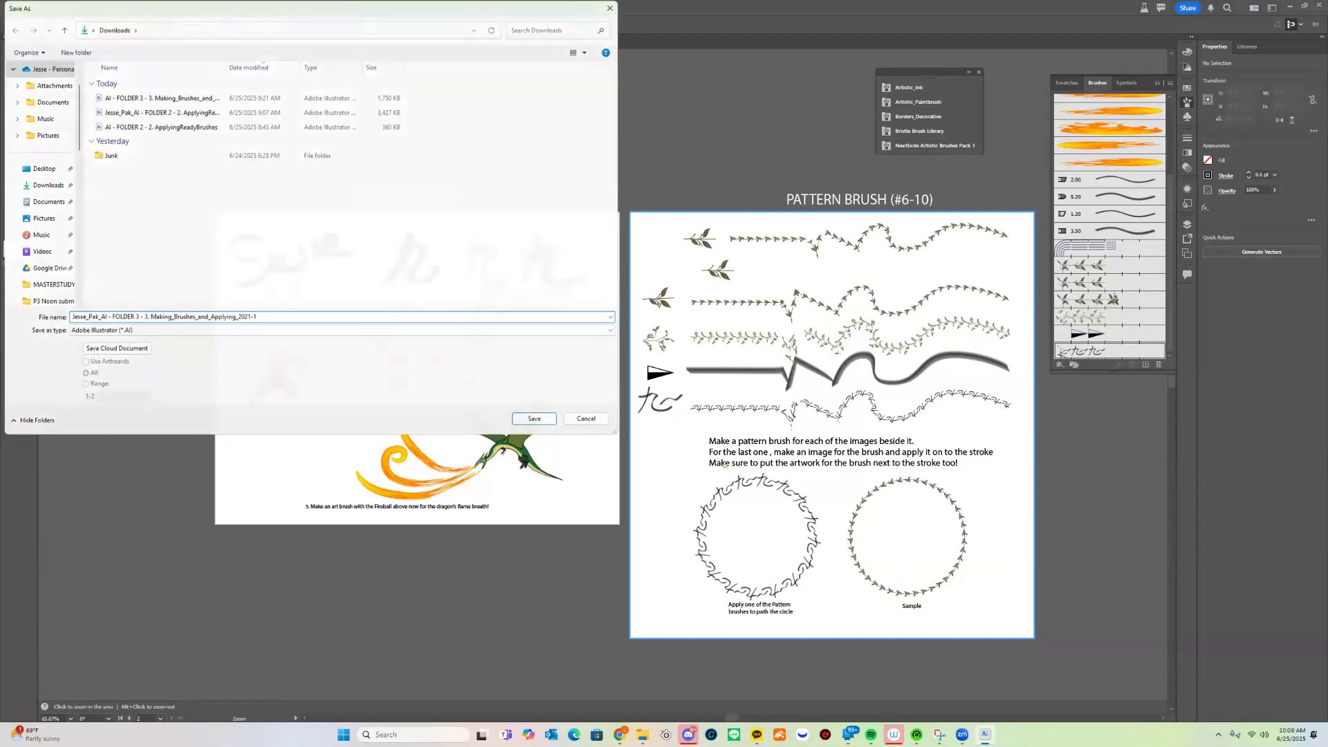
key("Return")
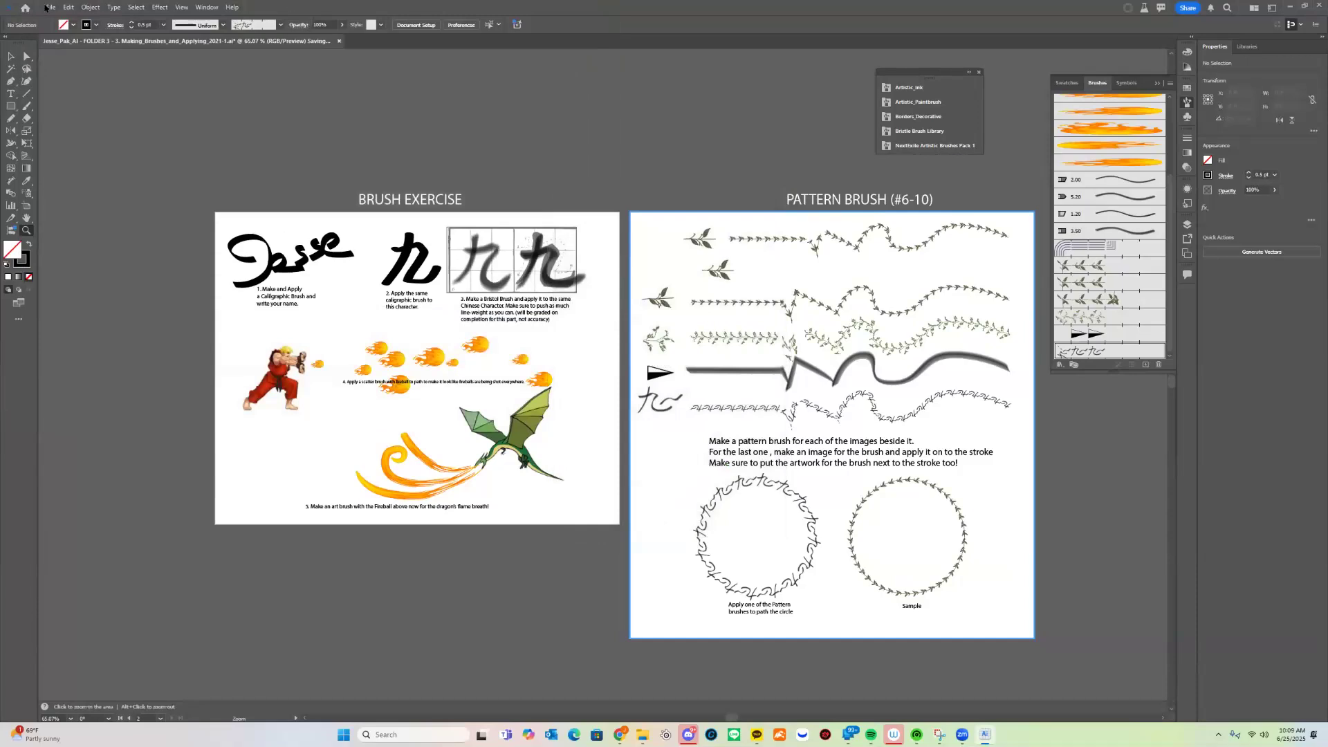
- Start exporting the document to the Downloads folder in JPEG format under its current file name, without using artboards
left_click(48, 8)
mouse_move(148, 248)
left_click(250, 261)
left_click(505, 331)
left_click(334, 388)
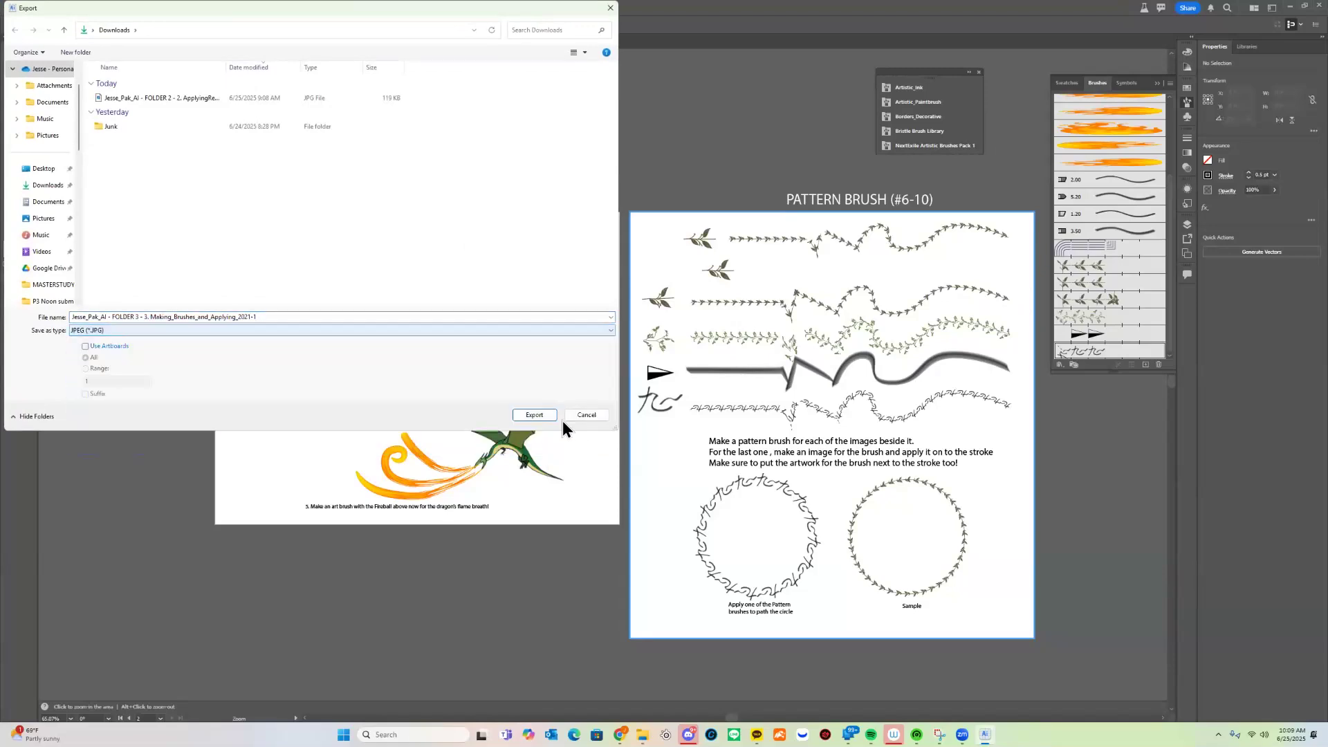
left_click(544, 413)
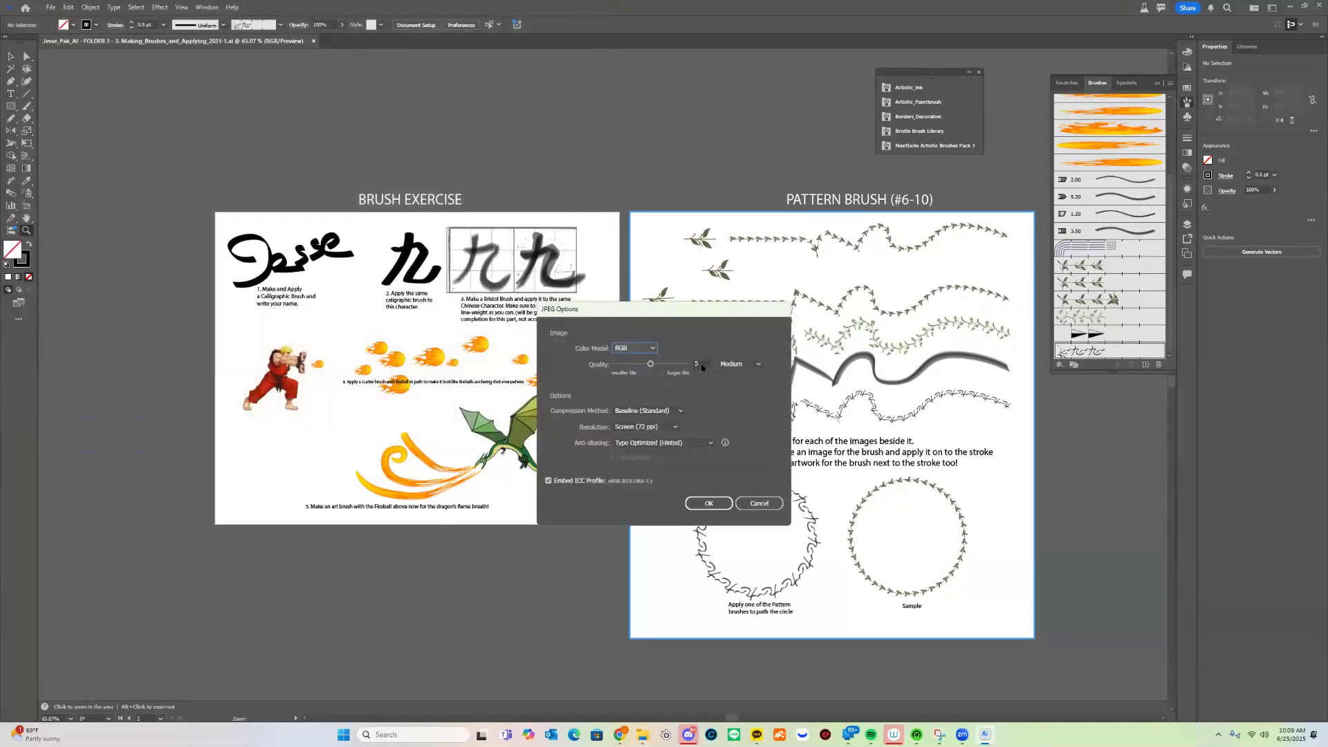
- Try the High (300 ppi) resolution with Medium quality for the JPEG export
left_click(654, 427)
left_click(730, 418)
left_click(650, 429)
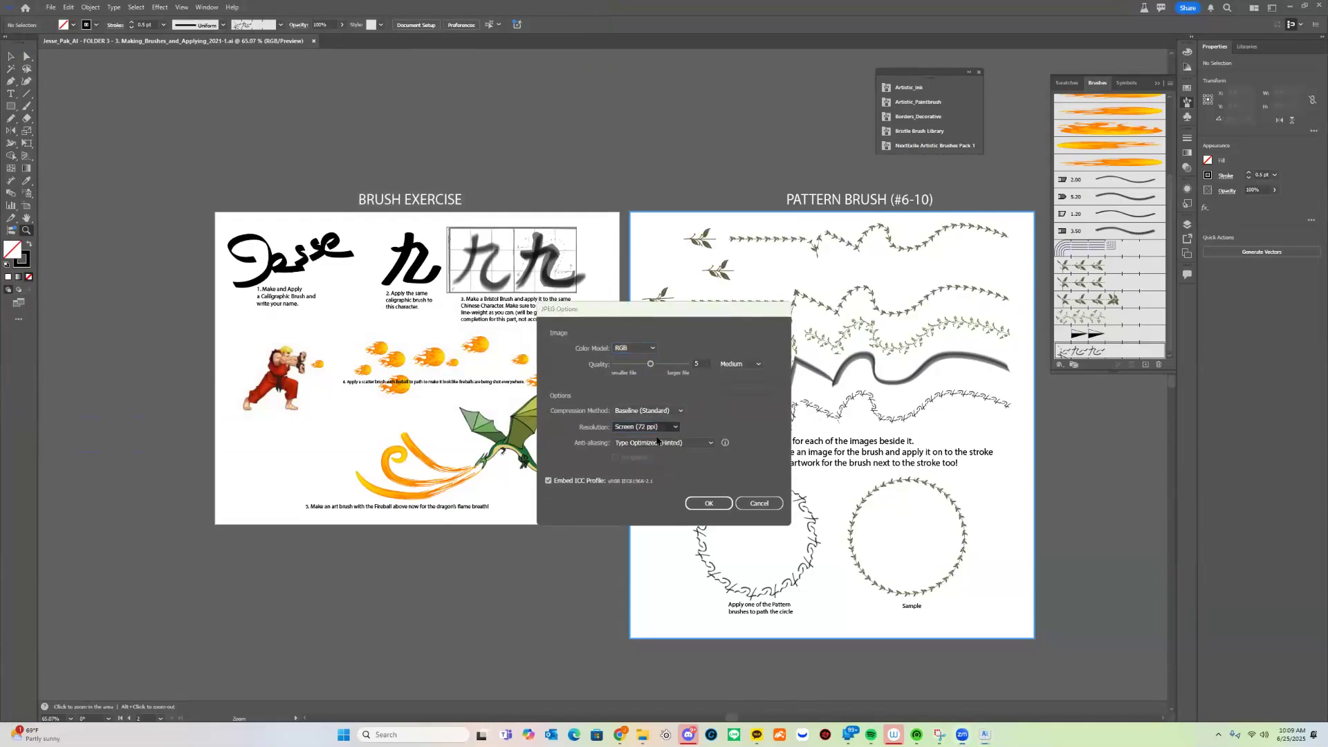
left_click(657, 493)
left_click(750, 364)
left_click(754, 430)
- Set the JPEG resolution to Screen (72 ppi) and complete the export
left_click(664, 429)
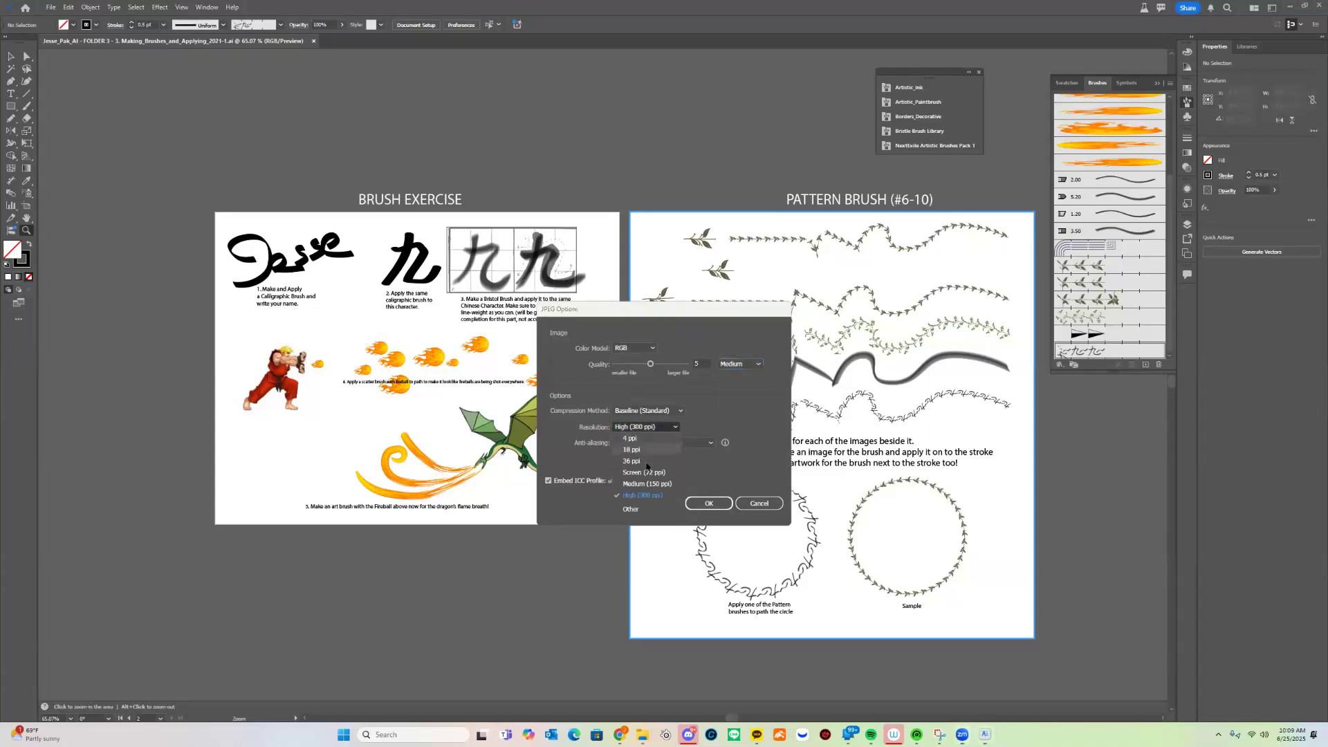
left_click(665, 446)
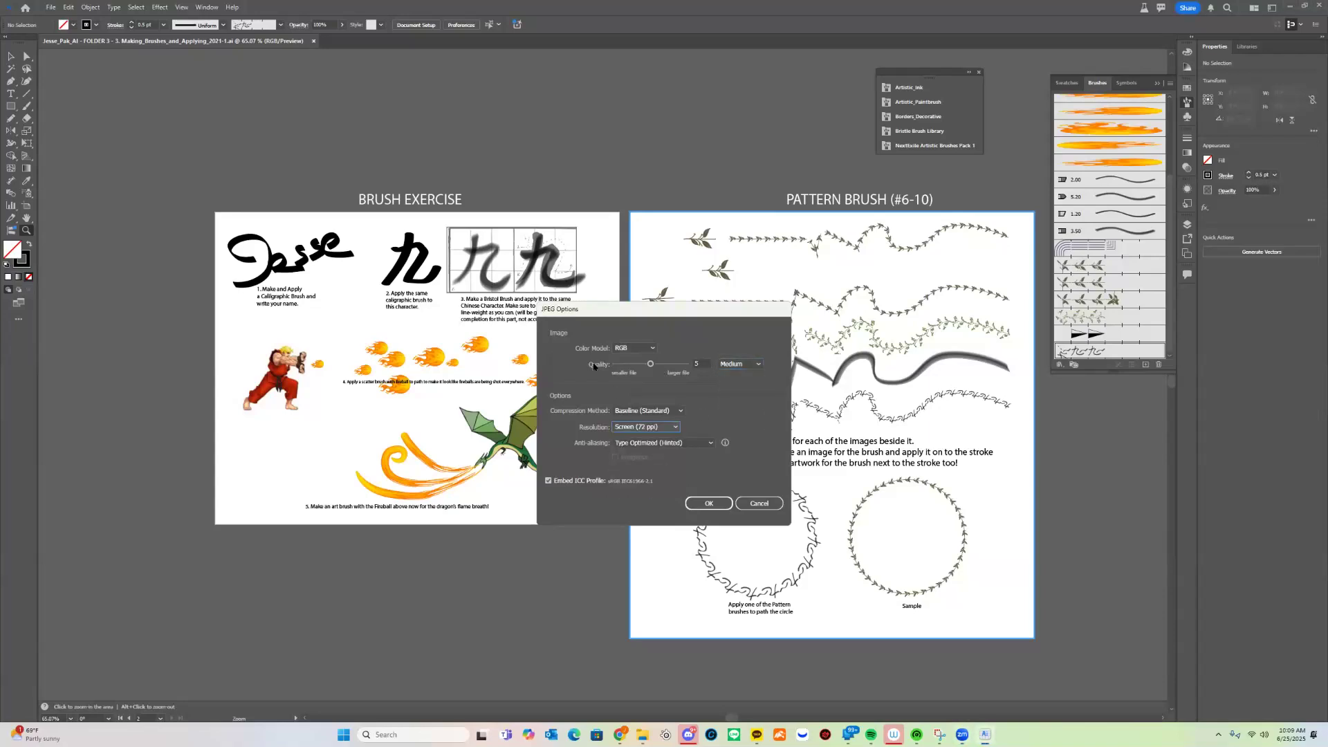
left_click(709, 503)
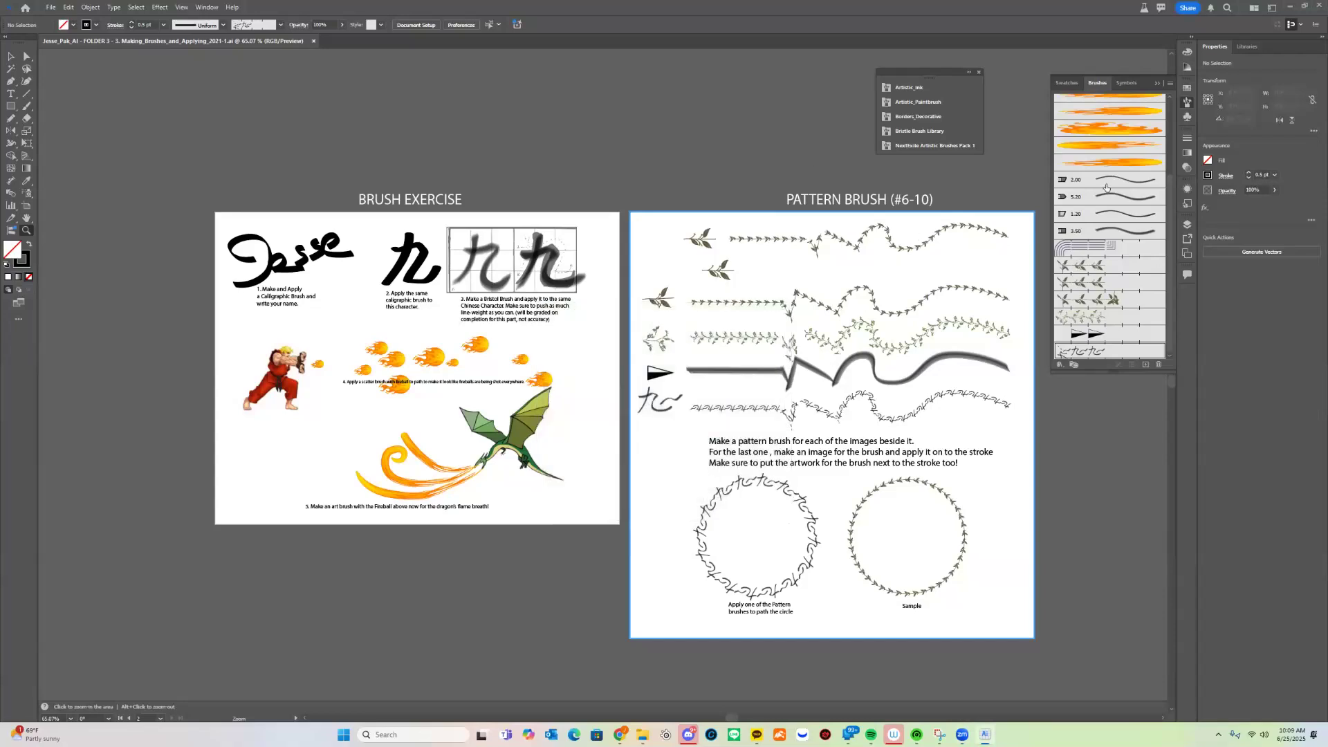